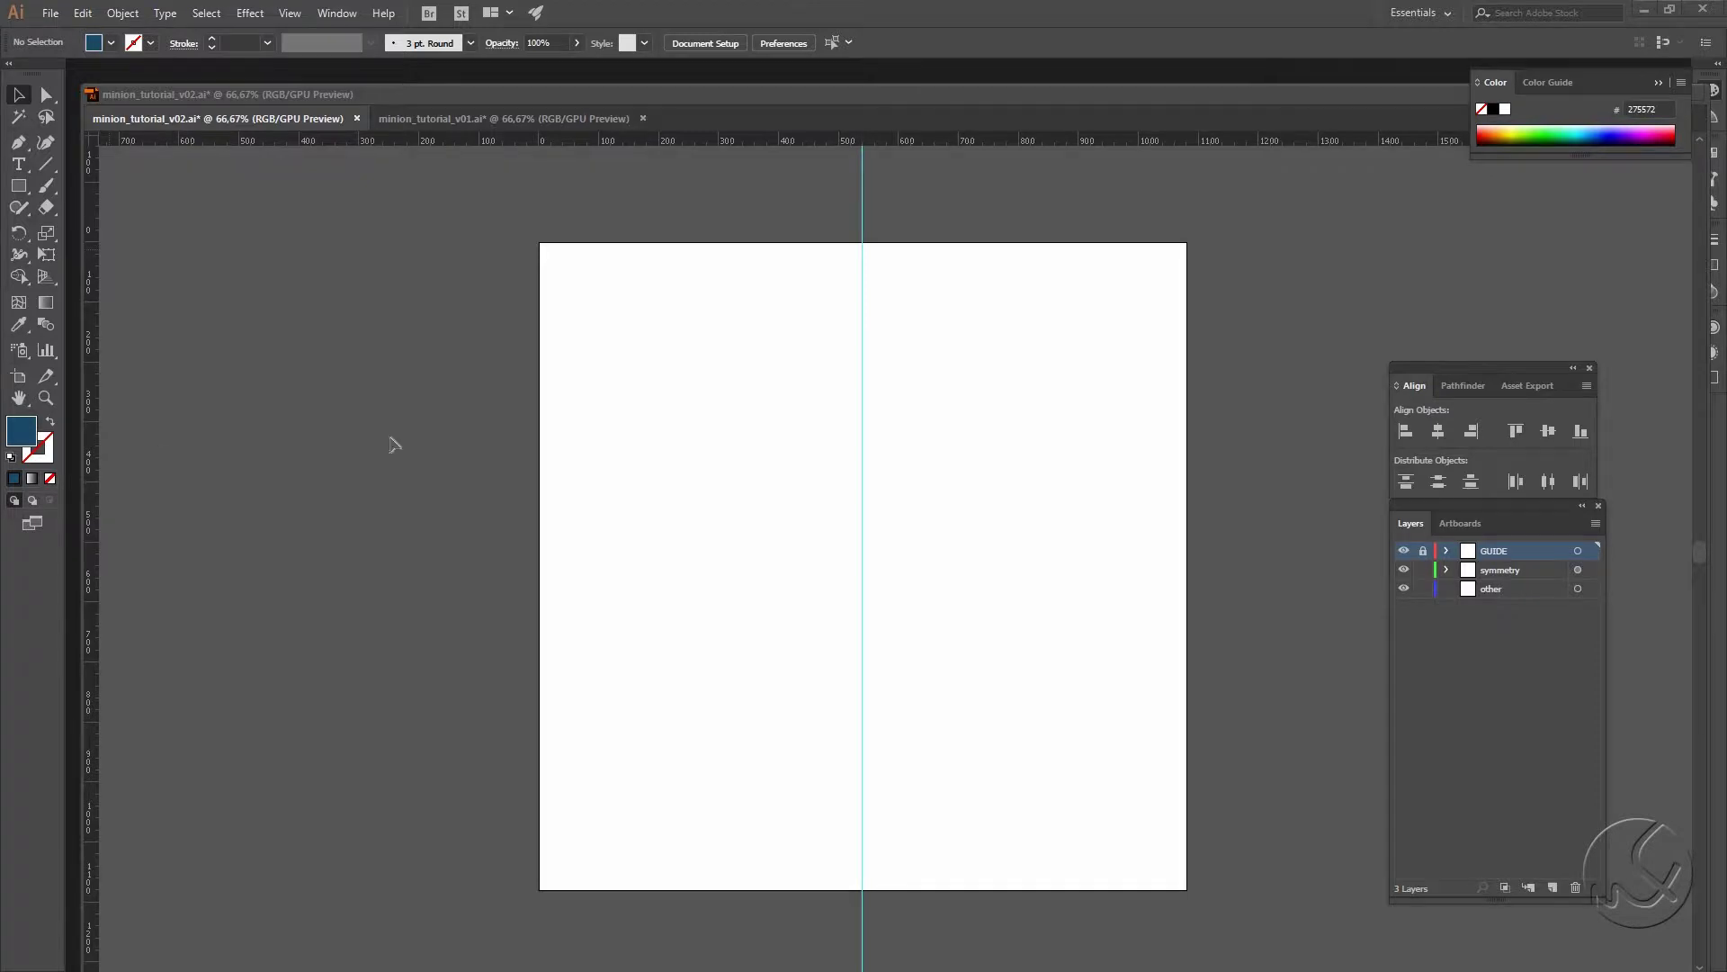
Step: Choose the Rounded Rectangle Tool and set the fill to yellow FFDF40 (H 50°, S 75%, B 100%)
left_click(13, 190)
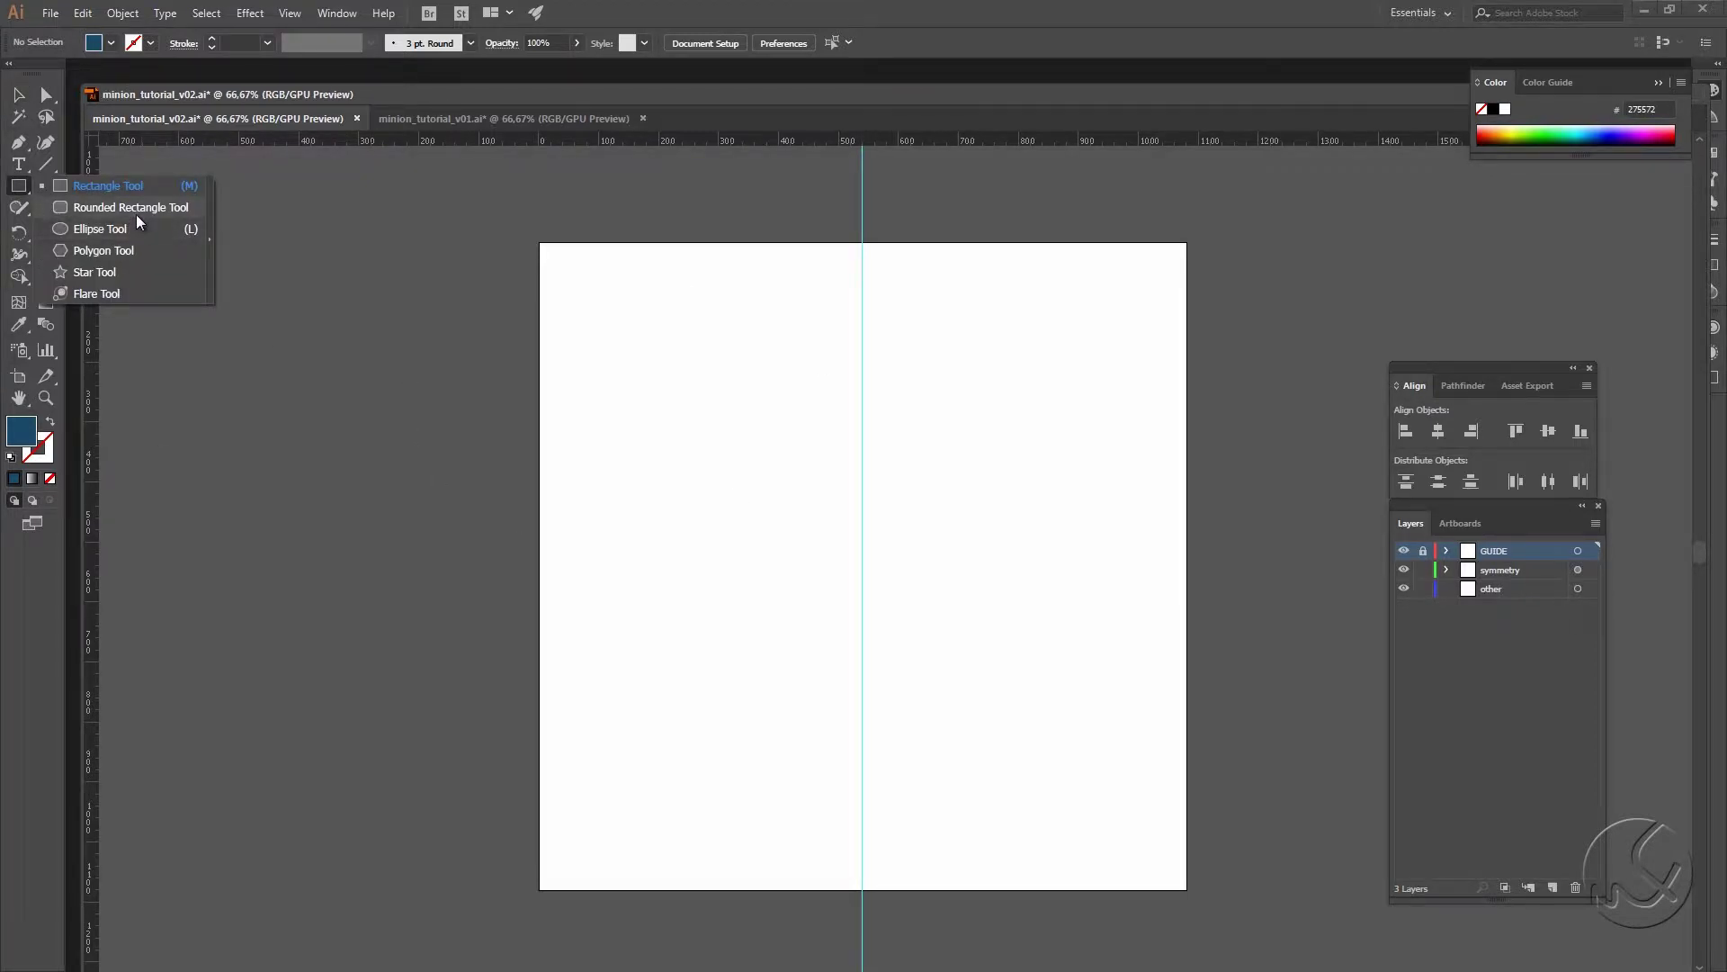
left_click(137, 212)
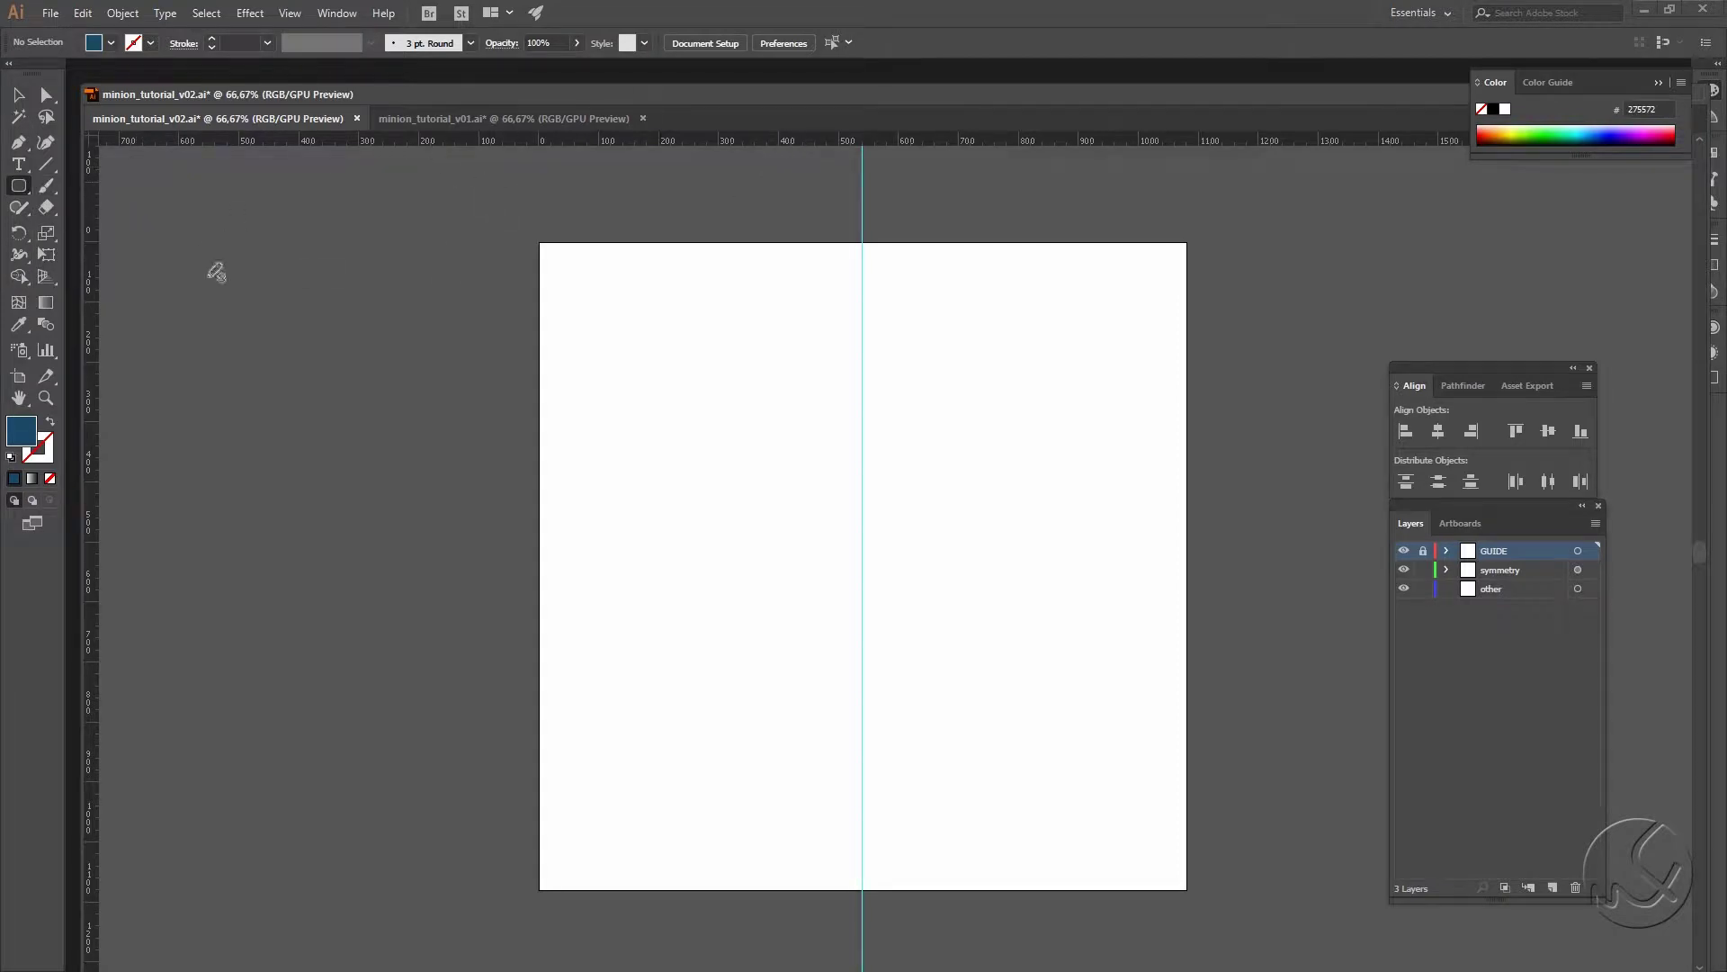
double_click(27, 441)
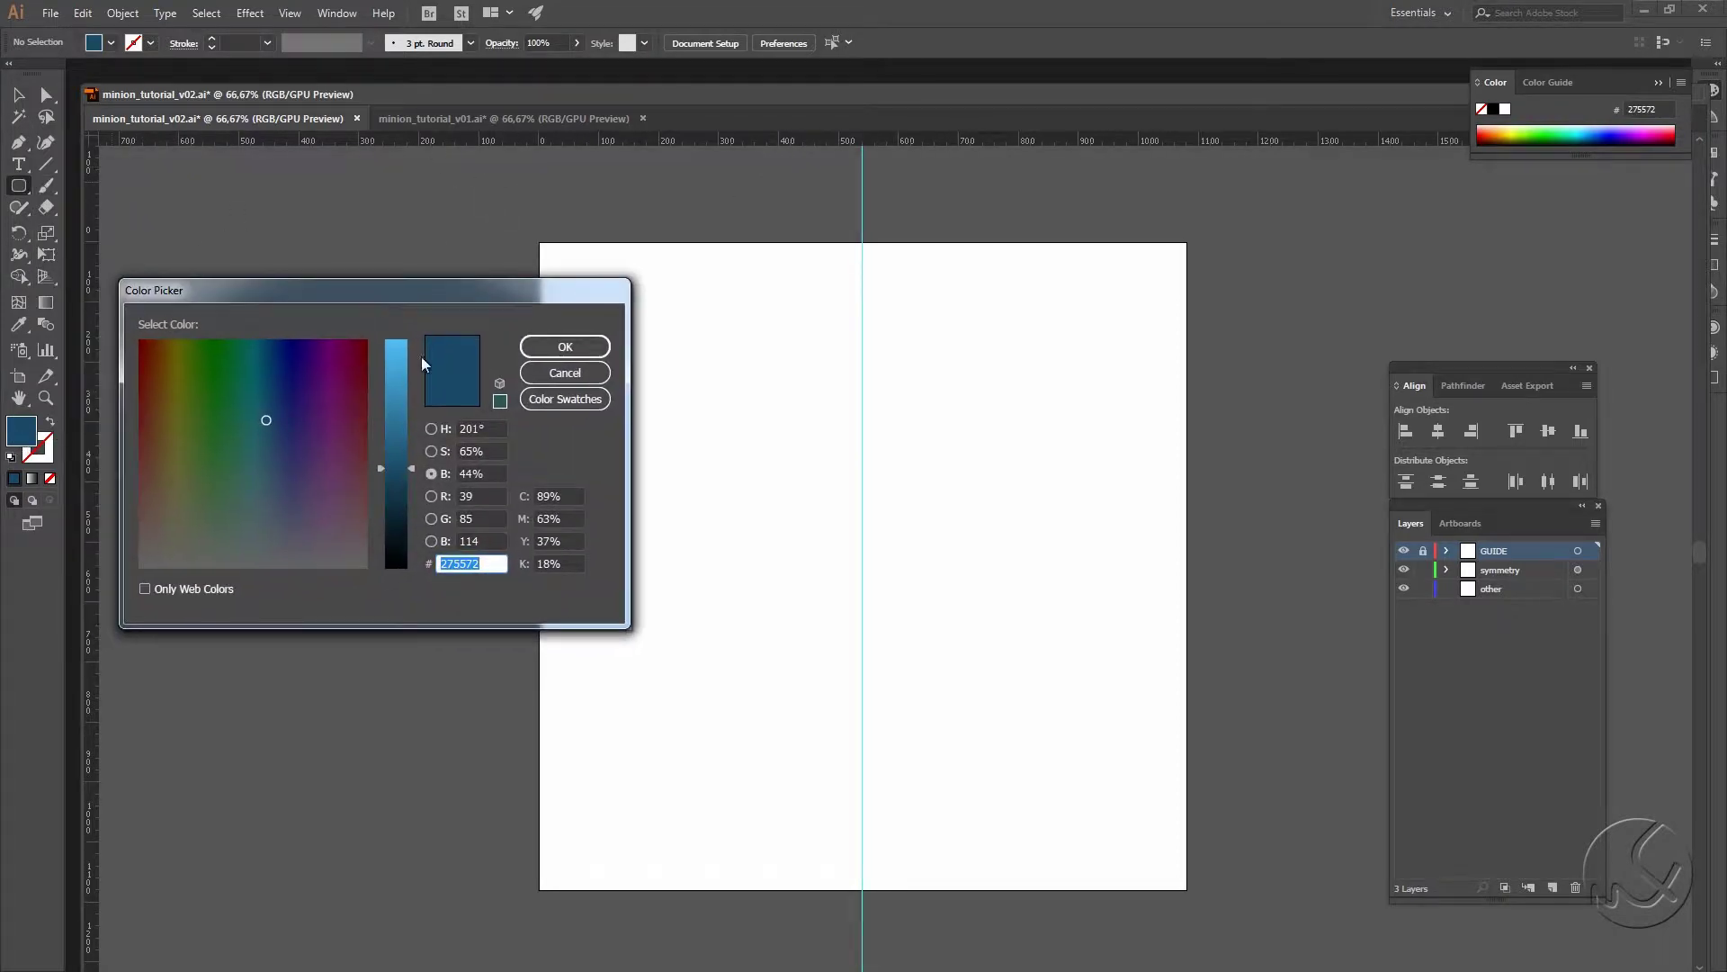
left_click(493, 425)
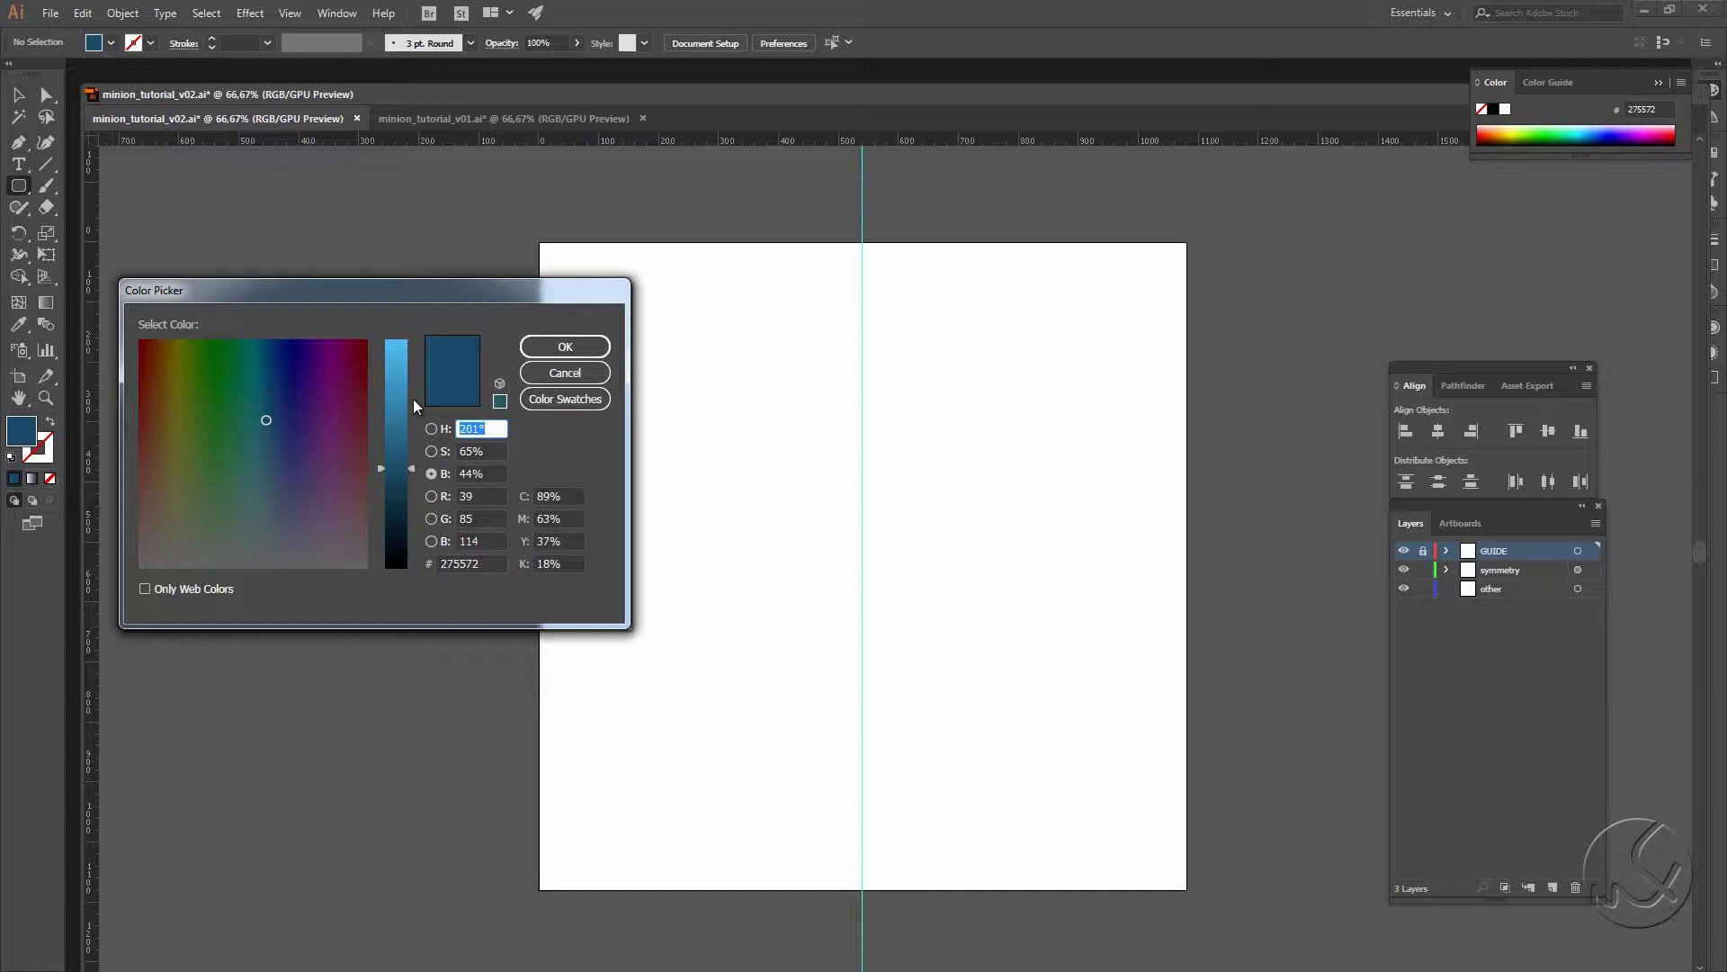
type("50")
key("Tab")
type("75")
key("Tab")
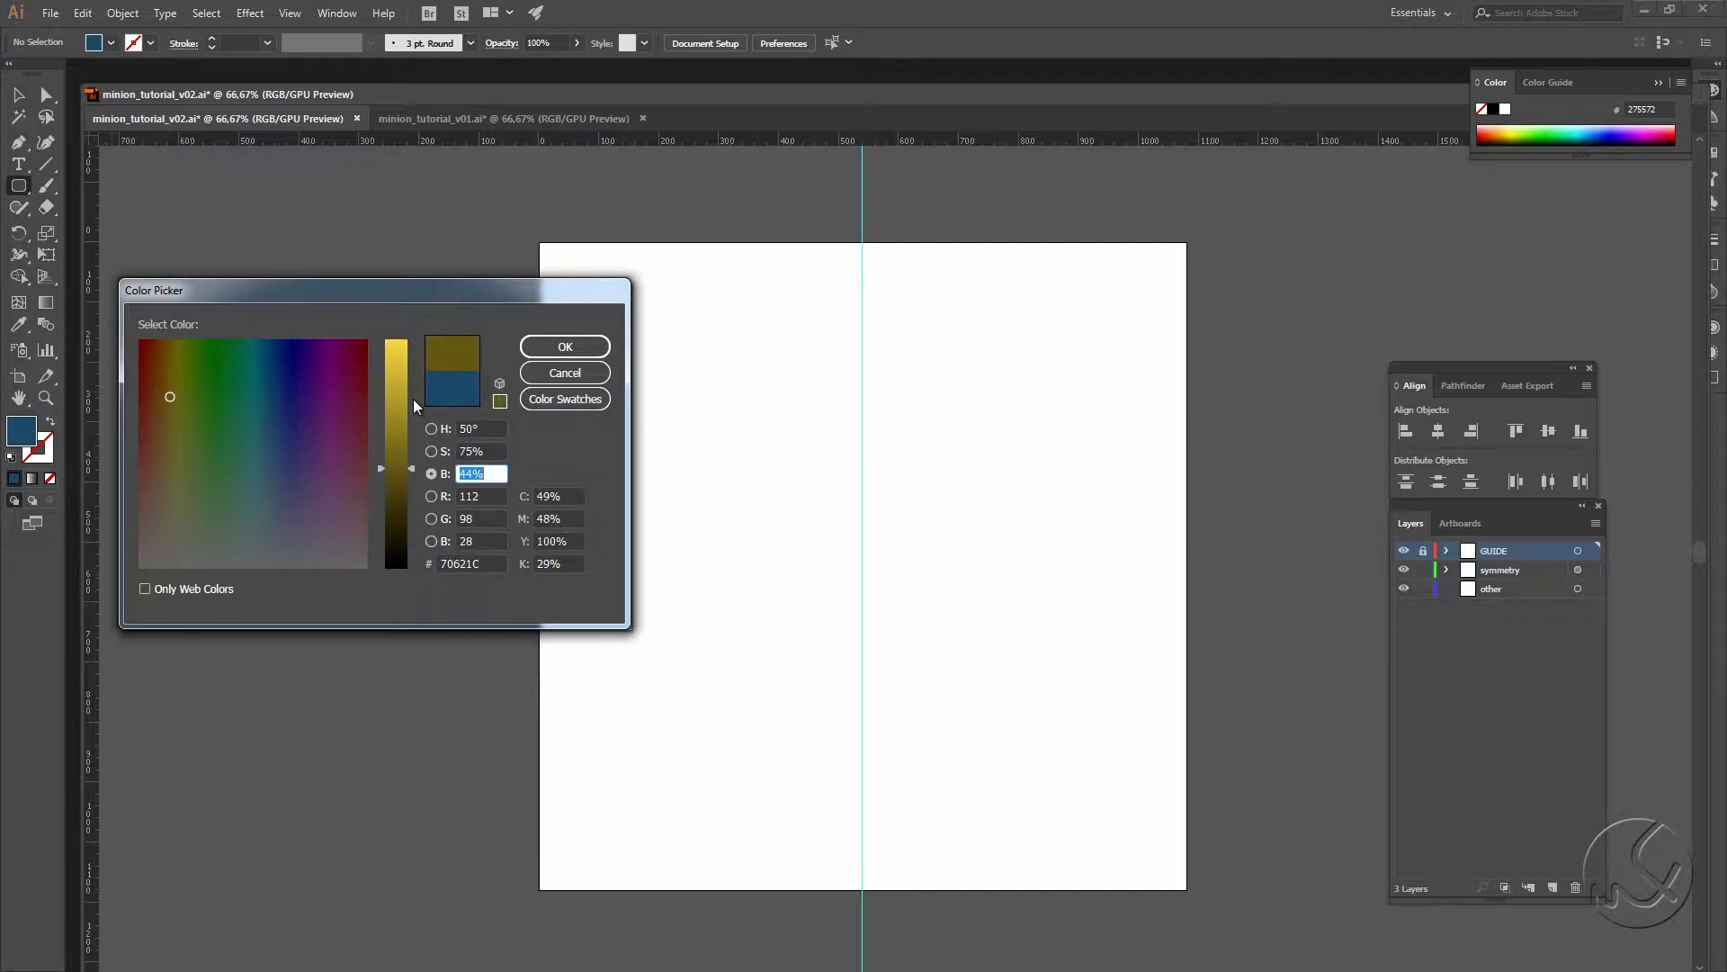
type("100")
key("Tab")
left_click(565, 346)
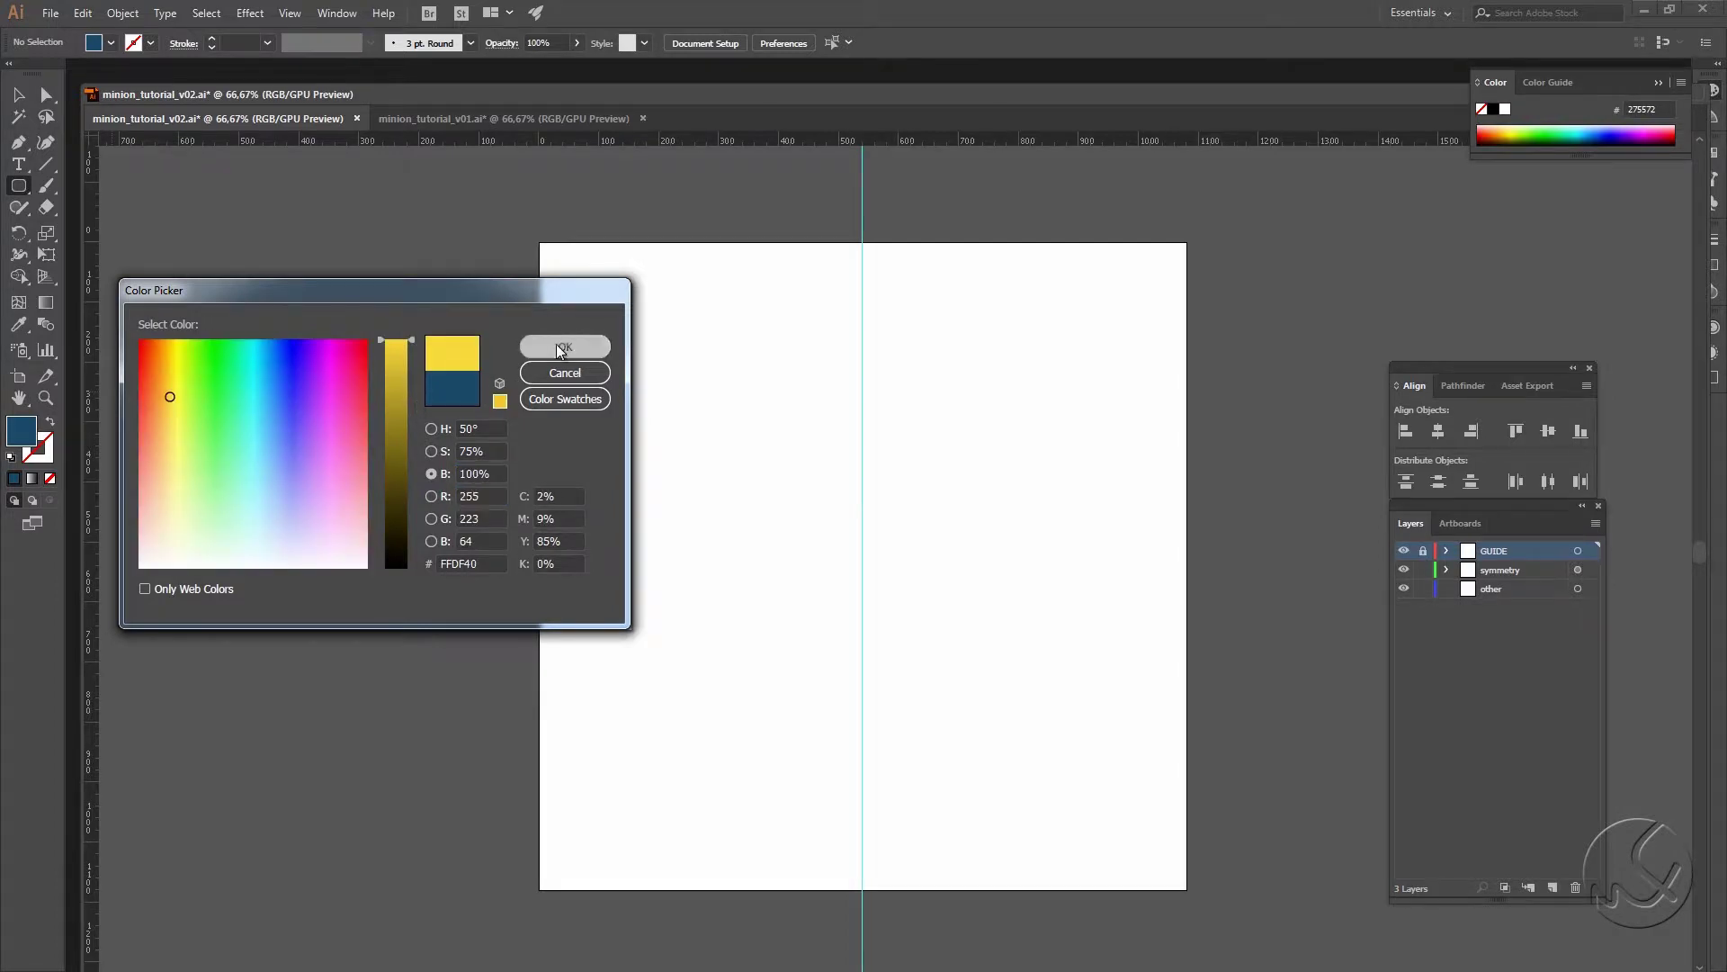
Step: On the 'other' layer, draw a rounded rectangle sized 390 × 640 px
left_click(1504, 572)
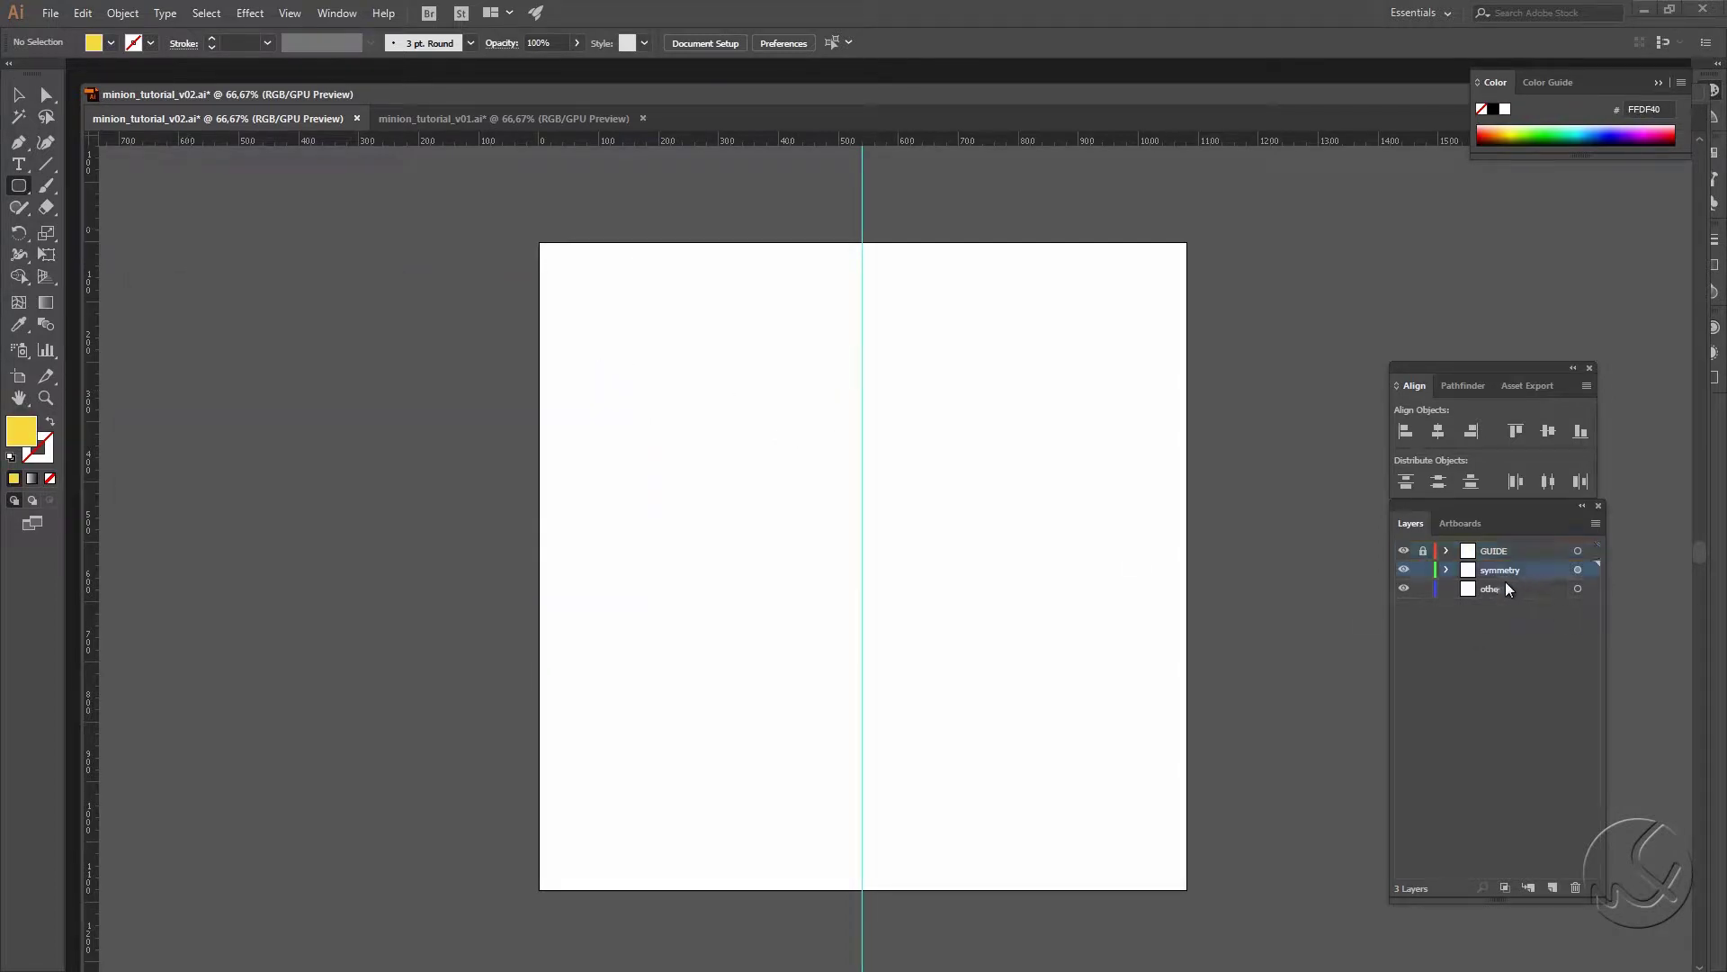
left_click(1511, 593)
left_click(1578, 588)
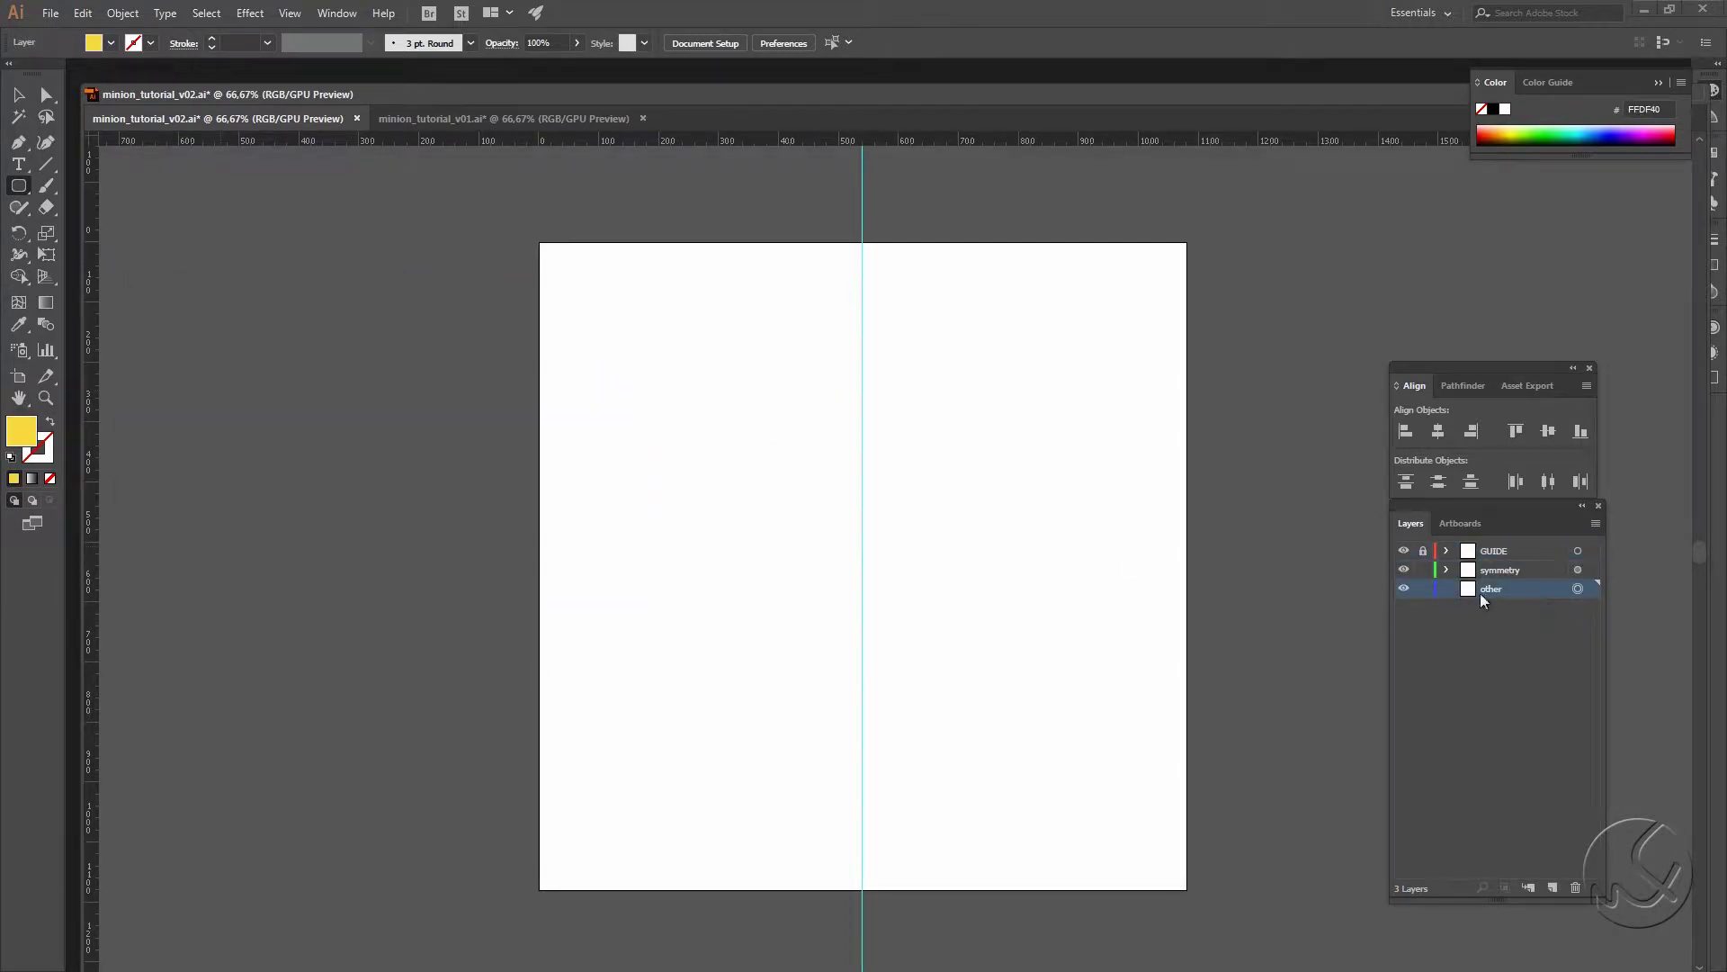
left_click_drag(779, 405, 945, 708)
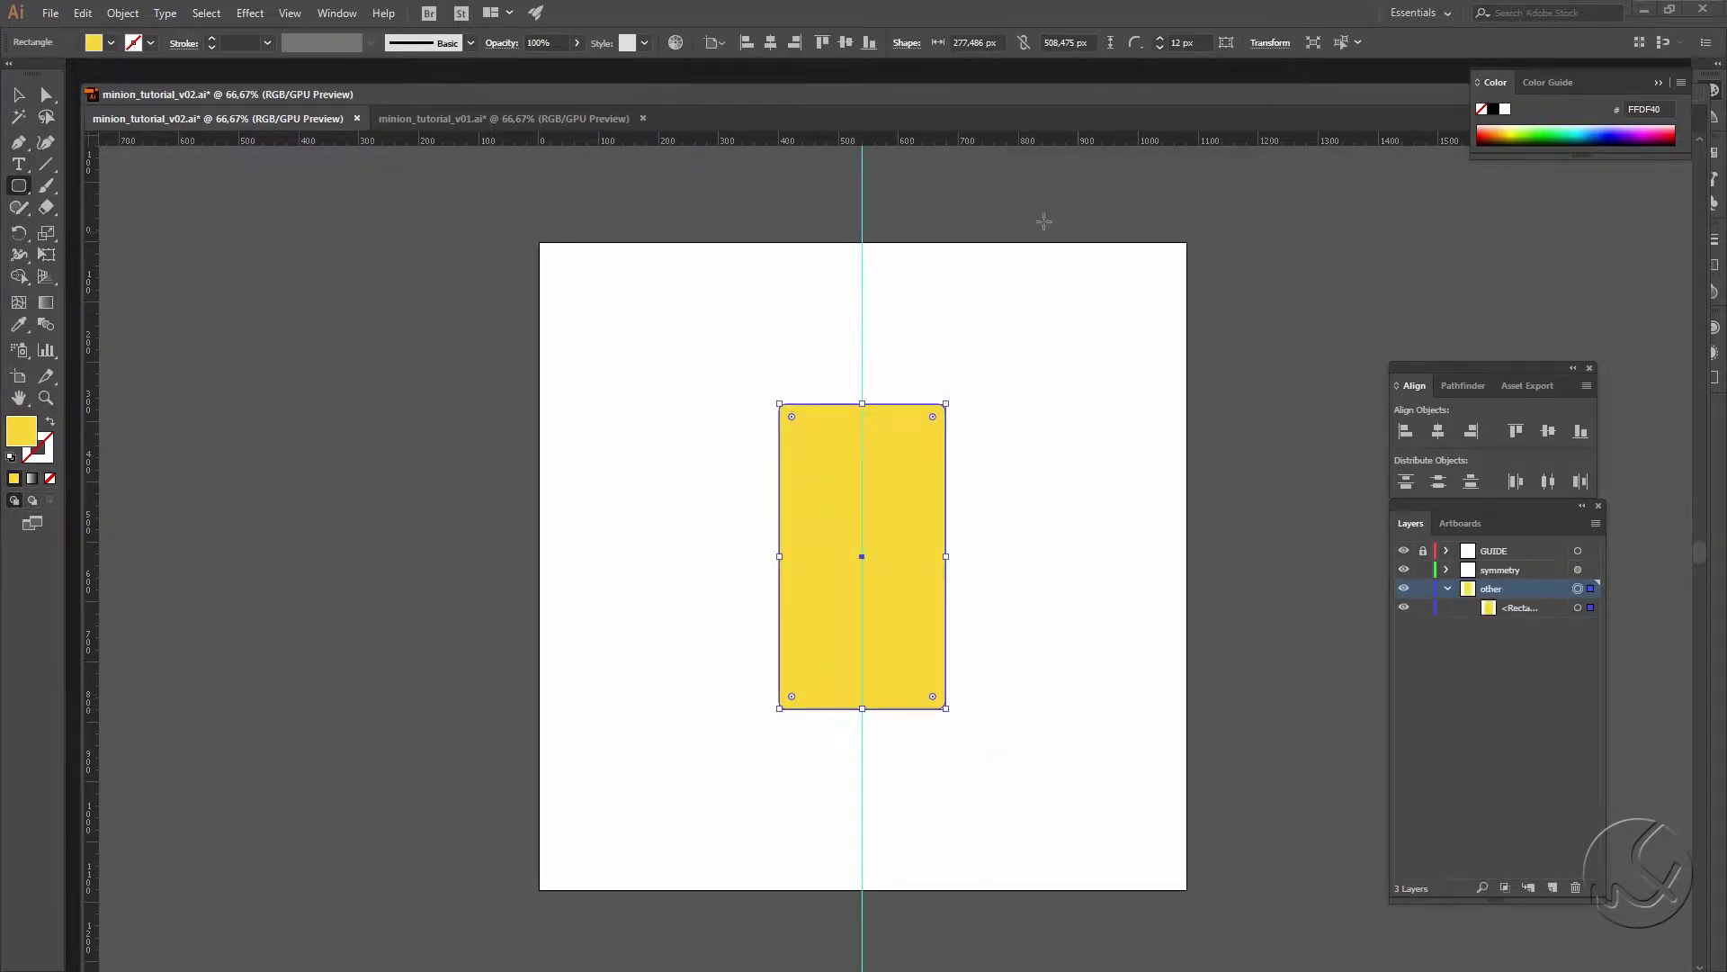
left_click(1002, 43)
type("39")
type("0")
key("Tab")
type("640")
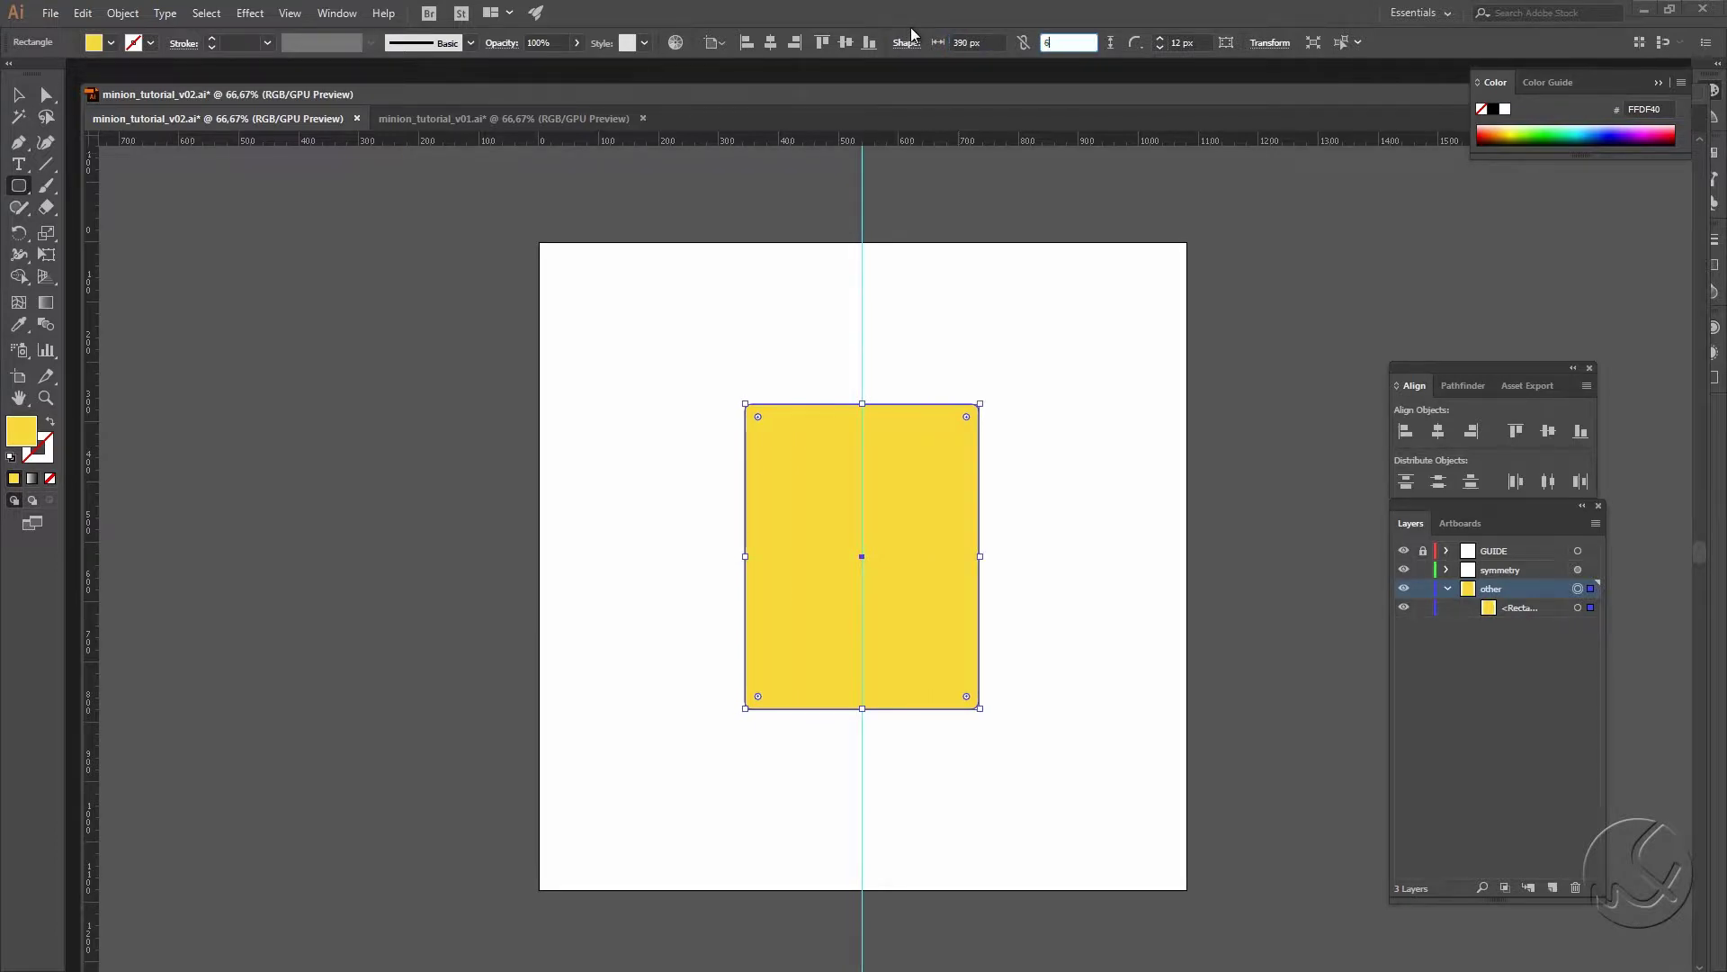
key("Tab")
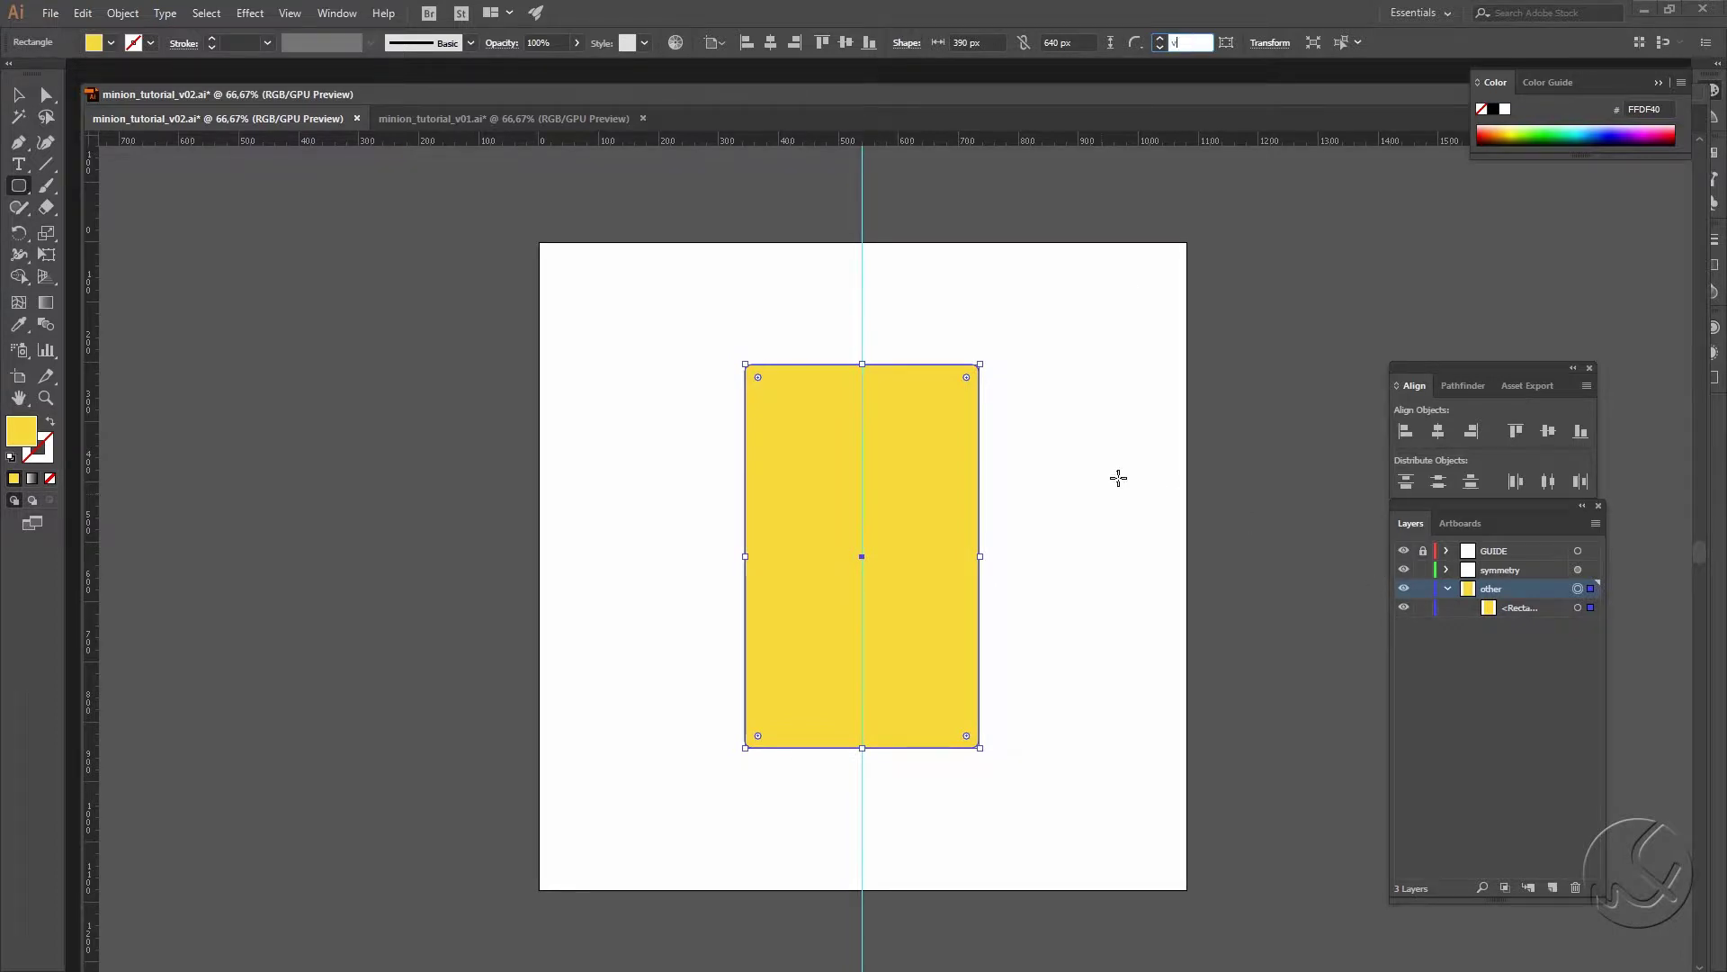
Step: Centre the yellow rectangle horizontally and vertically on the artboard
left_click(1101, 475)
left_click(914, 536)
key("v")
left_click(1049, 499)
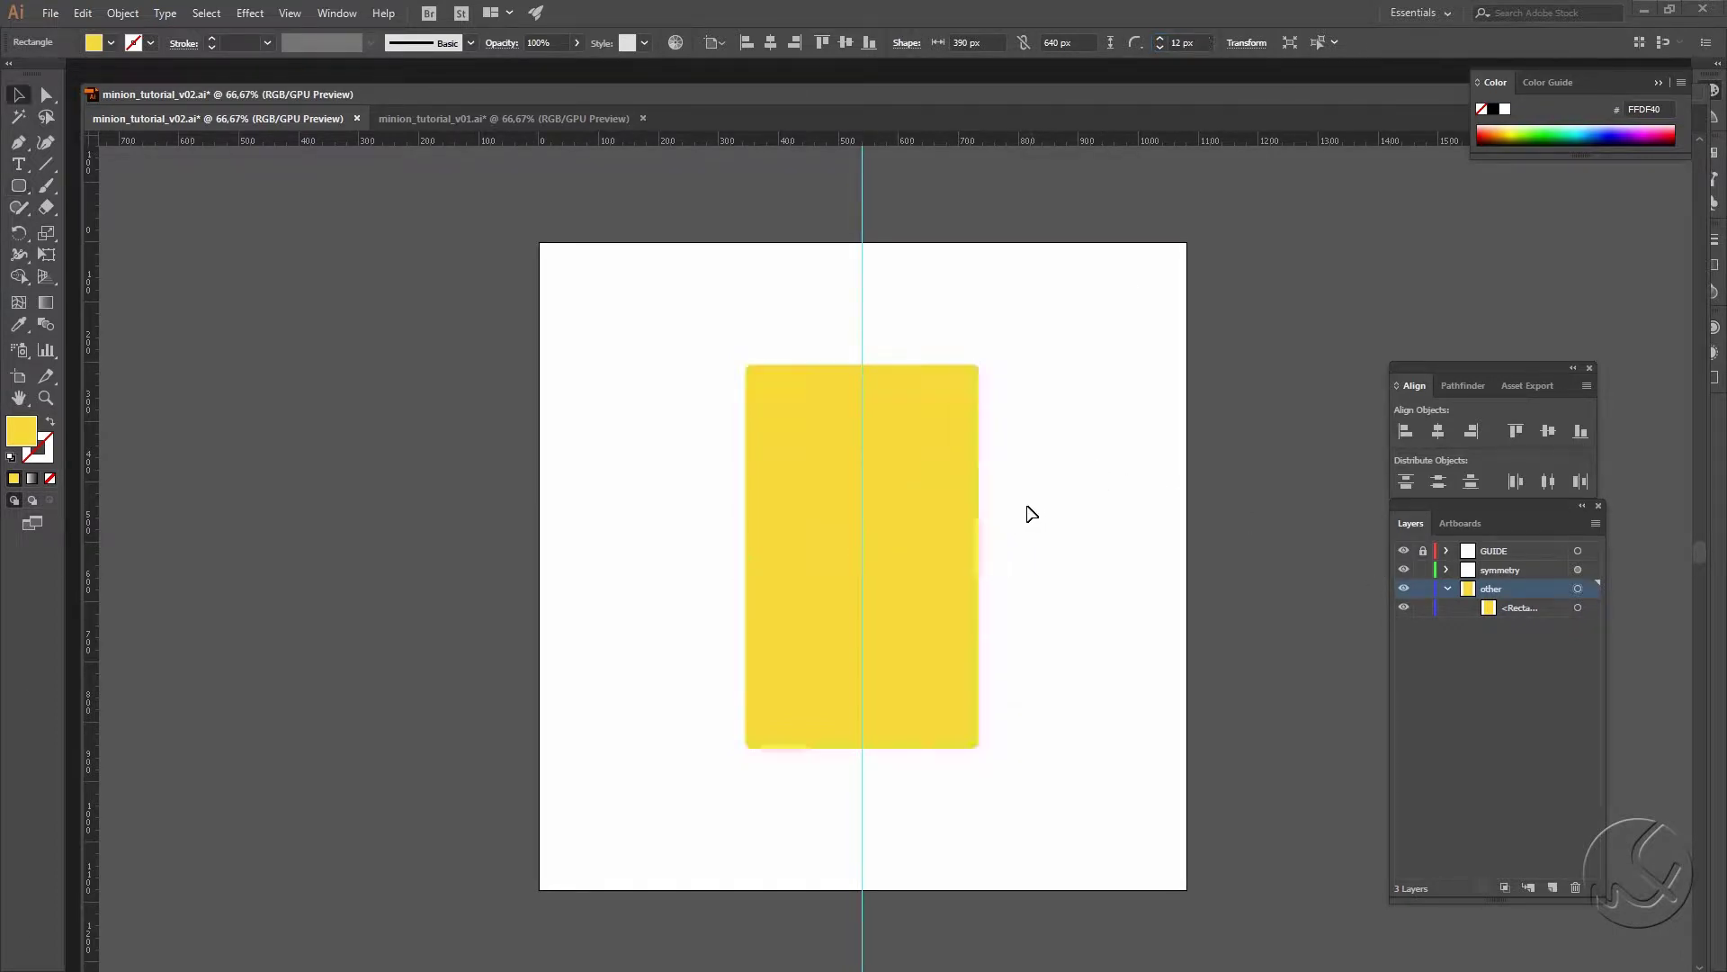
left_click(906, 508)
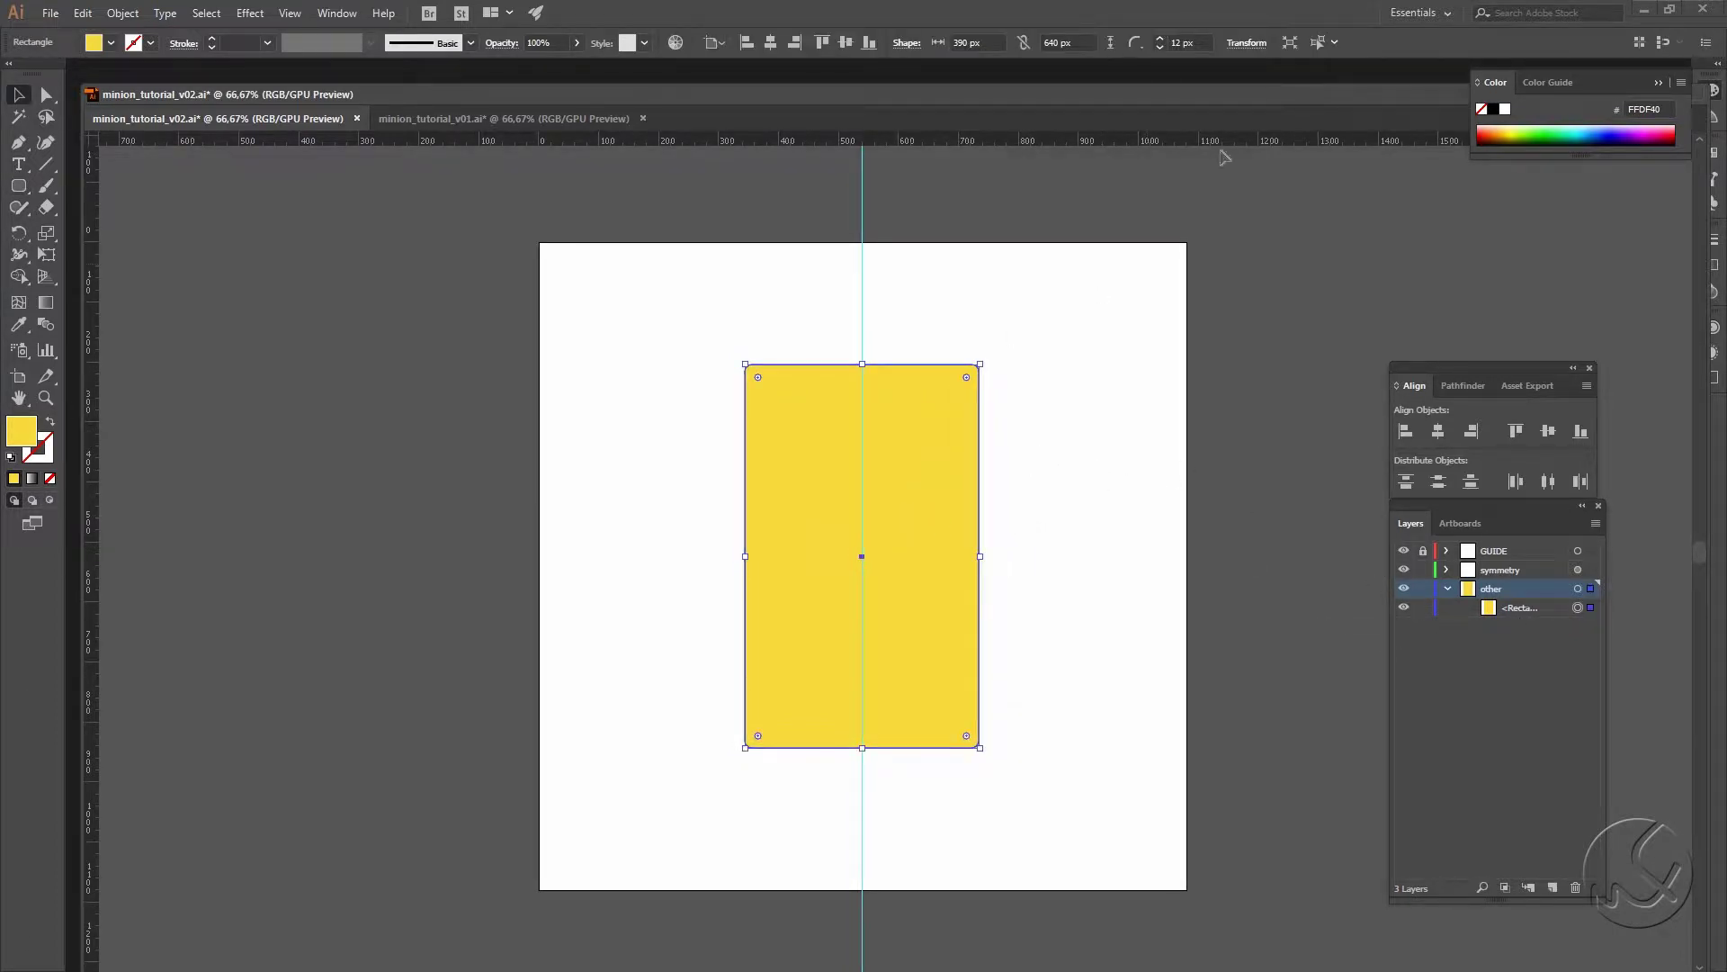
left_click(1437, 431)
left_click(1549, 441)
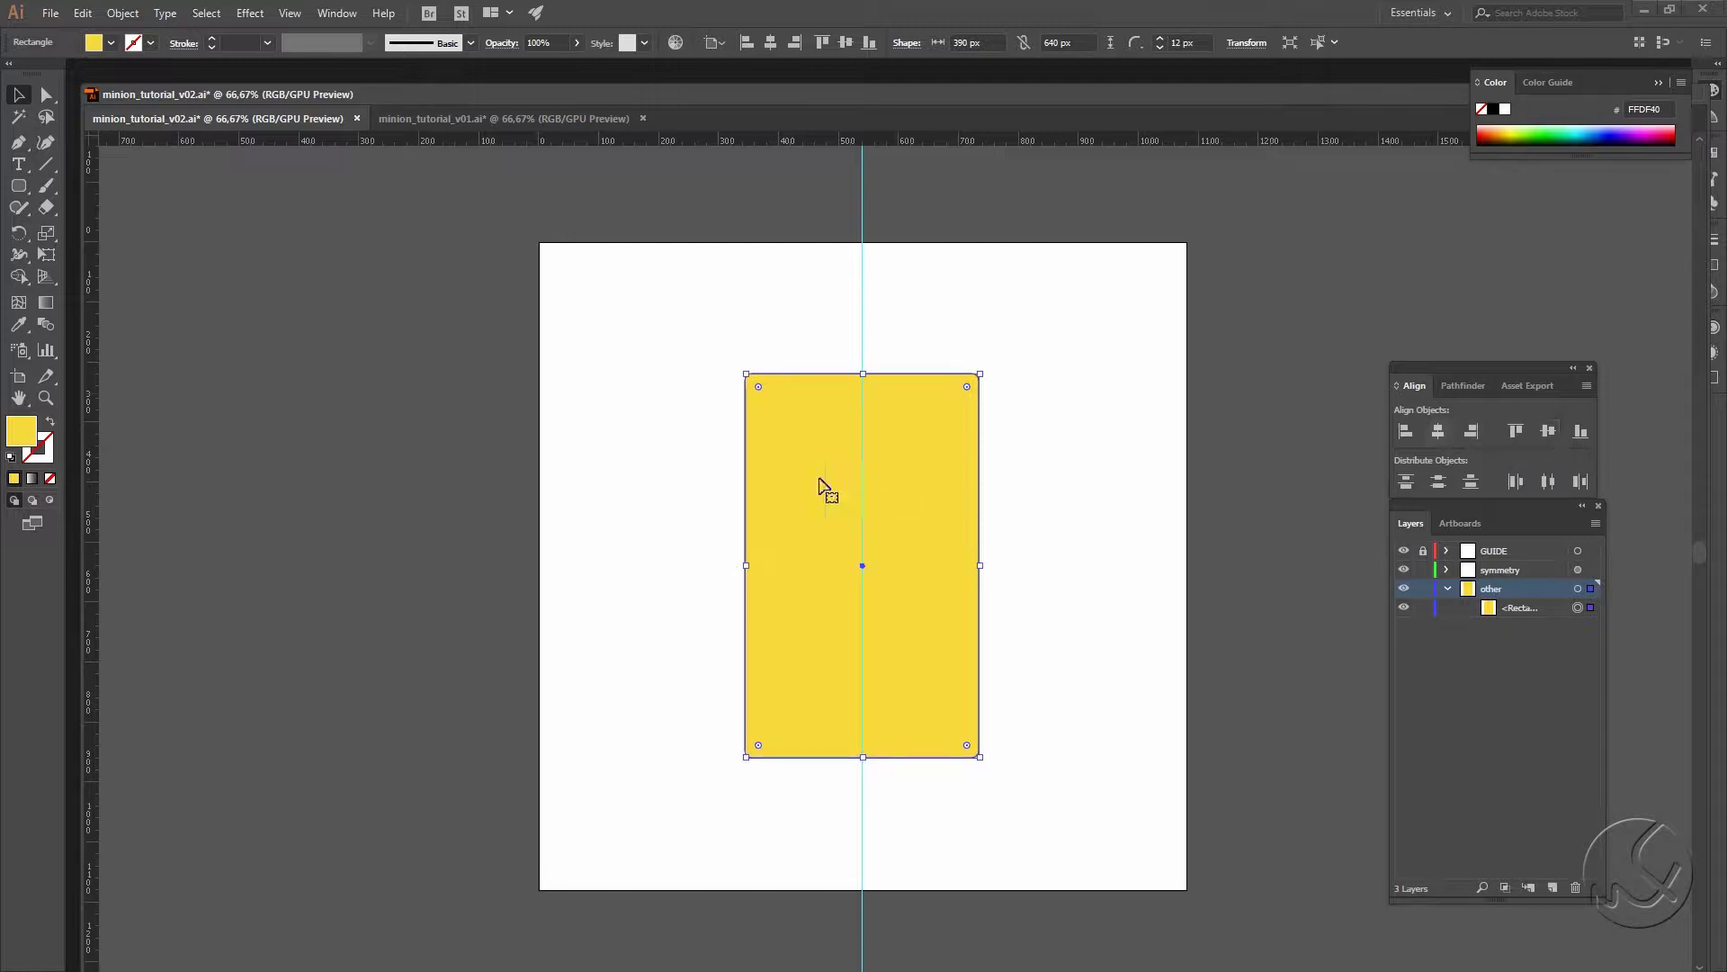
Step: Round the rectangle's top corners to 195 px, forming a full semicircular dome
key("a")
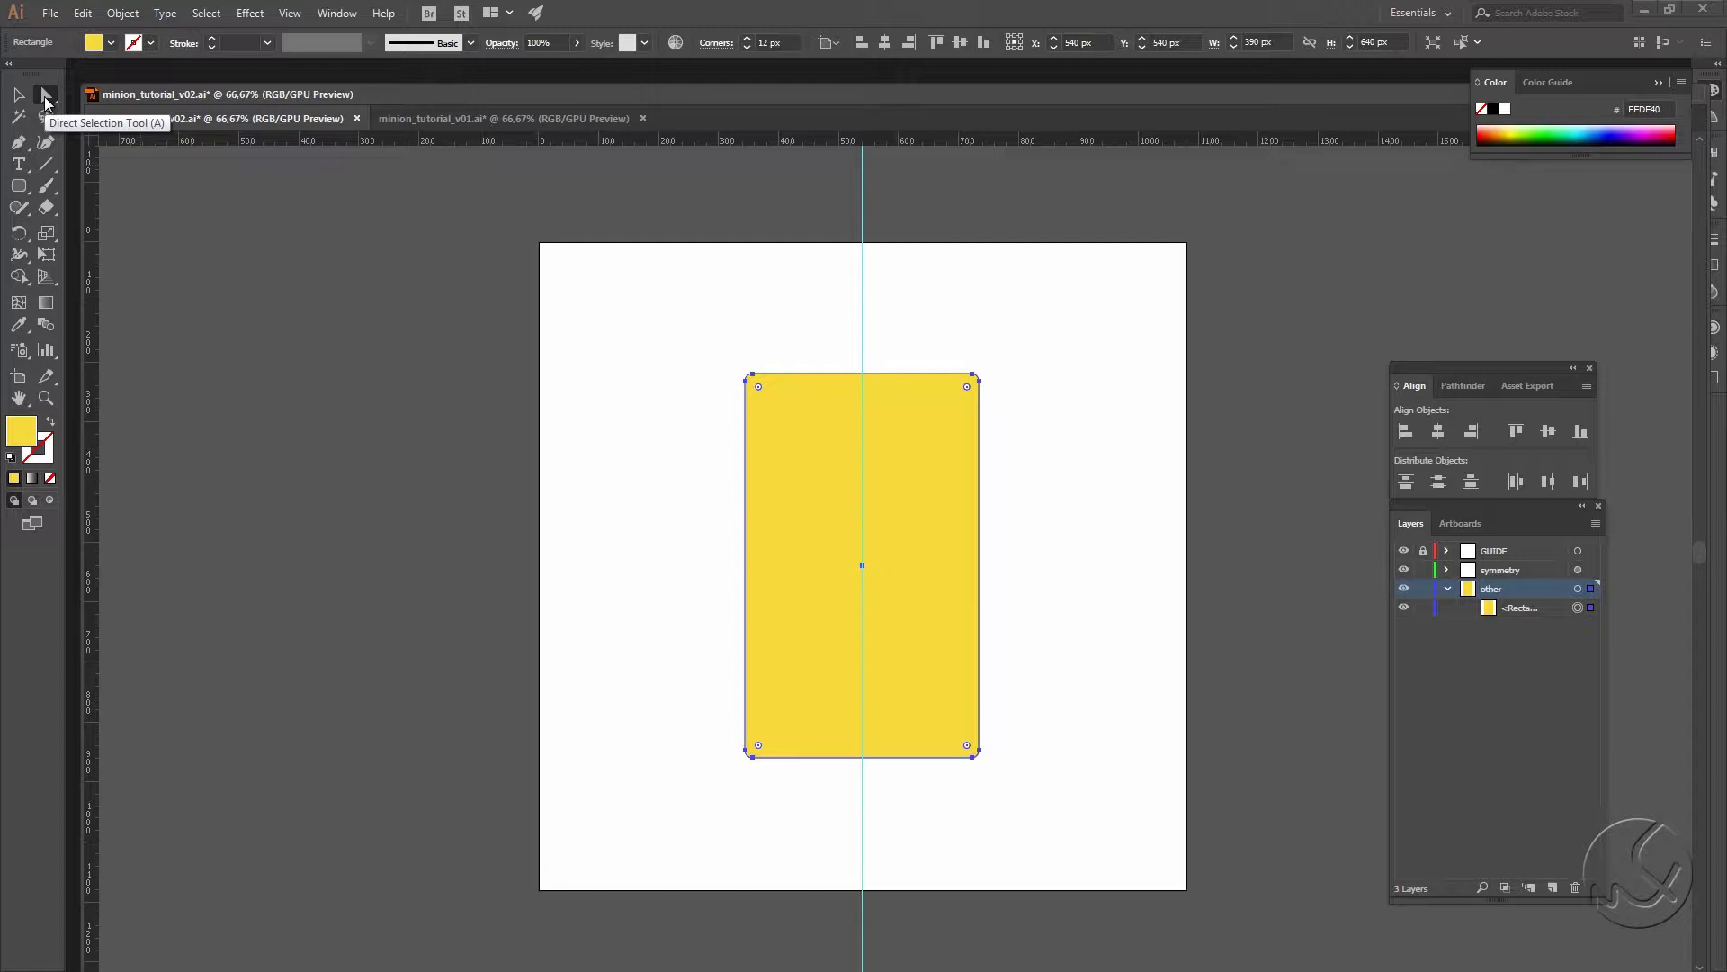
left_click_drag(711, 333, 925, 437)
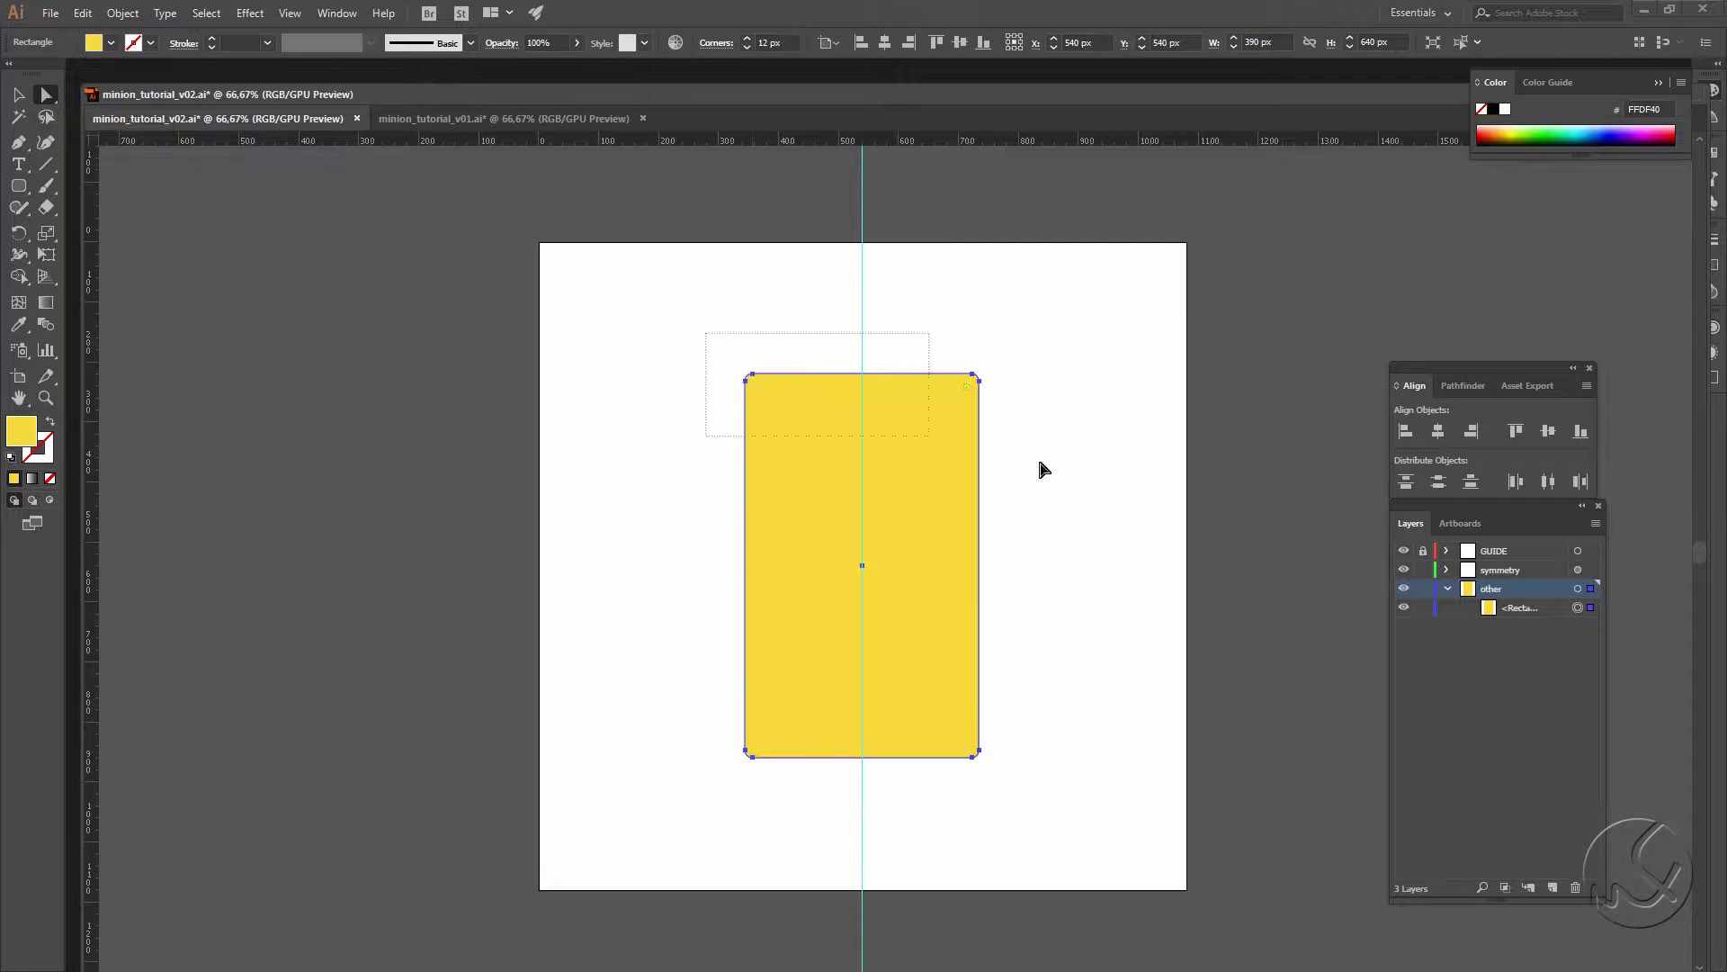
left_click_drag(758, 387, 792, 649)
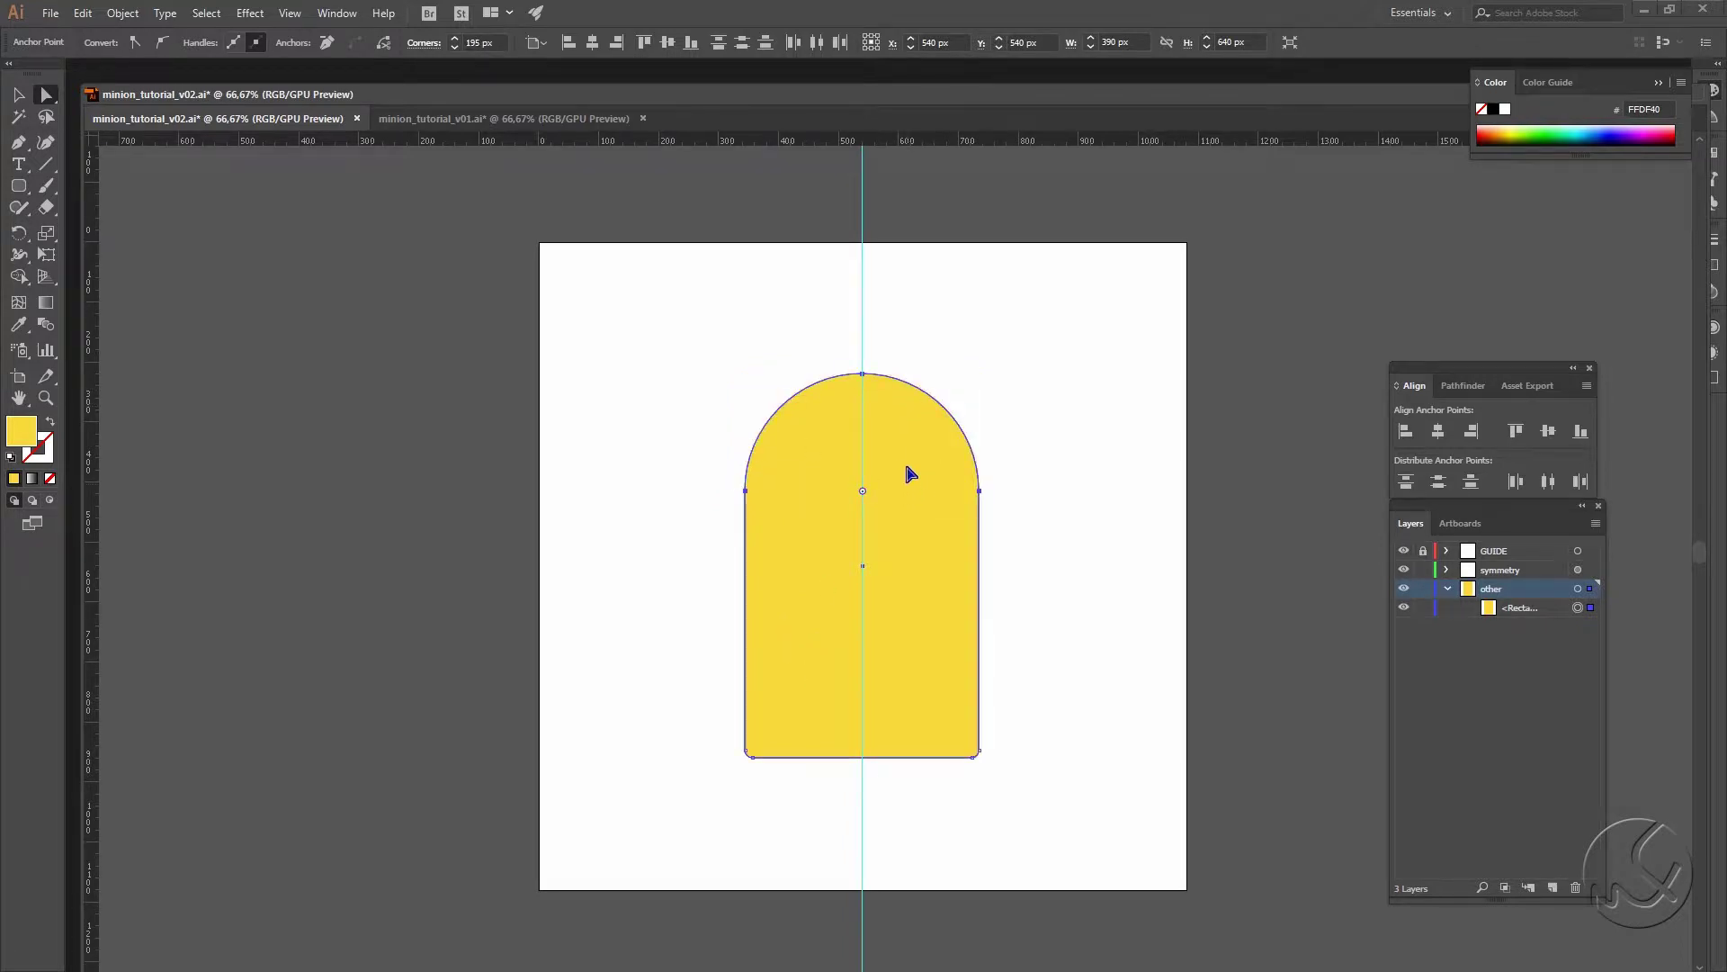
Step: Round the bottom corners to about 126 px and make the symmetry layer active
left_click_drag(683, 727, 1026, 821)
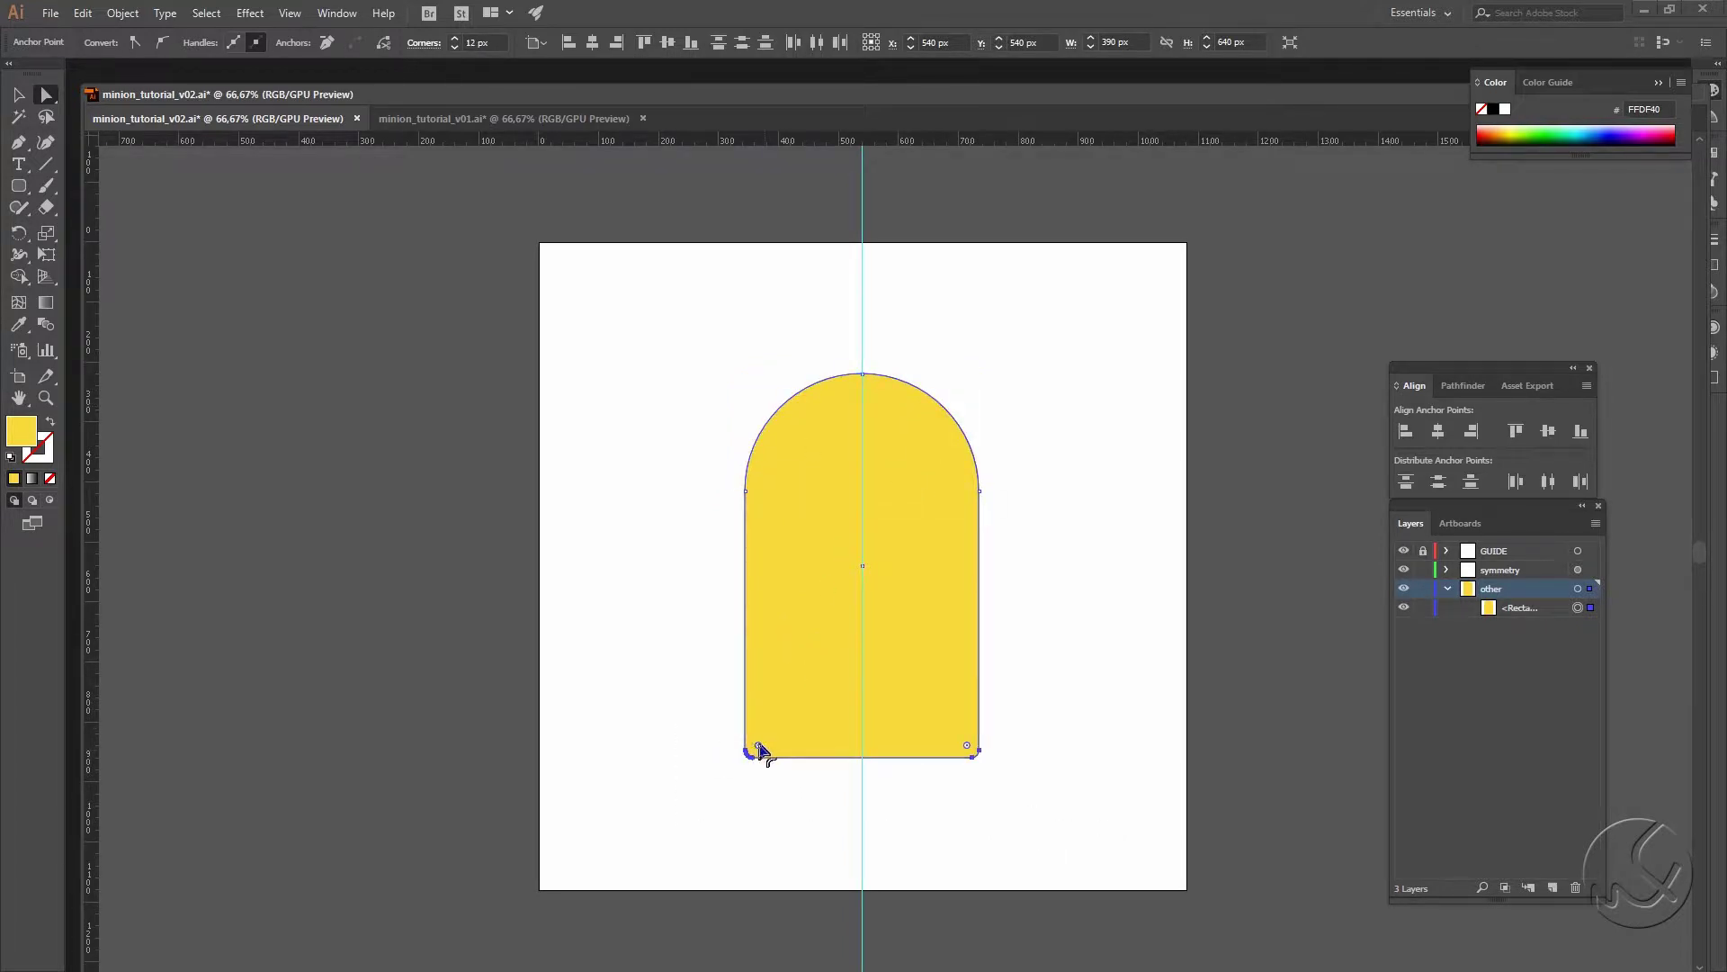
mouse_move(759, 744)
left_mouse_down()
mouse_move(775, 700)
mouse_move(767, 632)
left_mouse_up()
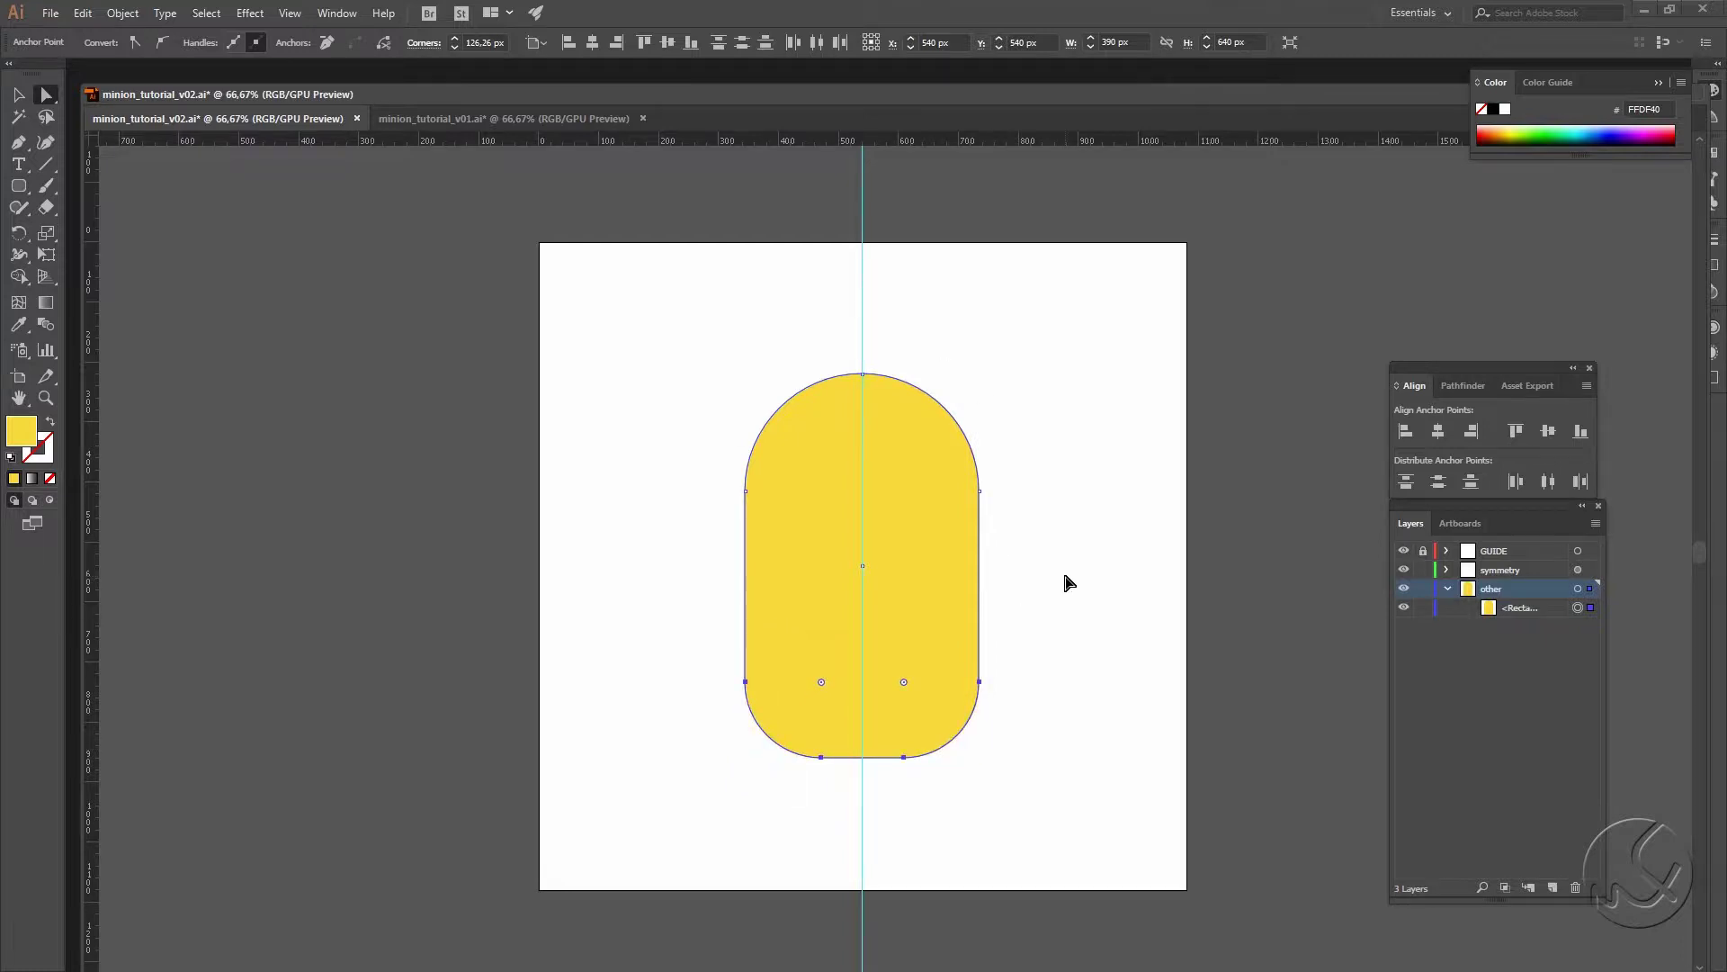
key("v")
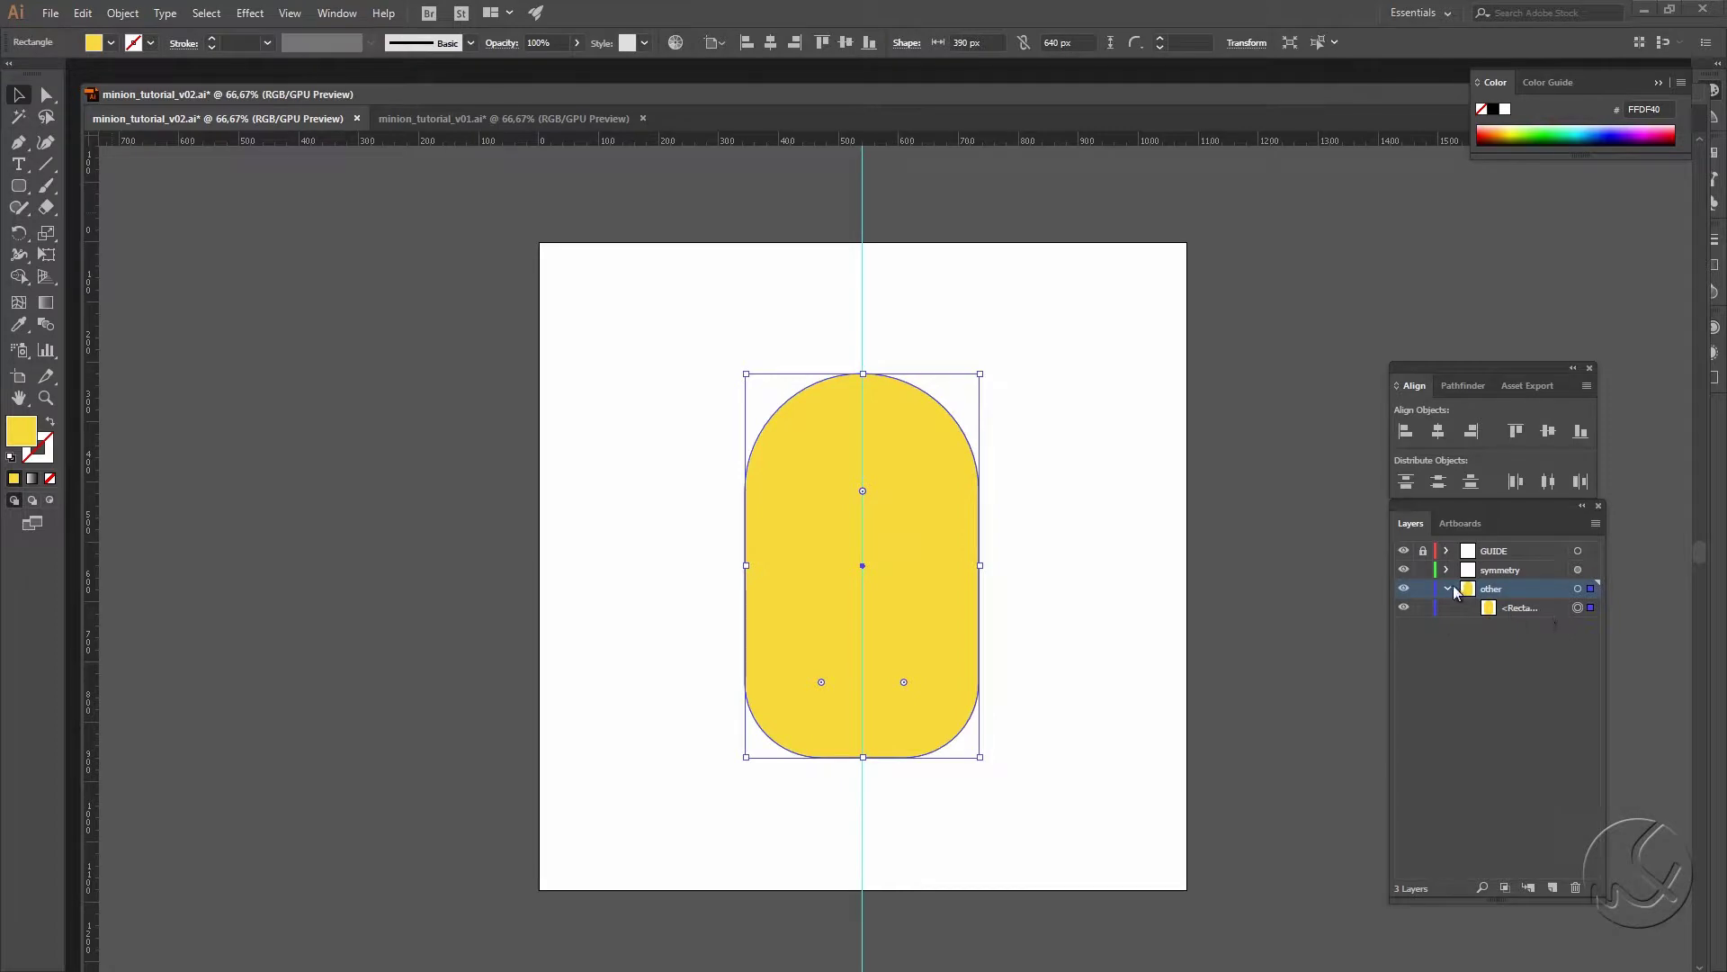
left_click(1450, 588)
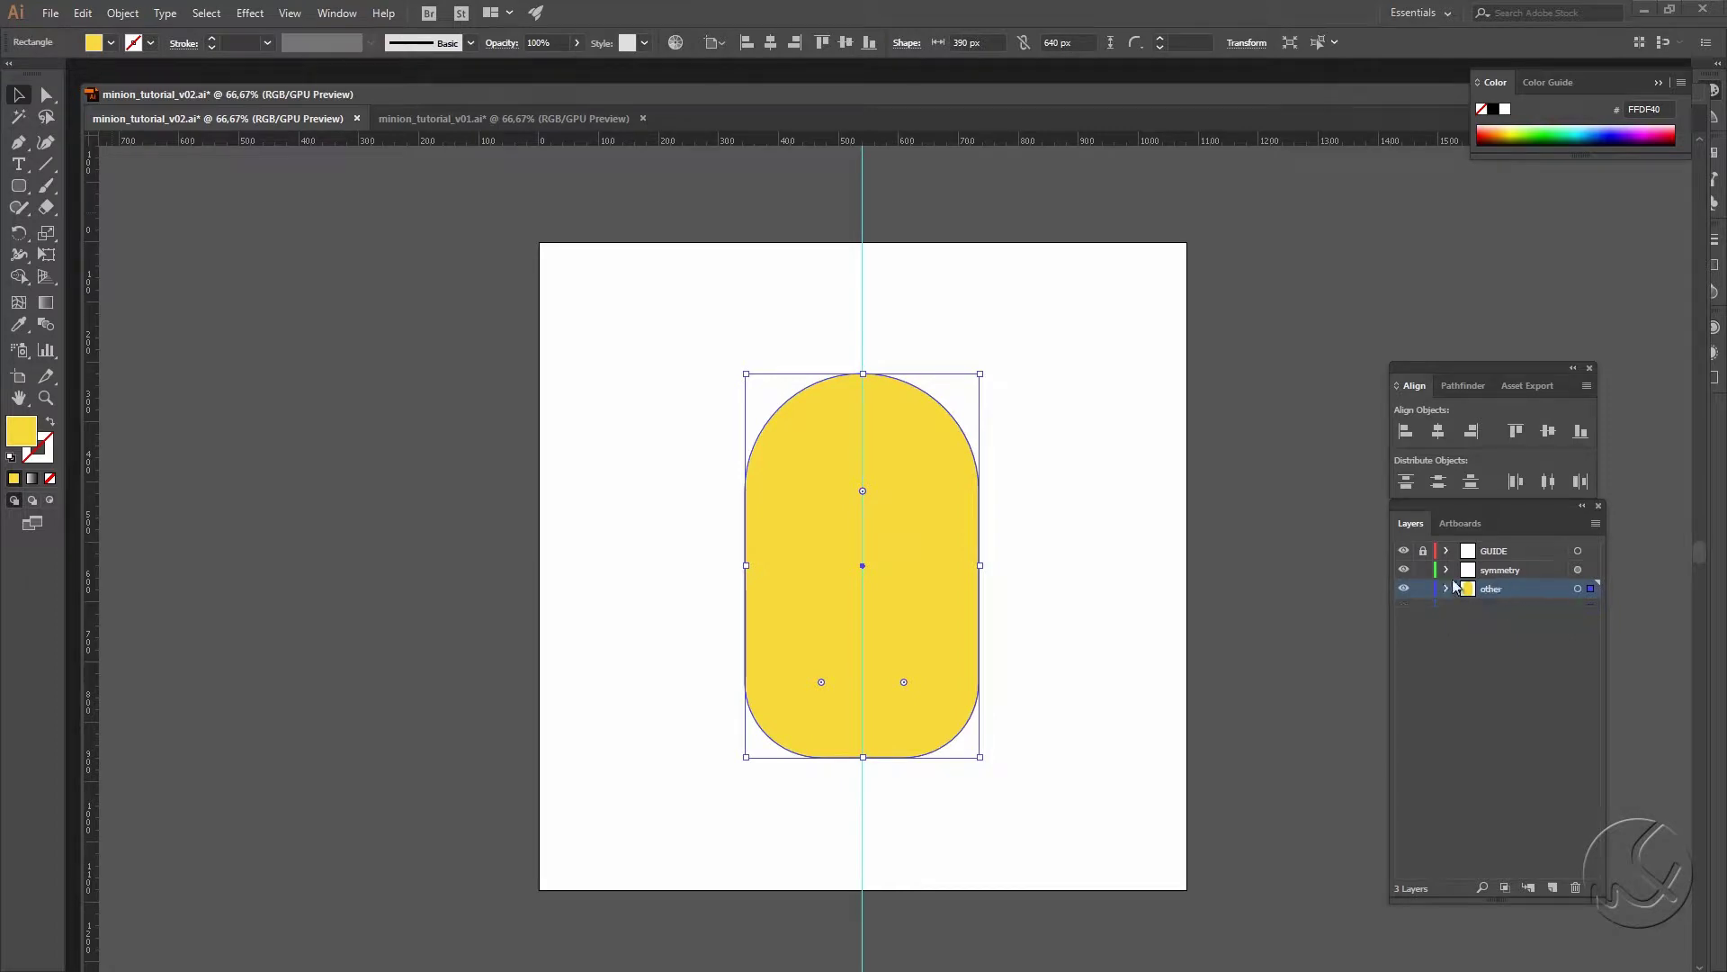
left_click(1530, 571)
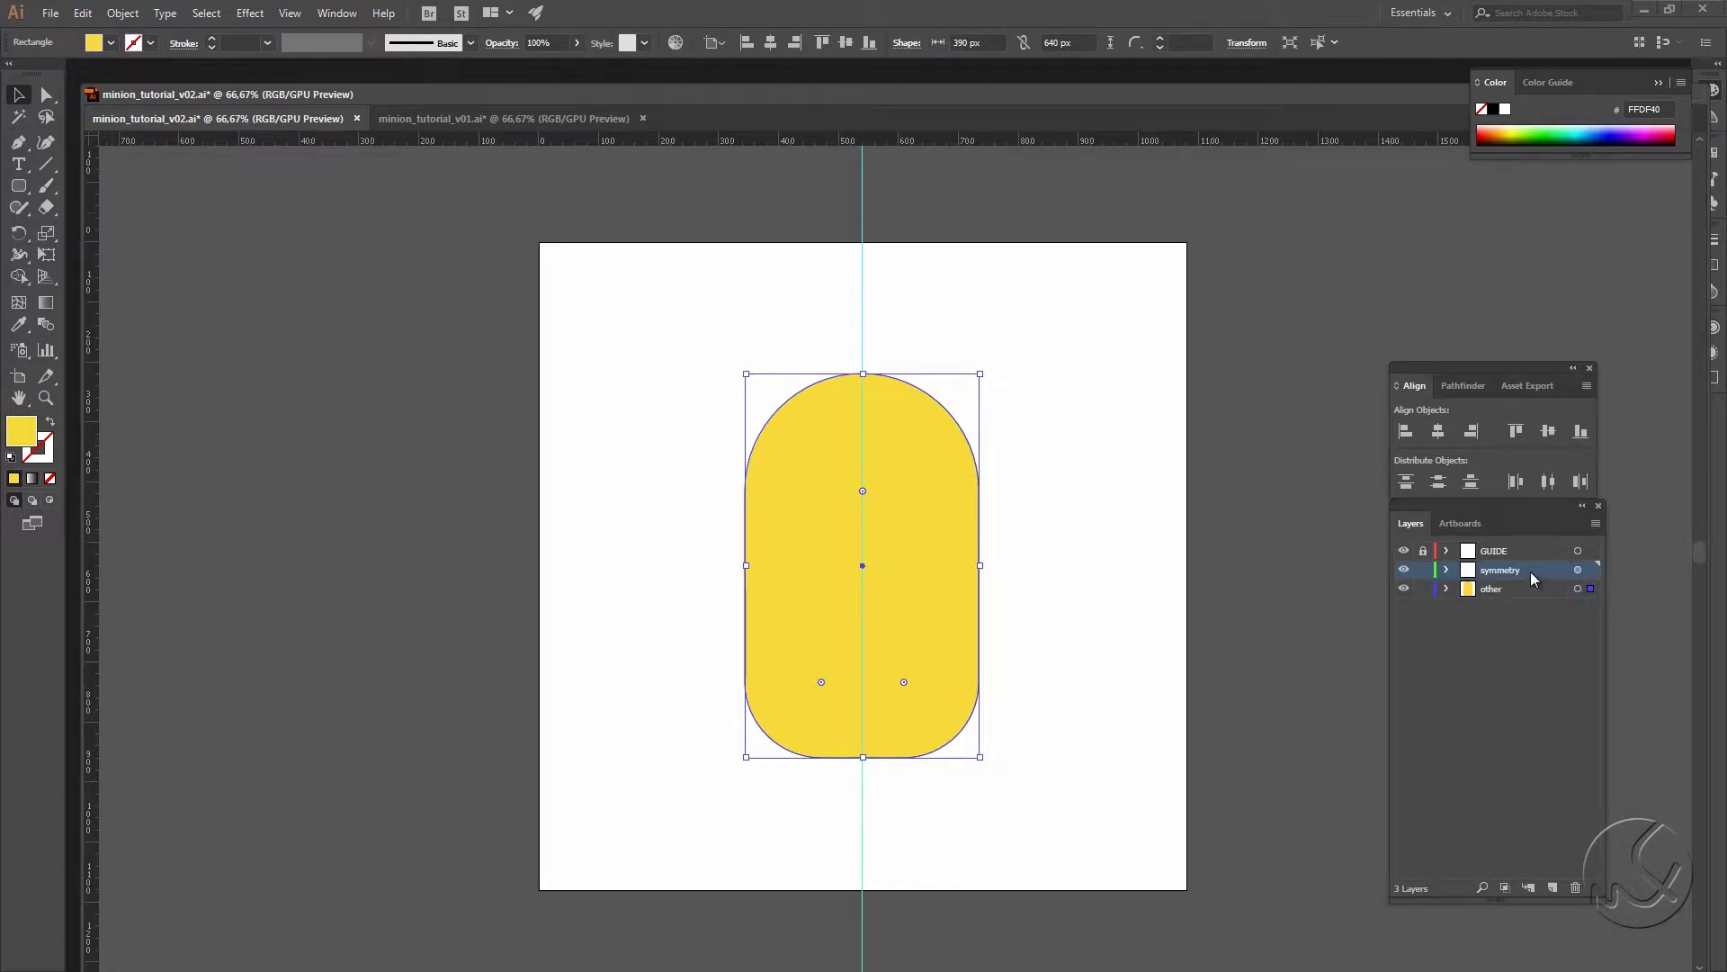
left_click(1012, 551)
Step: Choose the Ellipse Tool with a darker yellow CCAF36 fill (brightness 80%)
left_click(27, 190)
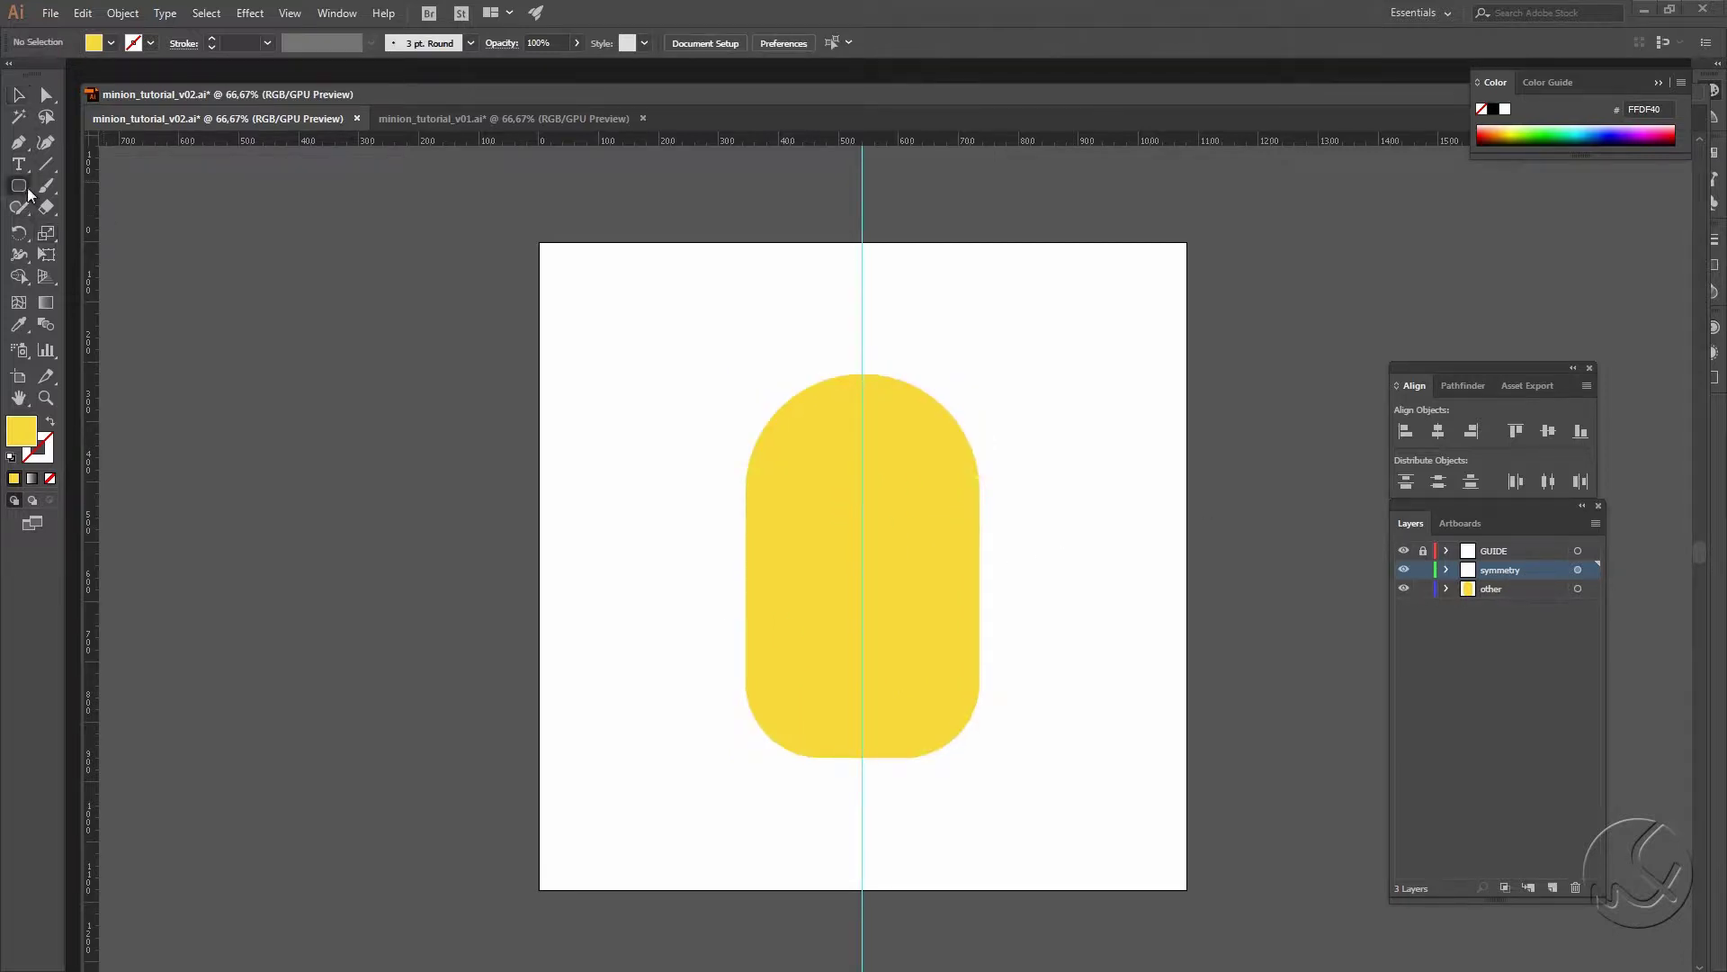
left_click_drag(27, 191, 142, 230)
double_click(21, 431)
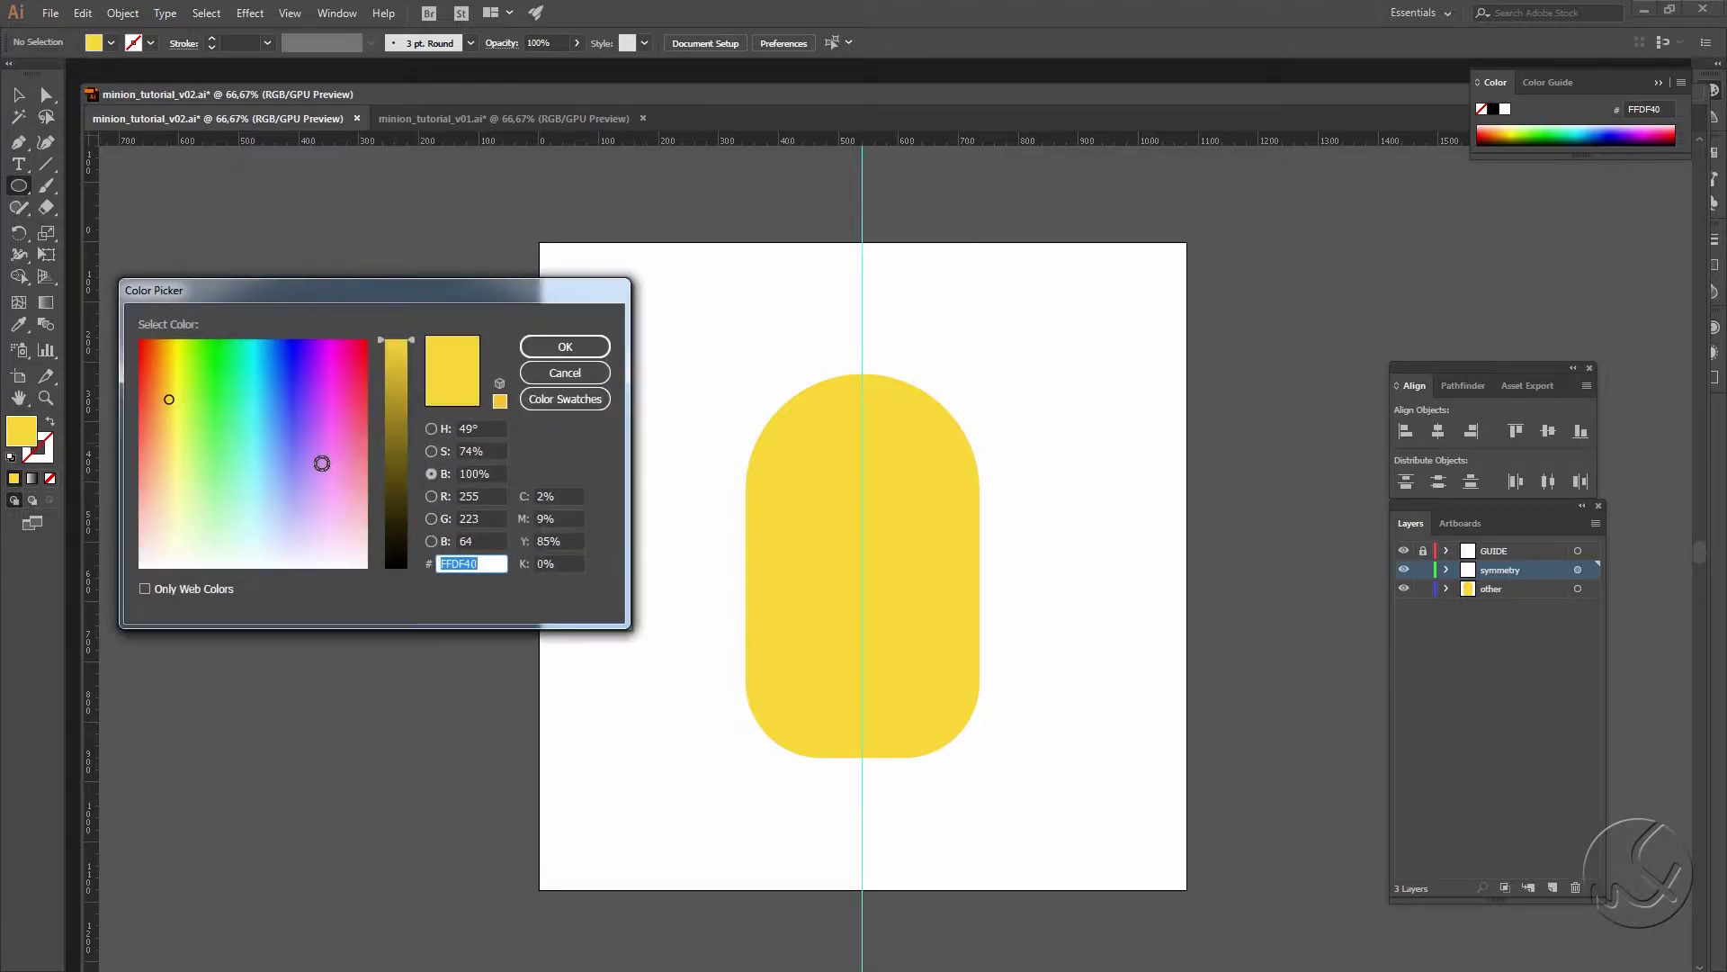
left_click(486, 473)
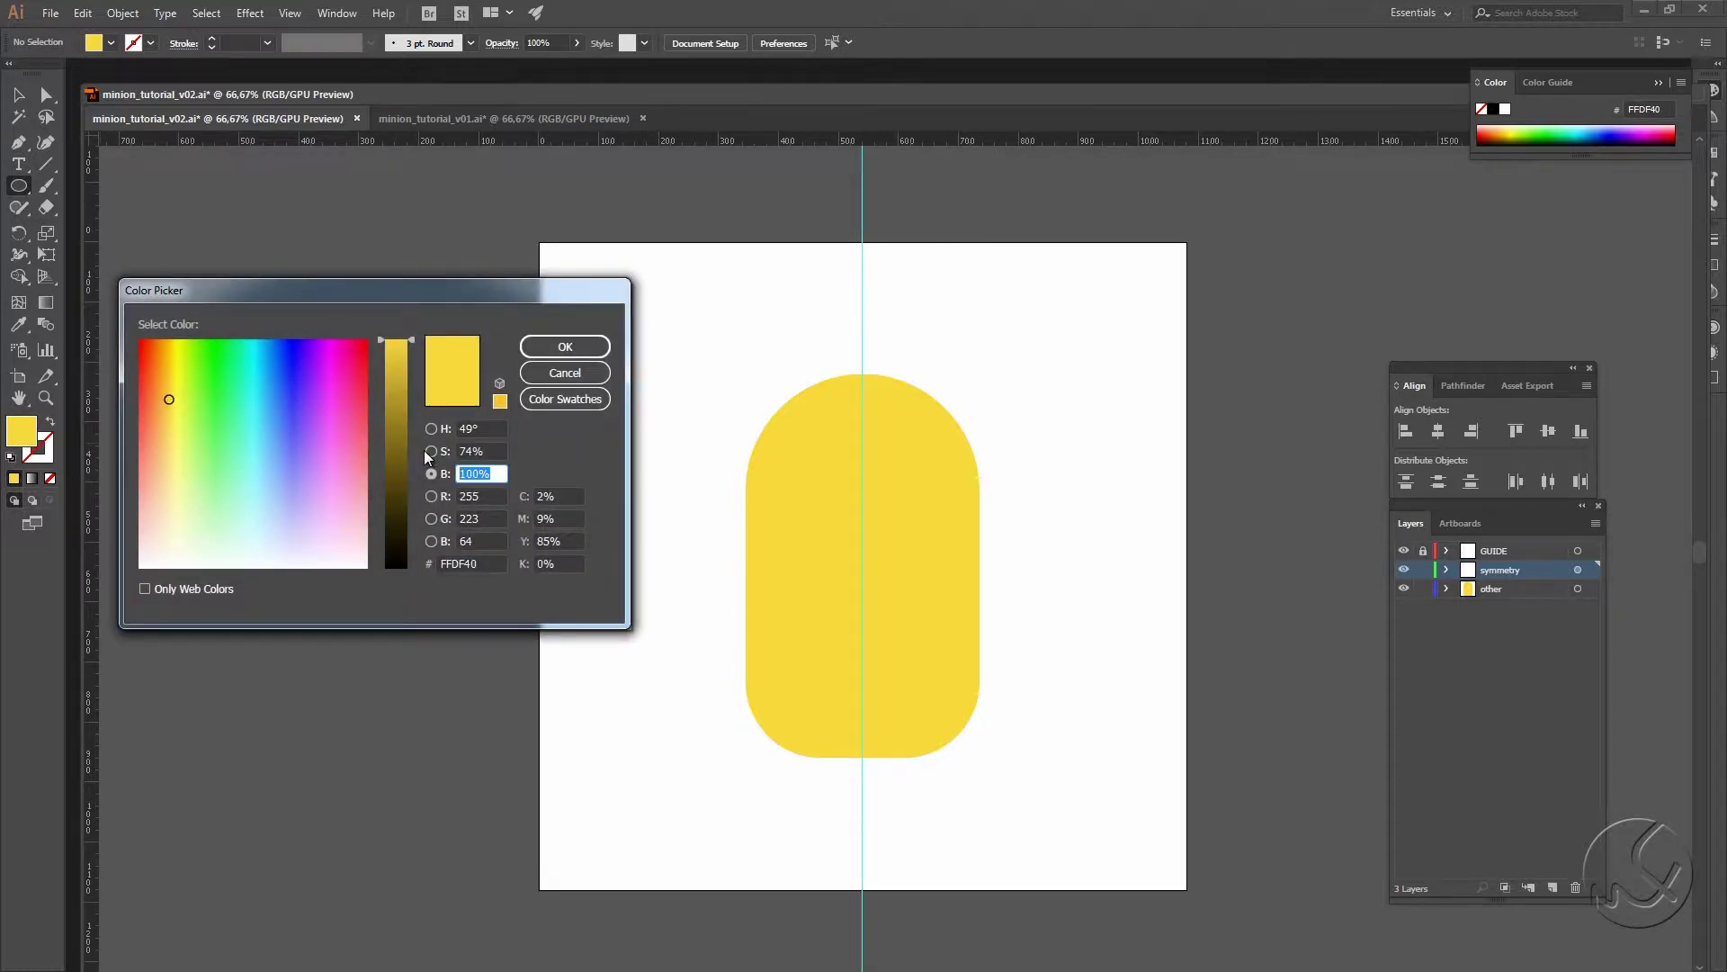
type("80")
key("Tab")
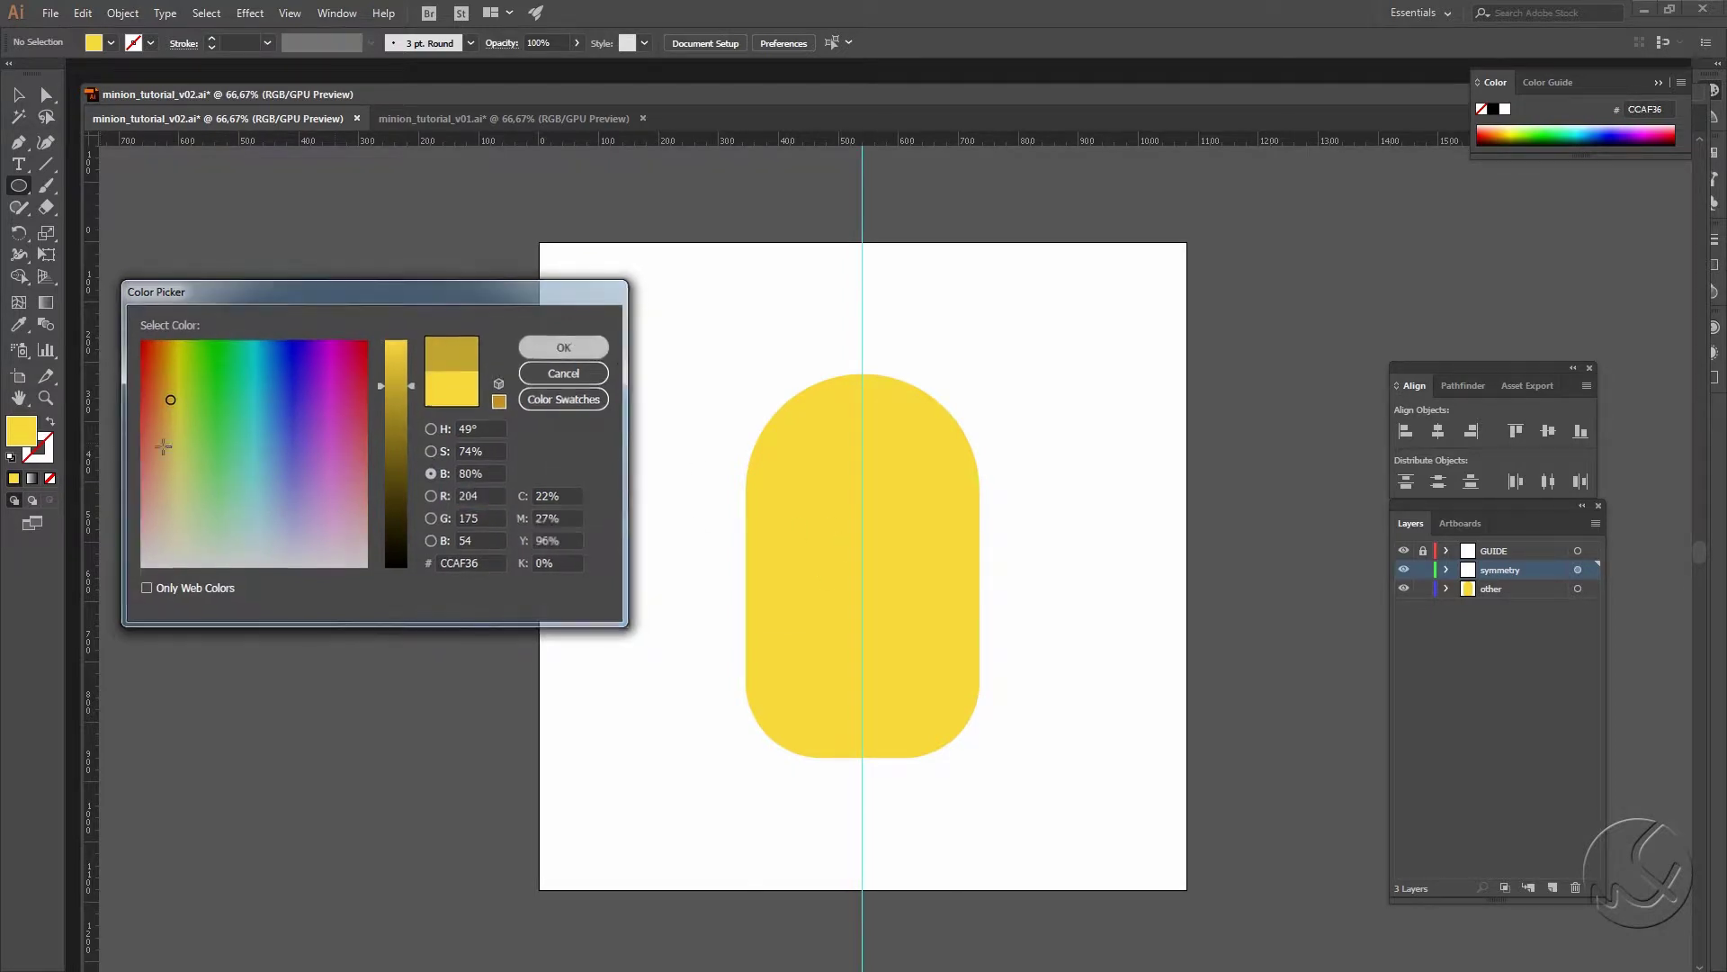
left_click(565, 346)
Step: Set the stroke colour to light grey BFBFBF
double_click(38, 447)
left_click_drag(389, 513, 360, 560)
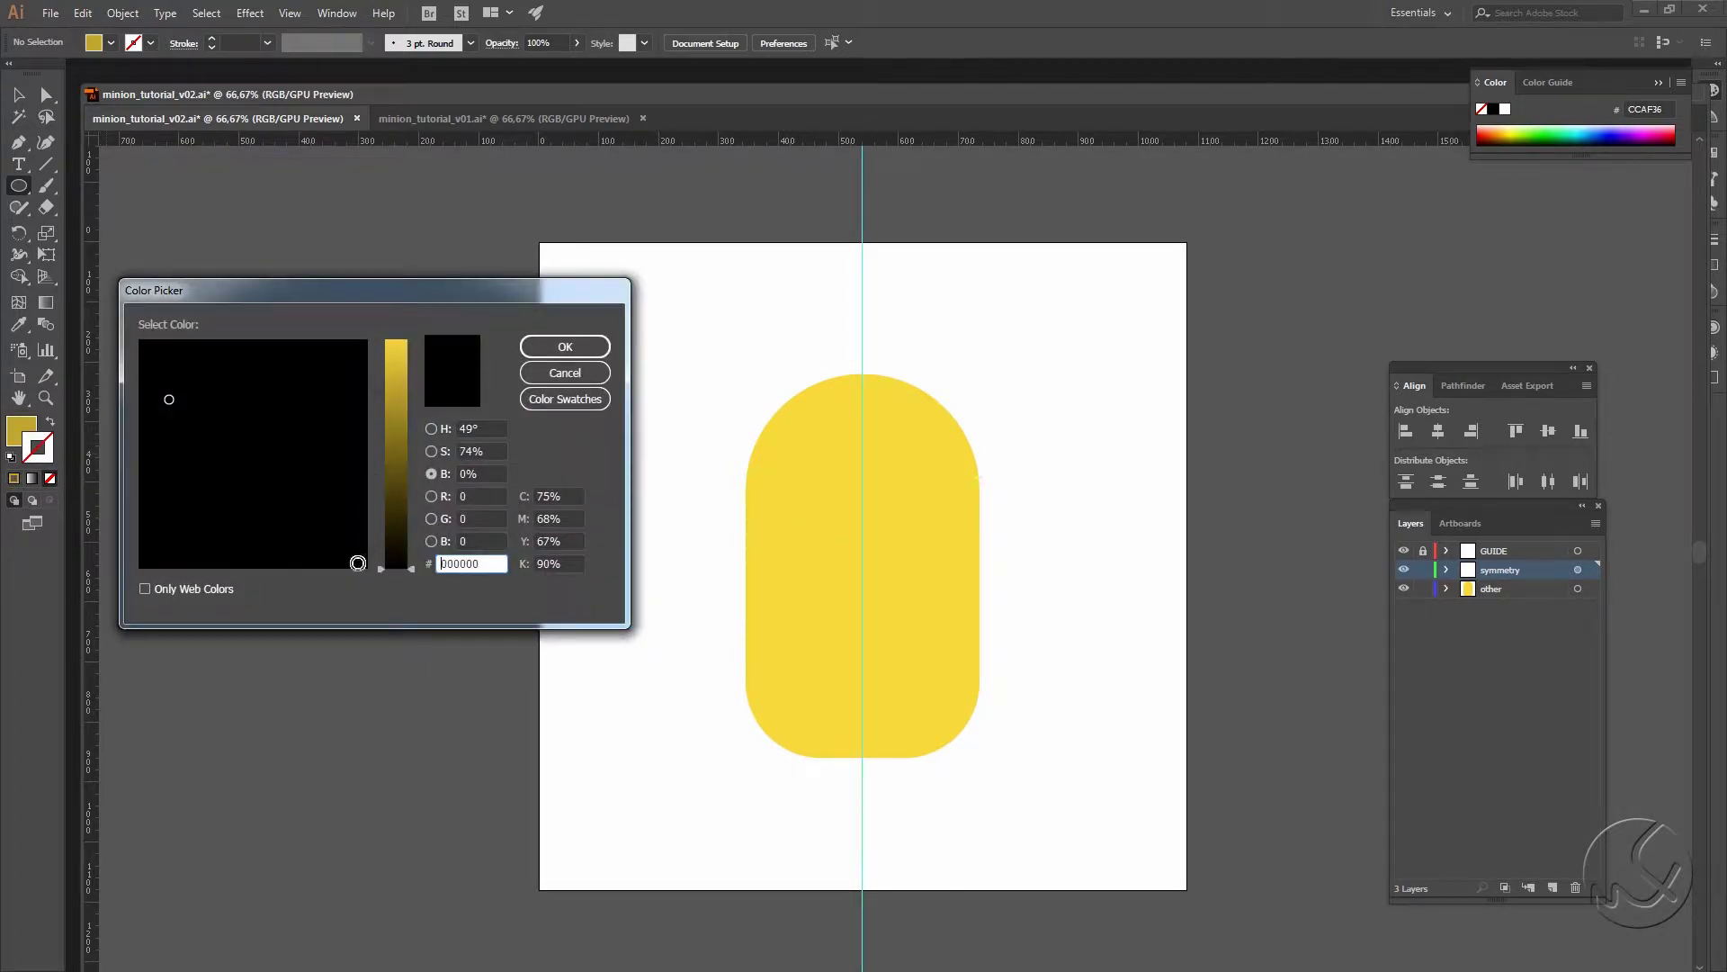
left_click(489, 474)
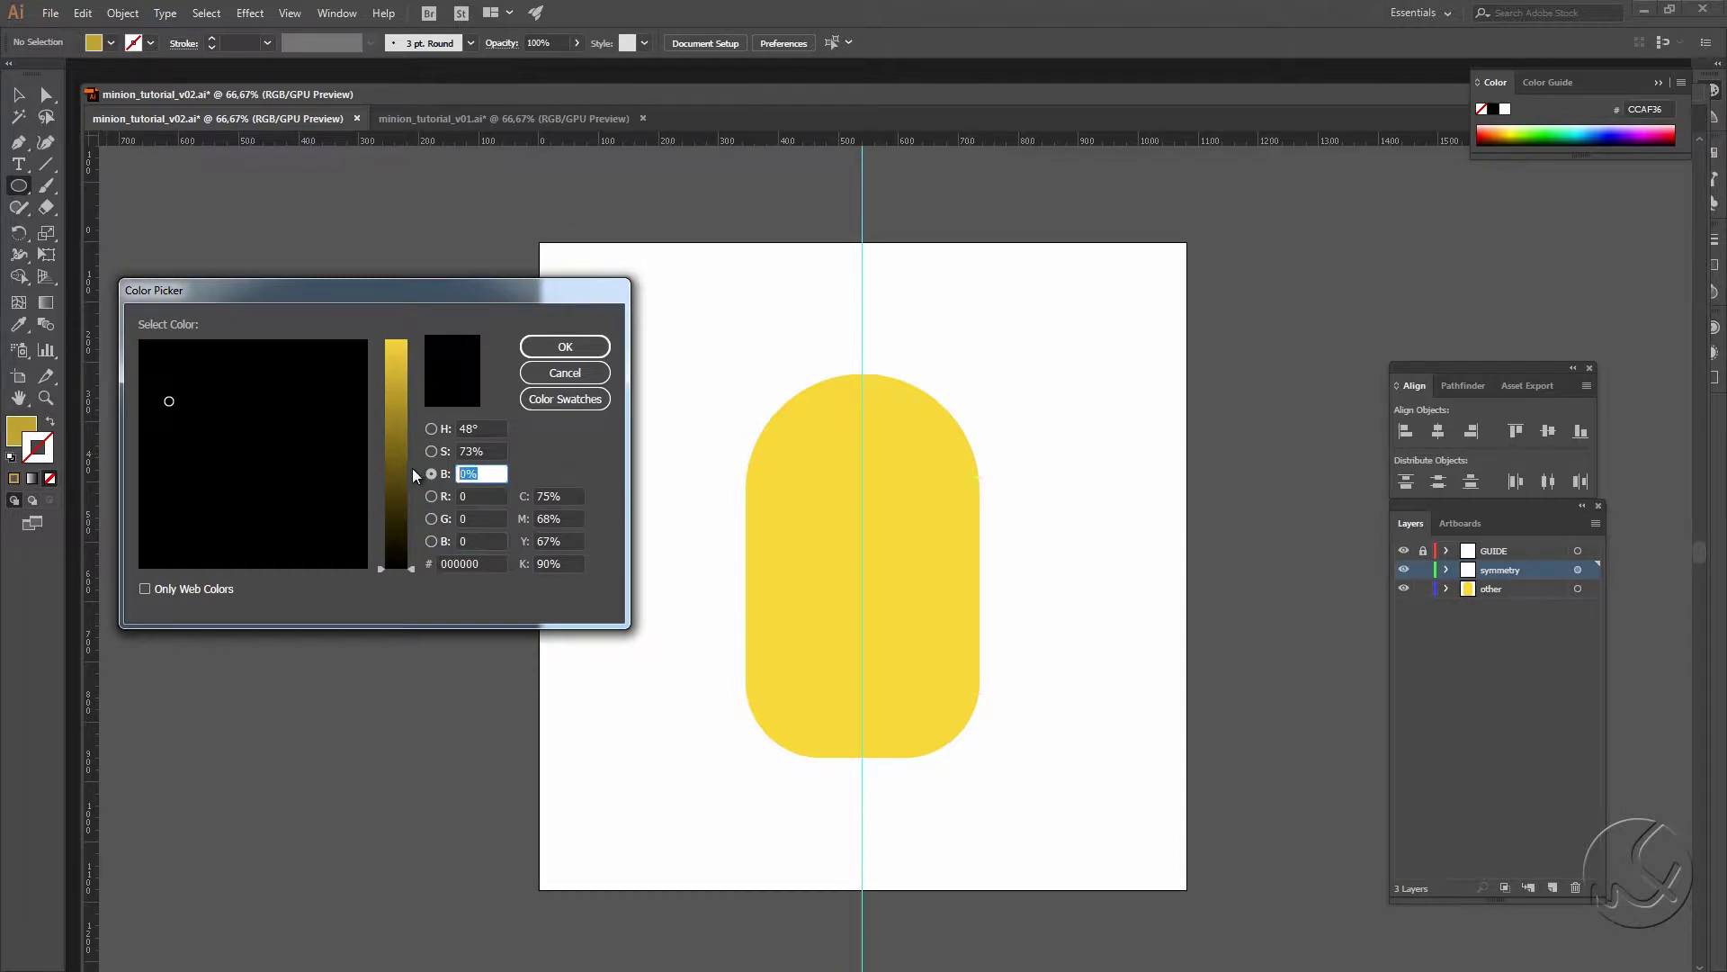
type("75")
key("Tab")
left_click_drag(349, 511, 367, 569)
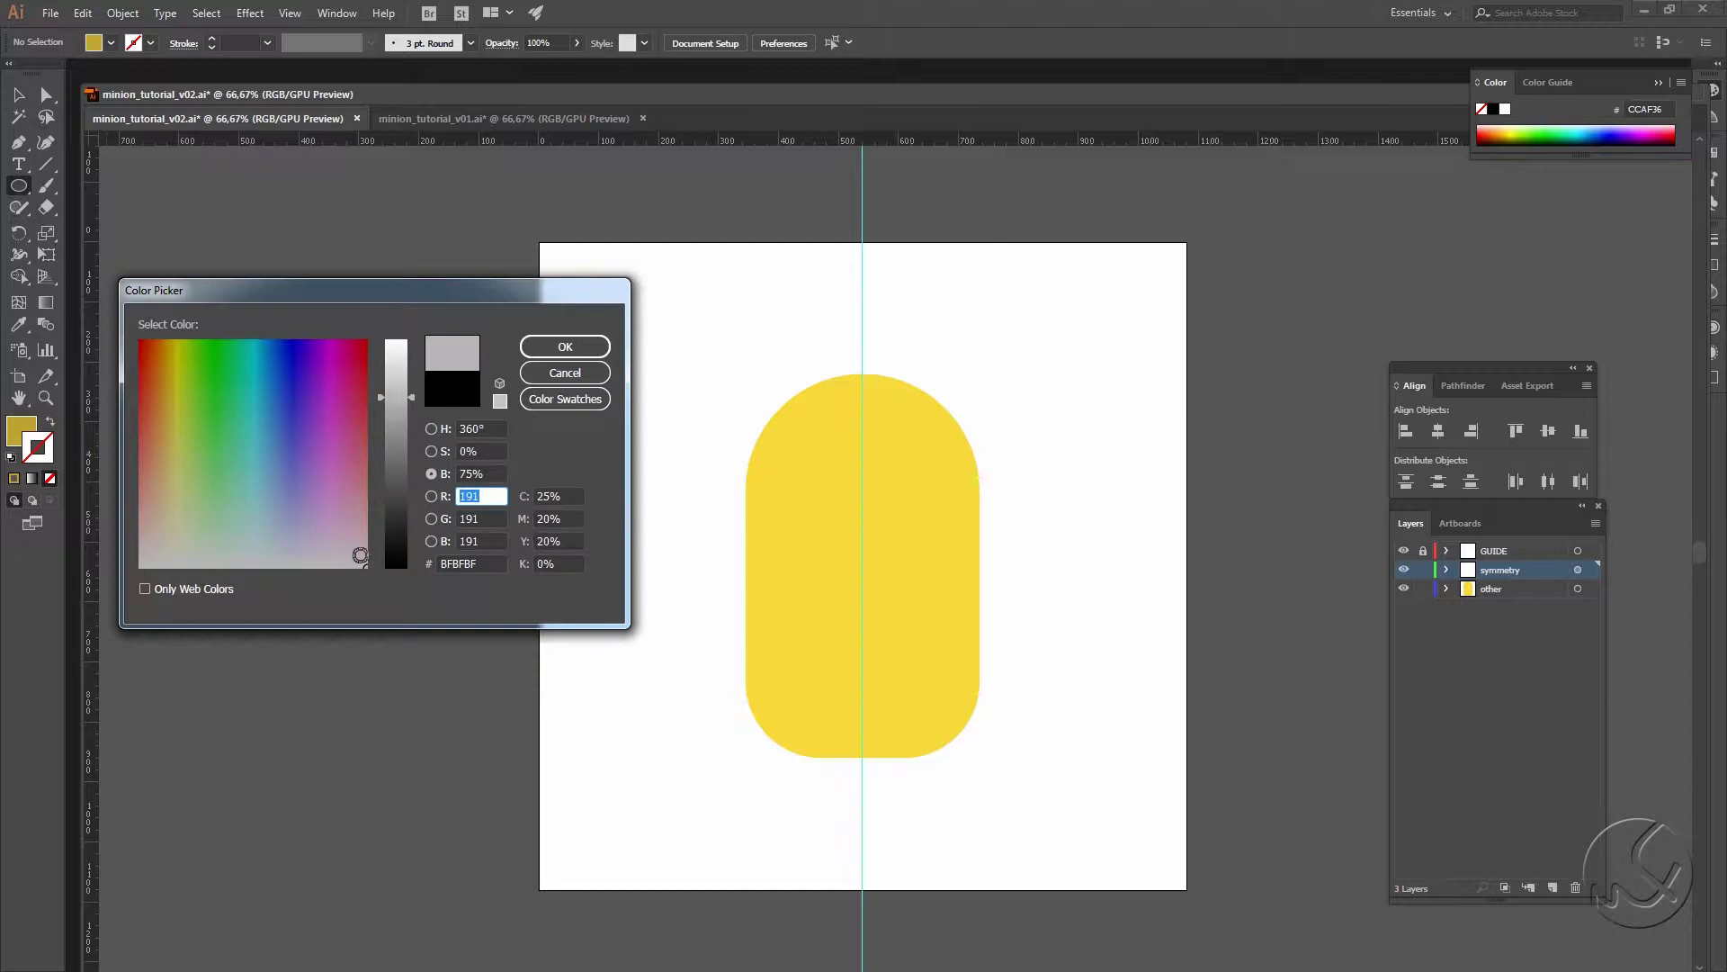
left_click(565, 346)
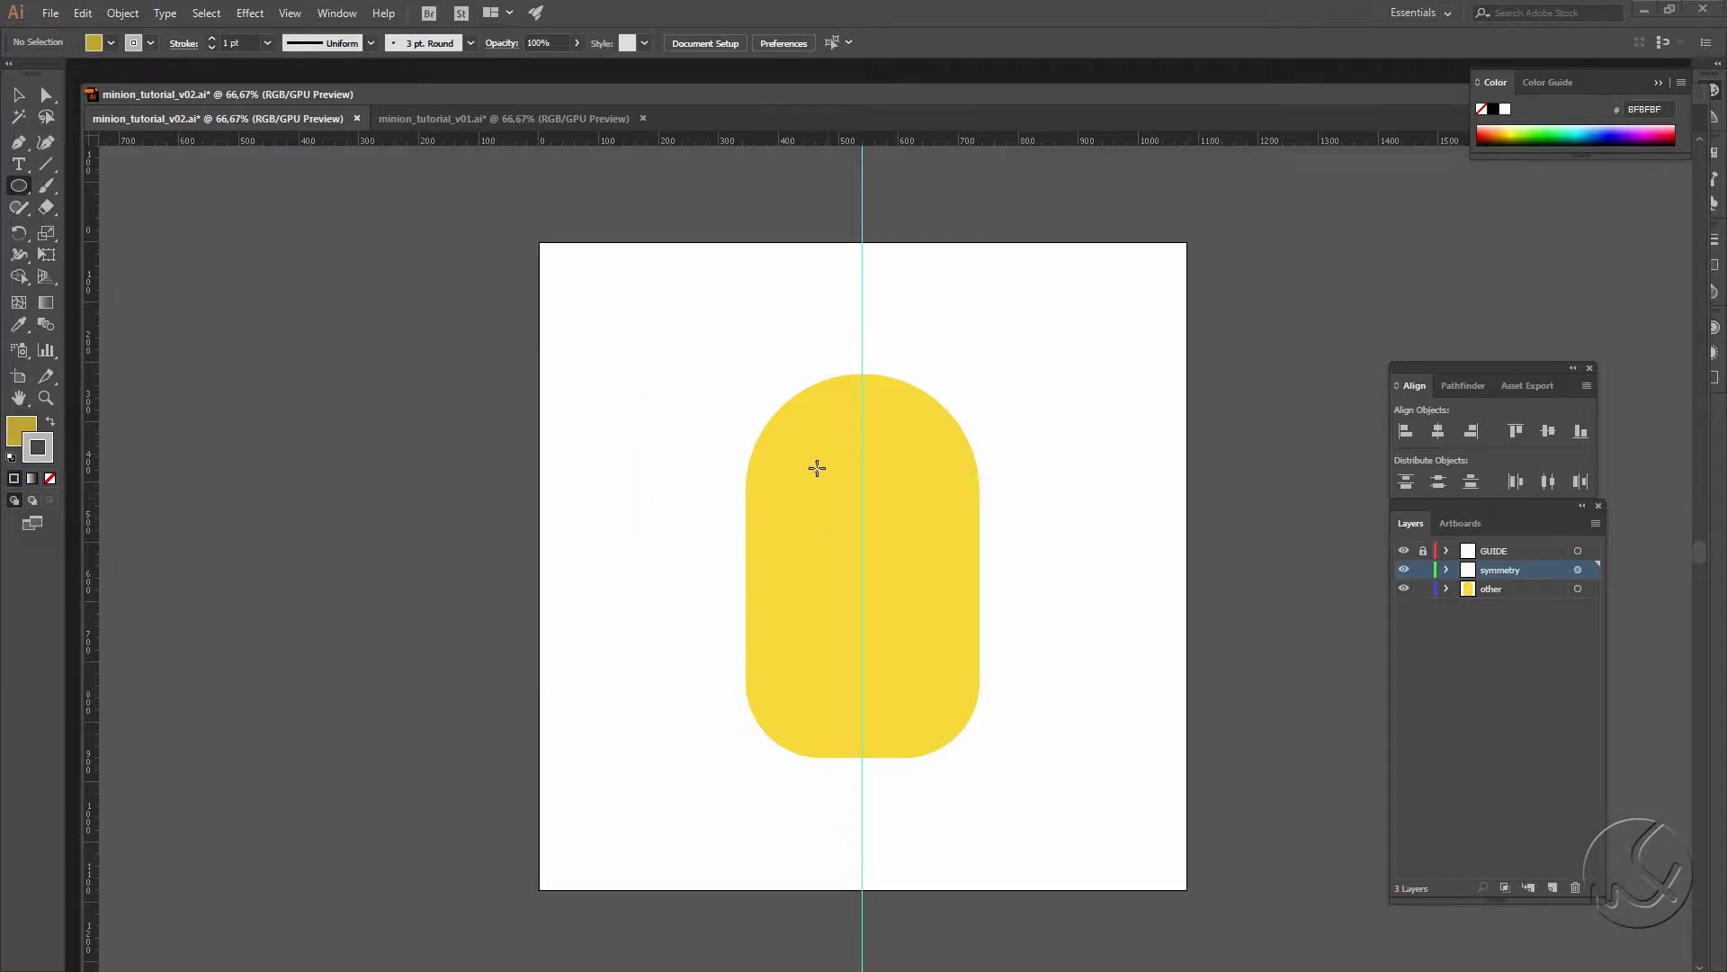
Step: Draw a mirrored eye circle on the body with width and height proportions locked
mouse_move(793, 458)
left_mouse_down()
mouse_move(858, 542)
mouse_move(797, 523)
left_mouse_up()
key("v")
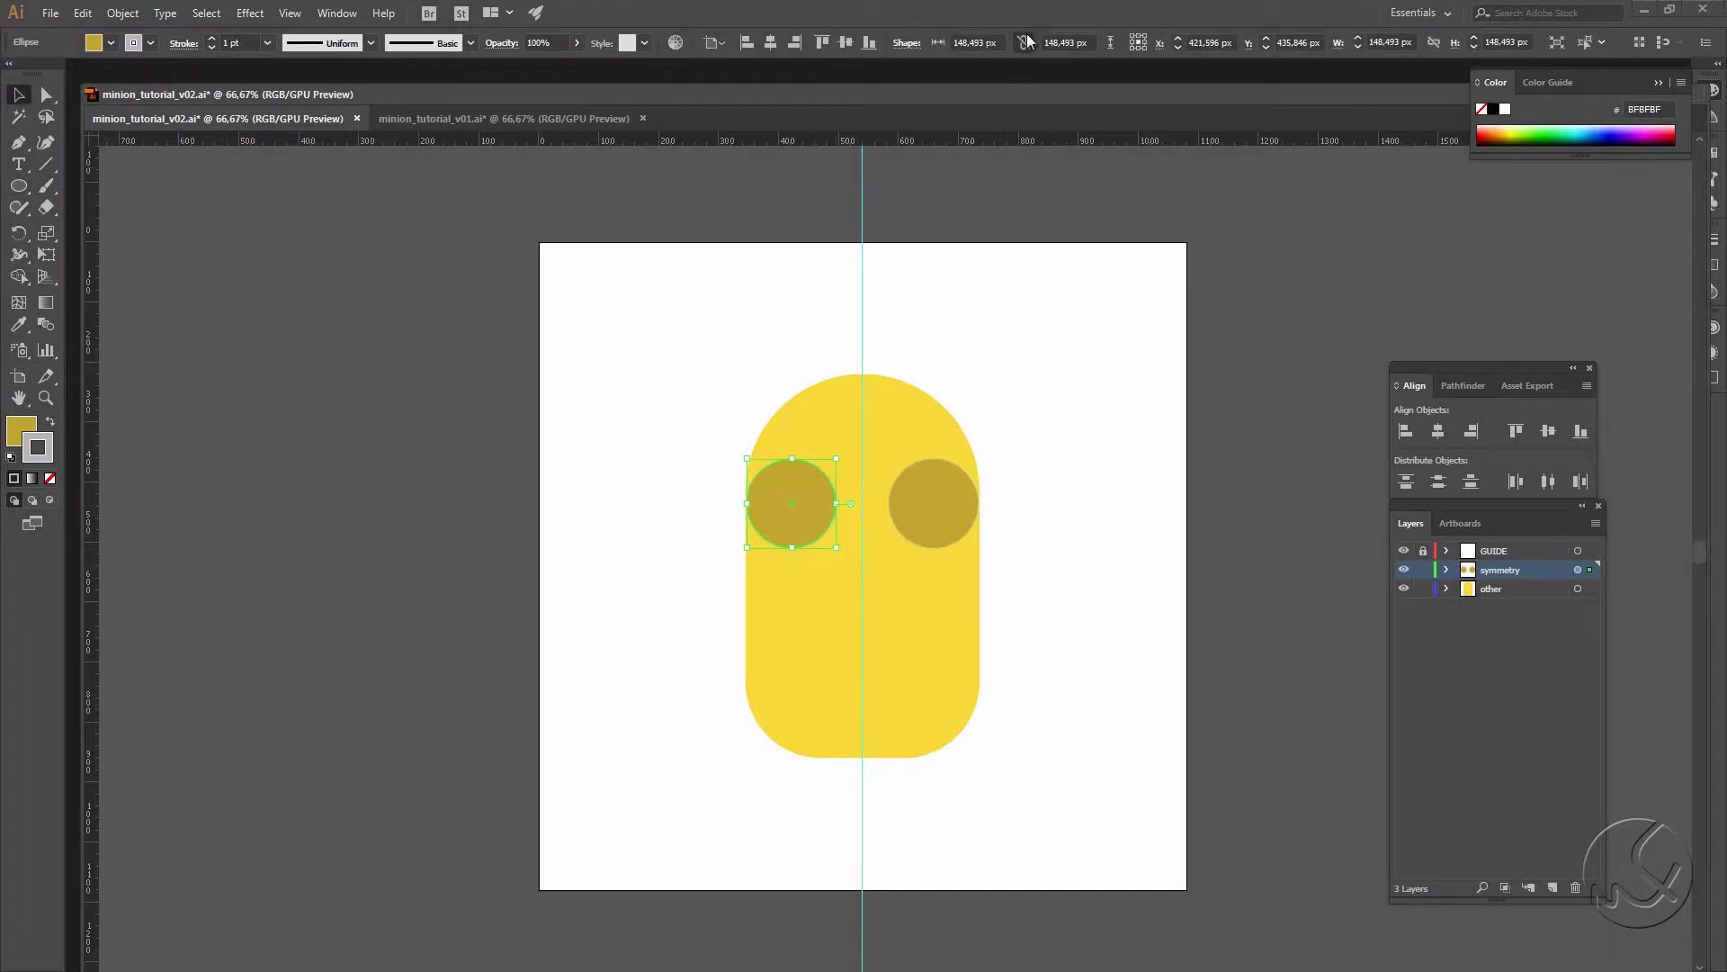
left_click(1025, 41)
key("p")
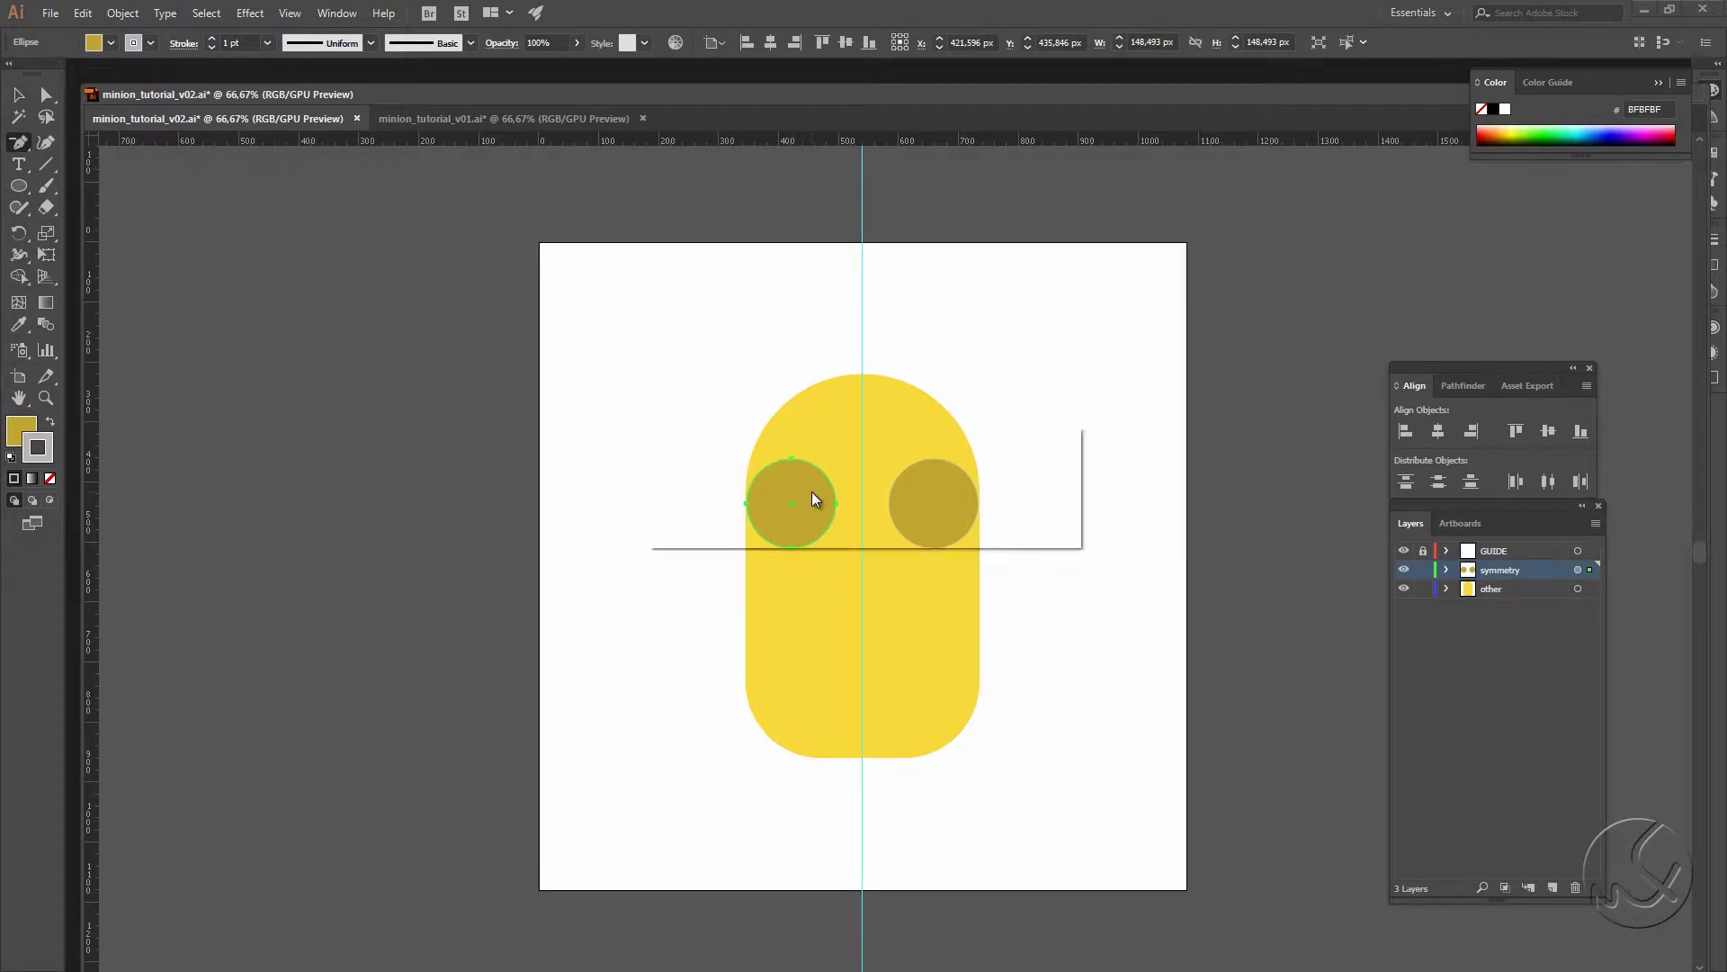
left_click(811, 491)
key("Return")
key("v")
left_click_drag(810, 519, 826, 517)
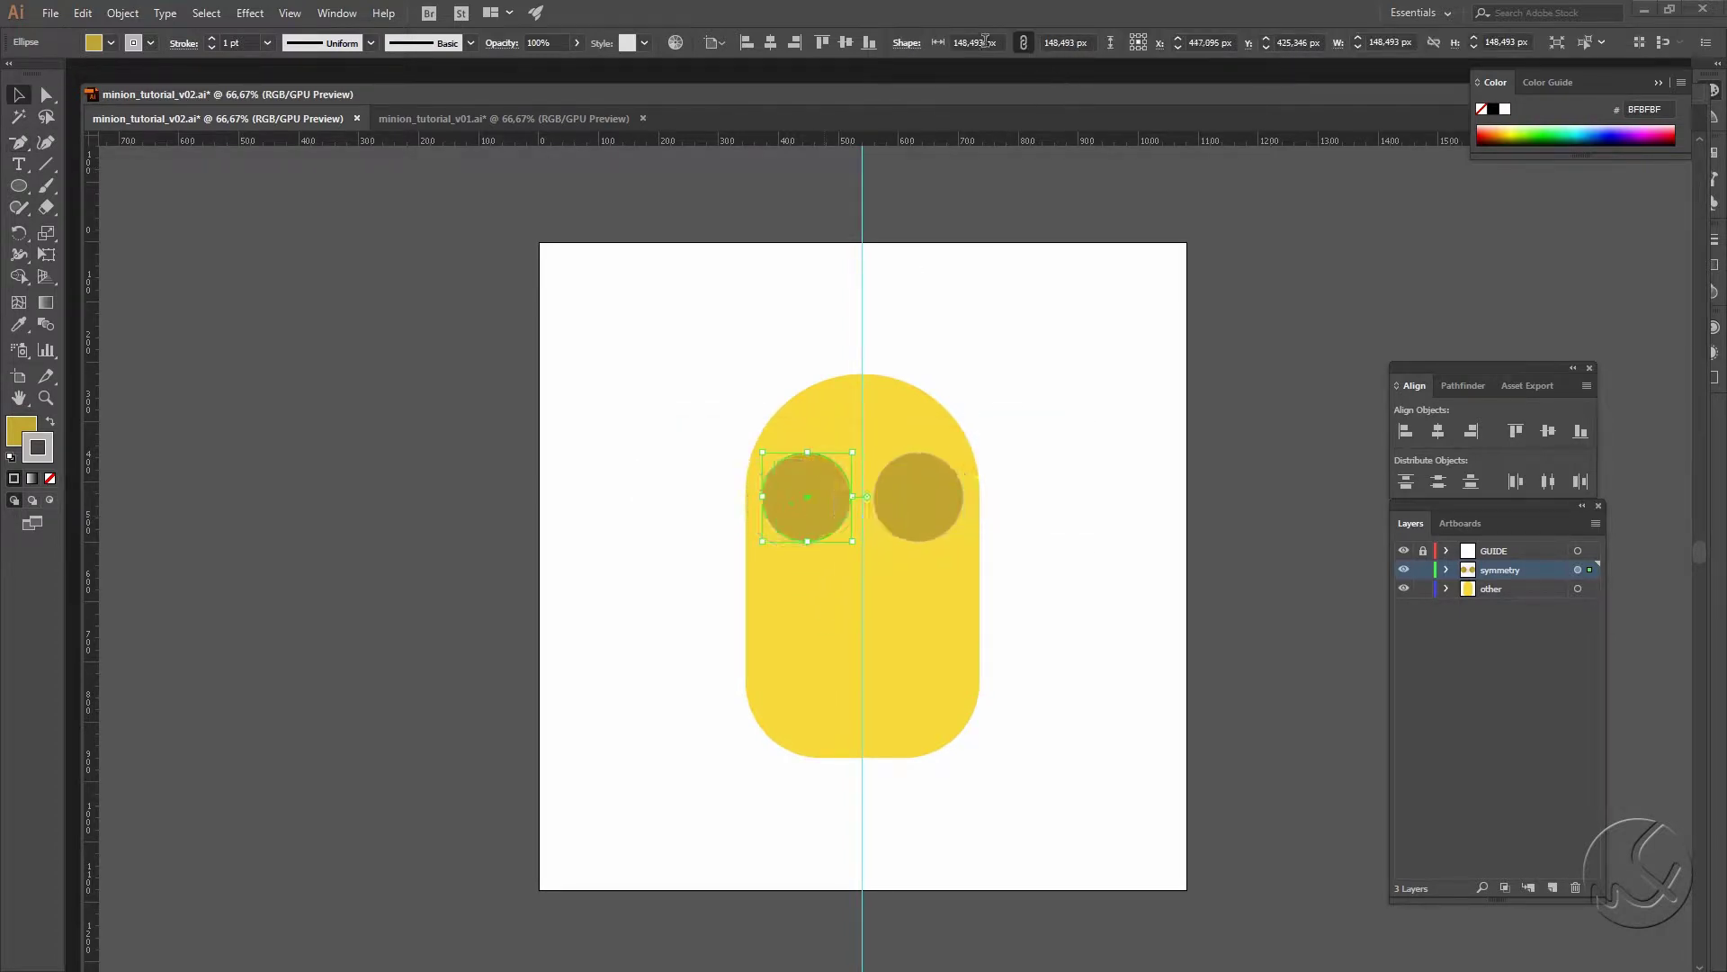
Step: Resize the eye circles to 160 px and move them to meet at the centre guide
left_click(976, 42)
type("160")
key("Return")
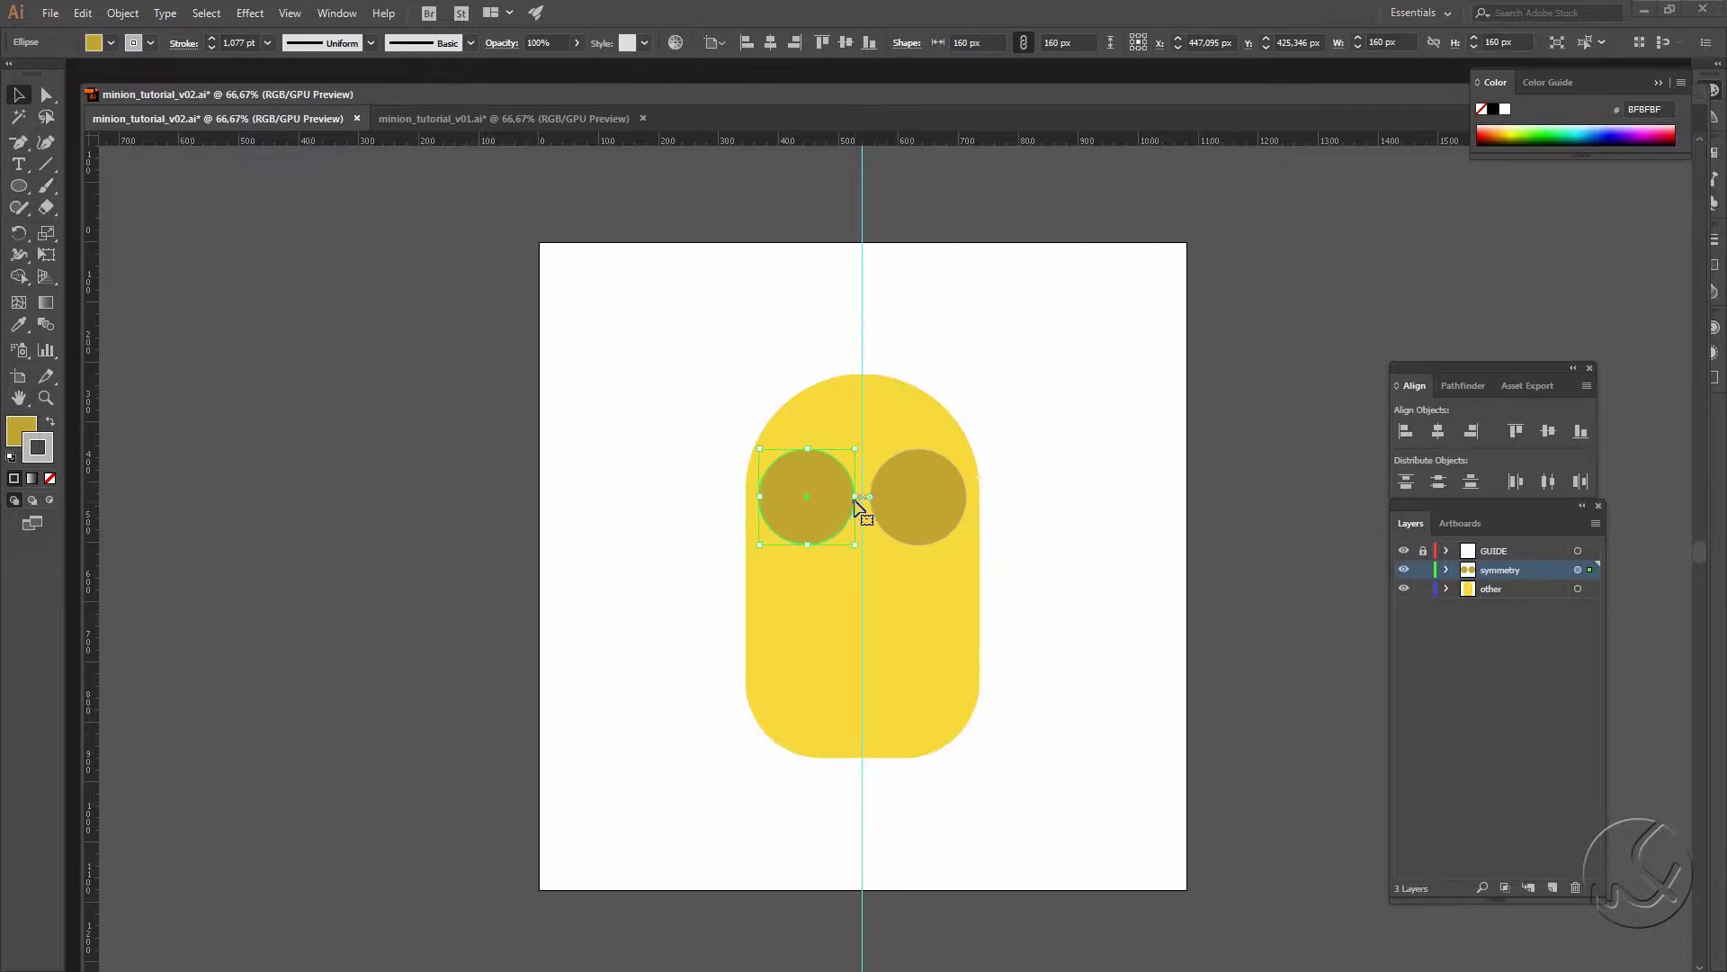
left_click_drag(856, 504, 862, 502)
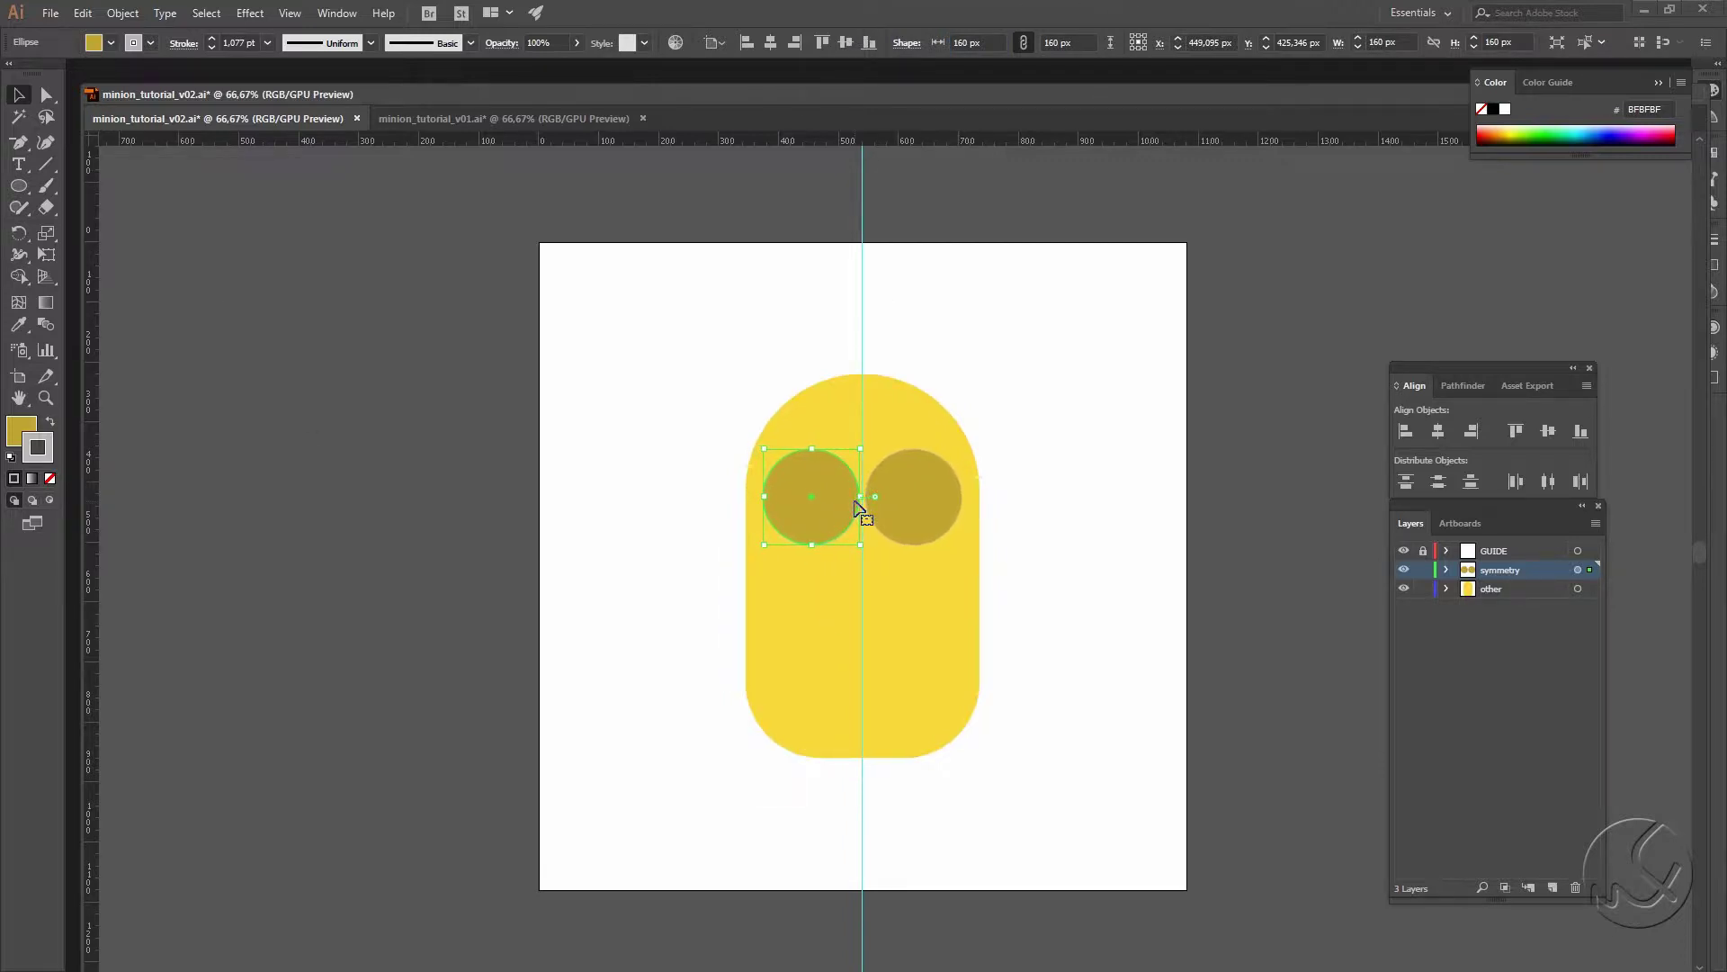
left_click(907, 497)
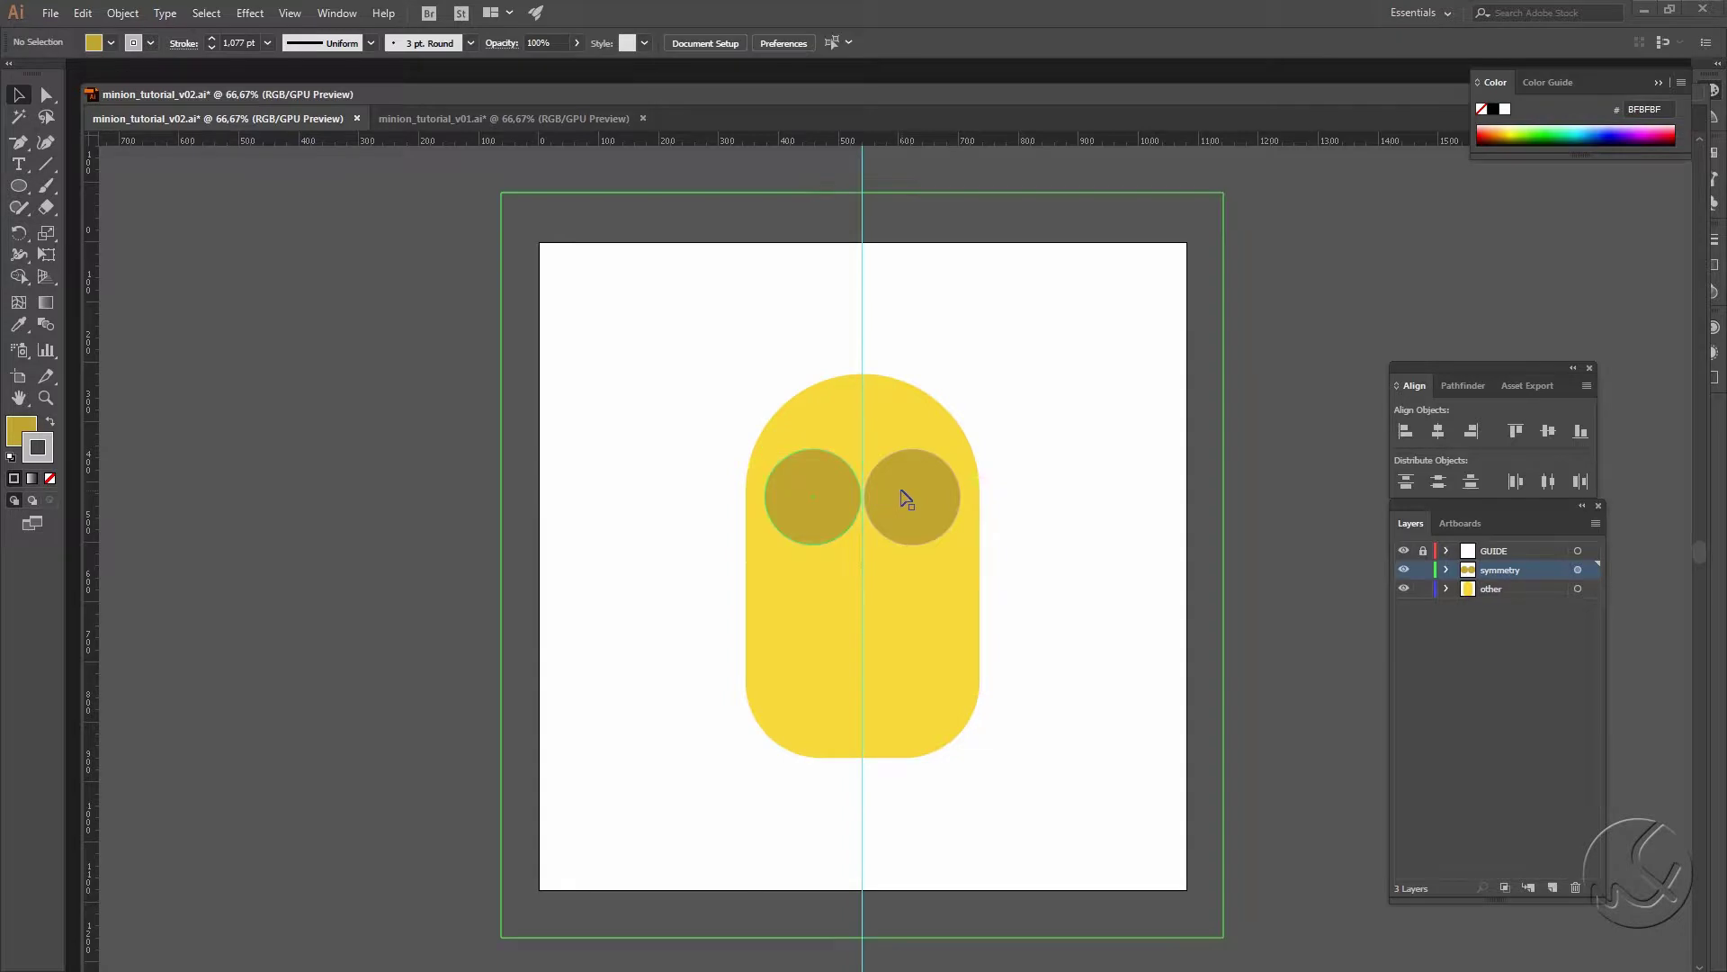
Step: Give the eye circles a 20 pt grey stroke
left_click(819, 511)
double_click(238, 42)
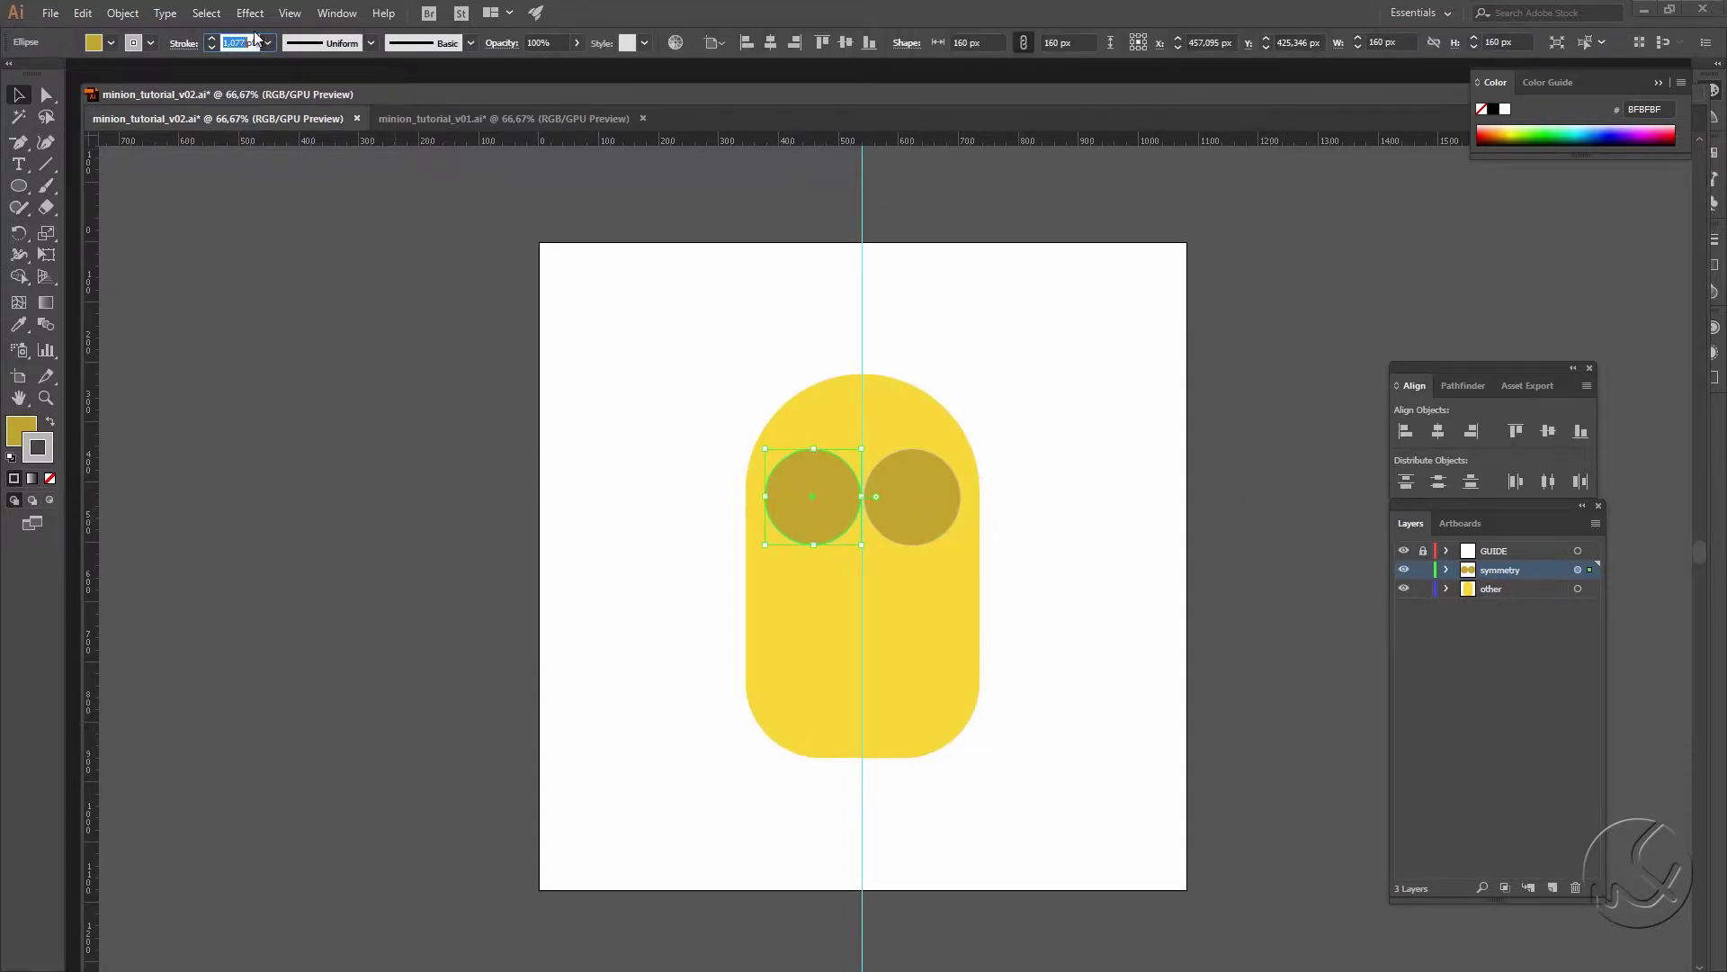
type("20")
key("Return")
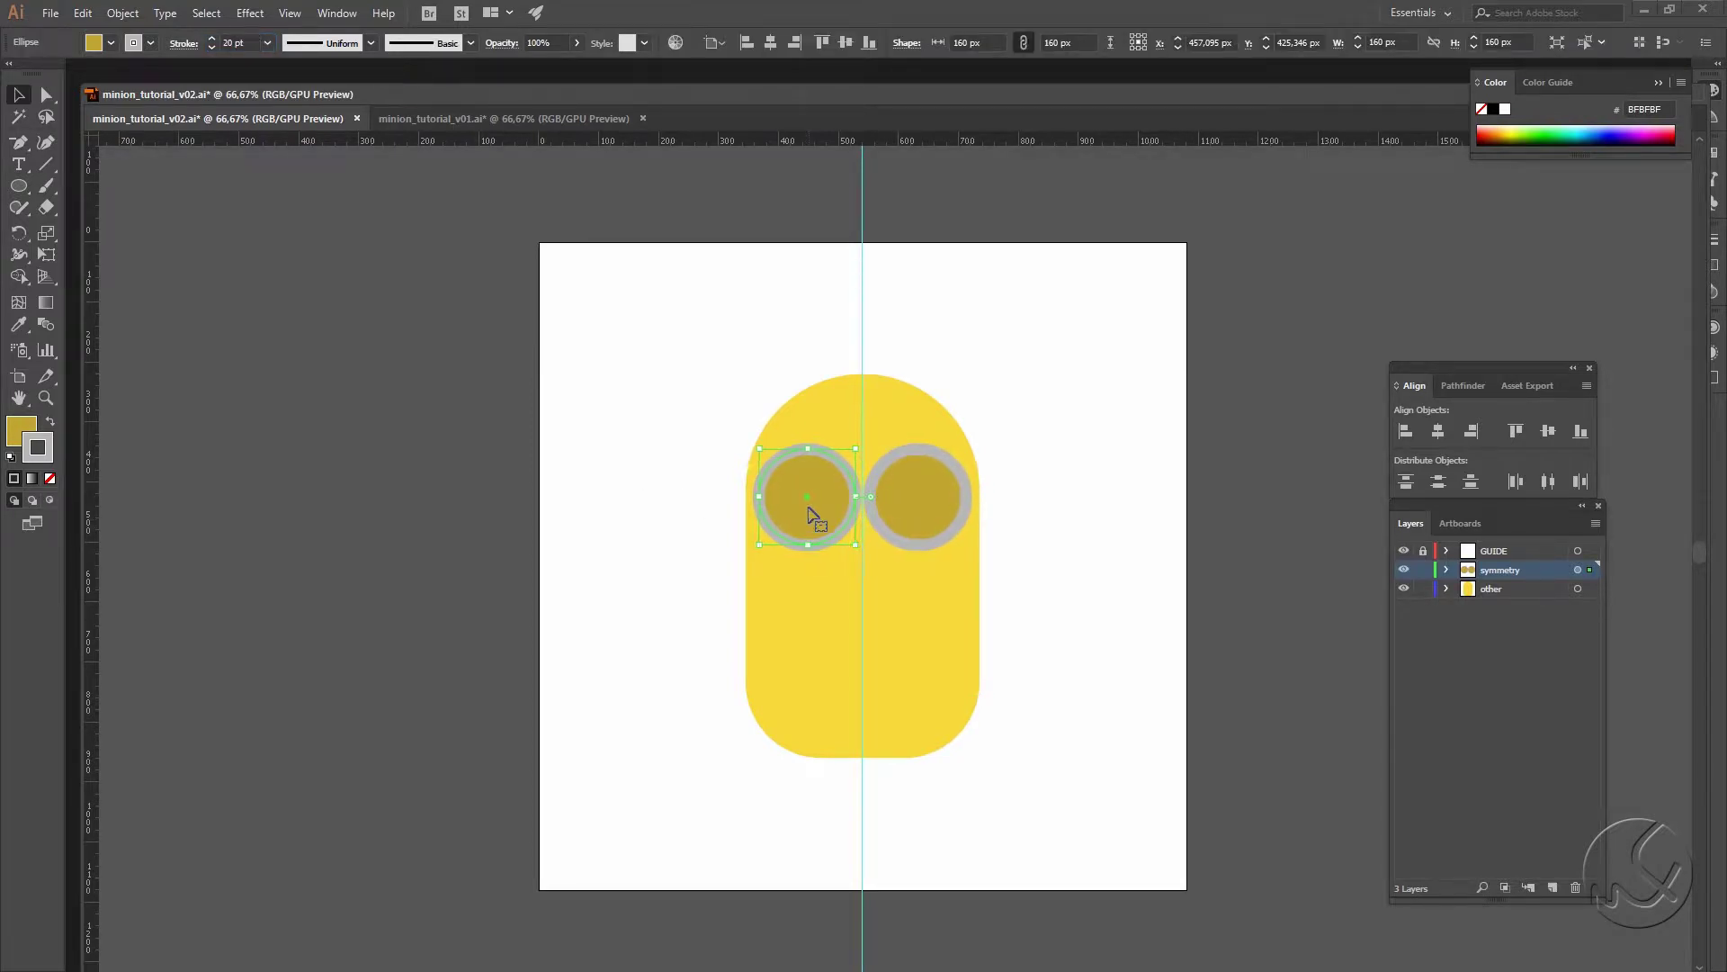
left_click(629, 474)
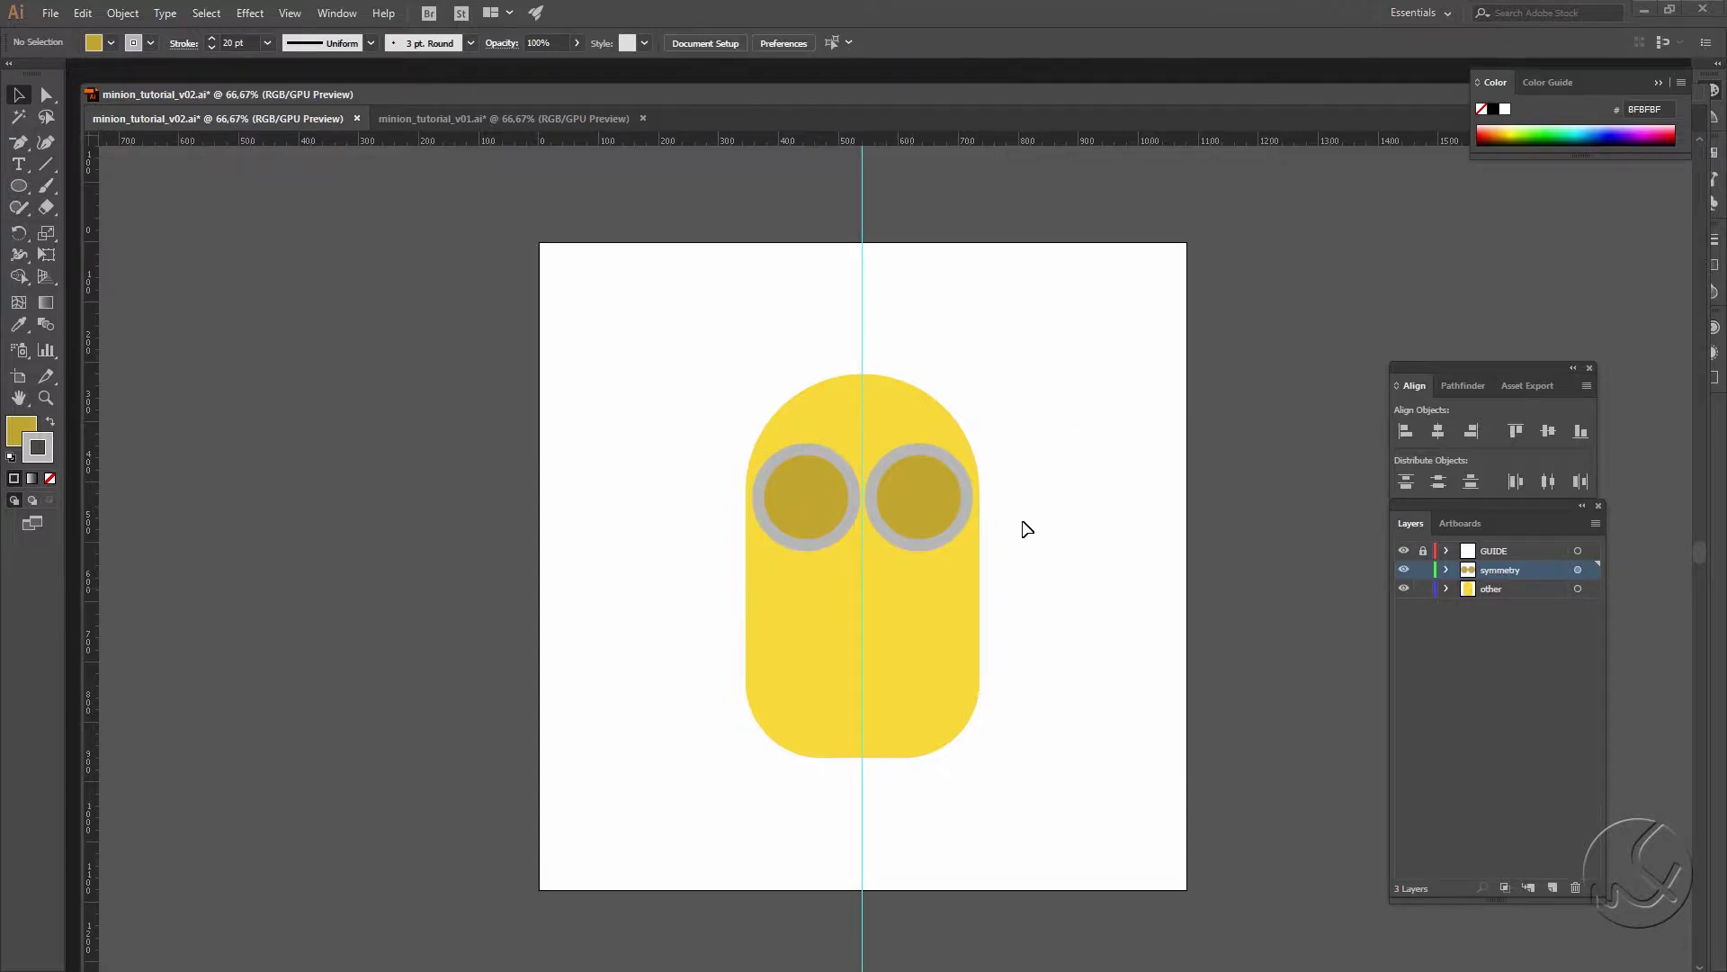
left_click(843, 515)
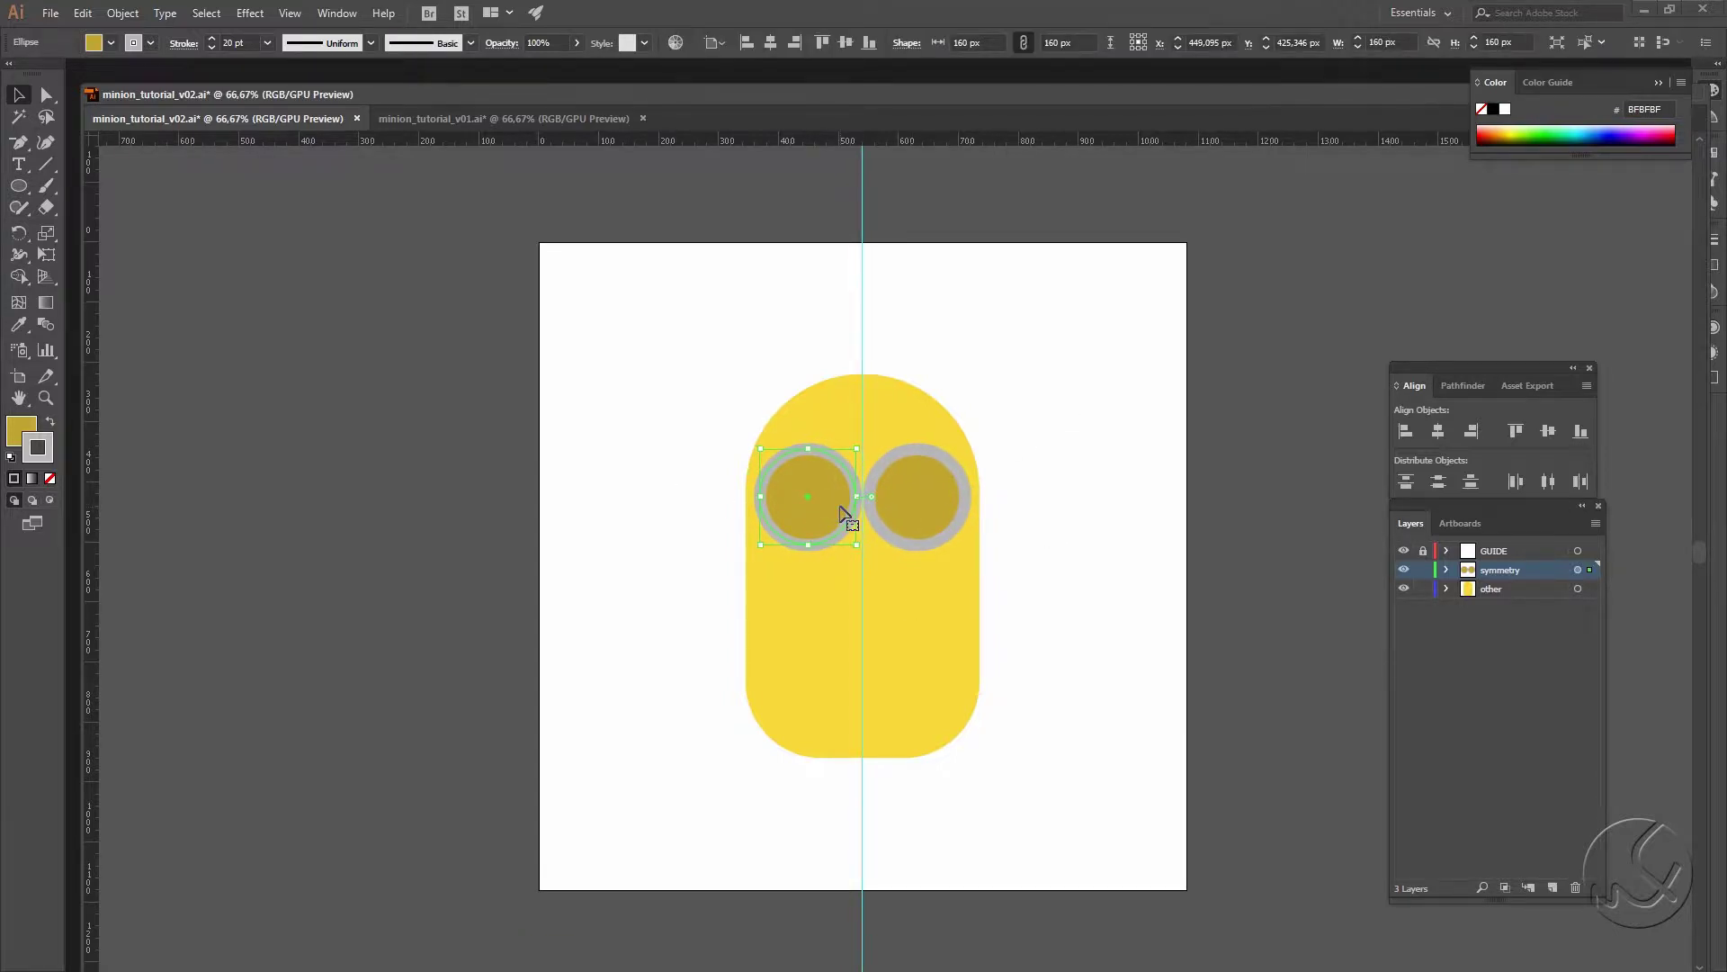
left_click(1050, 520)
Step: On the symmetry layer, draw a mirrored rounded-rectangle strap across the goggles
left_click(1468, 585)
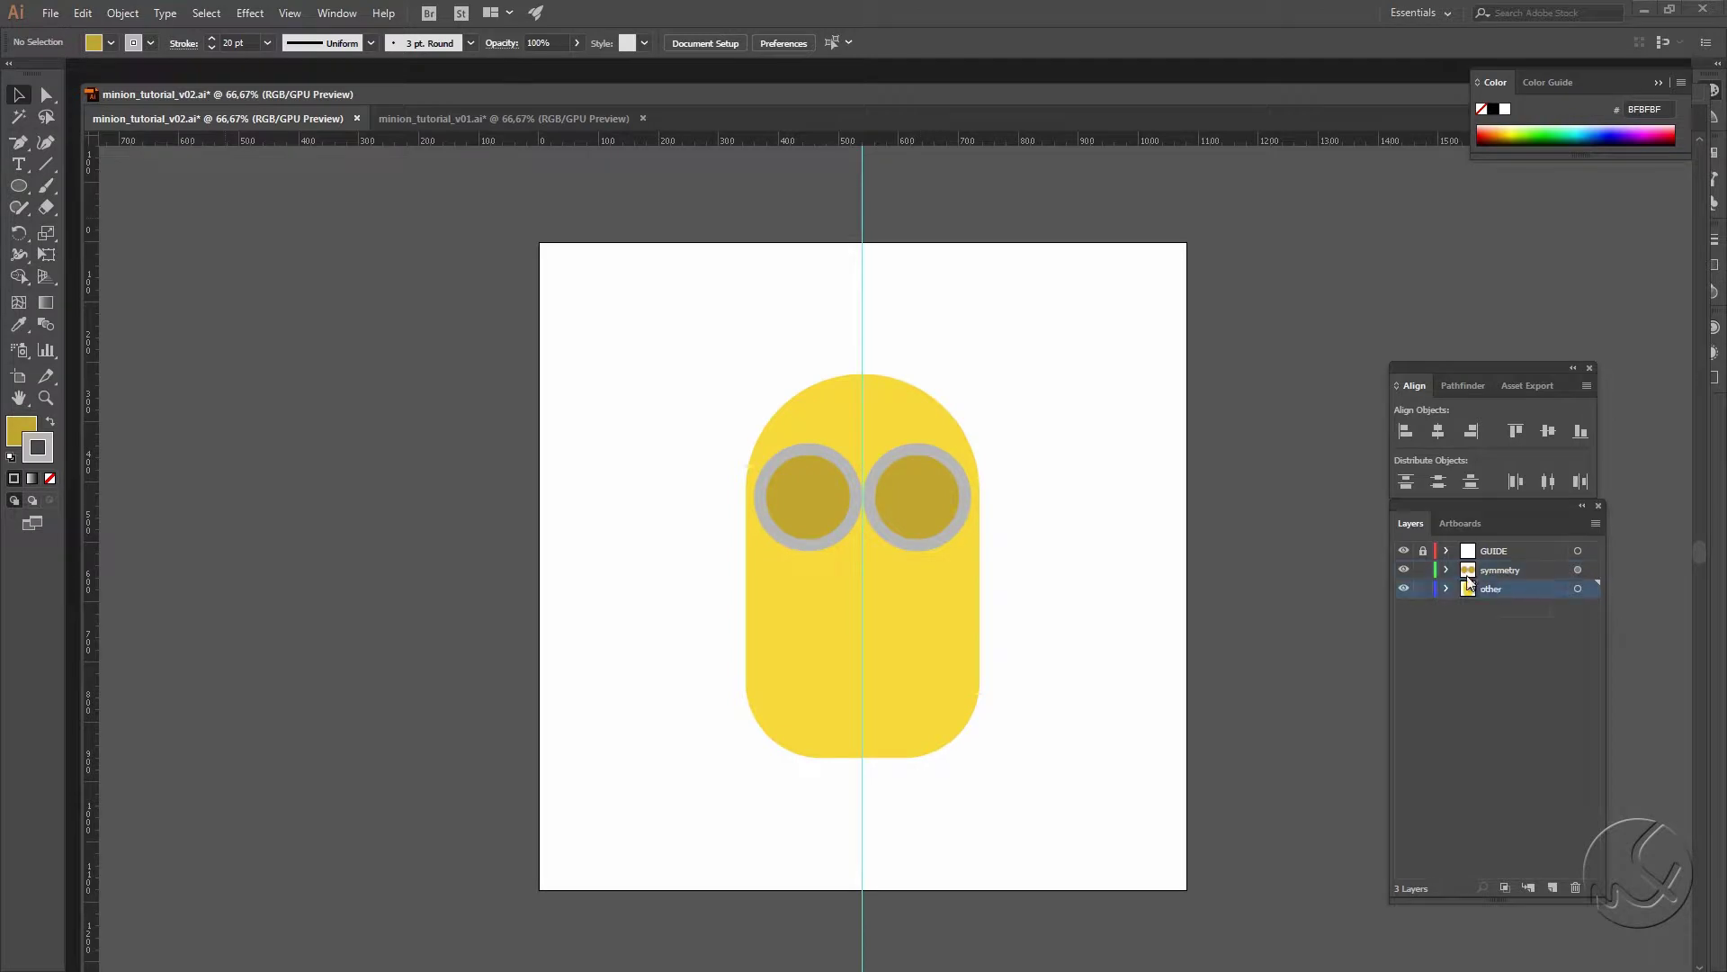
left_click(1448, 569)
left_click(1531, 589)
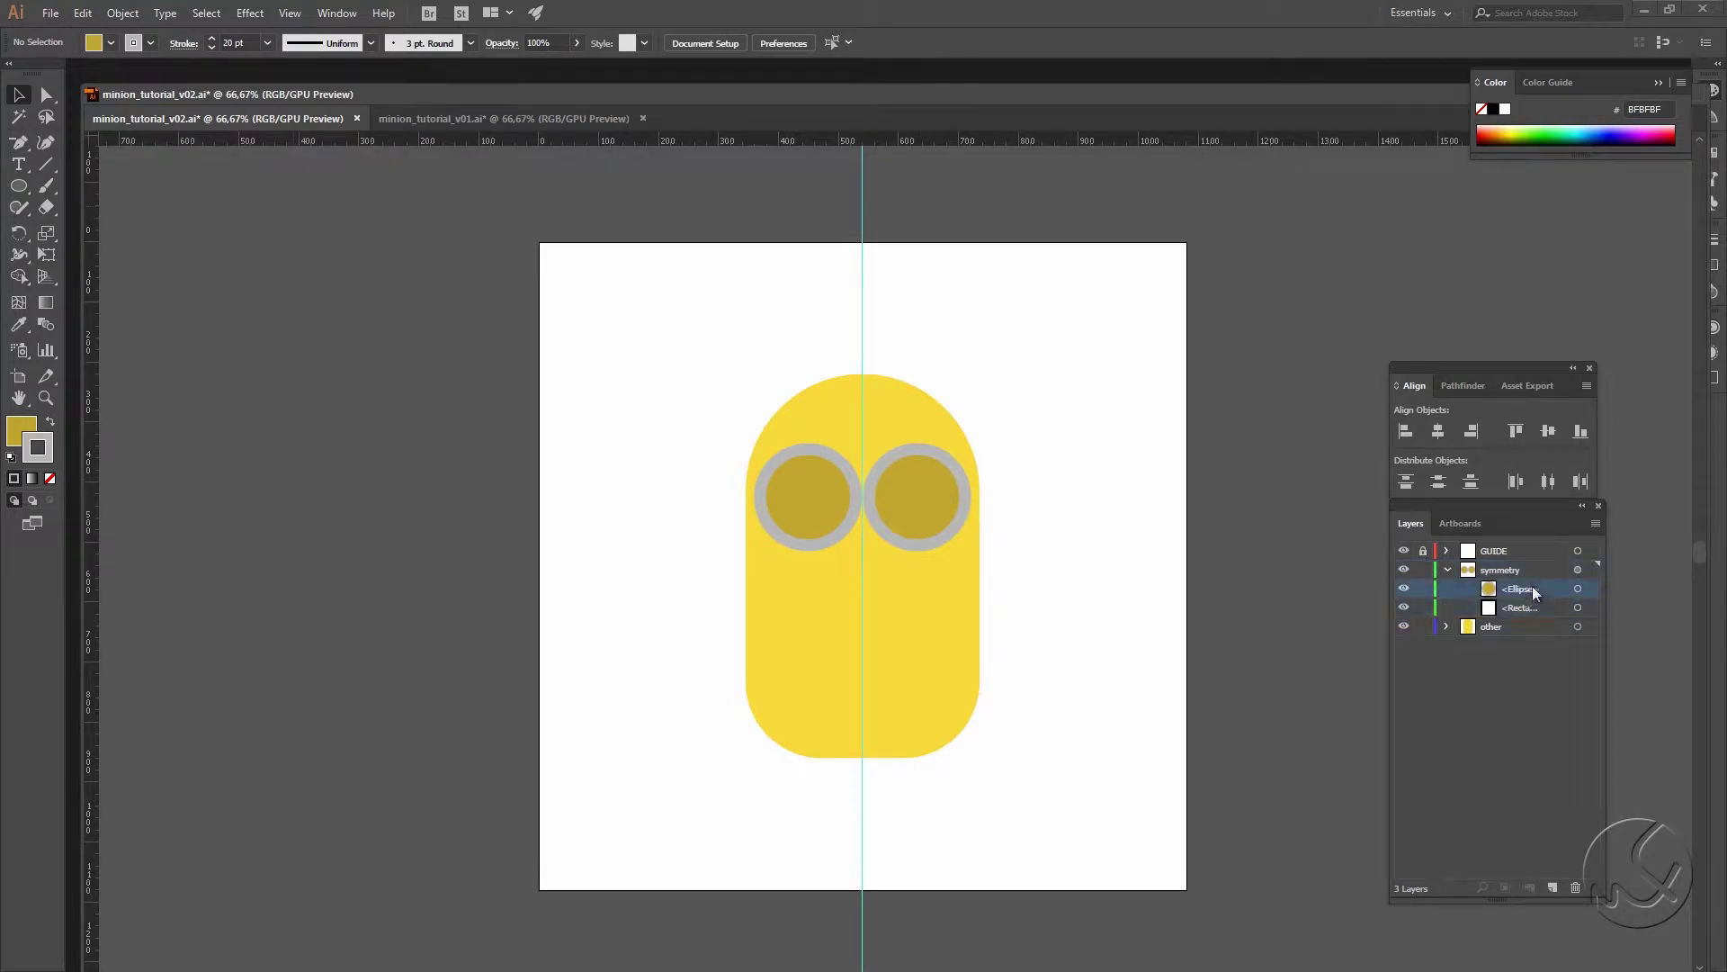
left_click_drag(18, 187, 147, 225)
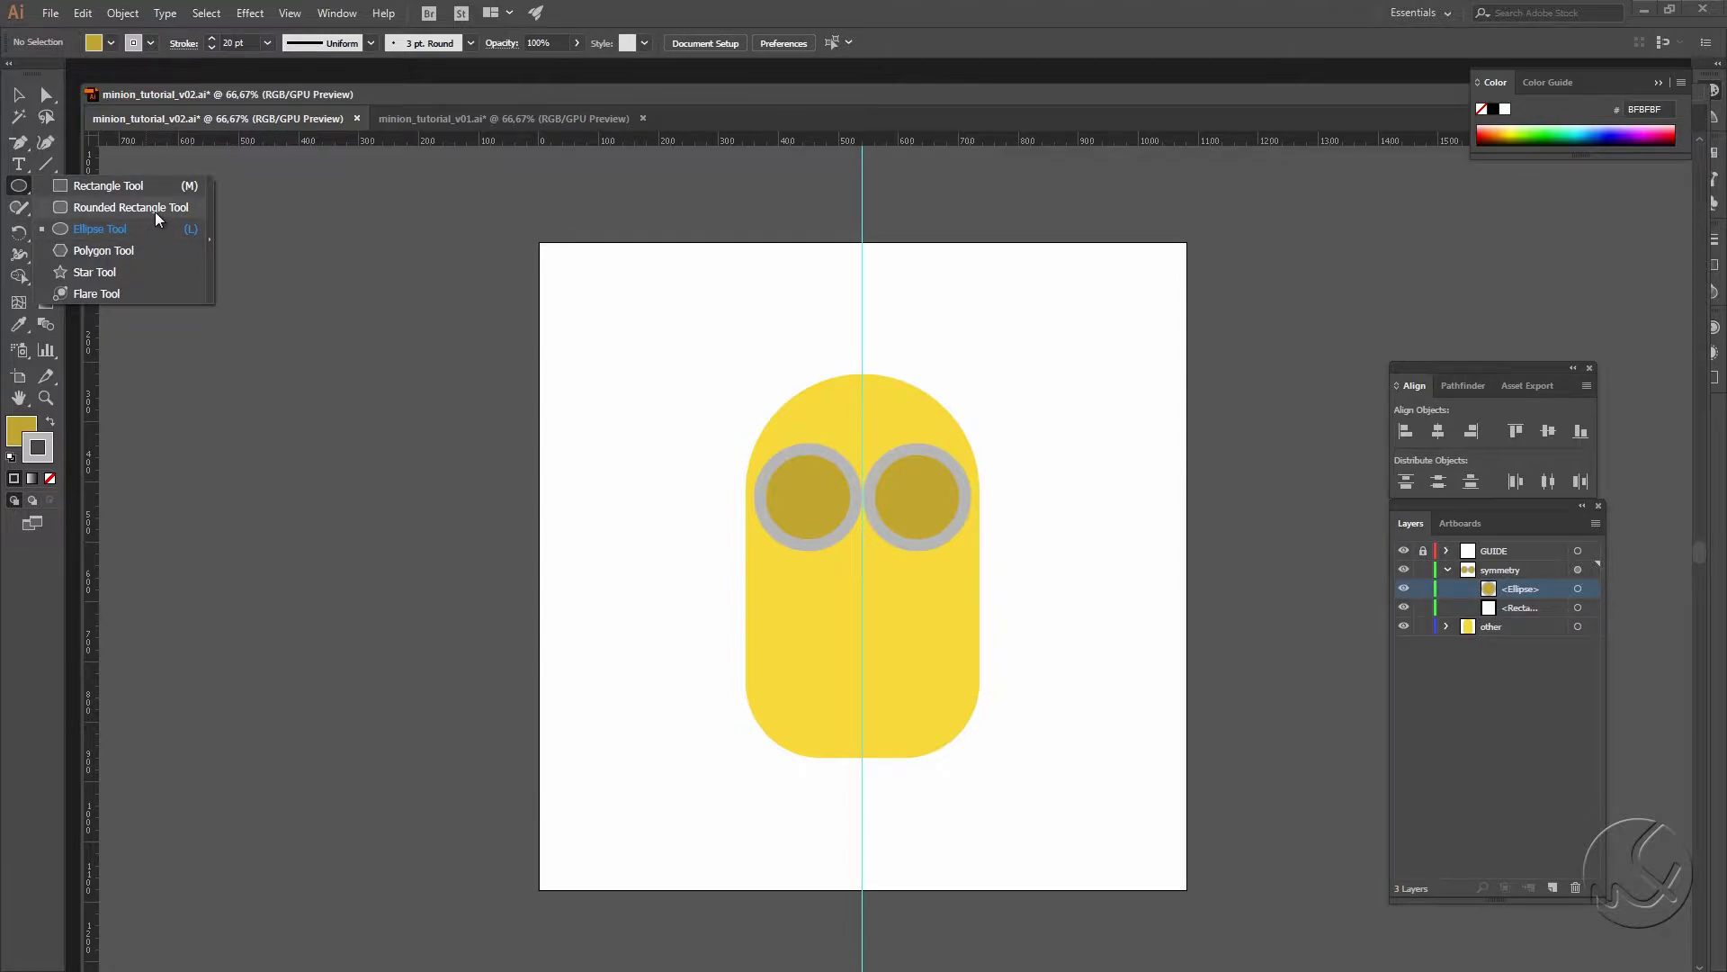
left_click_drag(149, 234, 154, 210)
left_click_drag(744, 484, 856, 500)
Step: Remove the strap's stroke and fill it dark grey 212121
key("v")
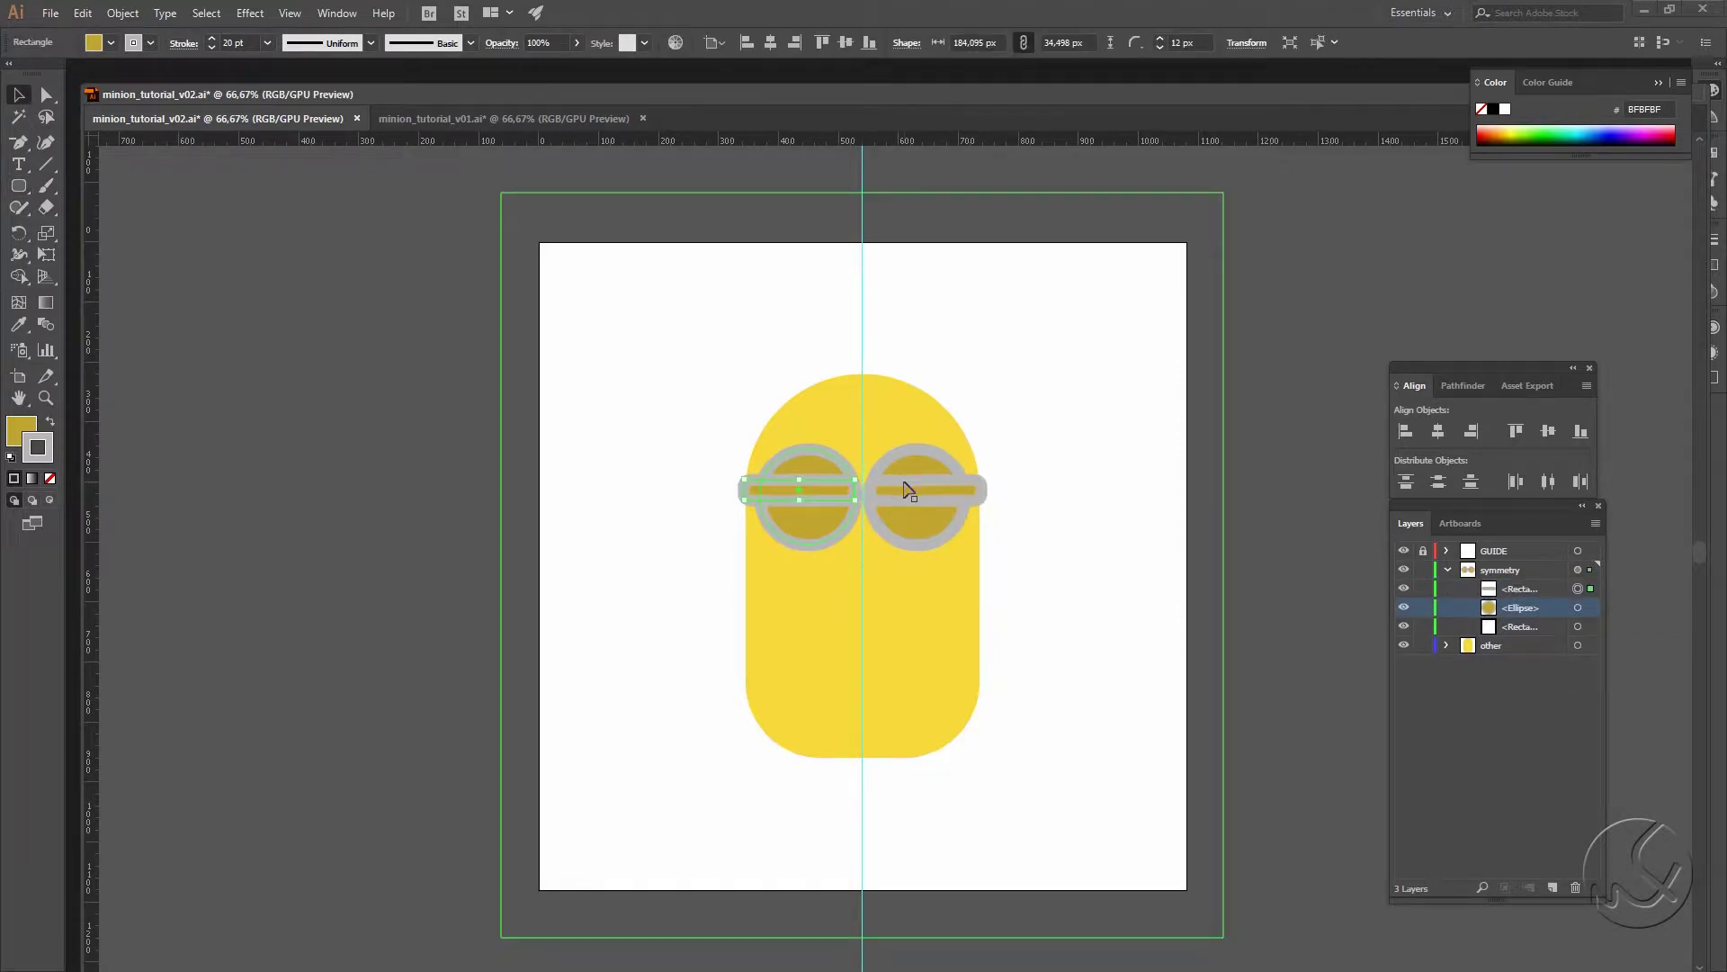
left_click(49, 479)
double_click(20, 431)
left_click_drag(398, 401, 406, 526)
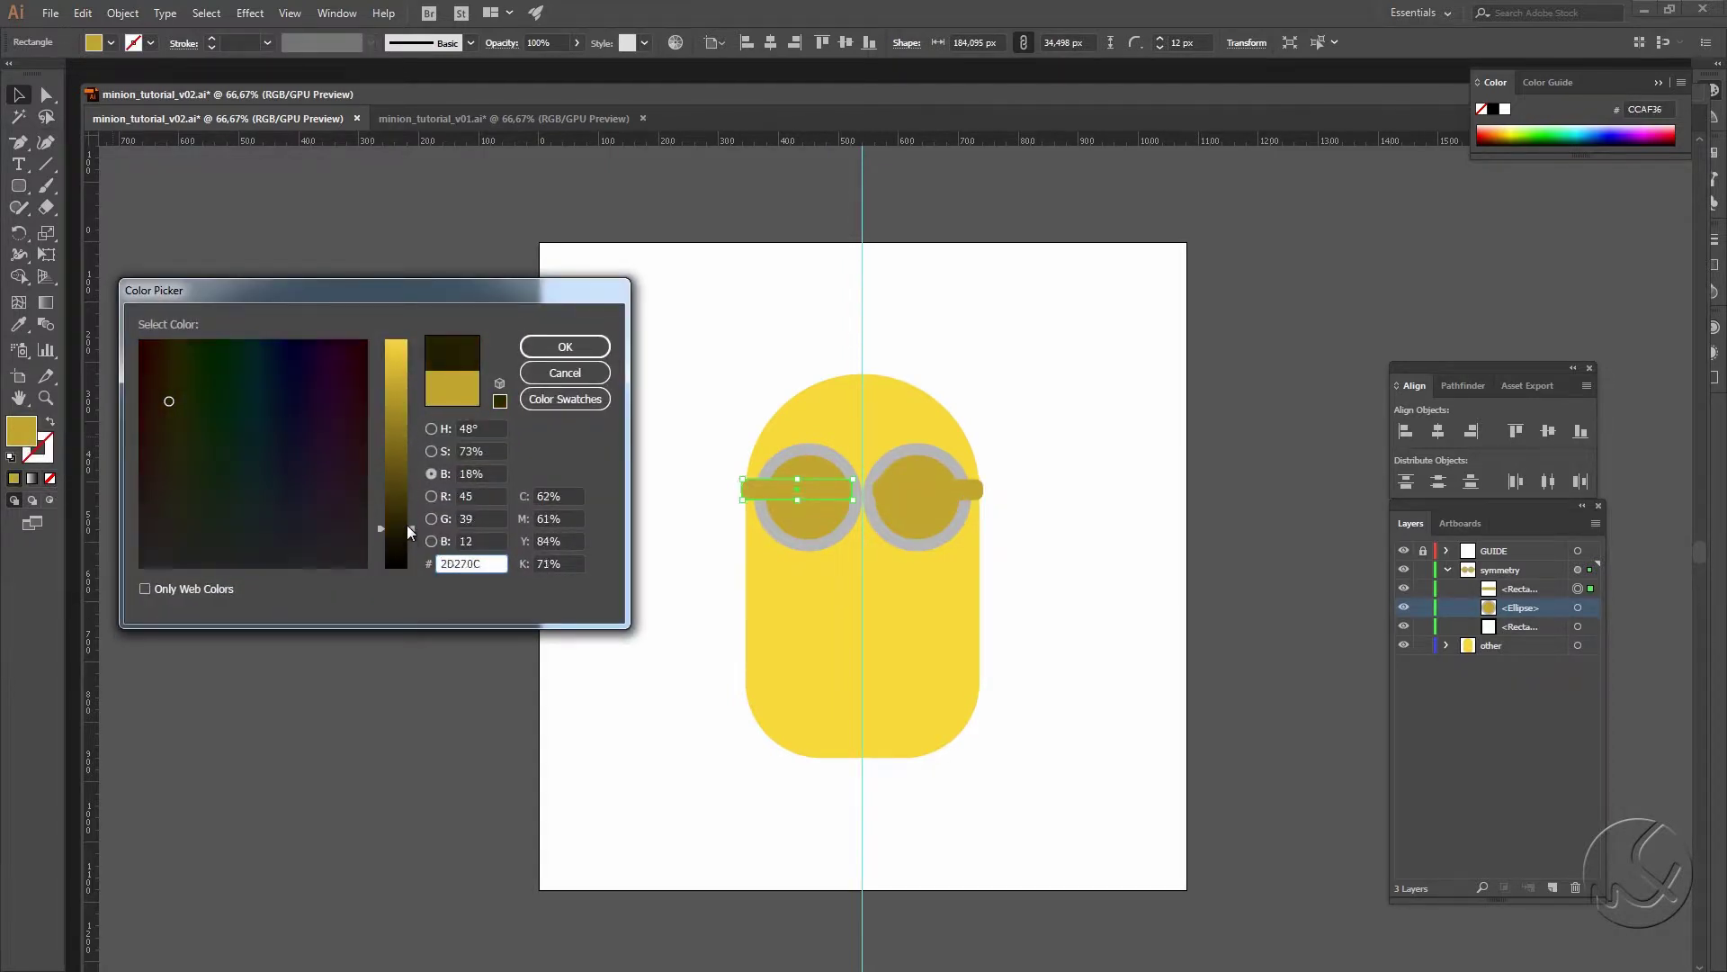
type("212121")
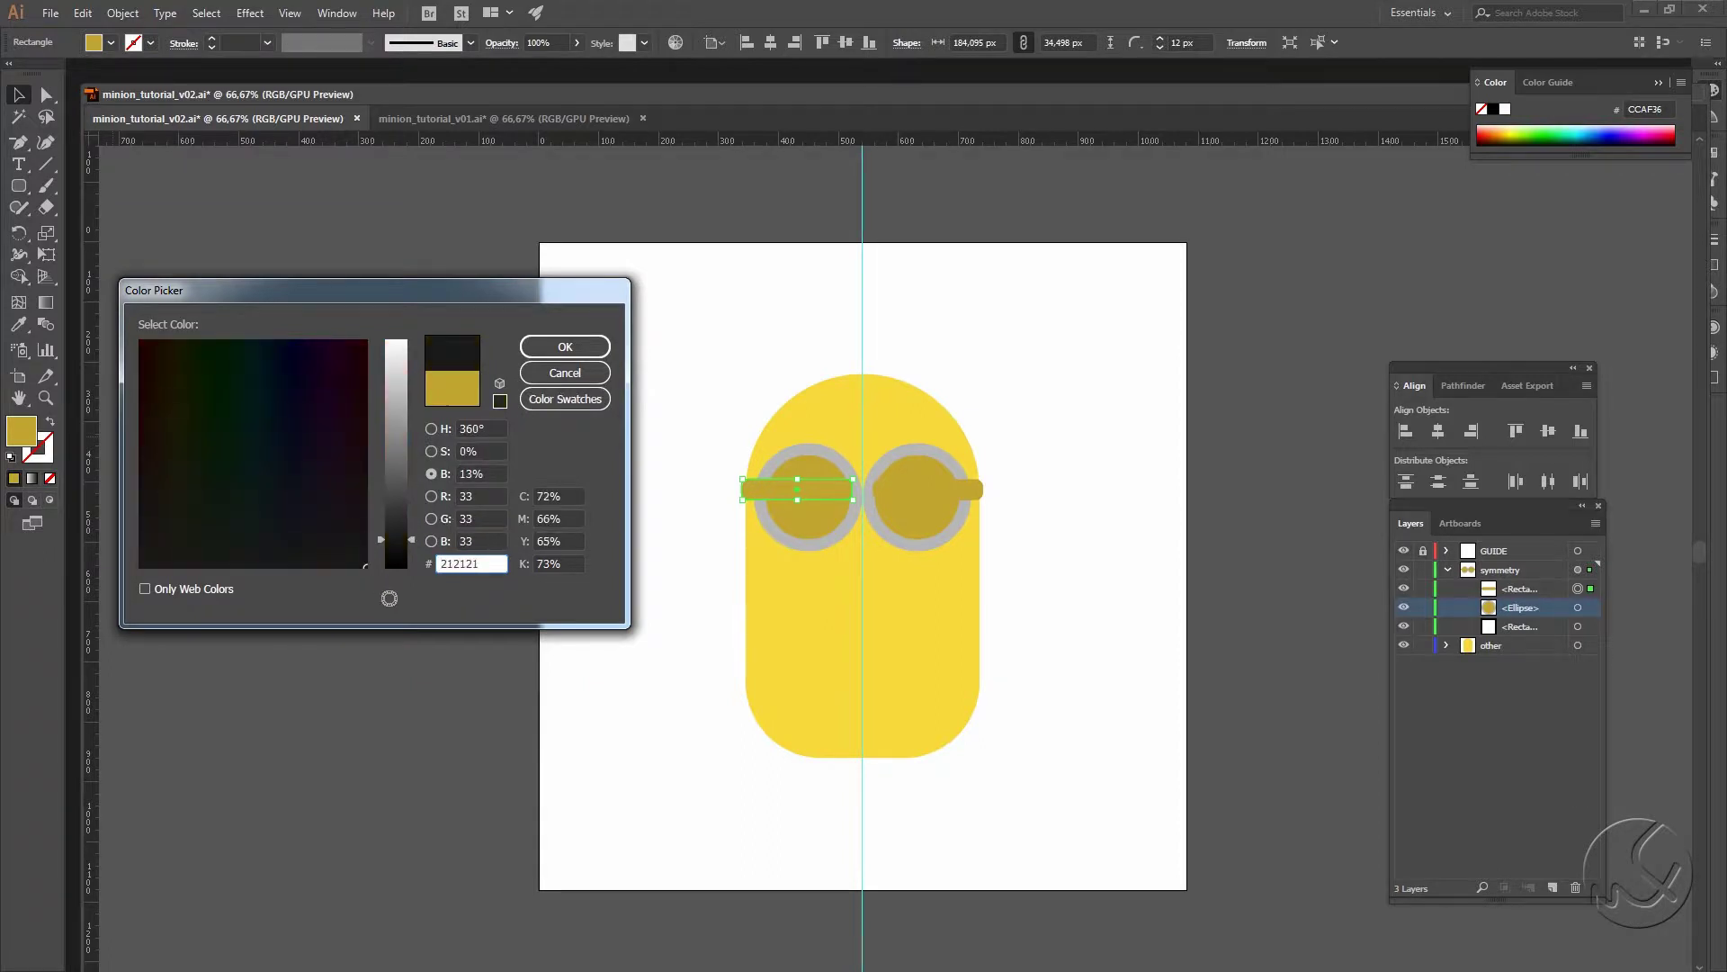
left_click(565, 347)
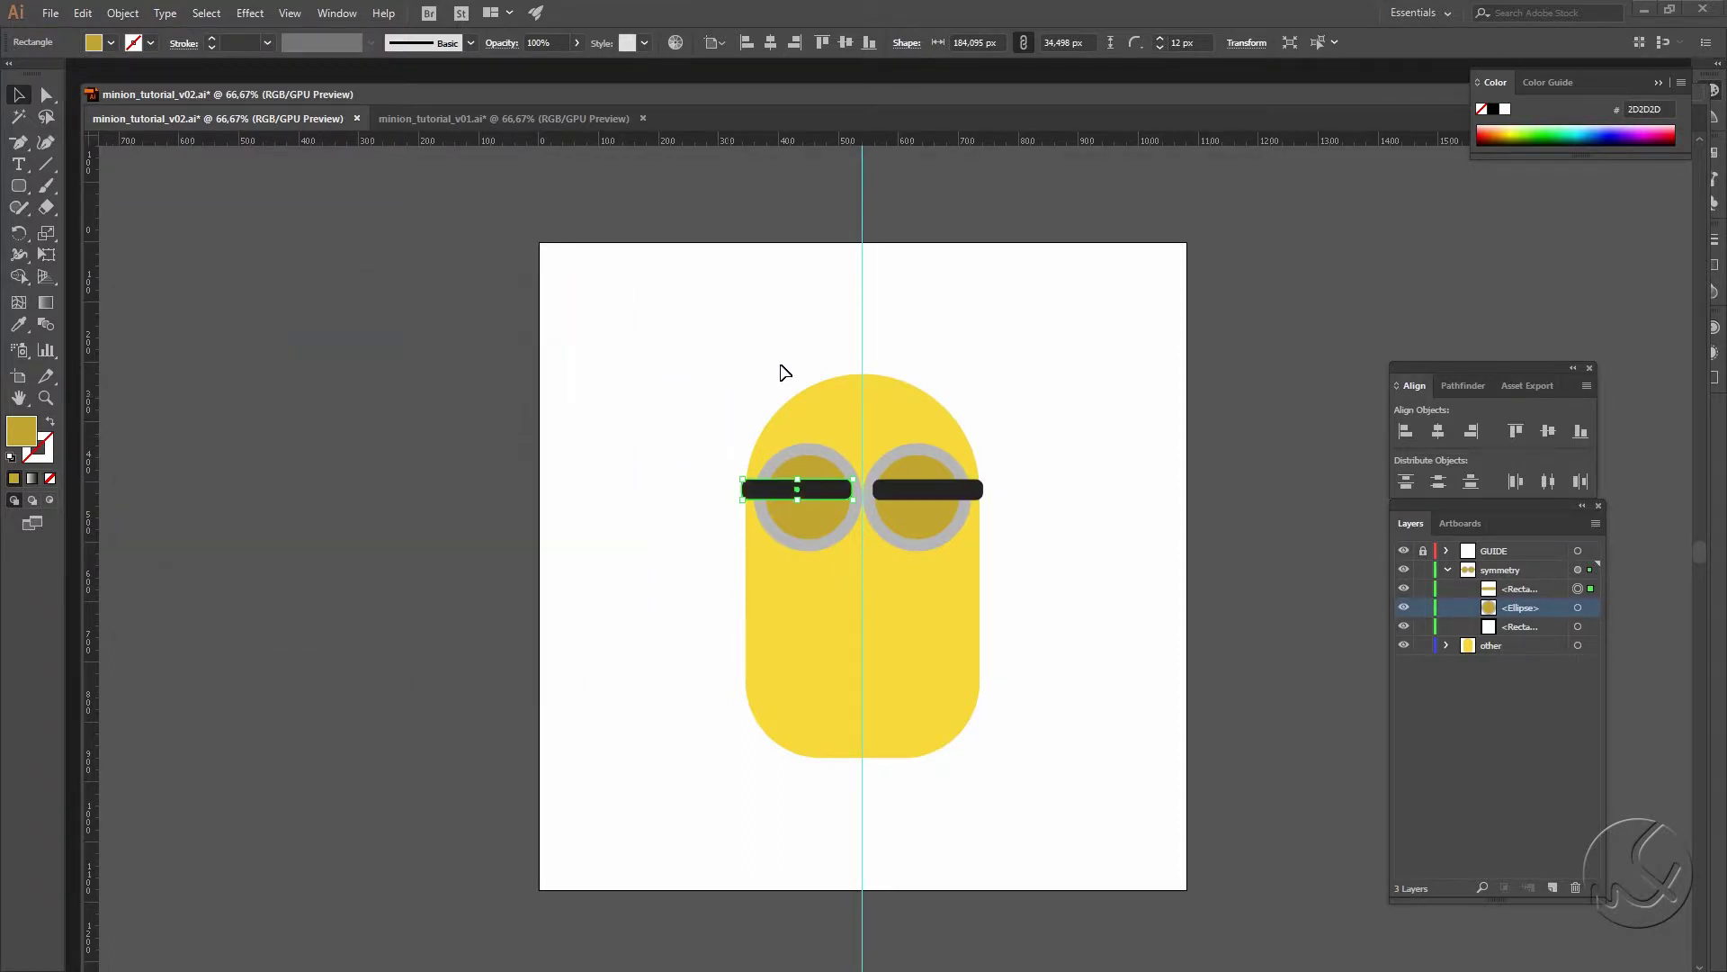
Step: Move the strap behind the goggle ellipse and add a duplicate strap just below it
left_click_drag(1564, 590, 1444, 621)
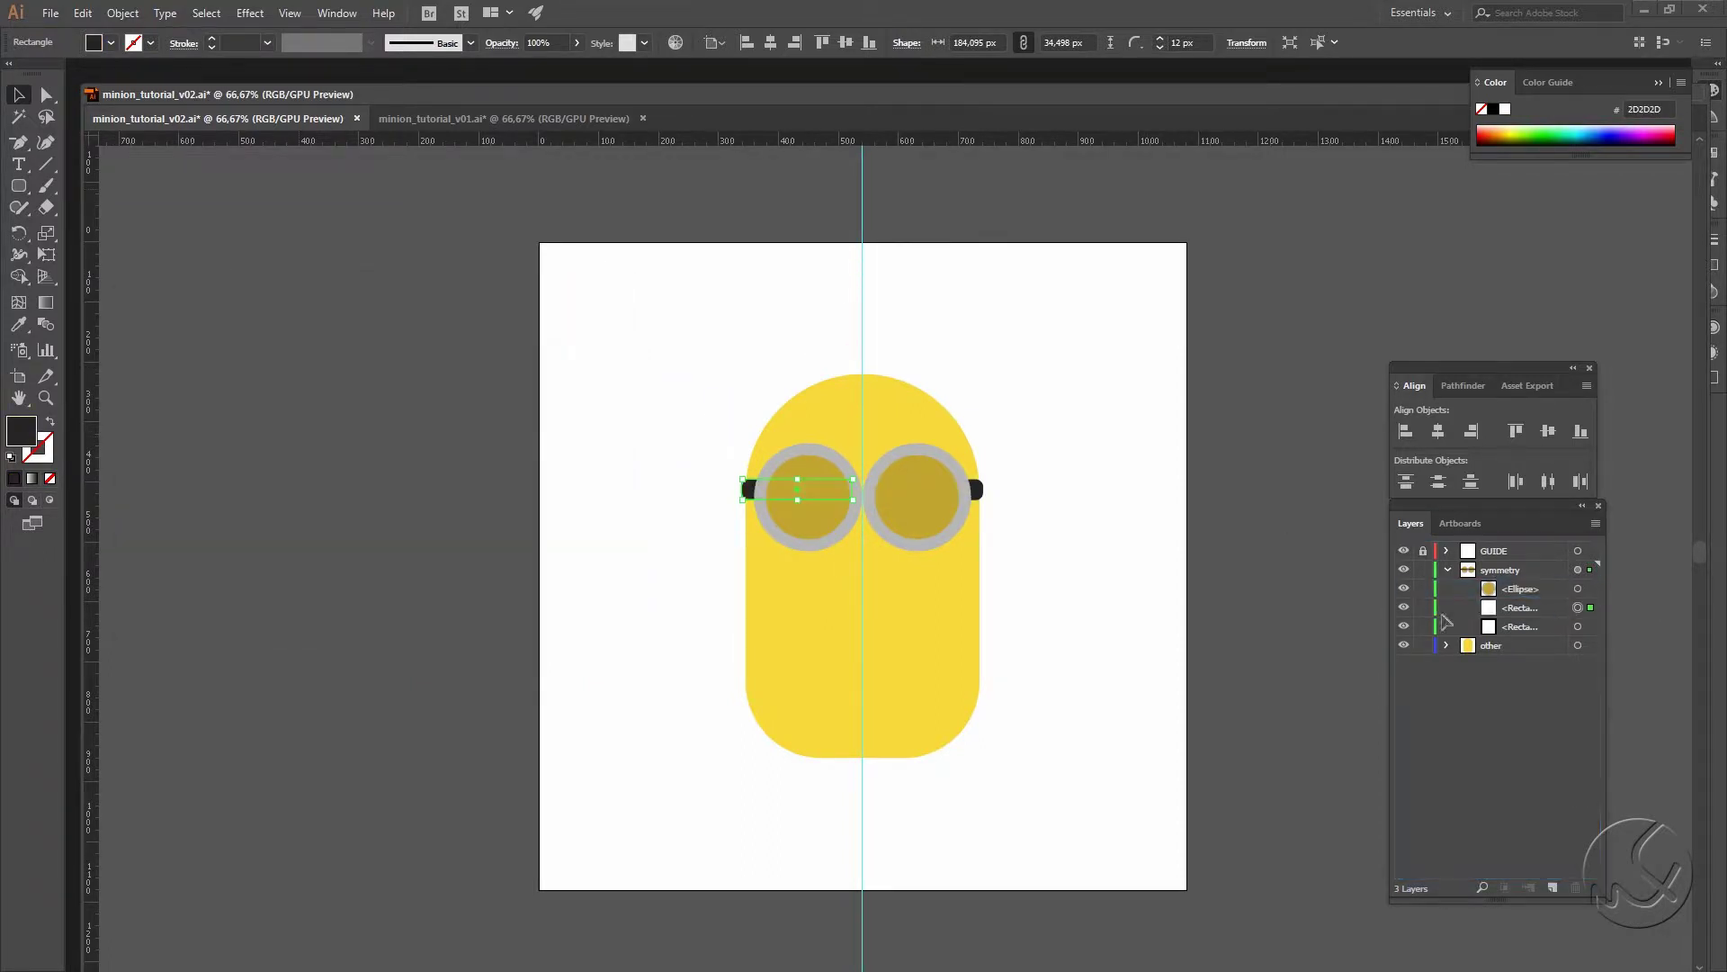
key("Left")
key("Left")
key("Left")
key("Left")
key("Left")
key("Left")
key("Left")
key("Left")
key("Left")
key("Up")
key("Up")
key("Up")
left_click_drag(1466, 607, 1554, 887)
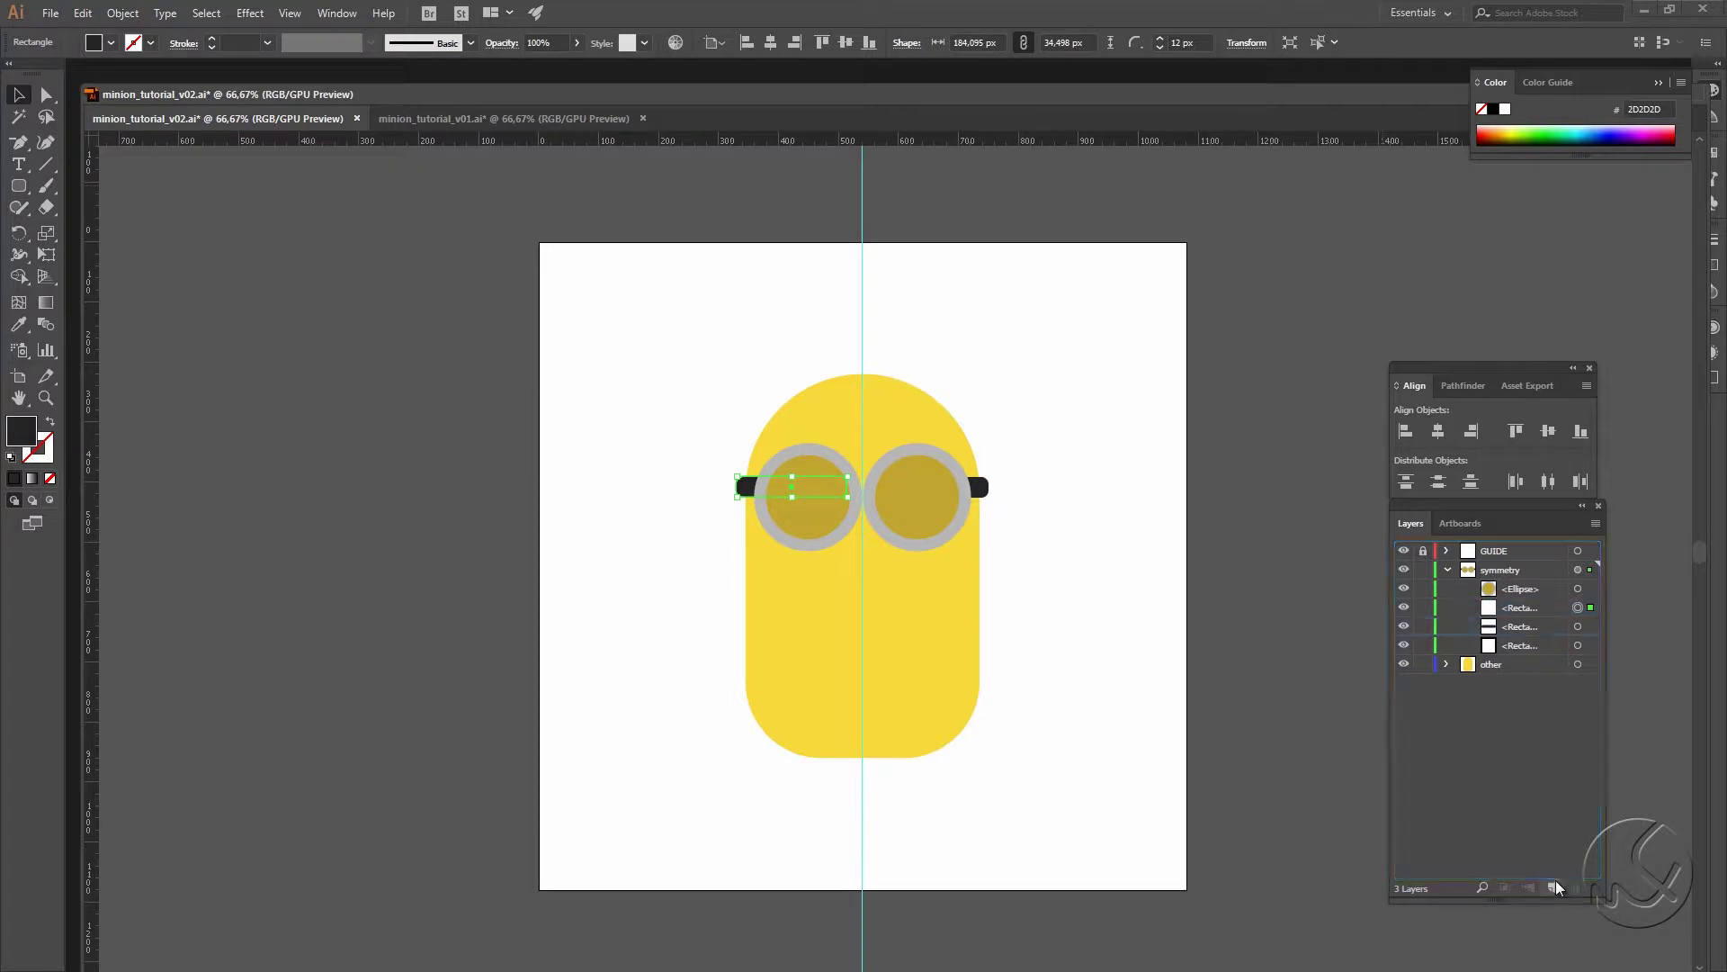
left_click(1581, 612)
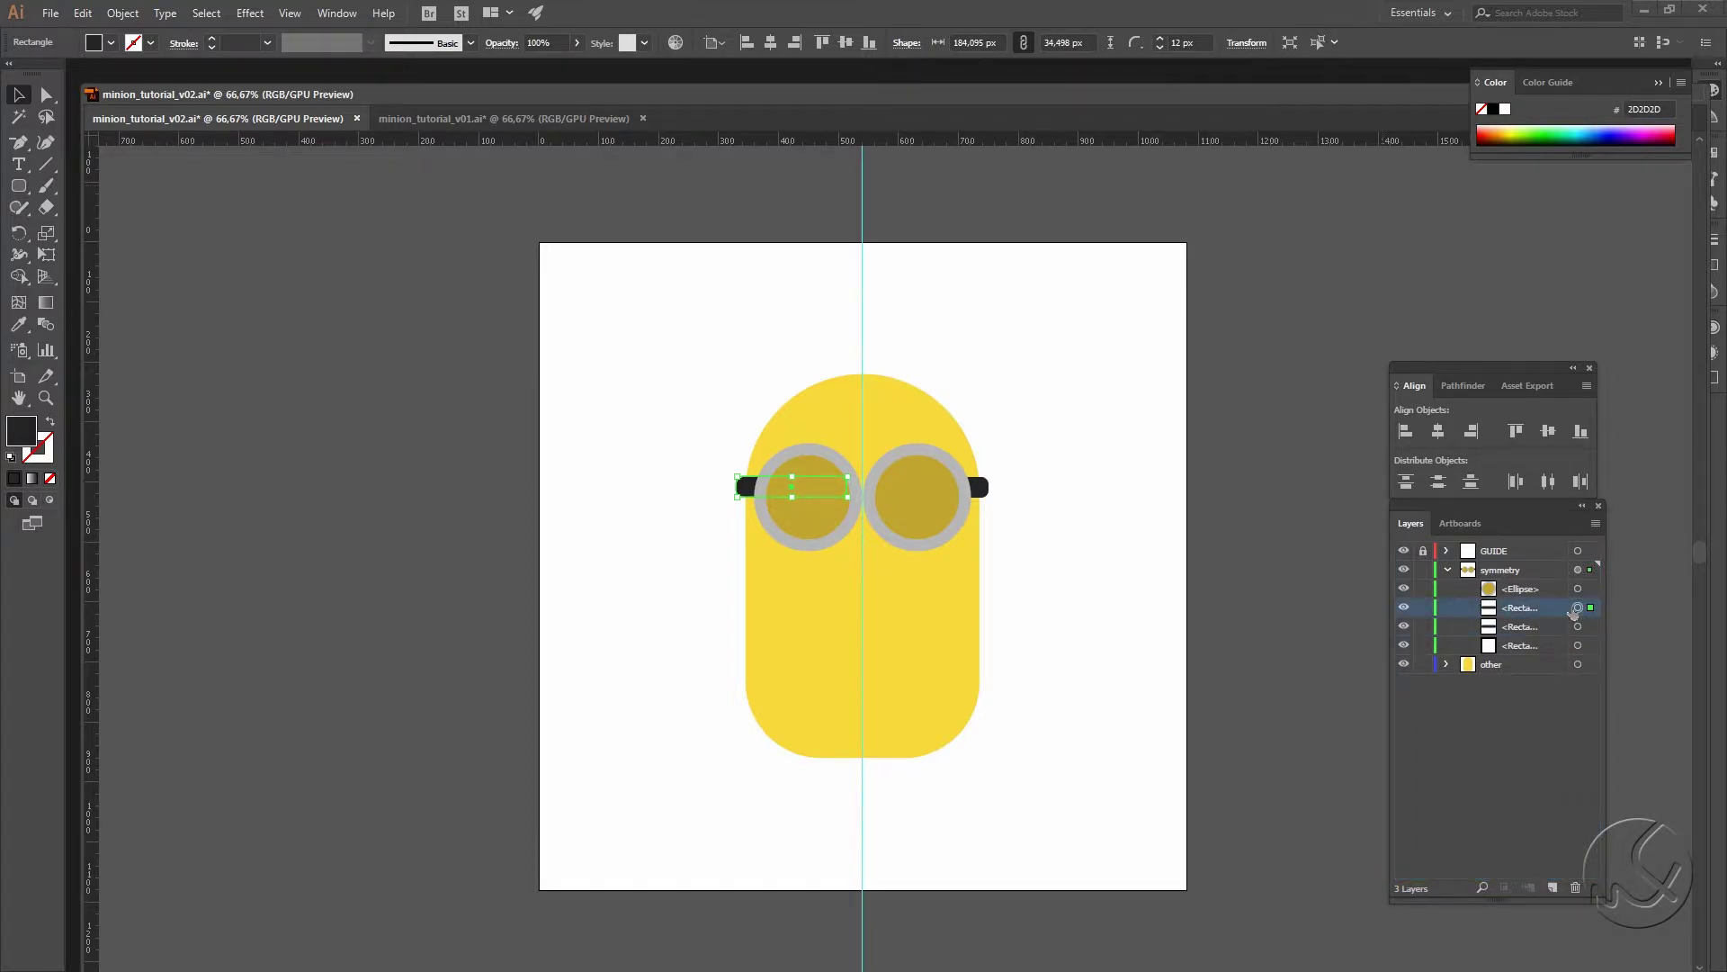
key("shift+Down")
key("shift+Down")
key("shift+Down")
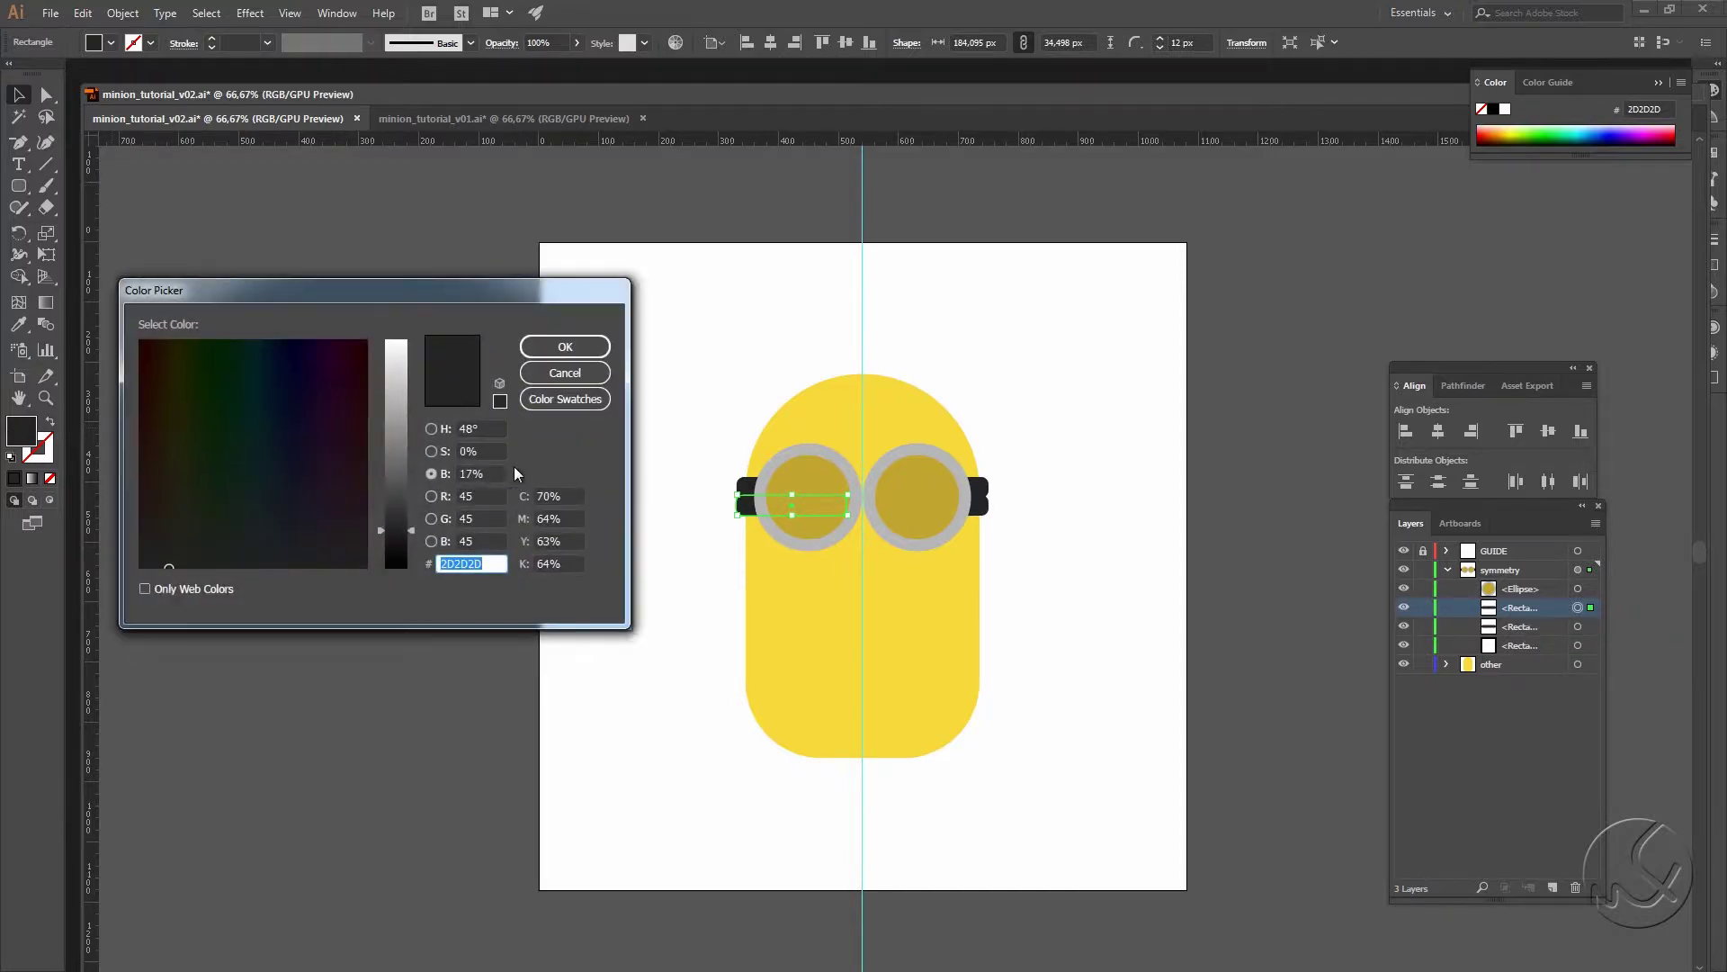
Step: Darken the strap fill to black 000000
left_click_drag(418, 542, 403, 570)
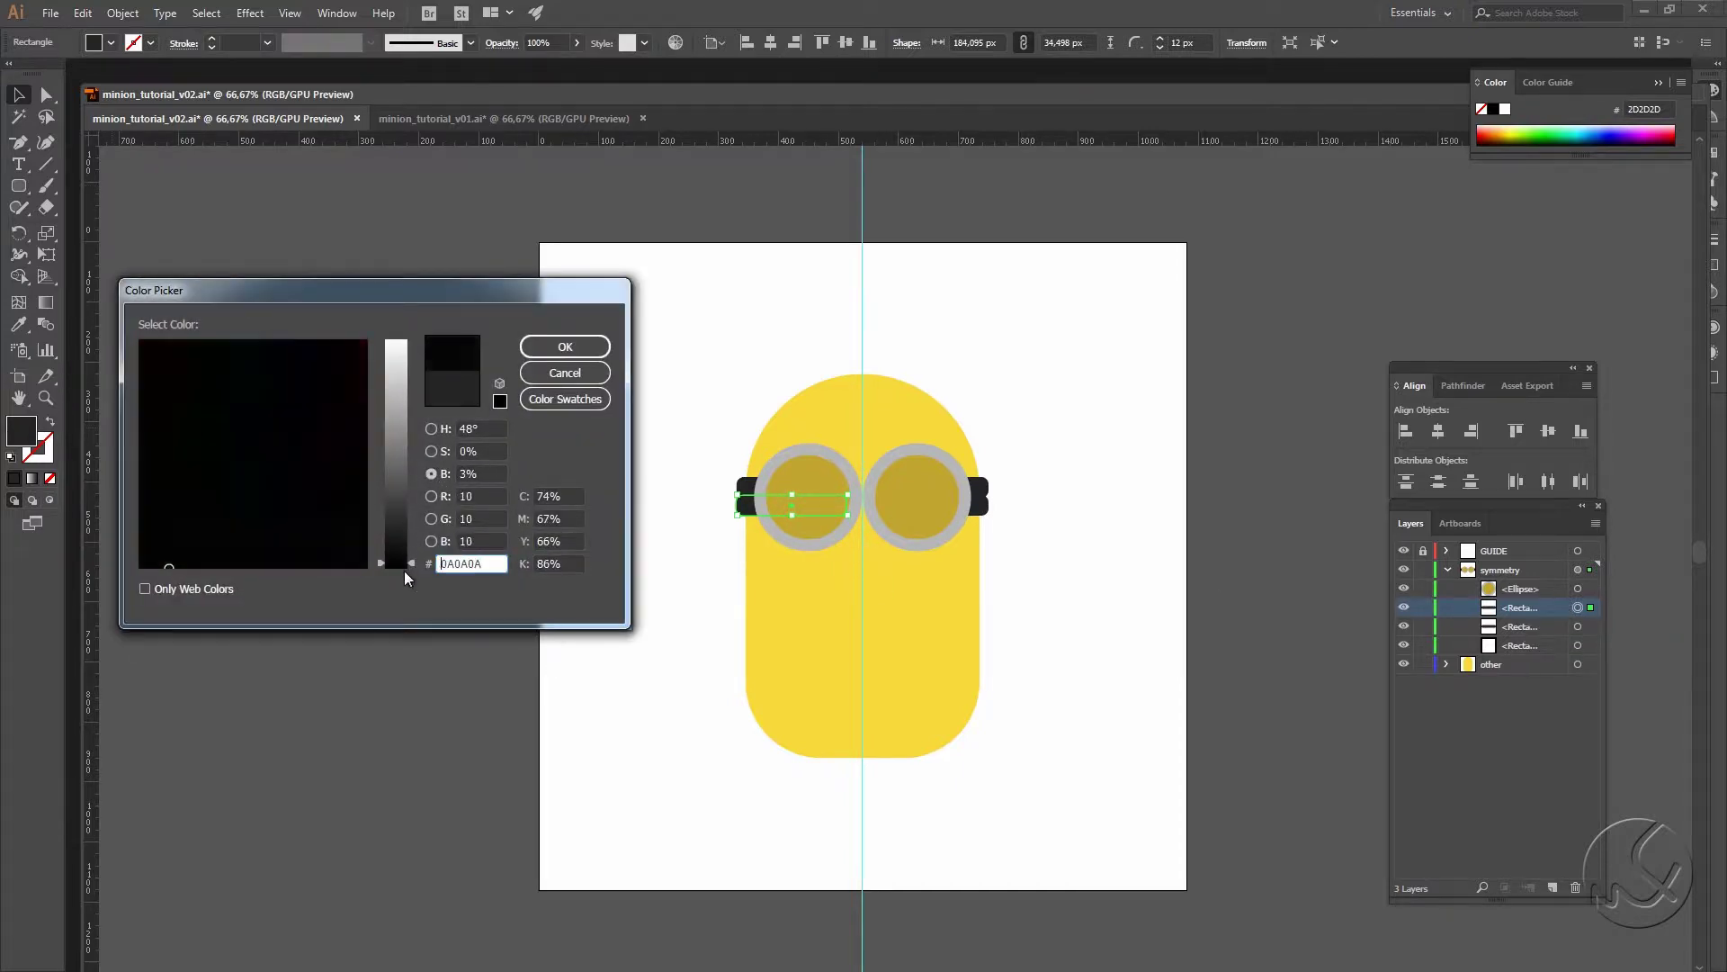
left_click(565, 346)
left_click(647, 355)
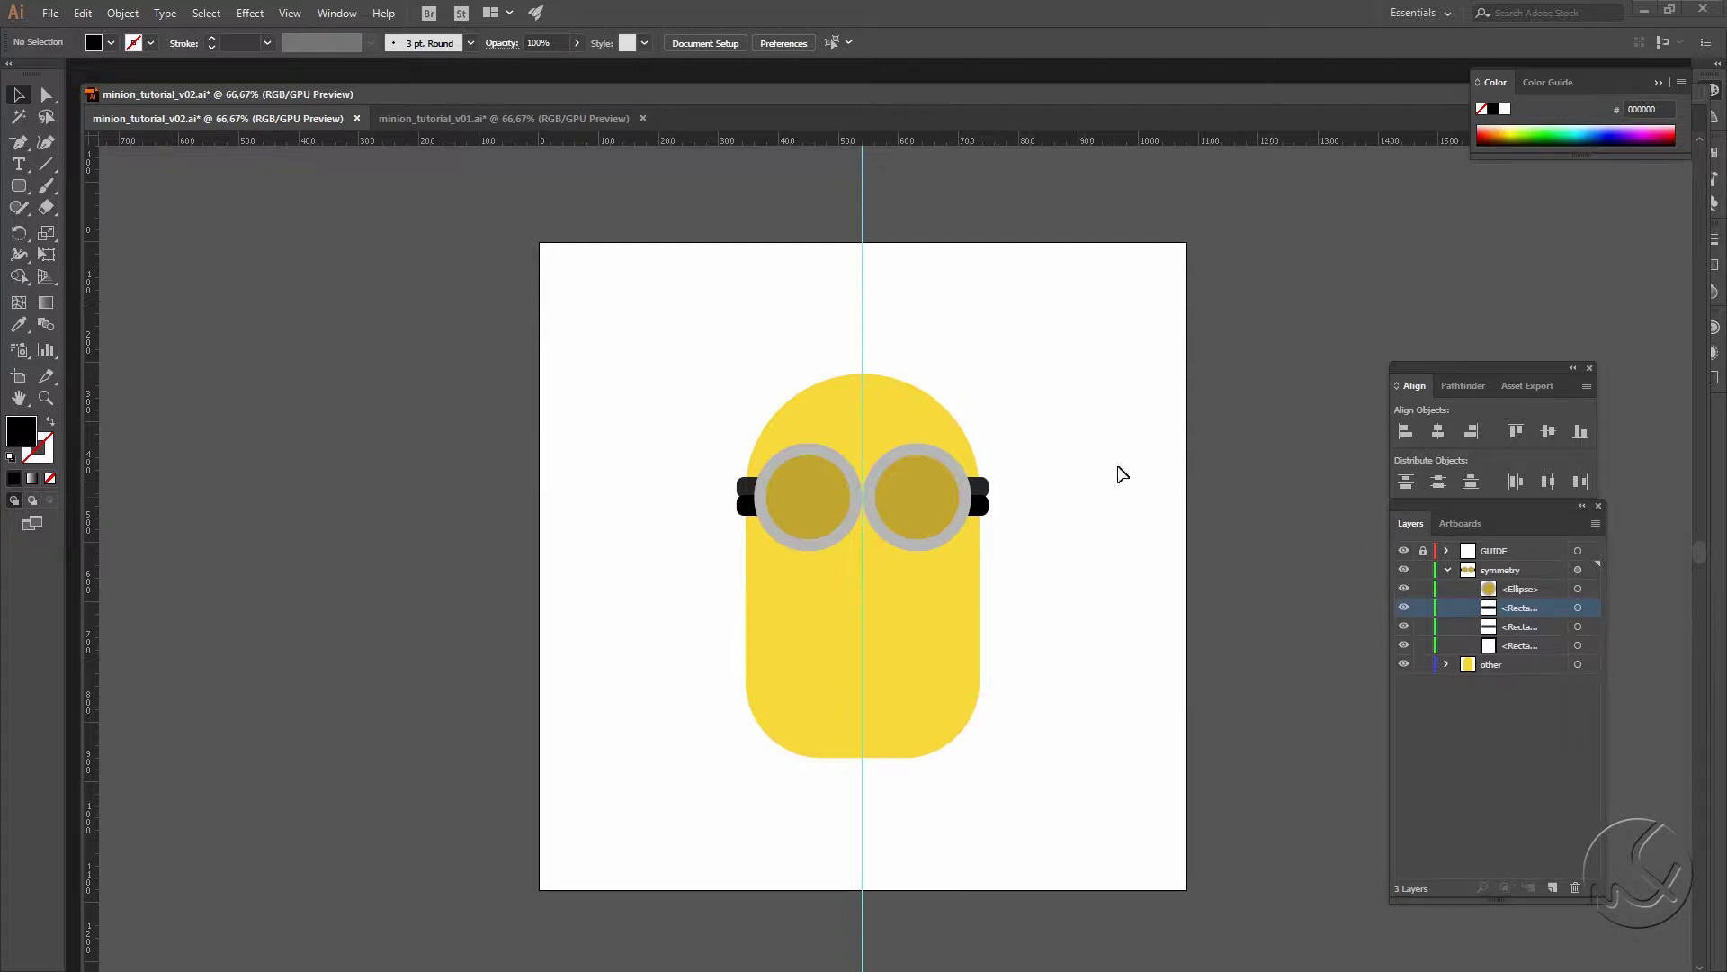
Step: Choose the Rounded Rectangle Tool with a near-white F2F2F2 fill at 95% brightness
left_click(18, 185)
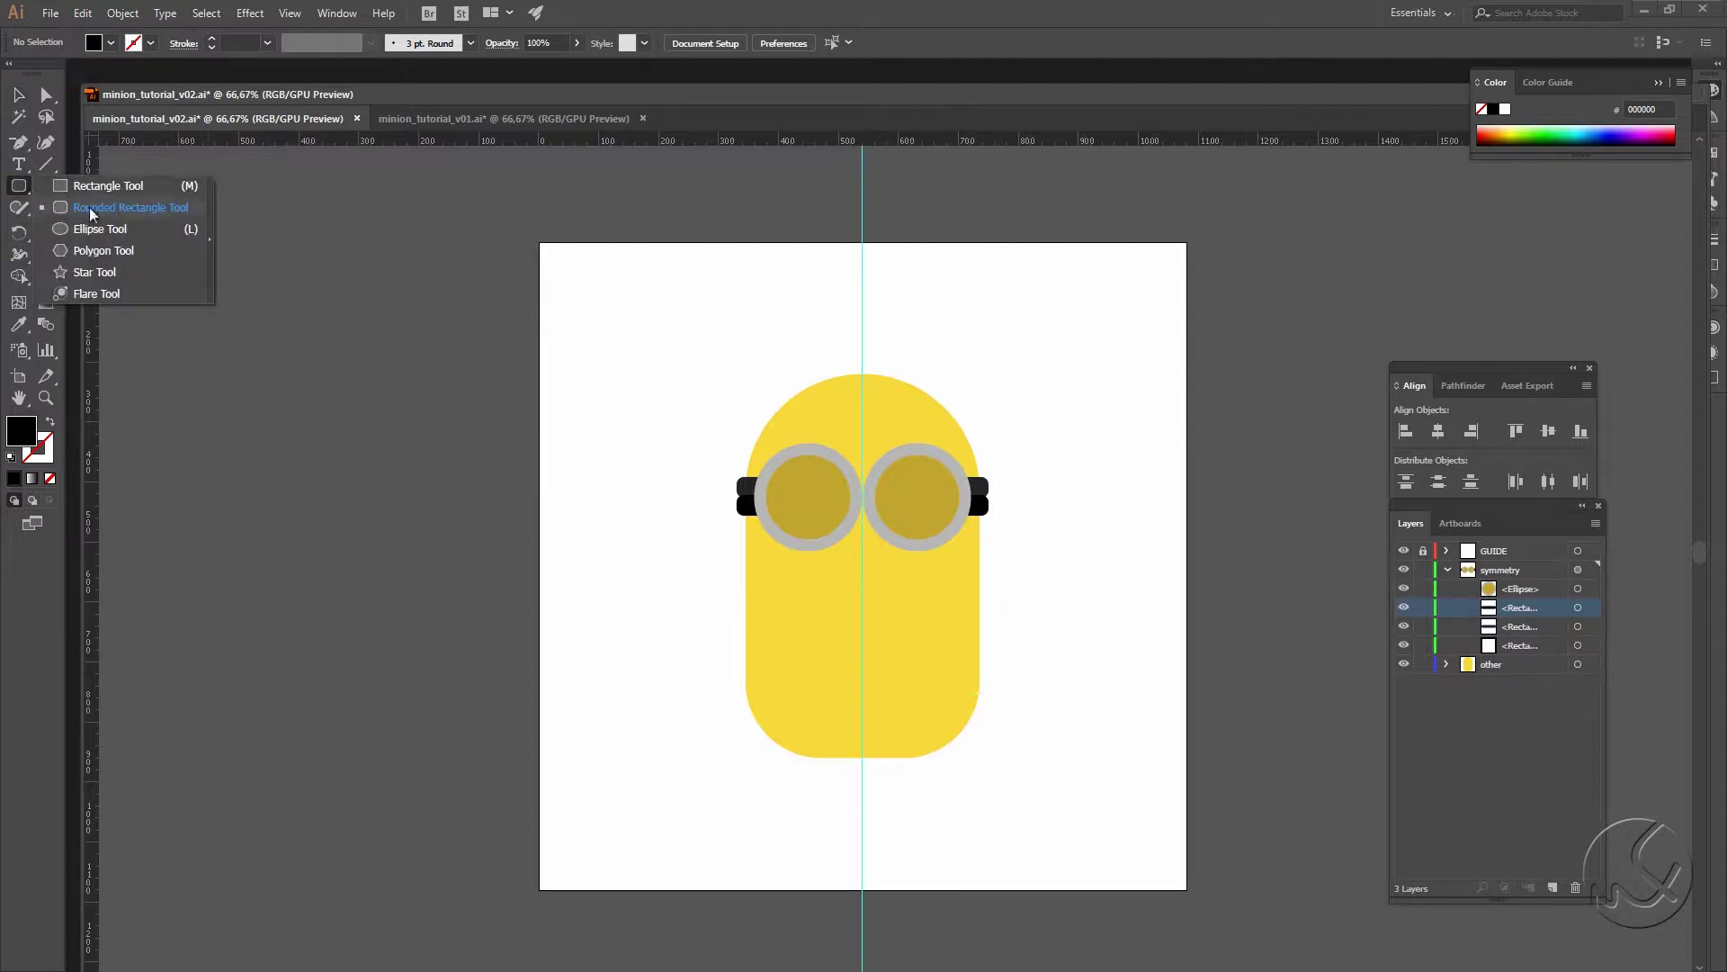
left_click(135, 208)
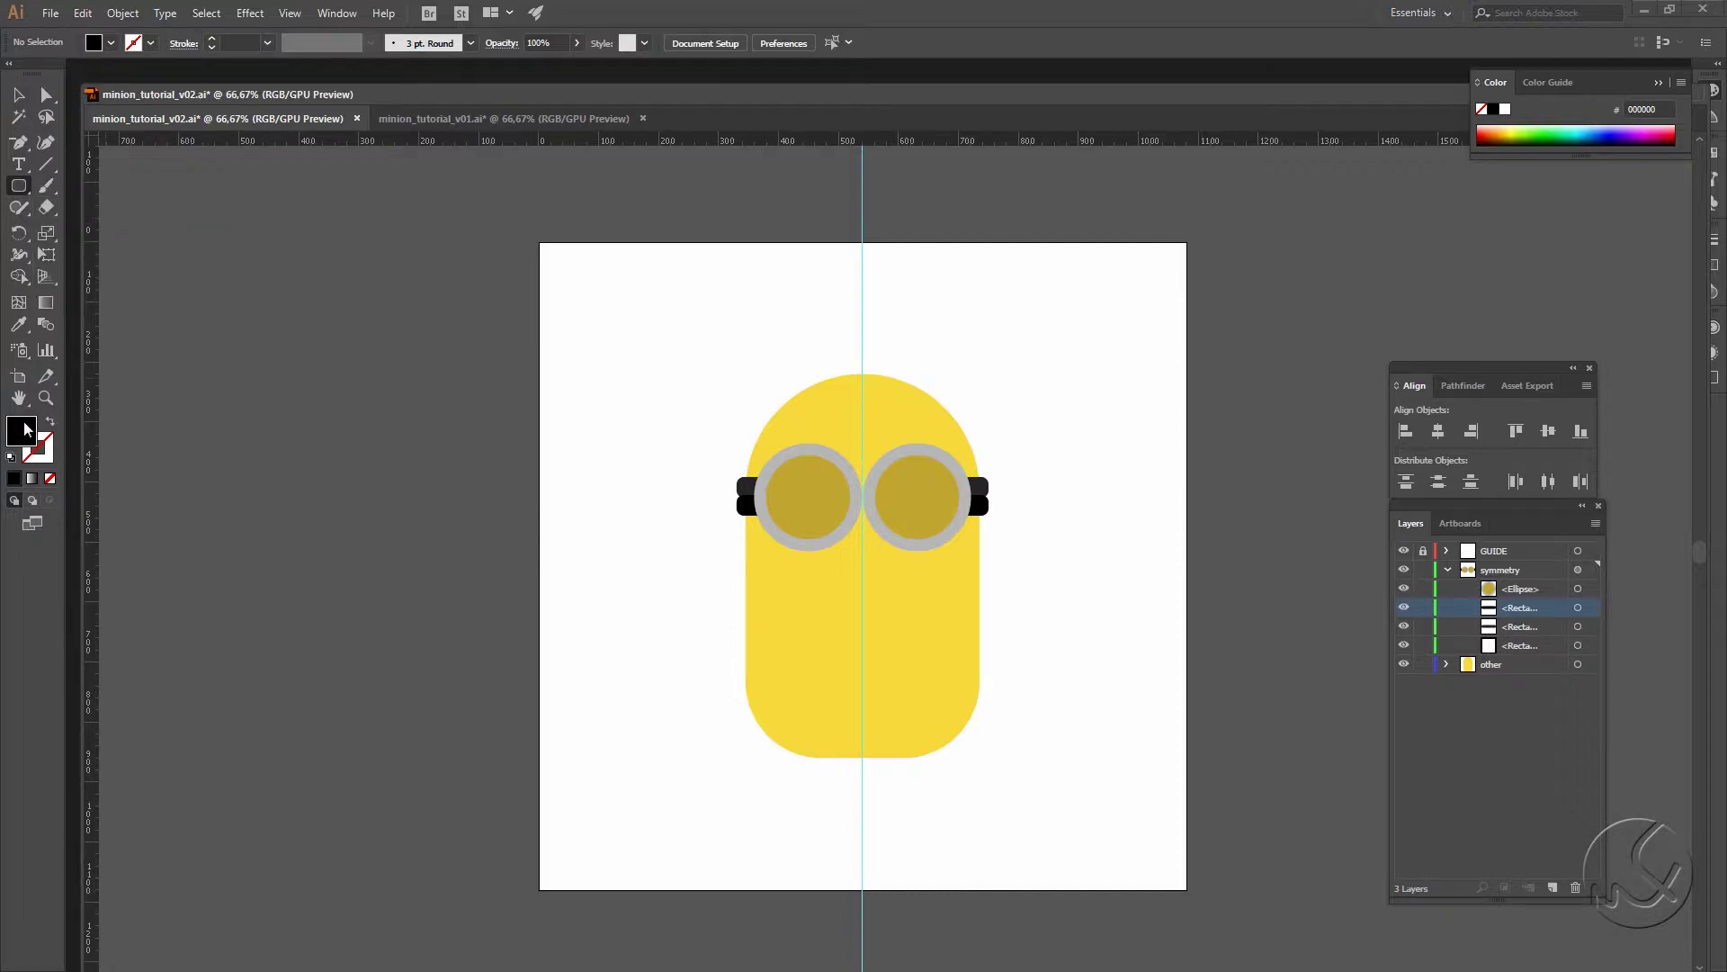
double_click(22, 430)
mouse_move(232, 445)
left_mouse_down()
mouse_move(366, 565)
mouse_move(405, 335)
left_mouse_up()
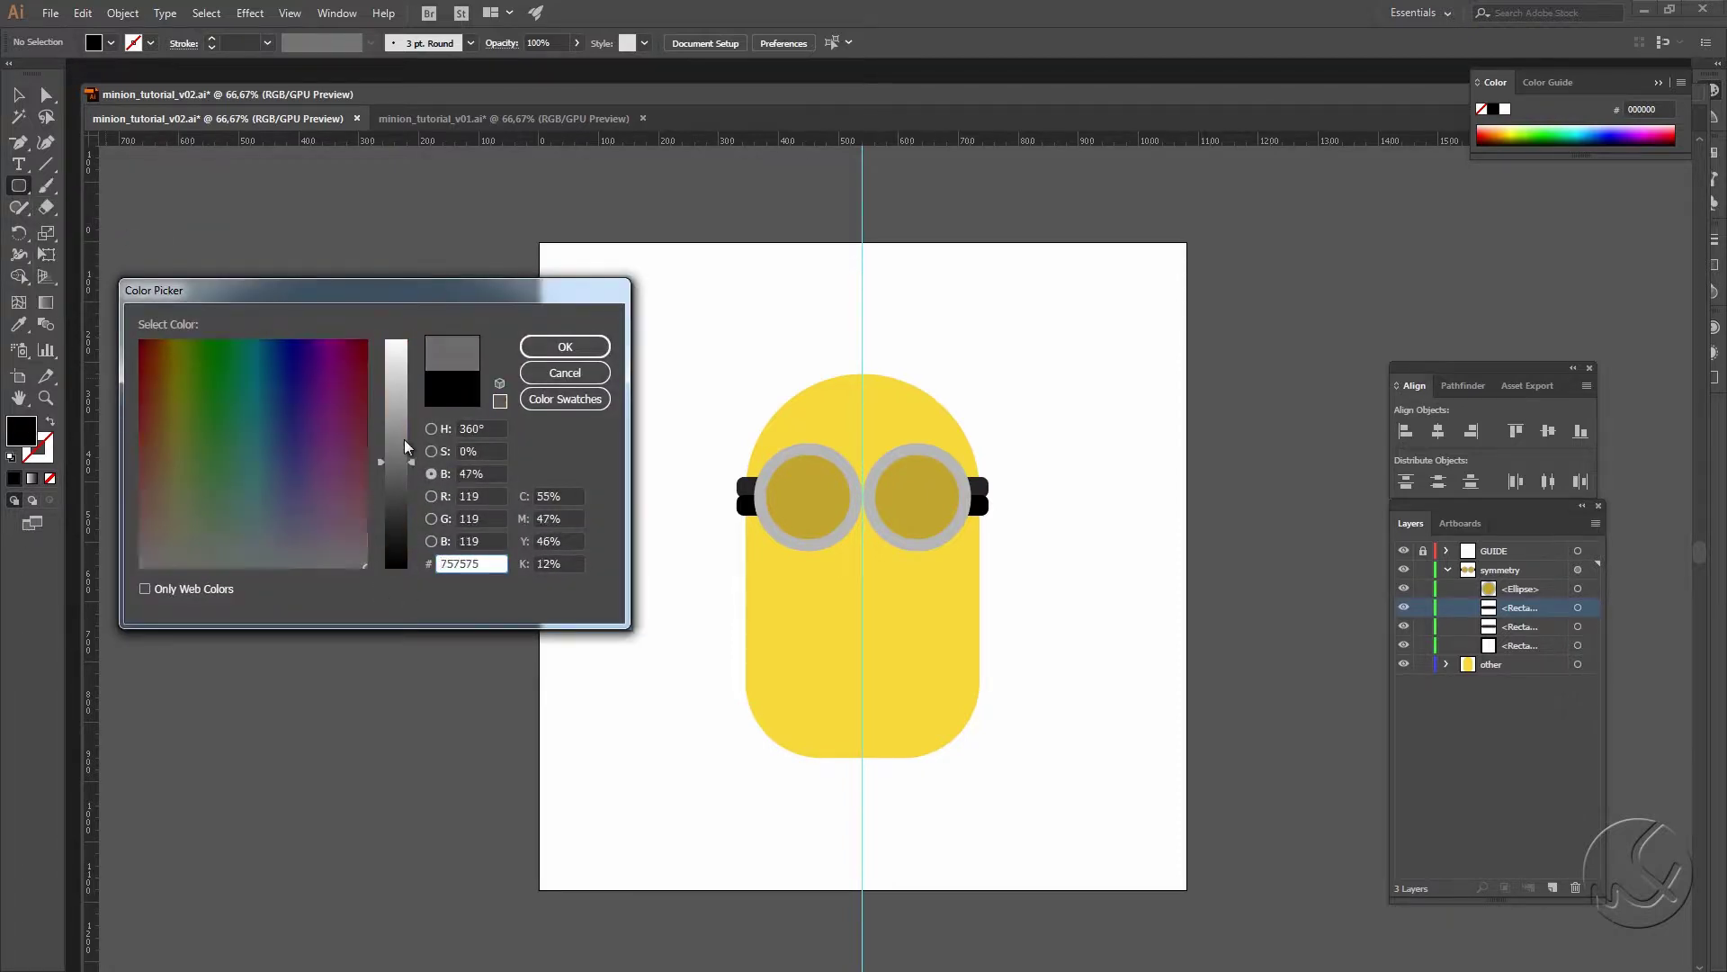
double_click(477, 474)
type("95")
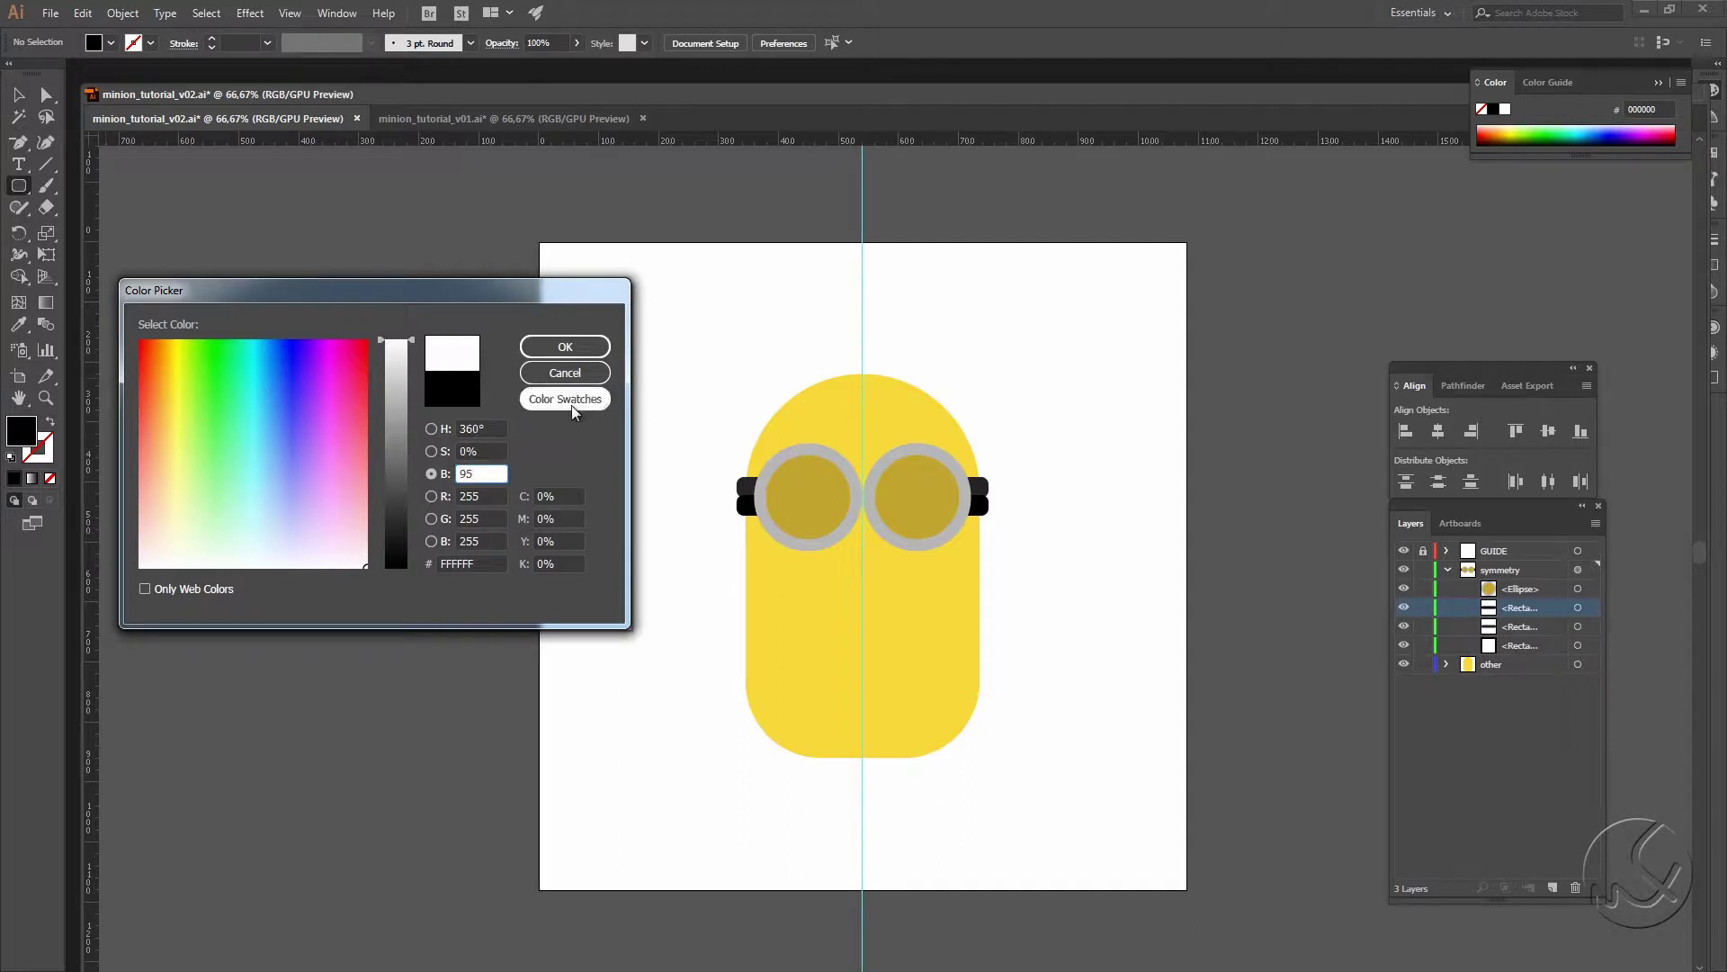
left_click(565, 346)
Step: Draw a light lens rectangle and nudge it onto the left goggle
left_click_drag(660, 396, 752, 454)
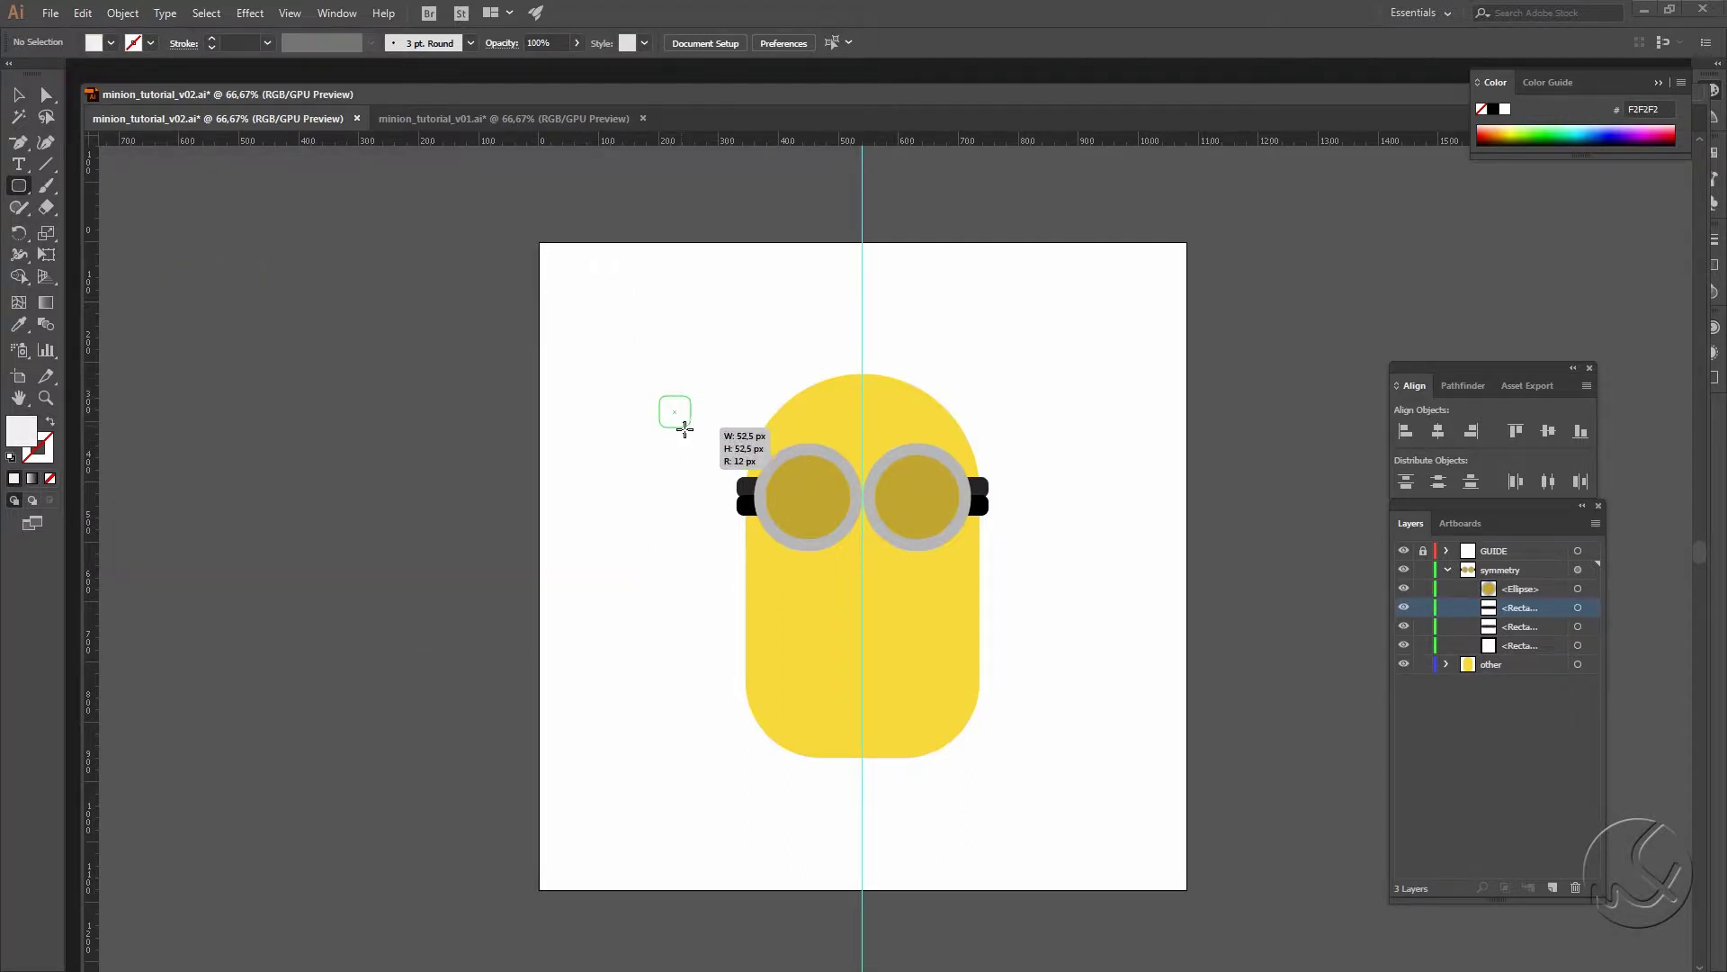
key("v")
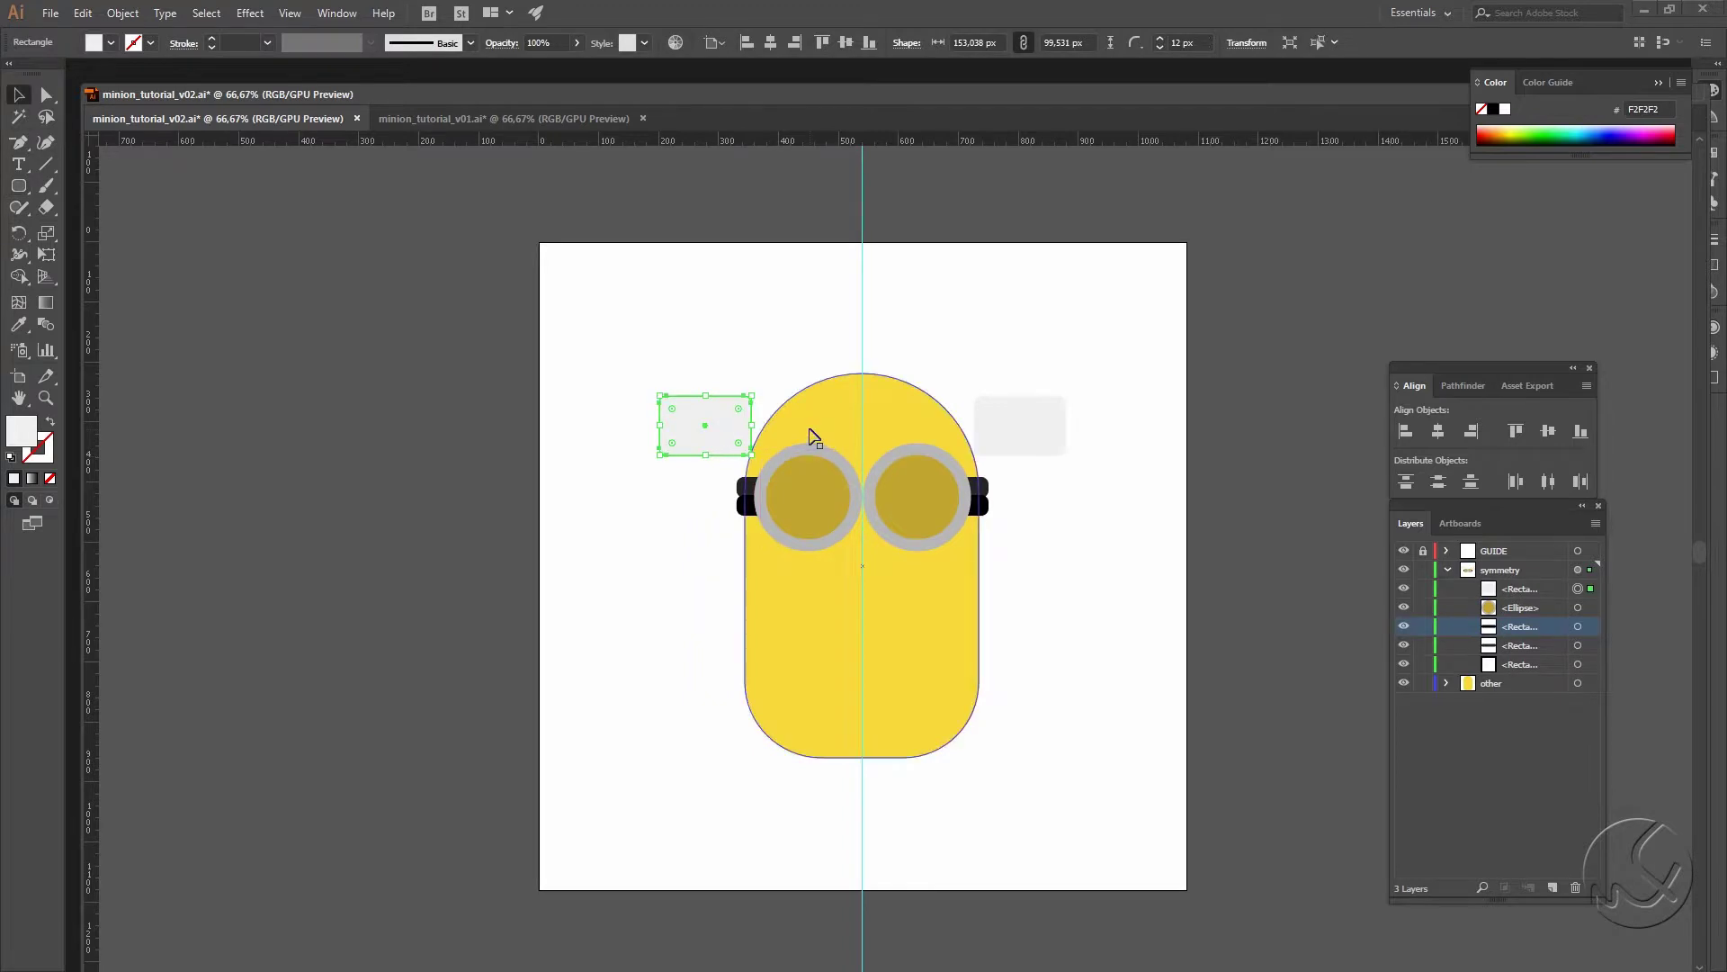
key("shift+Right")
key("shift+Right")
key("shift+Right")
key("shift+Down")
key("shift+Right")
key("shift+Right")
key("shift+Right")
key("shift+Down")
key("shift+Down")
key("shift+Down")
key("shift+Right")
key("shift+Right")
key("shift+Right")
key("shift+Down")
key("shift+Down")
key("shift+Down")
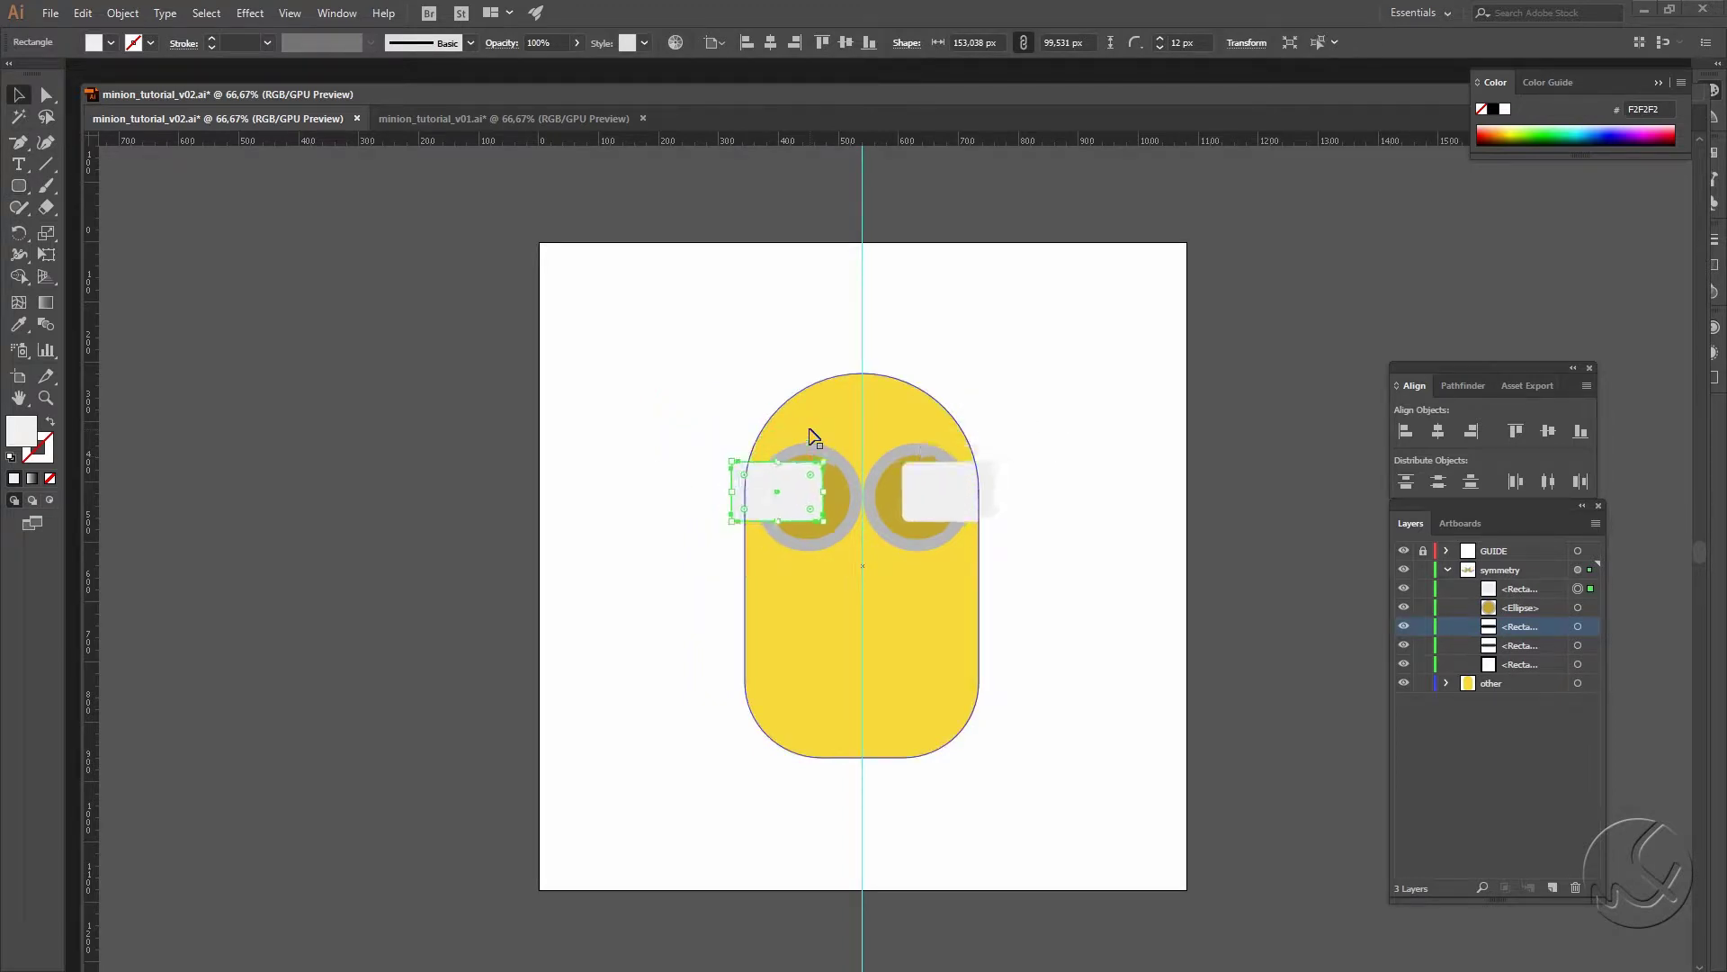
key("shift+Right")
key("shift+Right")
key("shift+Down")
key("shift+Down")
key("shift+Right")
key("shift+Right")
key("shift+Right")
key("ctrl+plus")
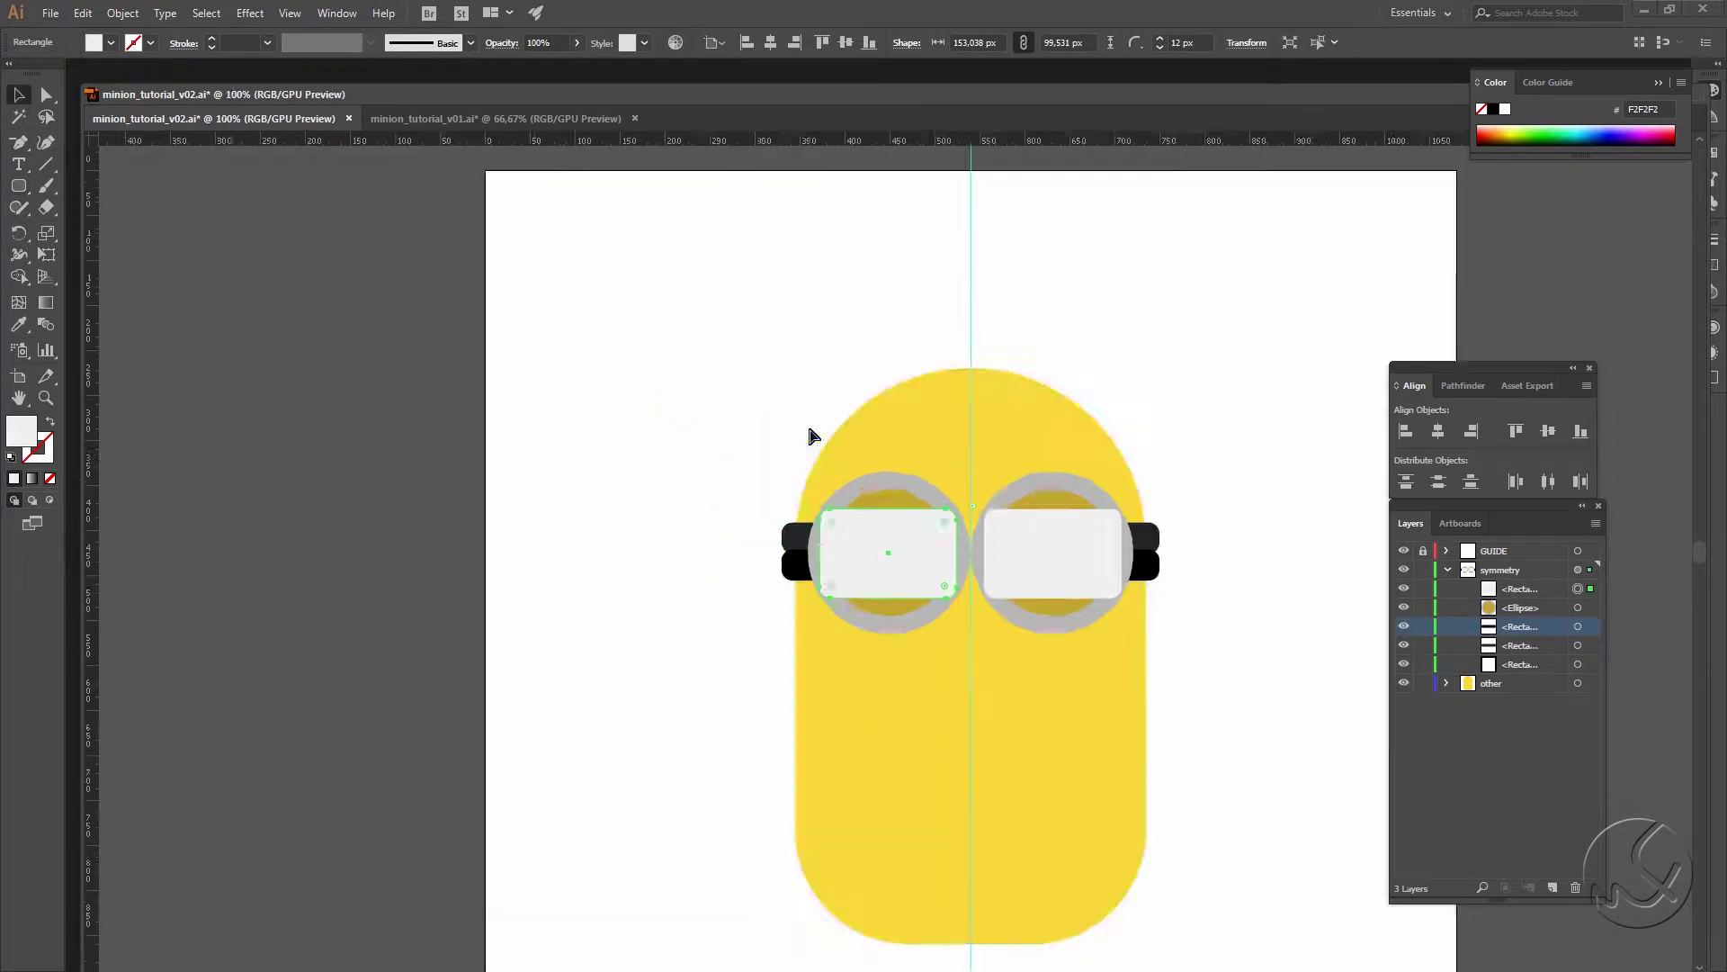
key("ctrl+plus")
key("Right")
key("Right")
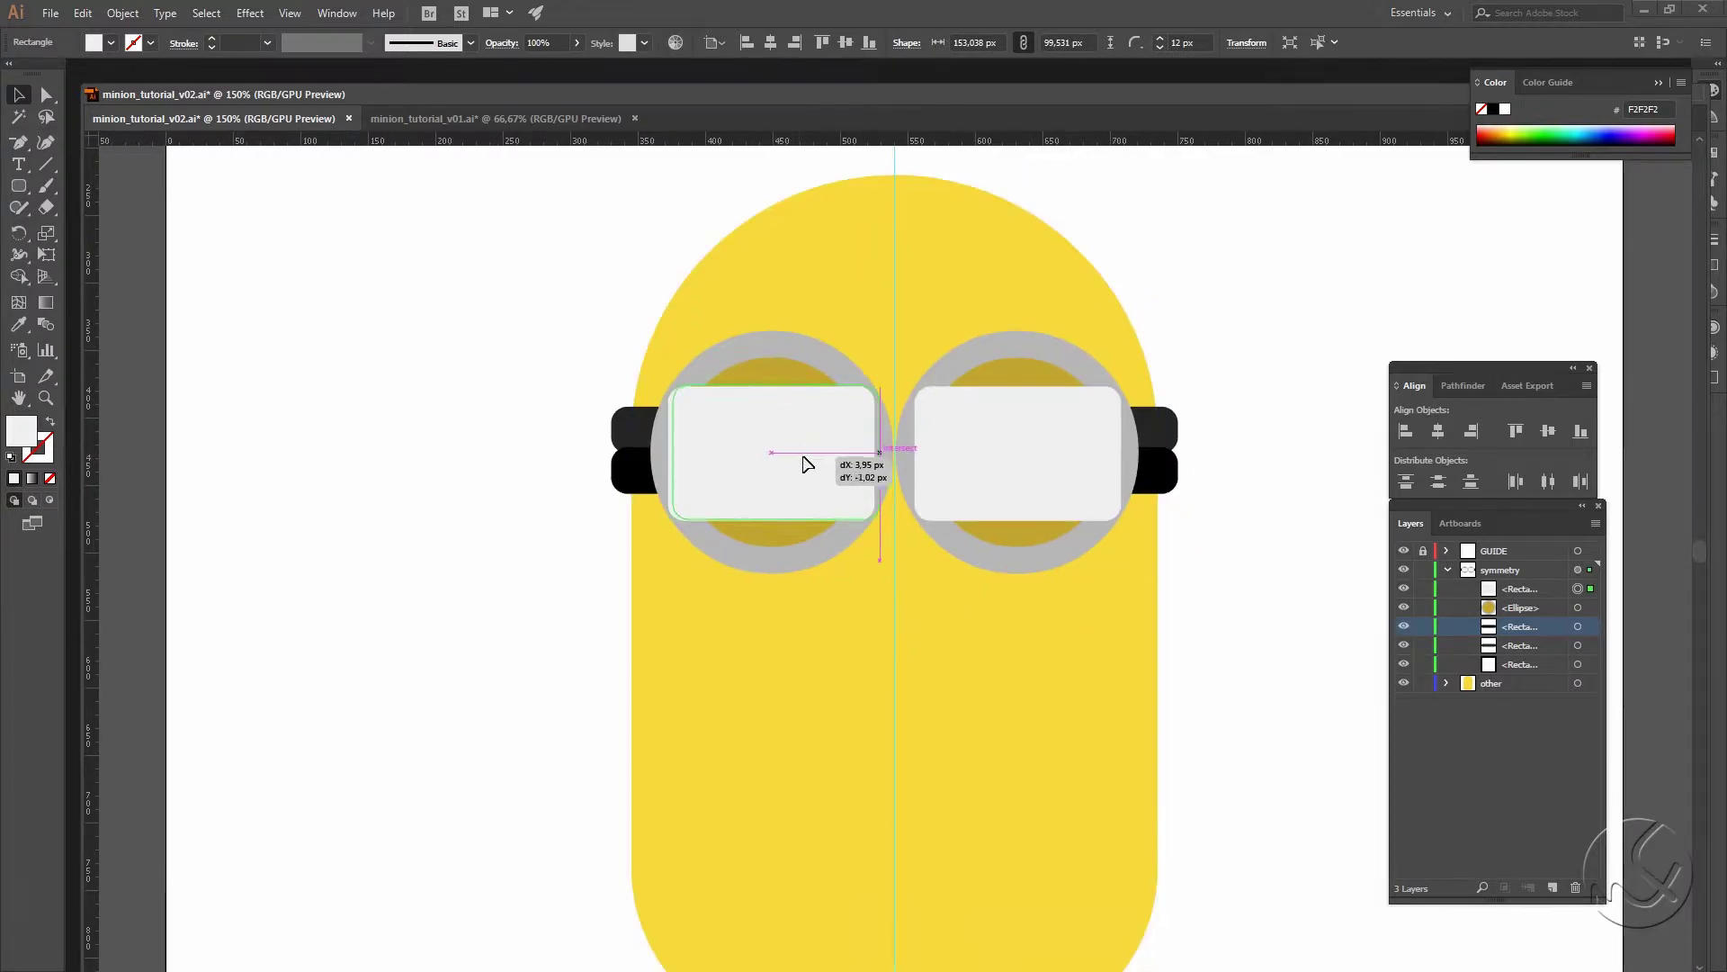
key("Right")
key("Right")
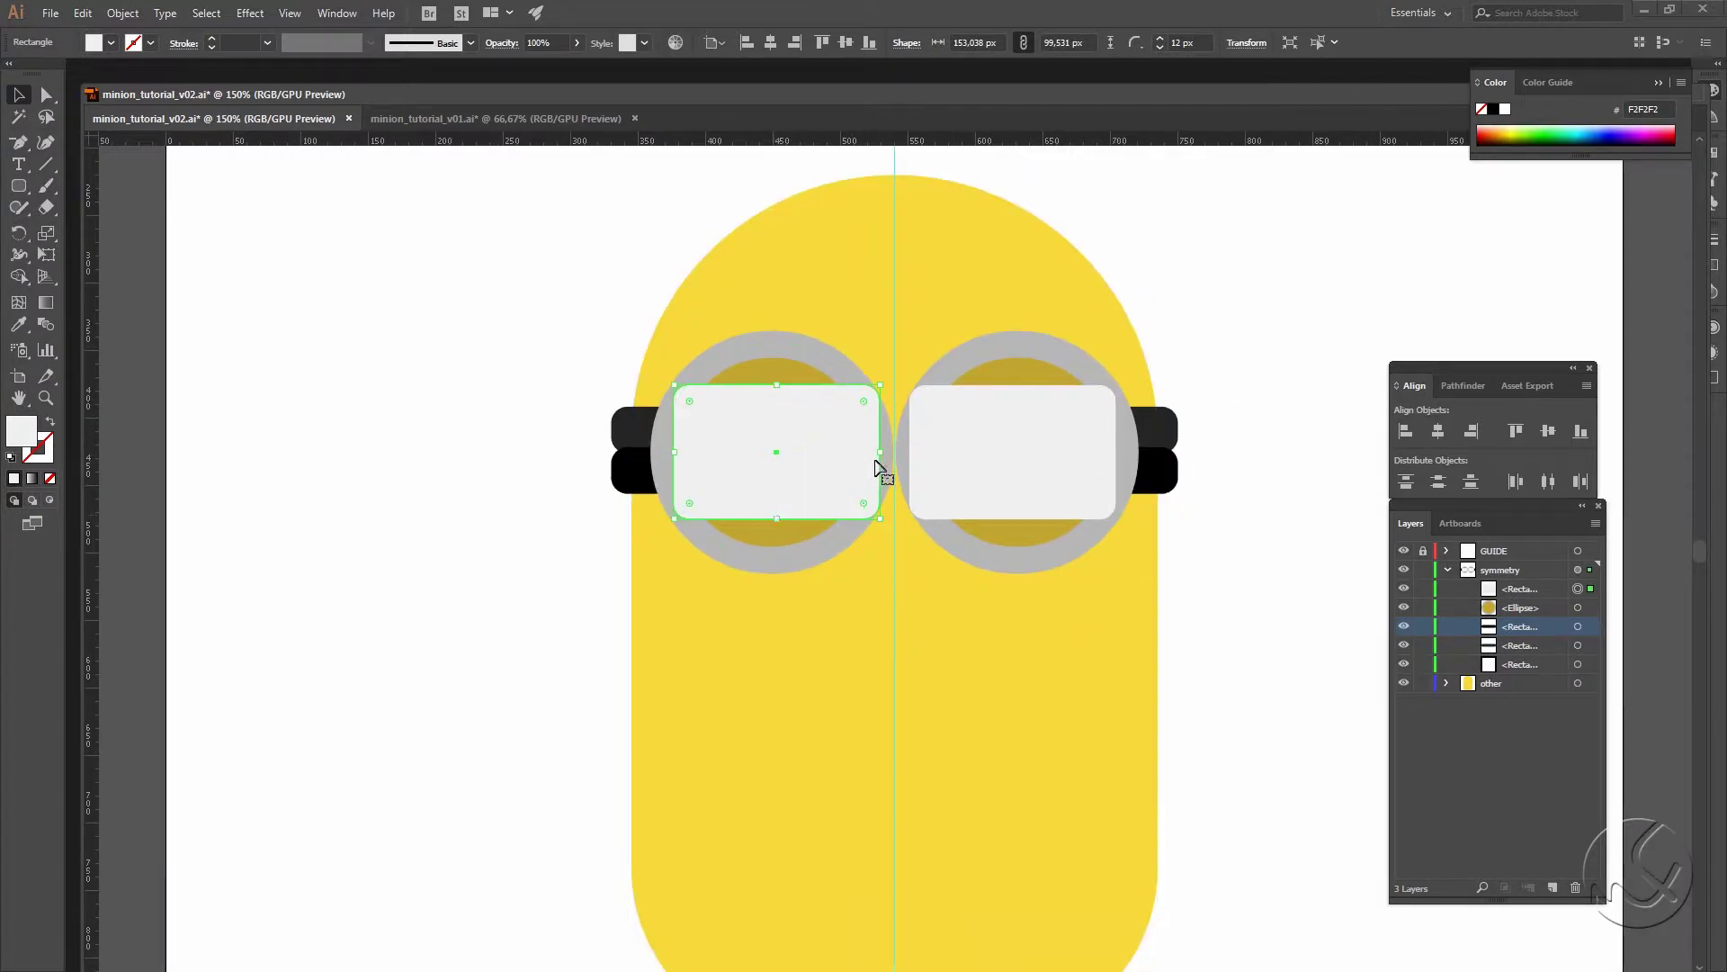
Step: Resize the lens to about 136 × 97 px and round it into a centred pill
left_click_drag(882, 453, 852, 452)
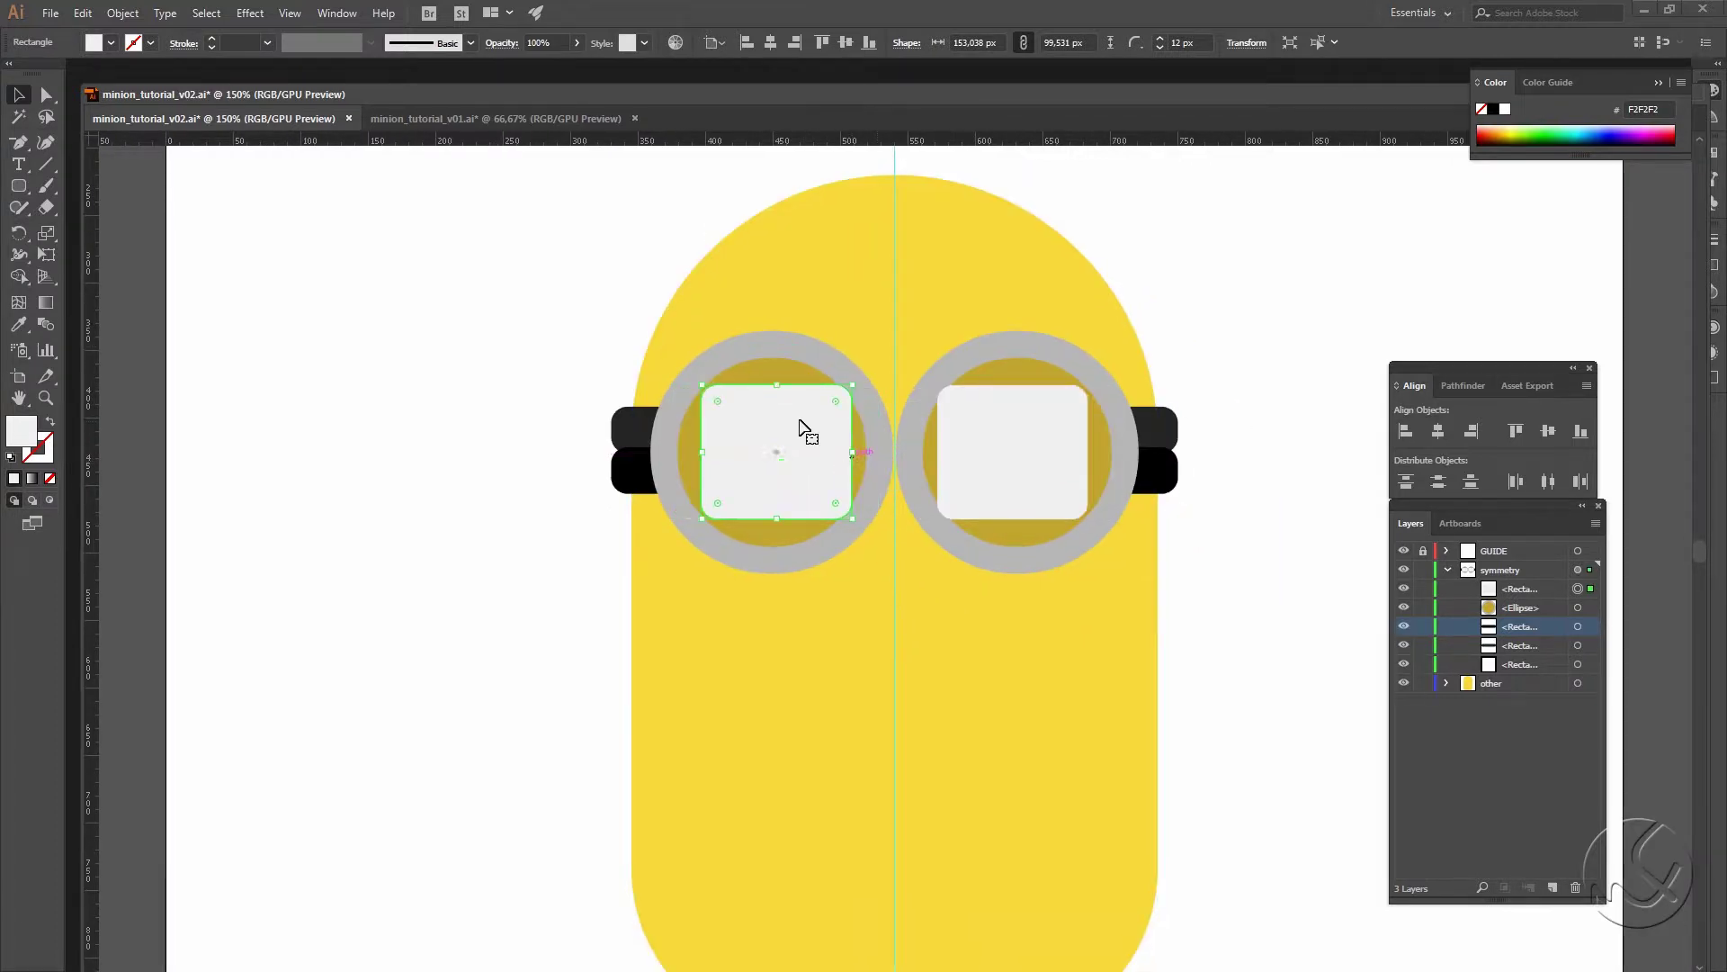
left_click_drag(780, 388, 780, 393)
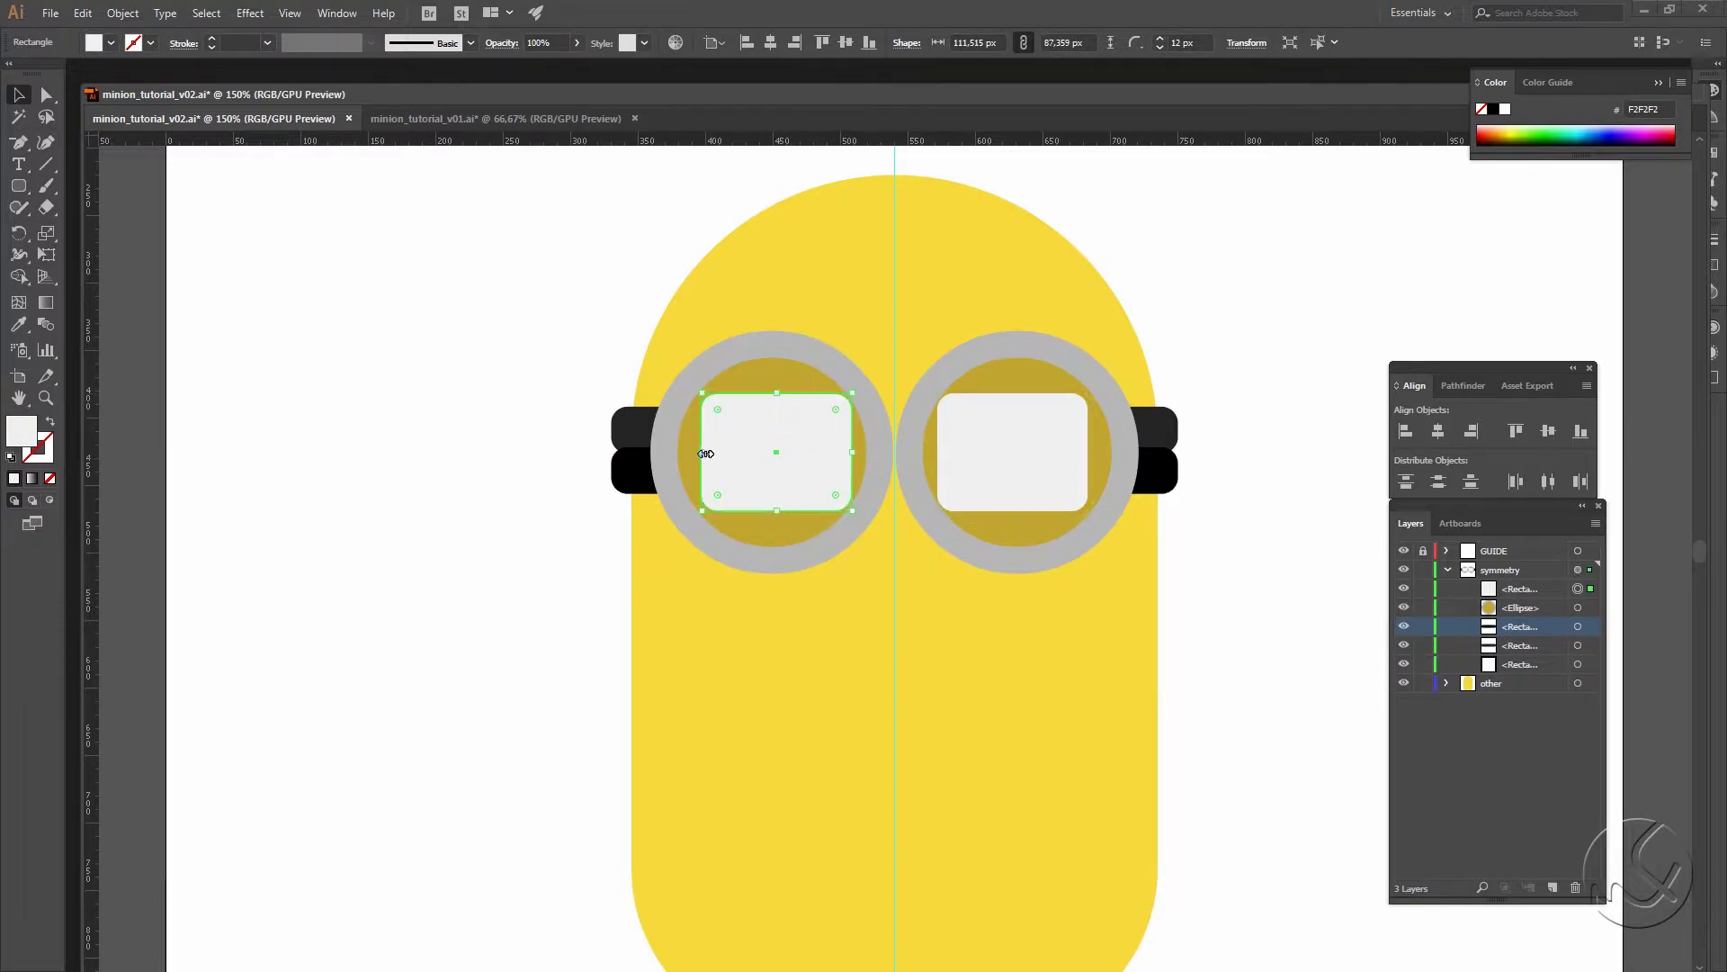
mouse_move(707, 454)
left_mouse_down()
mouse_move(685, 453)
mouse_move(636, 336)
left_mouse_up()
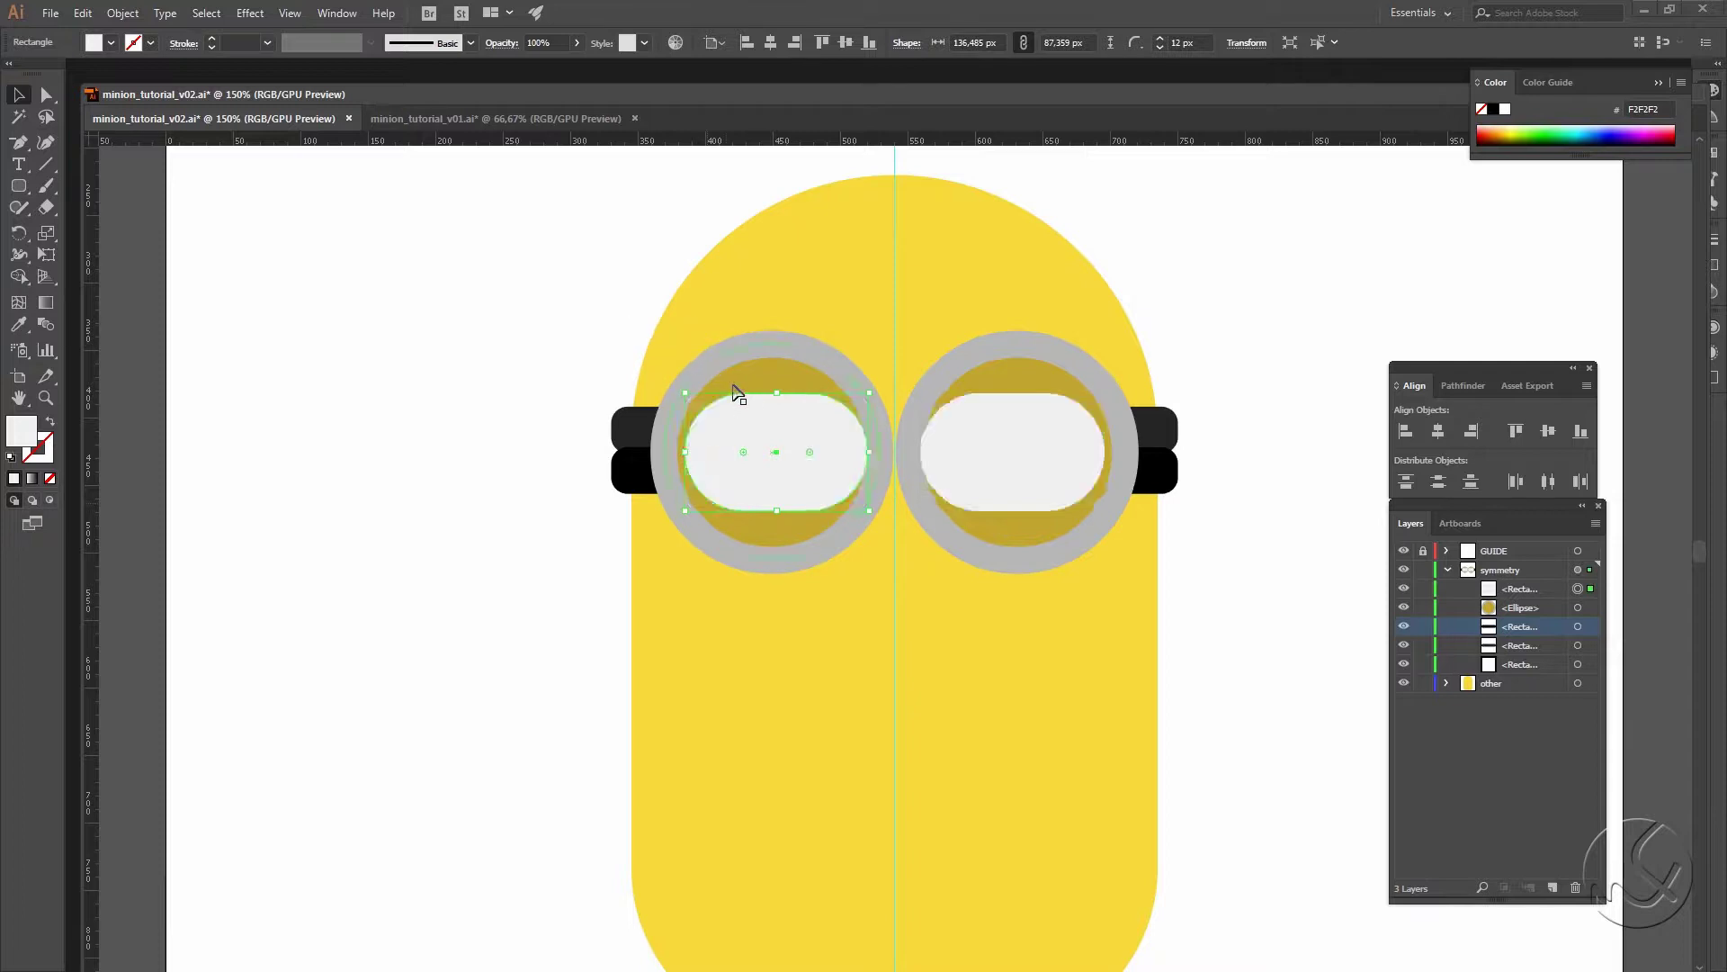
key("Left")
key("Left")
key("Left")
key("Left")
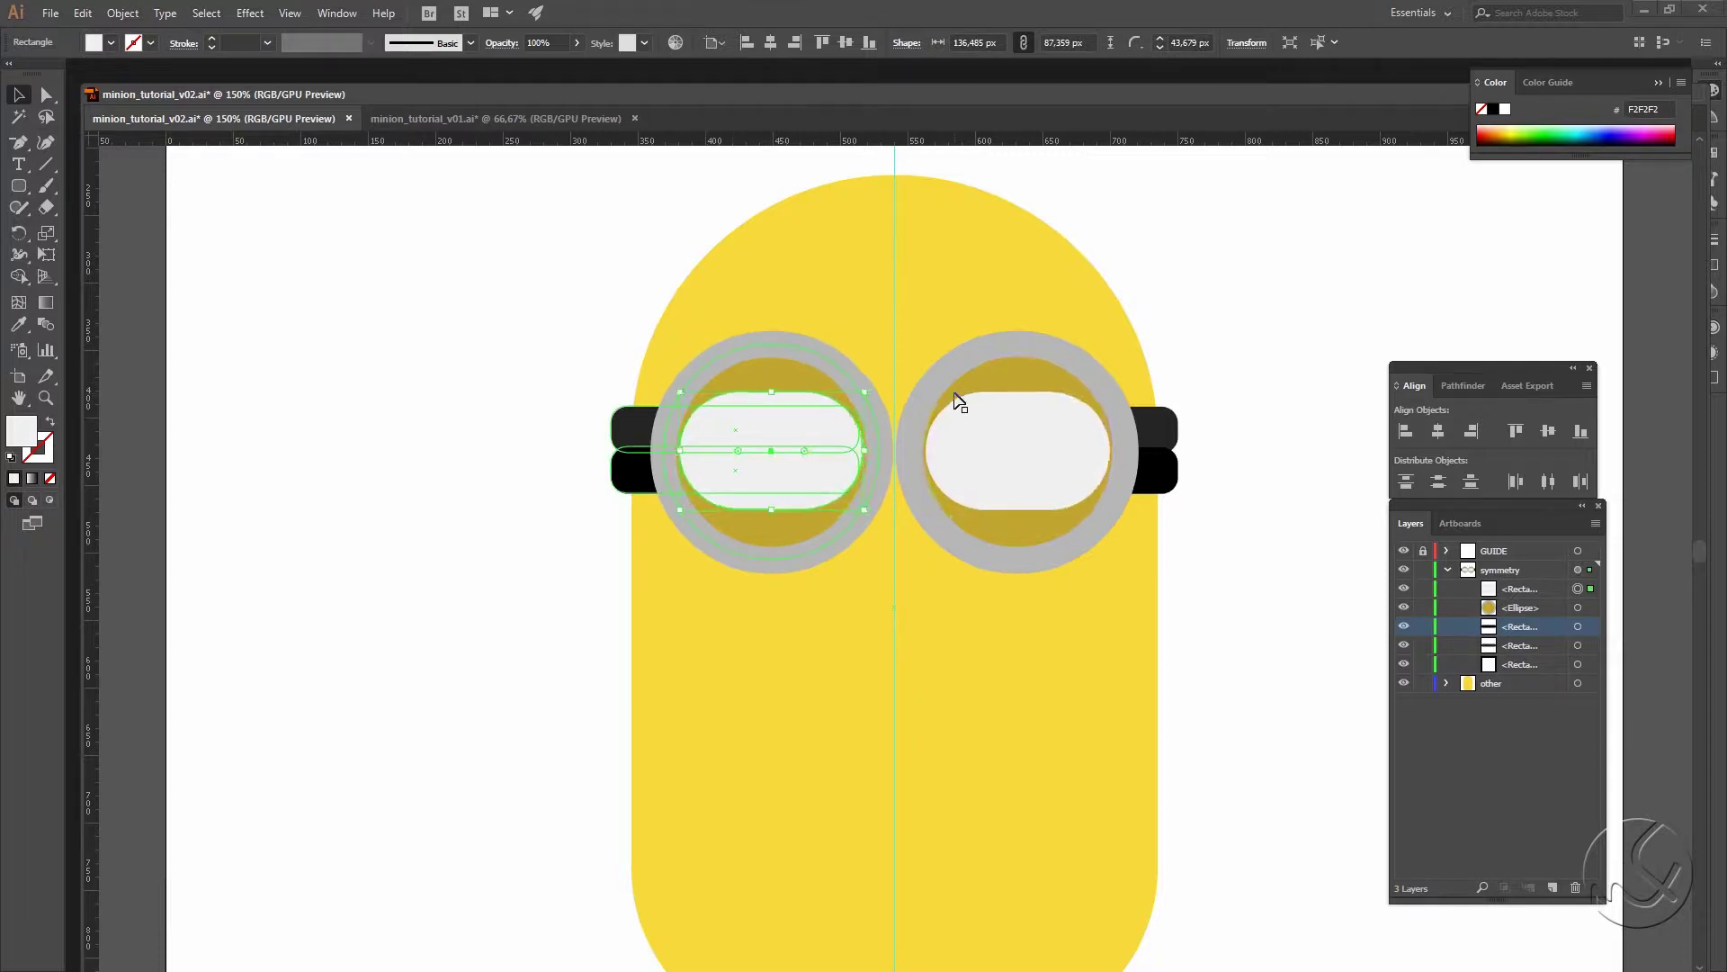
key("Left")
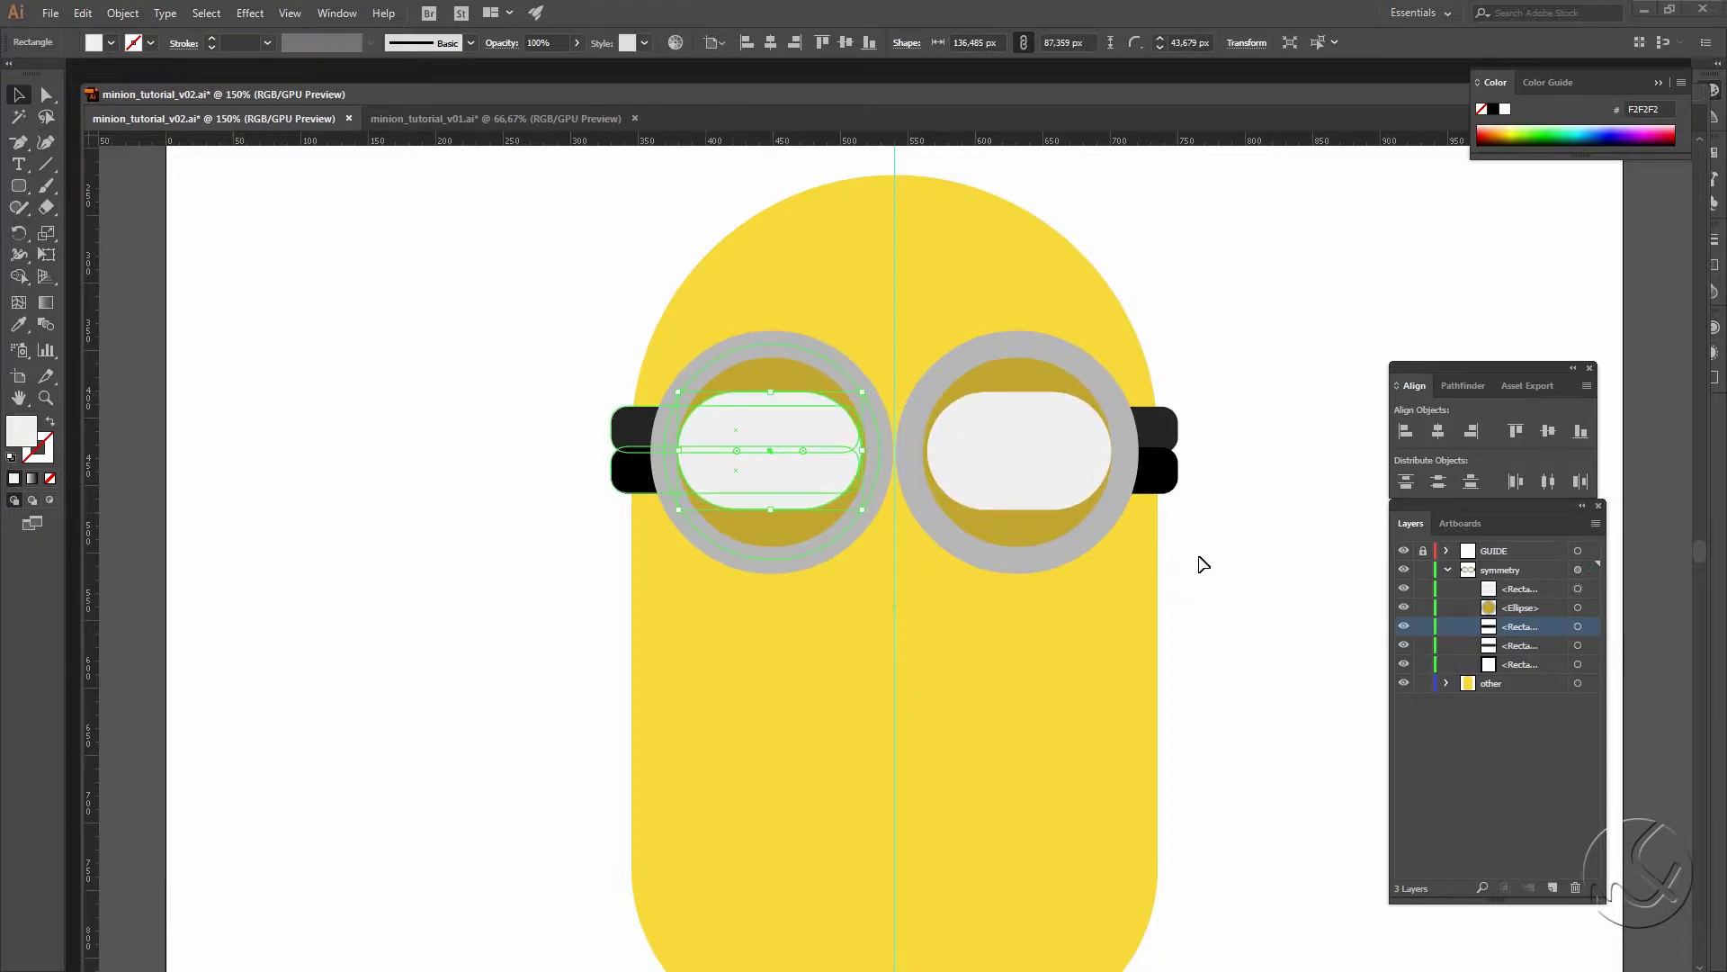
left_click_drag(770, 510, 770, 516)
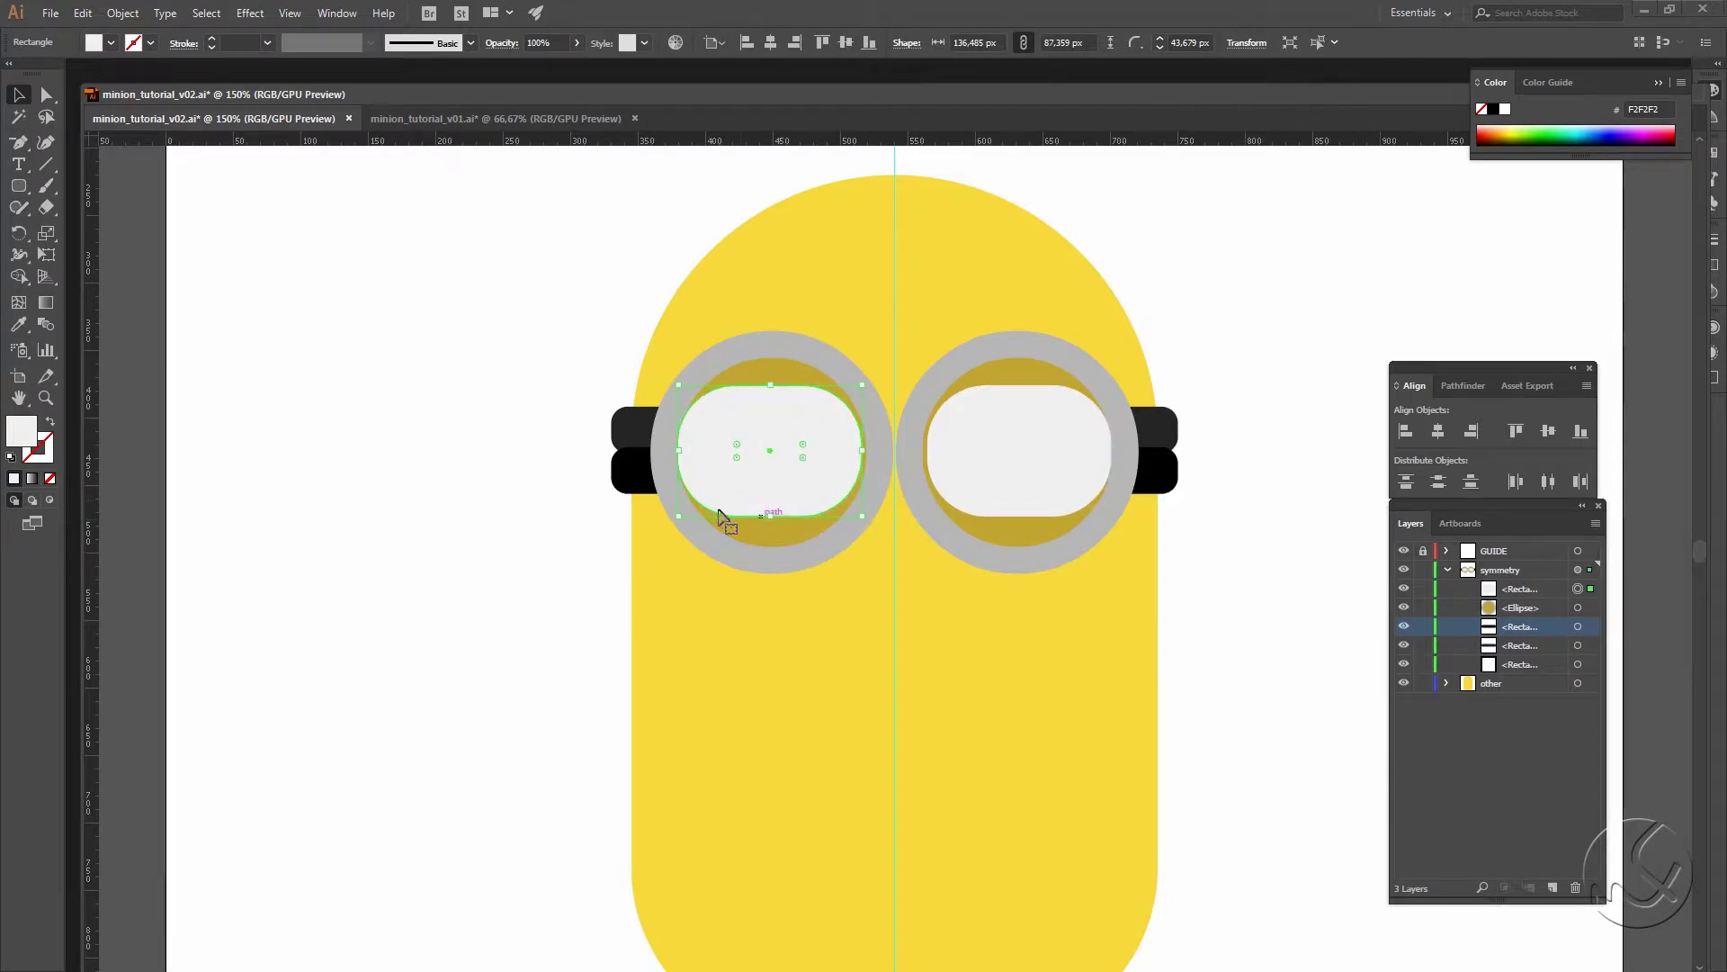
left_click_drag(737, 457, 827, 411)
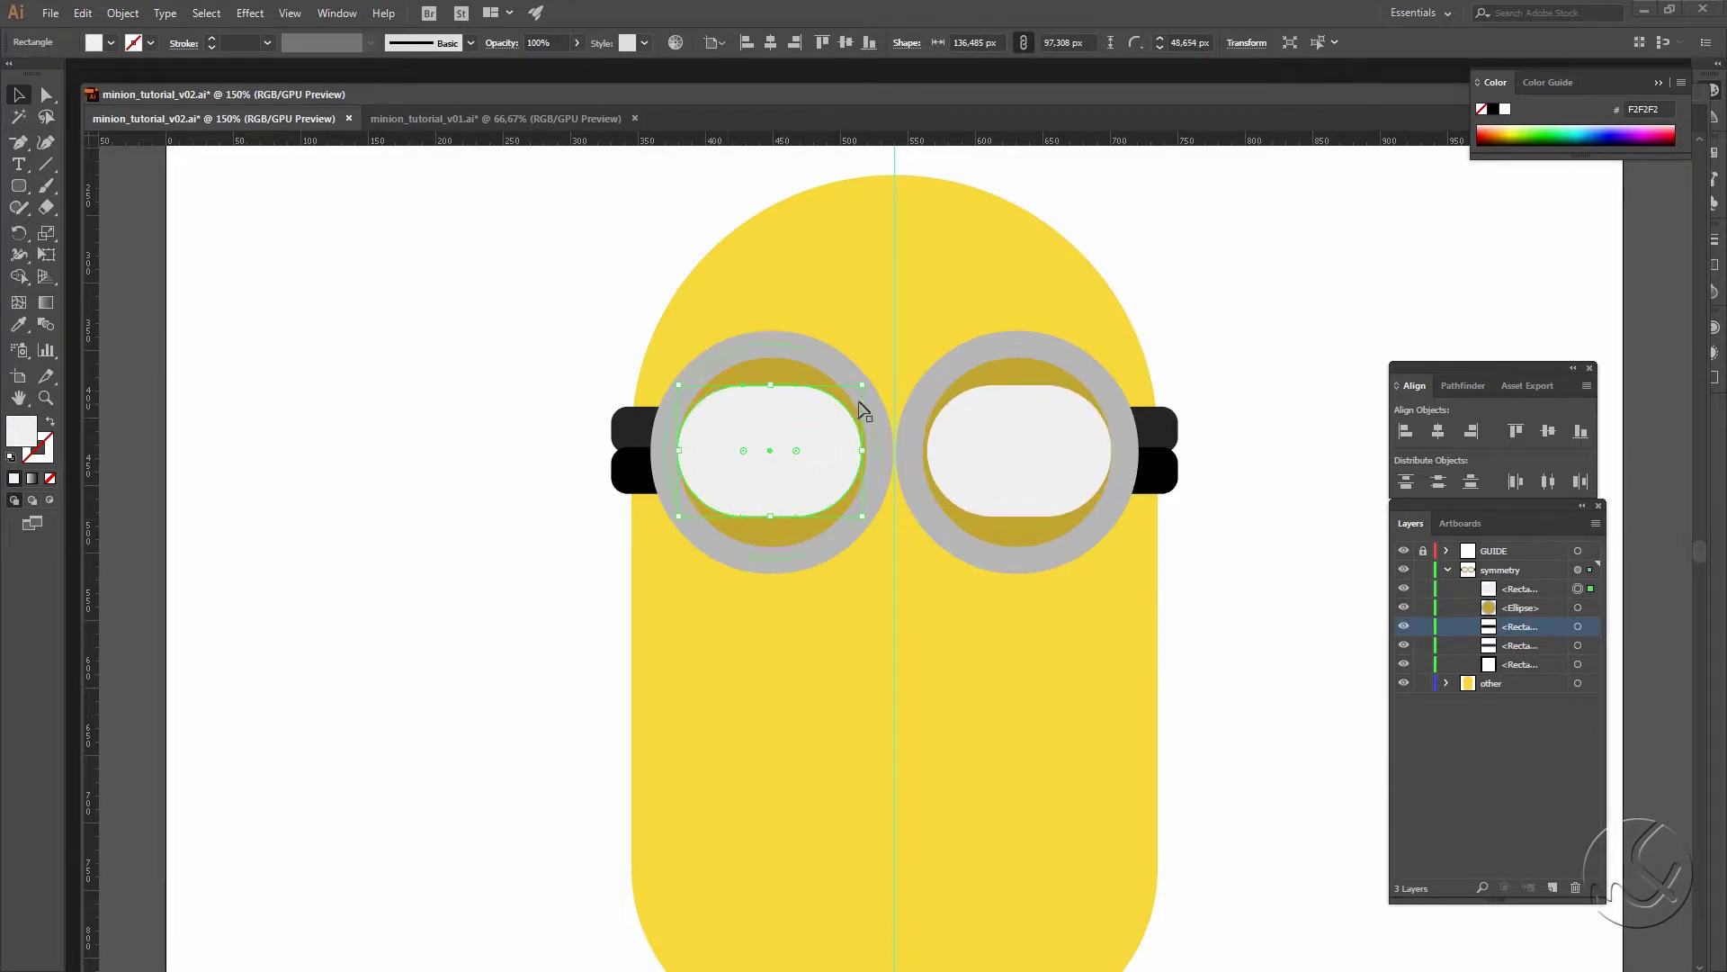
key("Right")
key("Right")
key("Right")
key("Down")
key("Down")
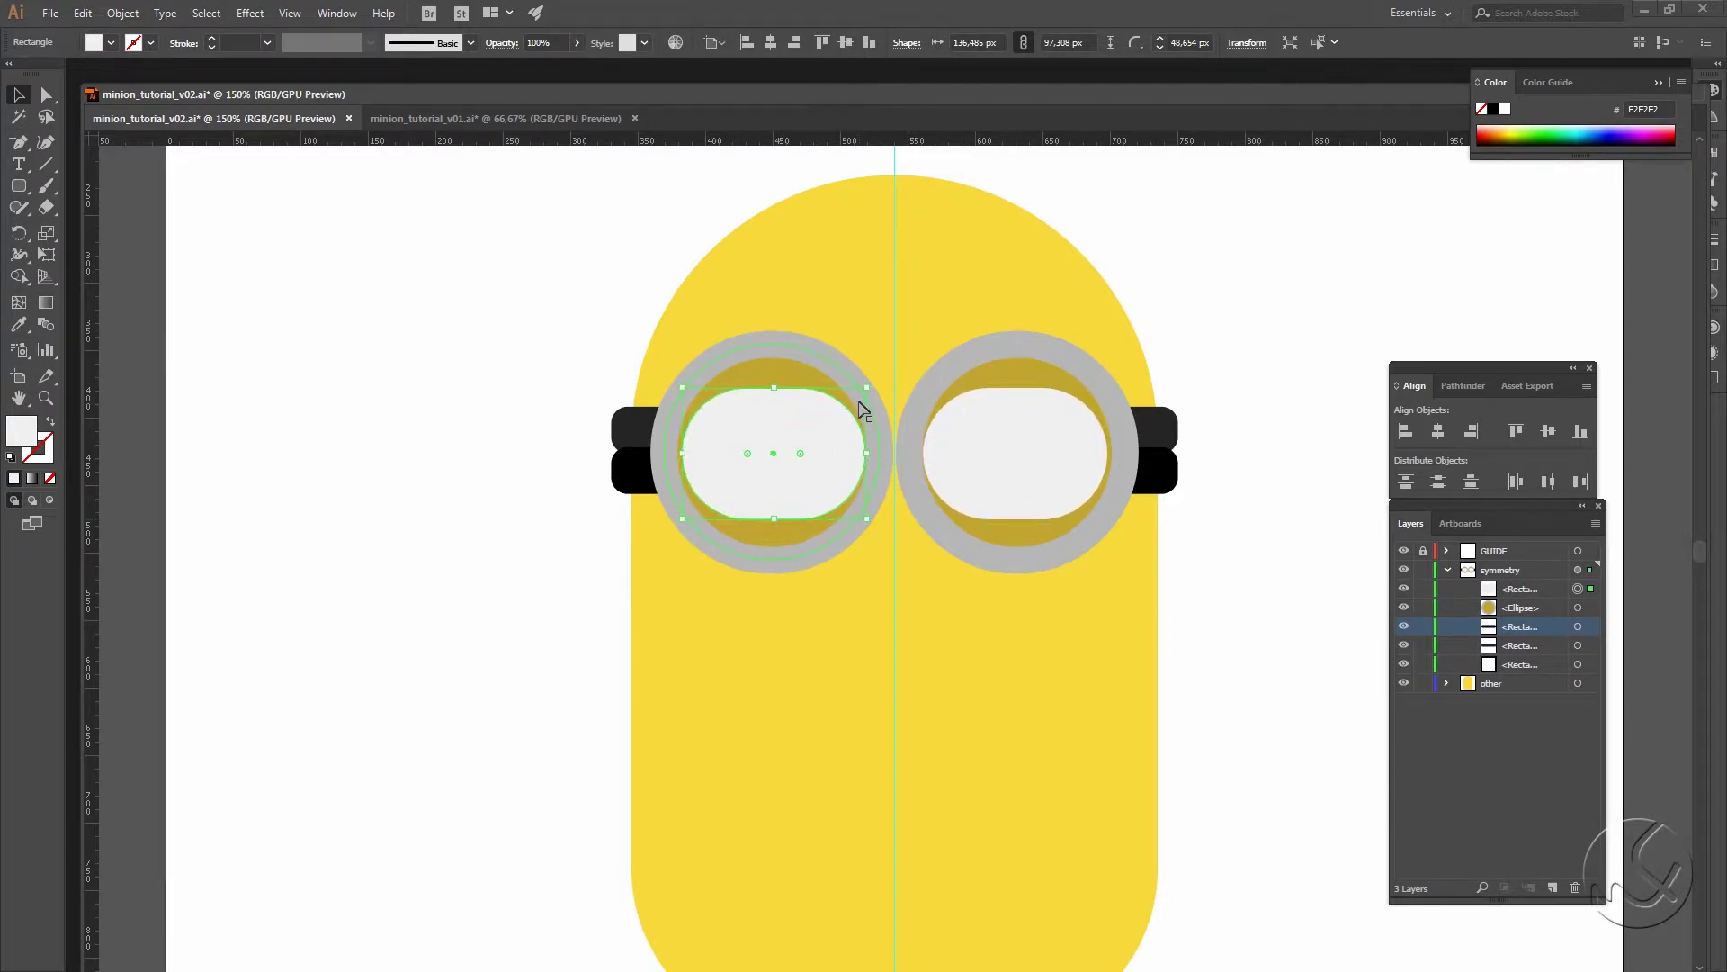
key("Left")
key("Left")
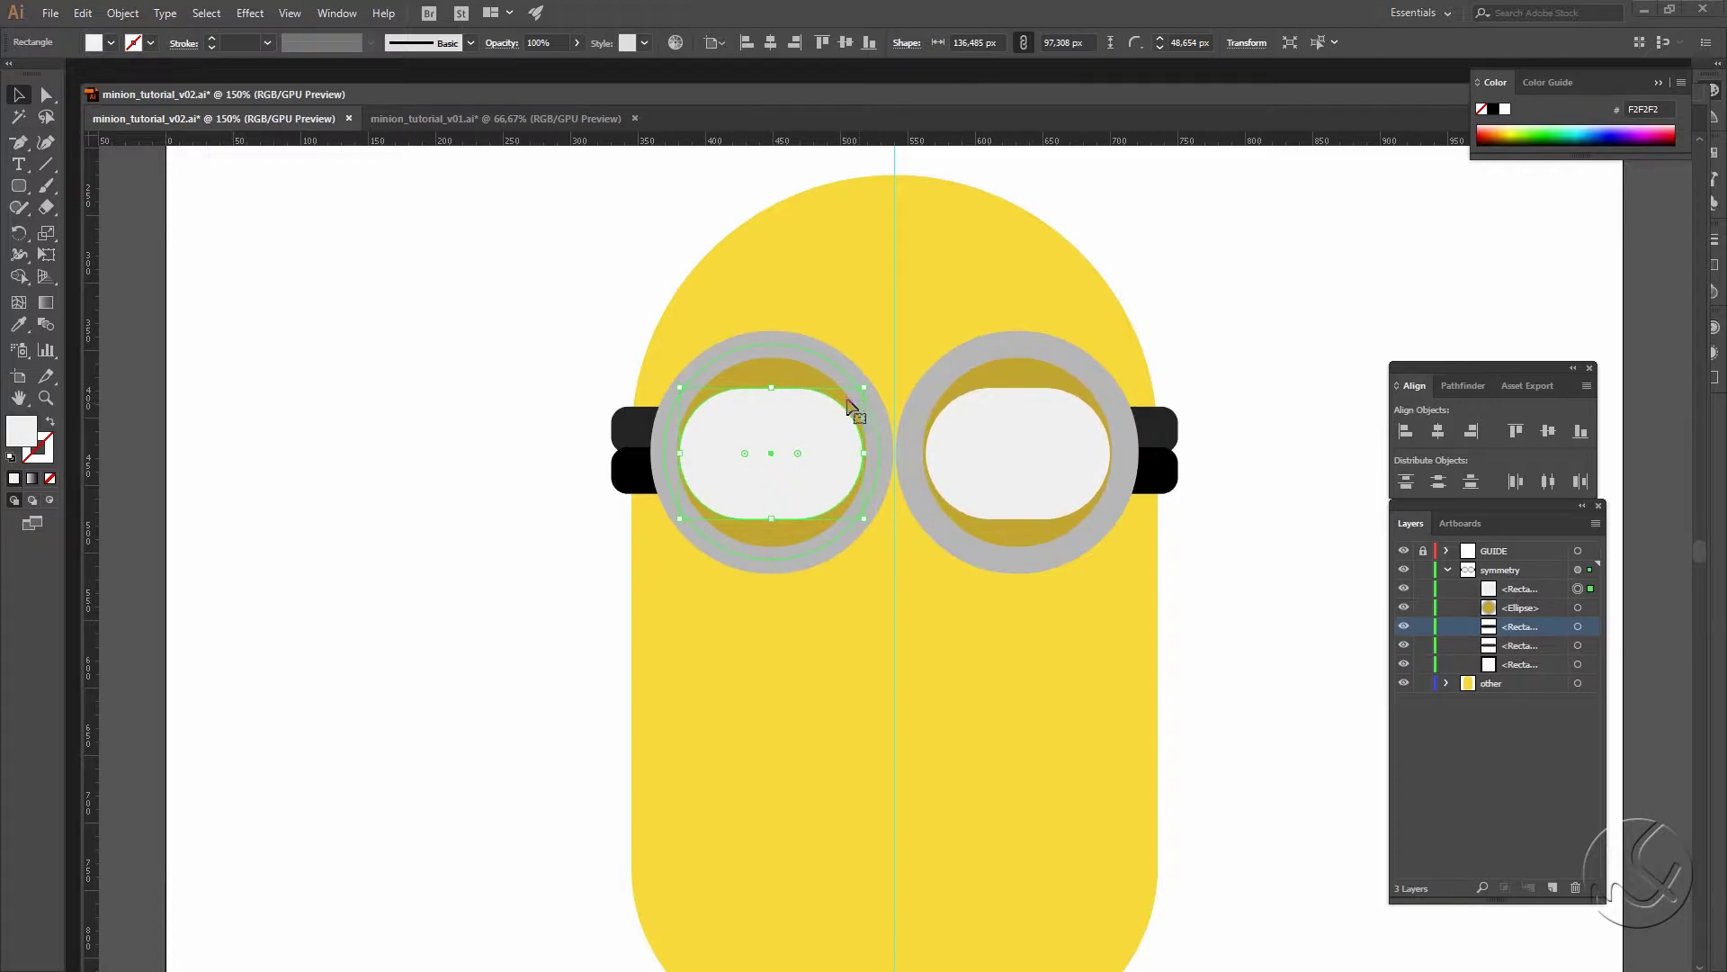
left_click(1240, 576)
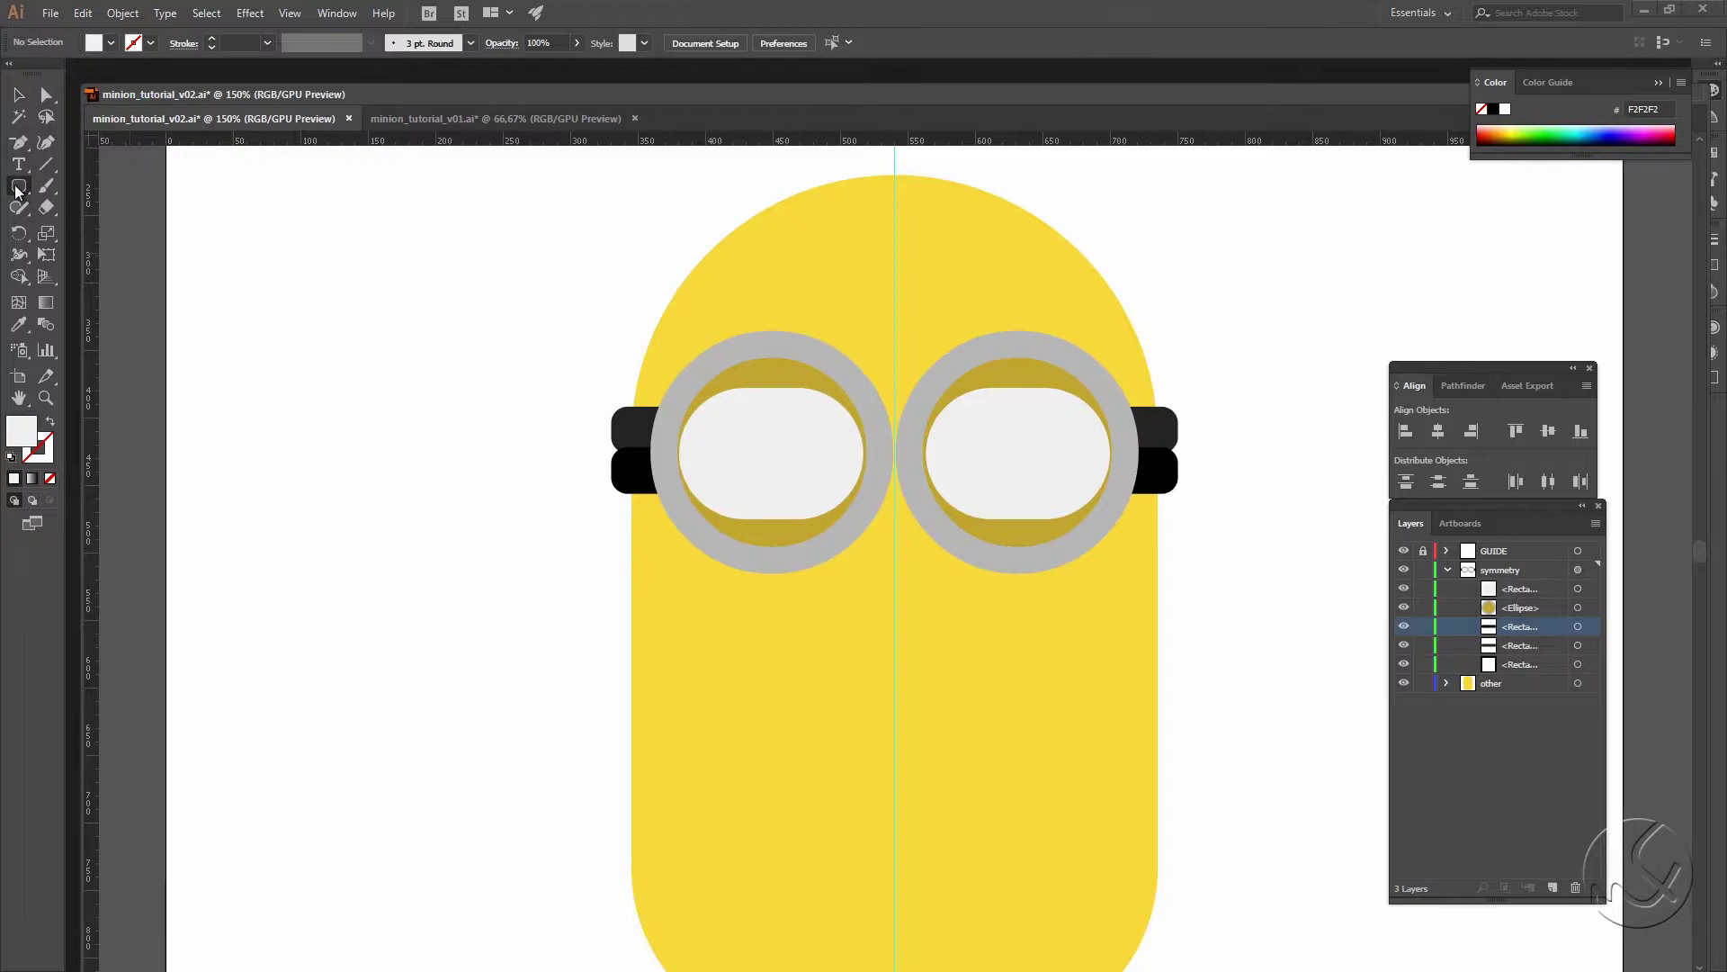
Step: Draw a small circle and give it a dark brown #664533 fill
left_click_drag(18, 185, 131, 229)
left_click_drag(754, 653, 814, 711)
key("v")
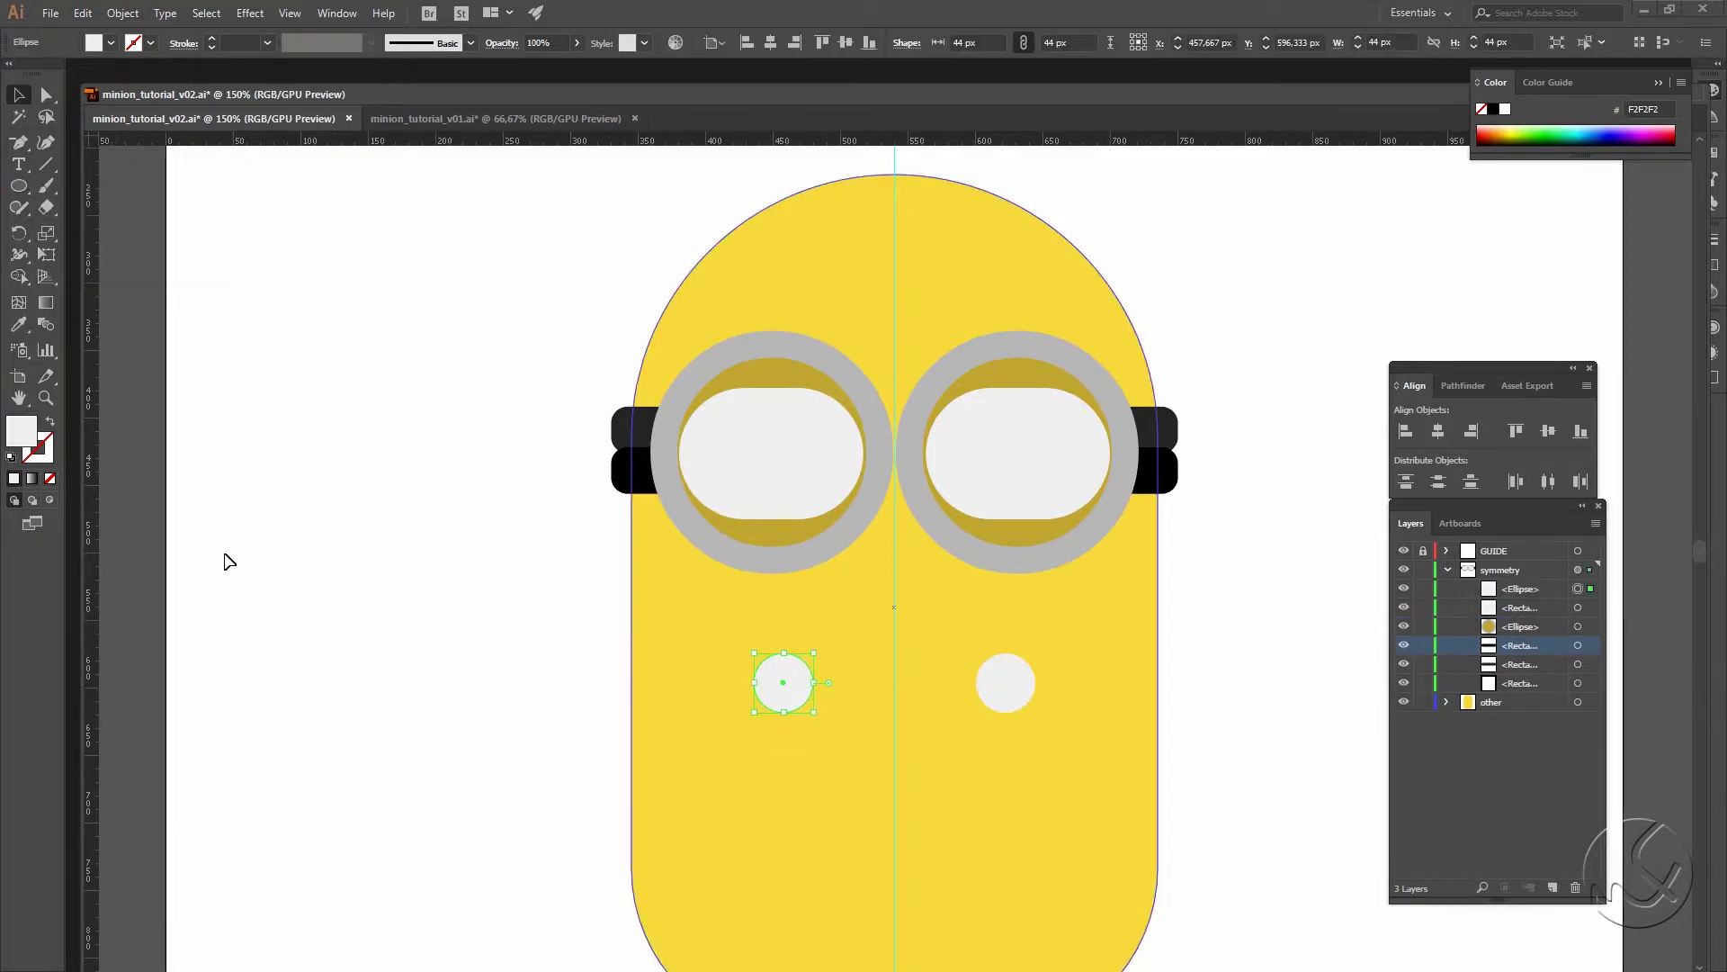
double_click(23, 430)
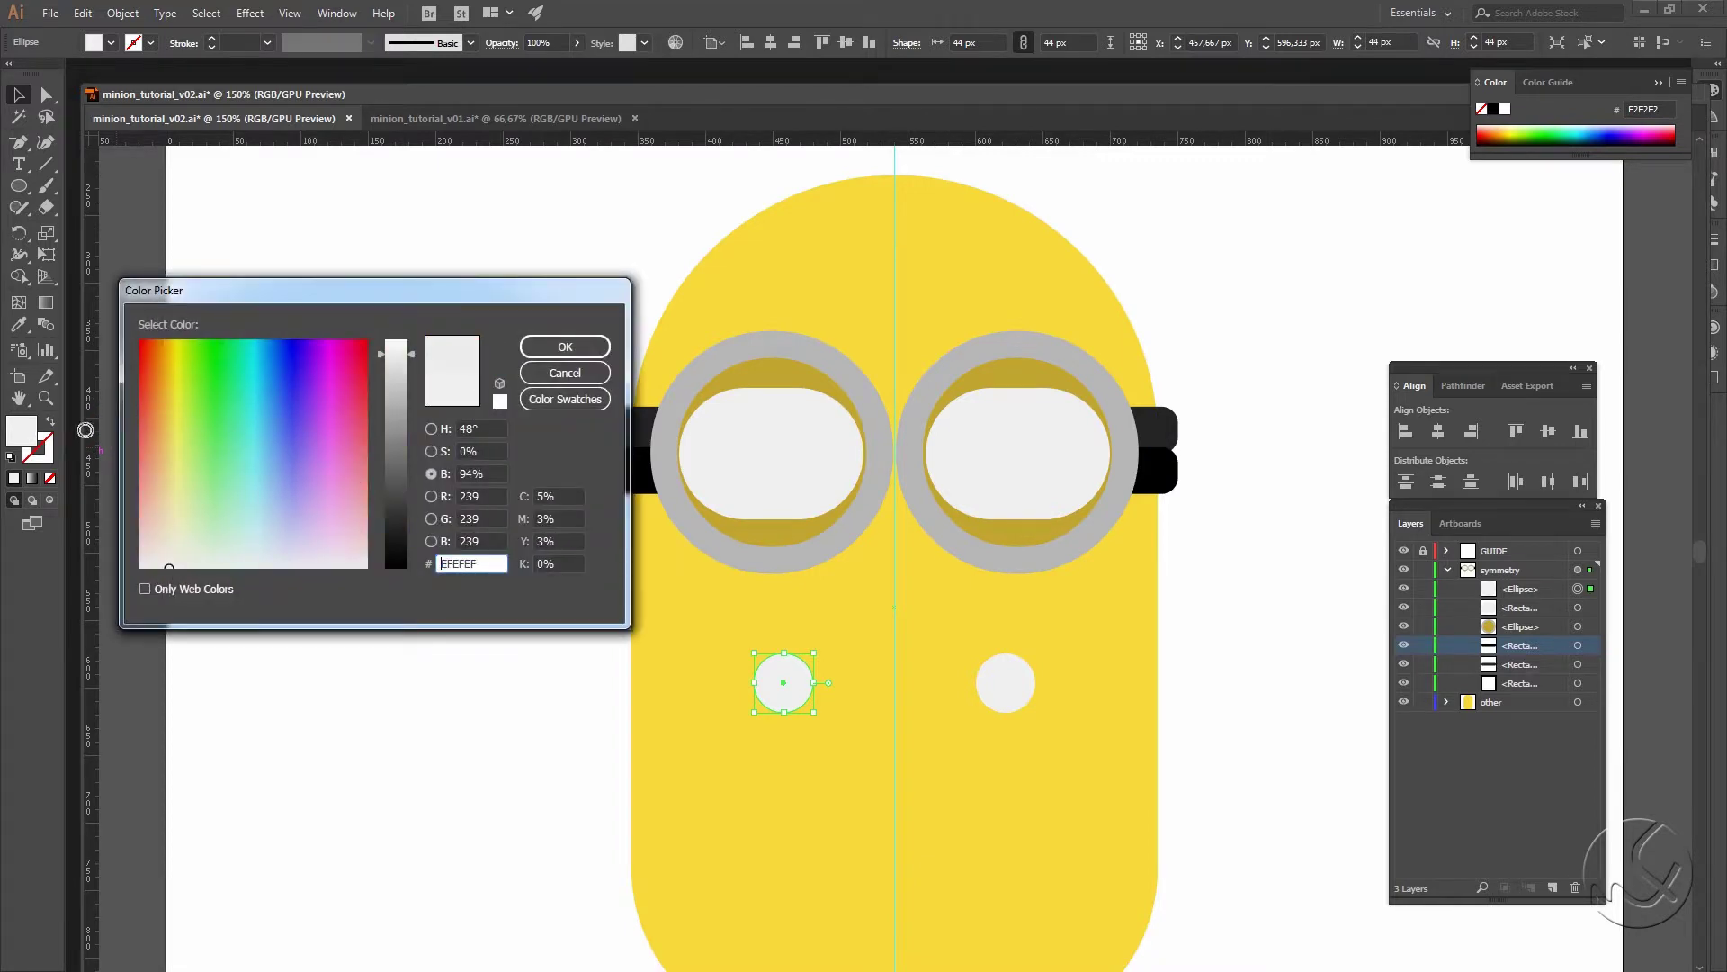
left_click_drag(140, 449, 121, 448)
left_click_drag(397, 354, 397, 459)
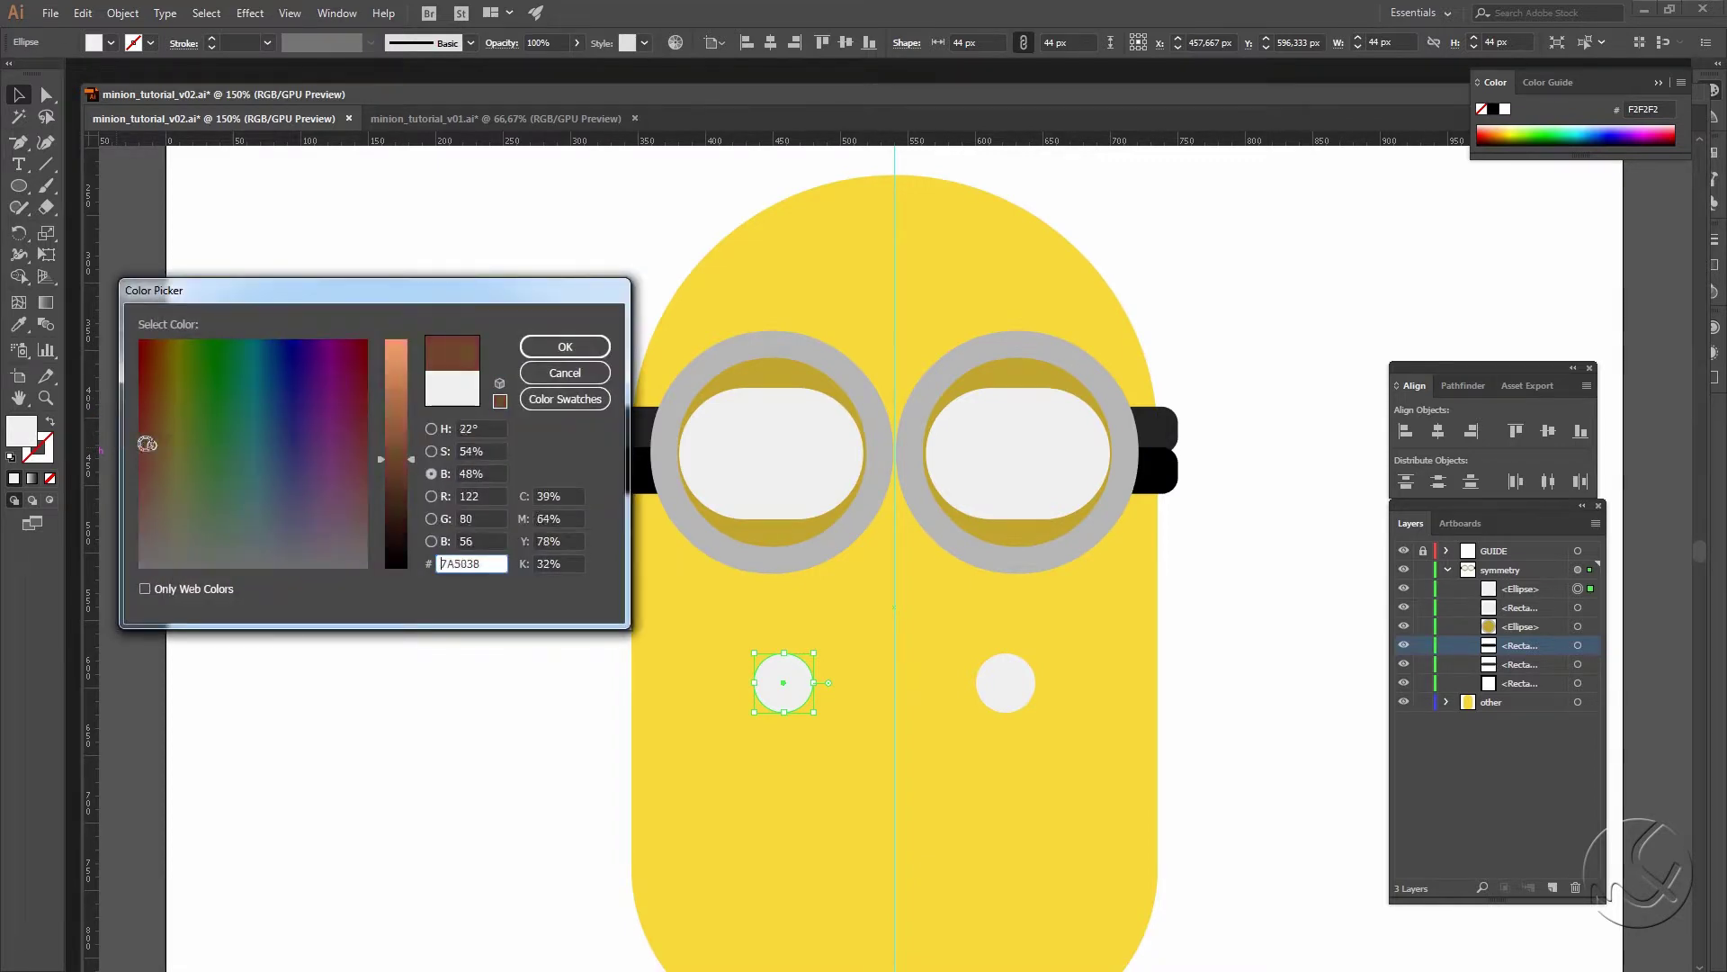
left_click_drag(231, 450, 145, 438)
left_click_drag(396, 459, 397, 445)
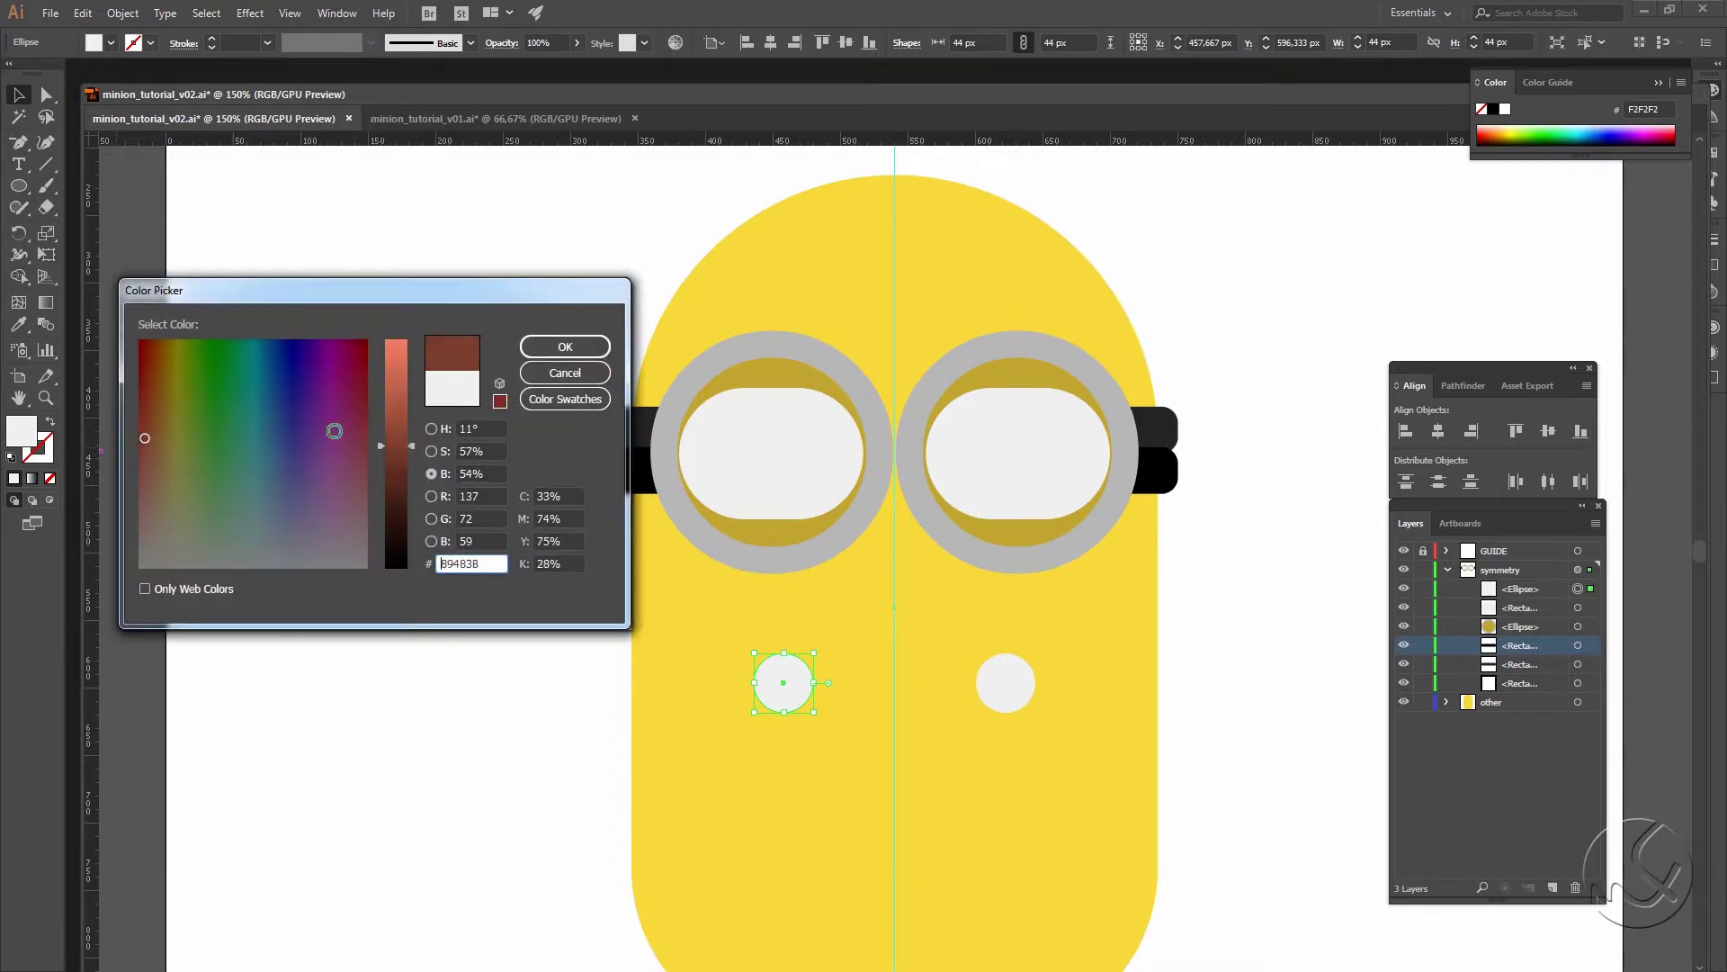
left_click_drag(170, 437, 151, 452)
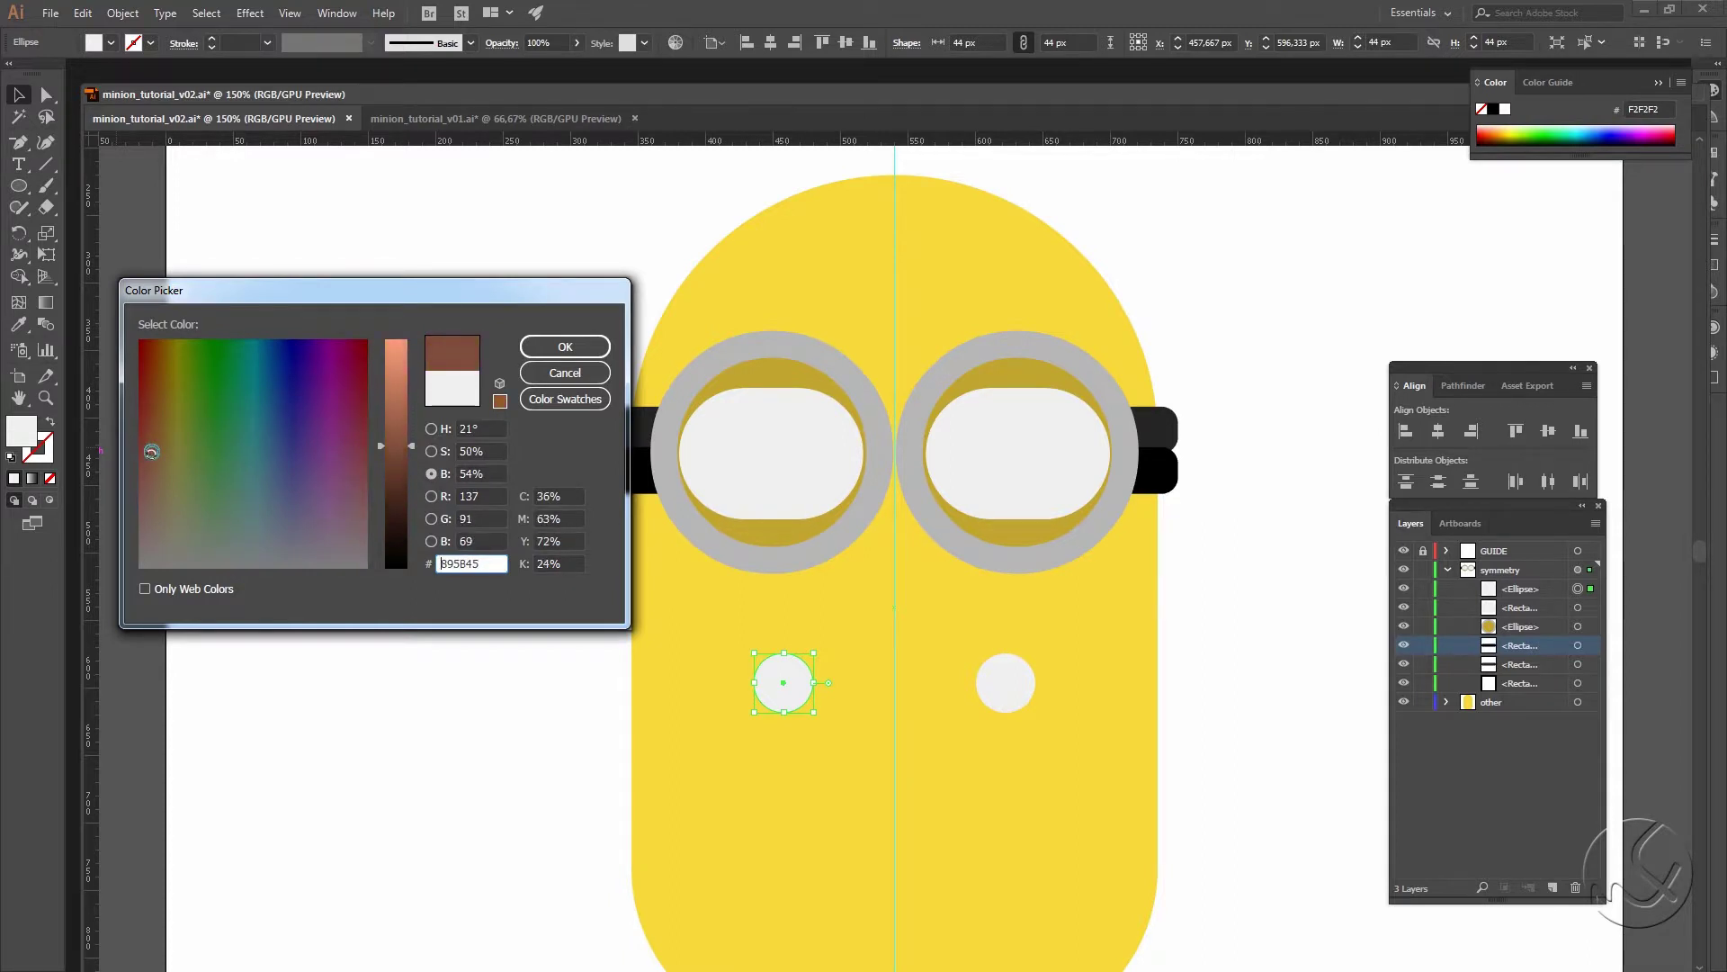
left_click(403, 471)
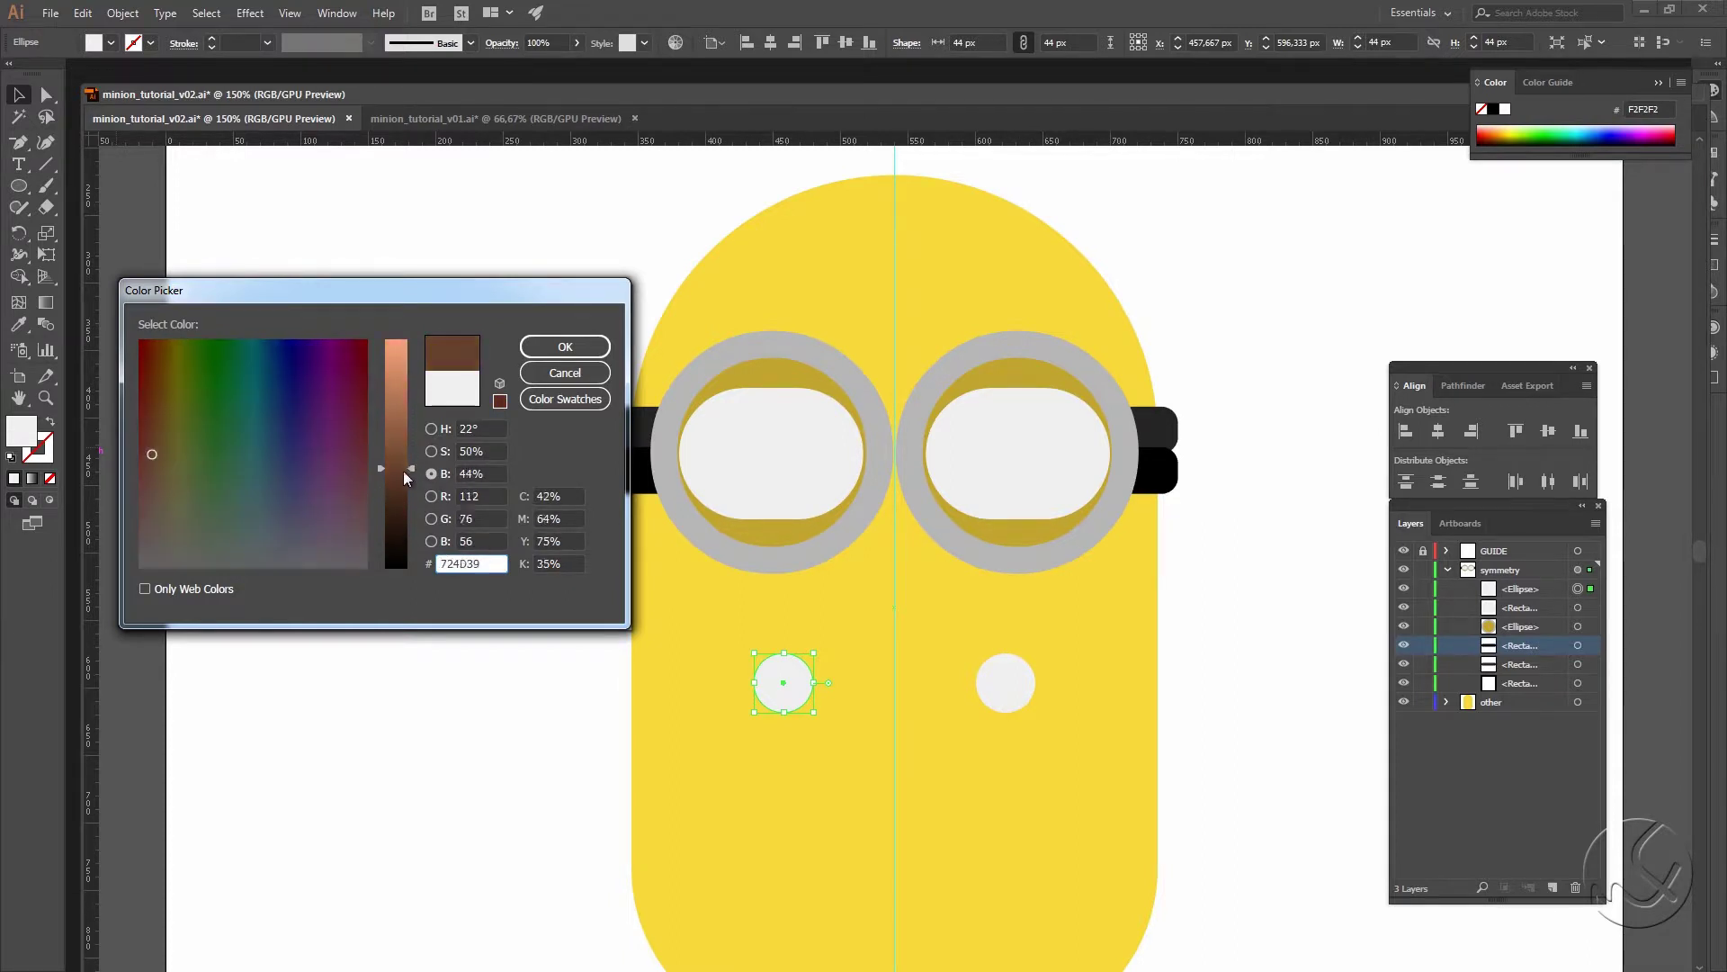
left_click(565, 347)
Step: Move the brown circle into the left goggle lens as a pupil
left_click_drag(804, 692, 809, 479)
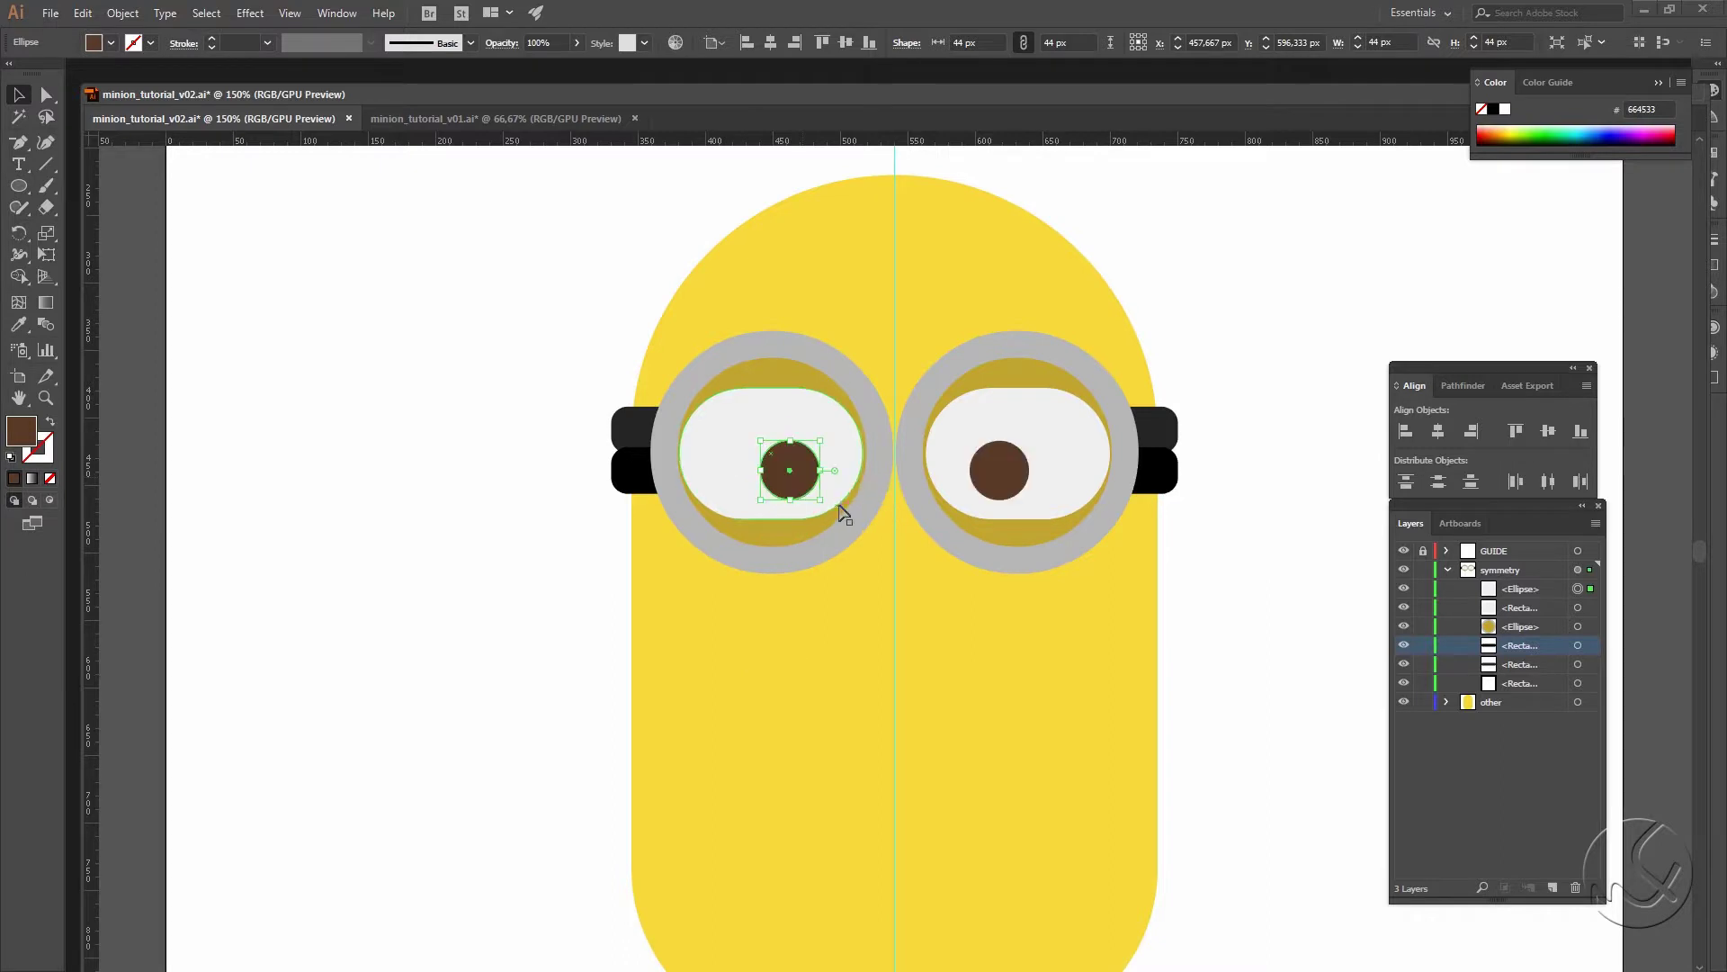
key("ctrl+plus")
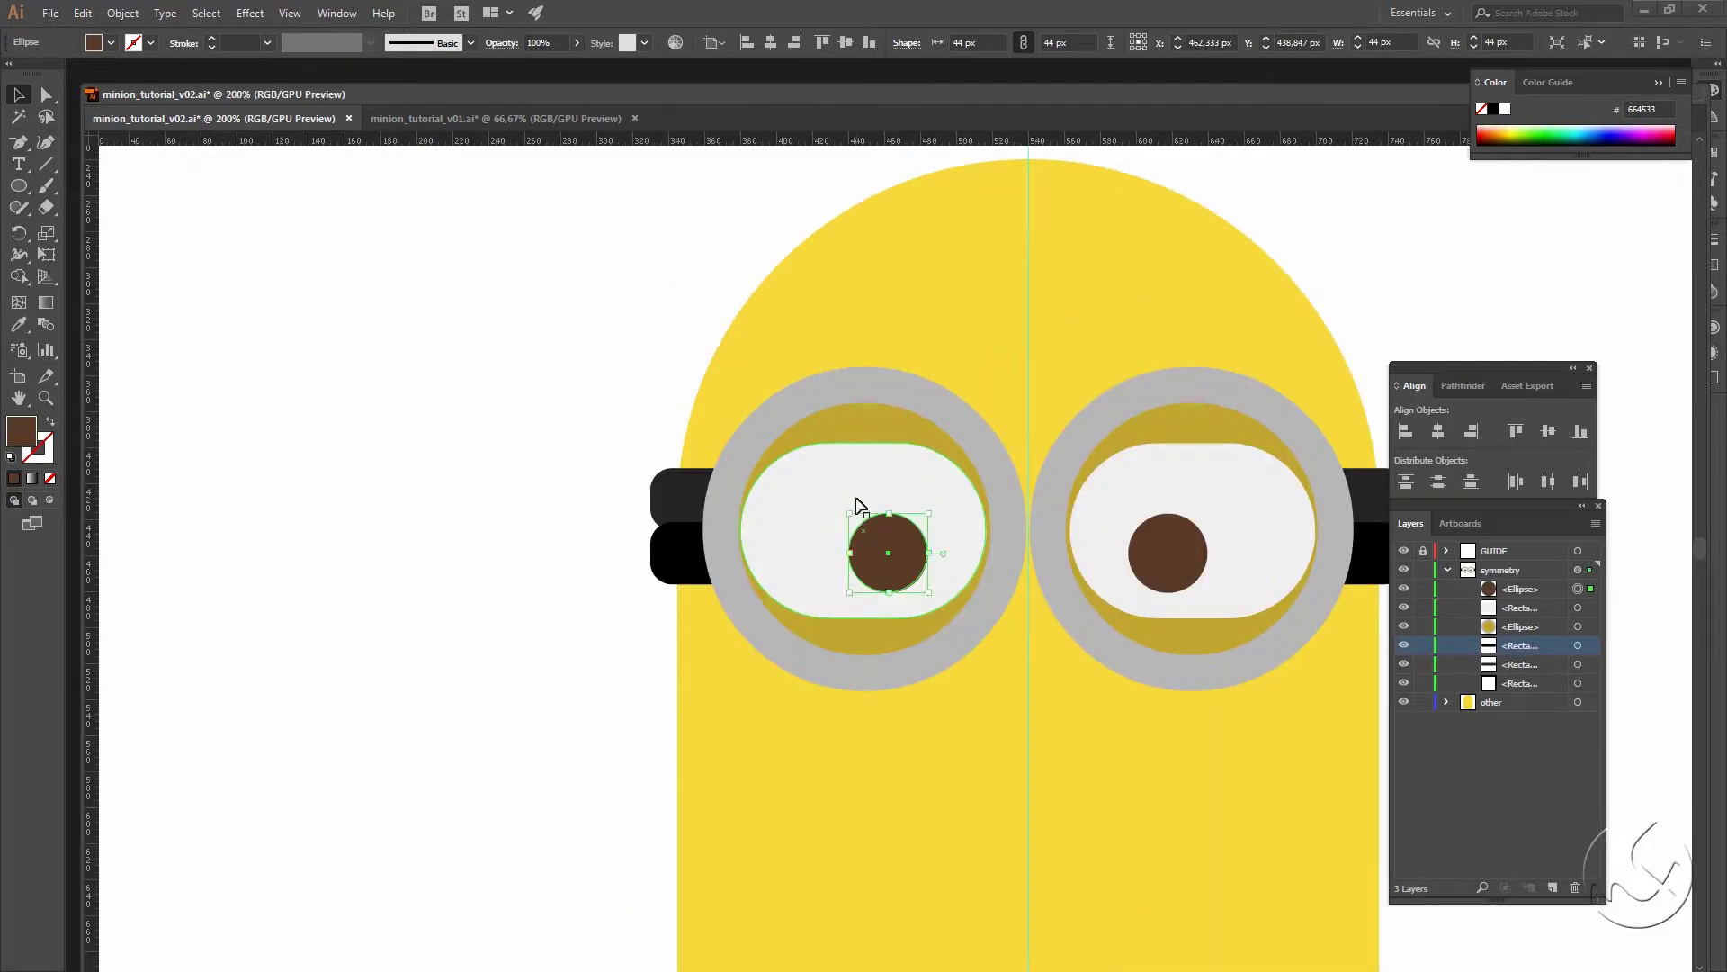
key("Up")
key("Up")
key("Up")
left_click_drag(926, 583, 780, 483)
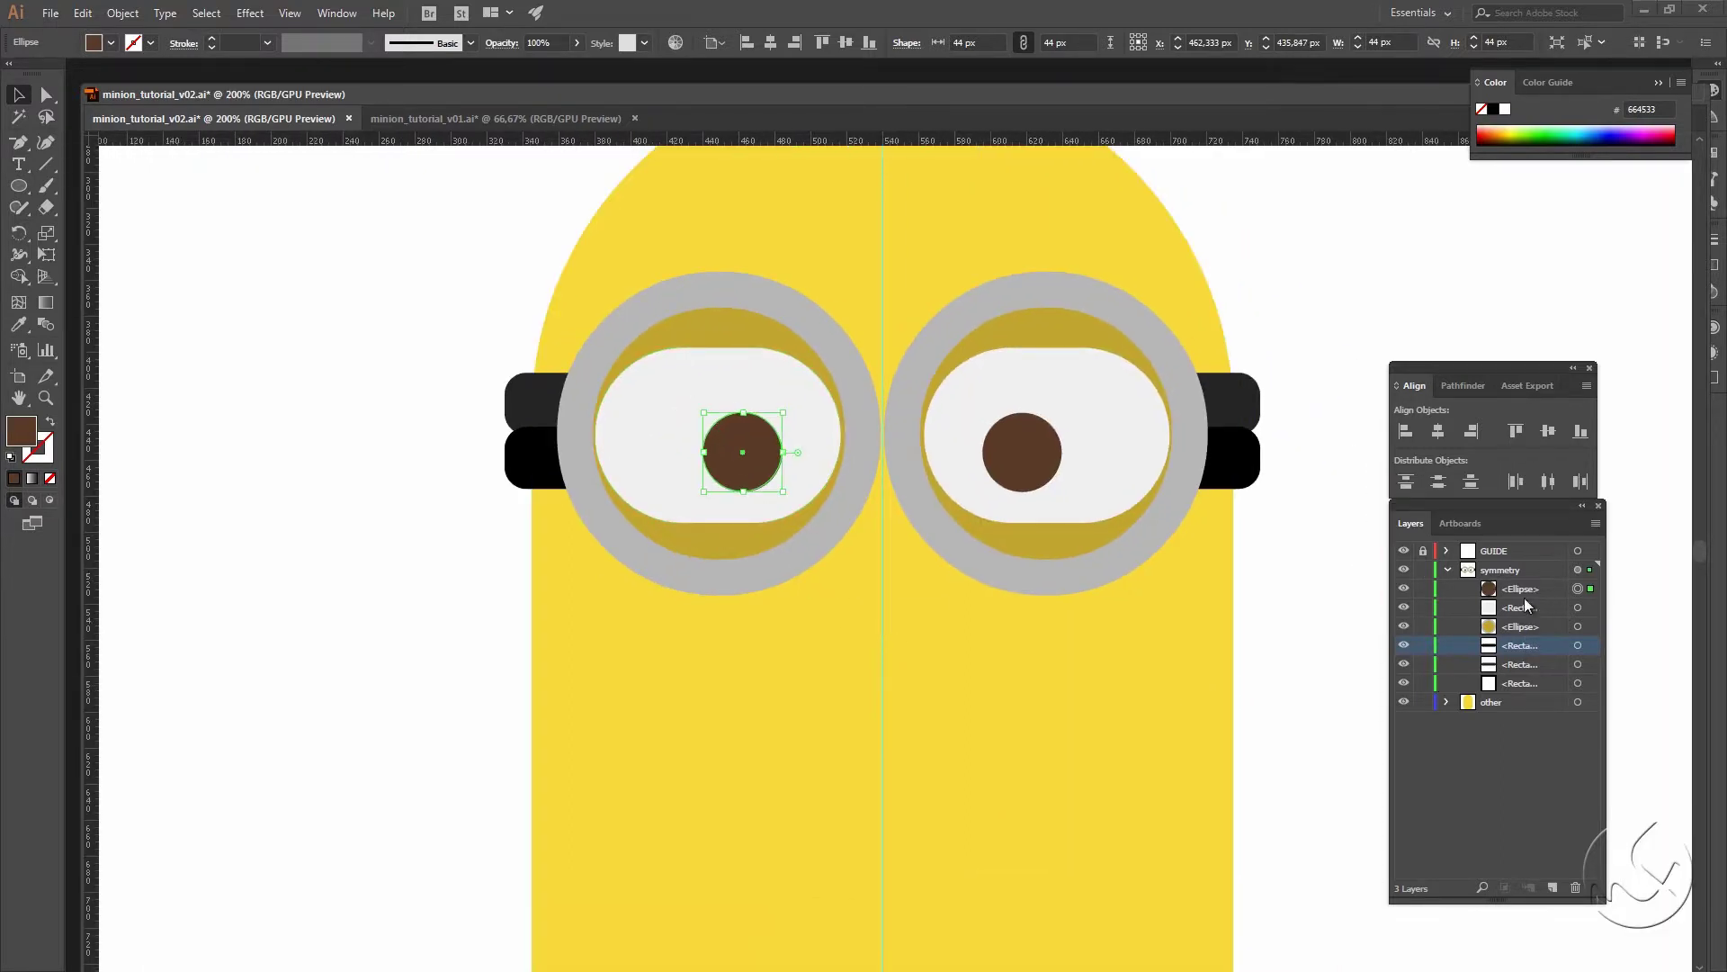
Step: Duplicate the pupil and shrink the copy from its centre to about 27.82 px
mouse_move(1527, 591)
left_mouse_down()
mouse_move(1574, 861)
mouse_move(1554, 888)
left_mouse_up()
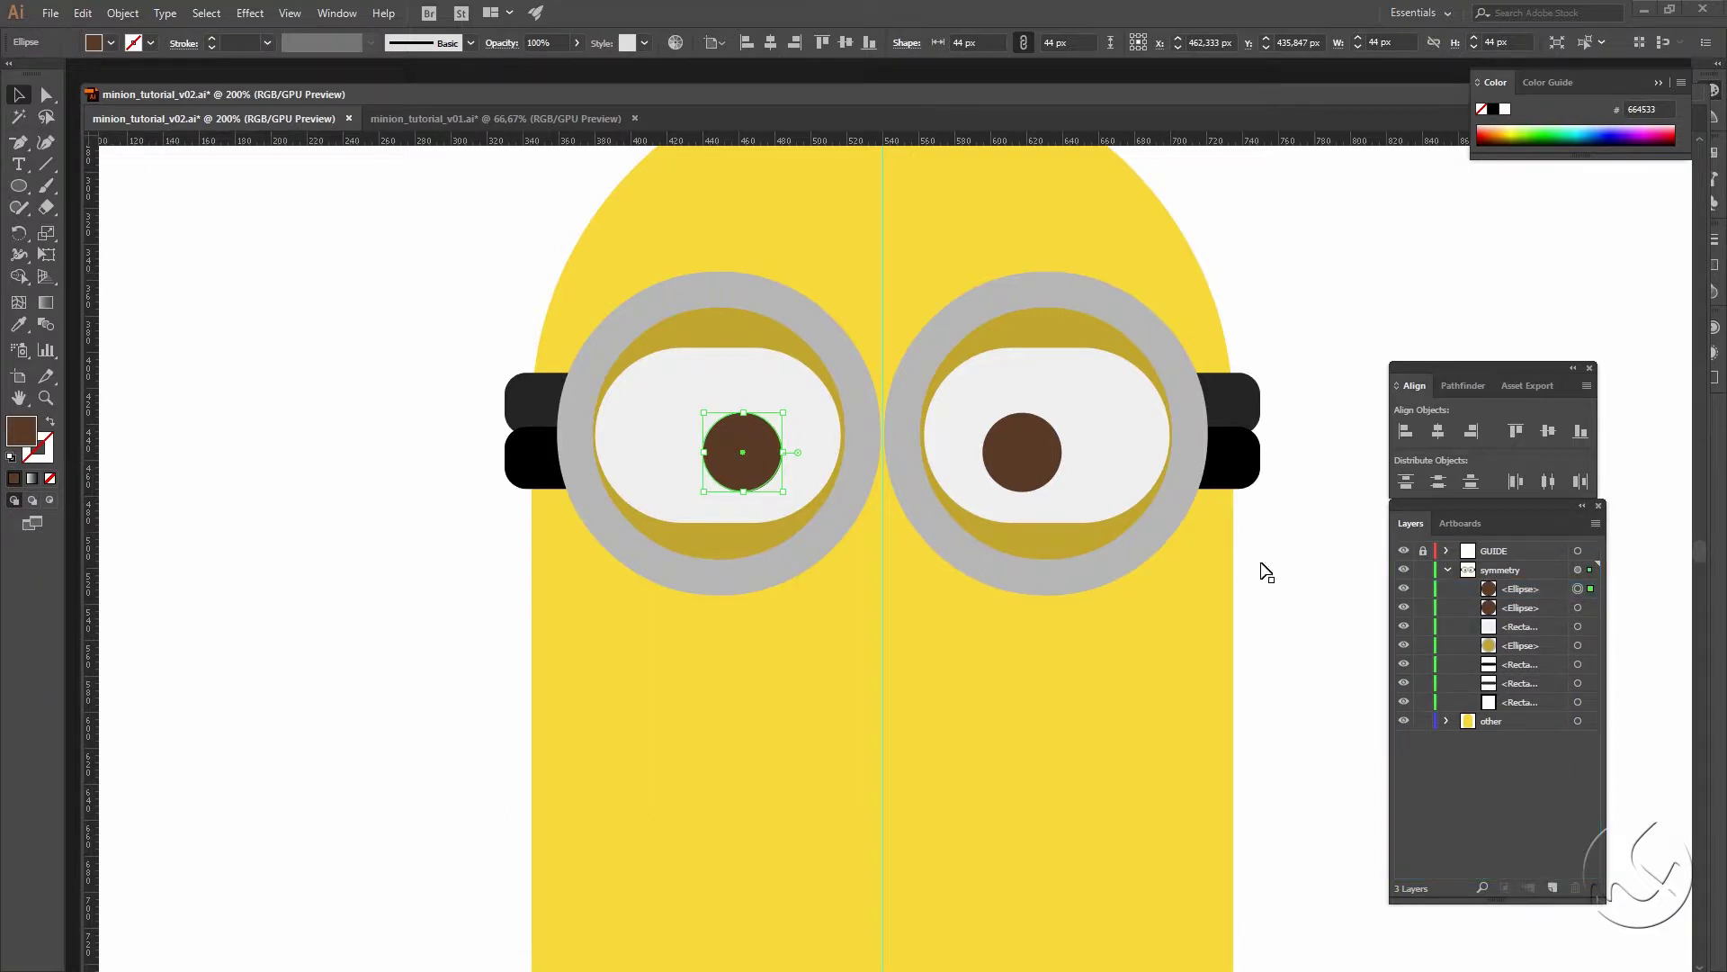
key("shift+alt")
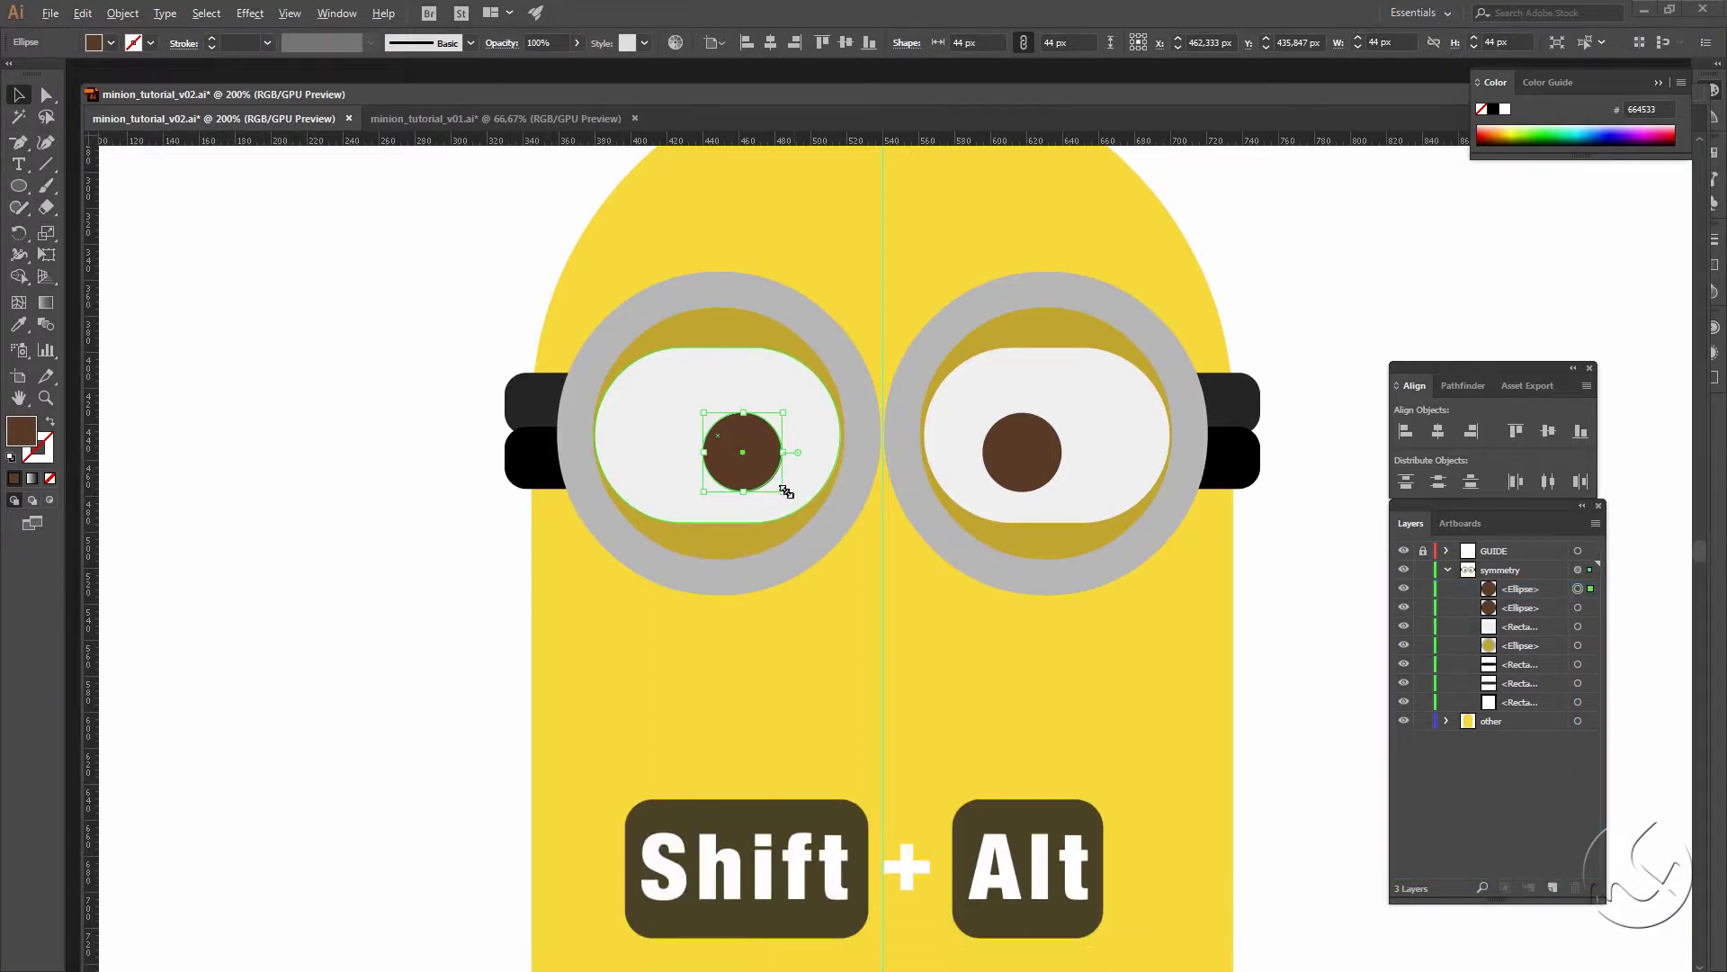
left_click_drag(786, 493, 769, 475)
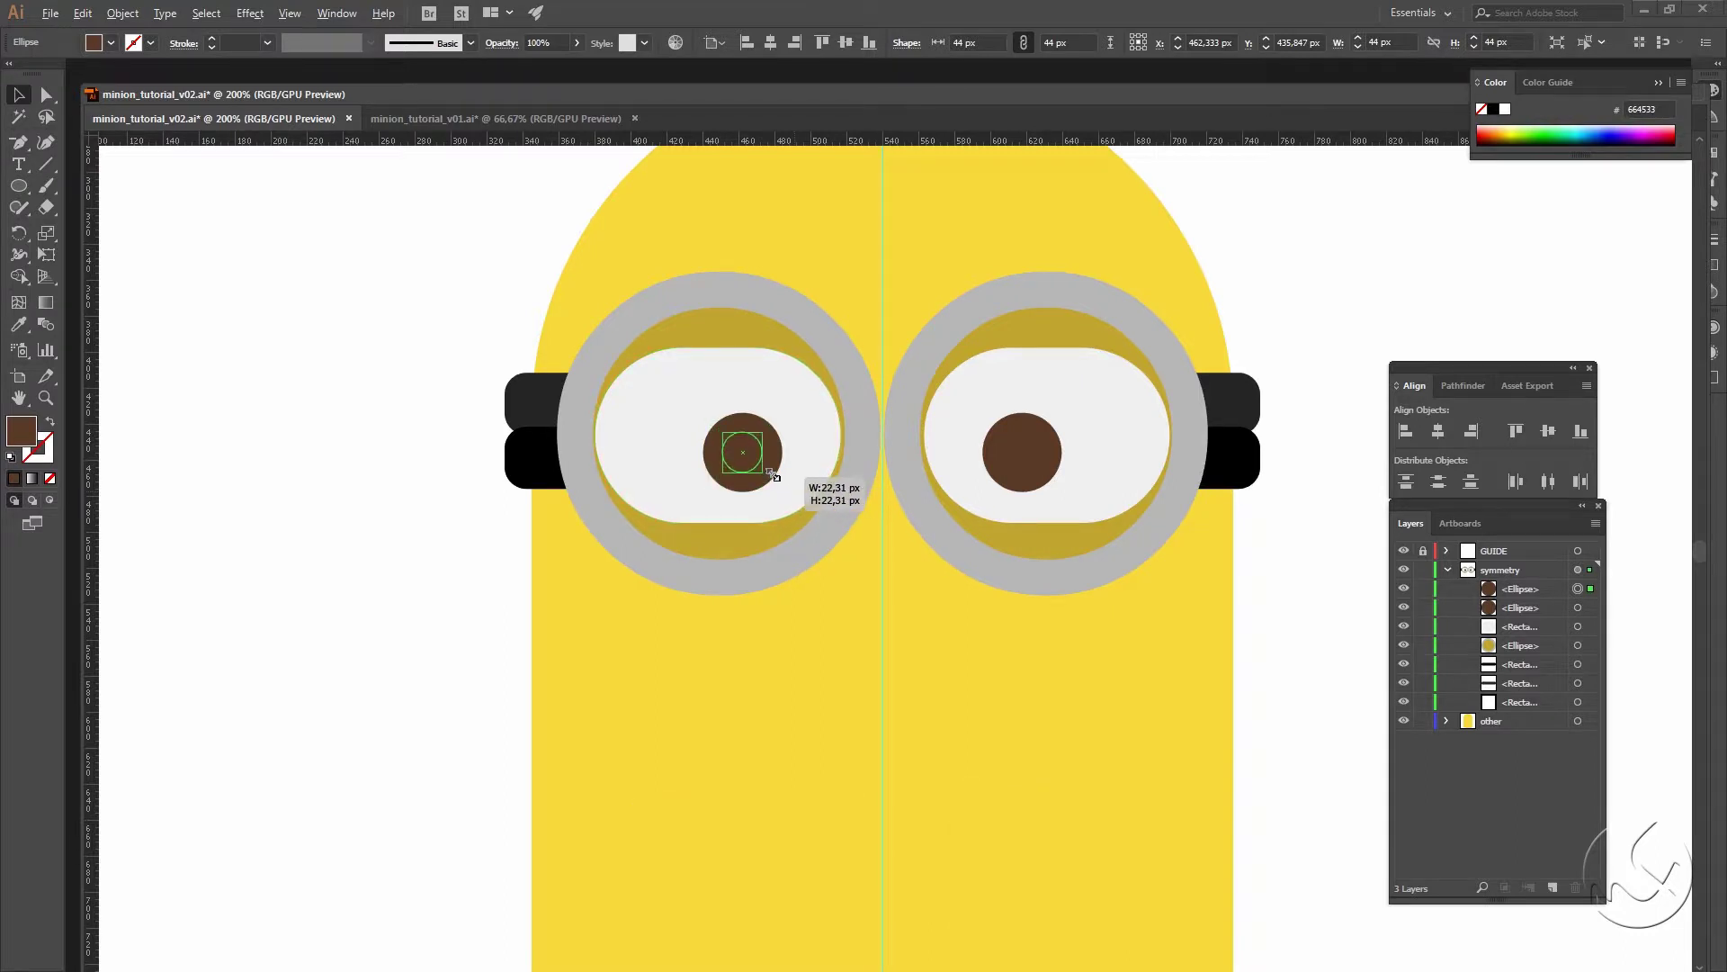
left_click_drag(769, 474, 775, 488)
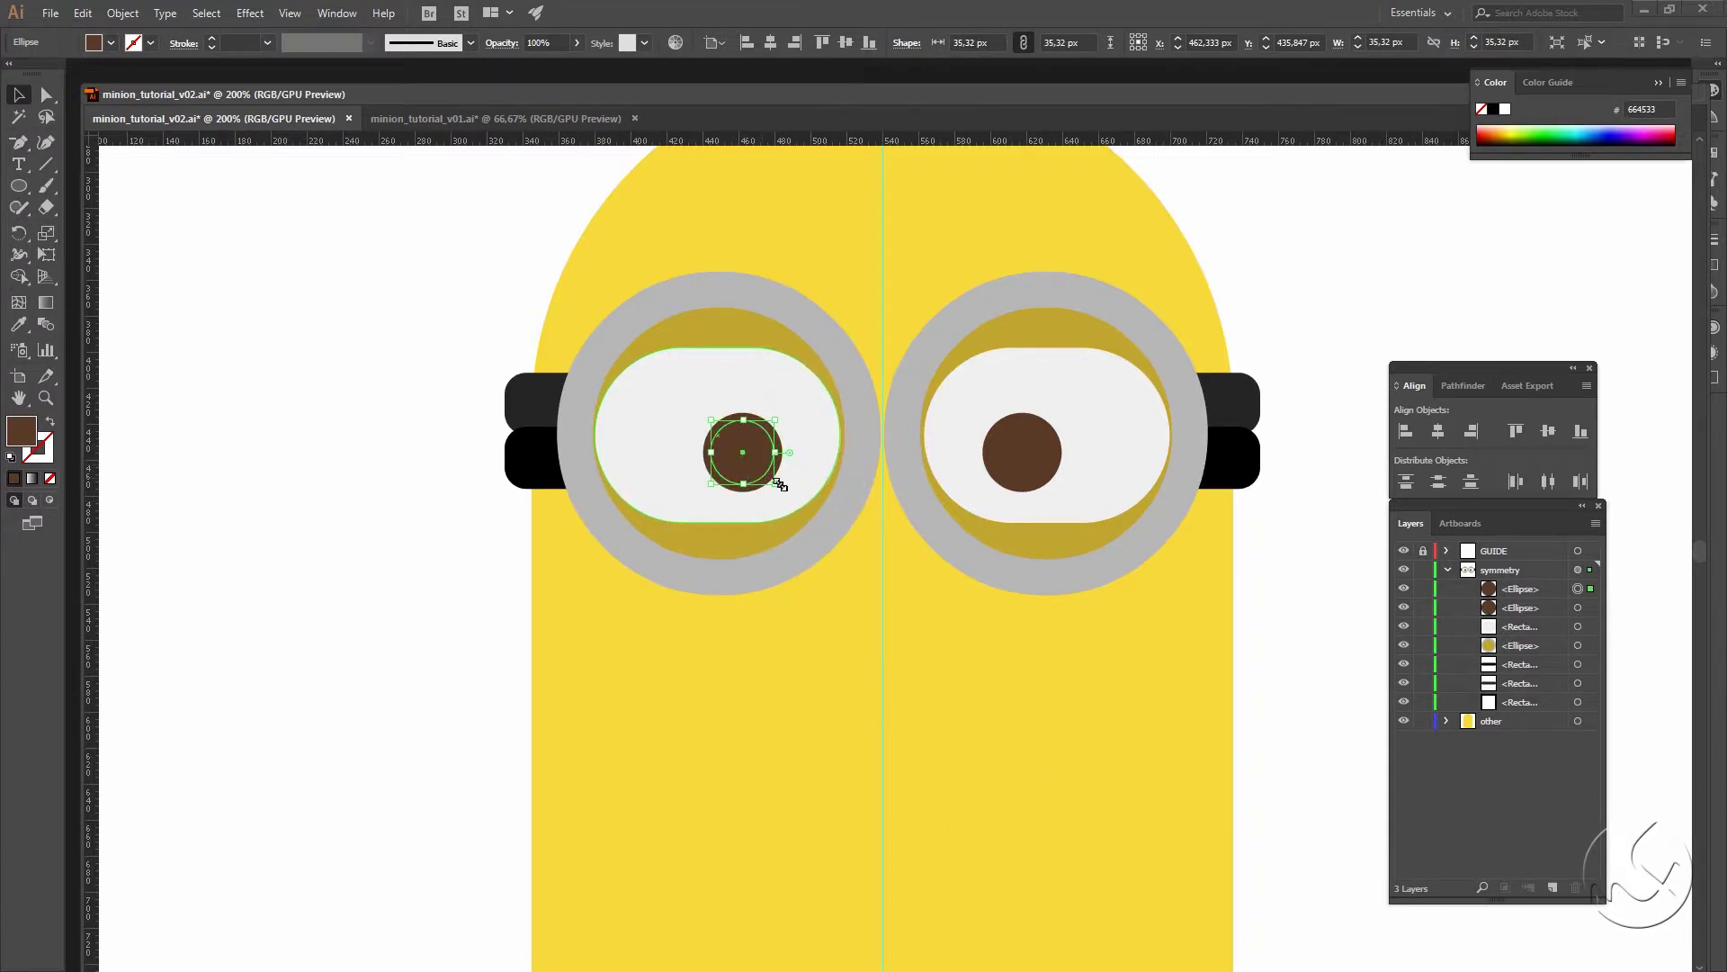
left_click_drag(780, 486, 771, 498)
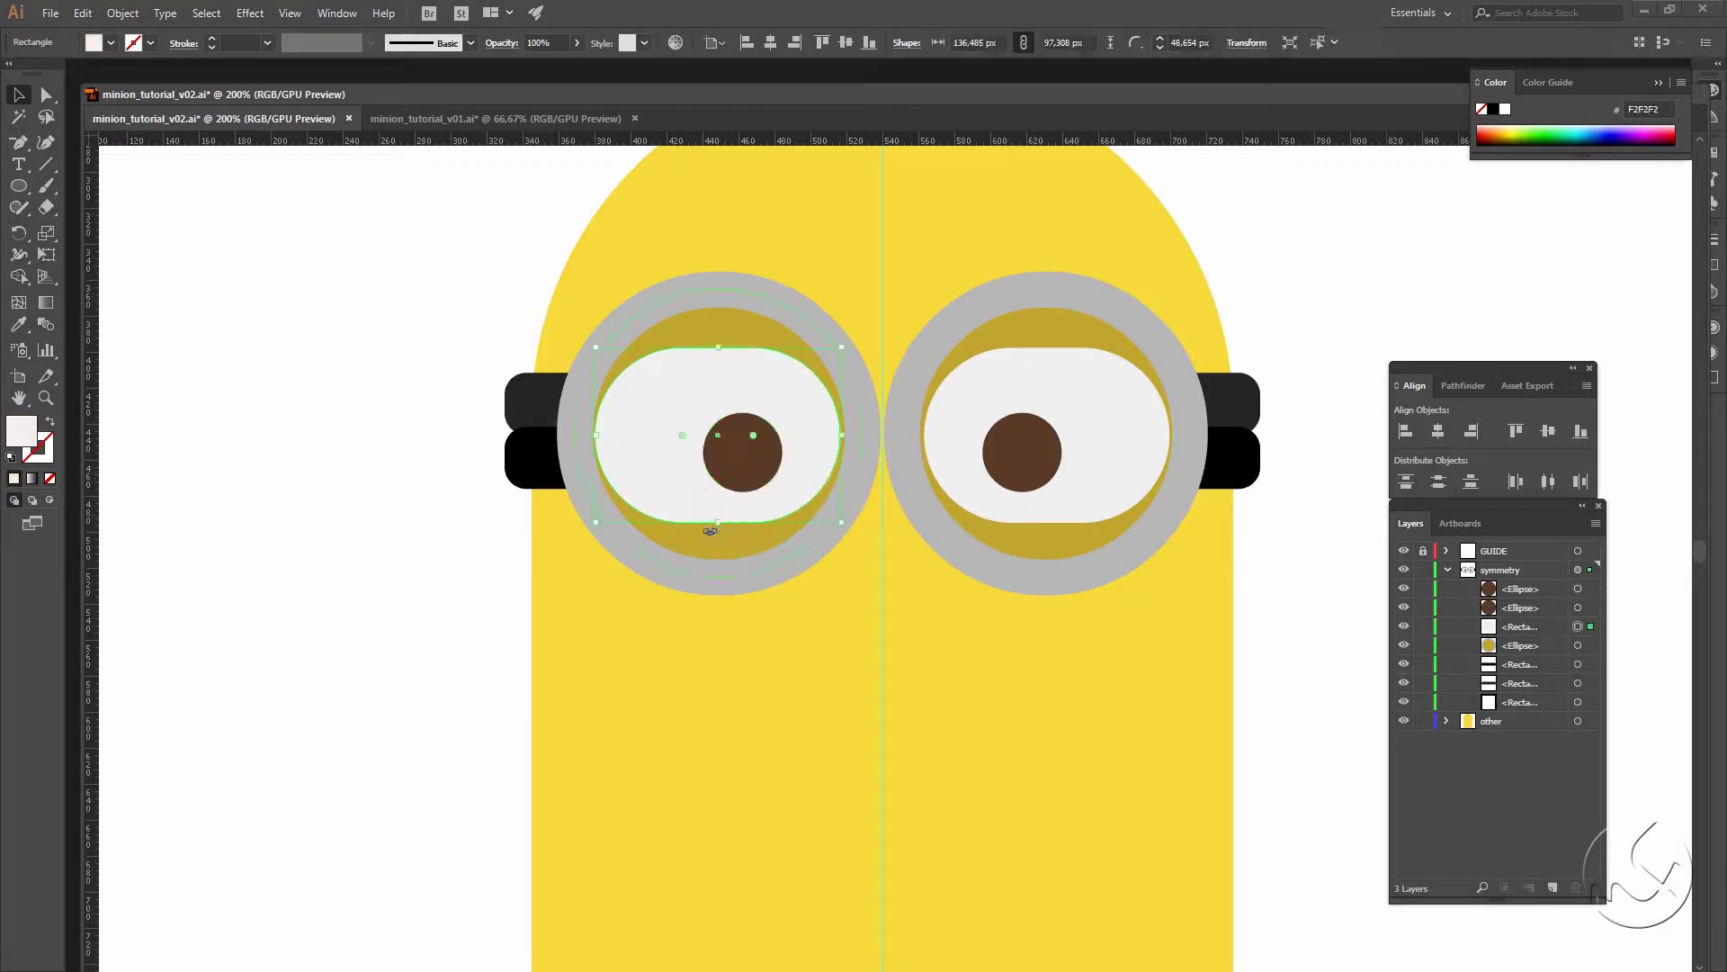
left_click(737, 527)
left_click(743, 459)
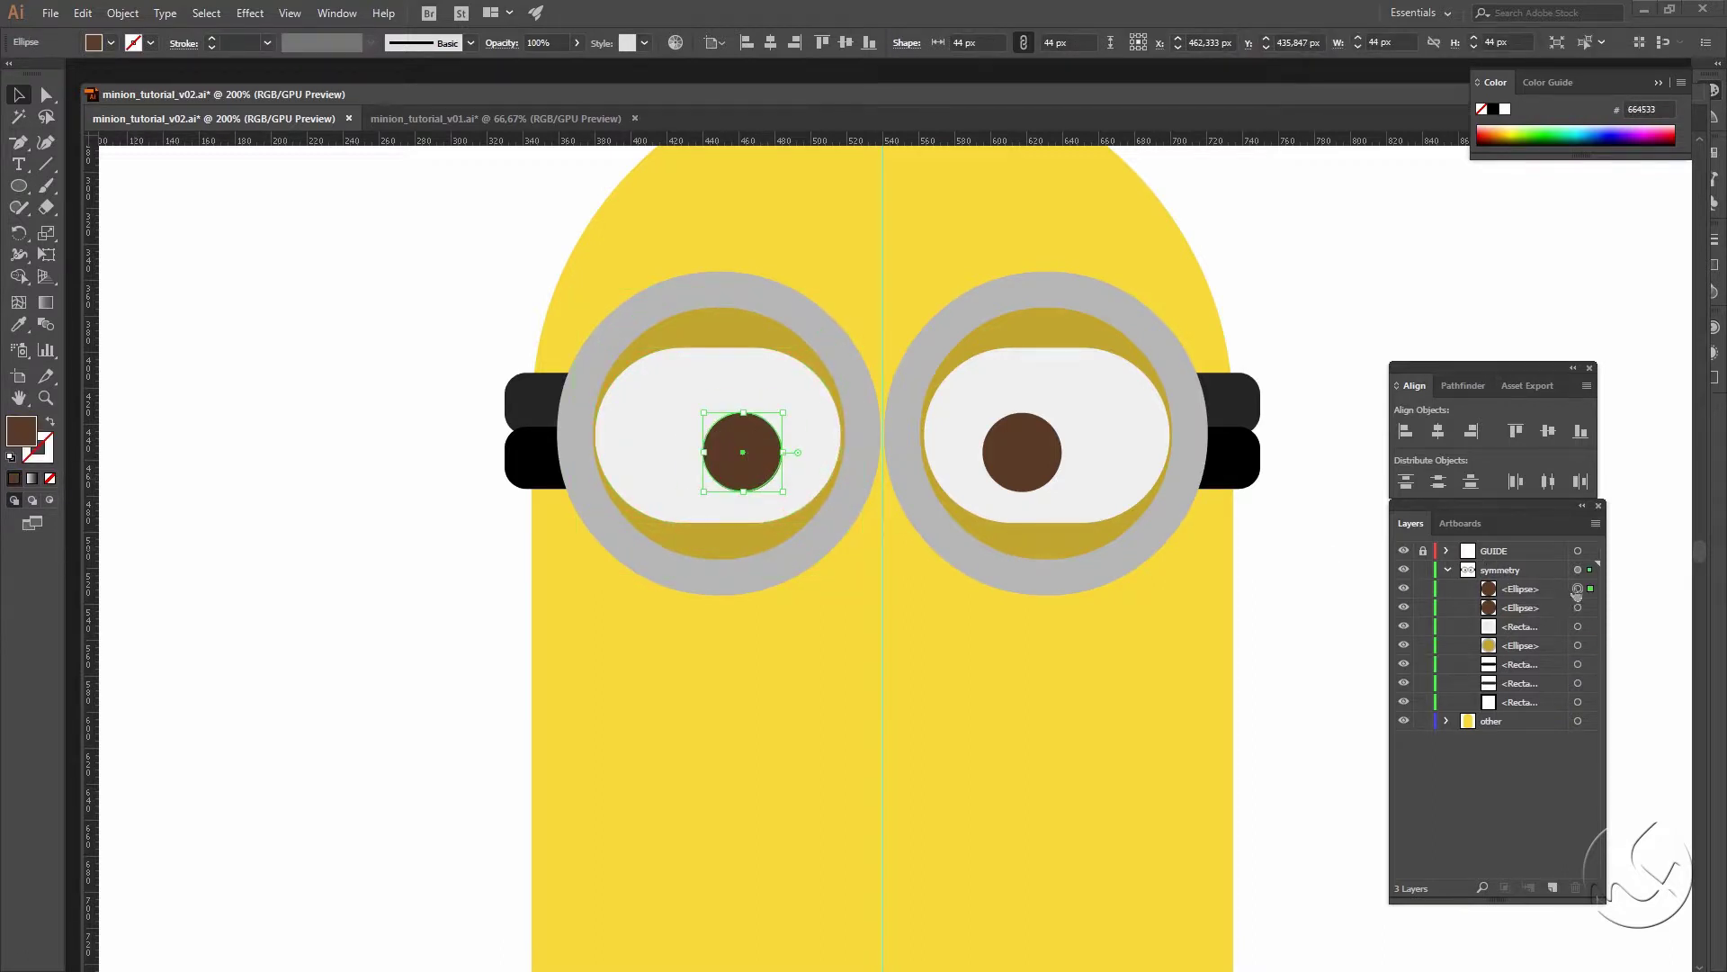
left_click_drag(783, 491, 768, 478)
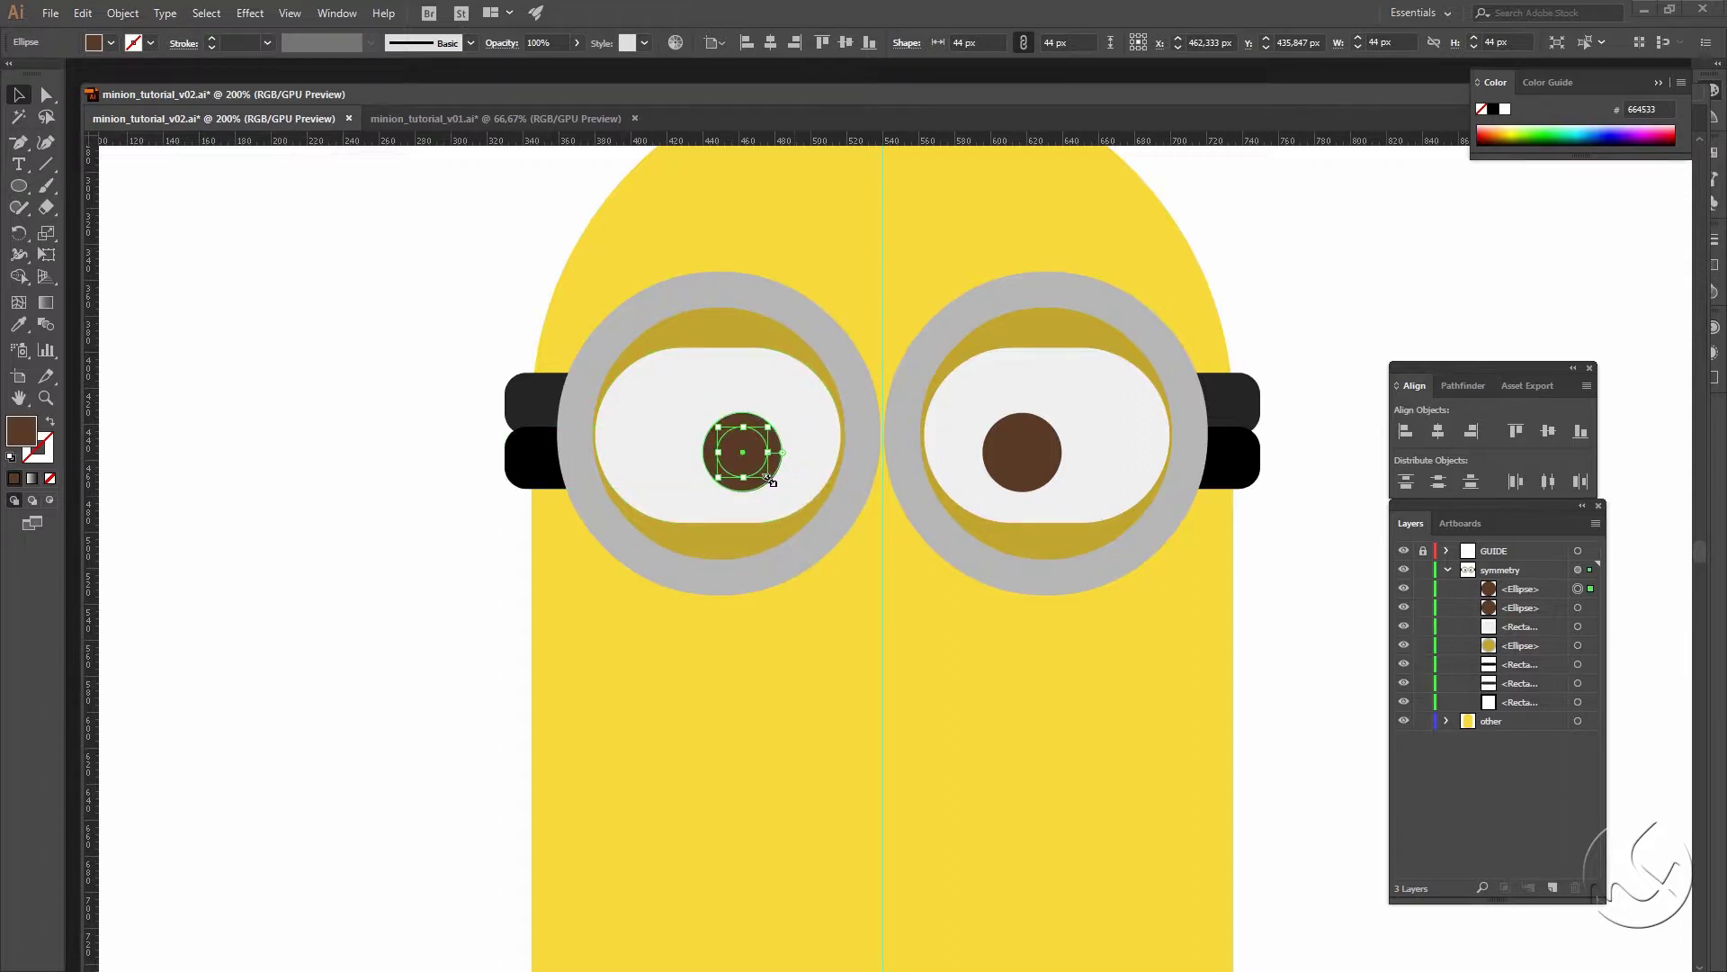
Step: Fill the smaller pupil copy with black 000000
double_click(22, 433)
type("000000")
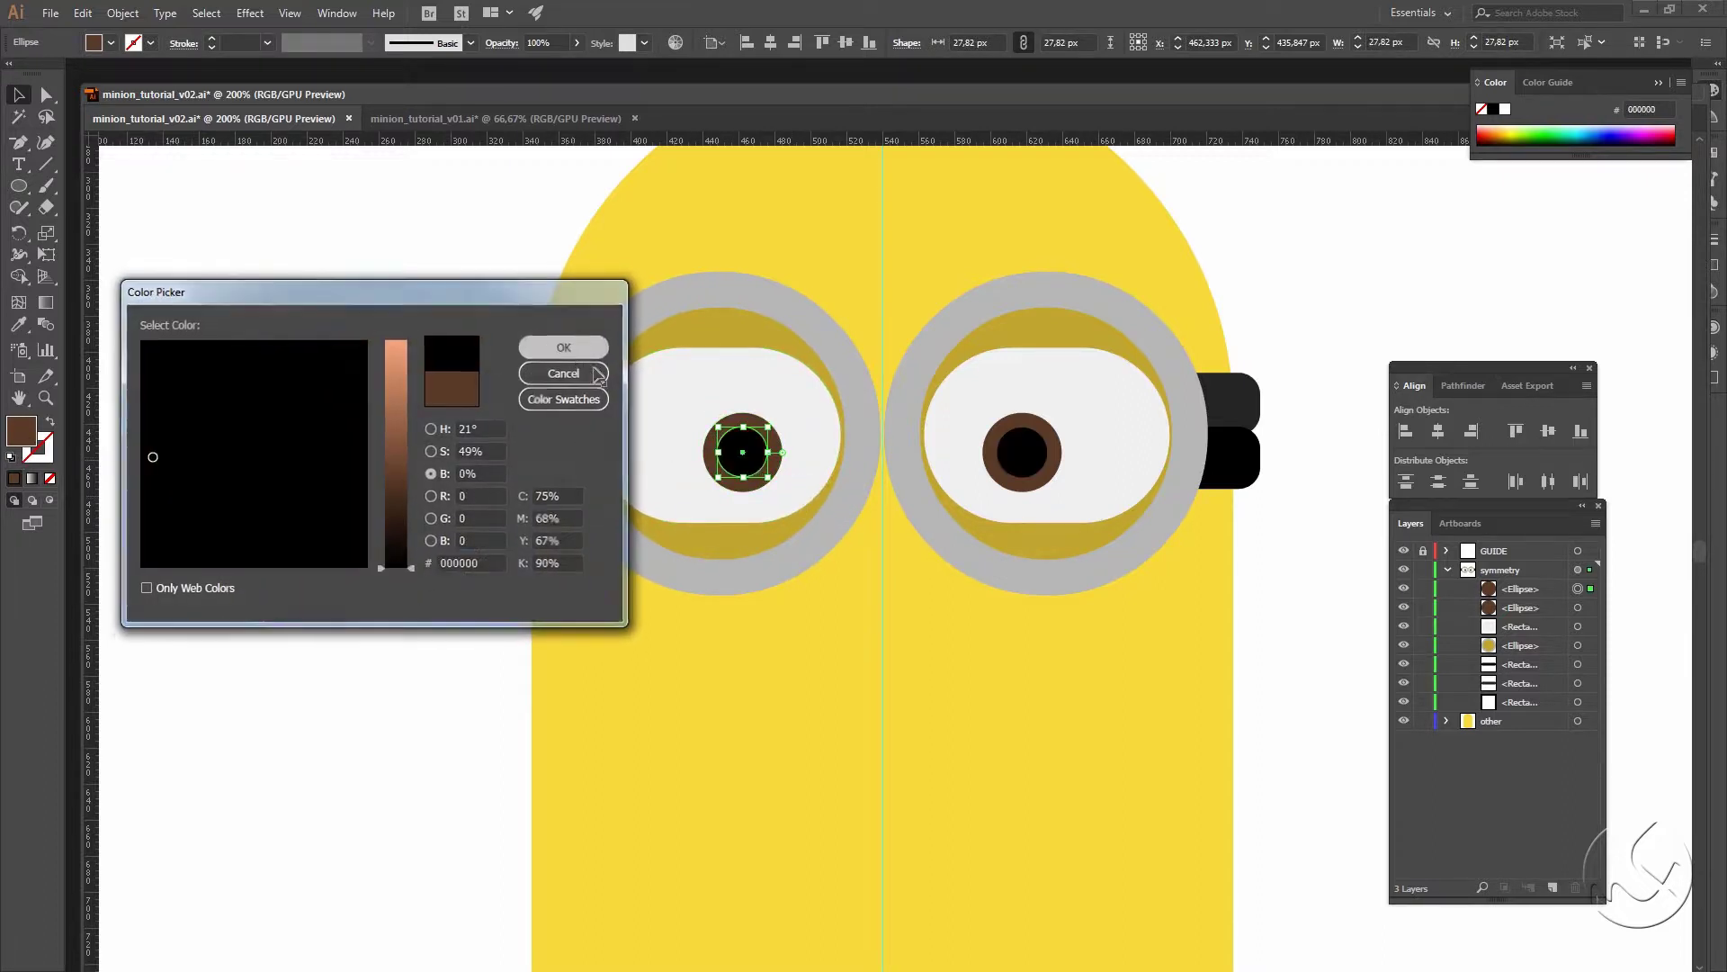
key("Return")
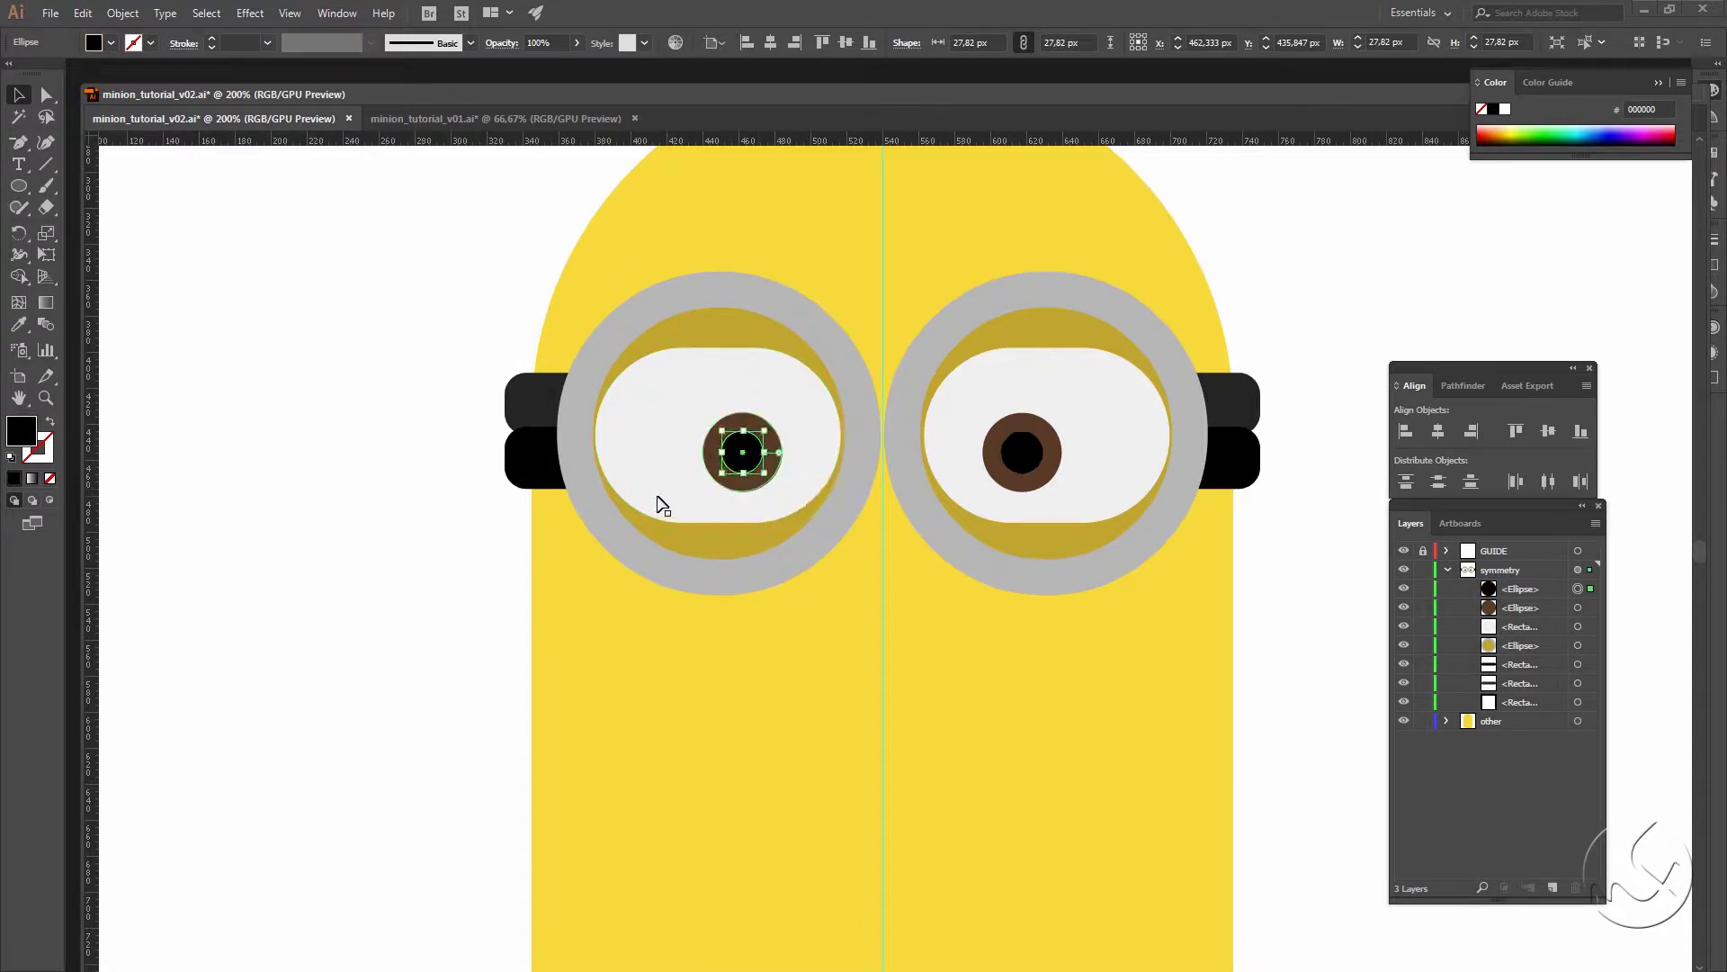
key("ctrl+shift+a")
Step: Duplicate the black pupil, shrink the copy into a small highlight and nudge it down
left_click(754, 467)
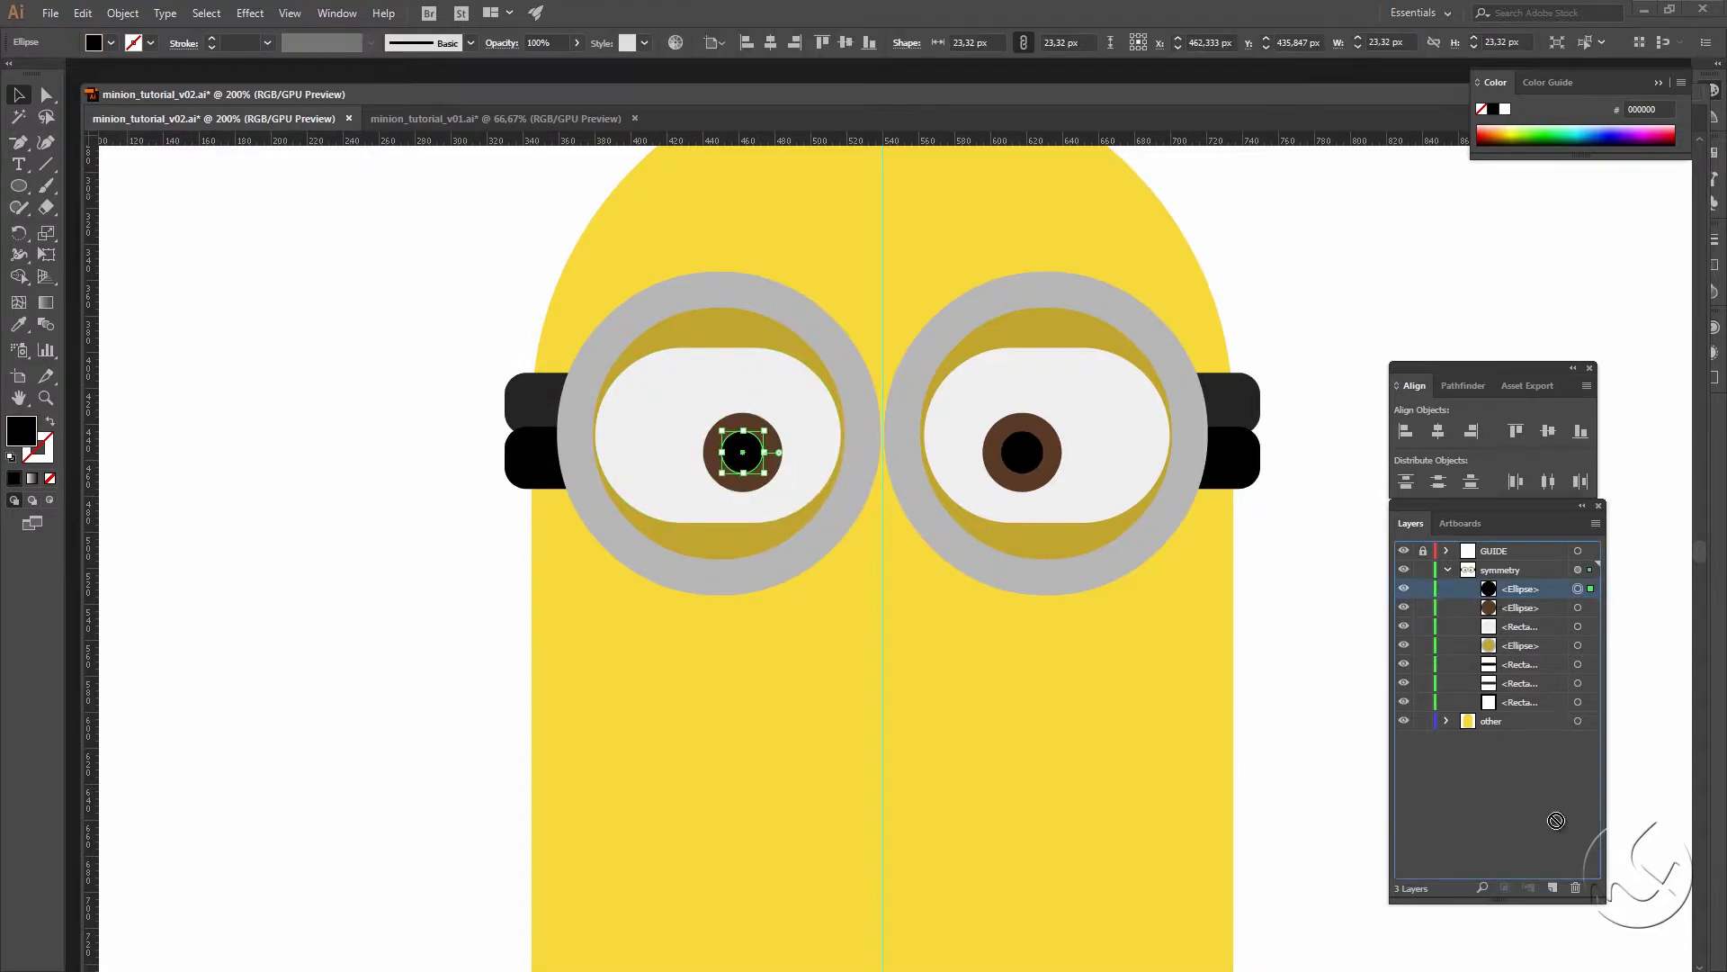
left_click_drag(1553, 889, 1553, 889)
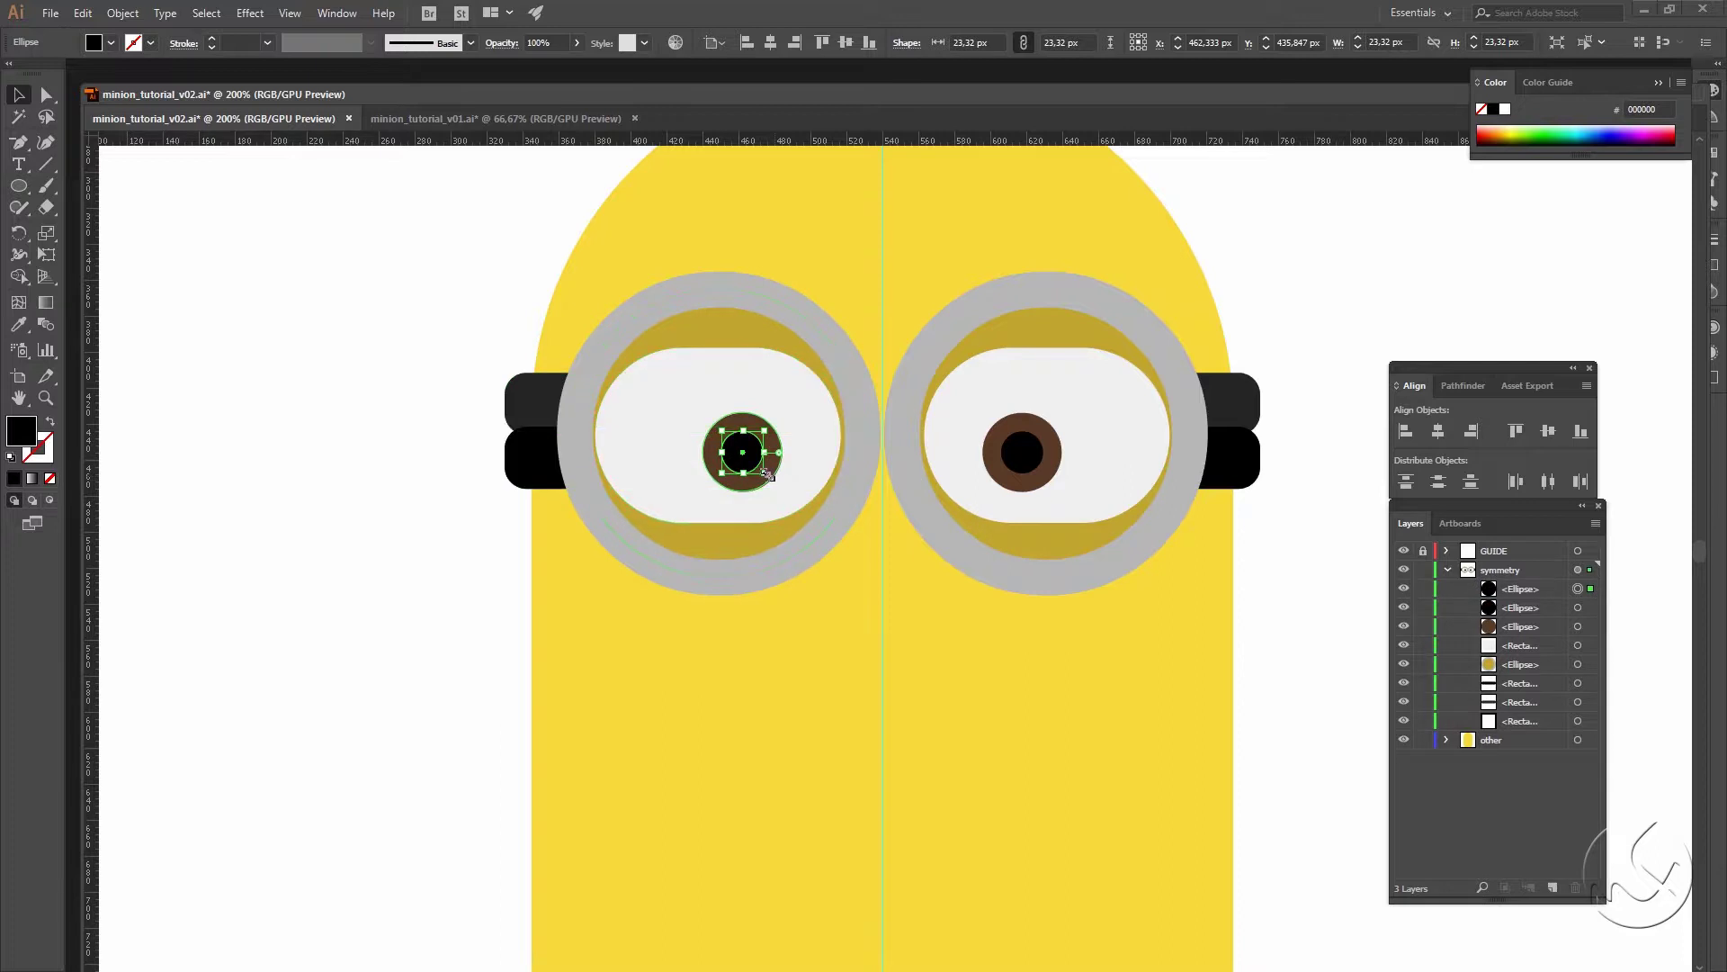
left_click_drag(763, 474, 780, 471)
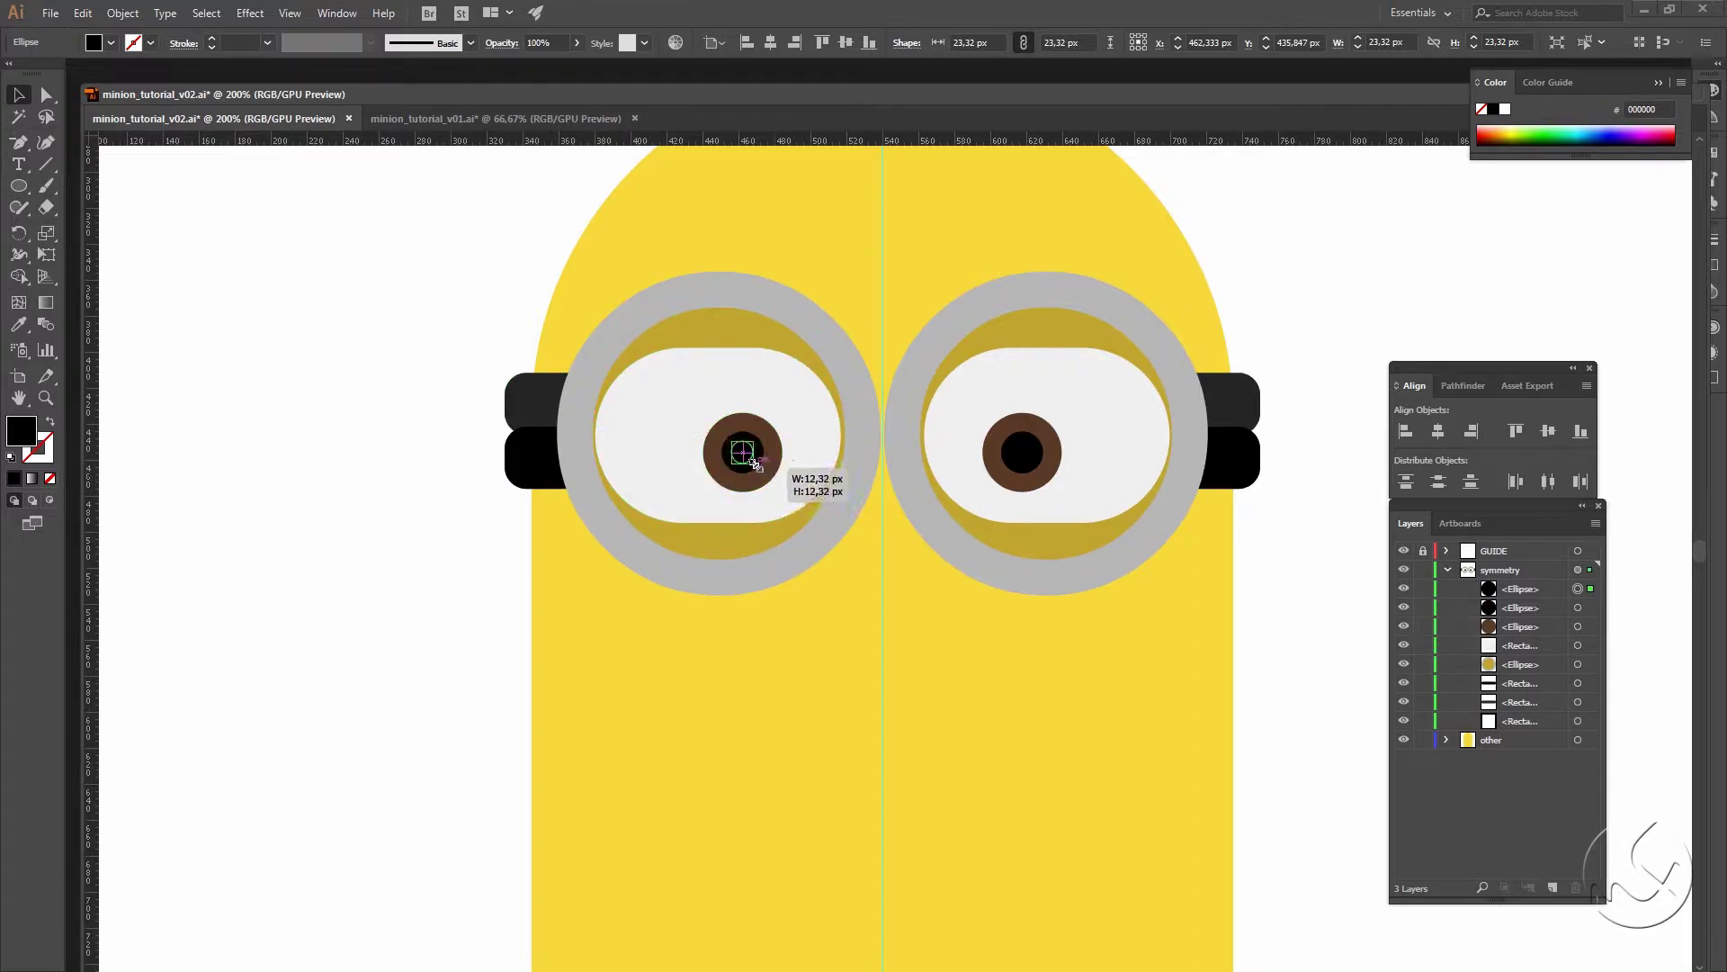
key("Down")
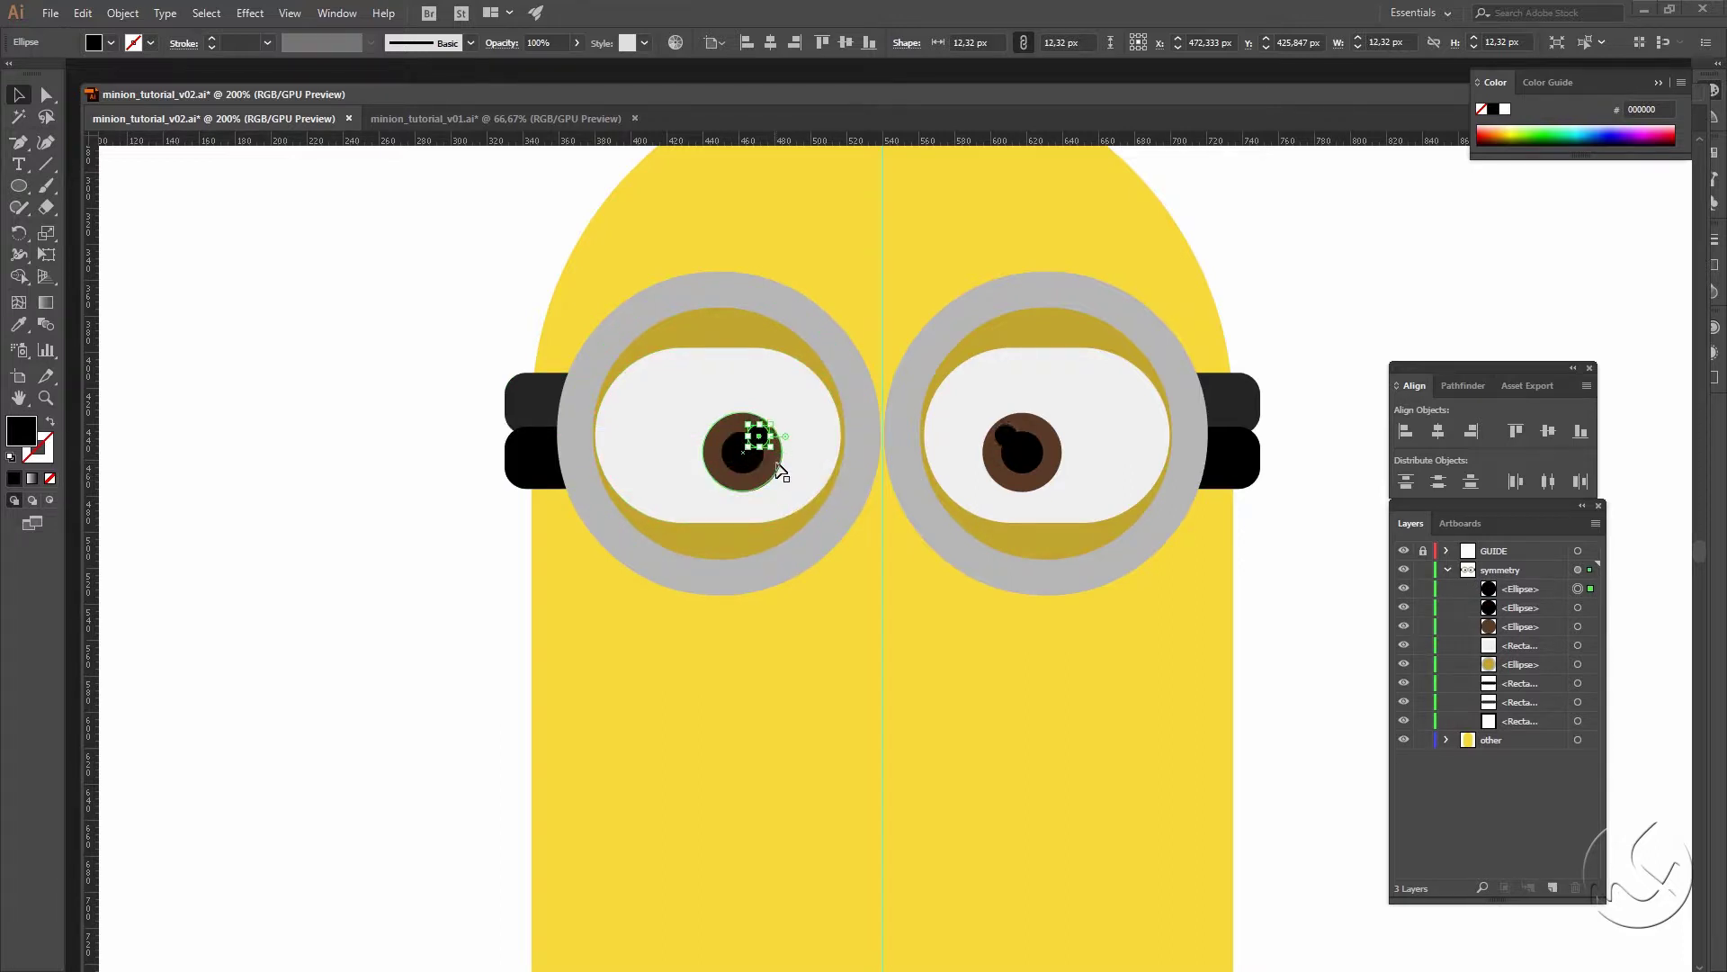
key("Down")
Step: Colour the highlight with the eye-white light grey F2F2F2 using the Eyedropper
left_click(17, 327)
left_click(701, 377)
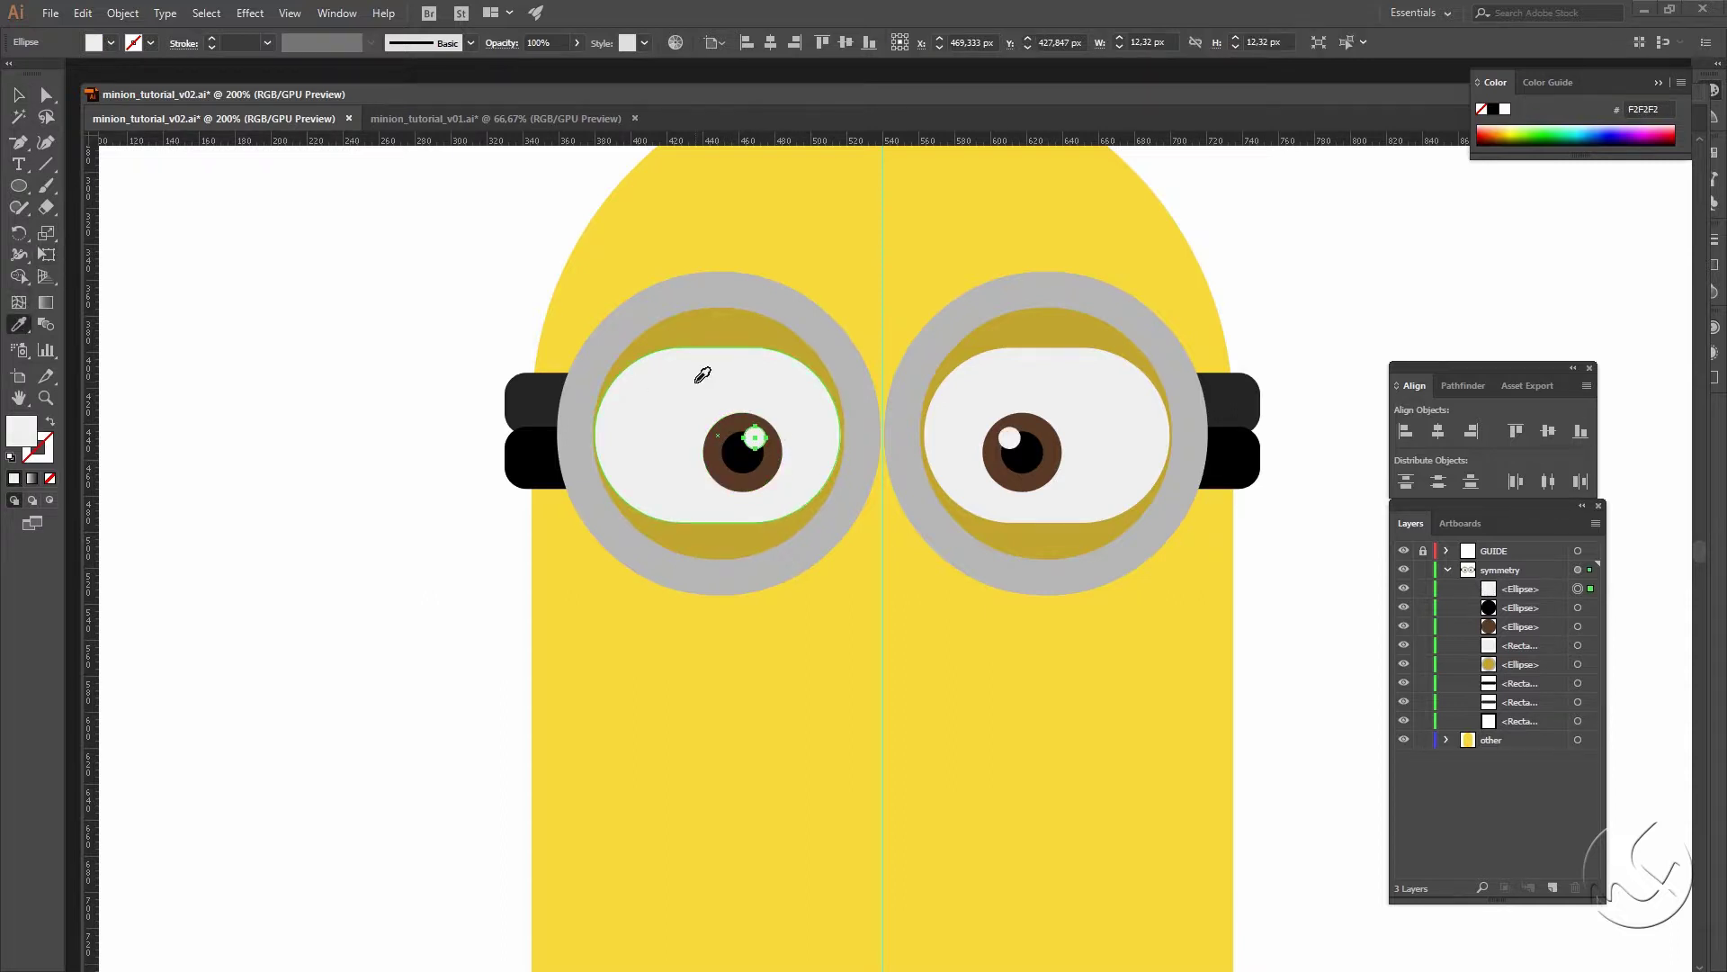
key("v")
left_click(441, 349)
Step: Draw the overall bib rectangle from the centre line across the lower body
key("ctrl+minus")
key("ctrl+minus")
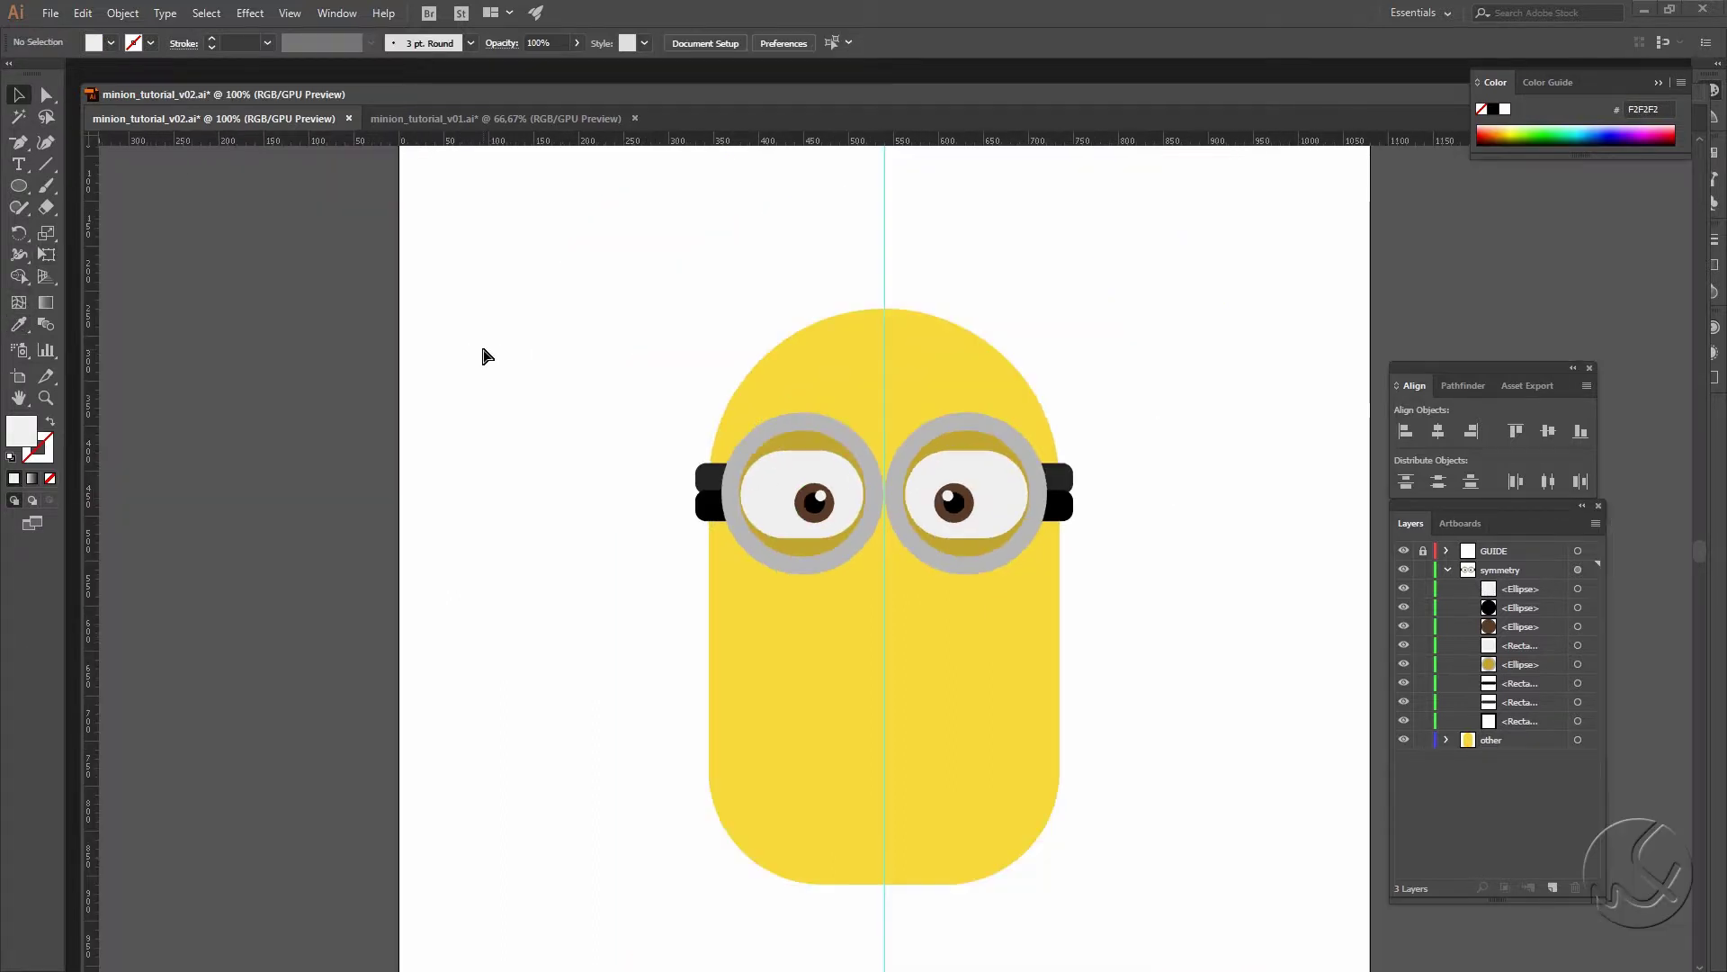
key("ctrl+minus")
key("ctrl+plus")
key("ctrl+plus")
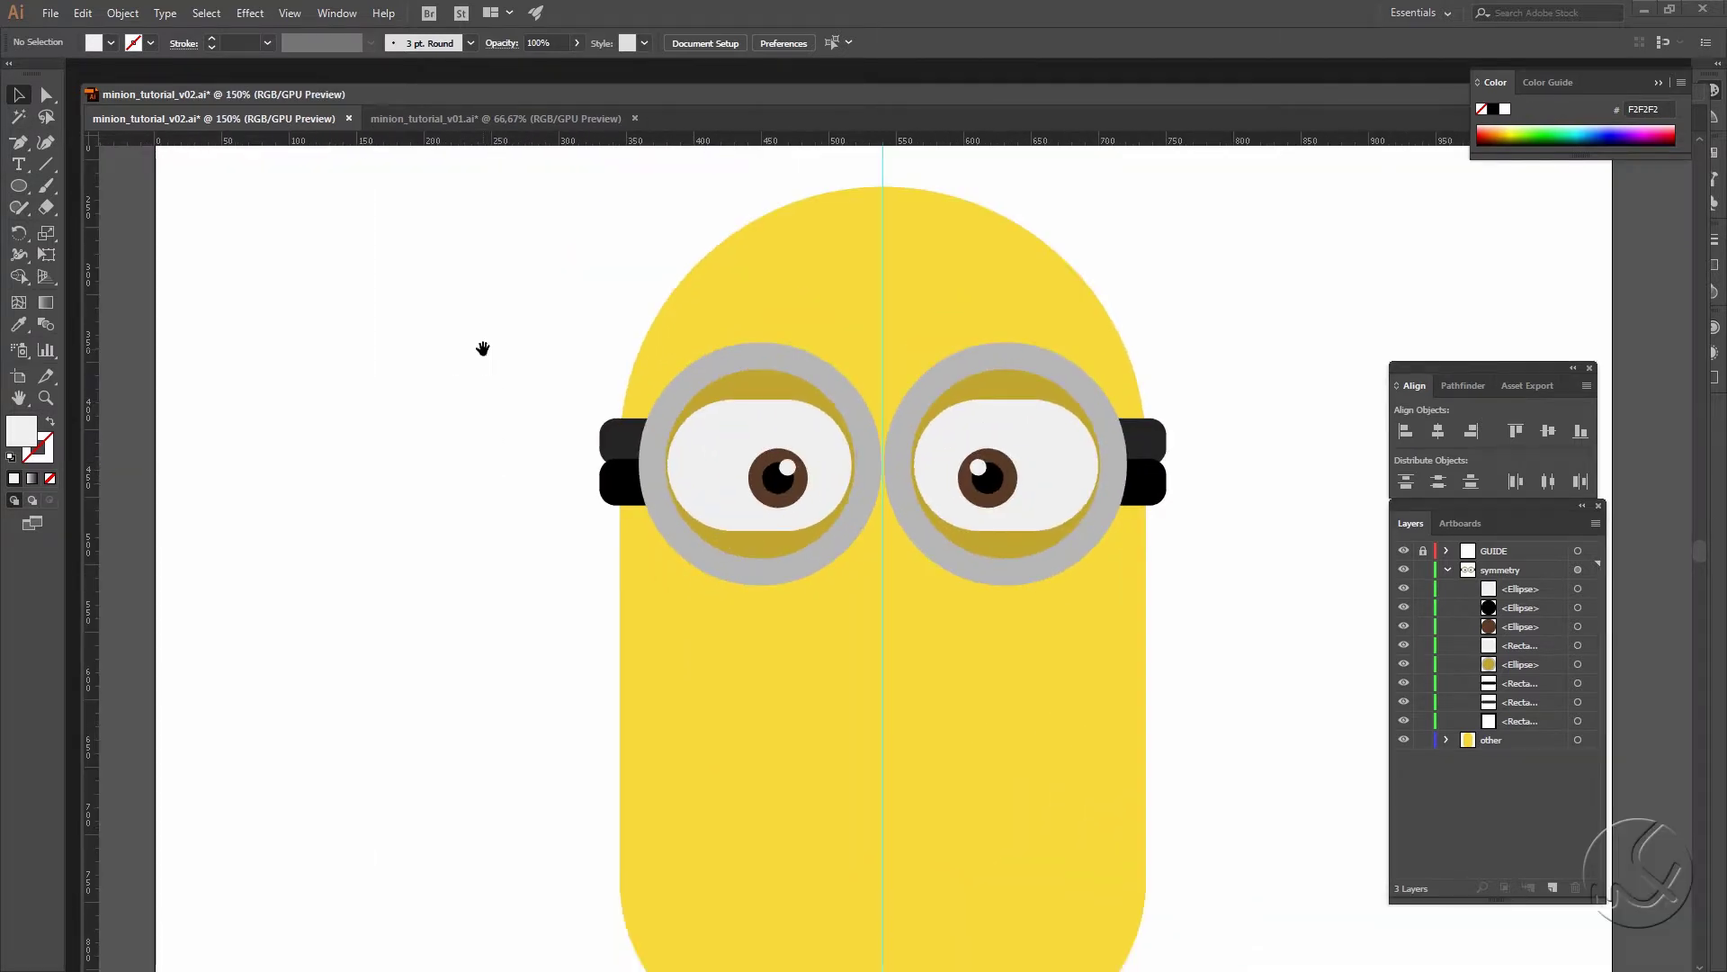
key("ctrl+minus")
left_click_drag(705, 452, 652, 337)
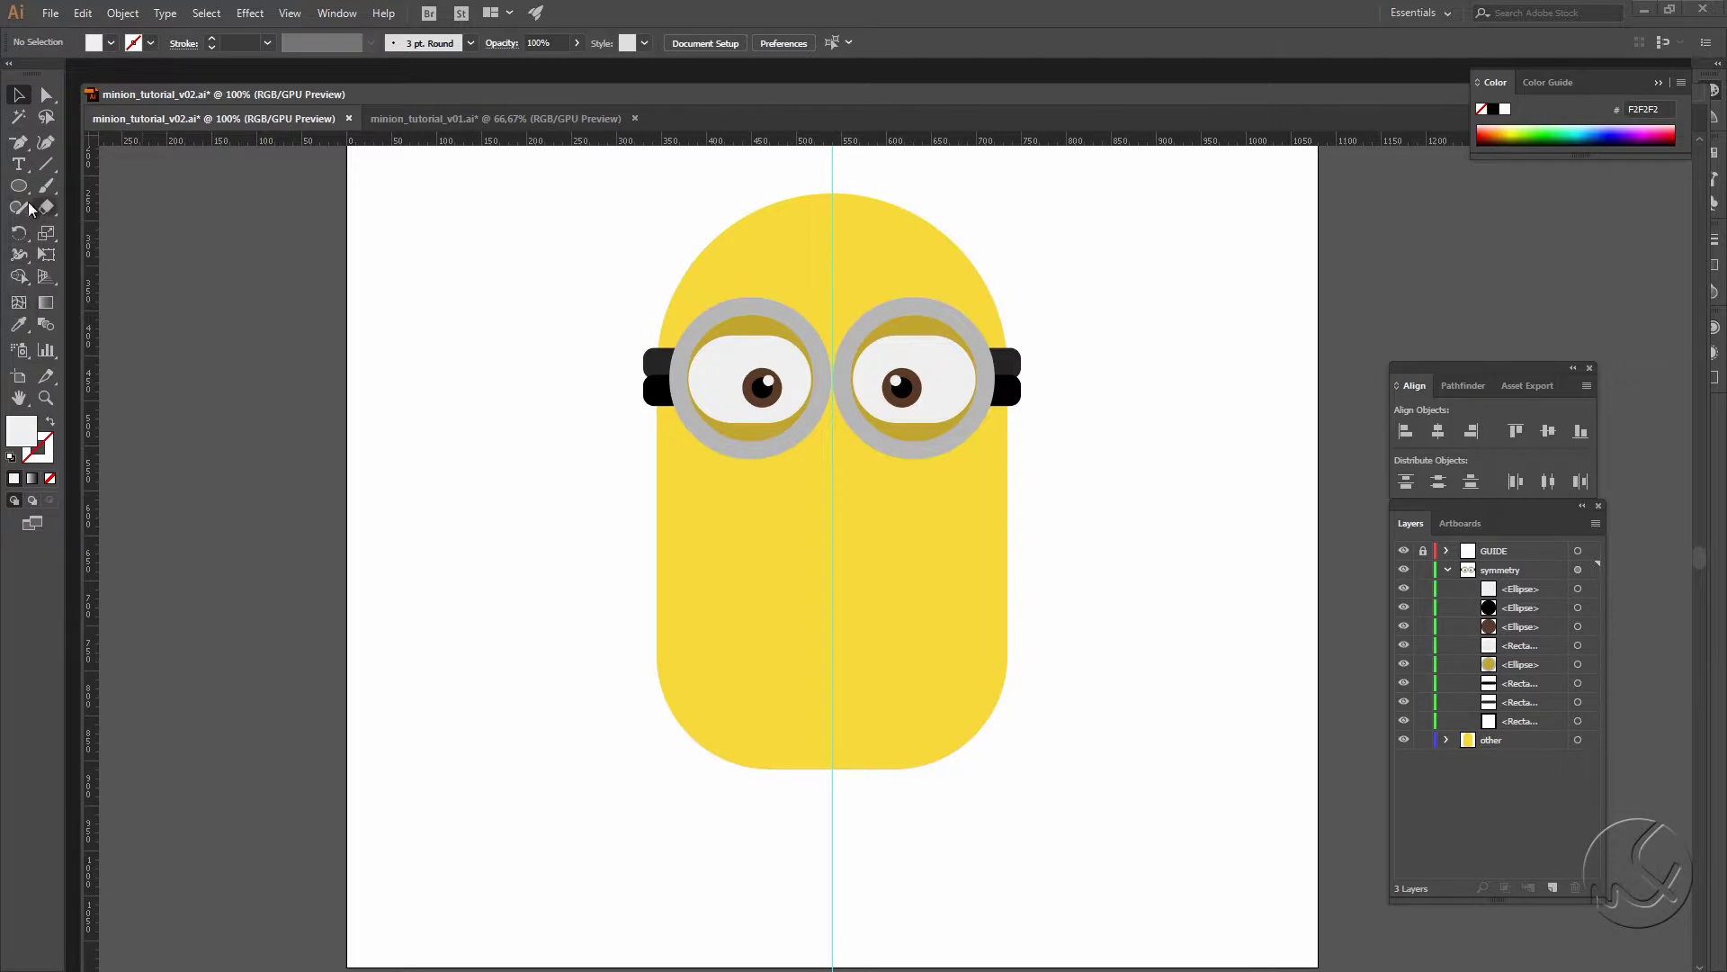
mouse_move(18, 185)
left_mouse_down()
mouse_move(156, 236)
mouse_move(148, 186)
left_mouse_up()
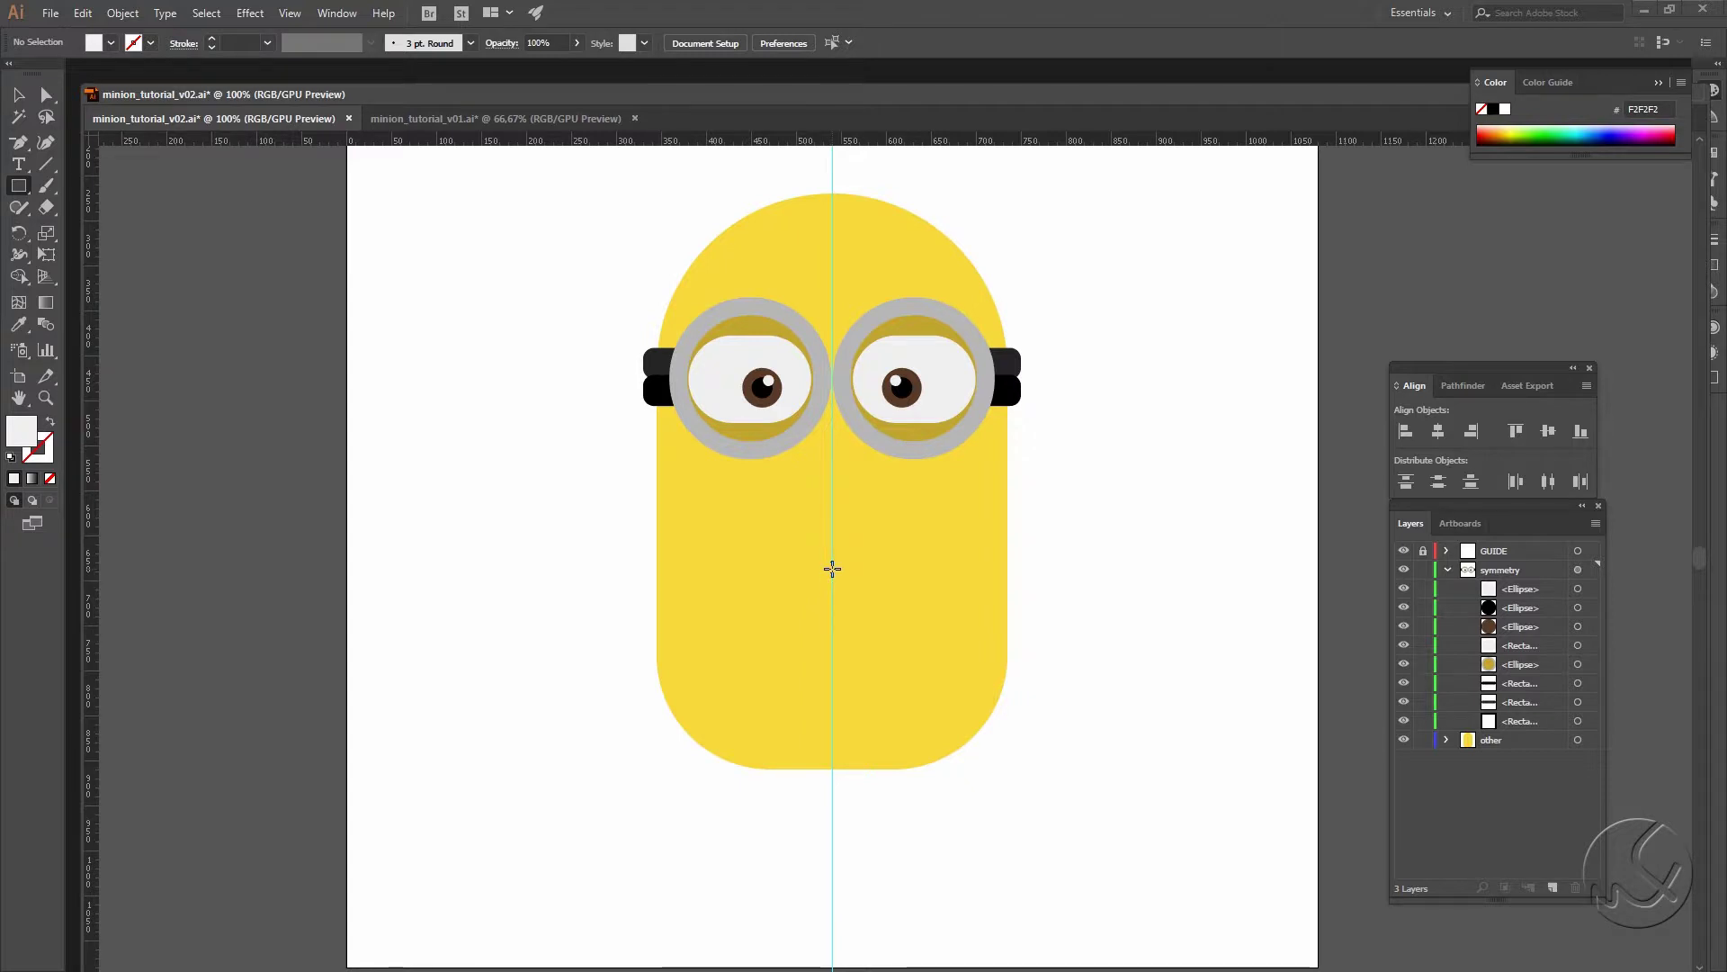
left_click_drag(833, 569, 717, 668)
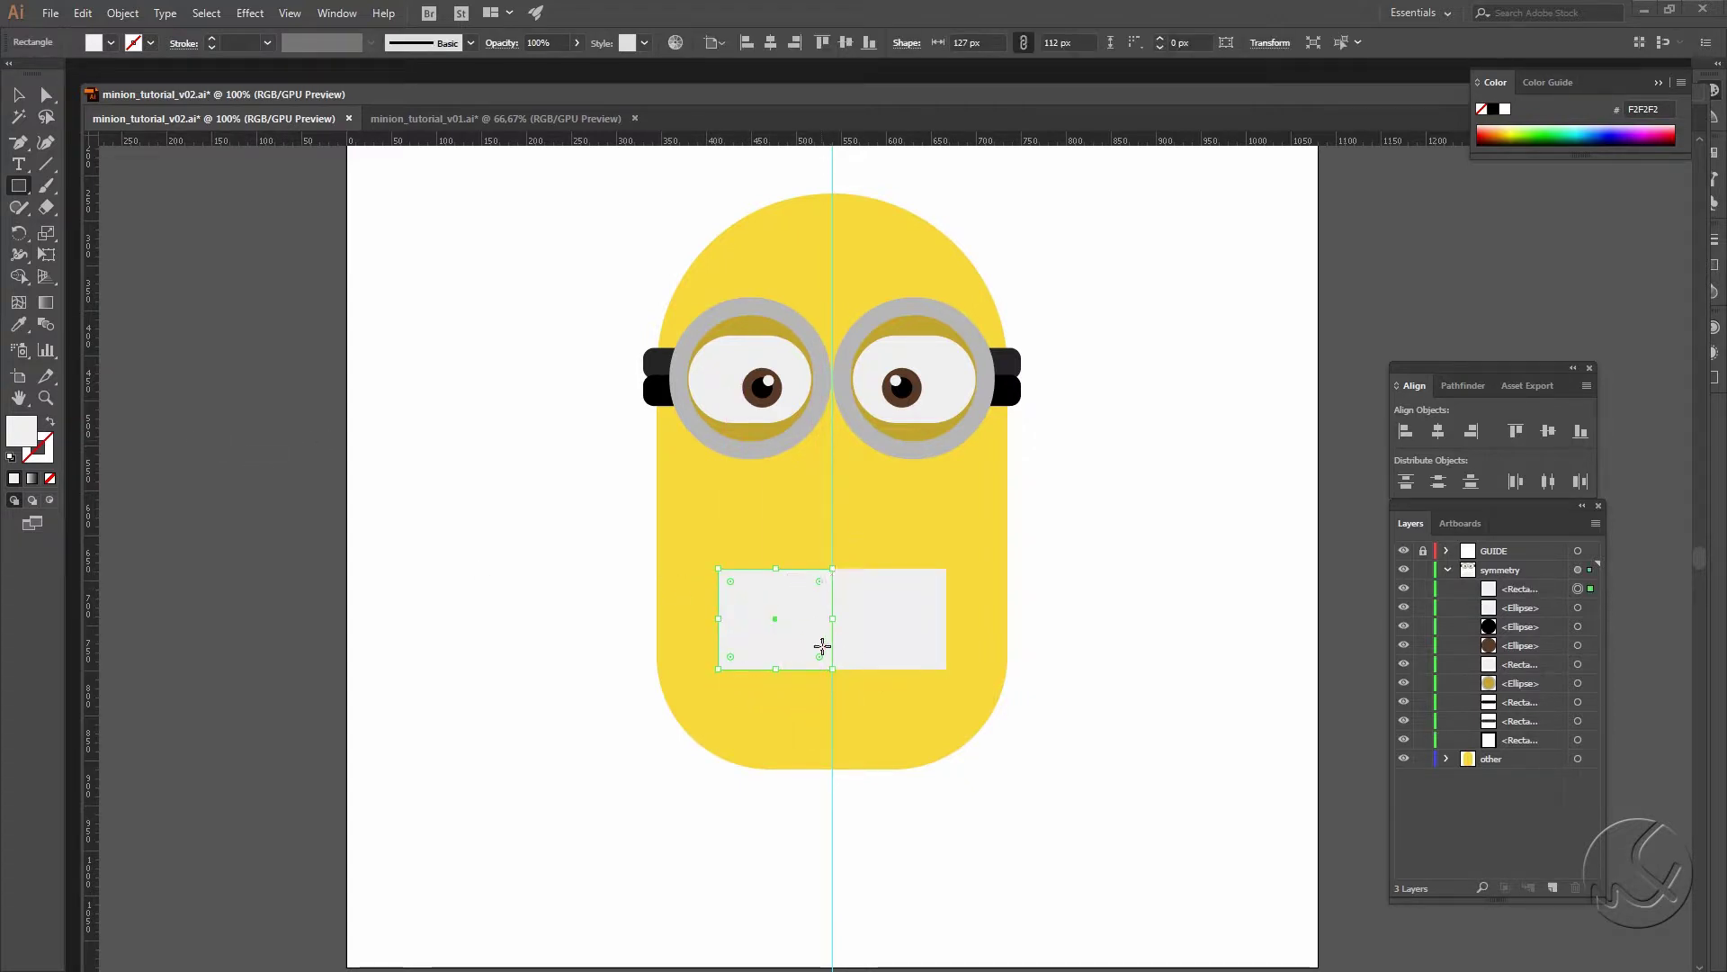
Step: Set the bib fill to dark blue with H 210, S 65, B 50
double_click(32, 434)
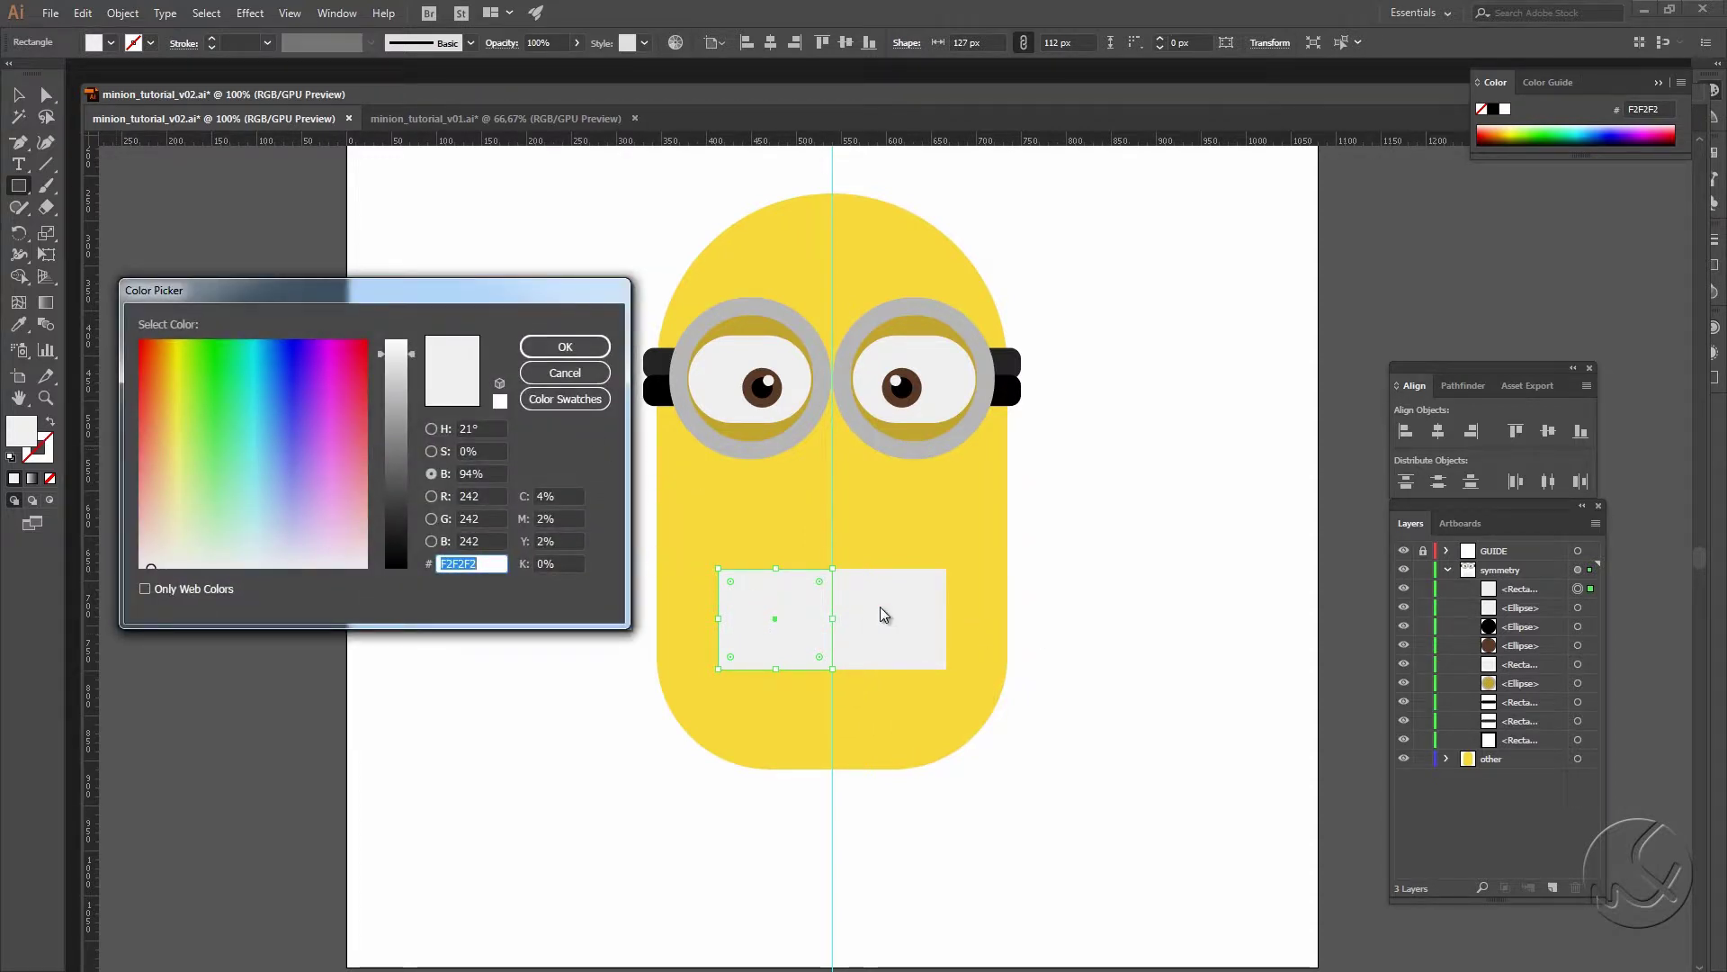
left_click(465, 427)
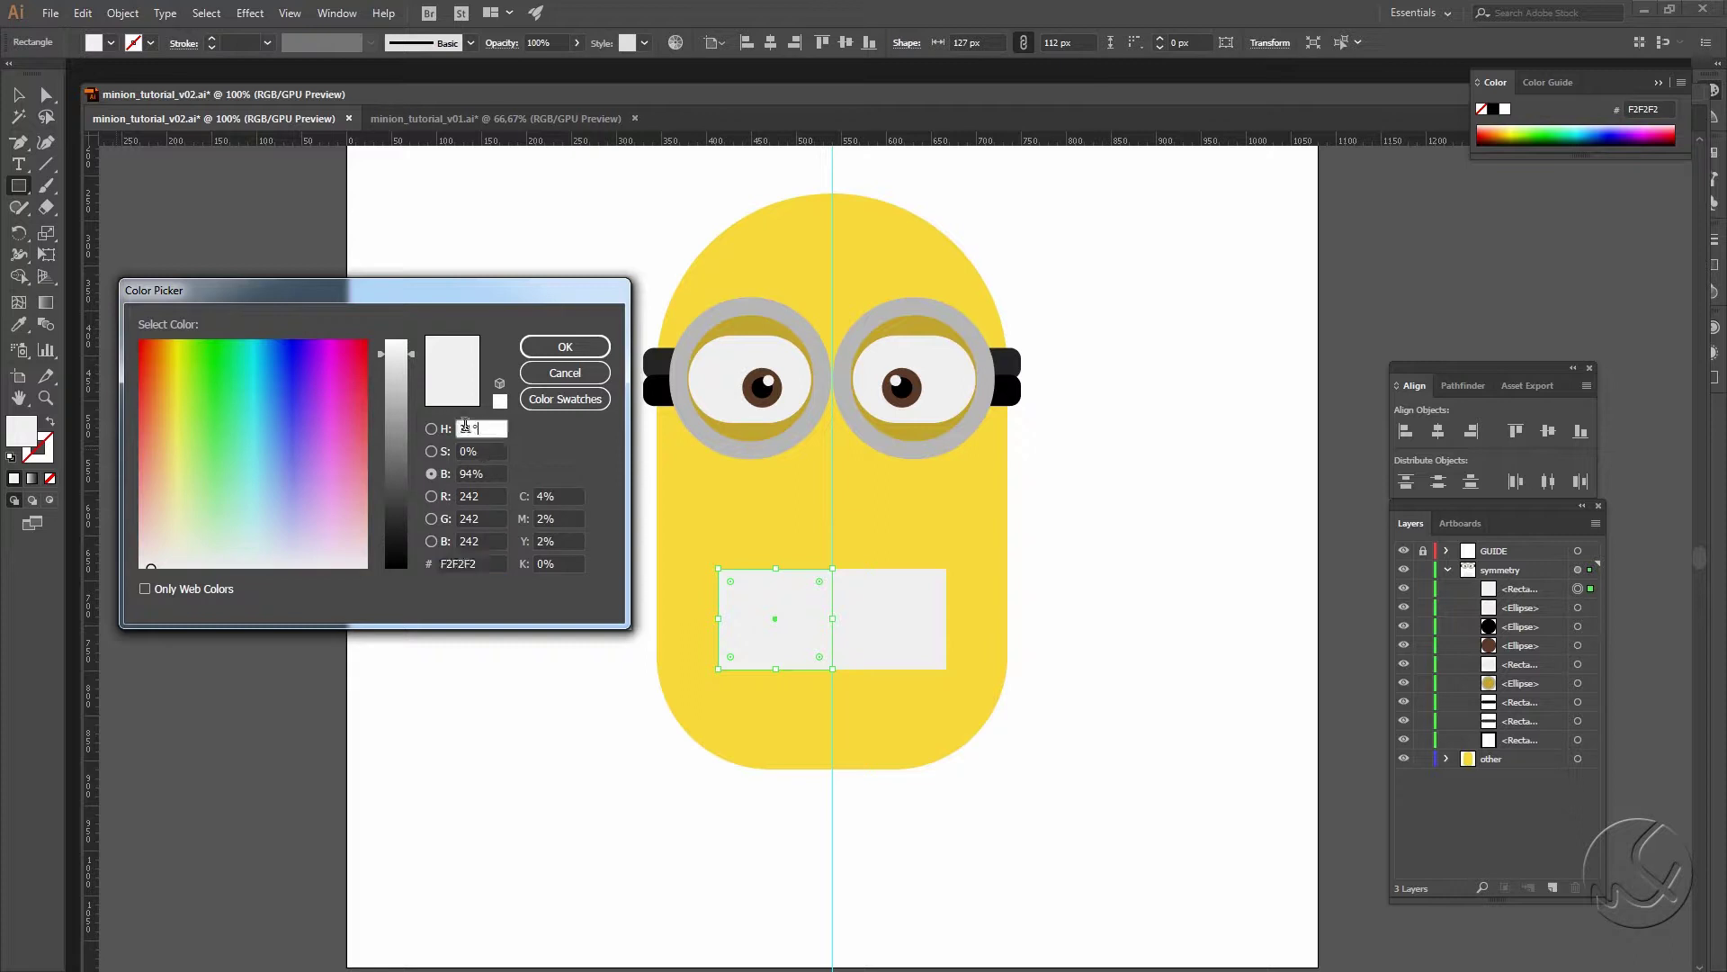
type("200")
key("Tab")
type("65")
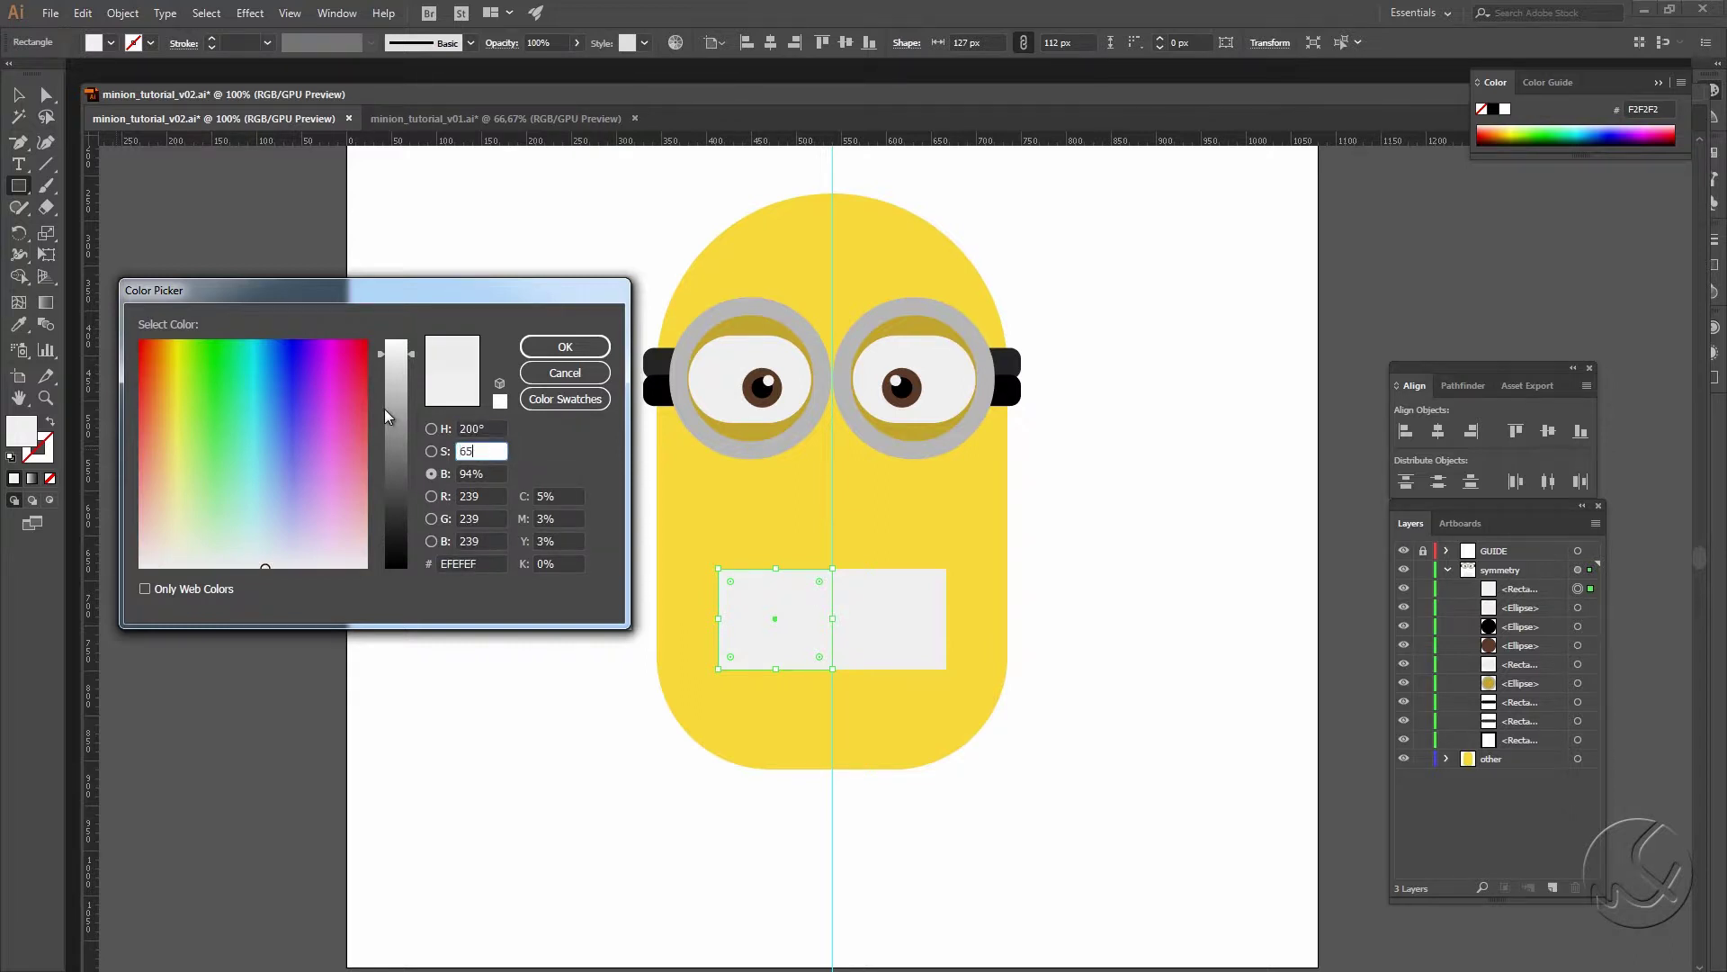
key("Tab")
type("50")
key("Tab")
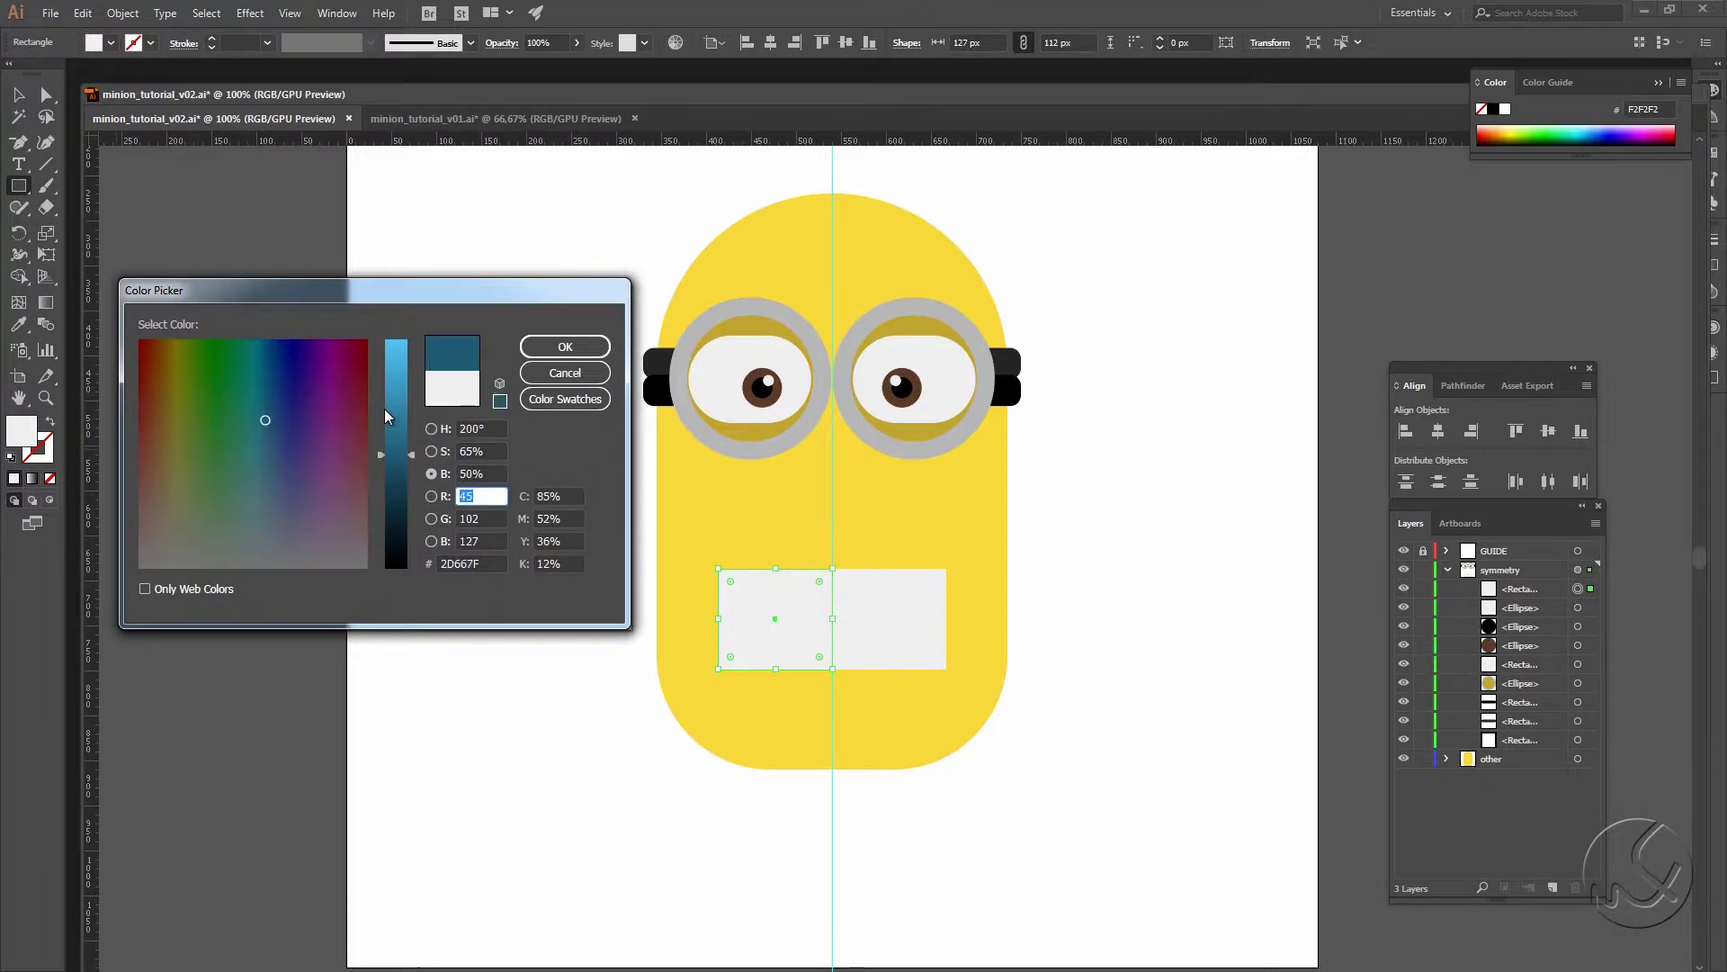
left_click(476, 429)
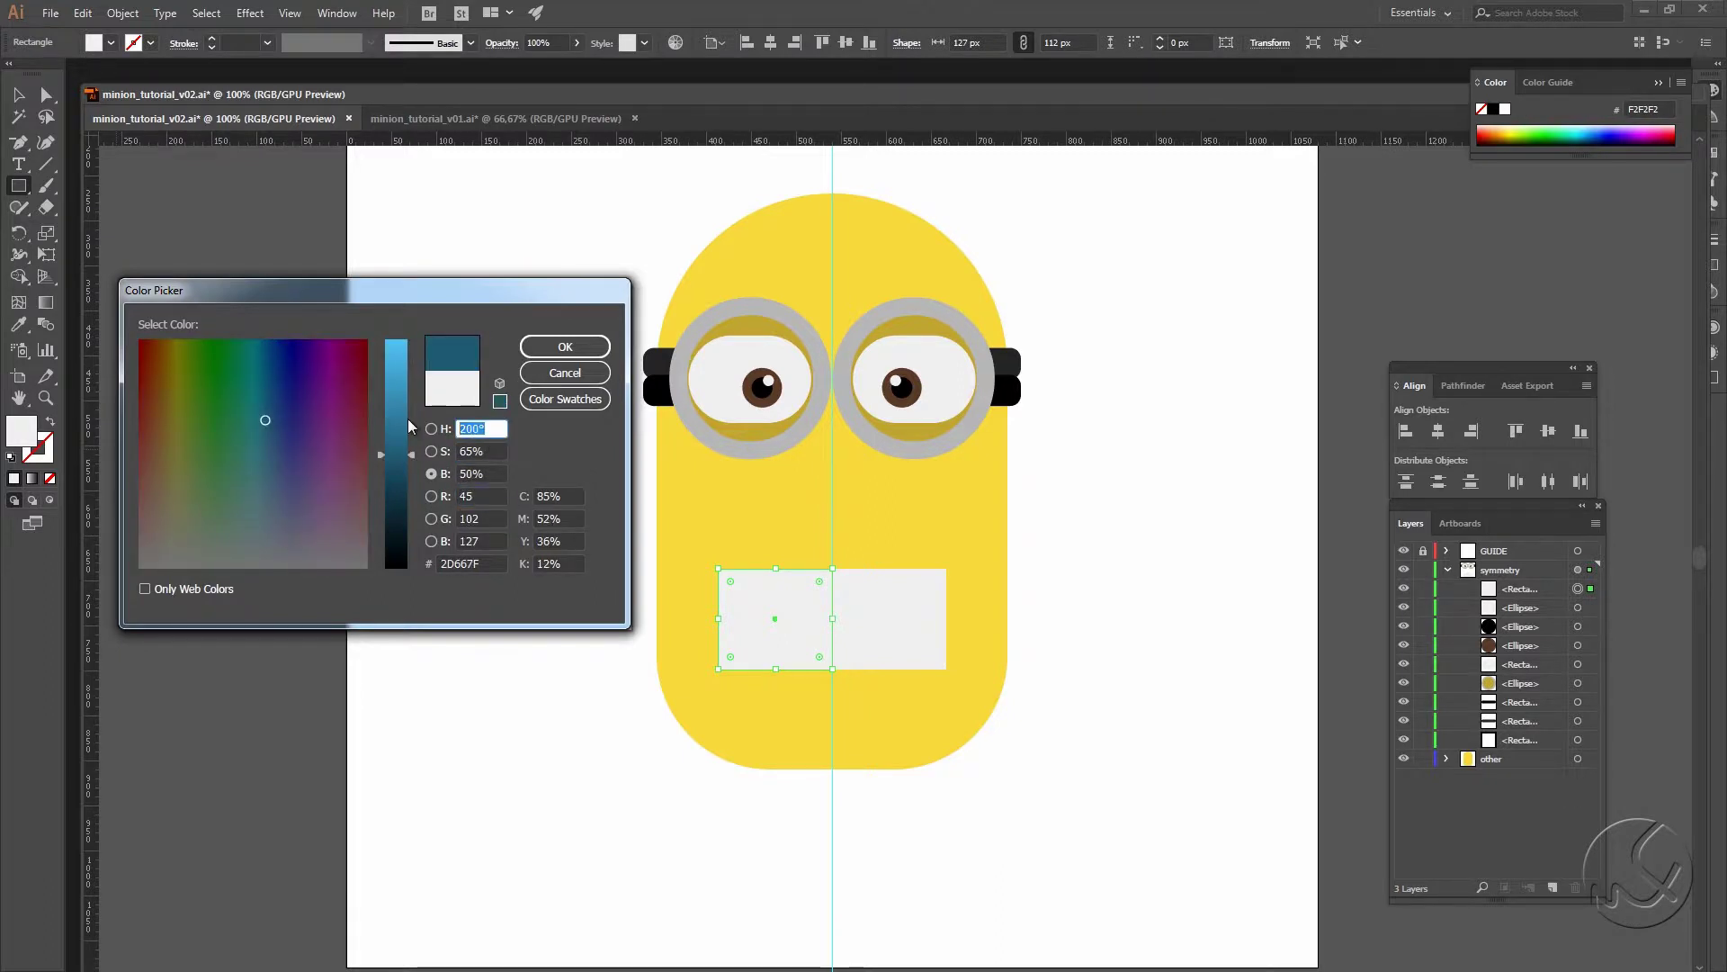
type("240")
key("BackSpace")
key("BackSpace")
type("10")
key("Tab")
left_click(565, 346)
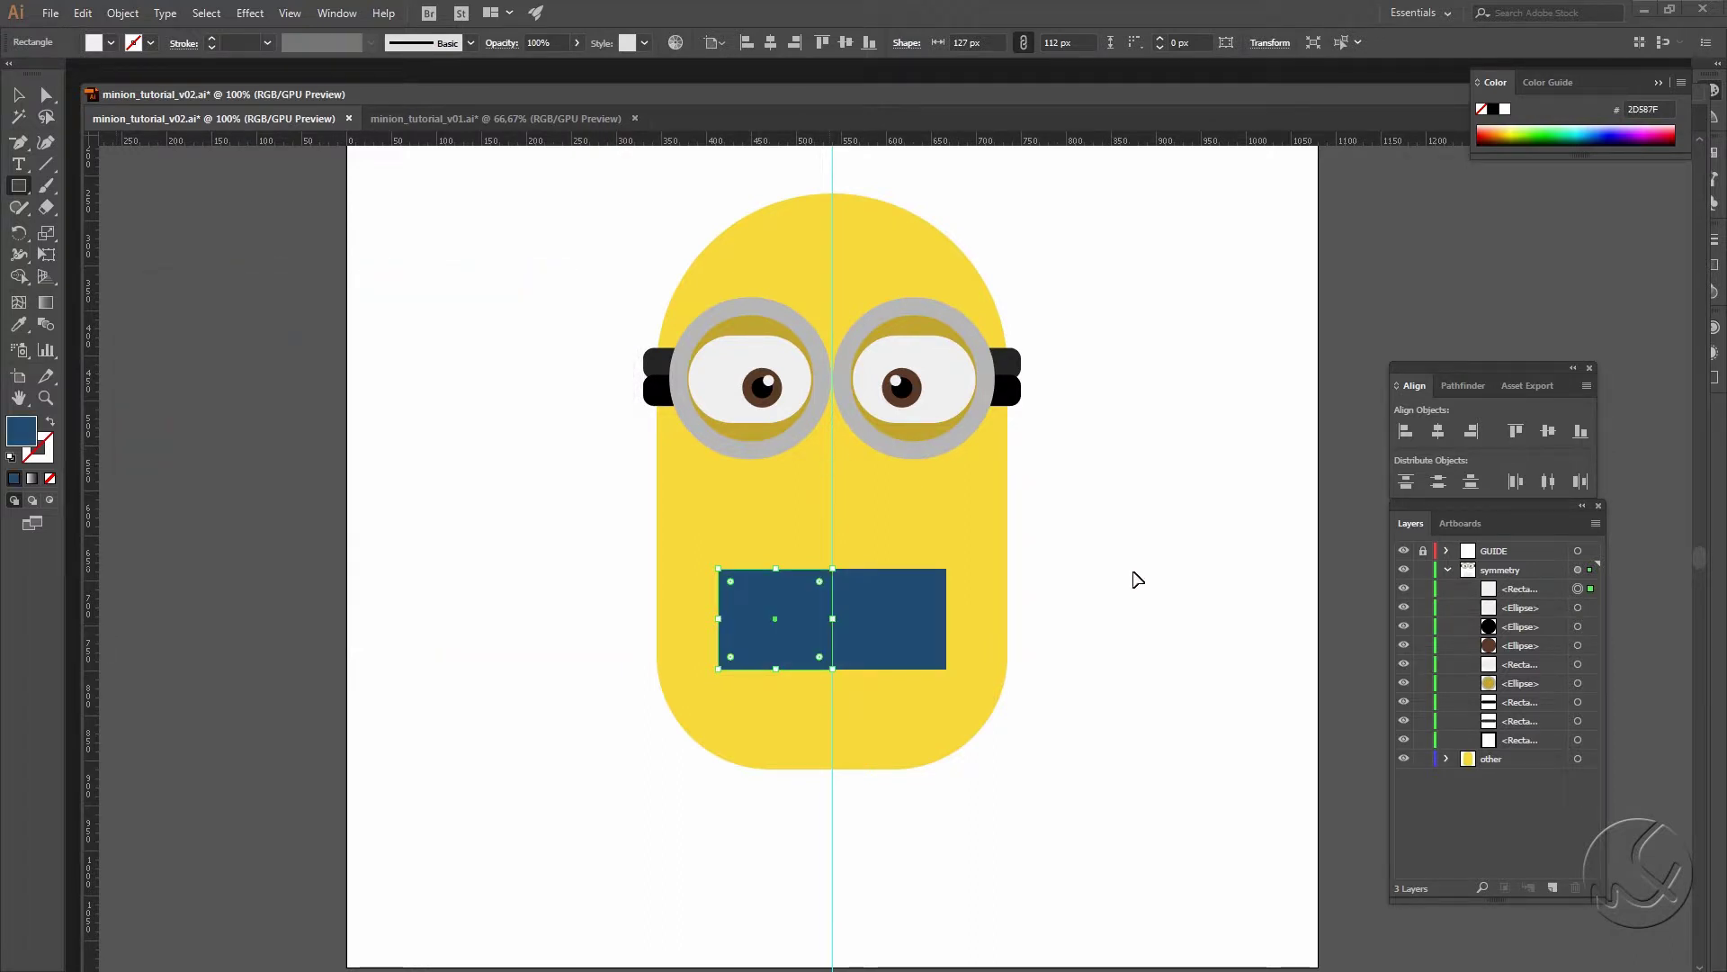
key("v")
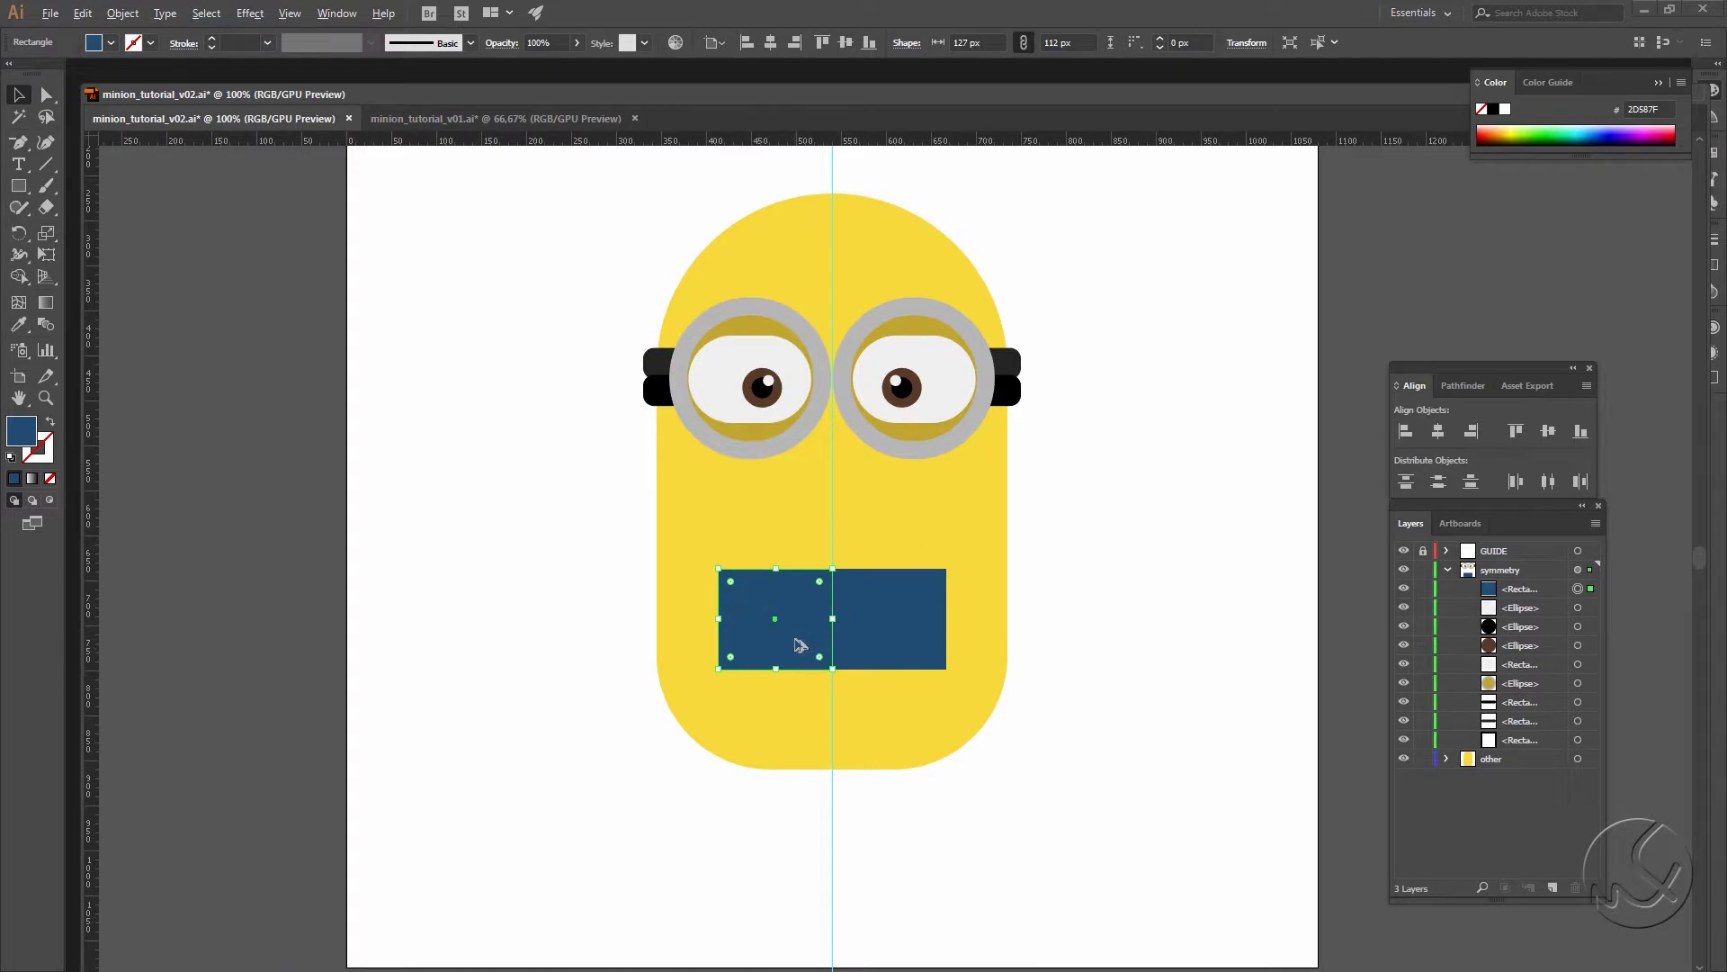
Step: Duplicate the blue bib rectangle and move the copy into the 'other' layer
left_click(1529, 588)
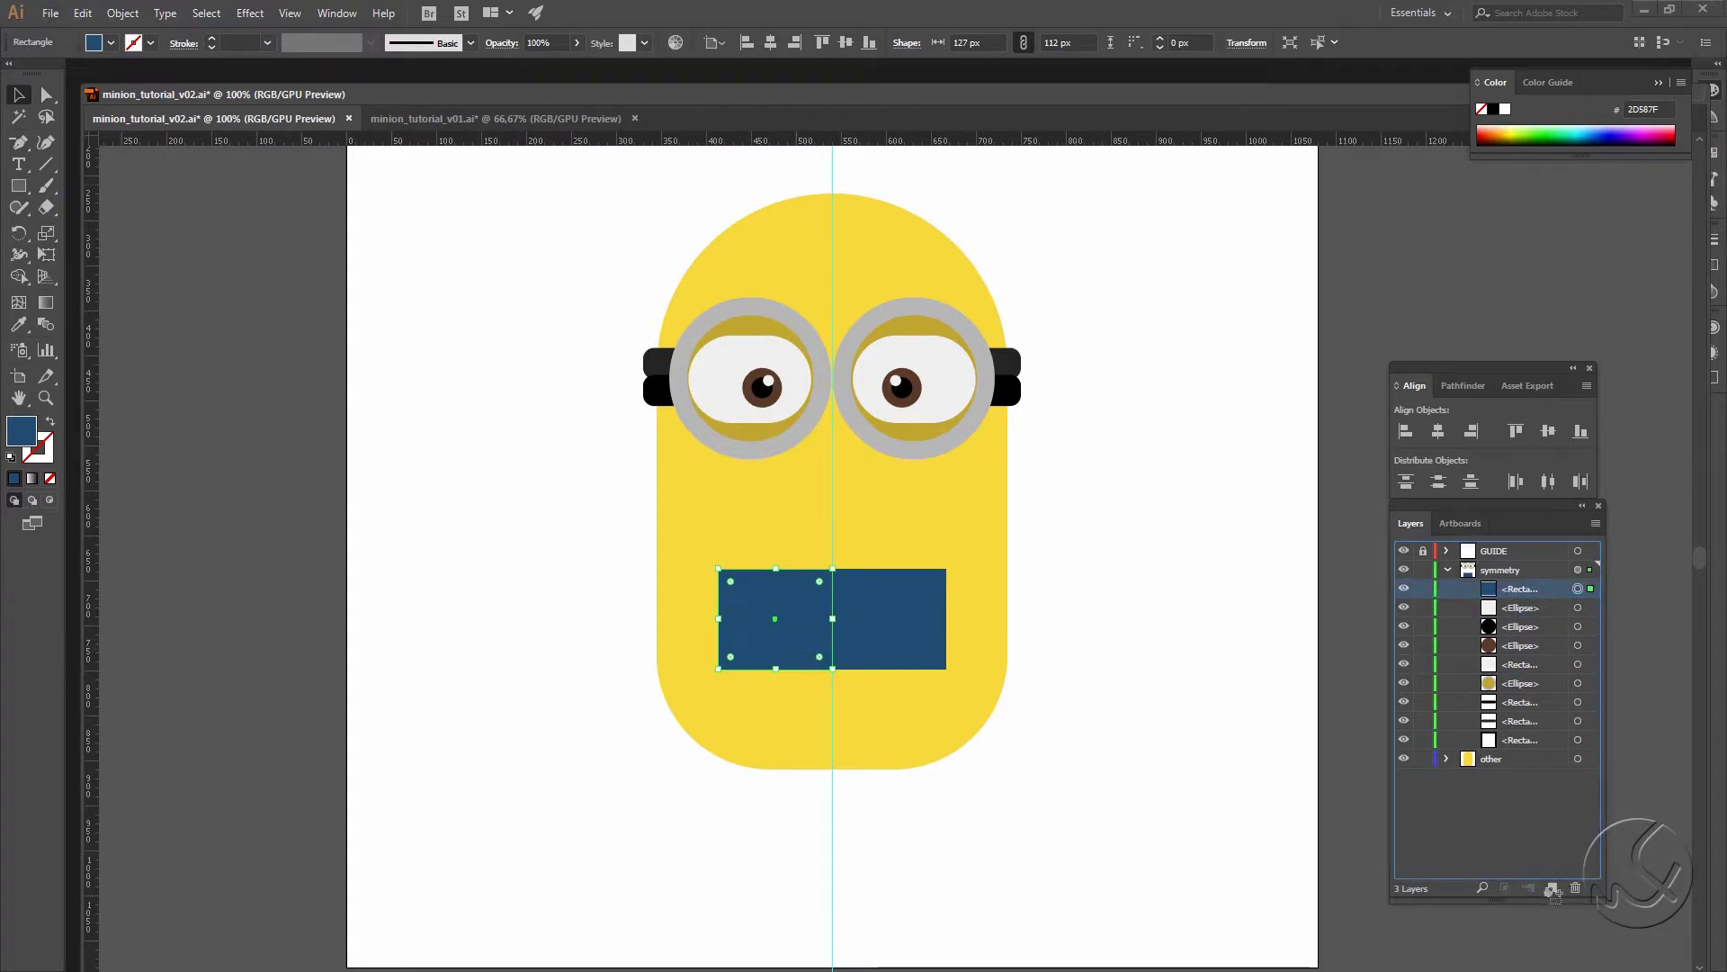
left_click_drag(1554, 890, 1553, 888)
left_click_drag(1529, 590, 1480, 779)
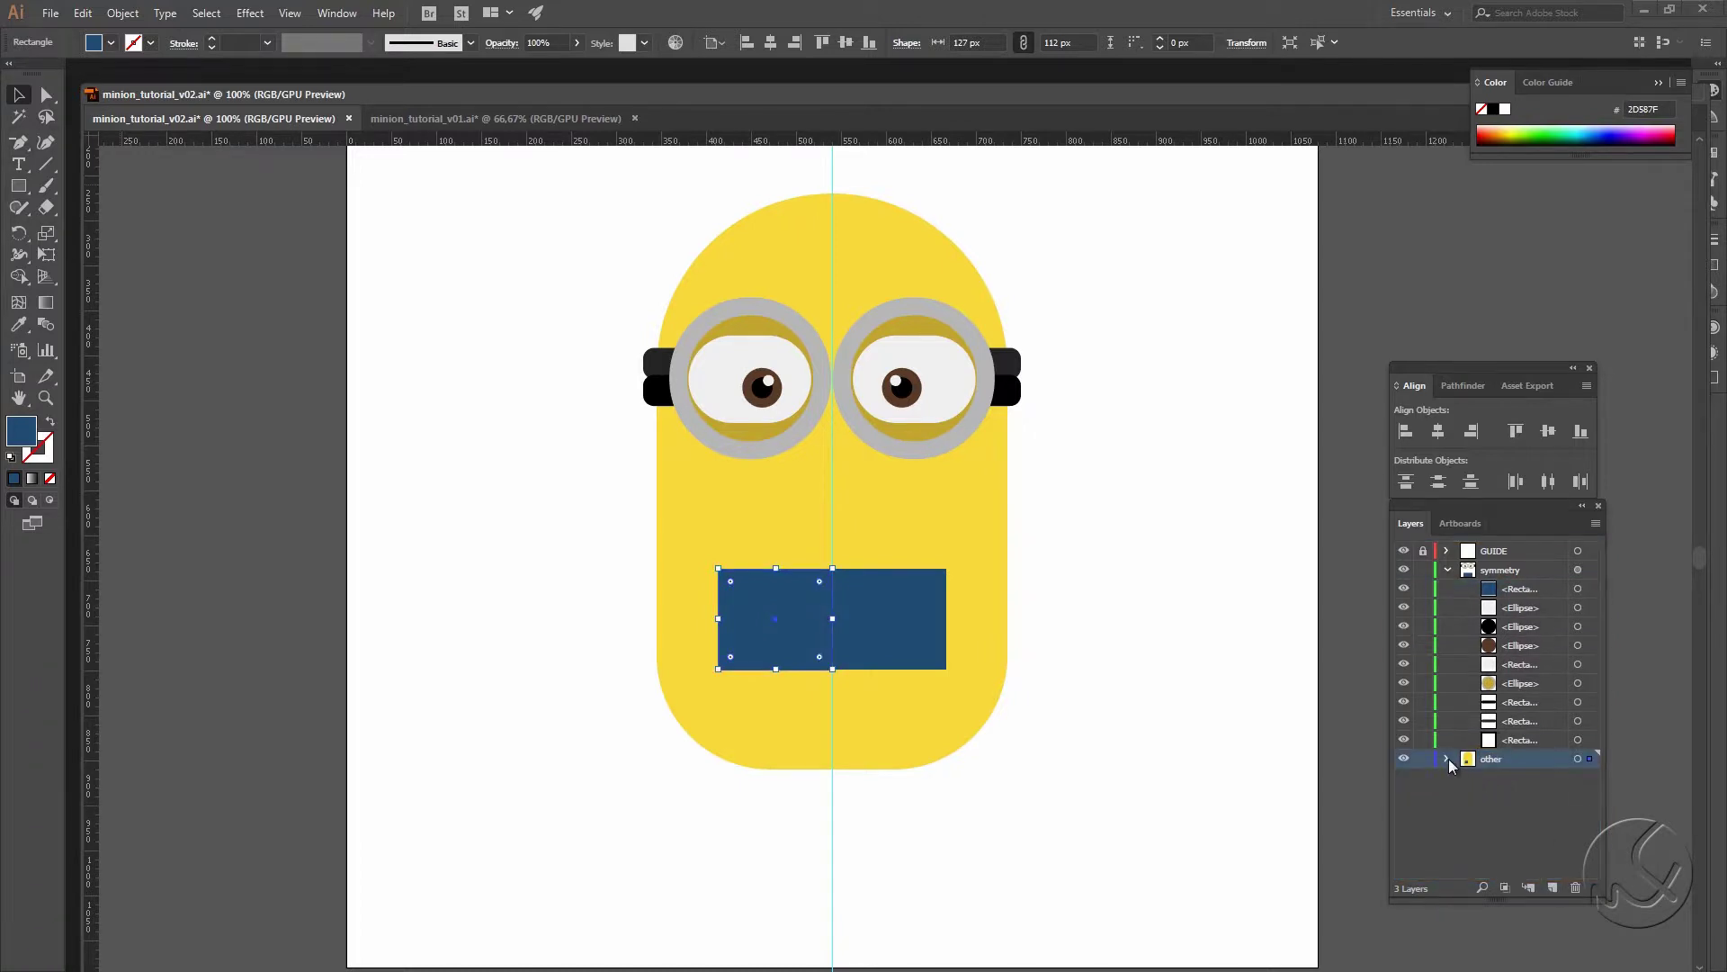
left_click(1447, 758)
left_click(1578, 778)
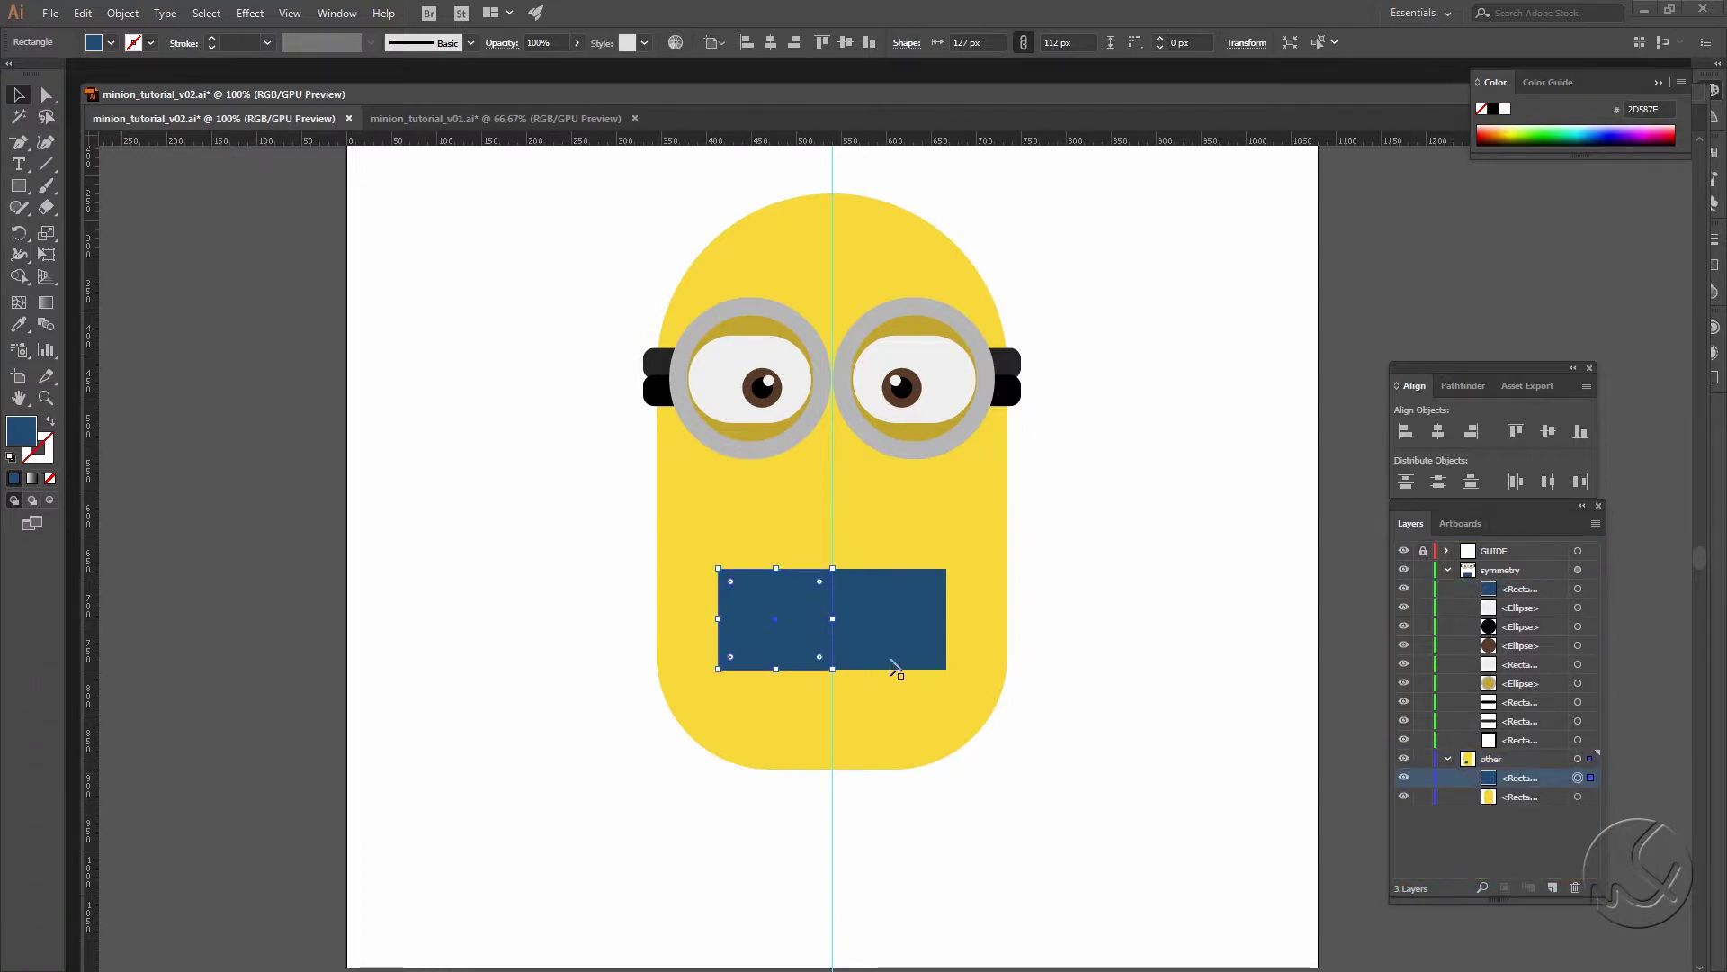
left_click_drag(628, 632, 834, 810)
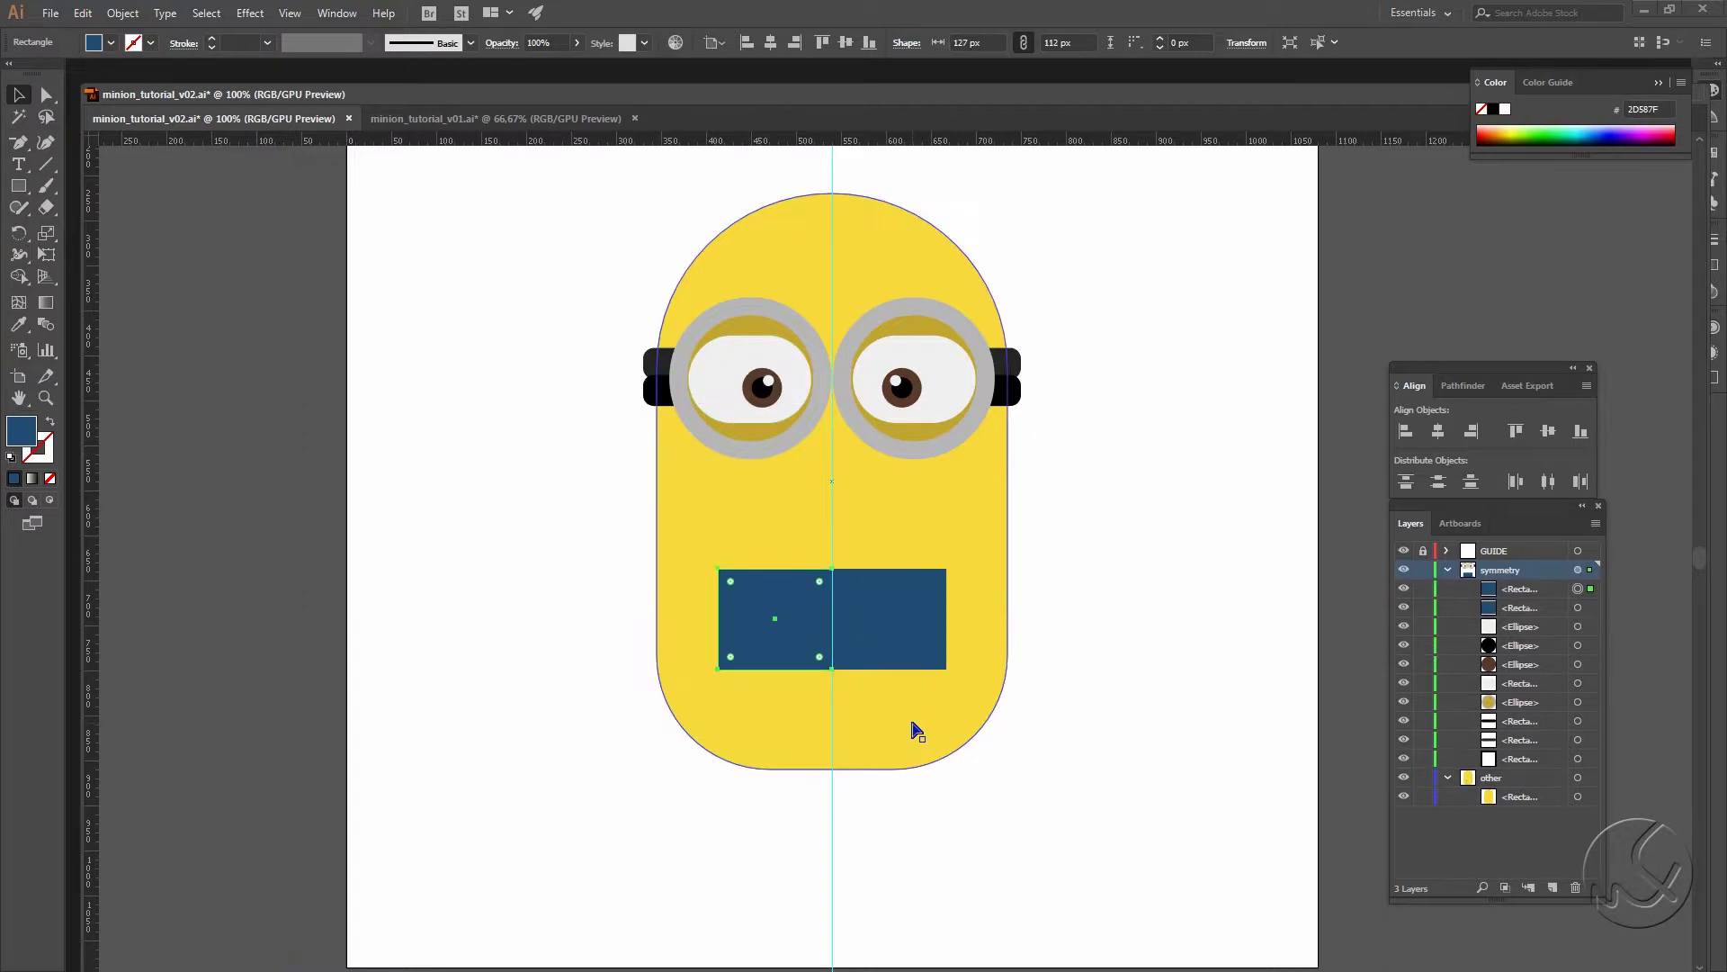
left_click(1527, 779)
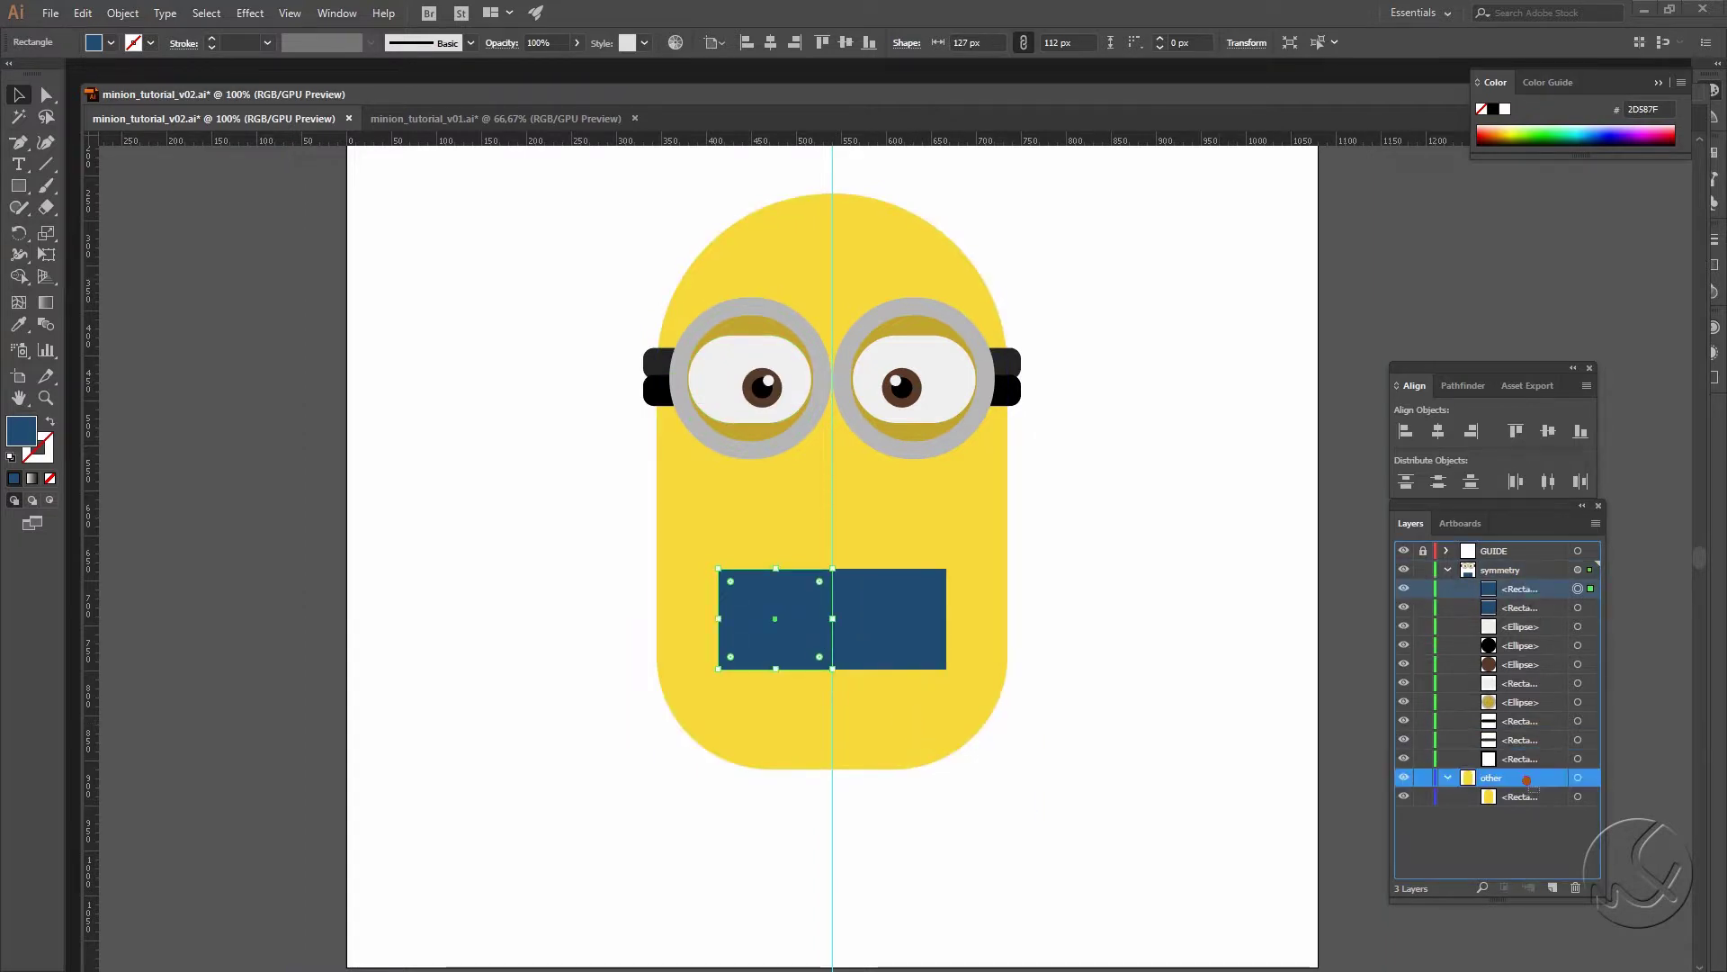
left_click_drag(1526, 779, 1529, 779)
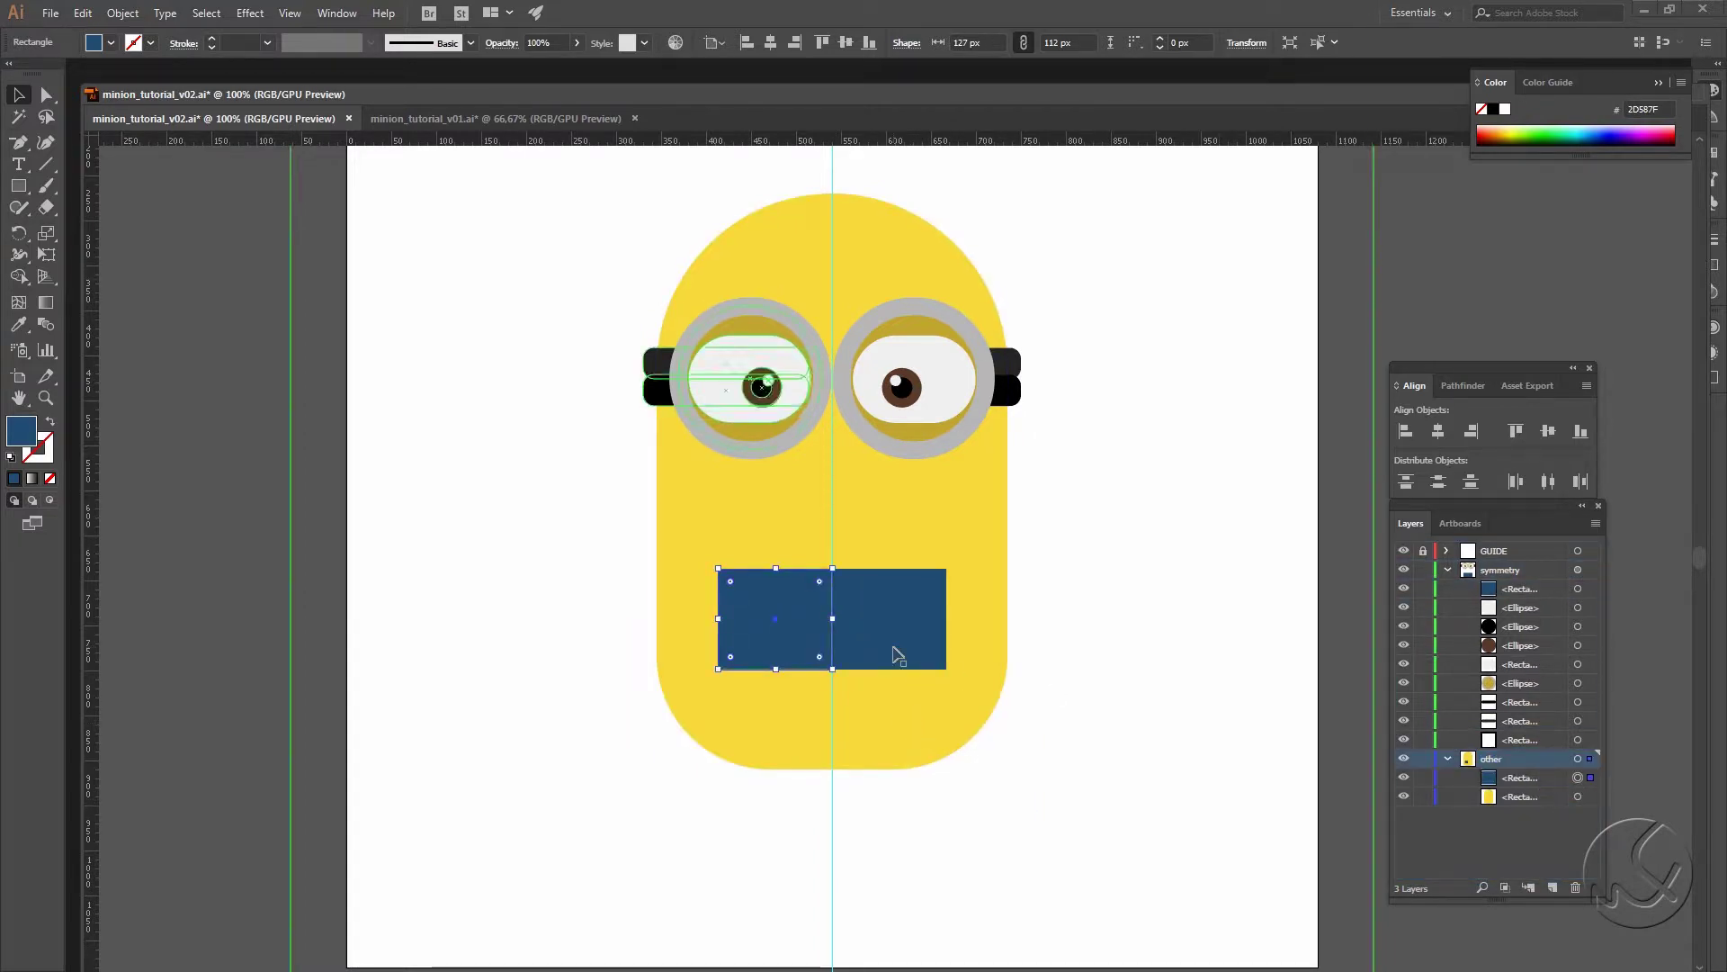
Step: Enlarge the copy to 232 × 194 px over the lower-left body, then select it with the body
key("shift+Down")
key("shift+Down")
key("shift+Down")
key("shift+Down")
key("shift+Down")
key("shift+Down")
key("shift+Down")
key("shift+Down")
key("shift+Down")
key("shift+Down")
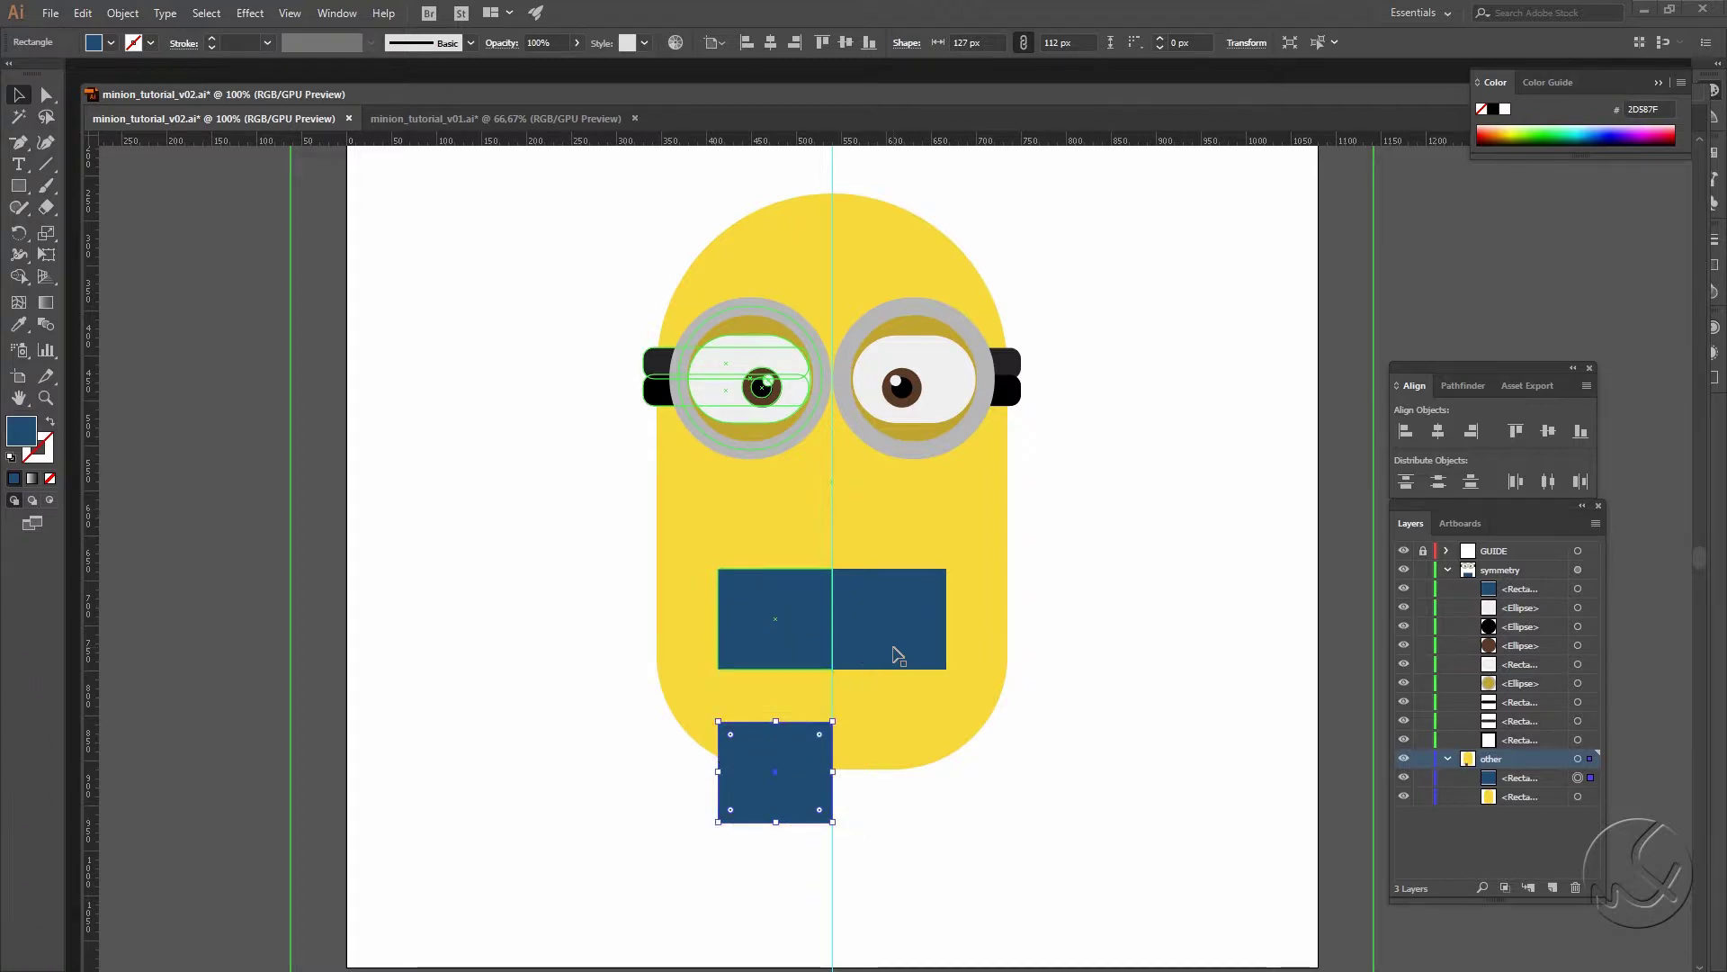
left_click_drag(833, 822, 676, 655)
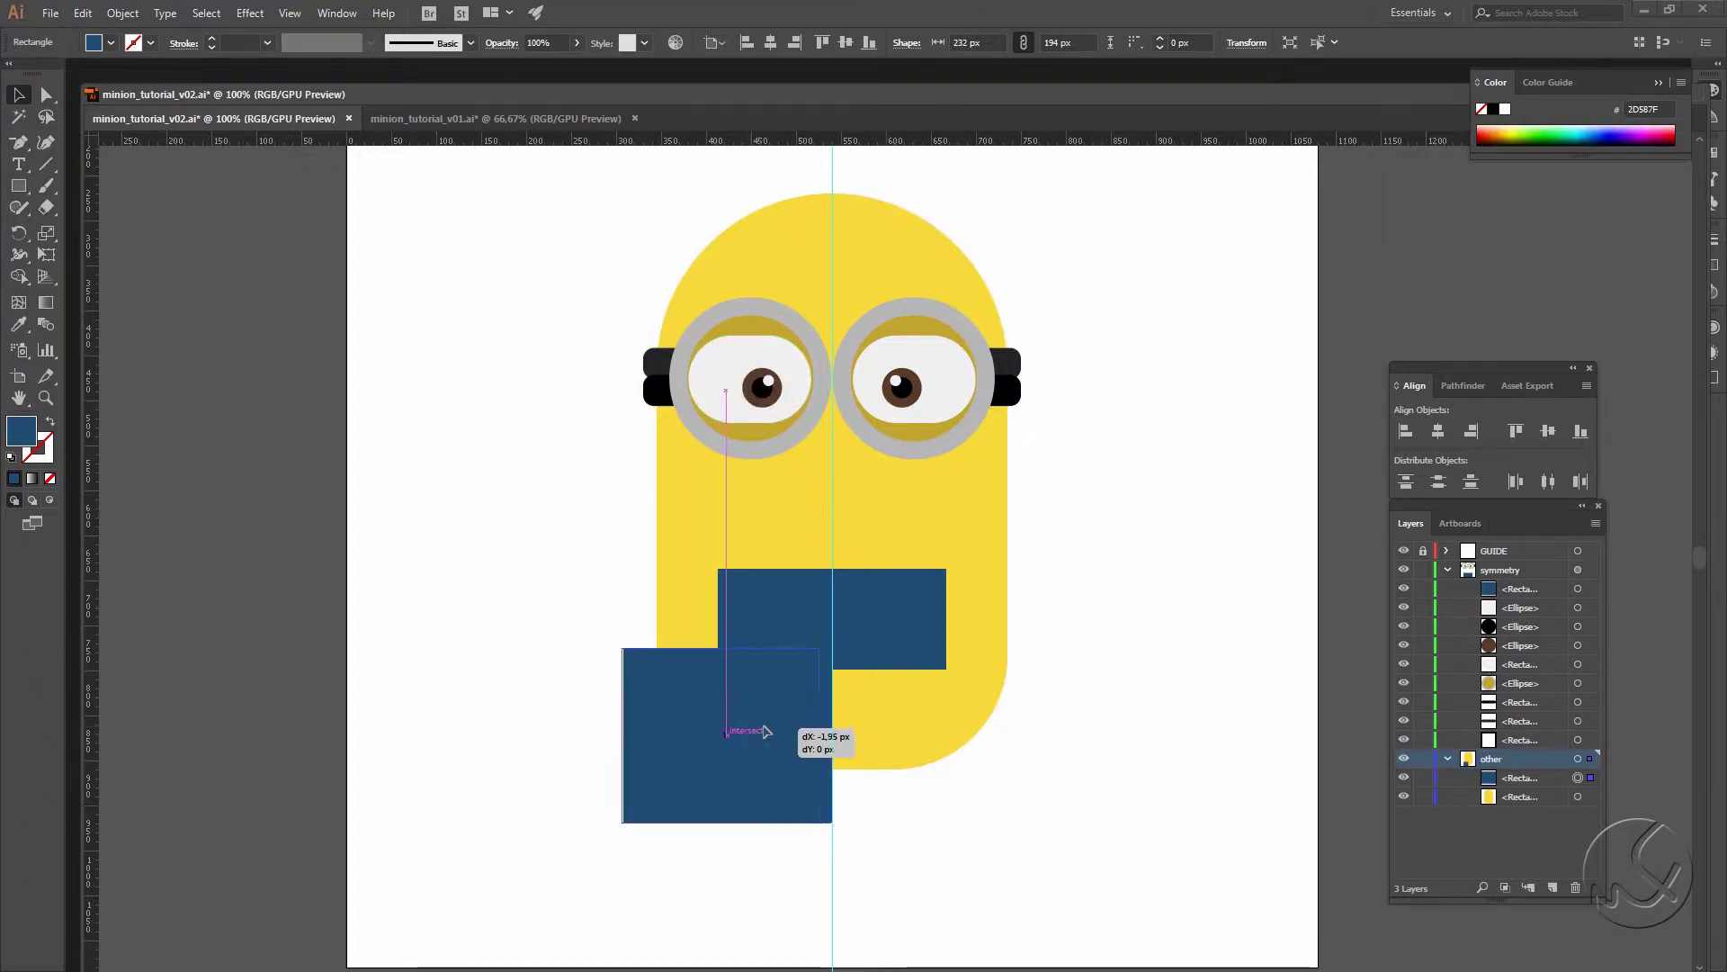
left_click(967, 792)
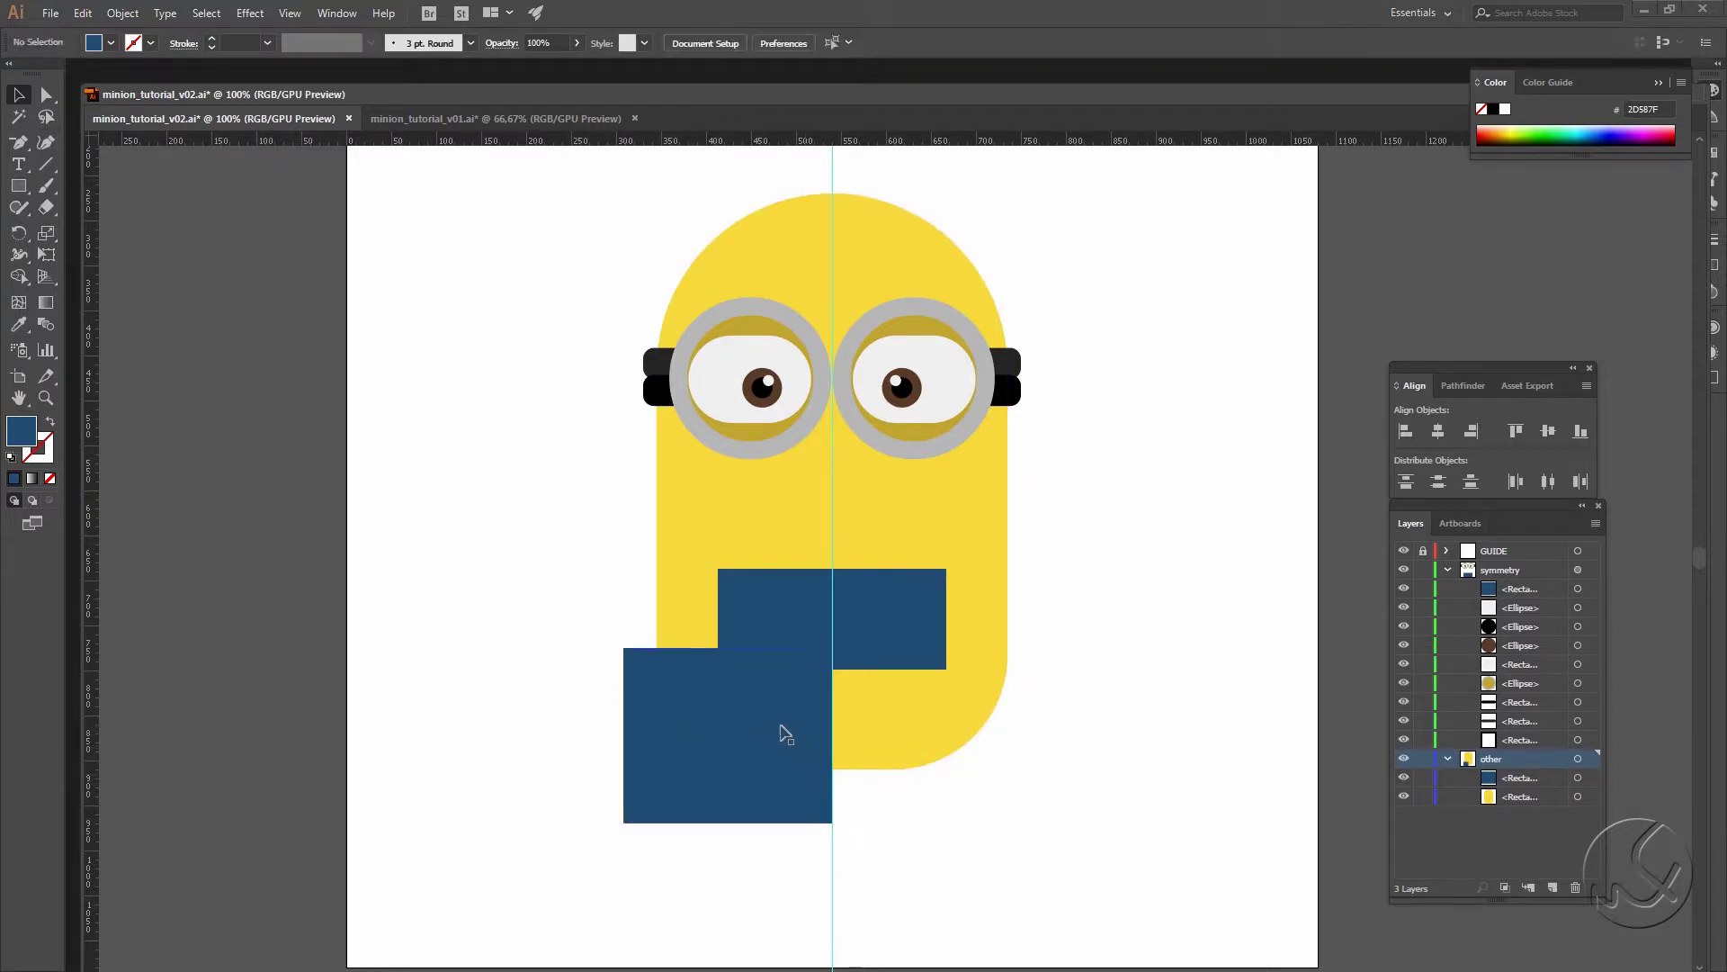
left_click_drag(774, 724, 774, 710)
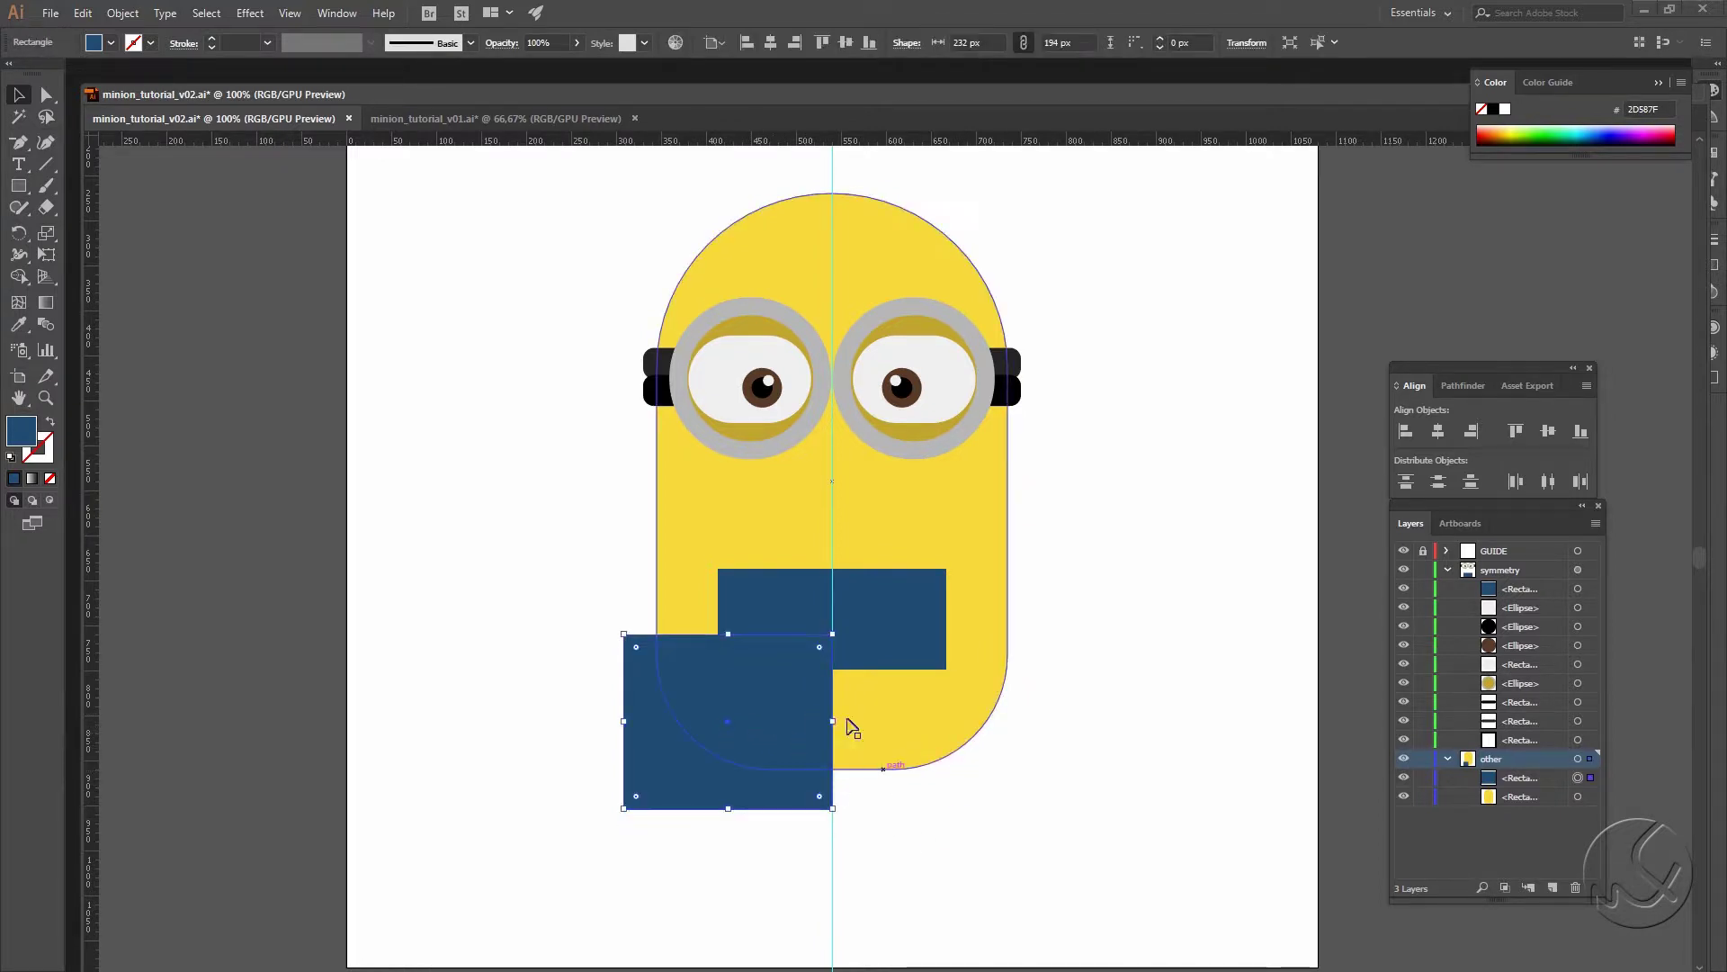
left_click(1578, 796)
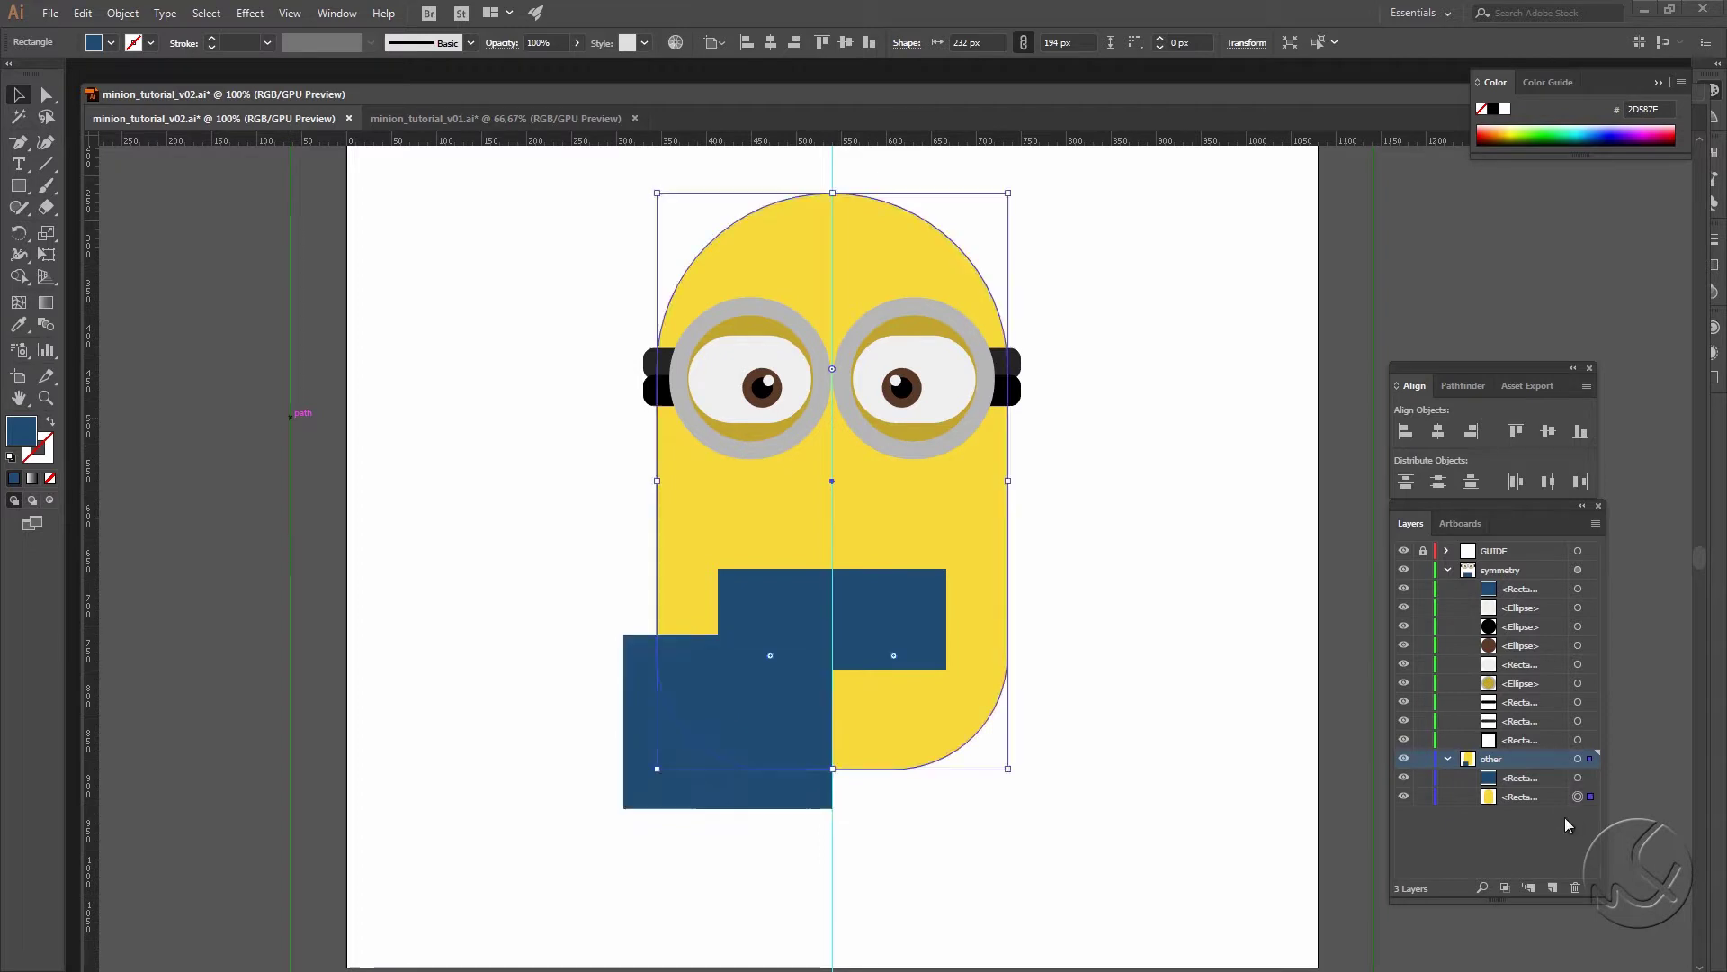
left_click(1578, 778, "shift")
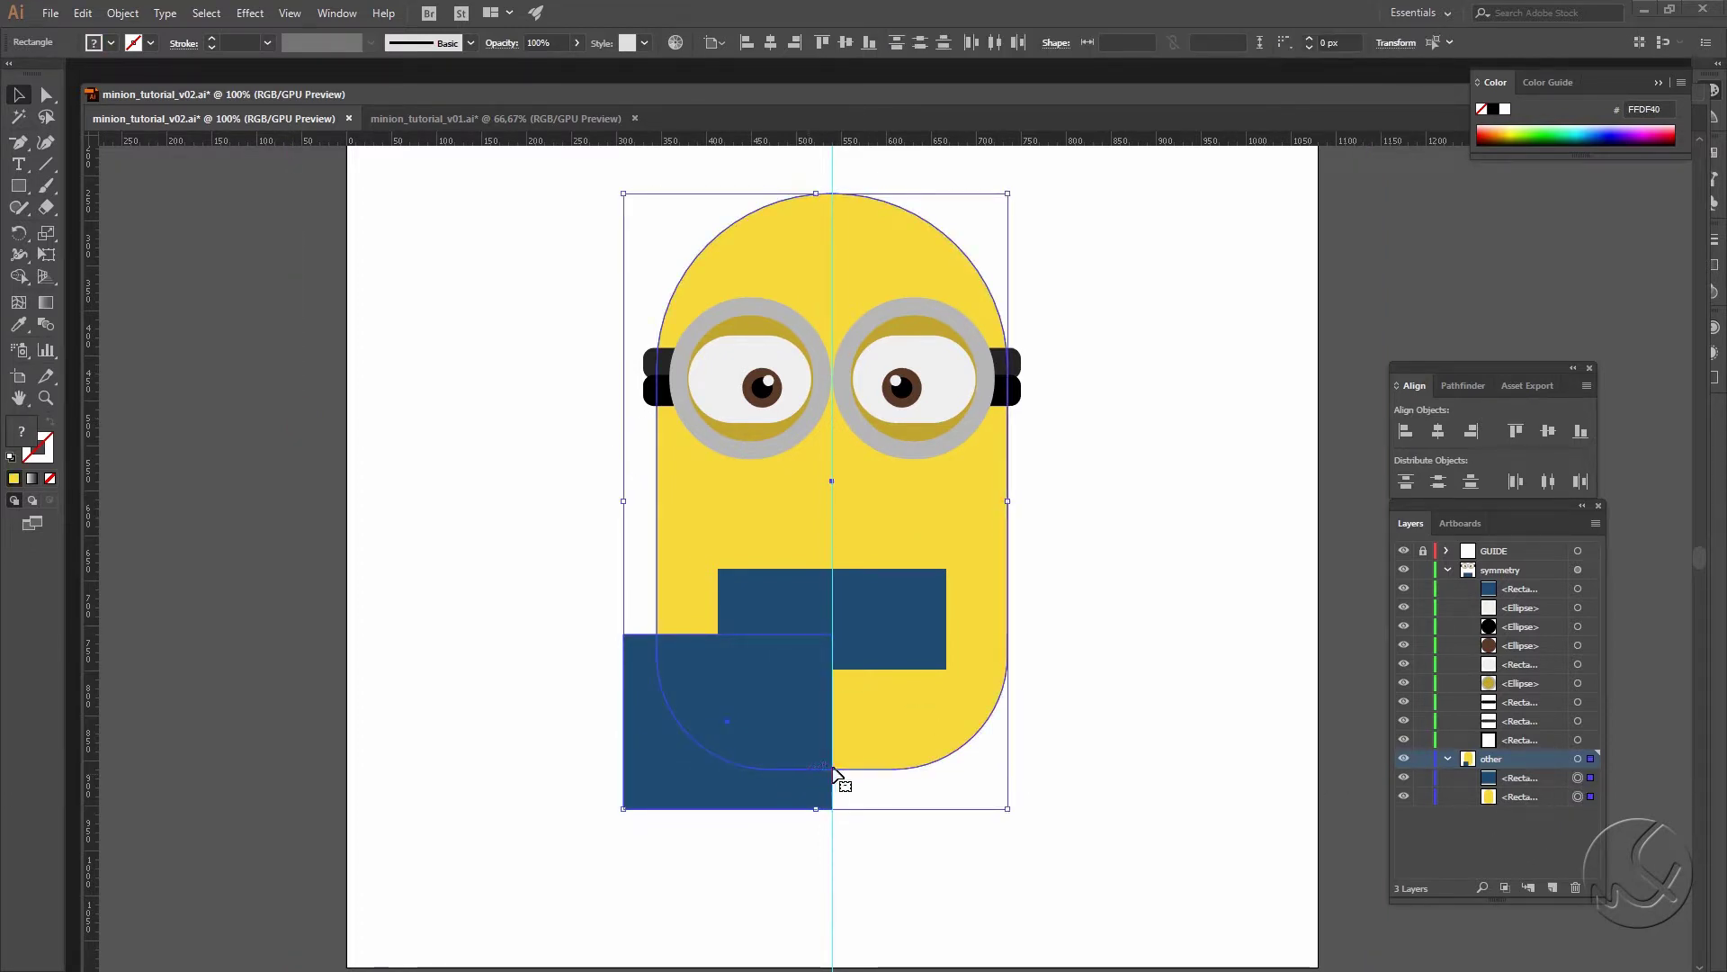
Step: Trim the blue rectangle outside the rounded body with Shape Builder and move it into the mirrored layer
key("shift+m")
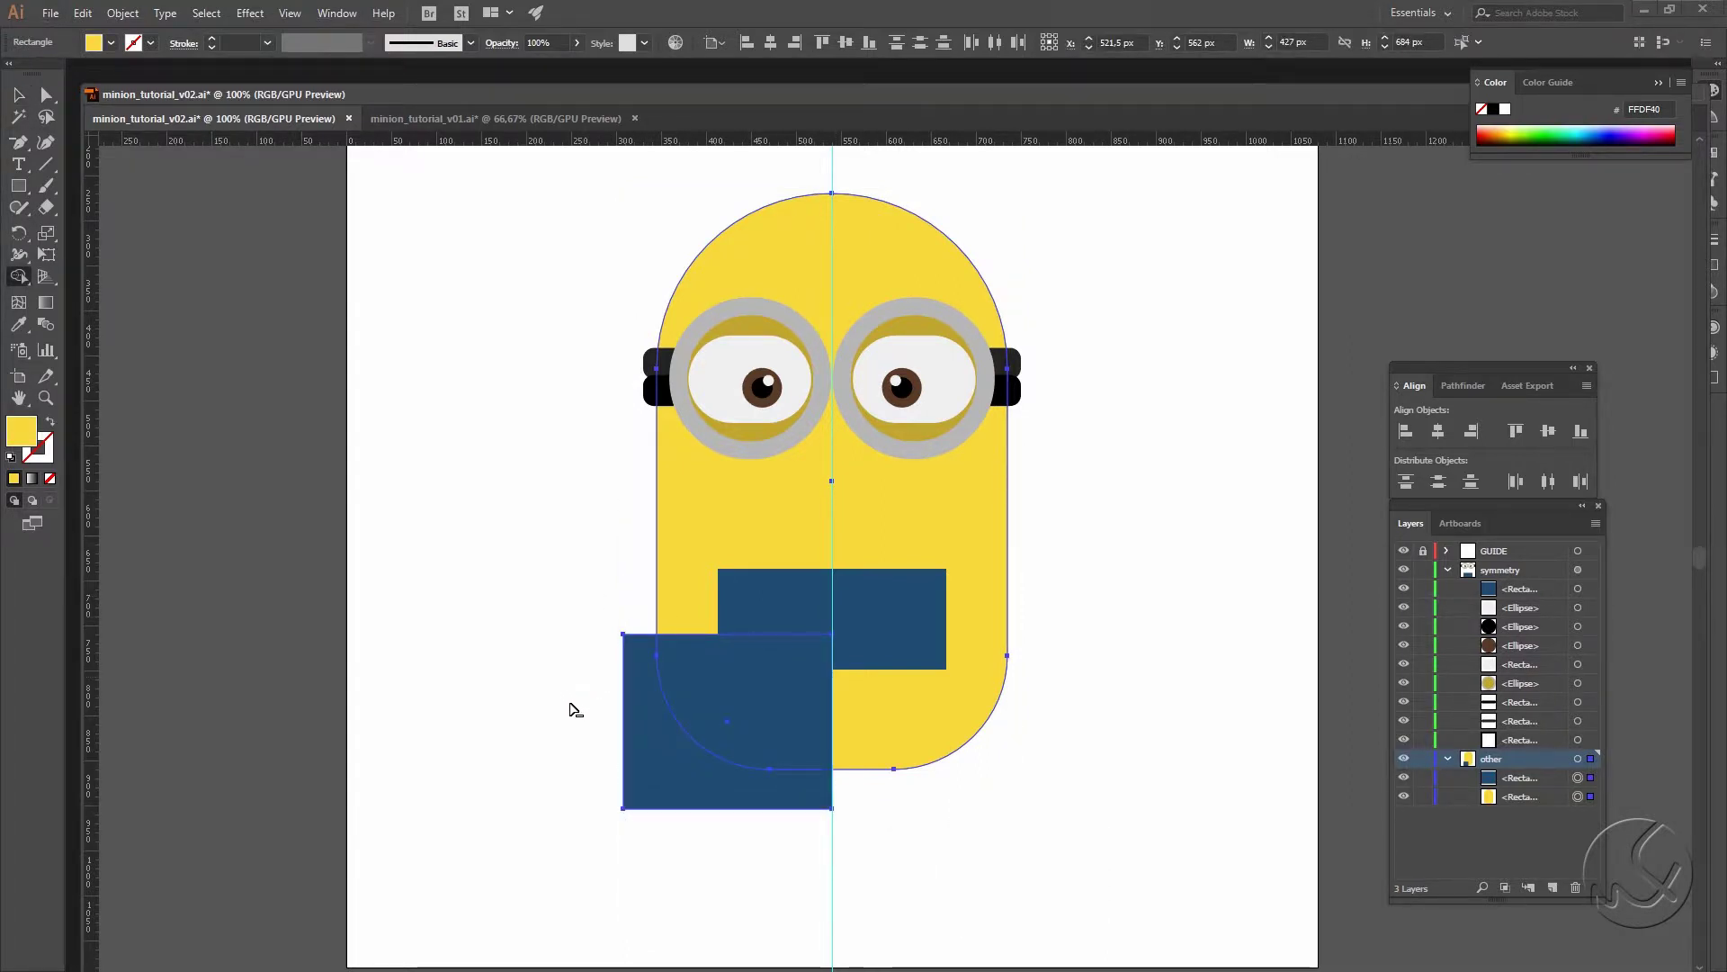
left_click_drag(548, 717, 720, 805)
key("v")
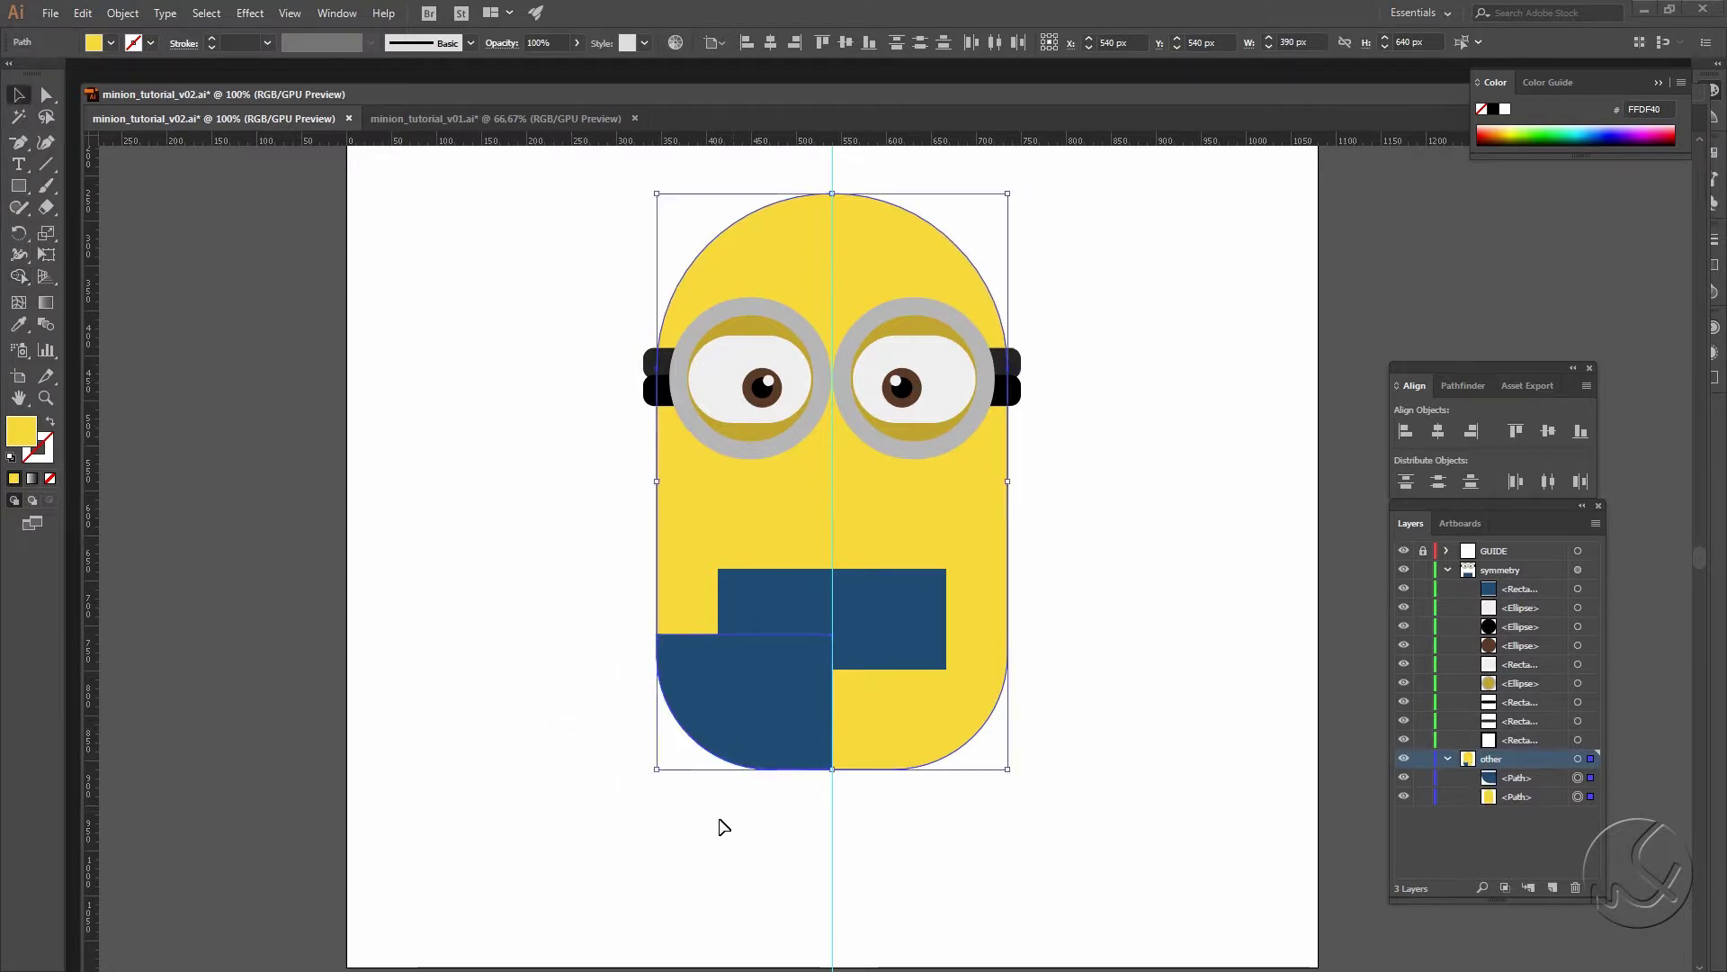
left_click(718, 821)
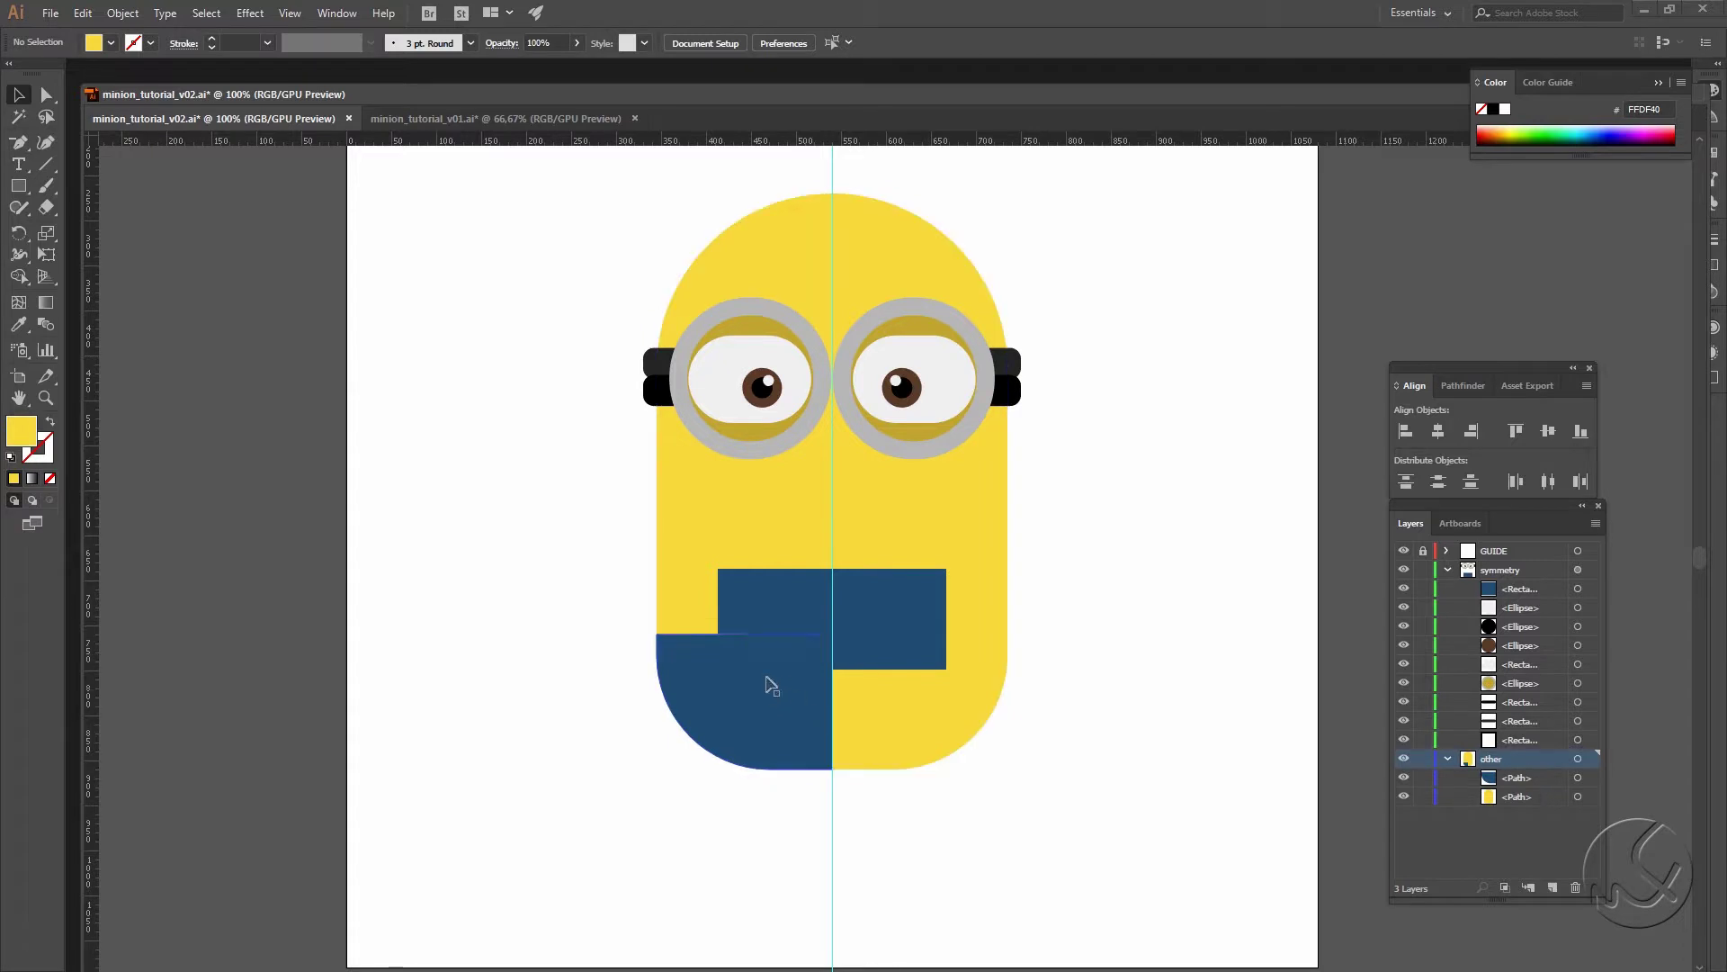
left_click_drag(1543, 777, 1561, 608)
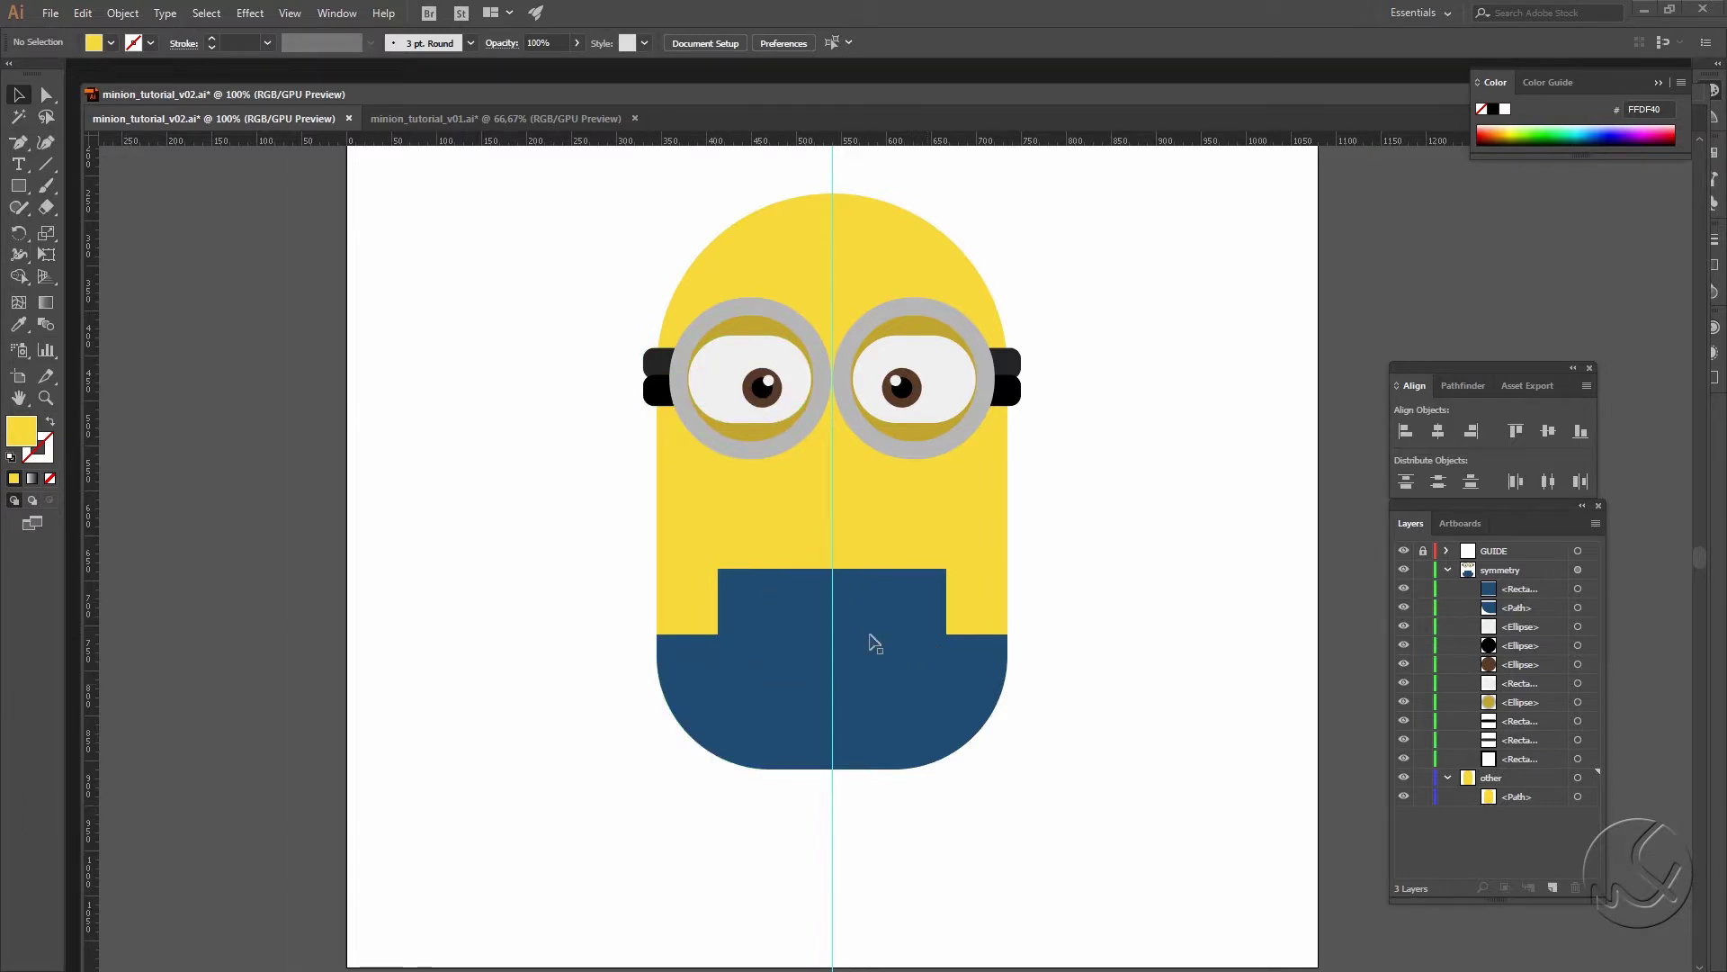
Step: Unite the blue bib and lower overalls into one shape with Pathfinder
left_click(771, 732)
left_click(790, 617, "shift")
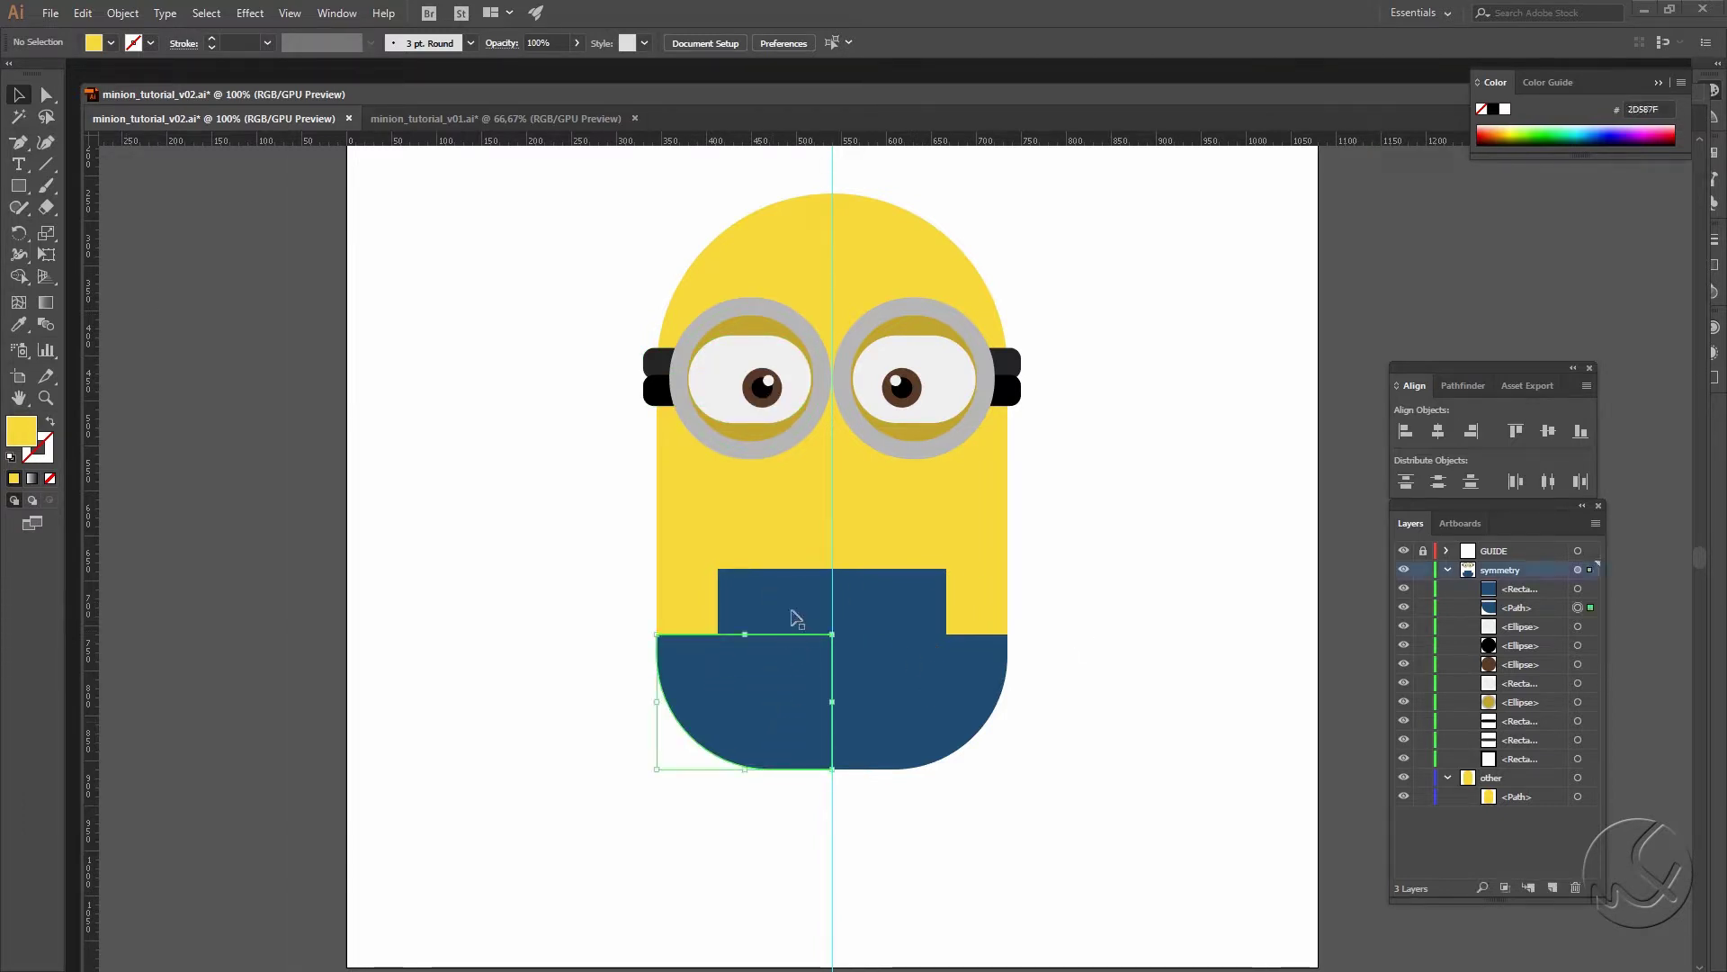
left_click(1461, 385)
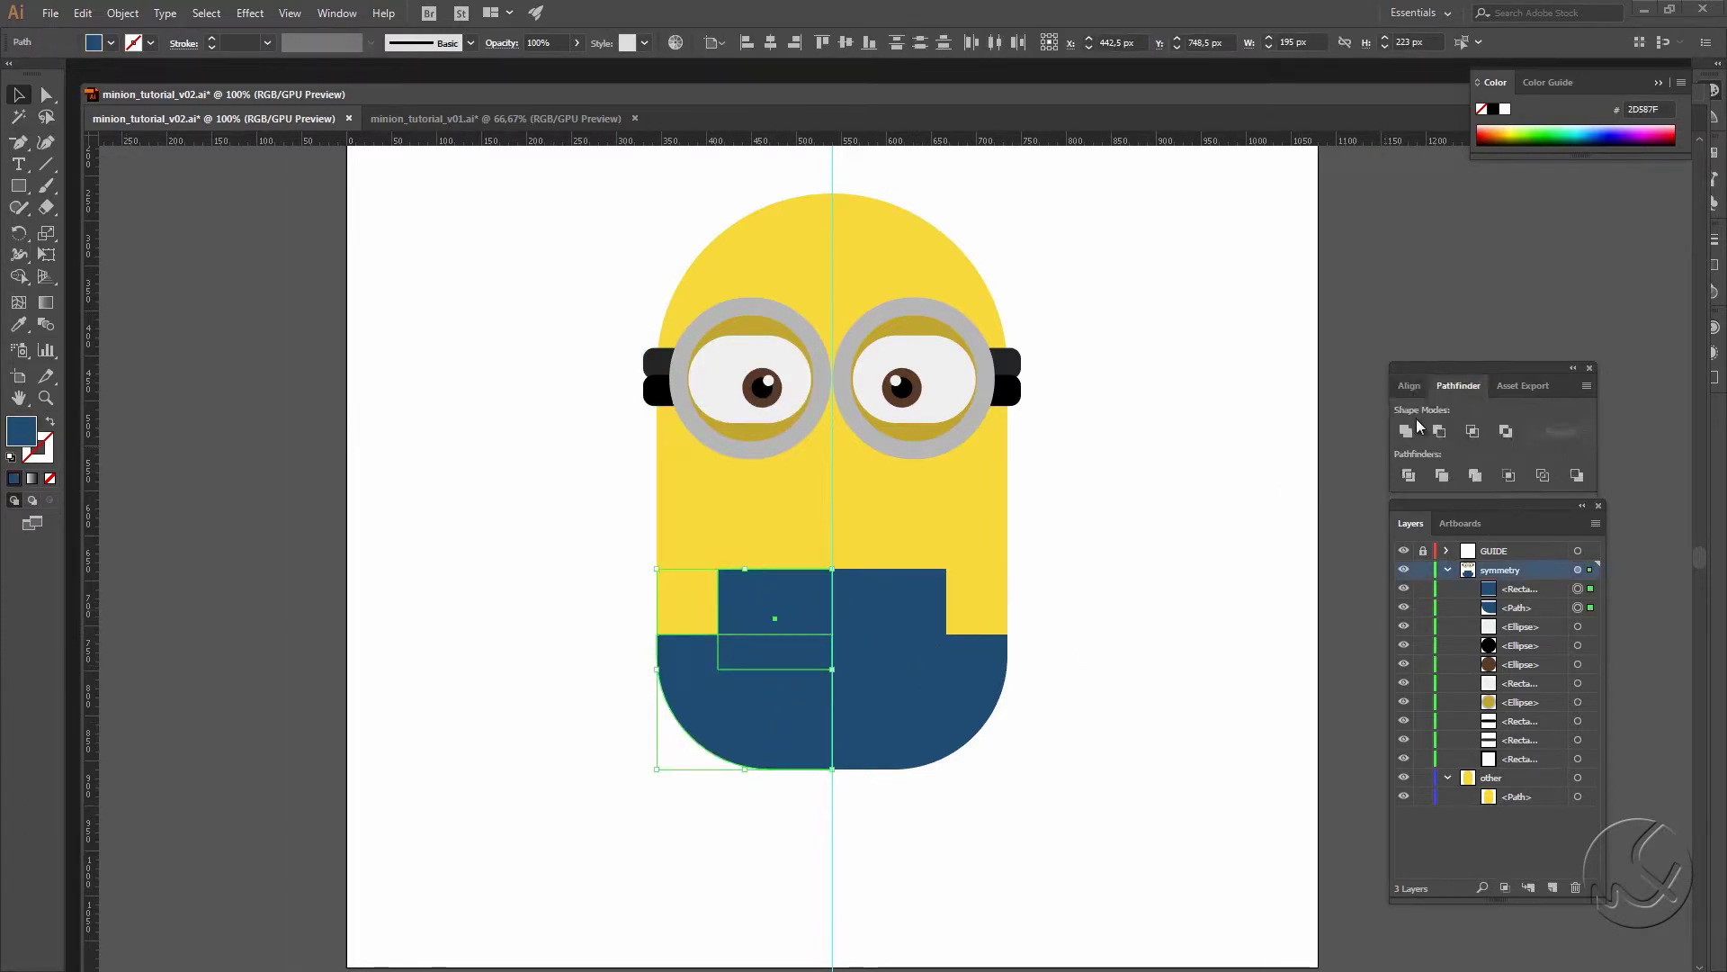
left_click(1407, 432)
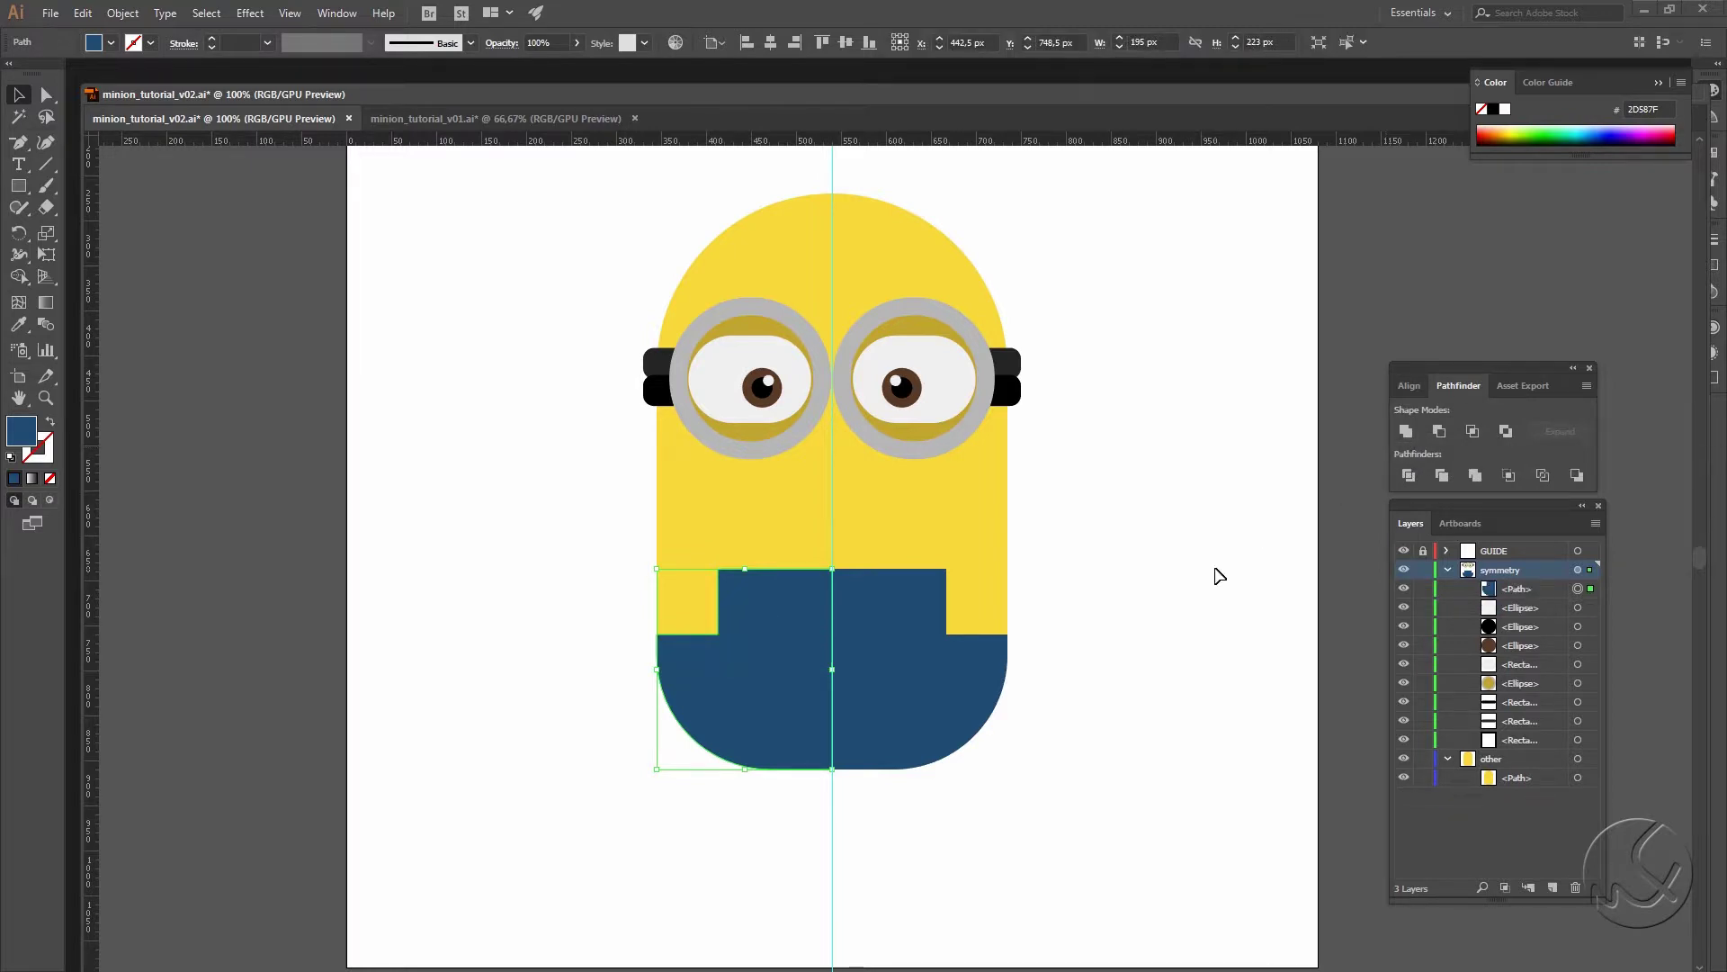
key("ctrl+shift+a")
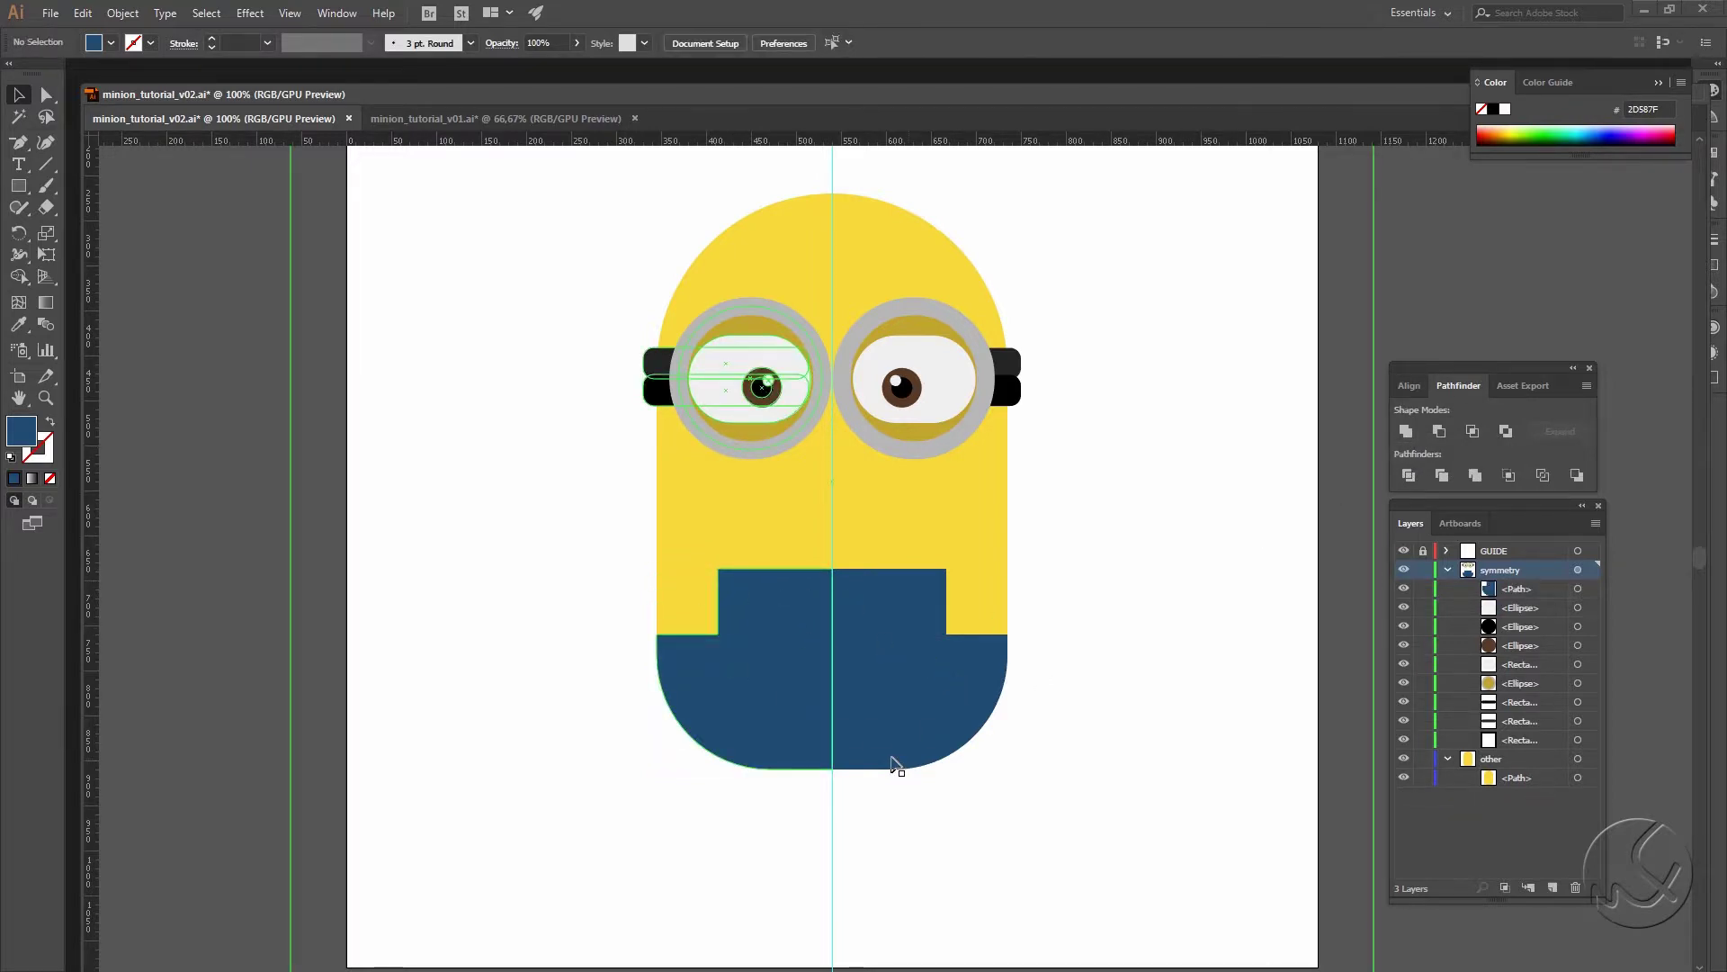
Step: Nudge the bib's side anchor points inward to make the bib slightly narrower
left_click(779, 635)
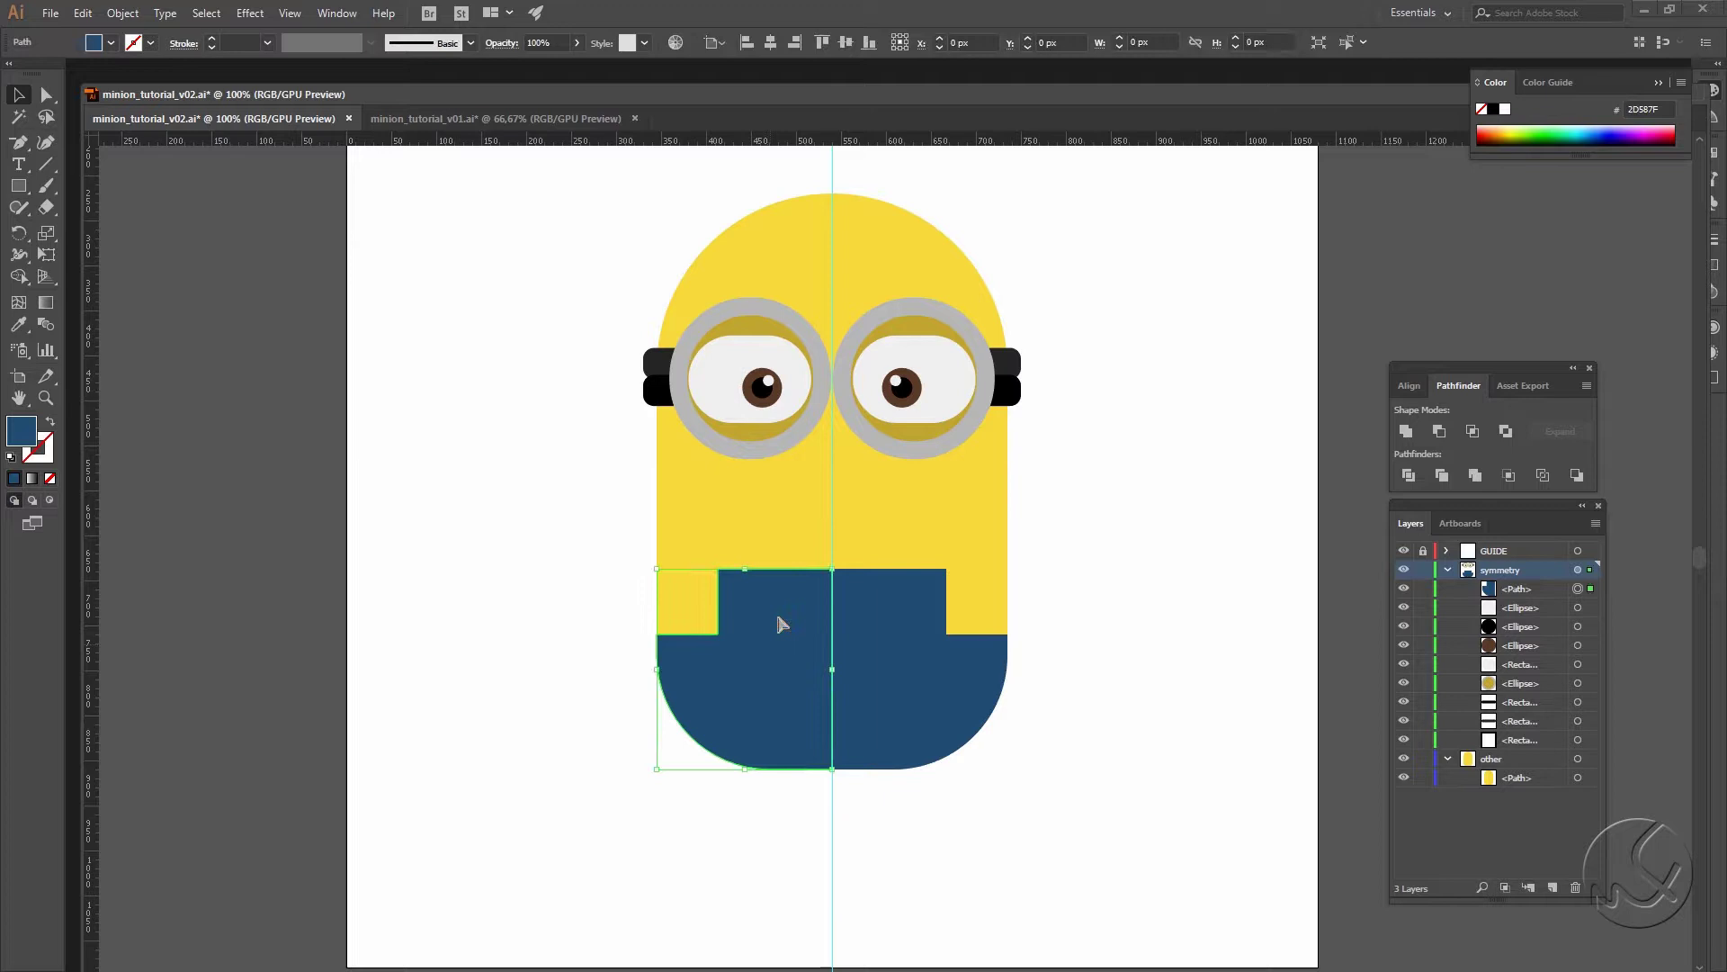
key("a")
left_click(719, 598)
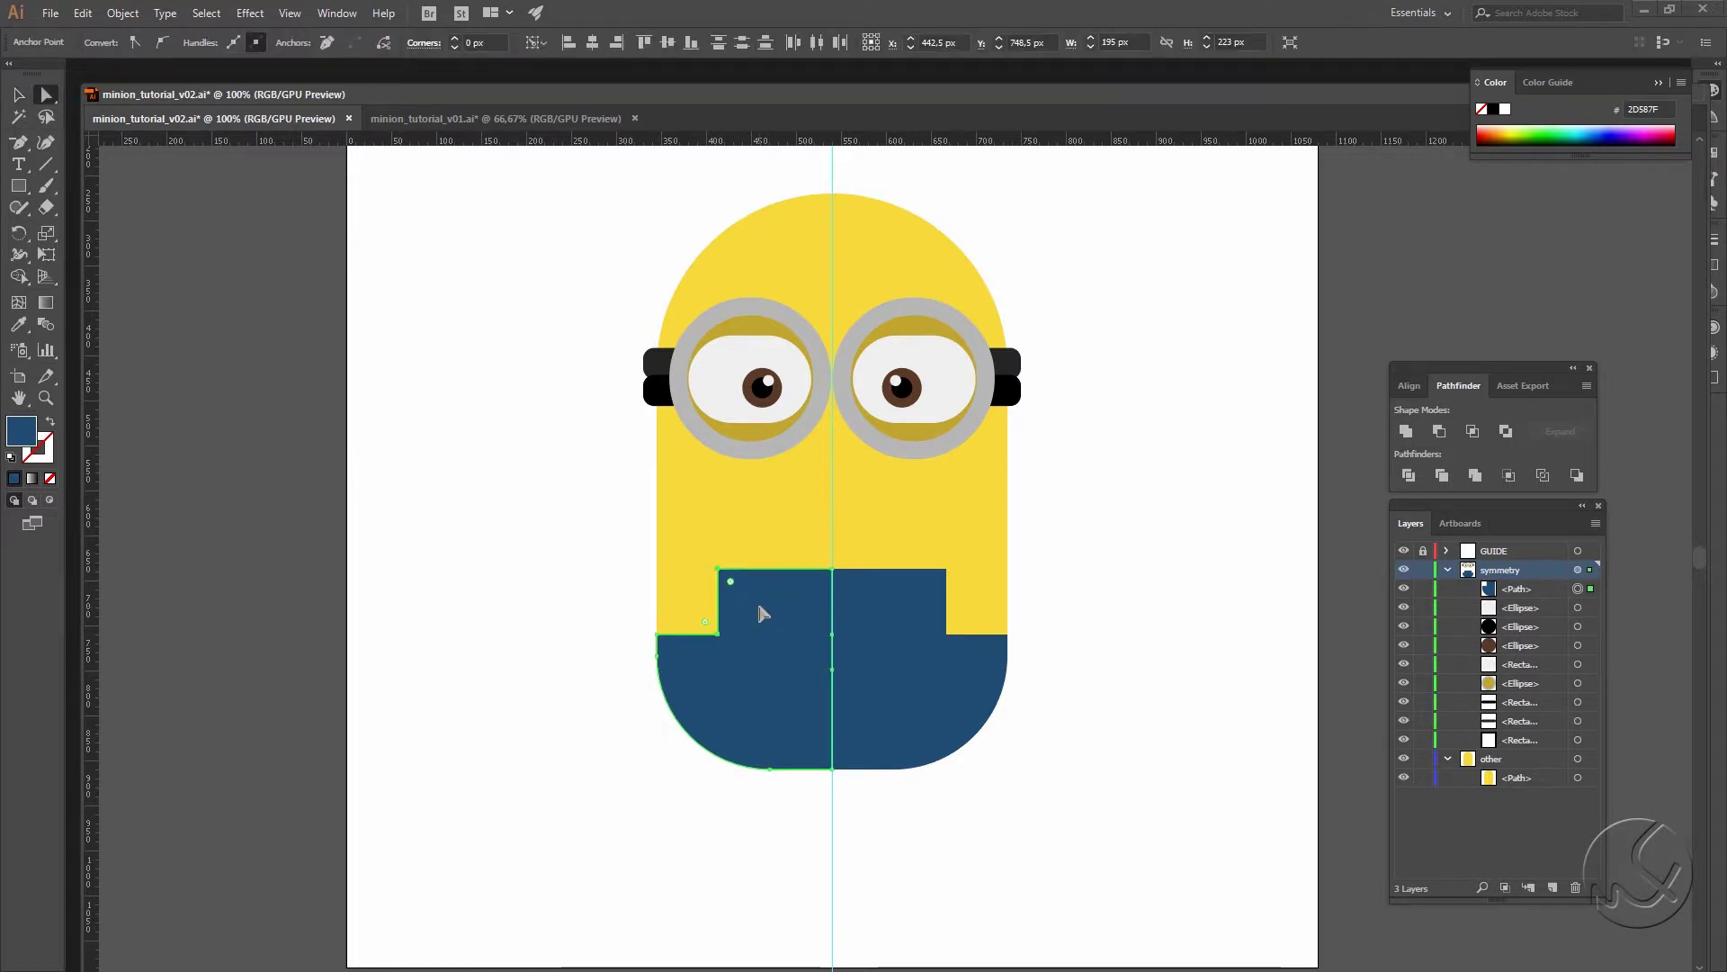
key("shift+Right")
key("shift+Right")
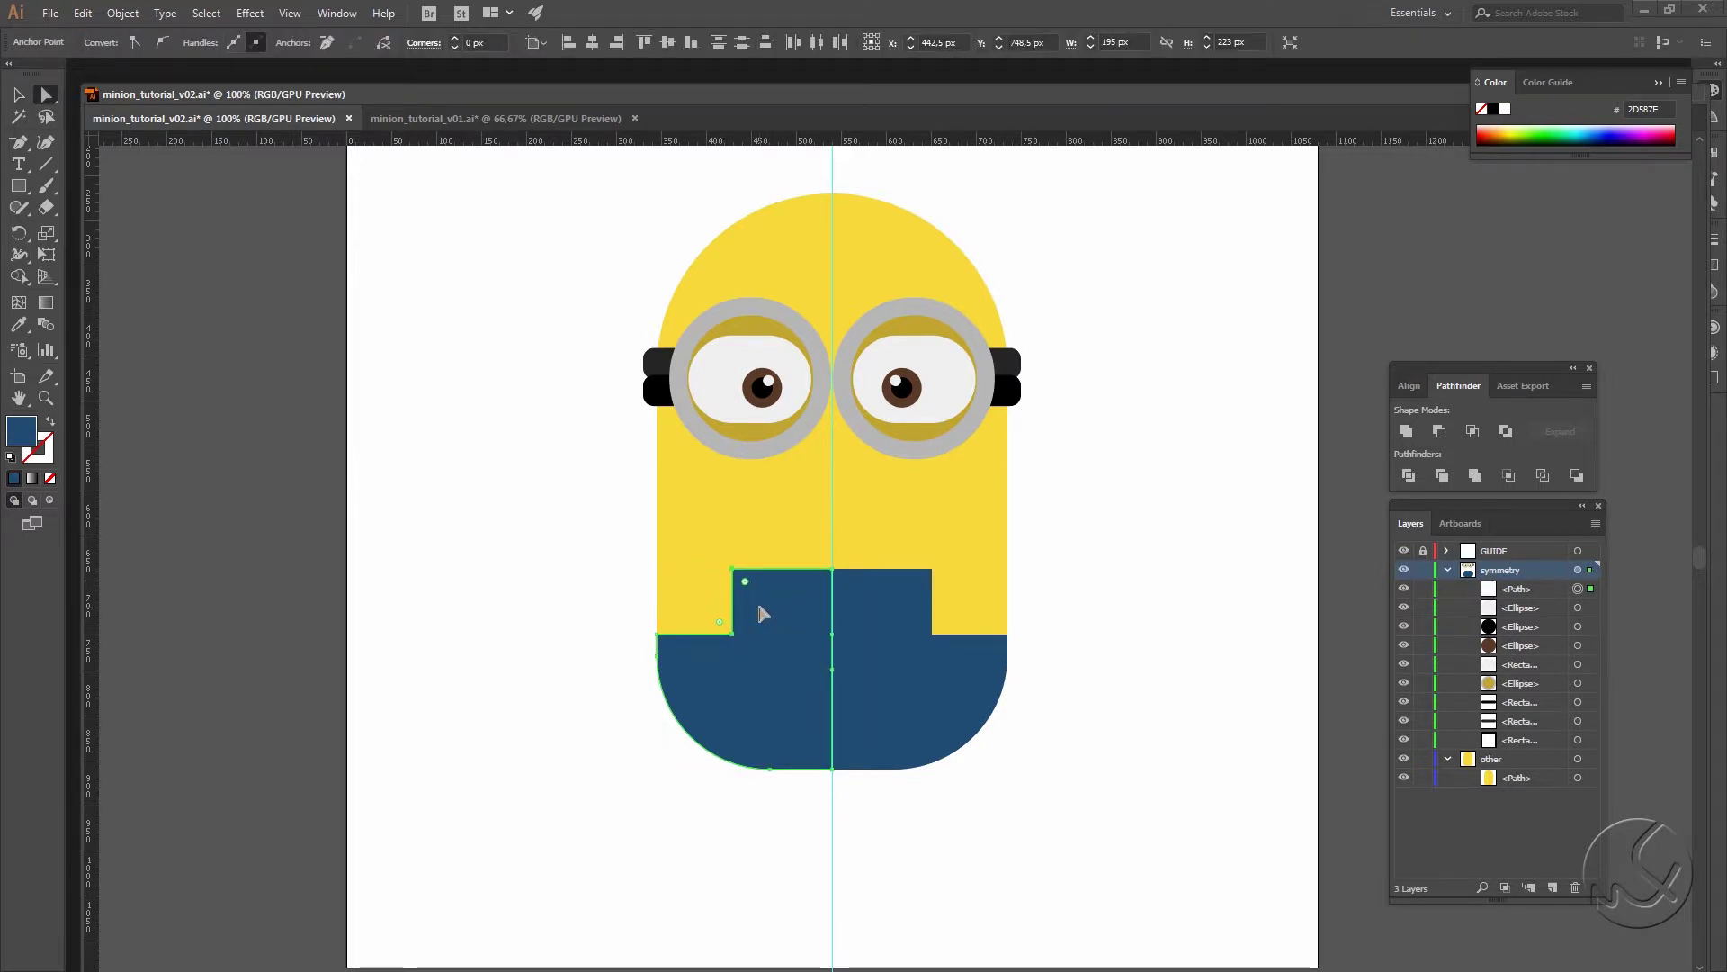
key("Left")
key("Left")
key("Left")
key("v")
left_click(1061, 655)
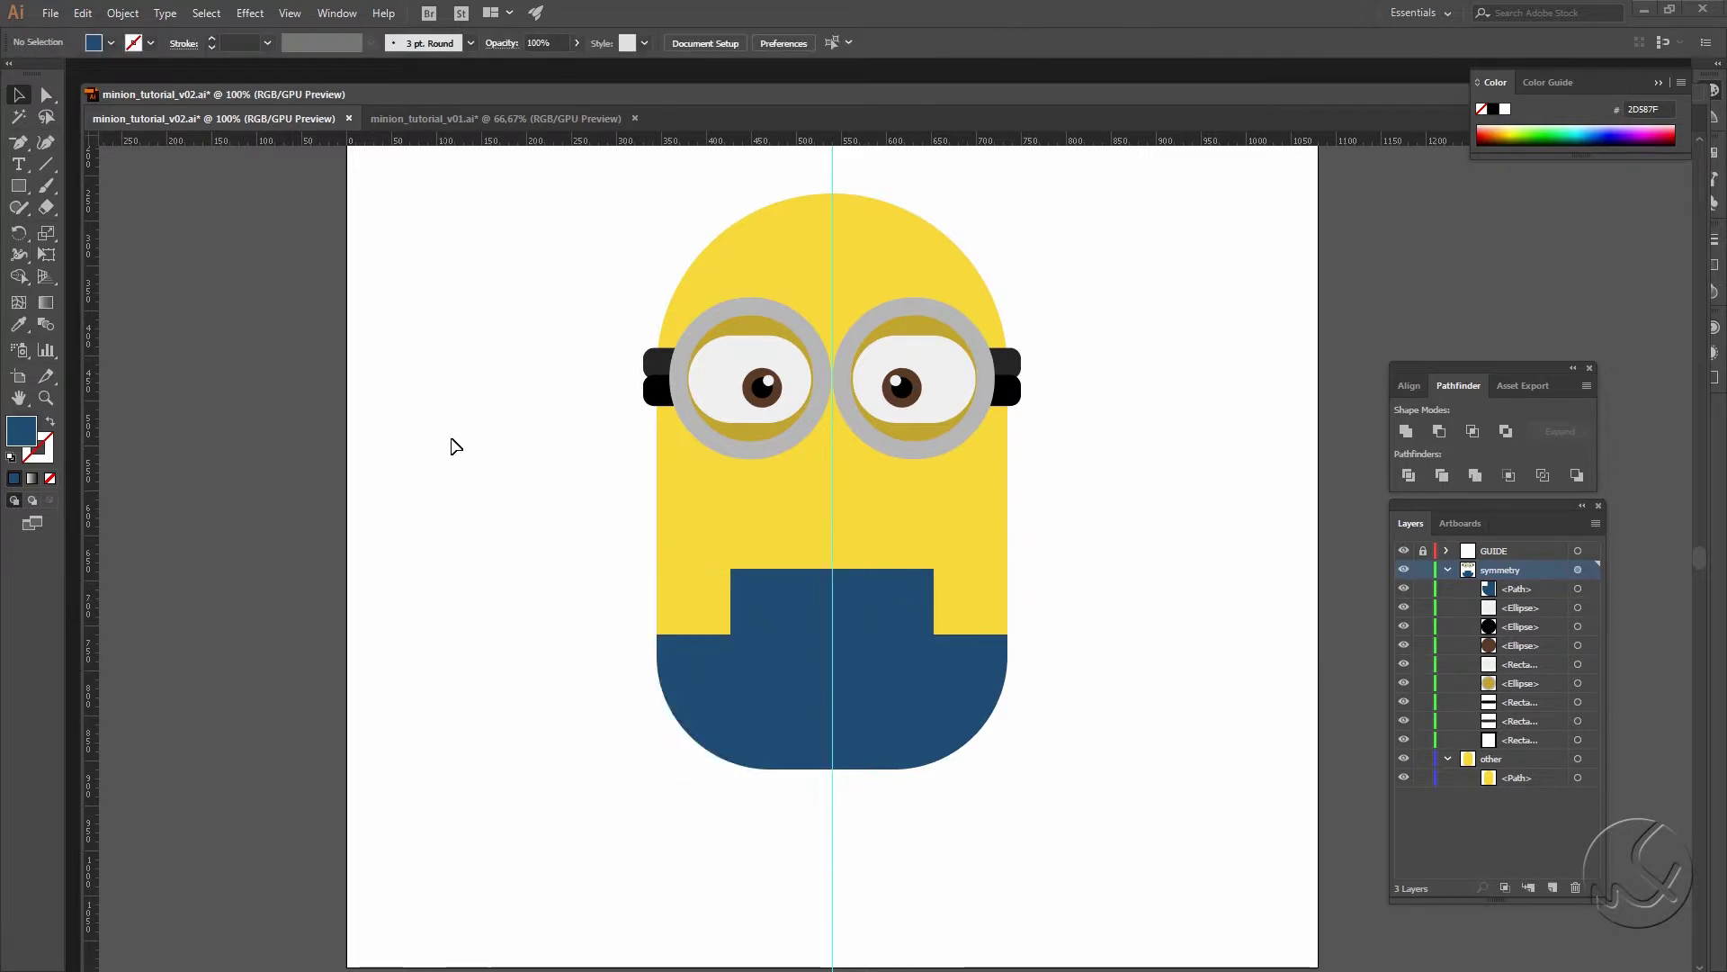
left_click_drag(21, 192, 158, 184)
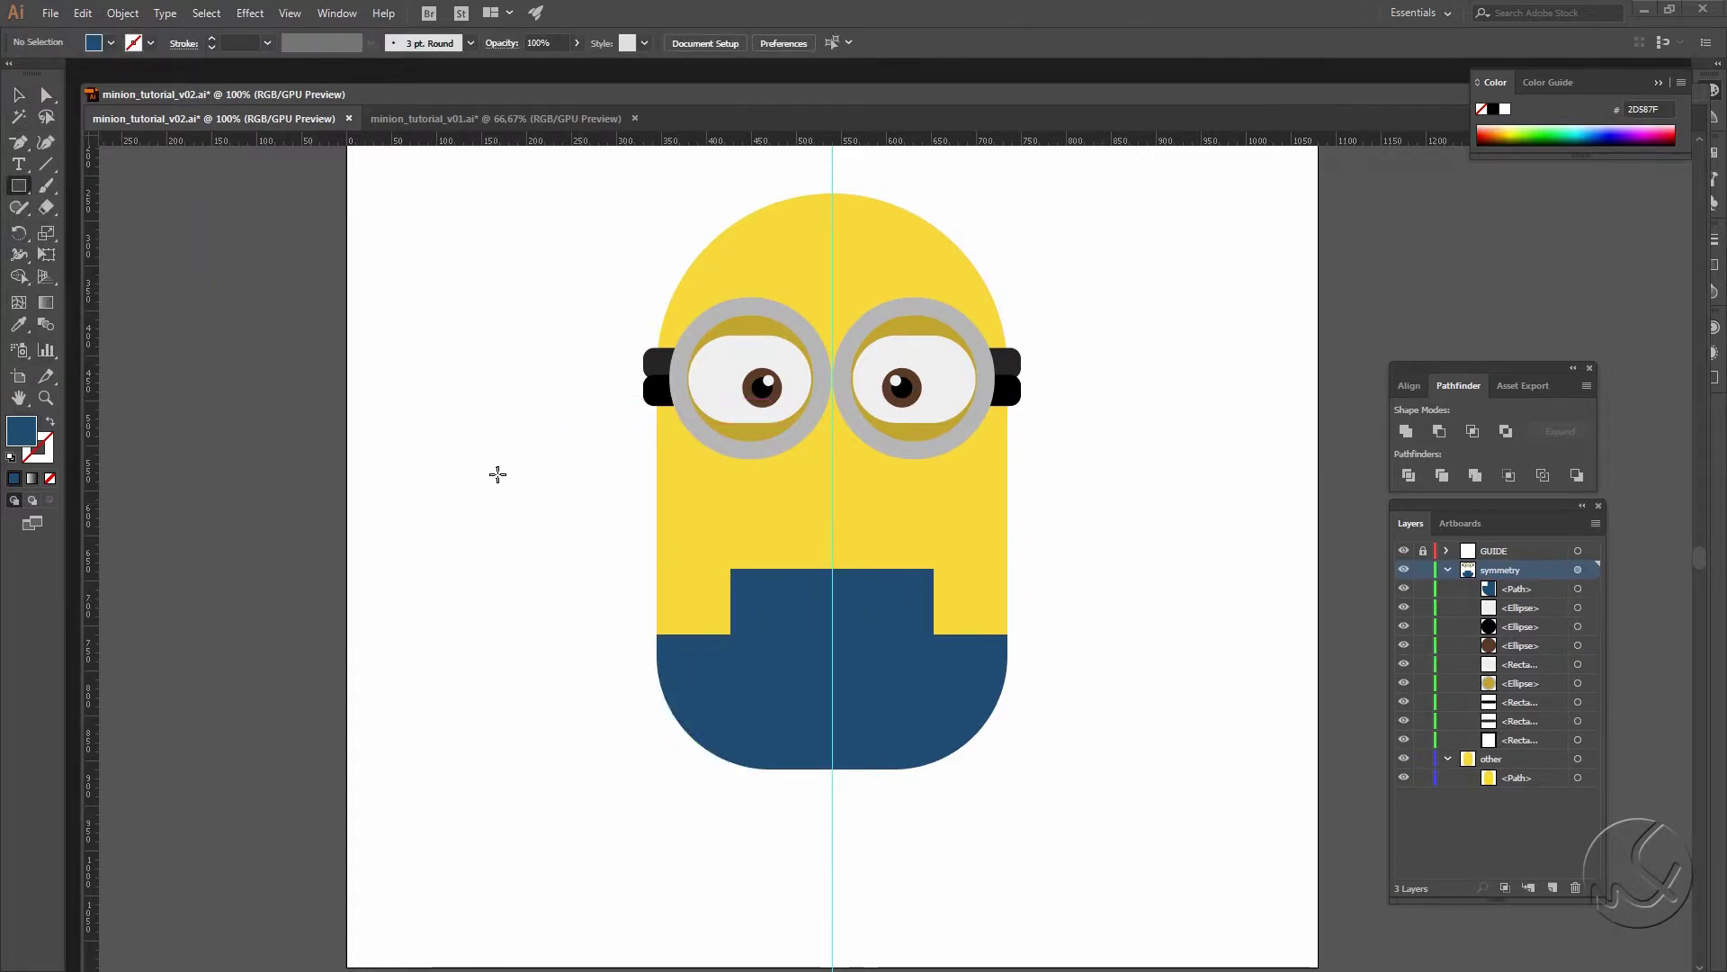
Step: Draw a 120 × 25 px strap rectangle beside the body
left_click_drag(497, 474, 605, 494)
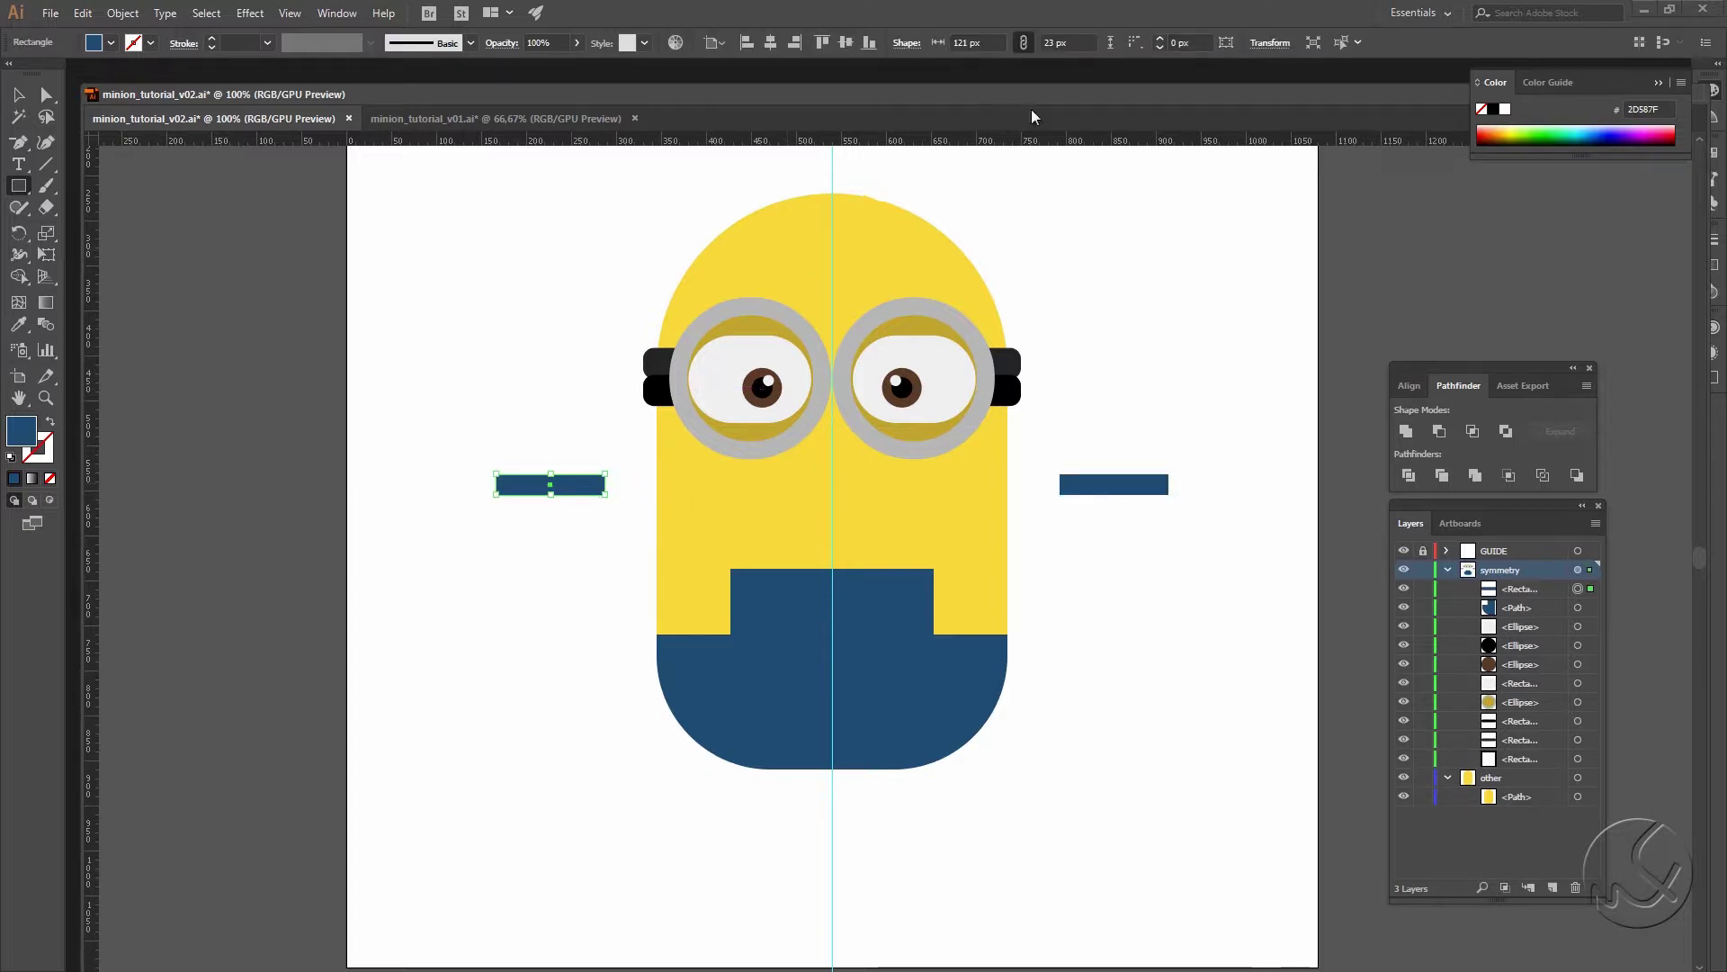
left_click(976, 42)
type("120")
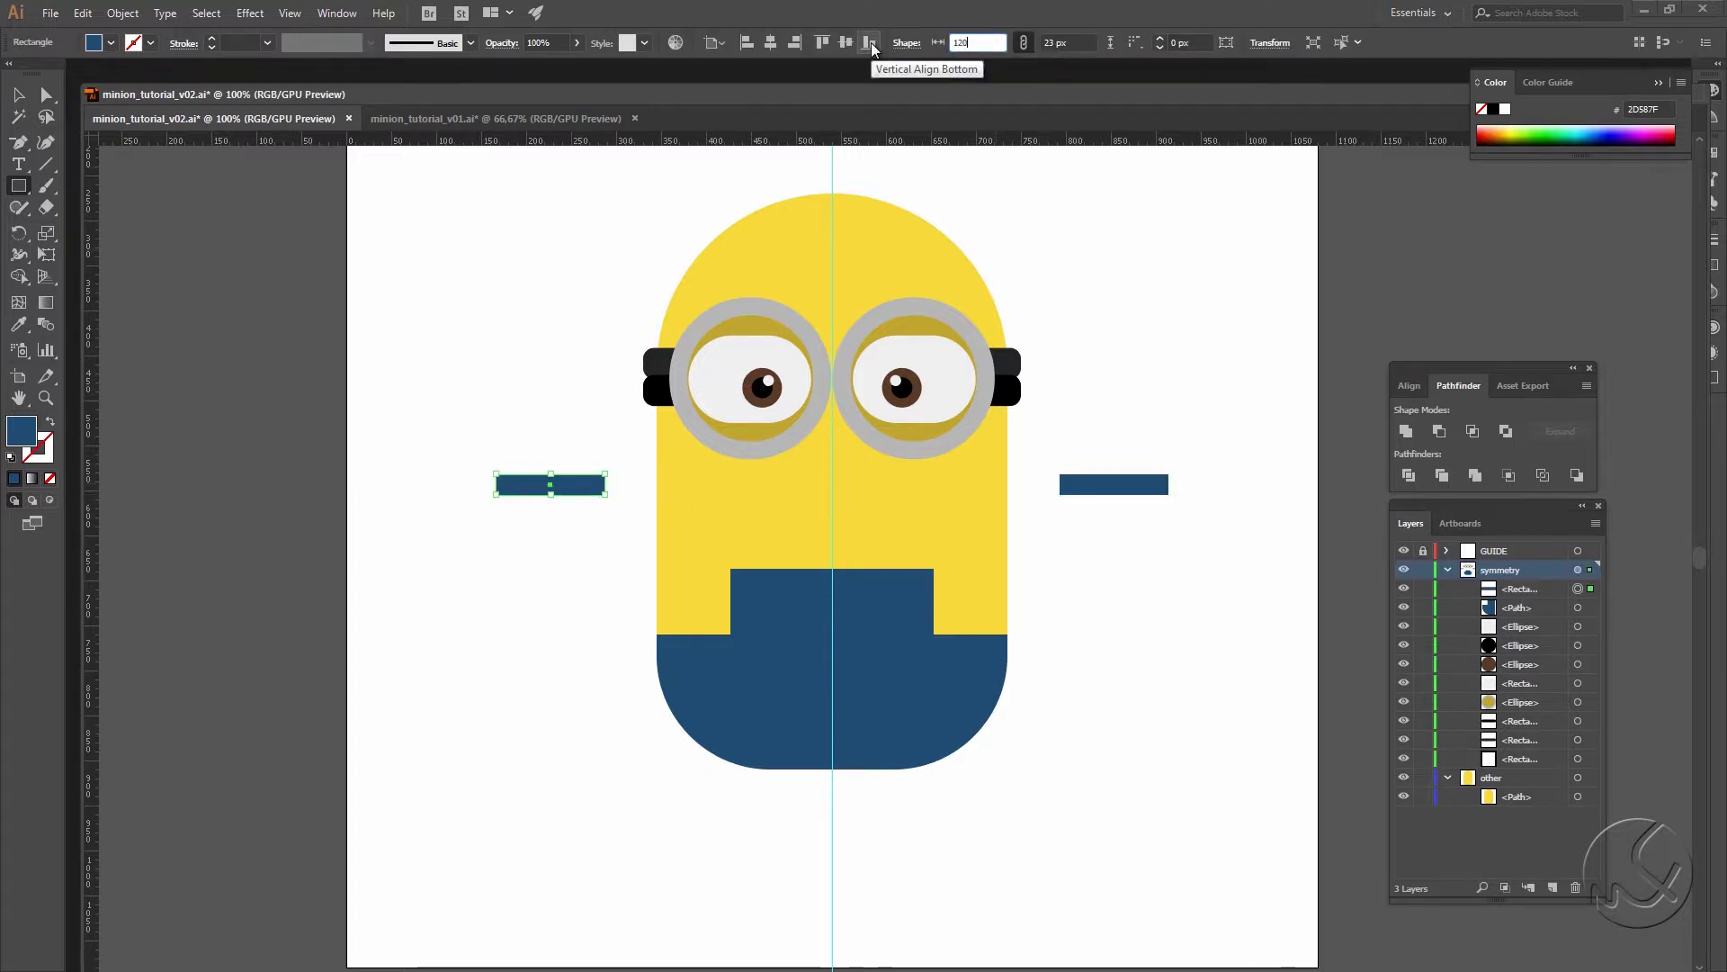
key("Tab")
type("25")
key("Return")
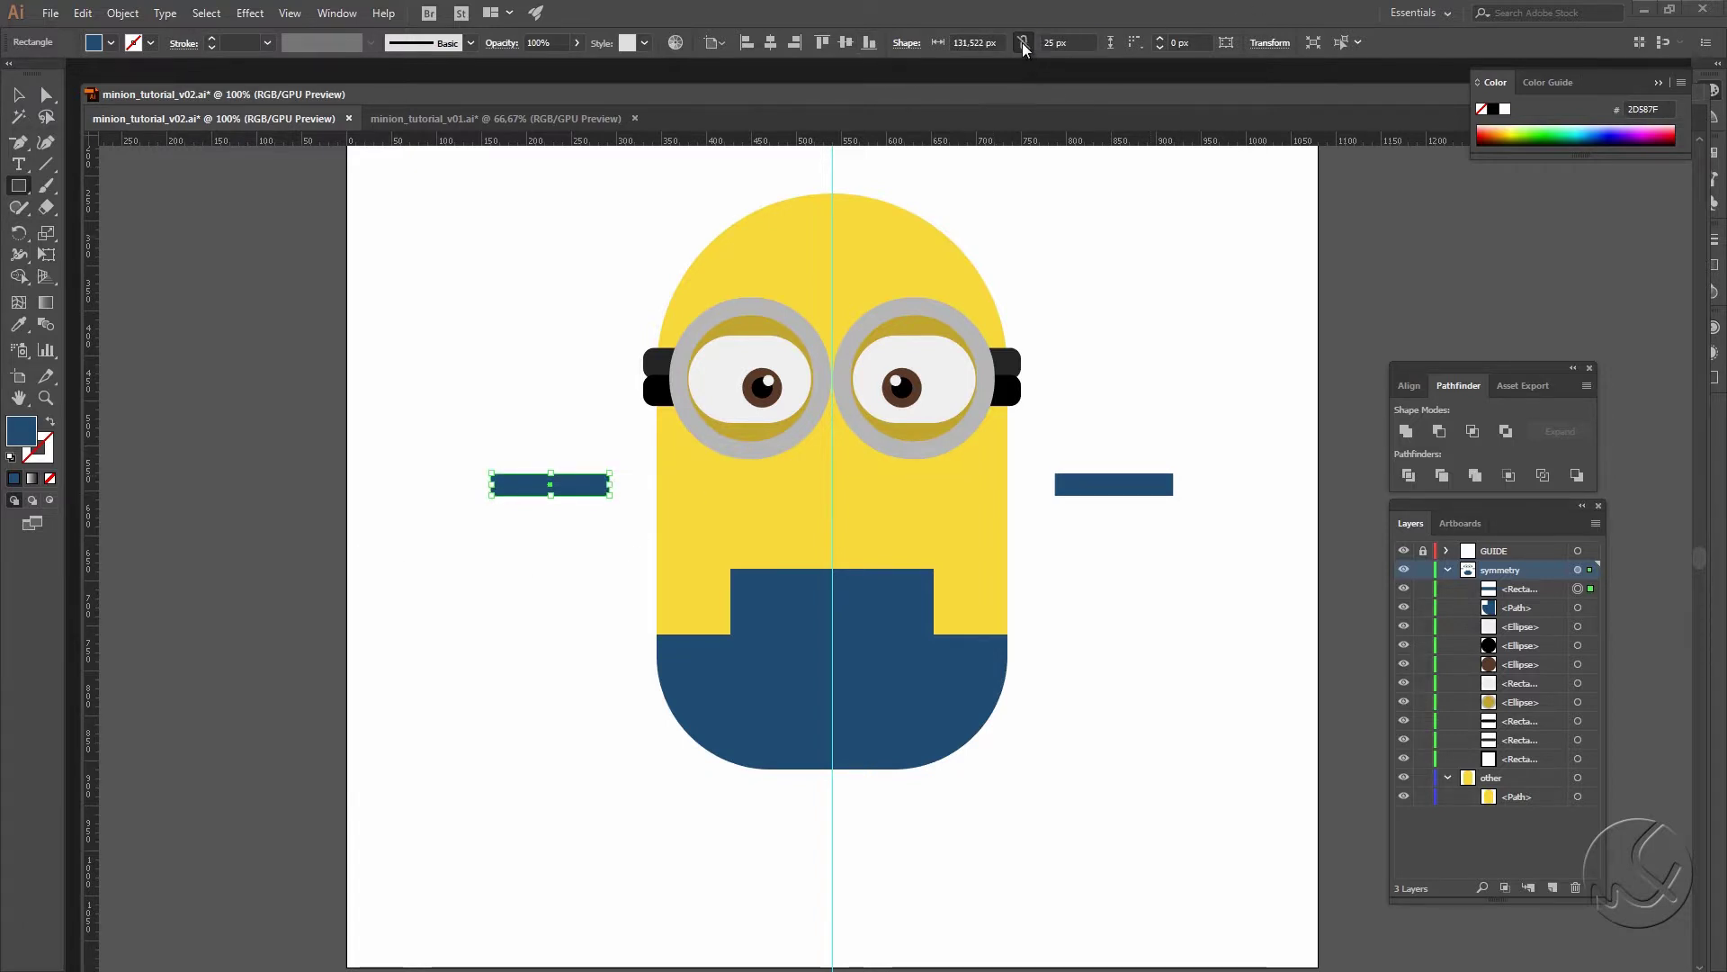
left_click(995, 42)
type("120")
key("Return")
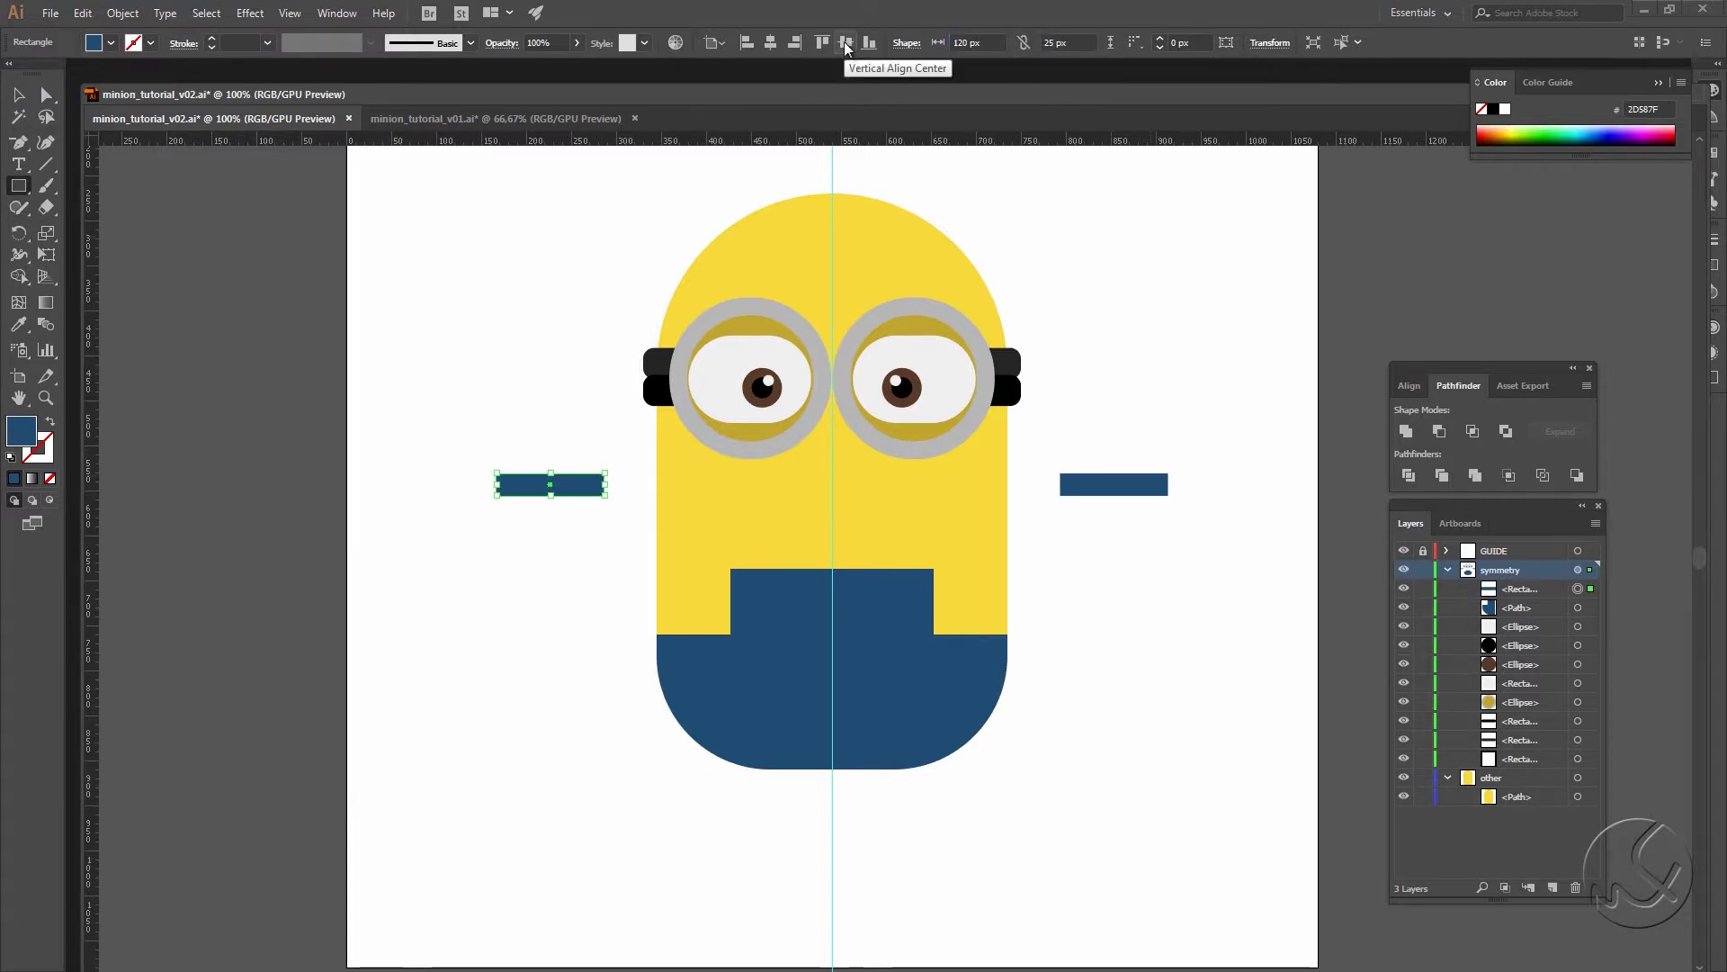
Step: Darken the strap fill to blue 254A66
left_click(18, 94)
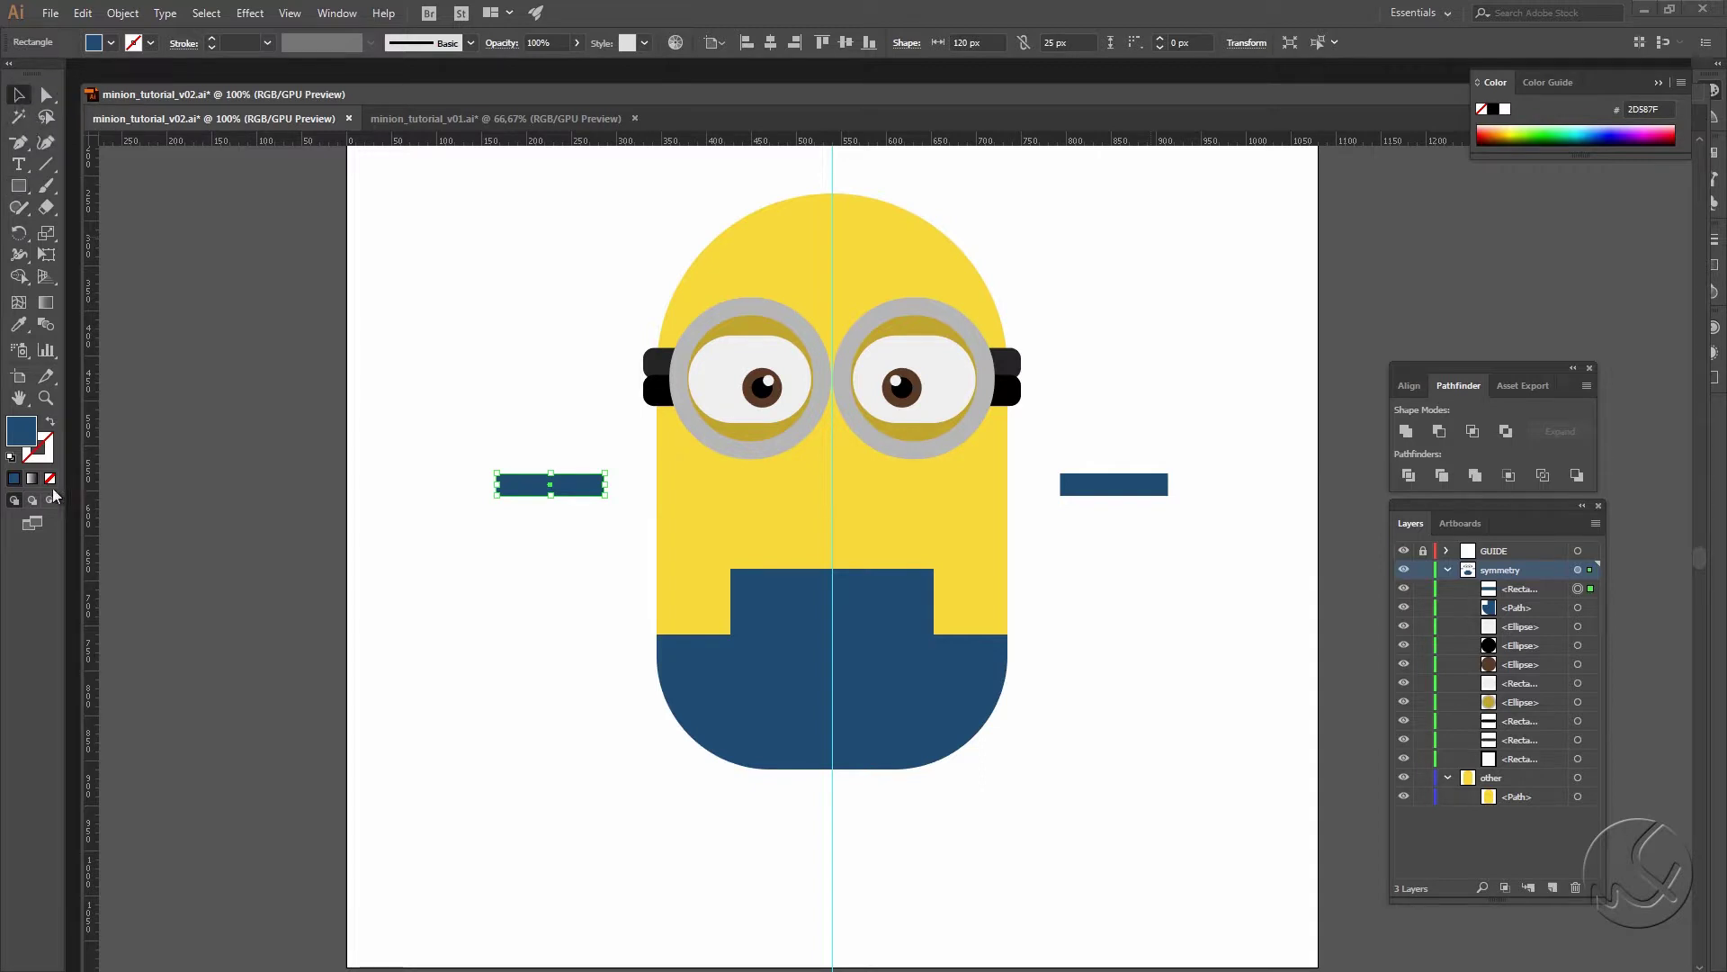
double_click(21, 432)
left_click_drag(414, 459, 413, 477)
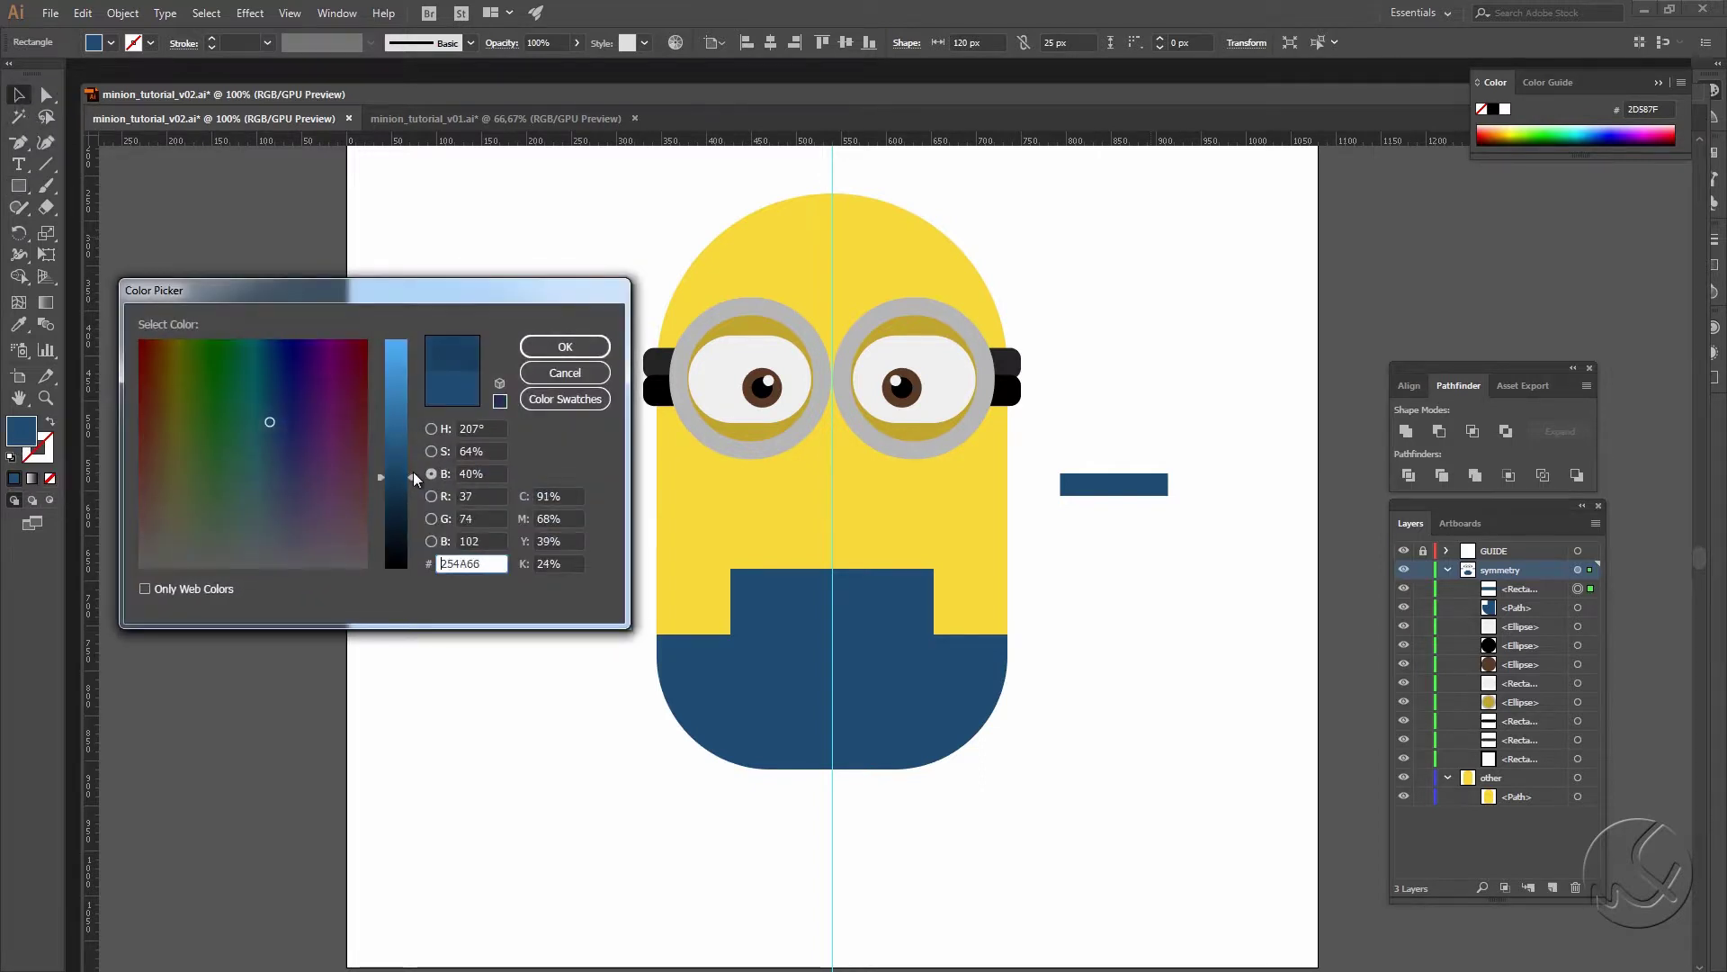
left_click(565, 347)
Step: Move the strap onto the top of the bib and rotate it so its outer end rises
left_click_drag(594, 484, 749, 597)
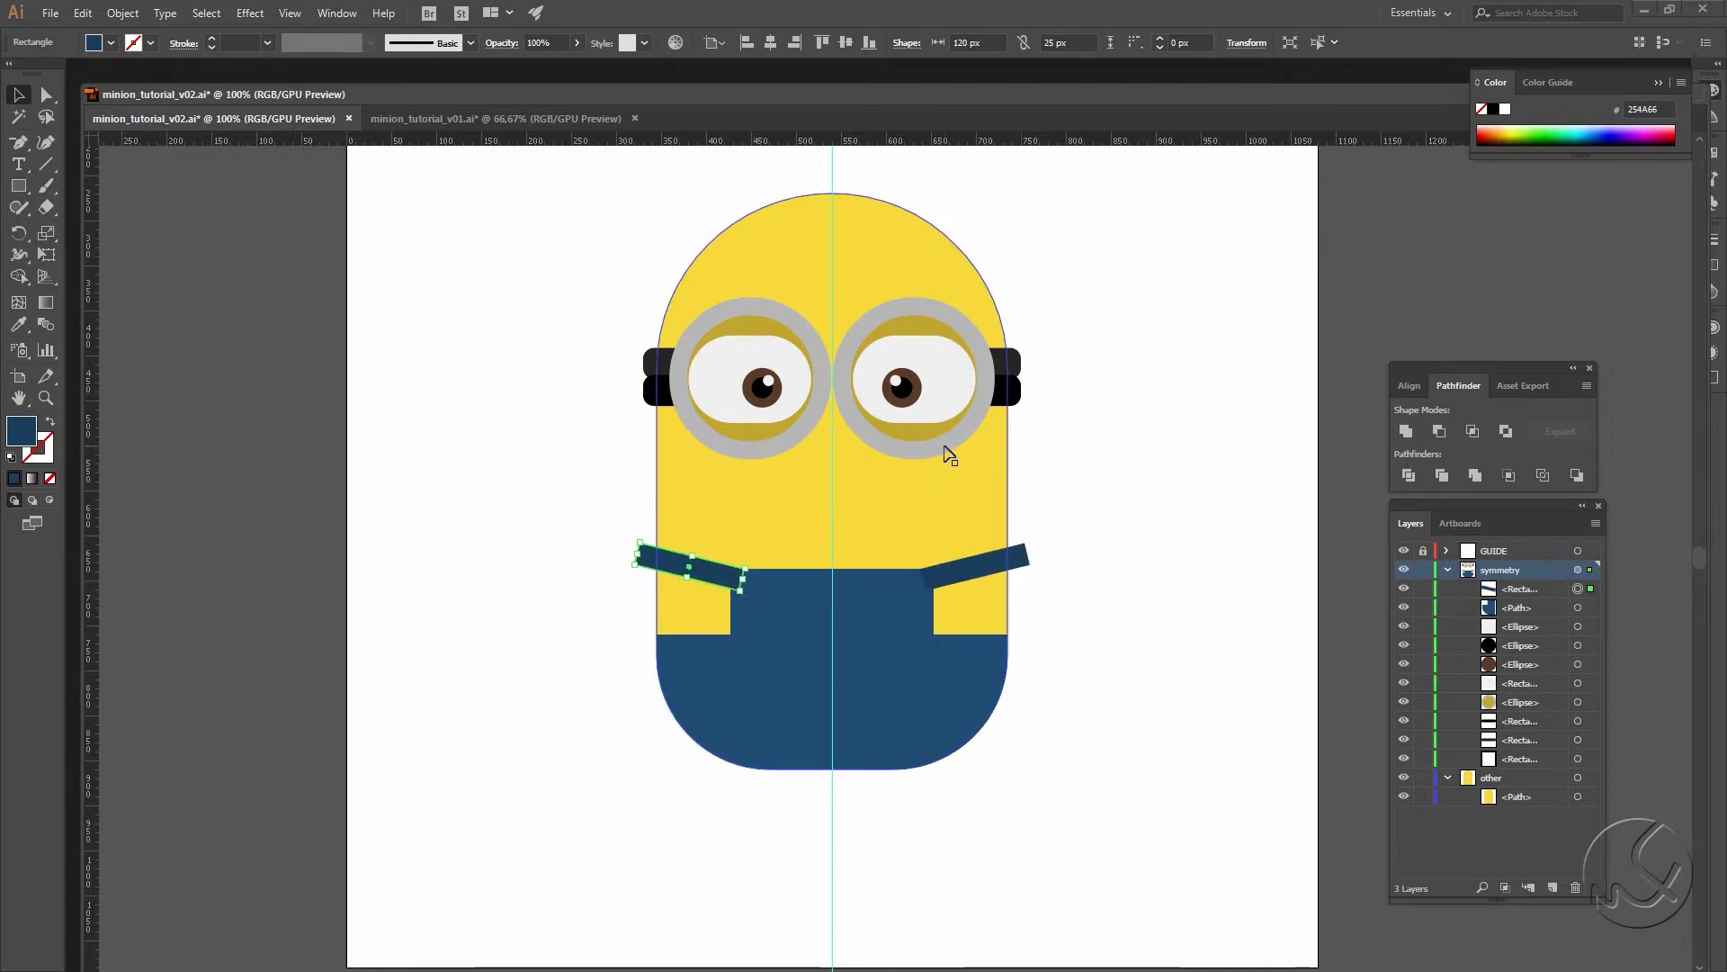
key("Right")
key("Right")
key("Right")
key("Right")
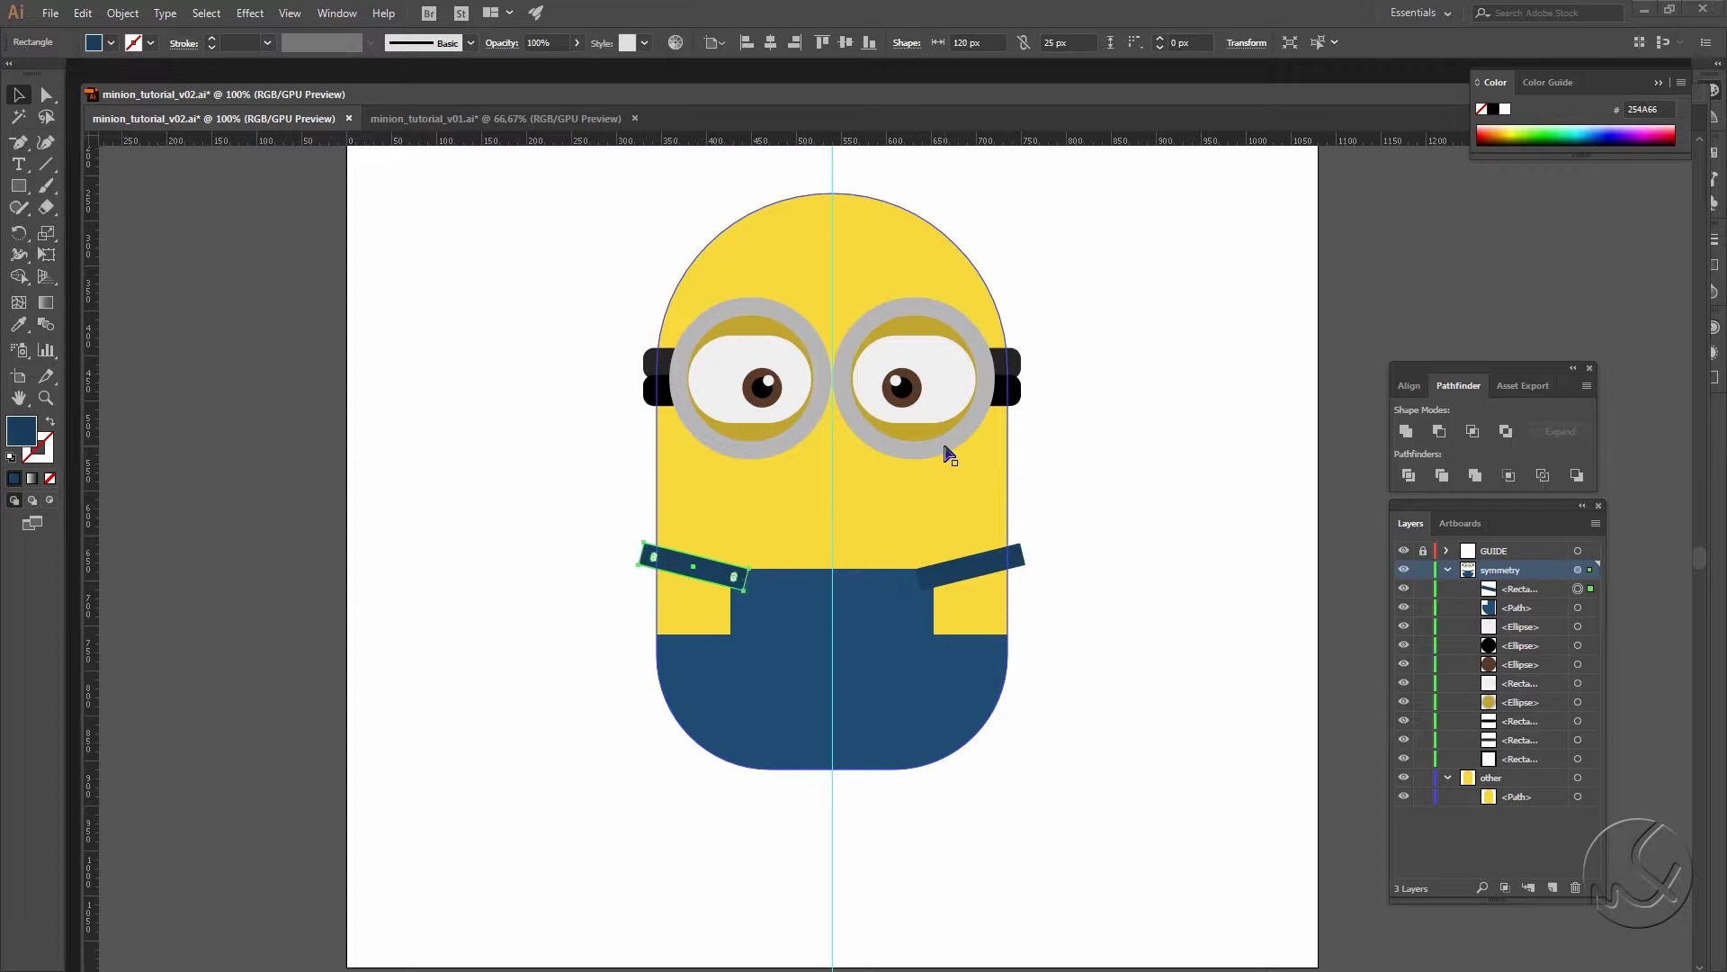
key("ctrl+plus")
key("ctrl+plus")
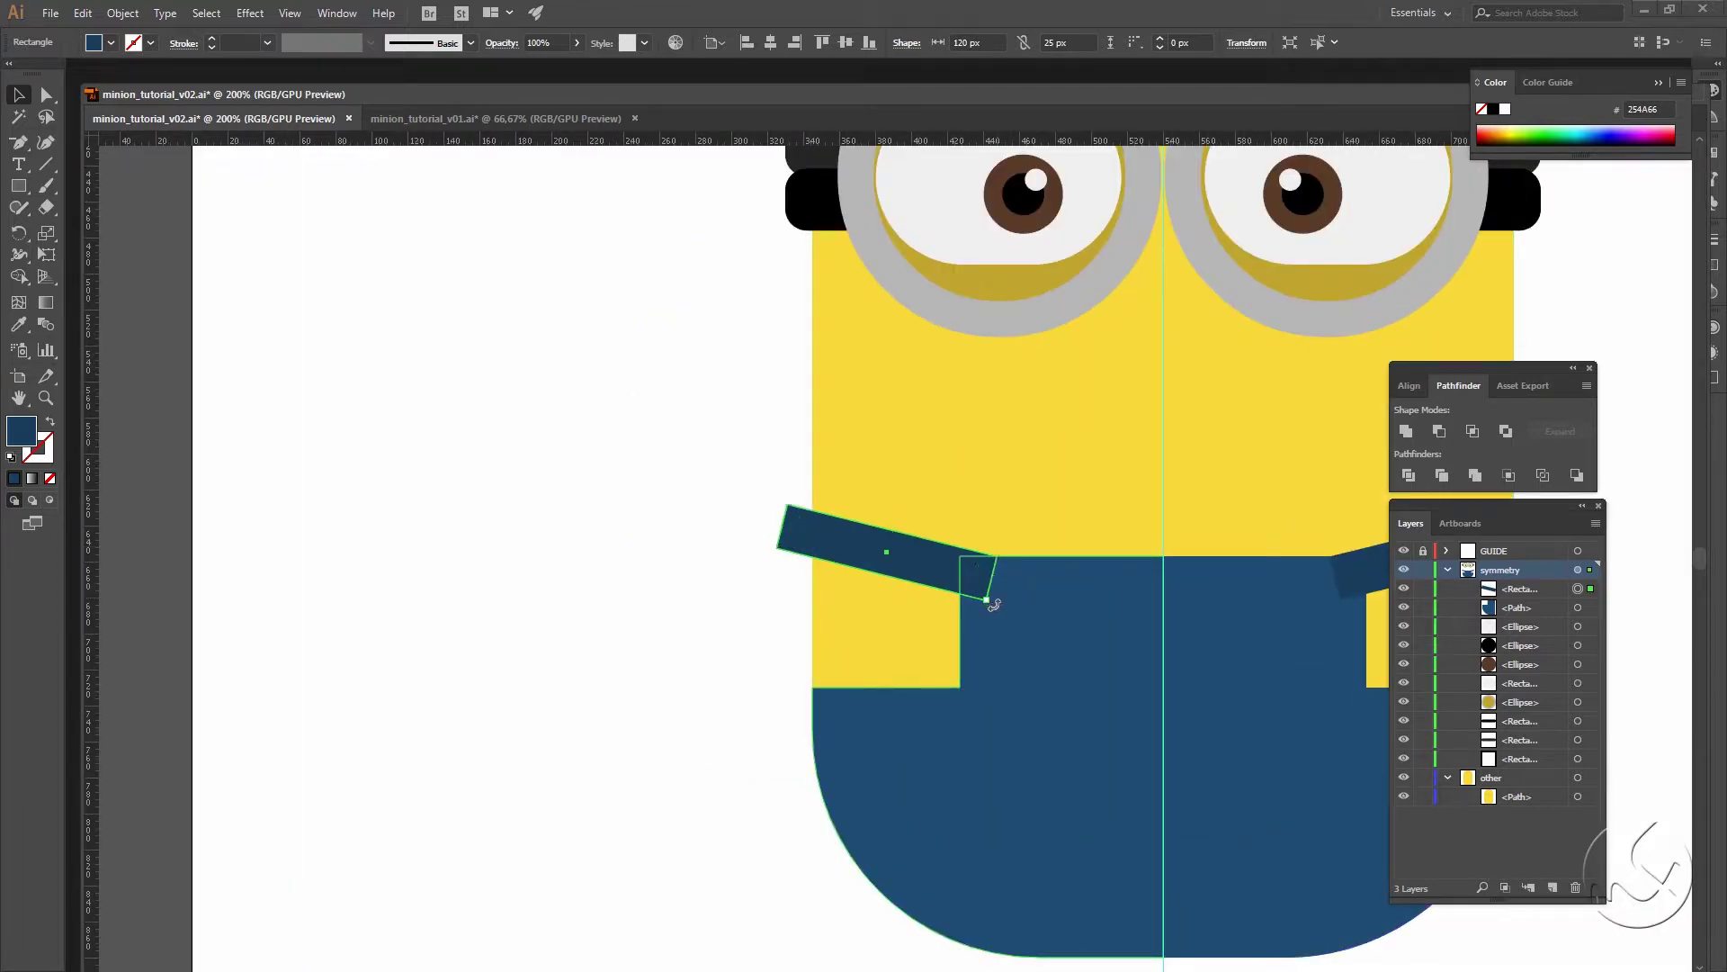
left_click_drag(993, 604, 1068, 571)
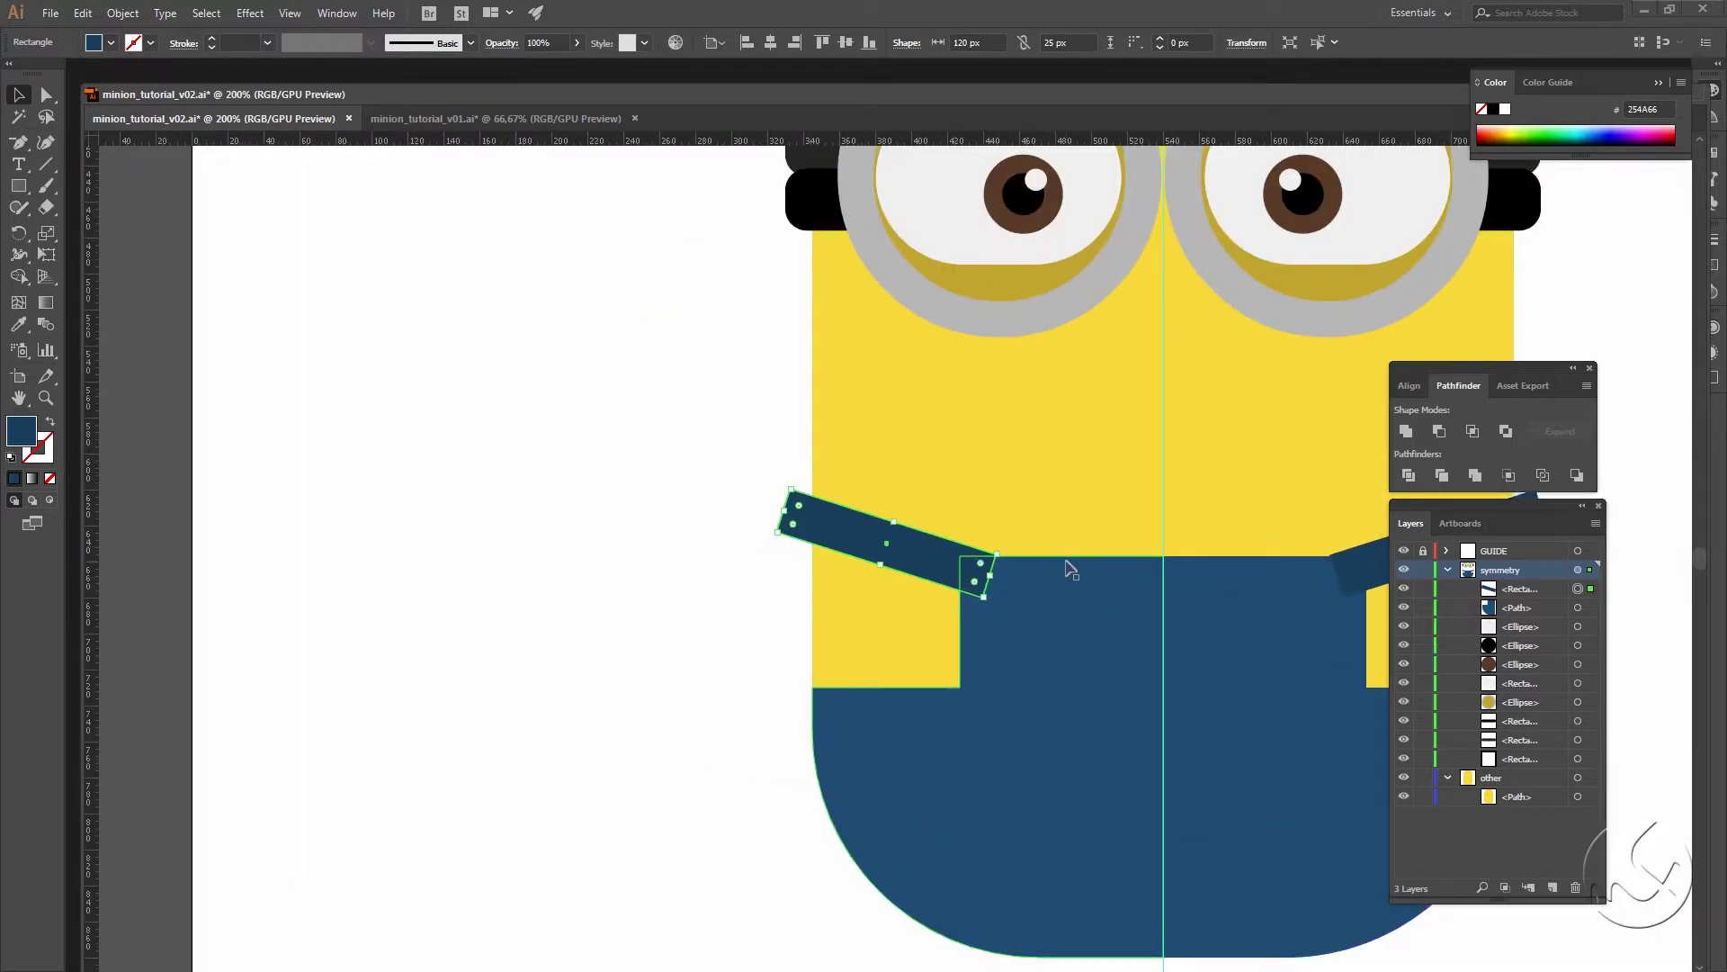
left_click(698, 586)
mouse_move(698, 586)
left_mouse_down()
mouse_move(537, 523)
mouse_move(429, 516)
left_mouse_up()
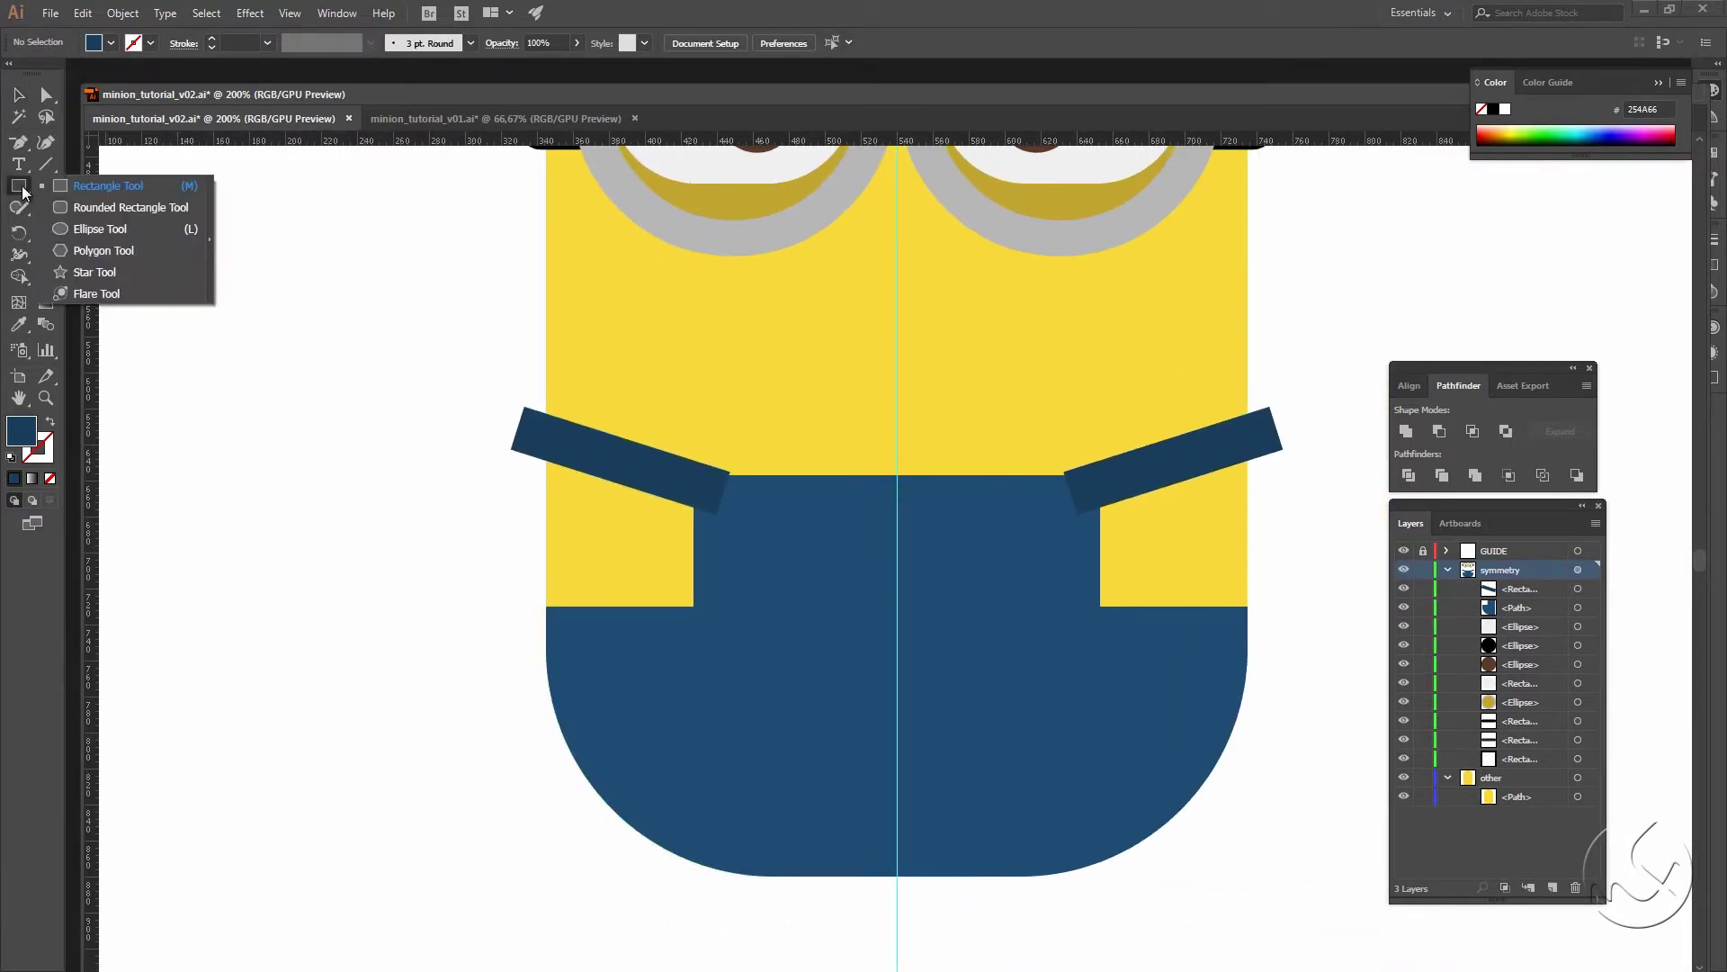
Step: Draw a 14.25 px circle and nudge it onto the strap's end as a button
left_click_drag(19, 186, 72, 229)
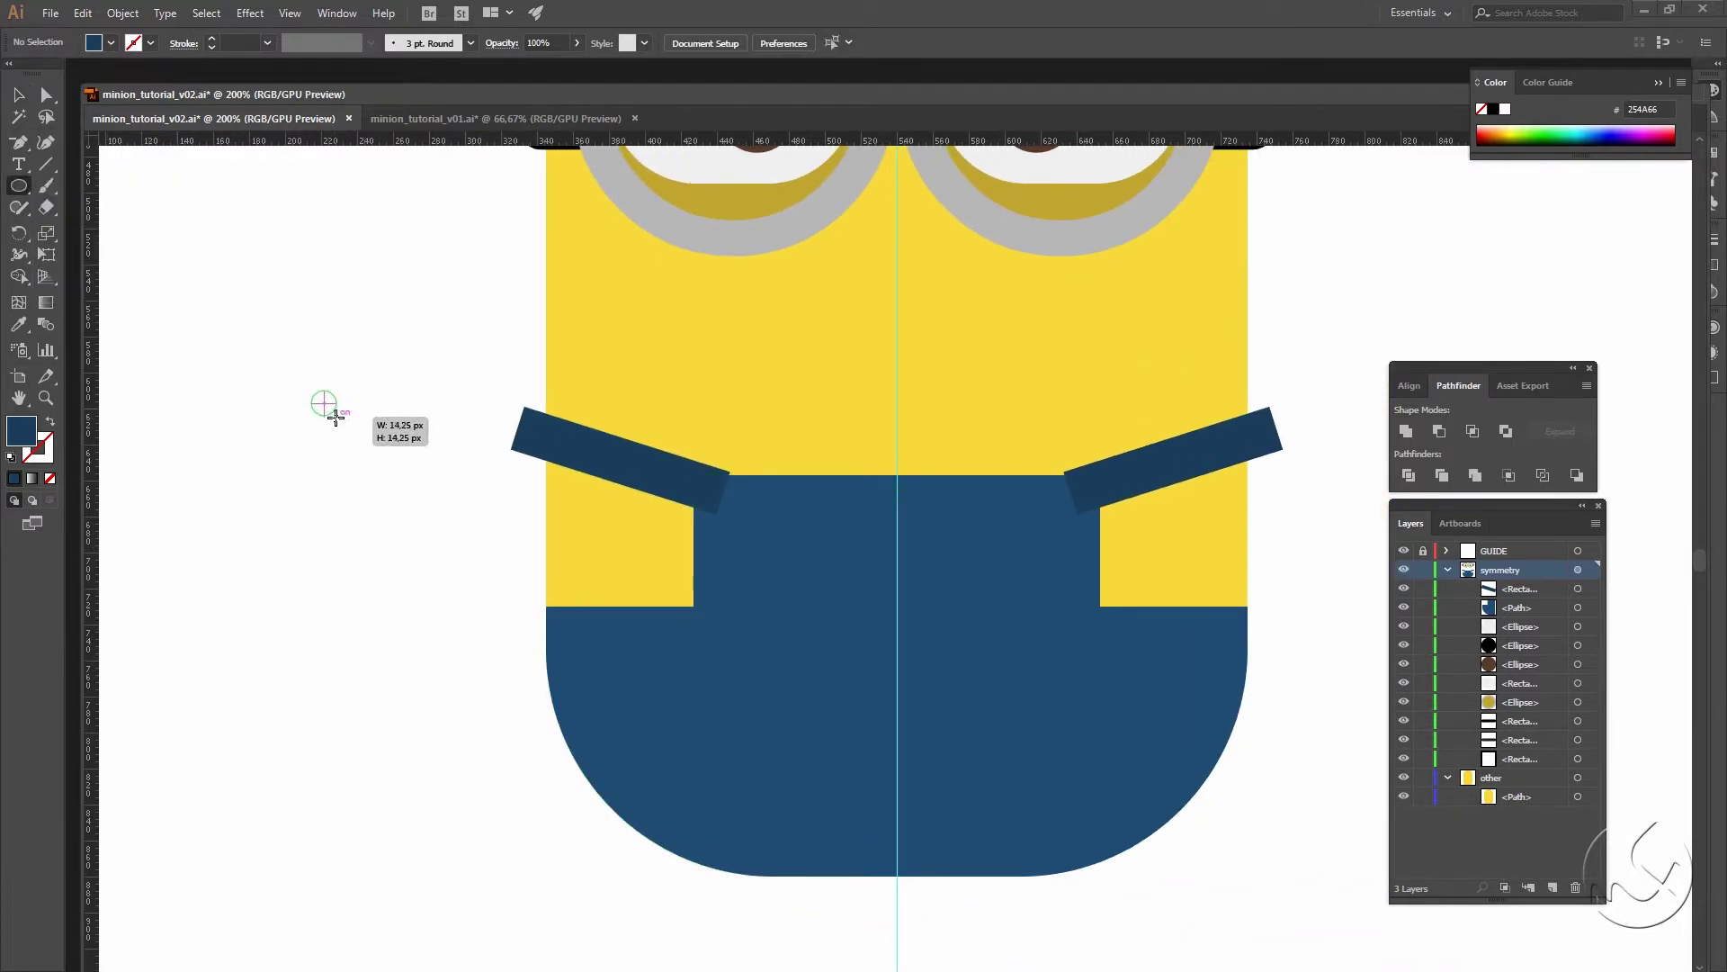
left_click_drag(333, 413, 335, 415)
key("v")
key("shift+Right")
key("shift+Right")
key("shift+Right")
key("shift+Right")
key("shift+Right")
key("shift+Right")
key("shift+Right")
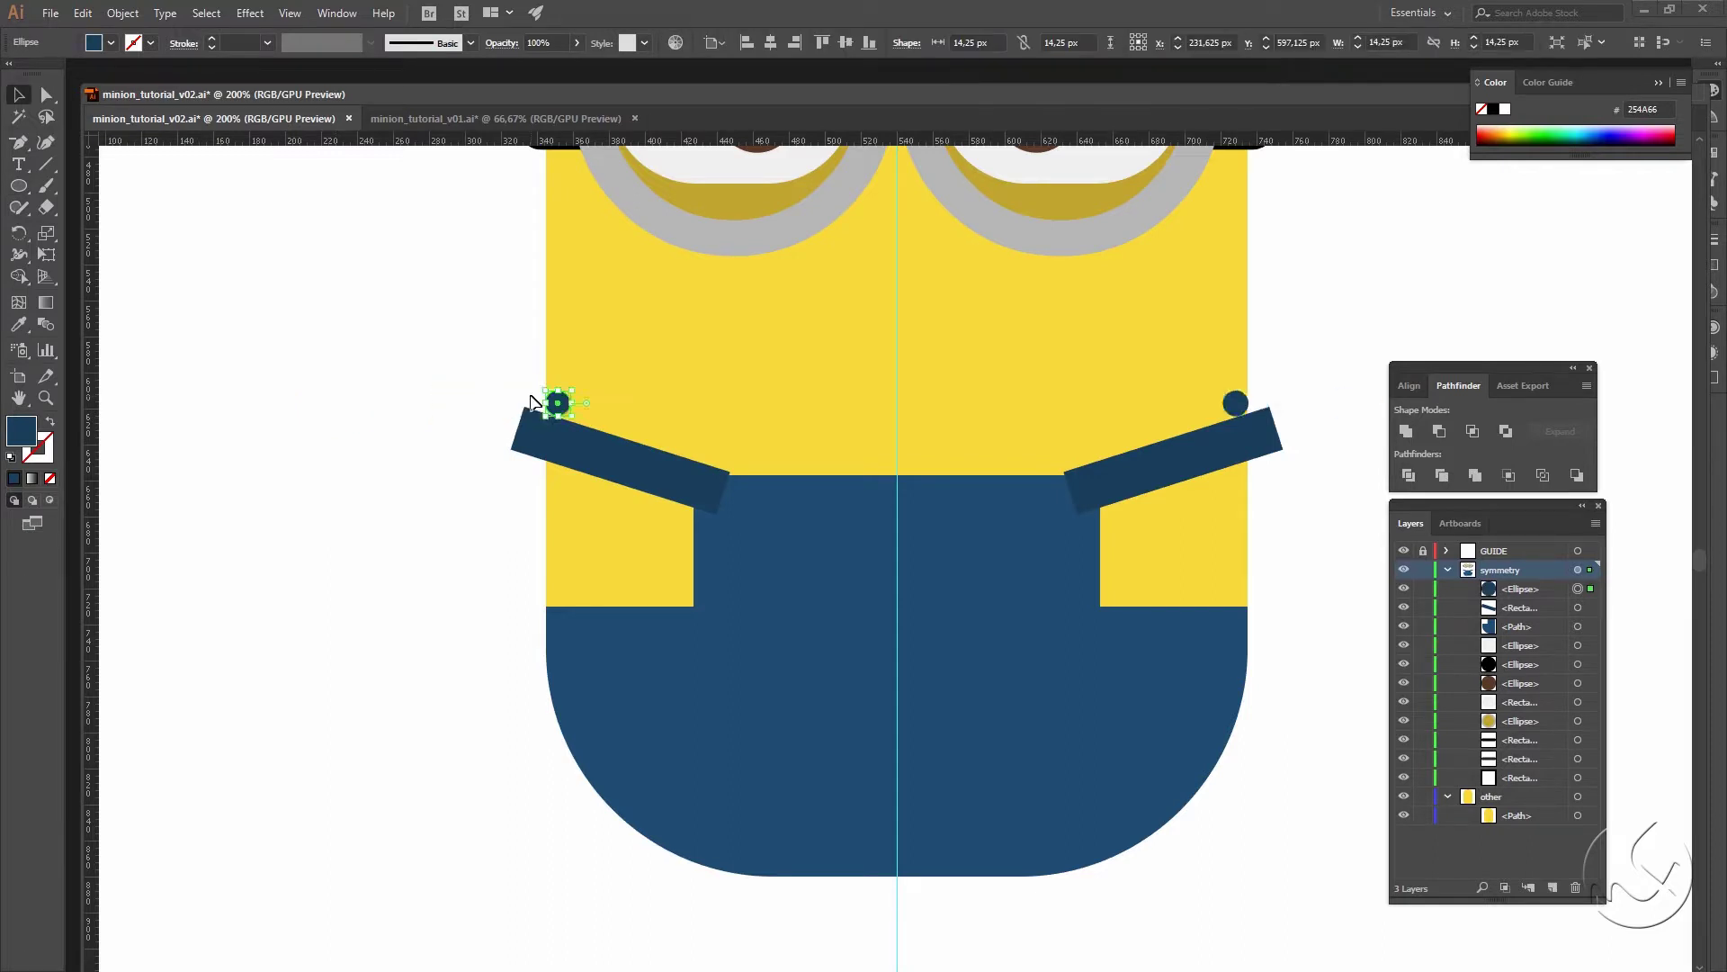
key("shift+Right")
key("shift+Right")
key("shift+Down")
key("shift+Right")
key("shift+Right")
key("shift+Down")
key("shift+Right")
key("shift+Down")
key("shift+Right")
key("shift+Right")
key("shift+Down")
key("shift+Right")
key("shift+Down")
key("shift+Right")
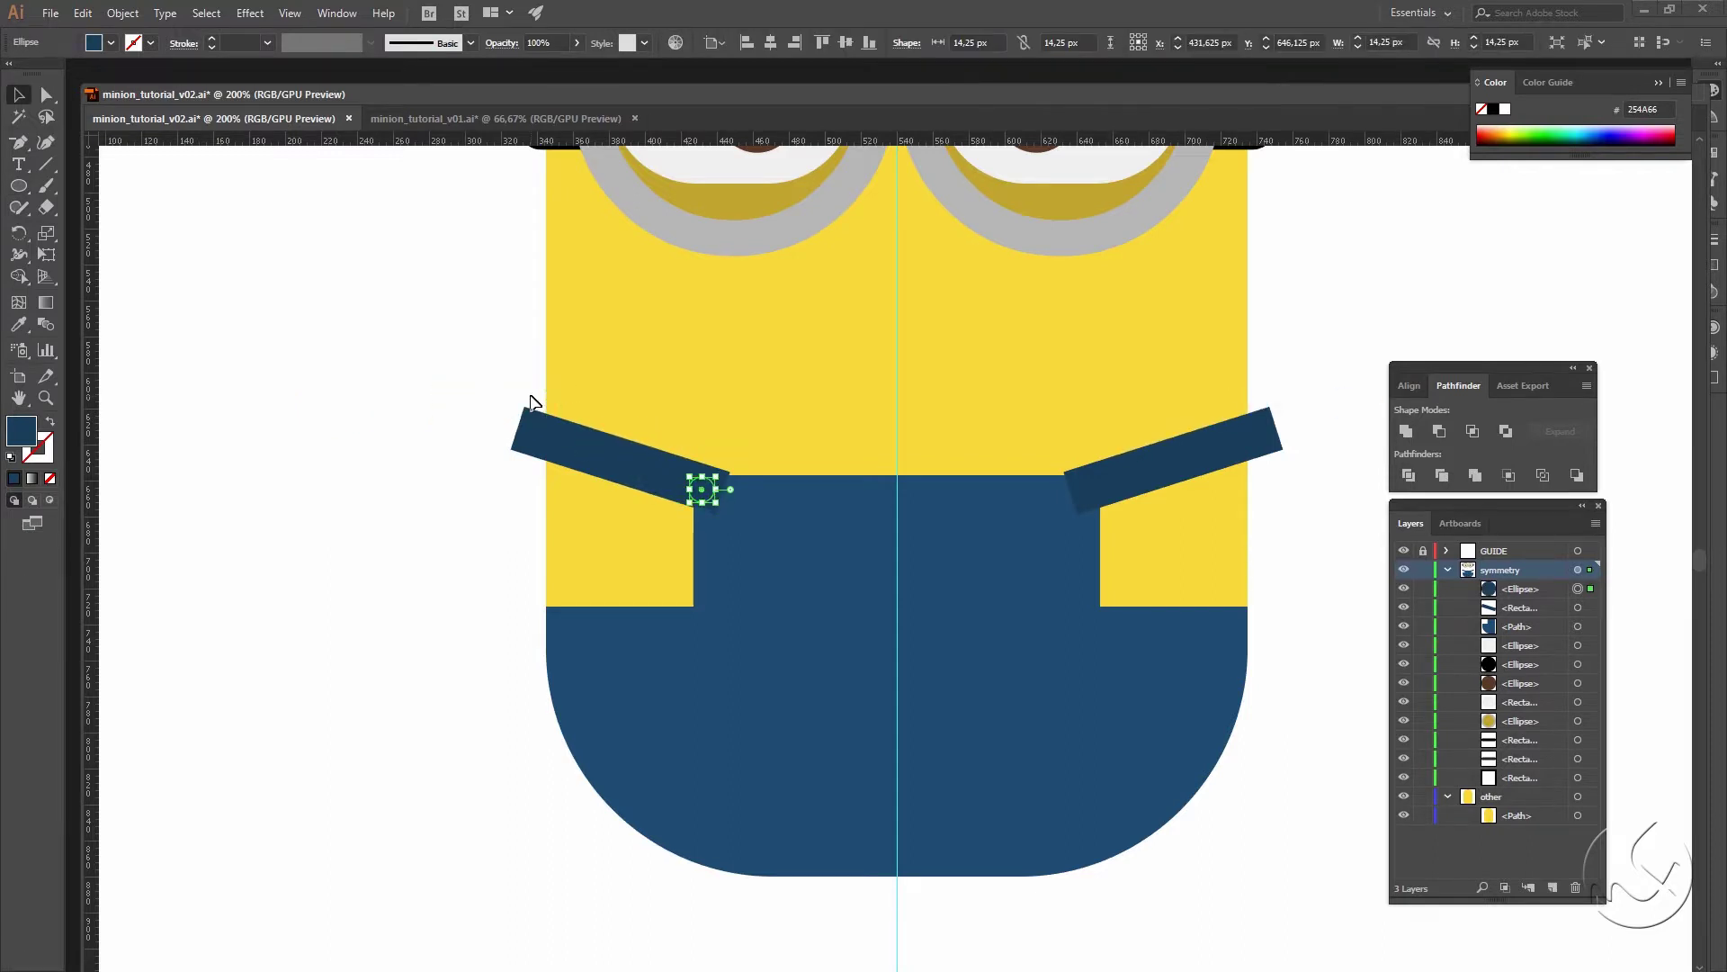
Step: Fill the strap button black 000000 and zoom out to the whole minion
double_click(19, 432)
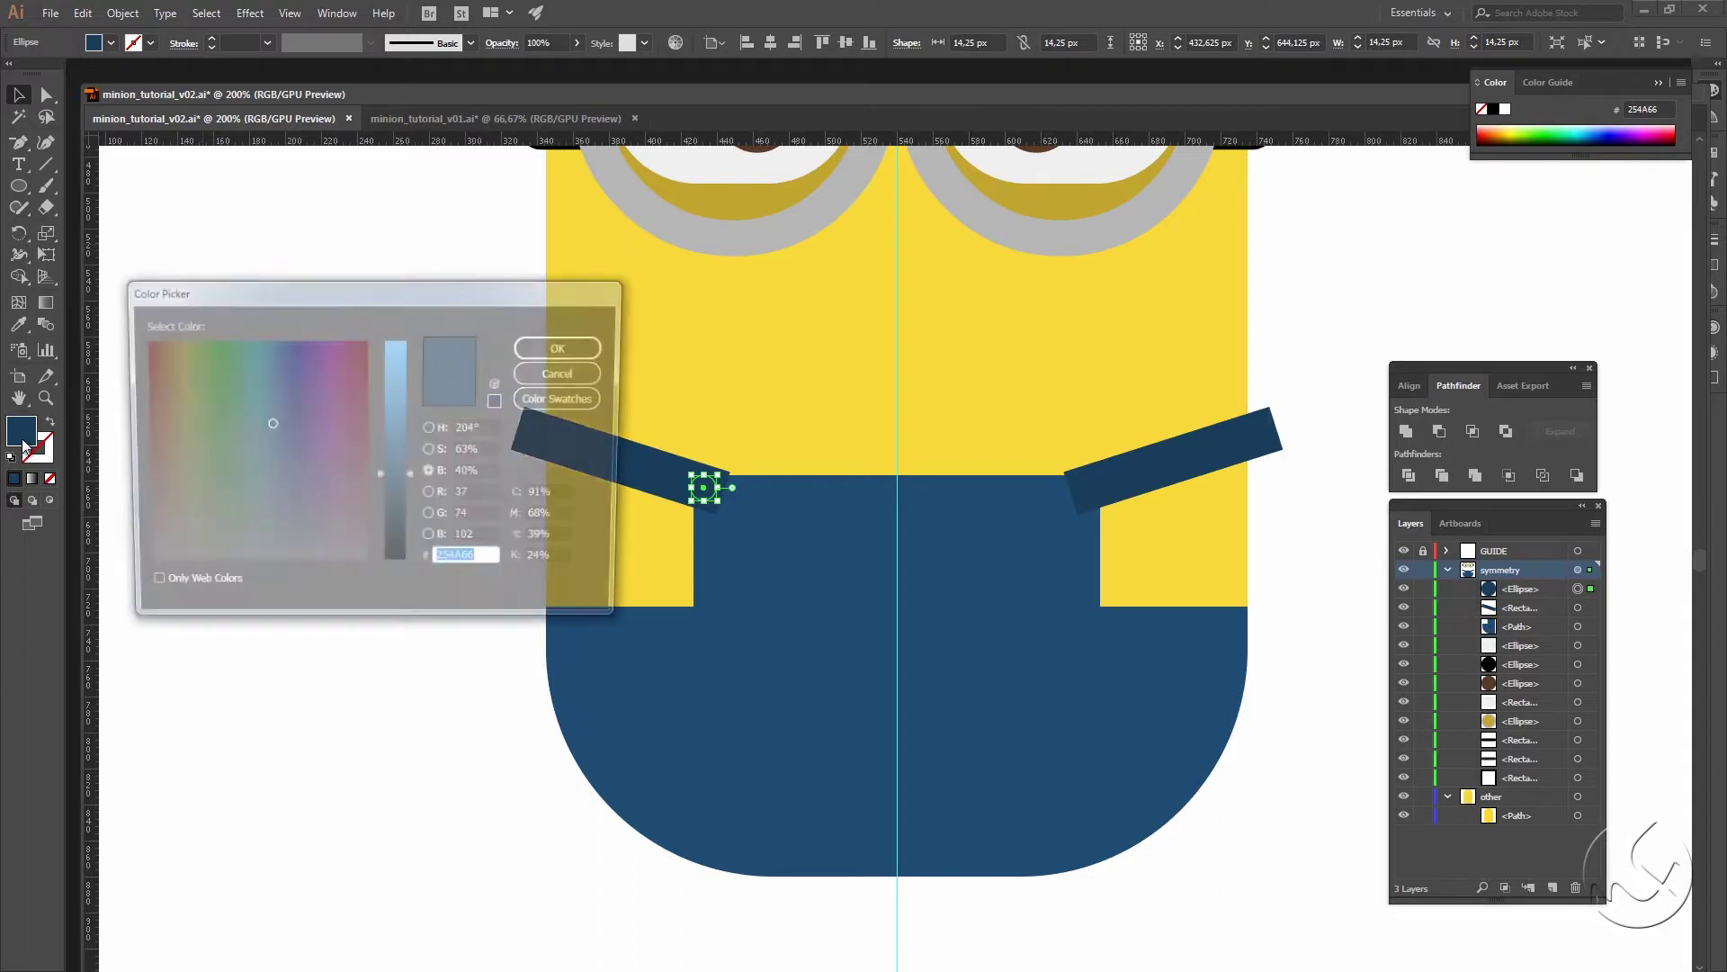
left_click_drag(396, 476, 396, 576)
key("Return")
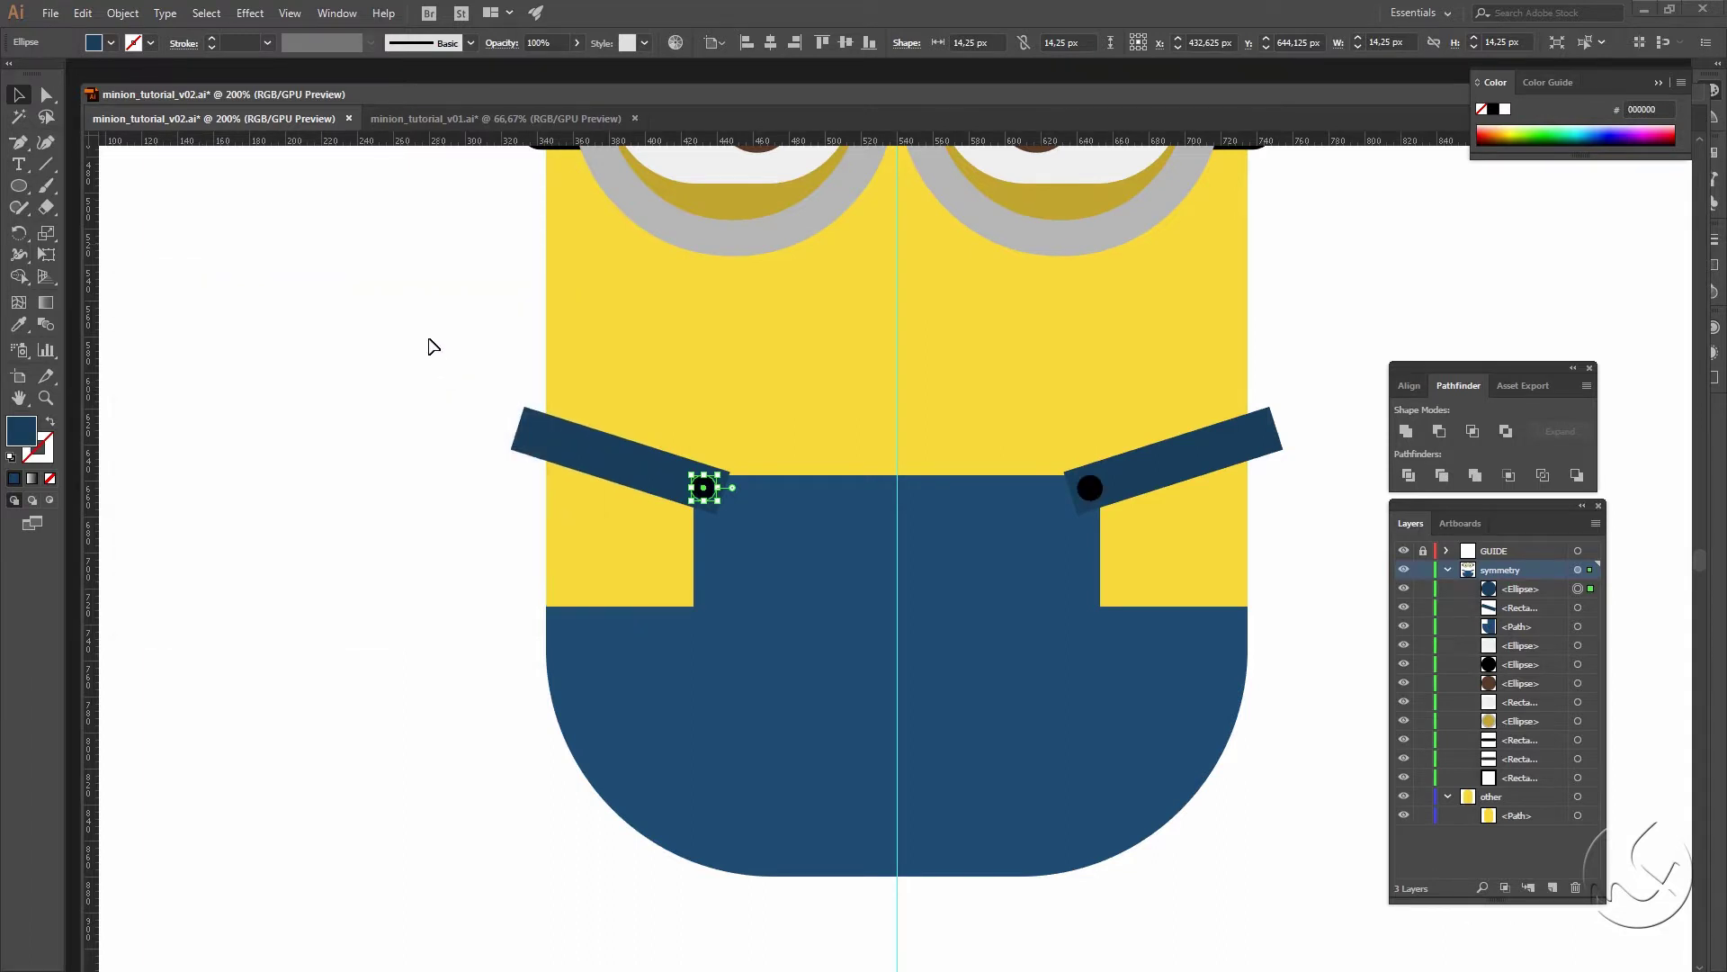
left_click(432, 343)
key("ctrl+minus")
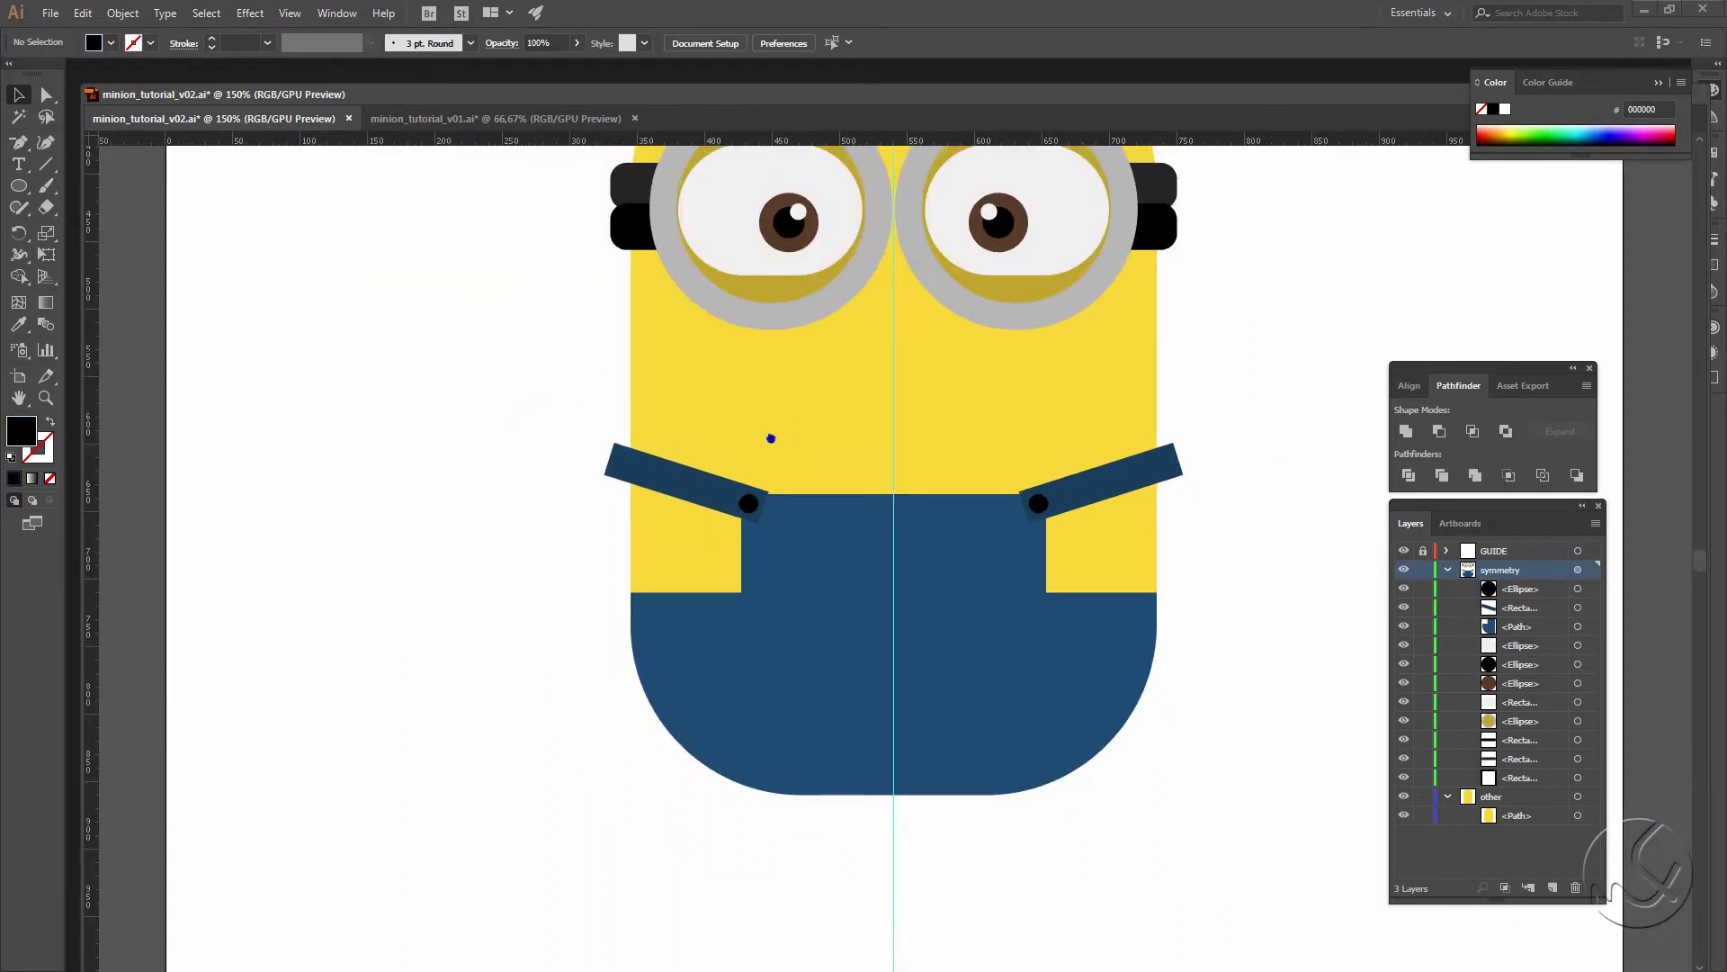
left_click_drag(770, 438, 610, 391)
left_click_drag(19, 186, 126, 233)
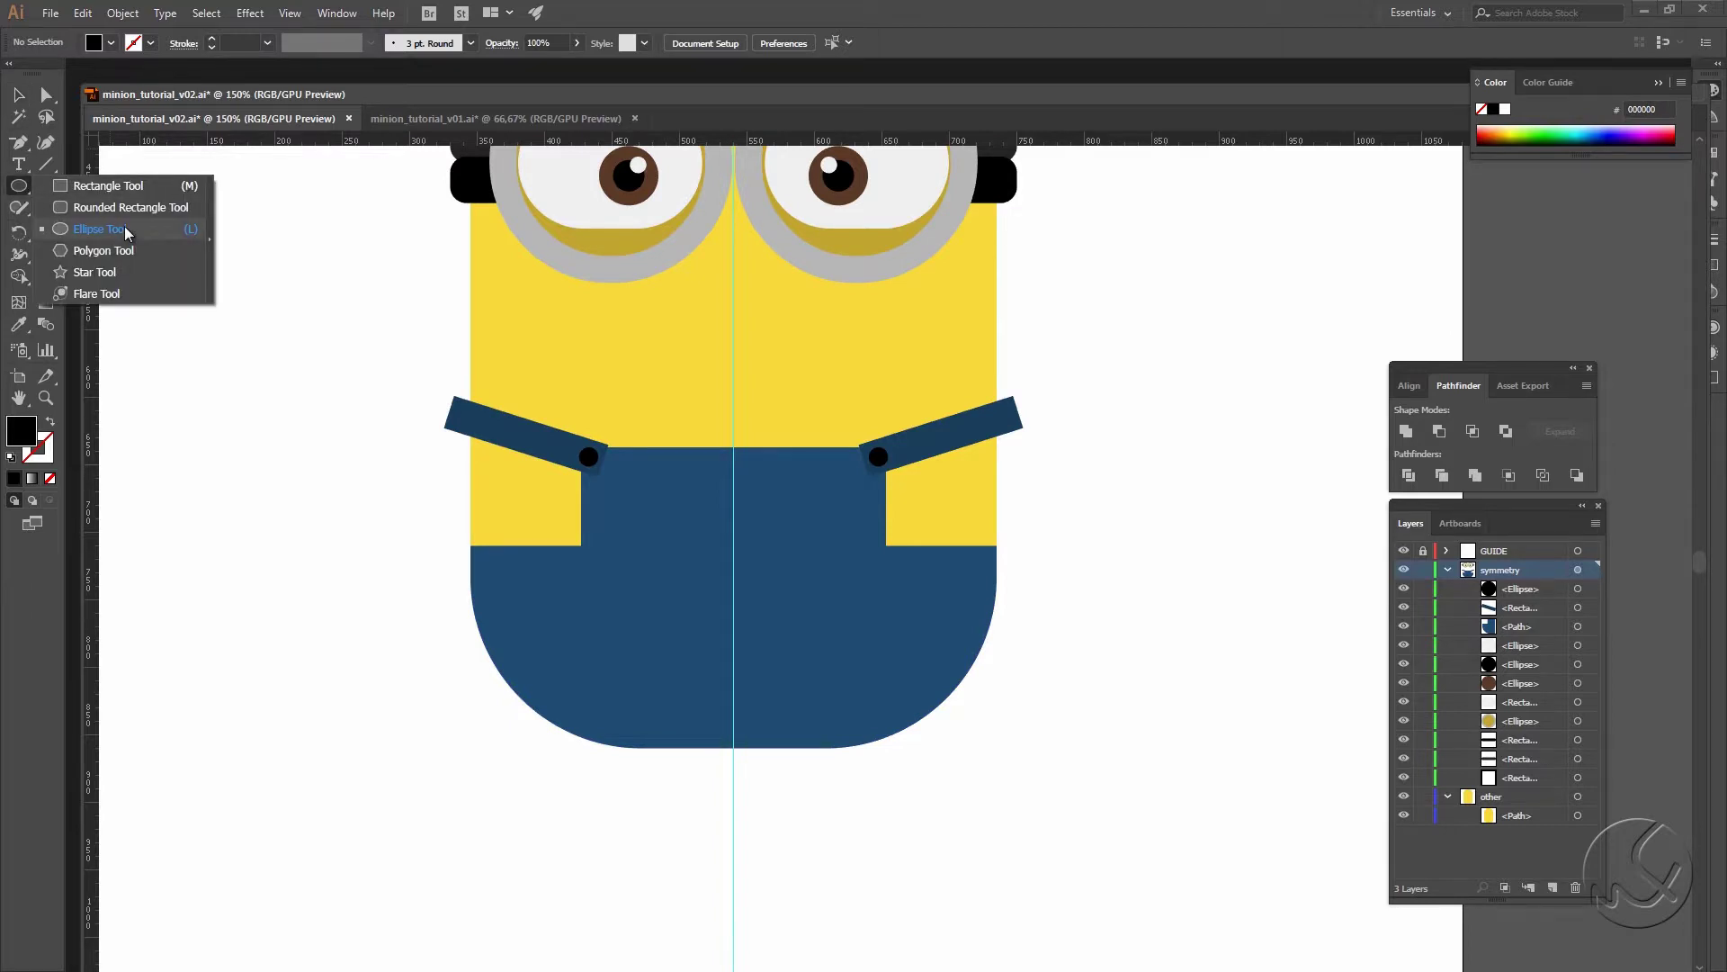
Step: Draw a large dark strap-blue circle beside the minion body
left_click_drag(276, 436, 420, 580)
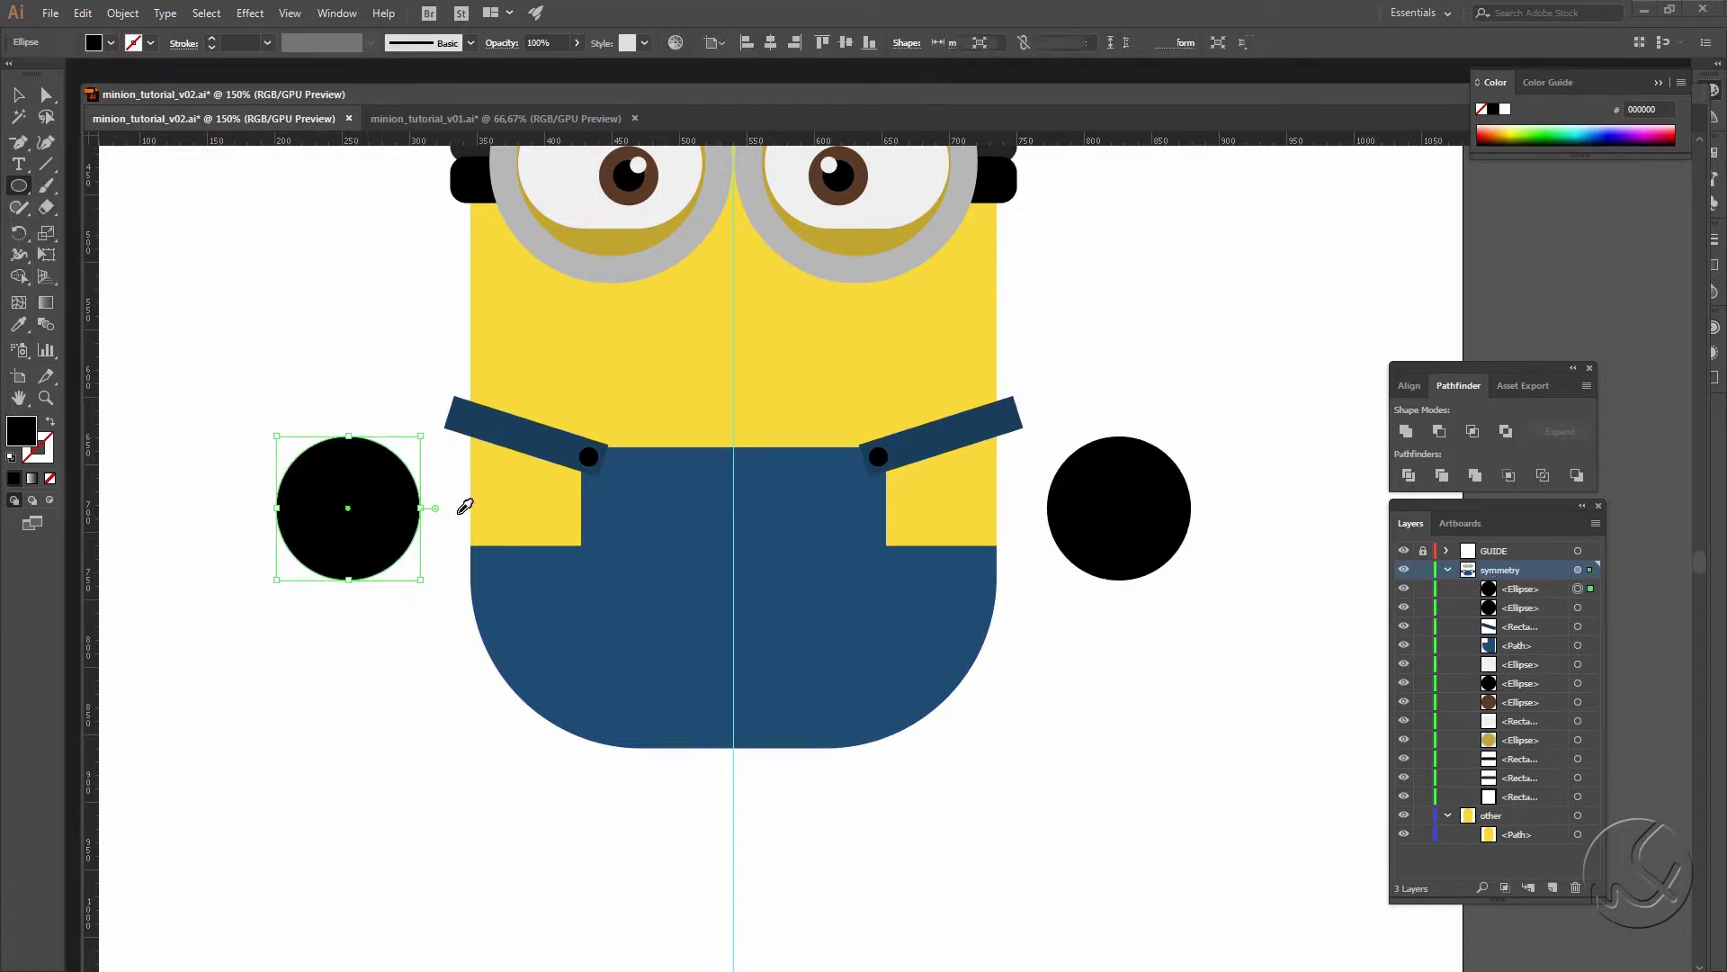
left_click(538, 435)
key("v")
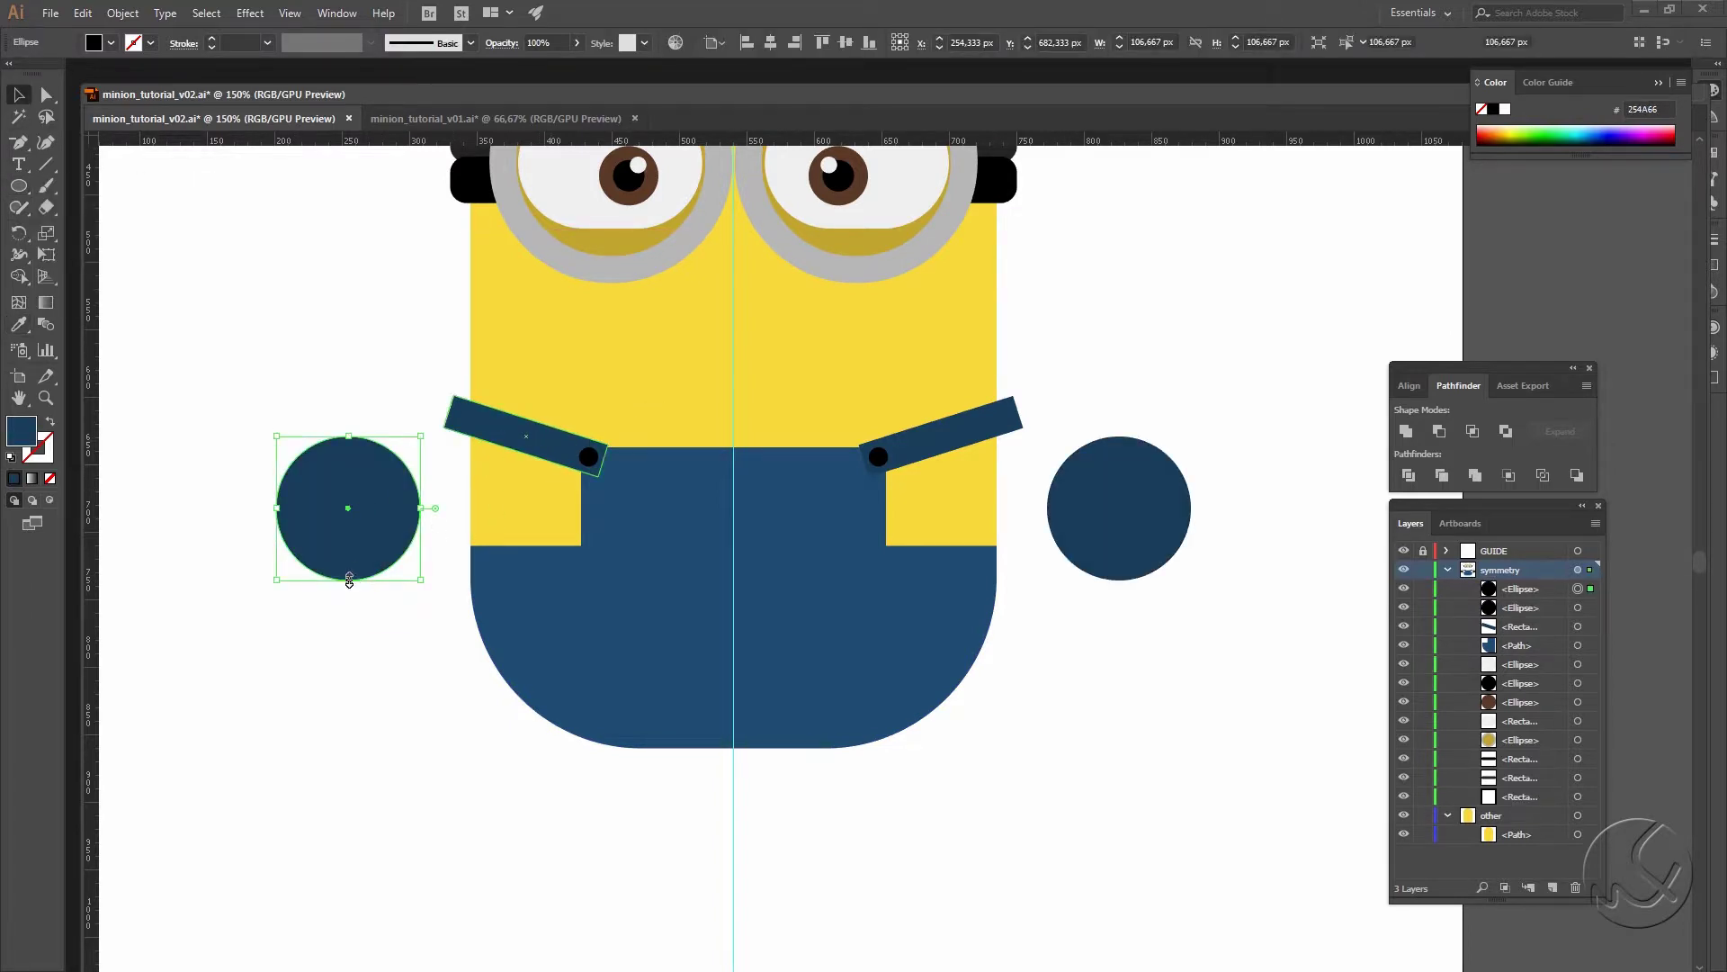
left_click_drag(563, 443, 689, 581)
left_click_drag(501, 663, 461, 663)
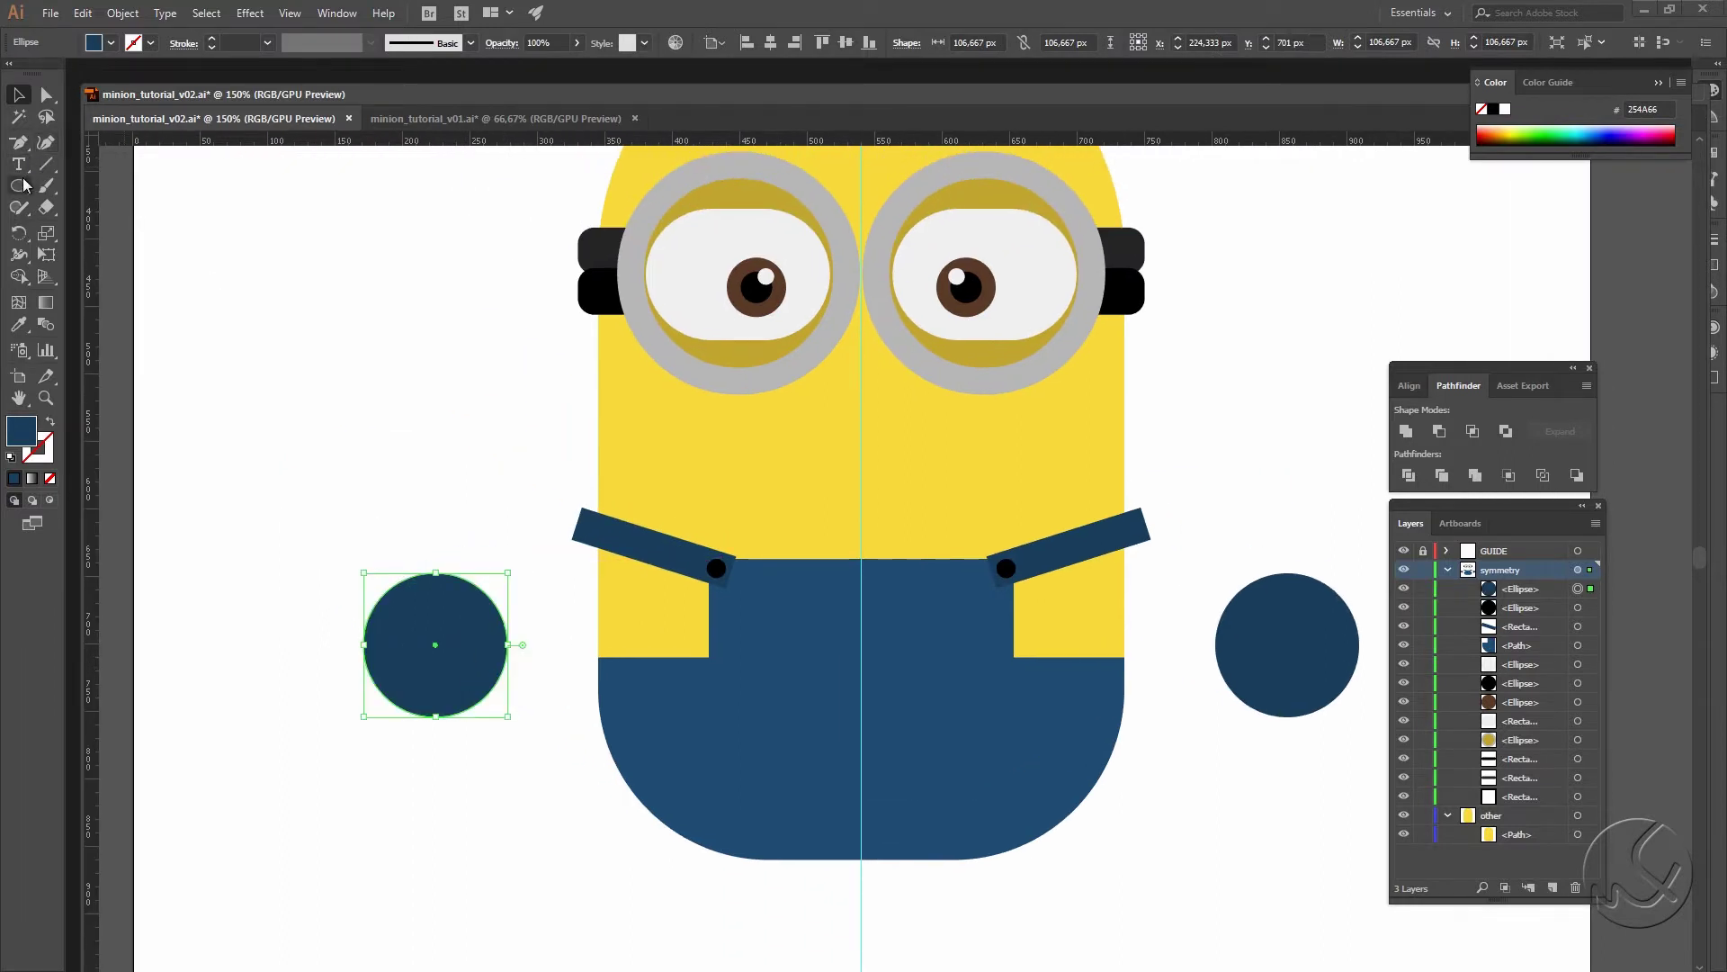
Step: Trim the circle with an overlapping rectangle using Shape Builder, deleting the top piece
left_click_drag(24, 186, 127, 189)
left_click_drag(311, 518, 537, 645)
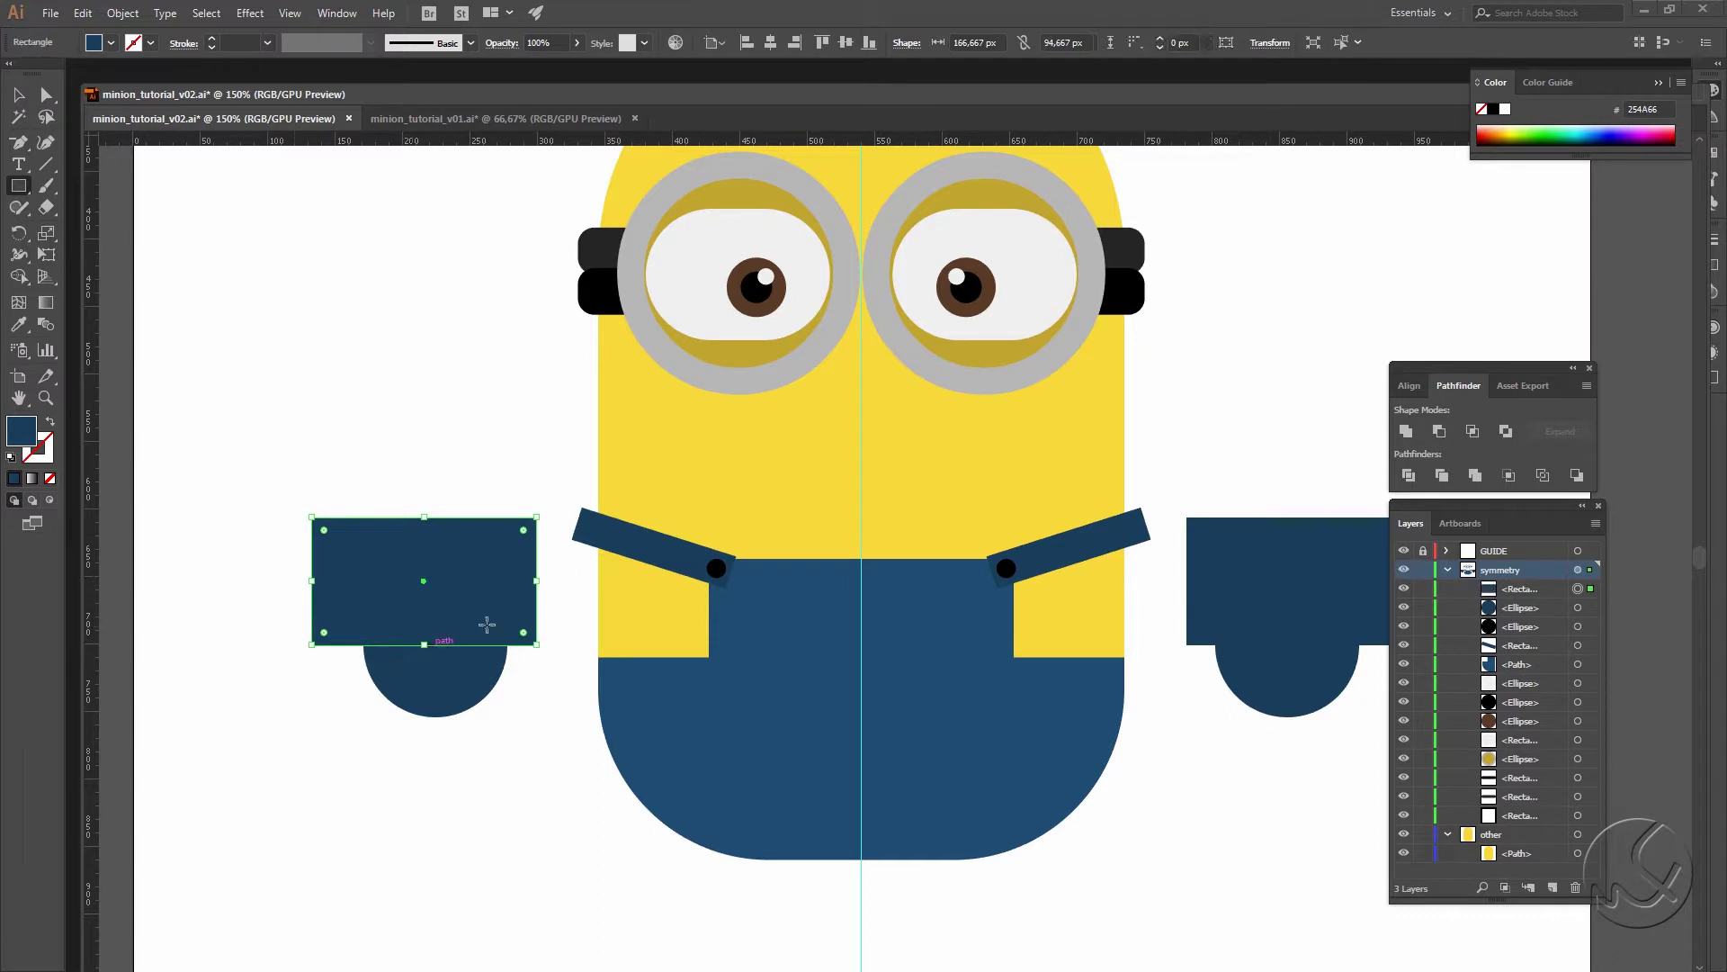
key("v")
left_click(463, 693)
left_click(494, 605, "shift")
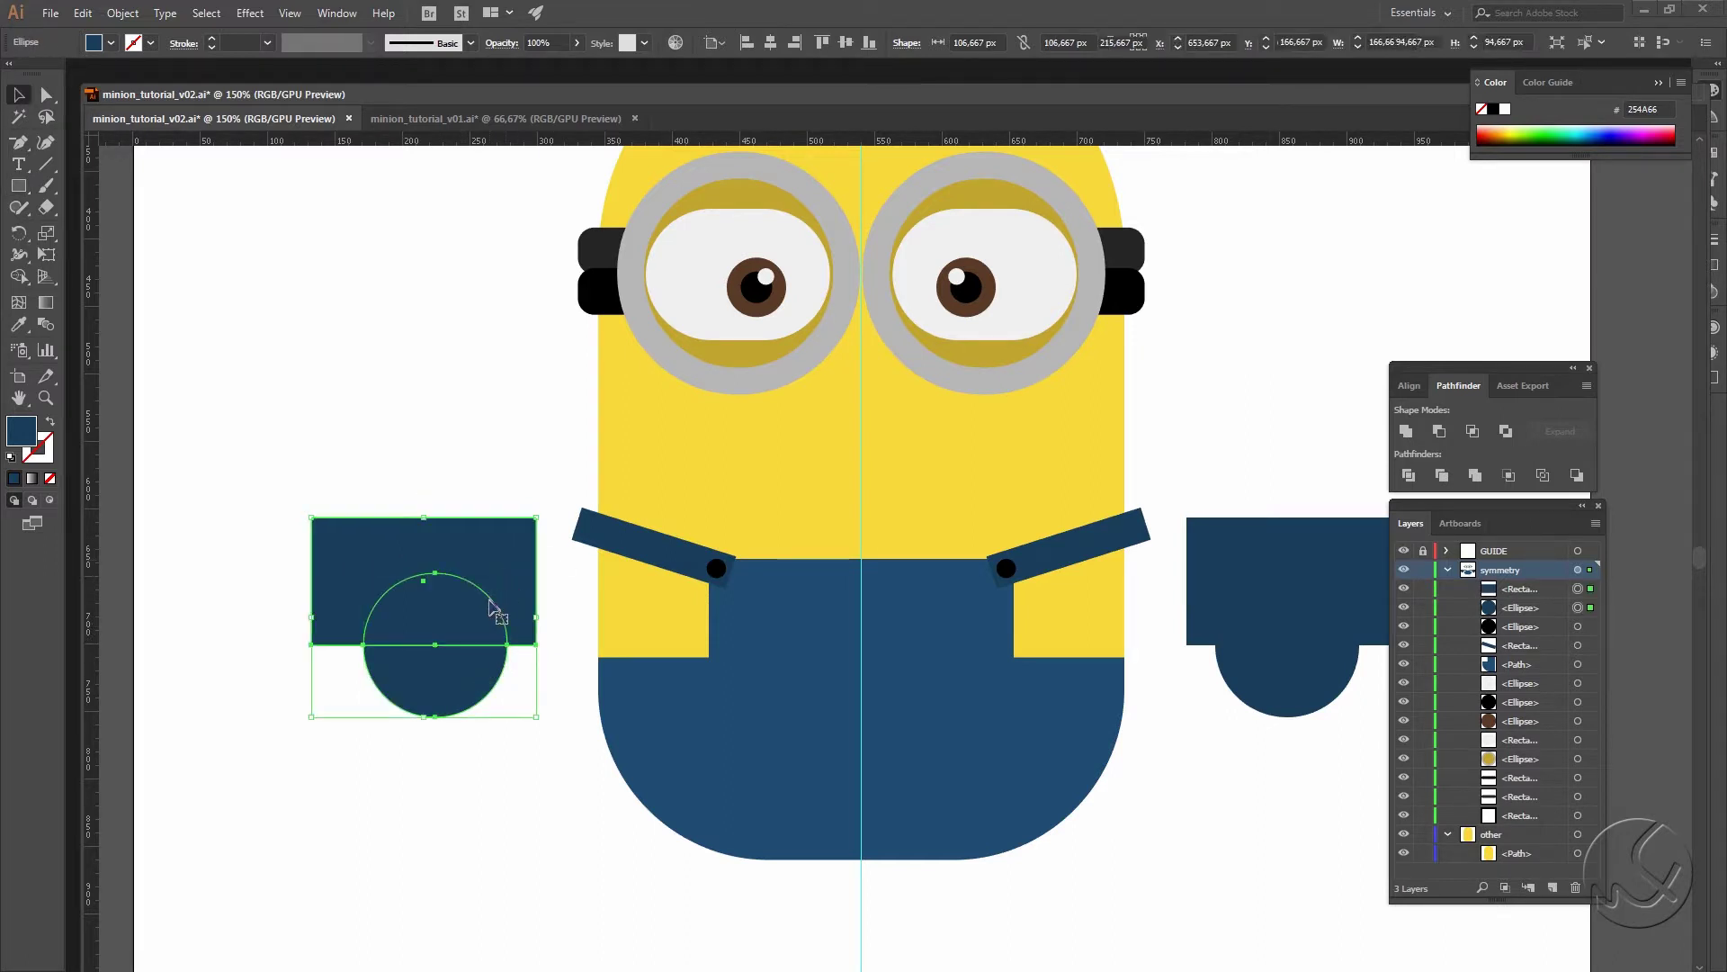
key("shift+m")
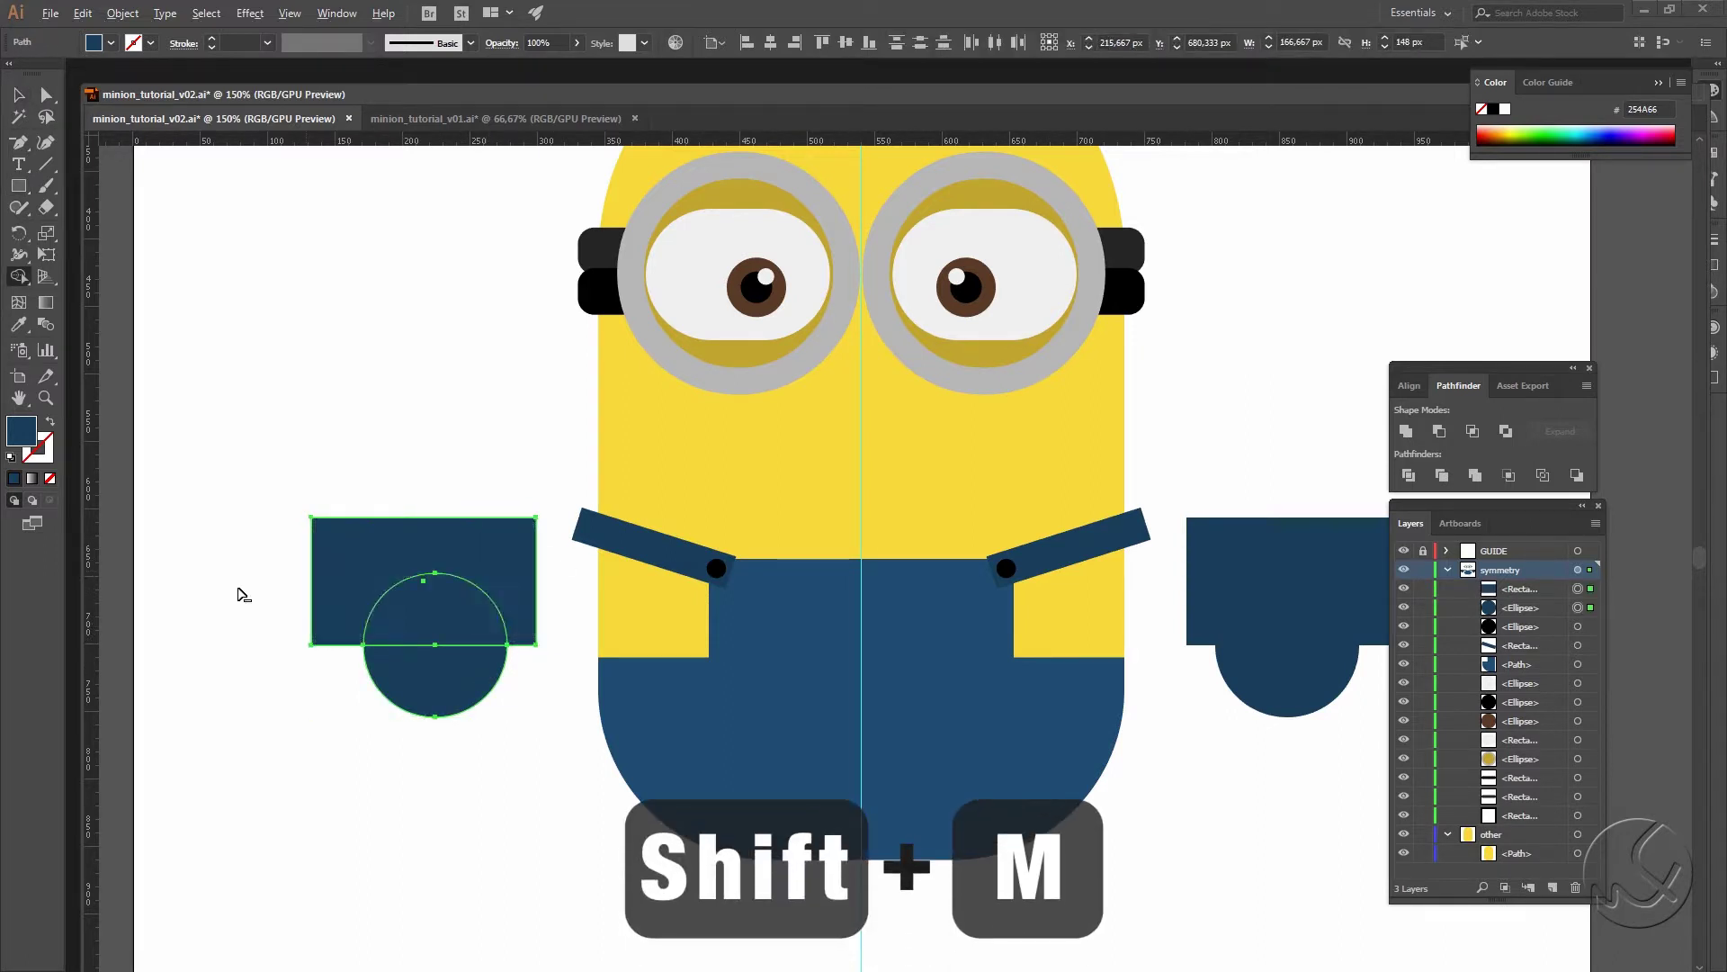
left_click_drag(238, 588, 371, 554)
key("v")
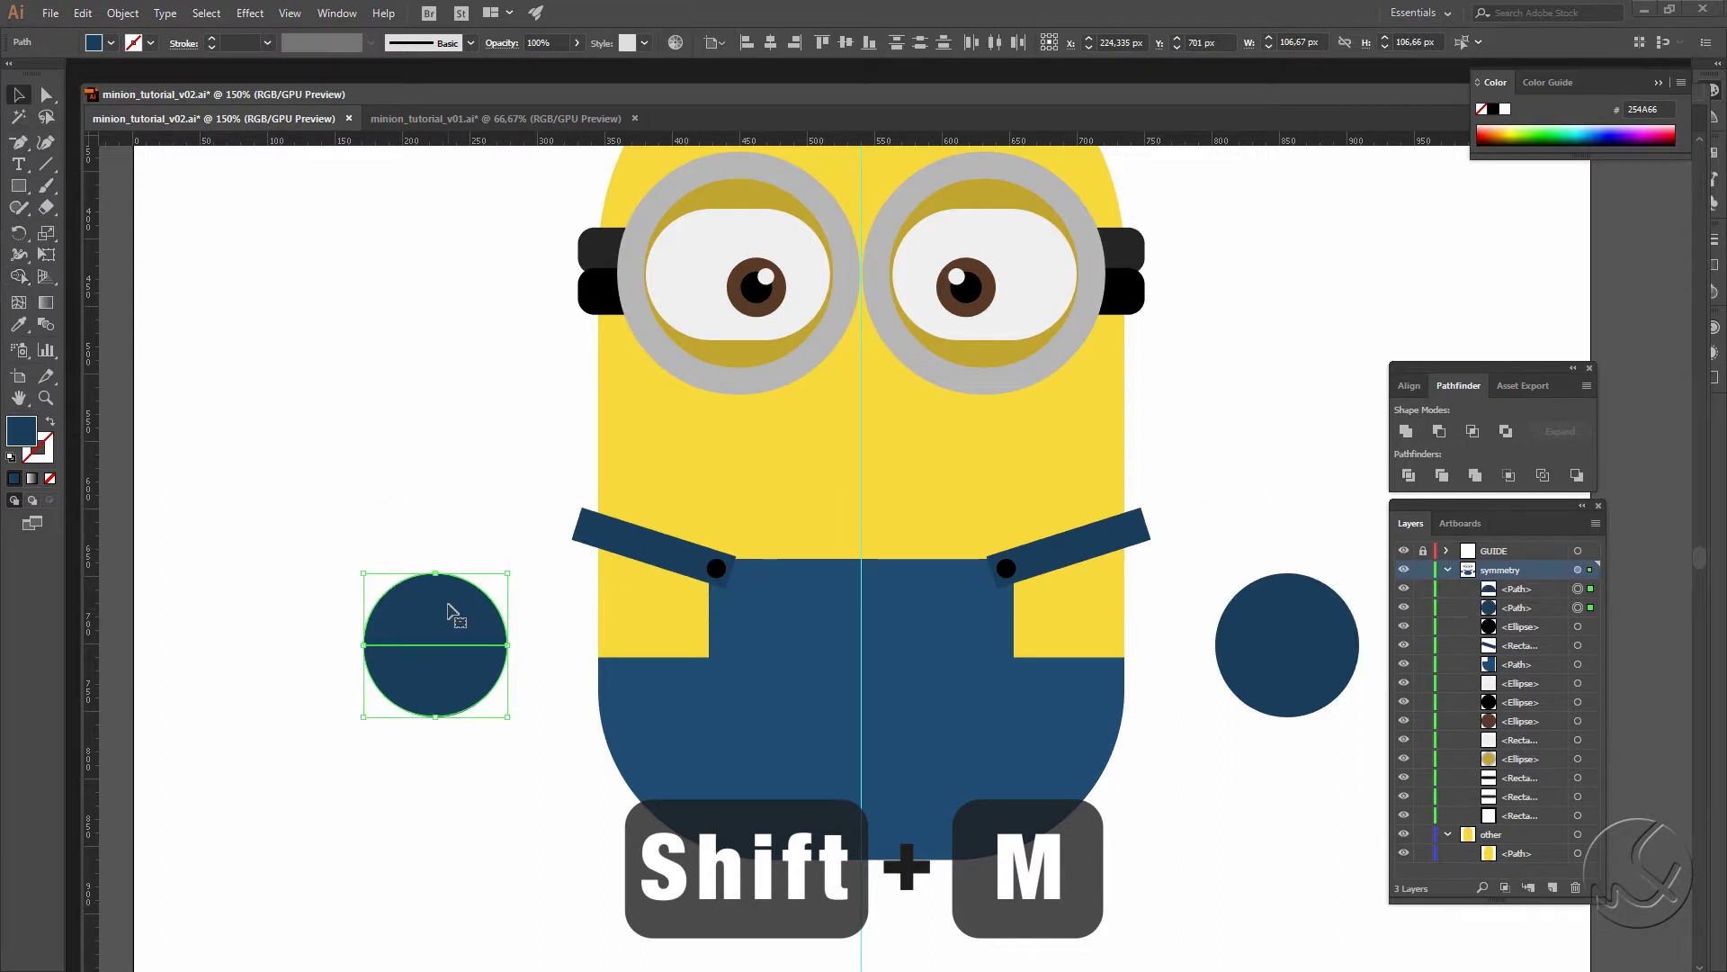
left_click(470, 613)
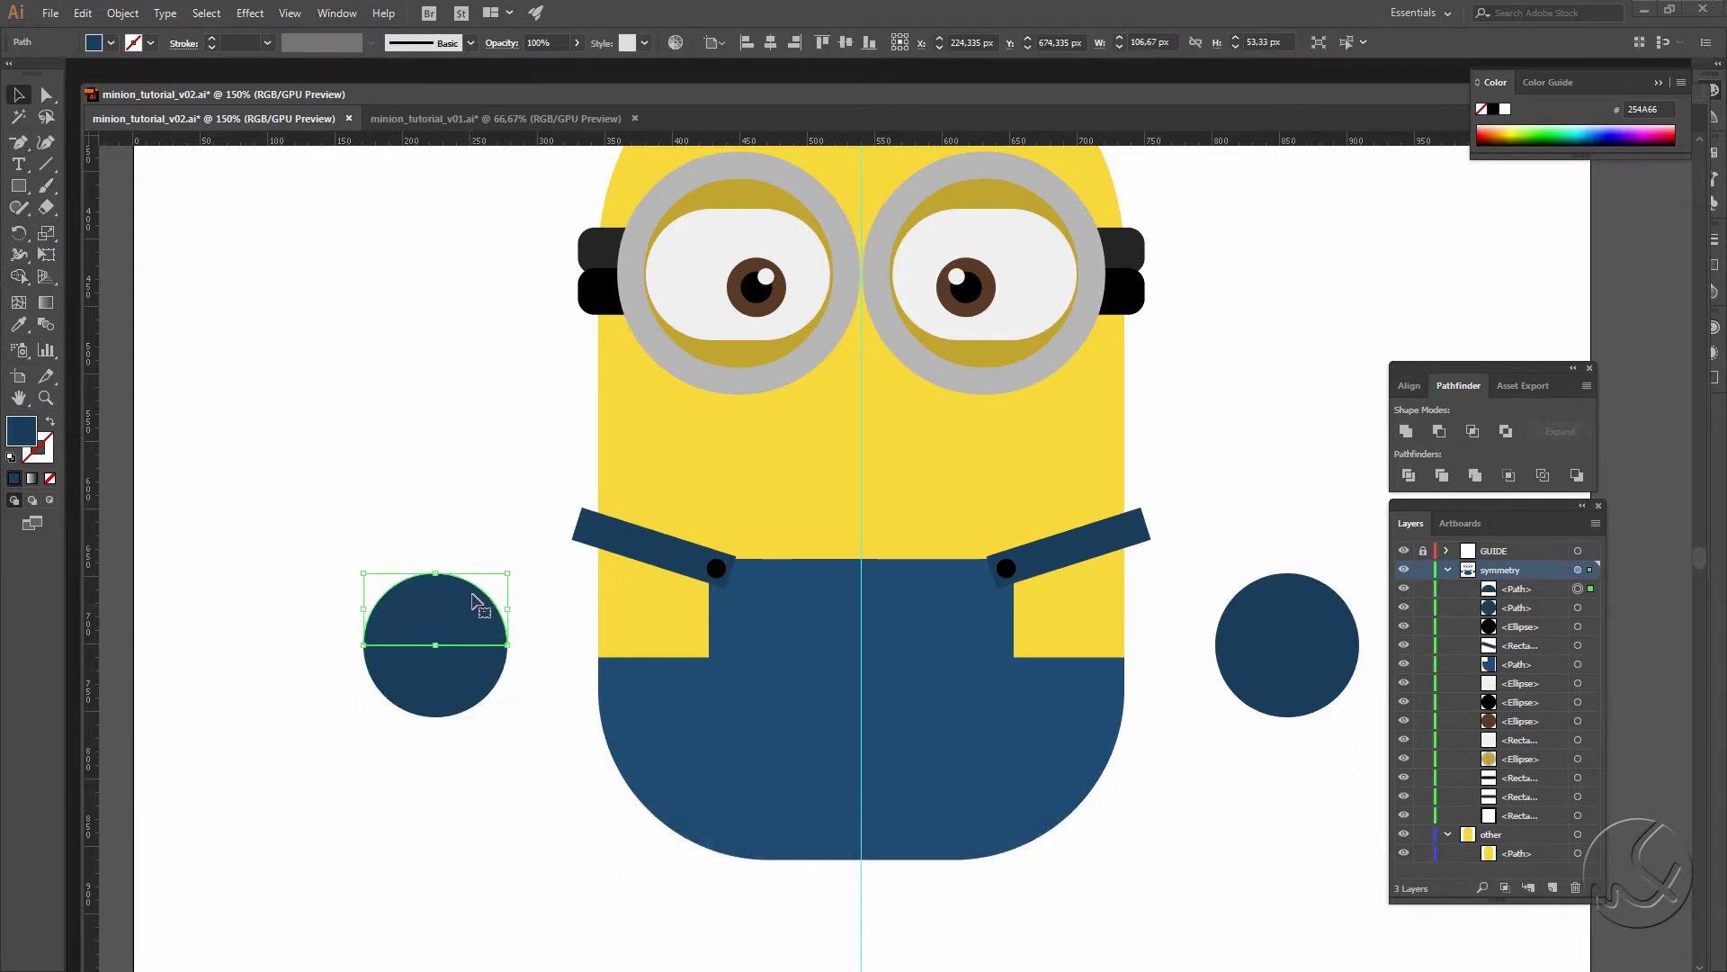
key("Delete")
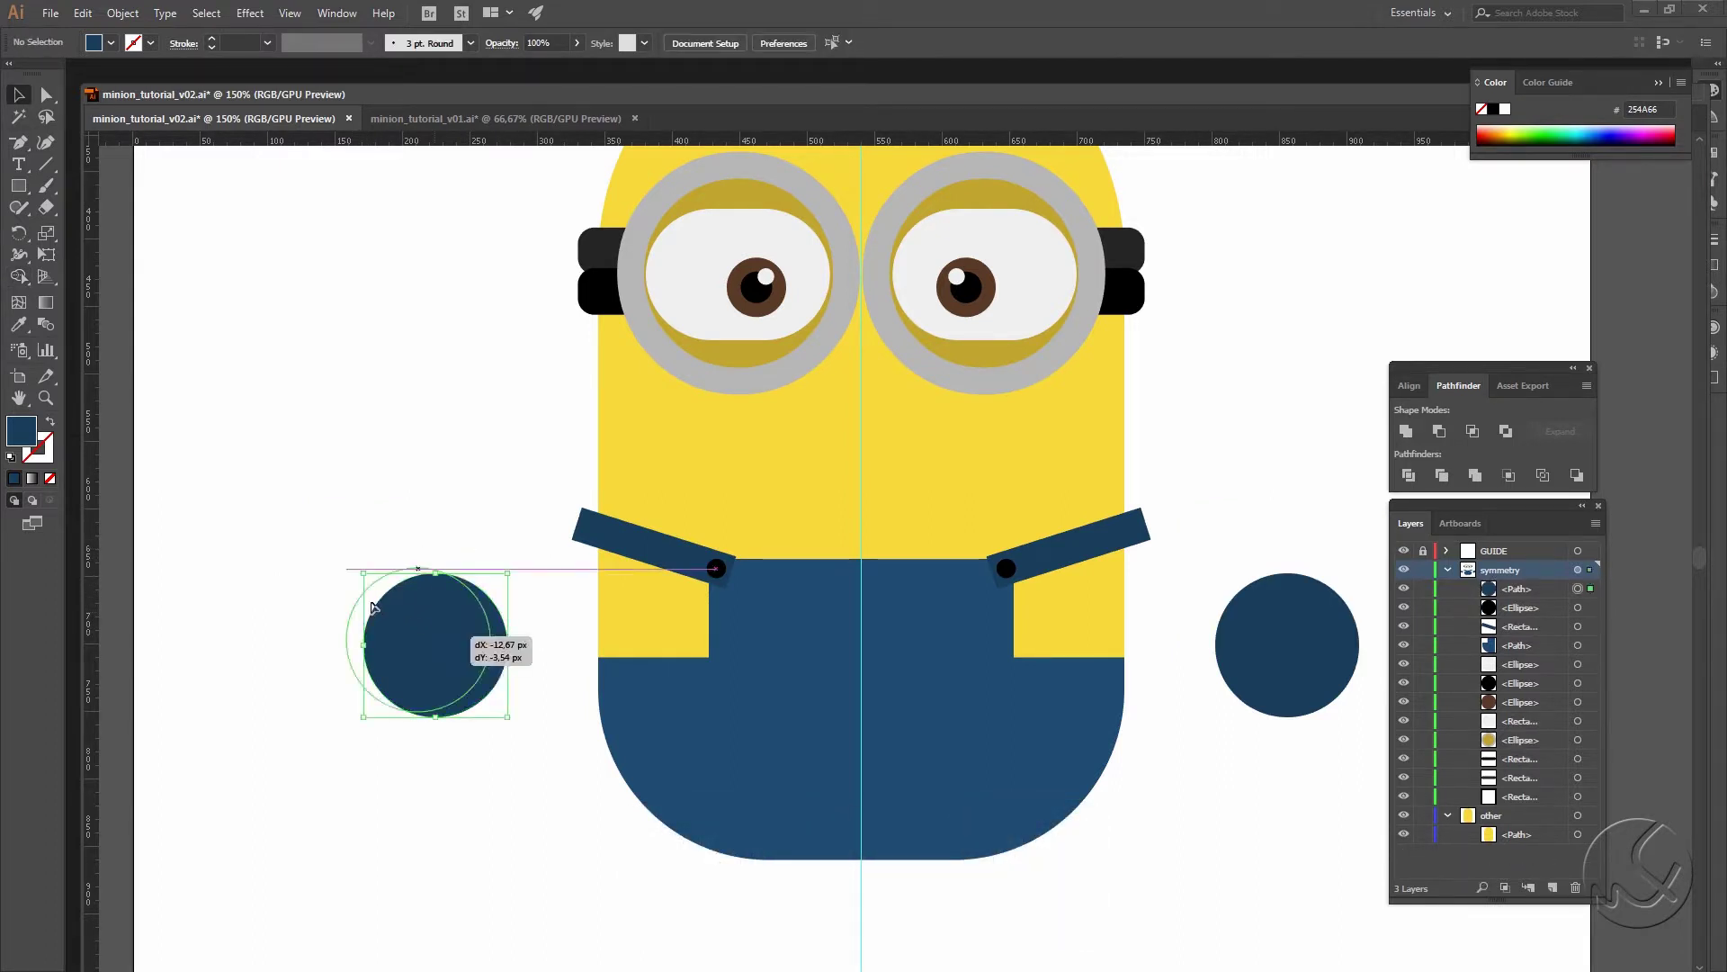
Step: Cut off the circle's top half with Minus Front and move the half-circle onto the overalls
left_click_drag(419, 600, 377, 574)
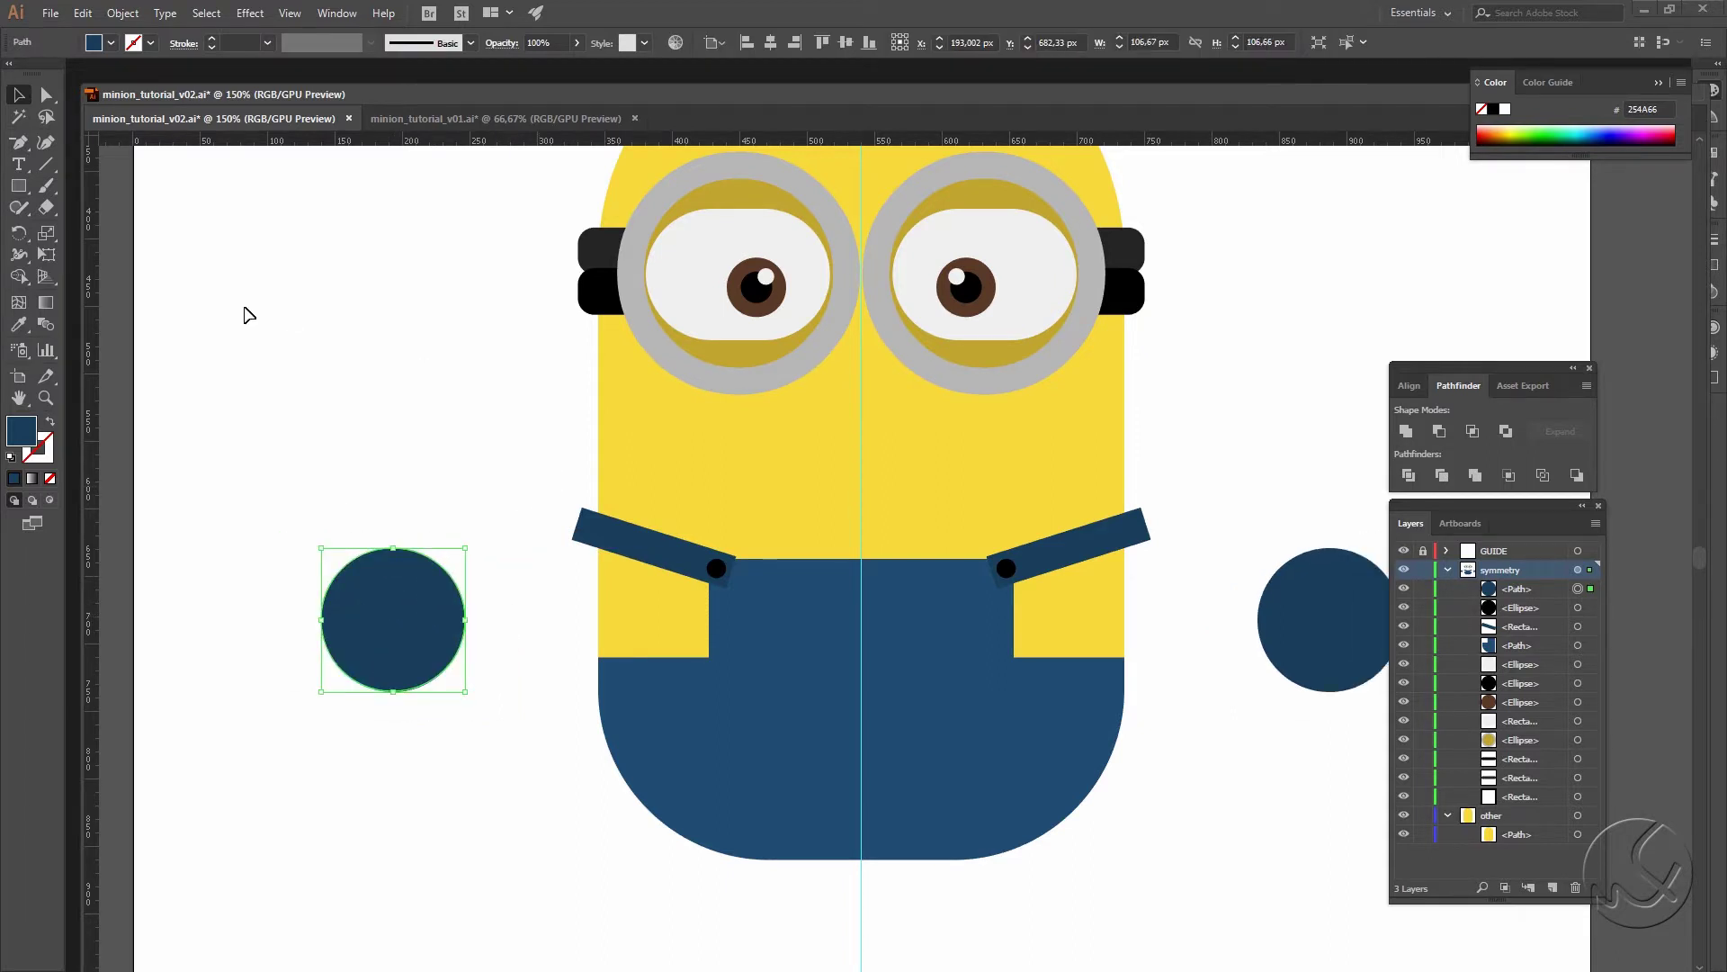
left_click(18, 186)
left_click_drag(291, 480, 497, 619)
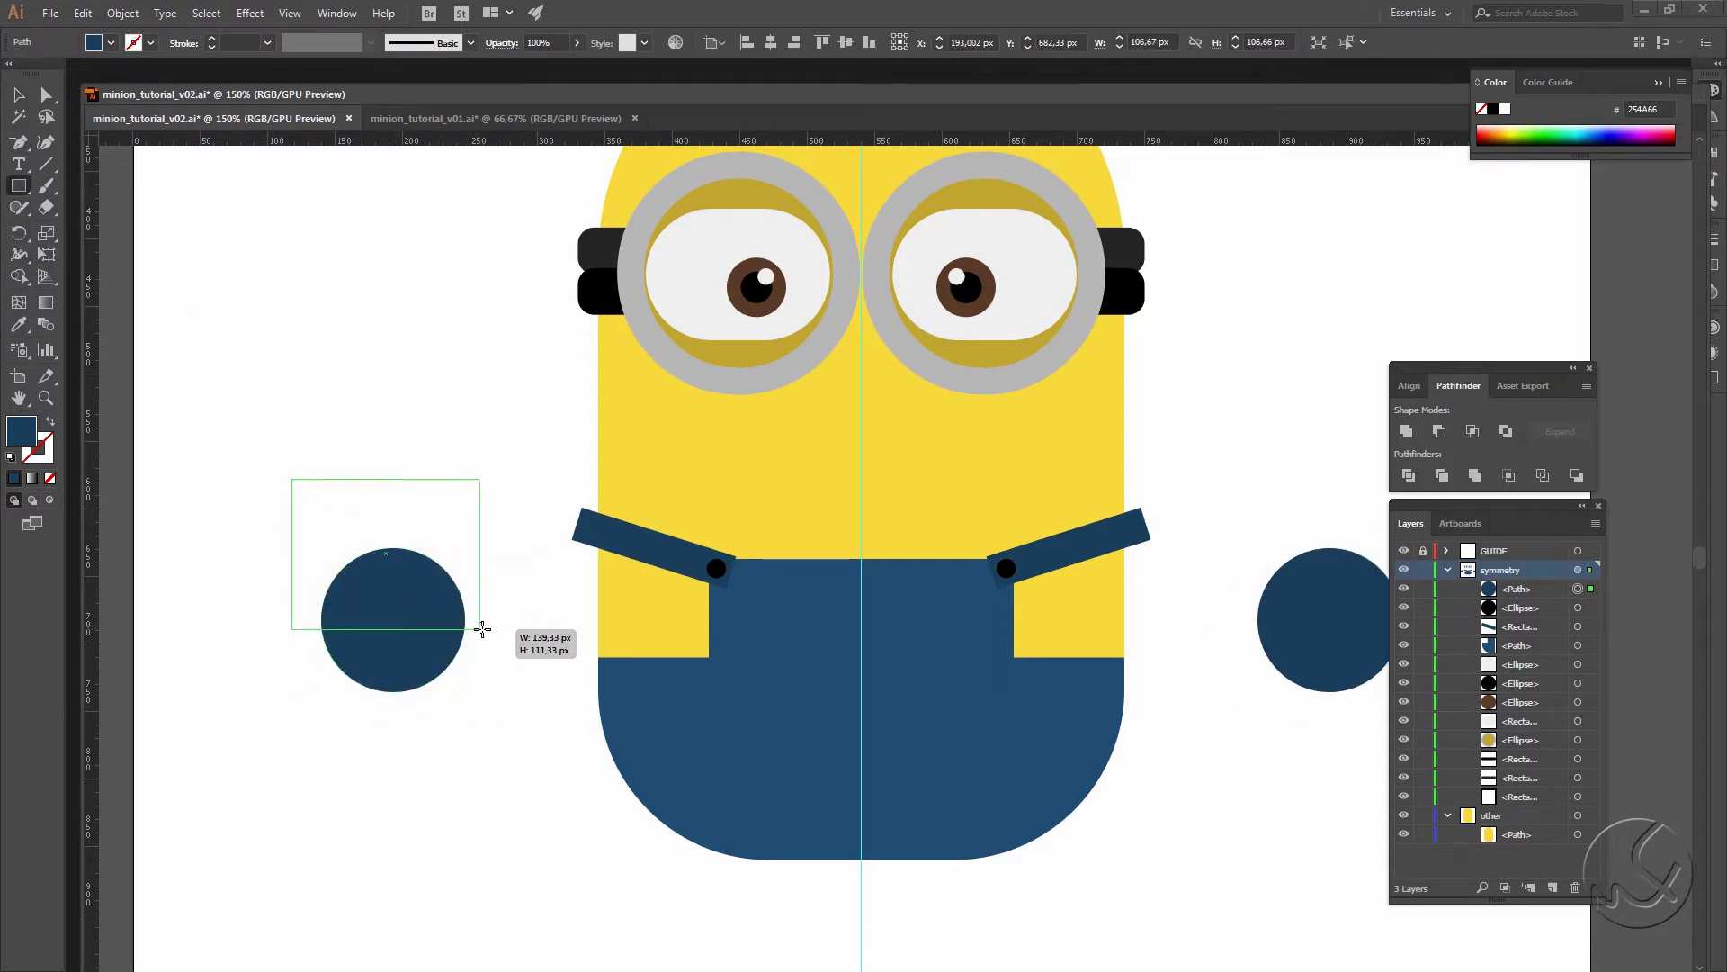
key("v")
left_click(394, 661, "shift")
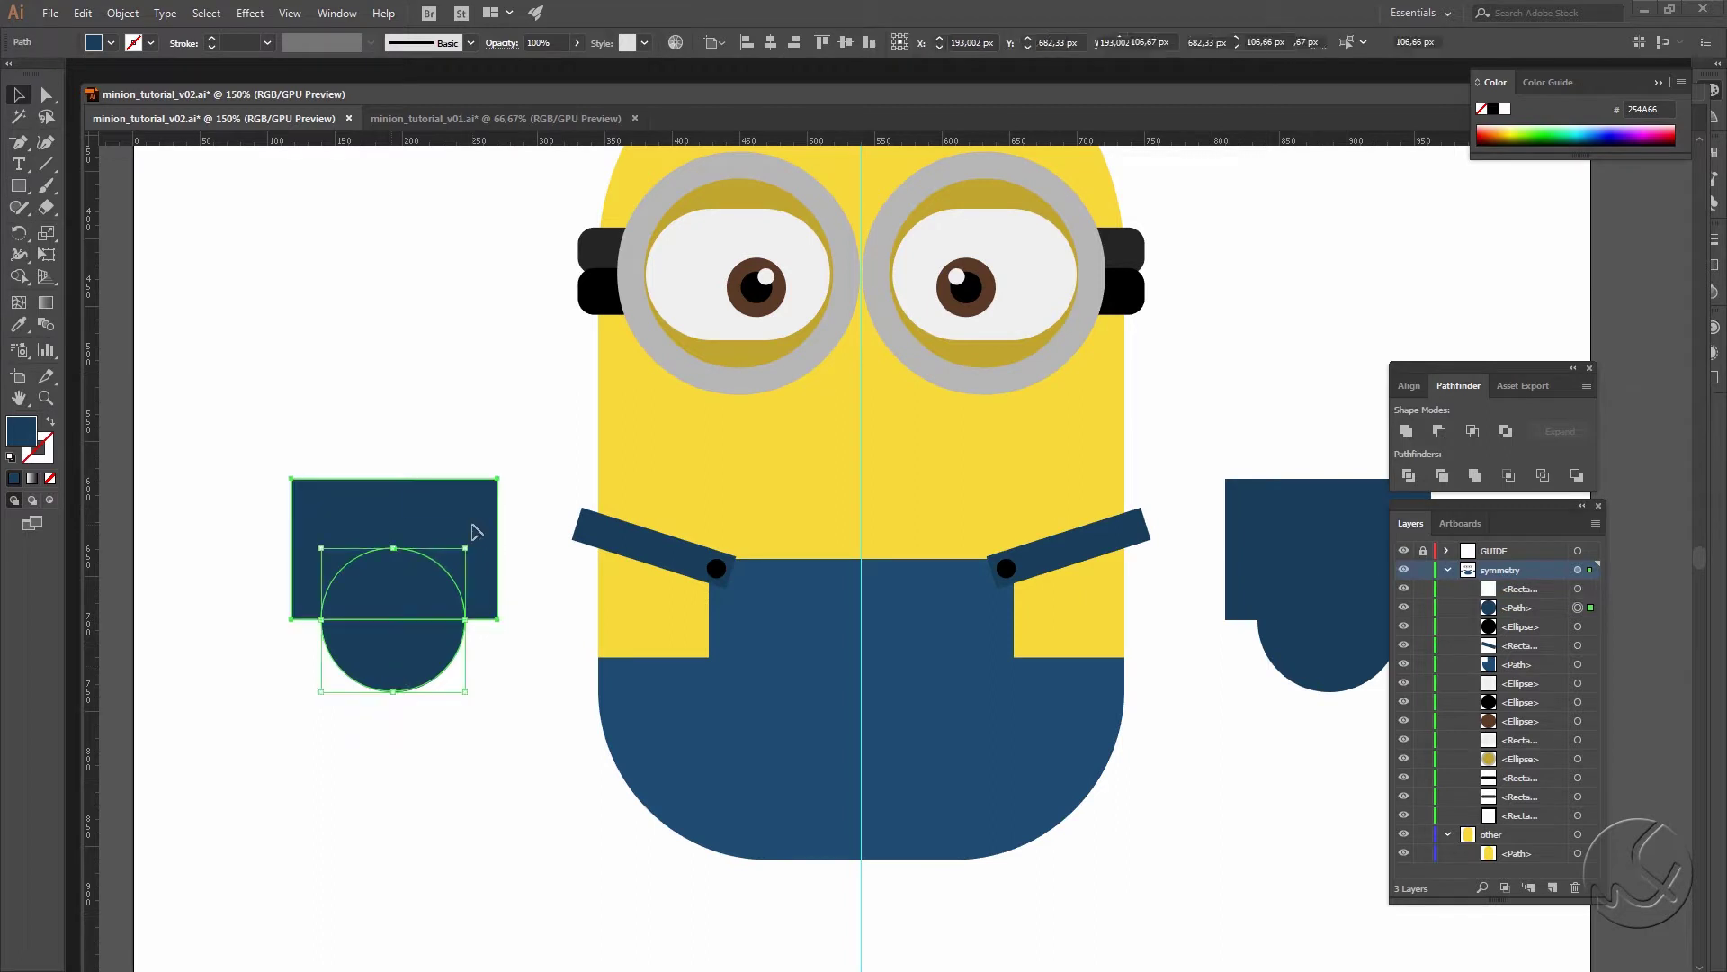
left_click(1439, 431)
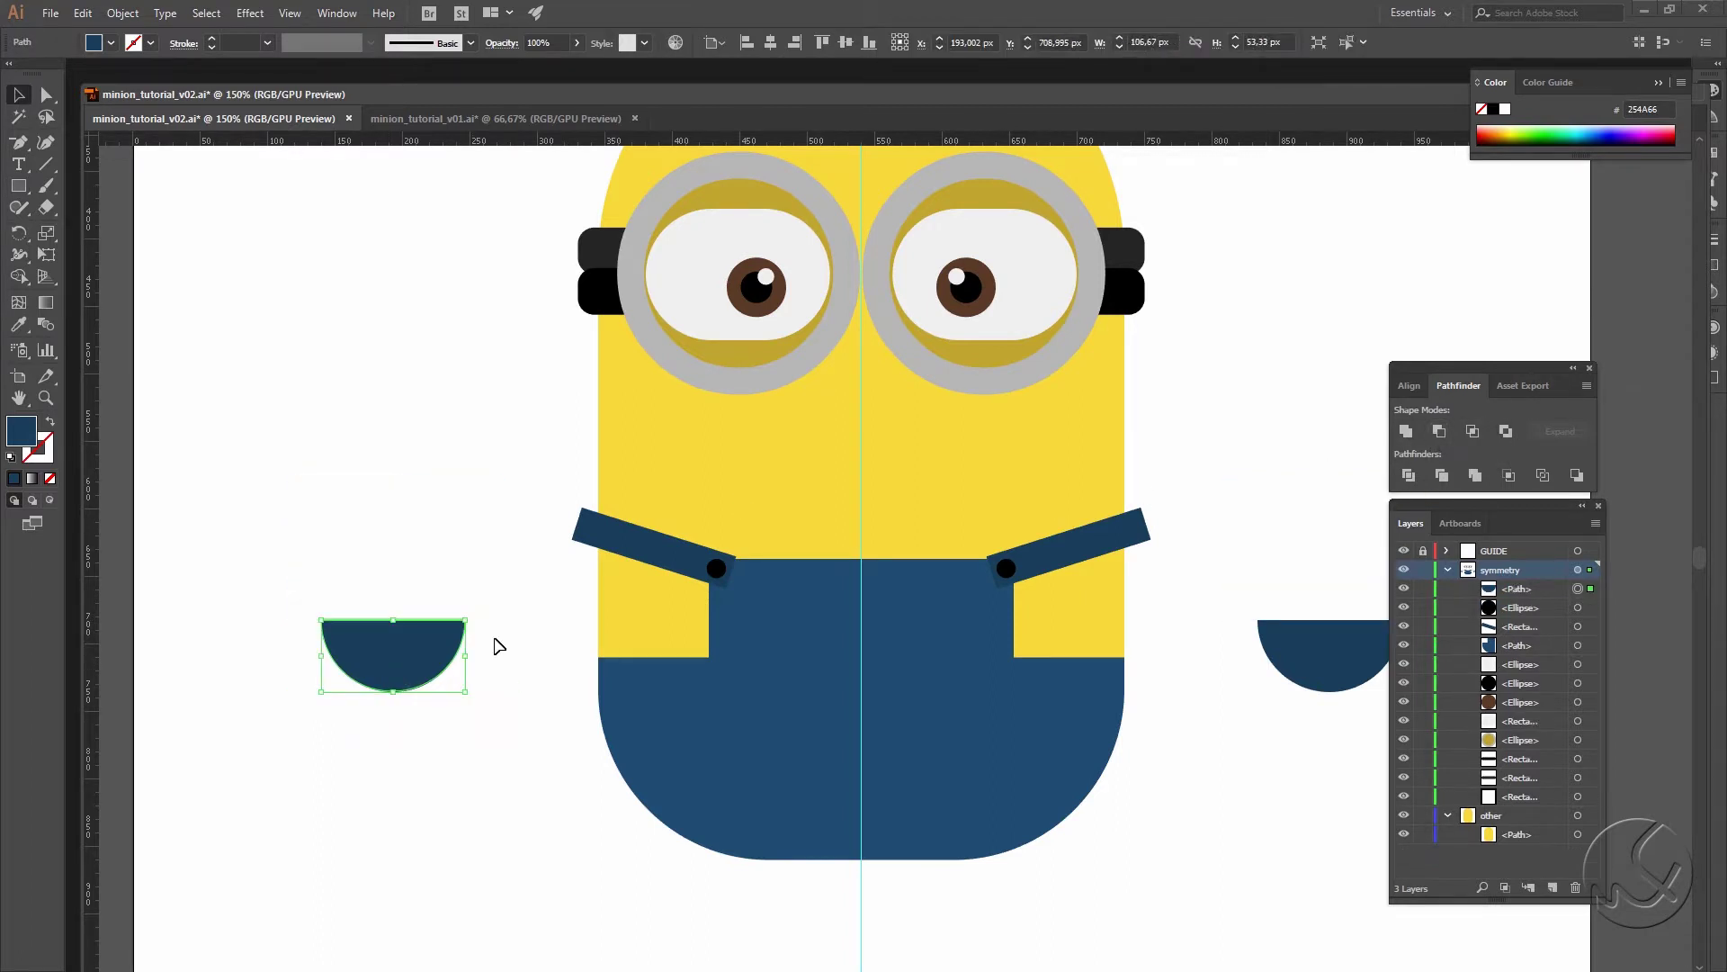
left_click(425, 553)
left_click(411, 663)
mouse_move(411, 663)
left_mouse_down()
mouse_move(910, 733)
mouse_move(893, 707)
left_mouse_up()
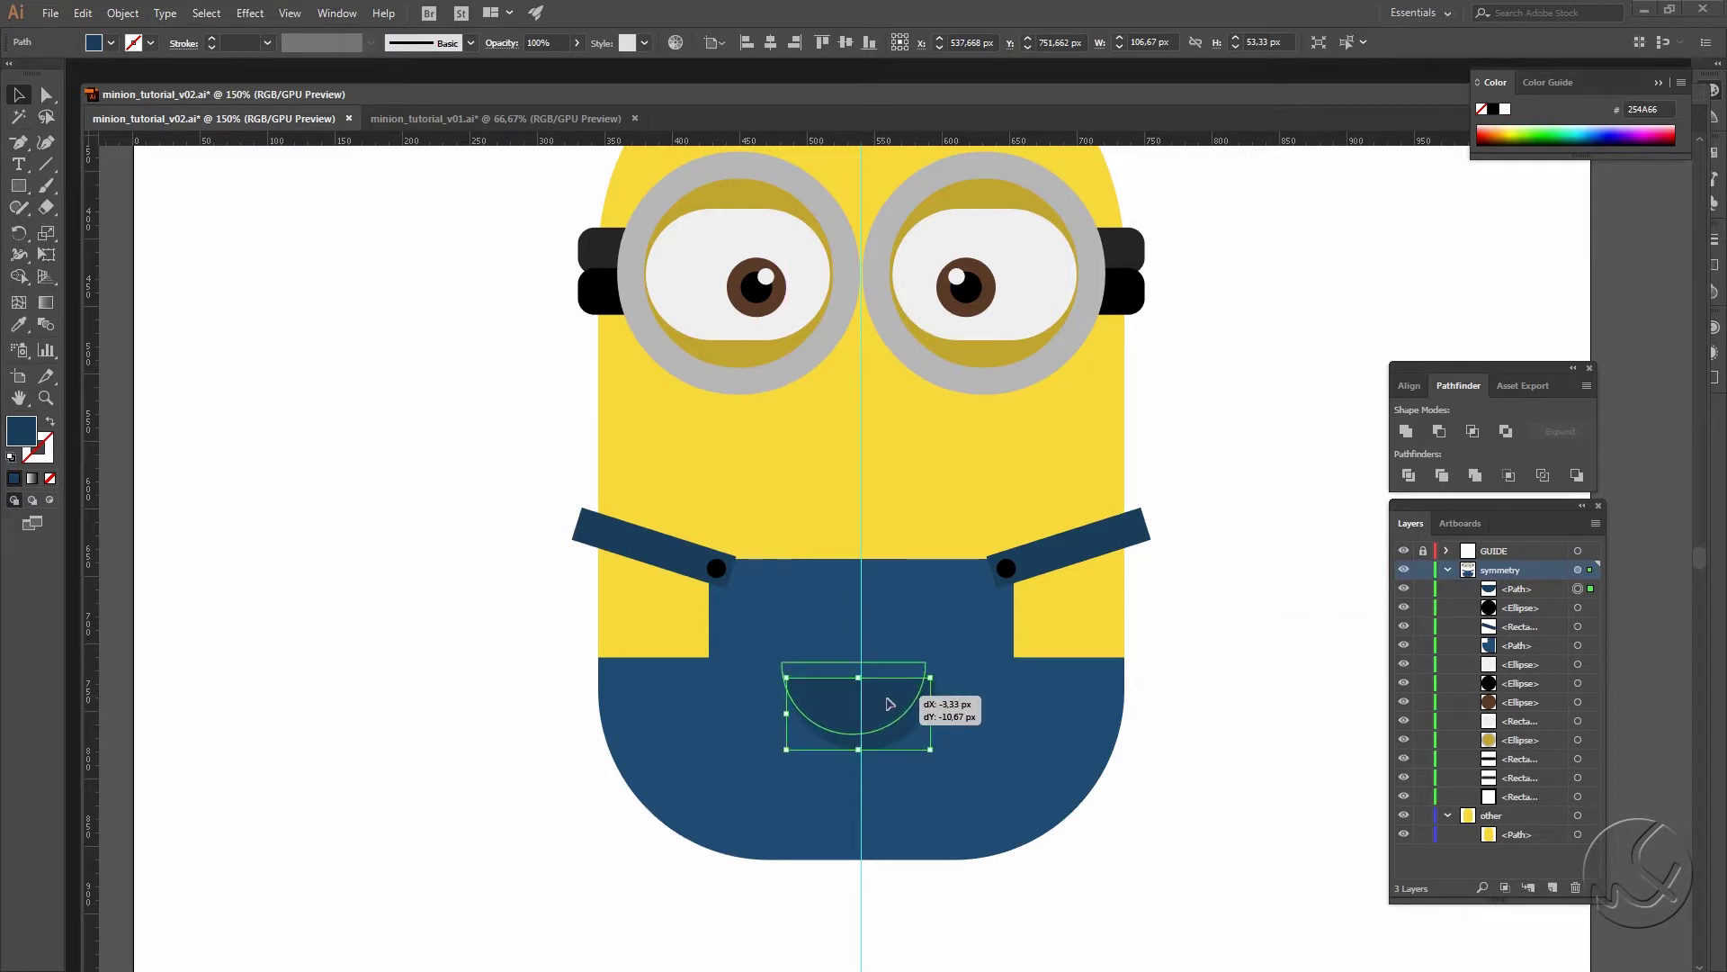
Step: Nudge the half-circle pocket up the overall bib, dismissing a warning
key("Up")
key("Up")
key("Up")
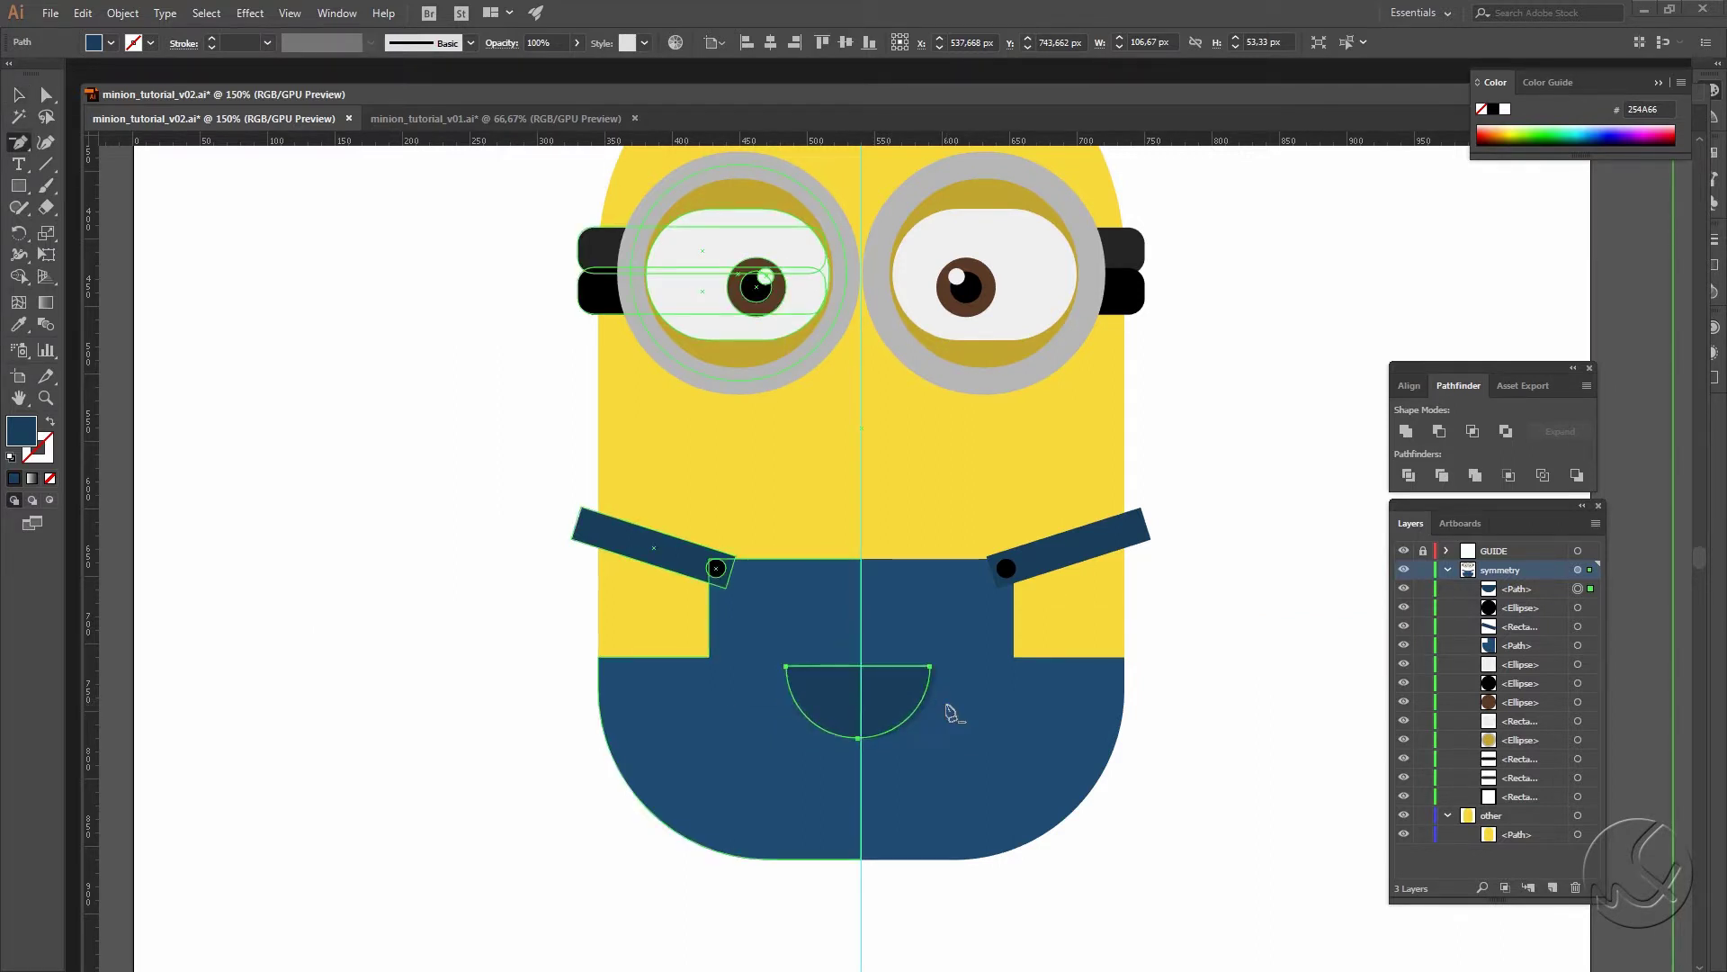
key("p")
key("shift+Up")
key("shift+Up")
key("shift+Up")
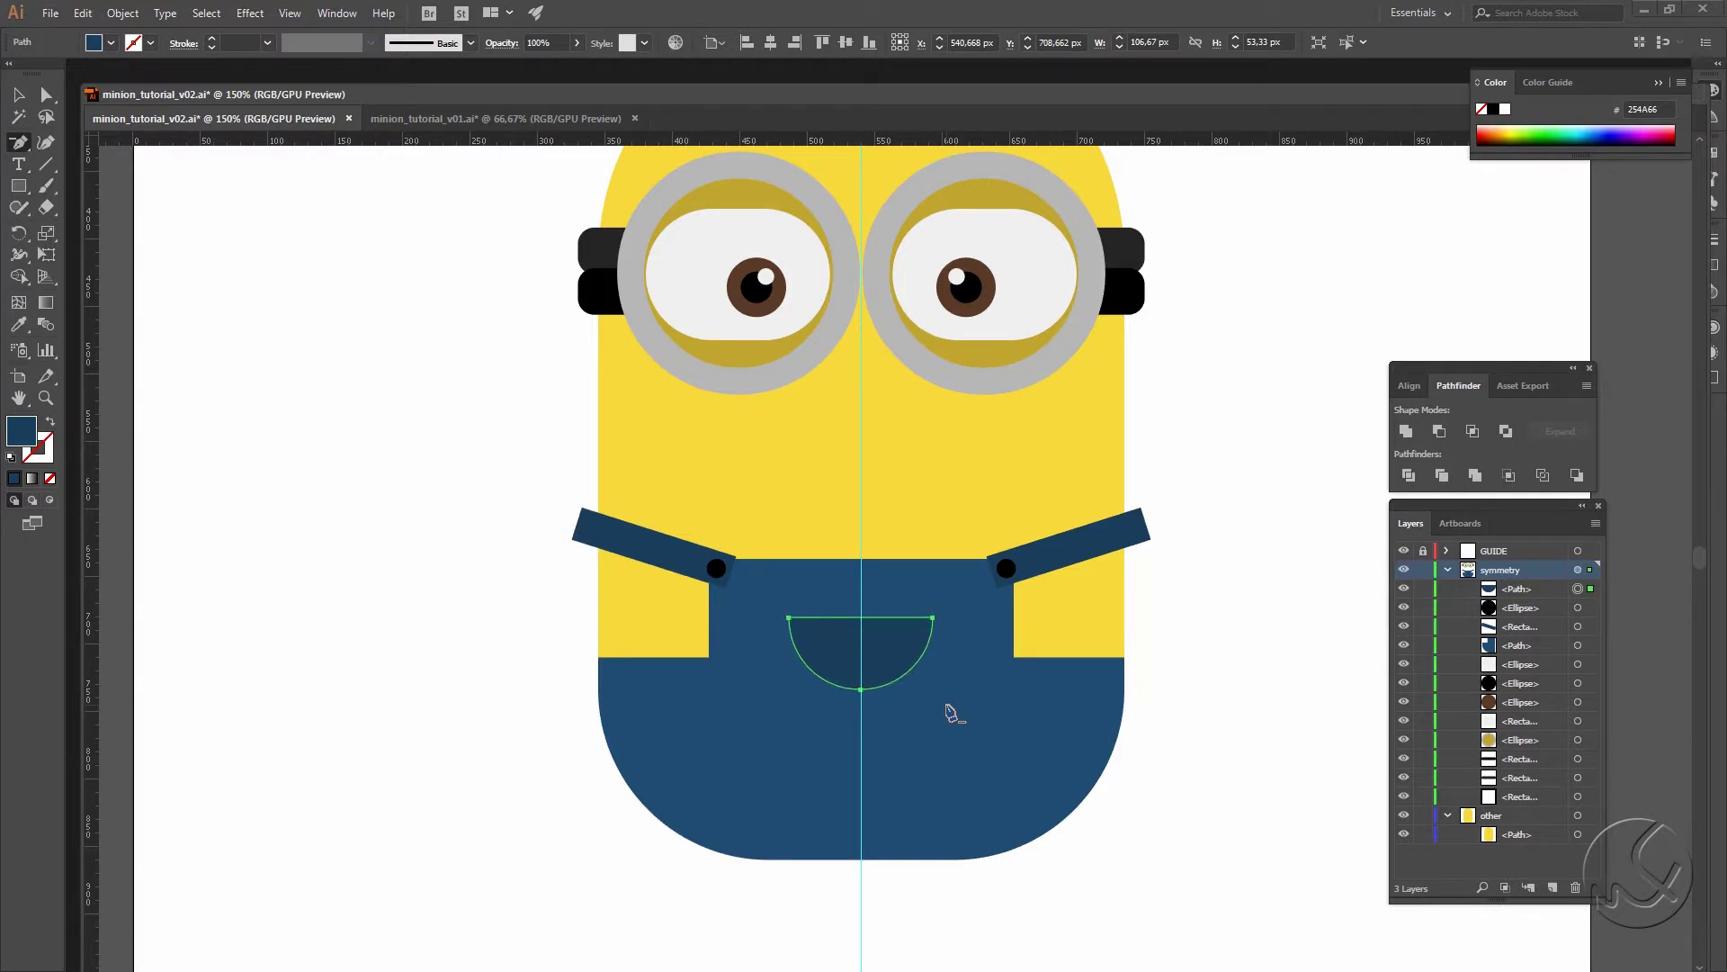
left_click(1217, 673)
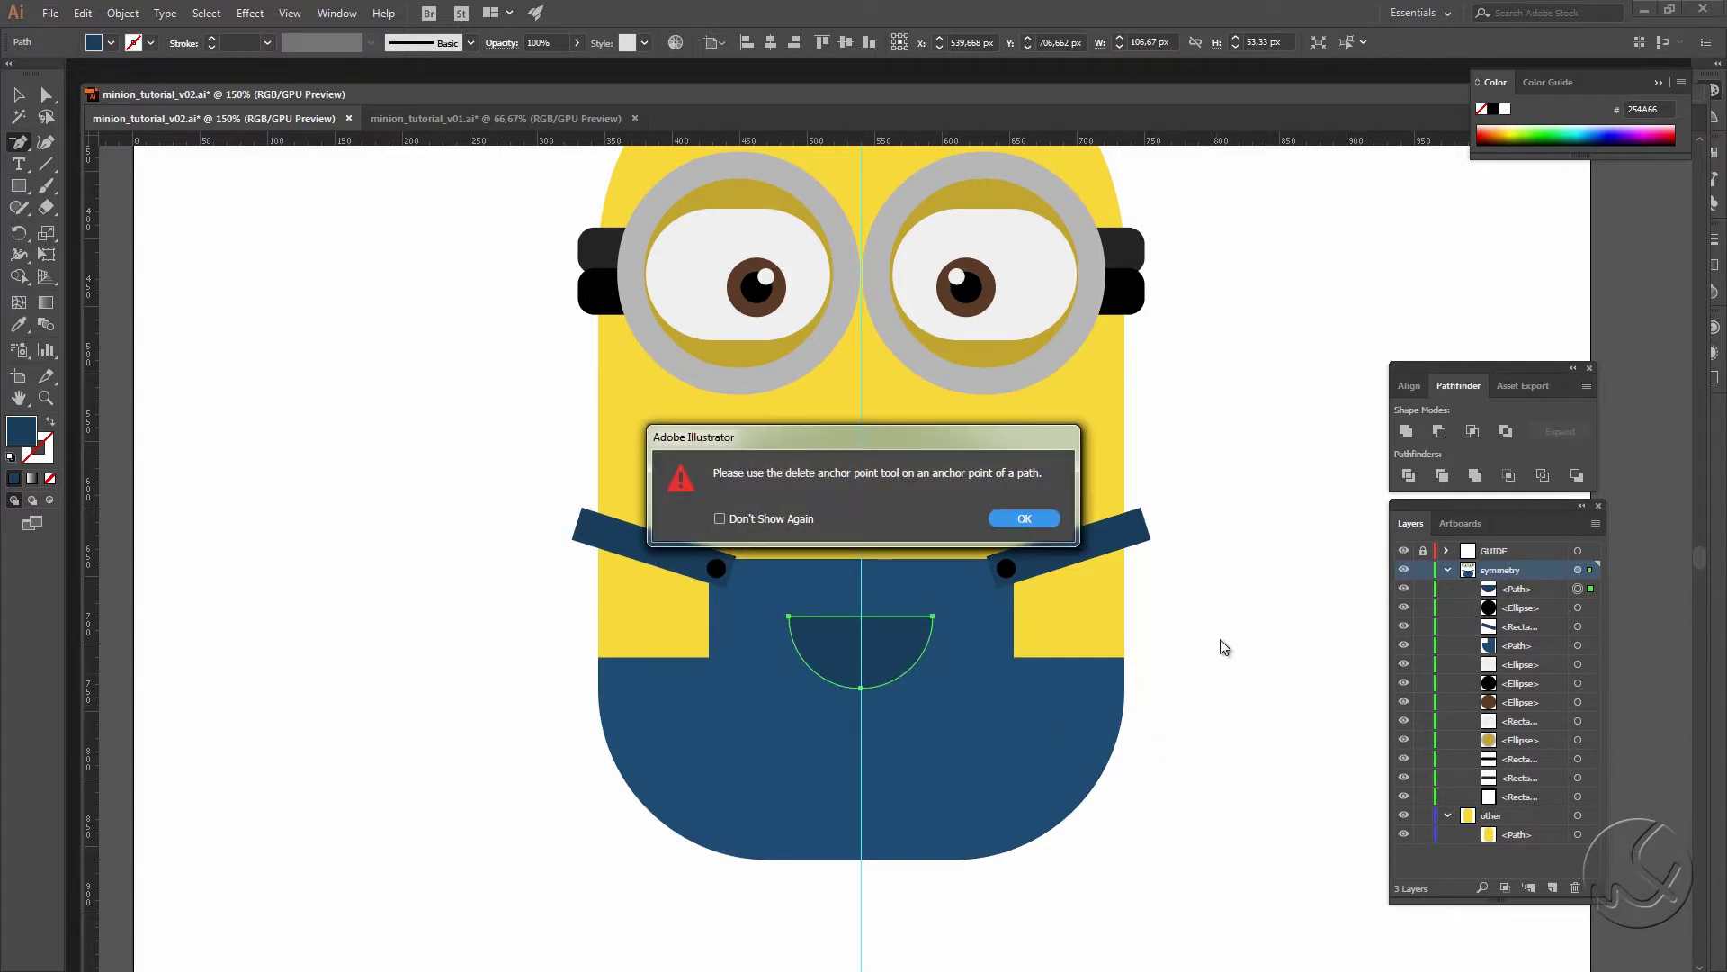
left_click(1043, 518)
Step: Zoom out and re-centre the view to check the pocket's placement
key("v")
left_click(1232, 576)
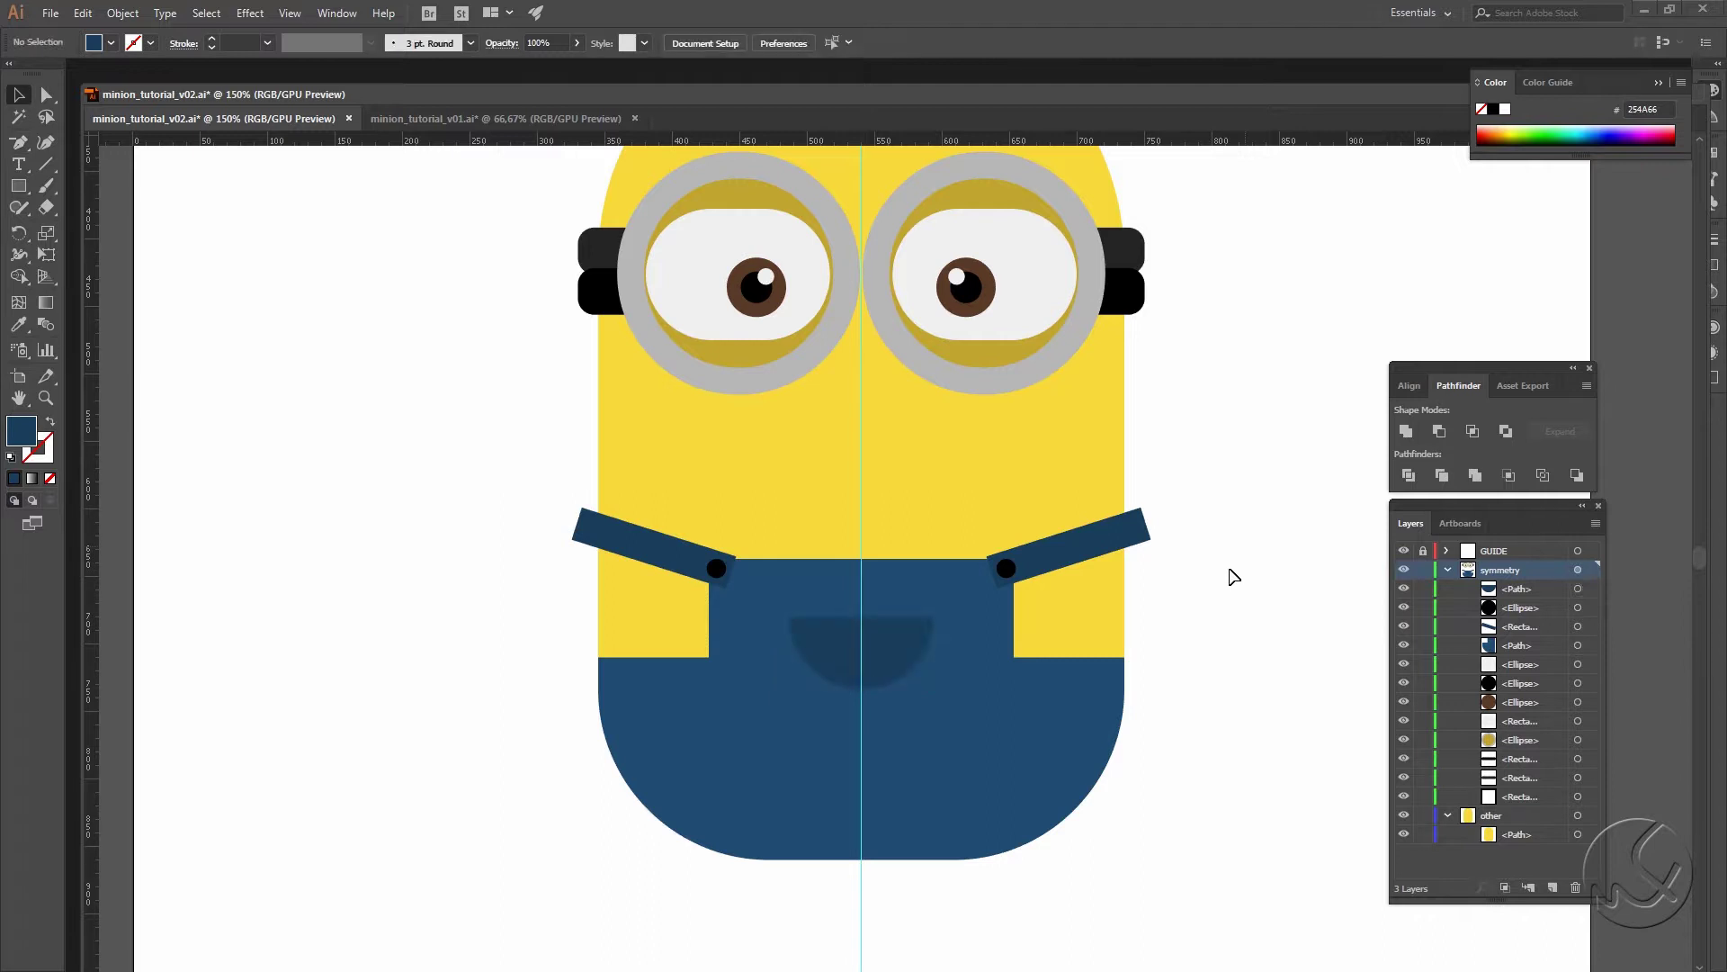
key("ctrl+minus")
left_click(903, 609)
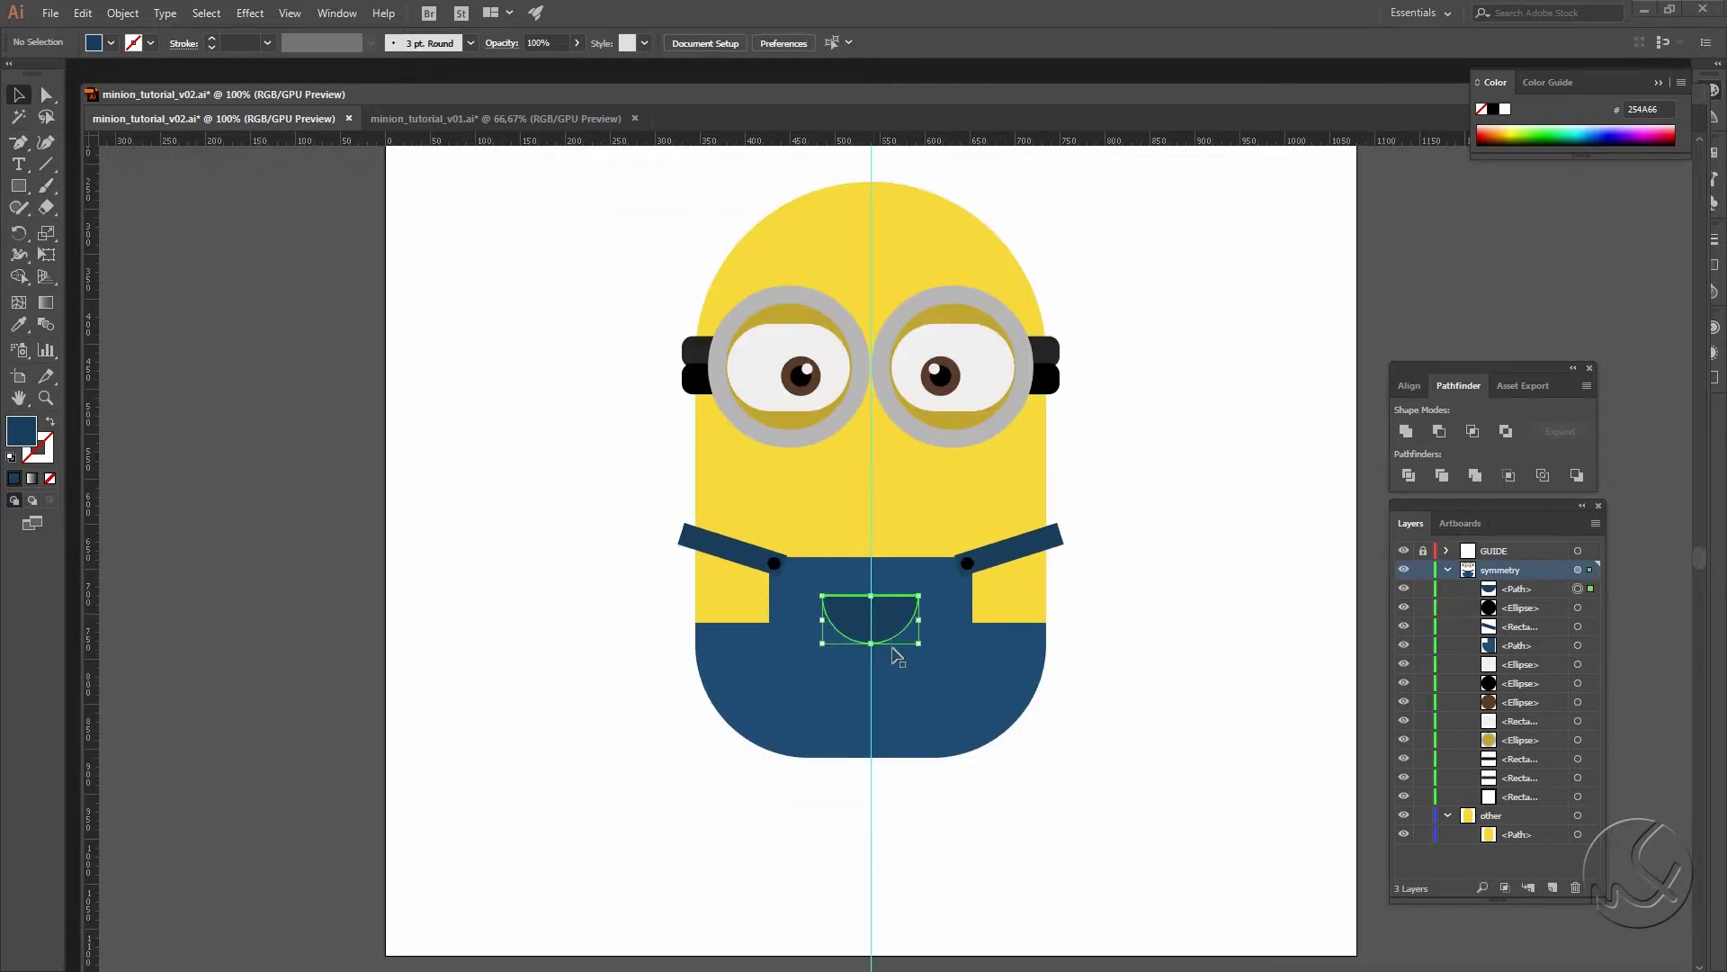
left_click(1187, 594)
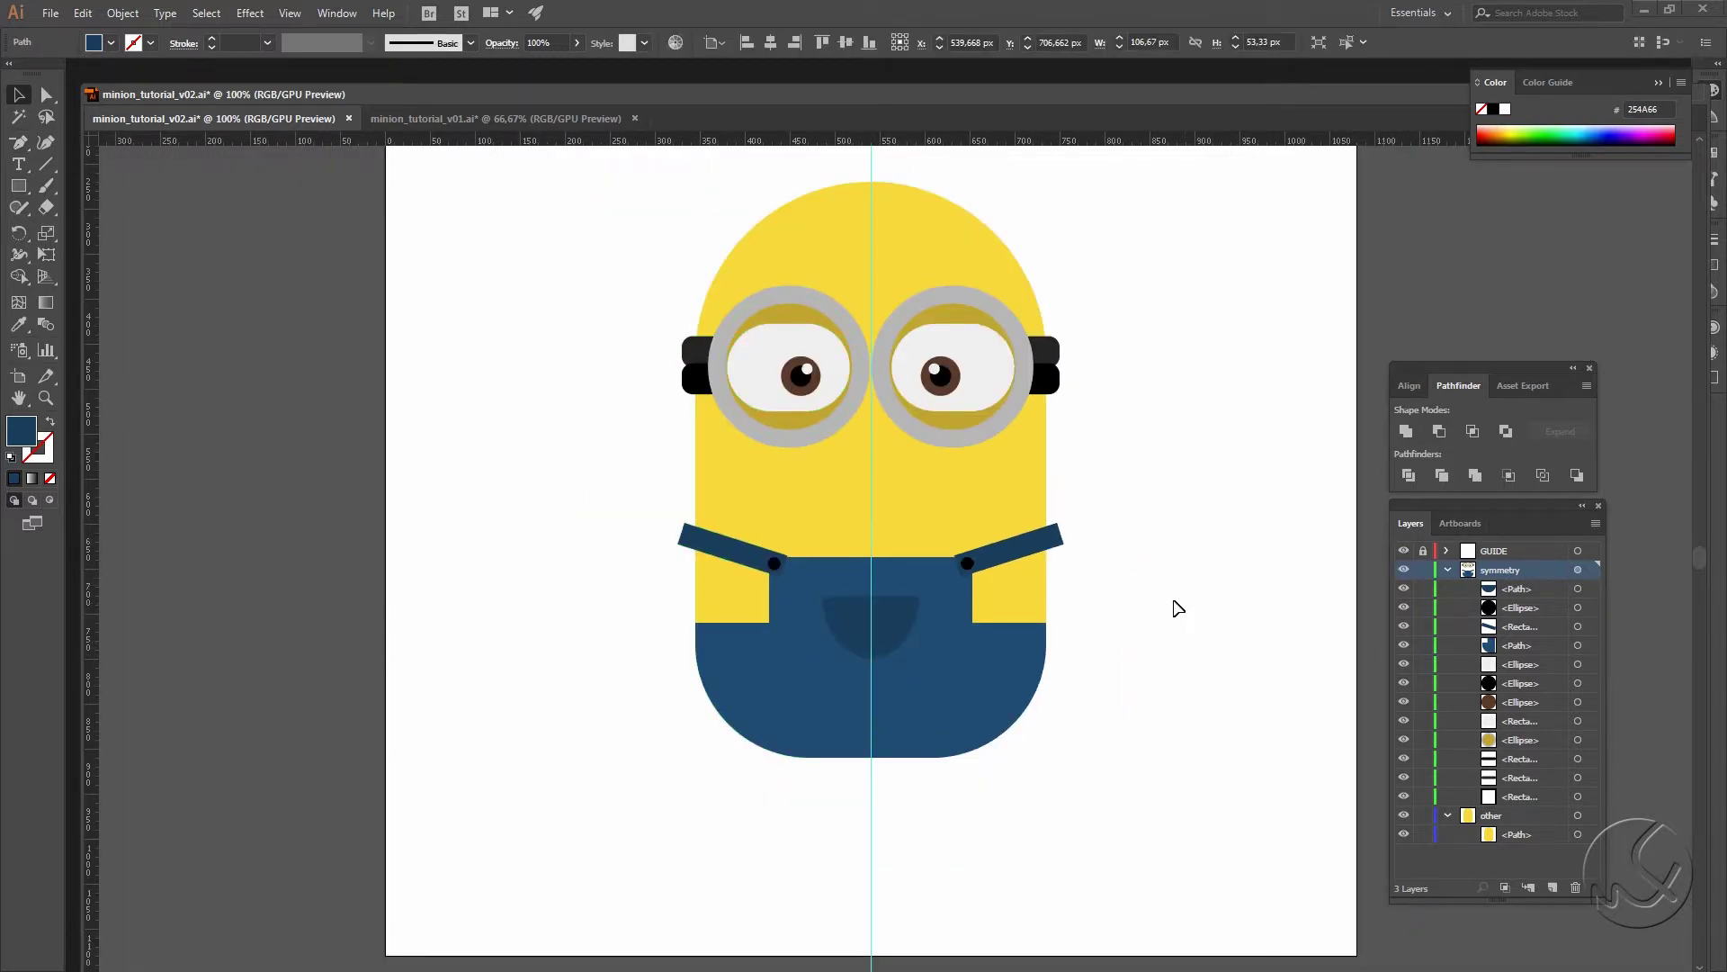
left_click_drag(1212, 510, 1188, 566)
left_click_drag(1150, 640, 1172, 478)
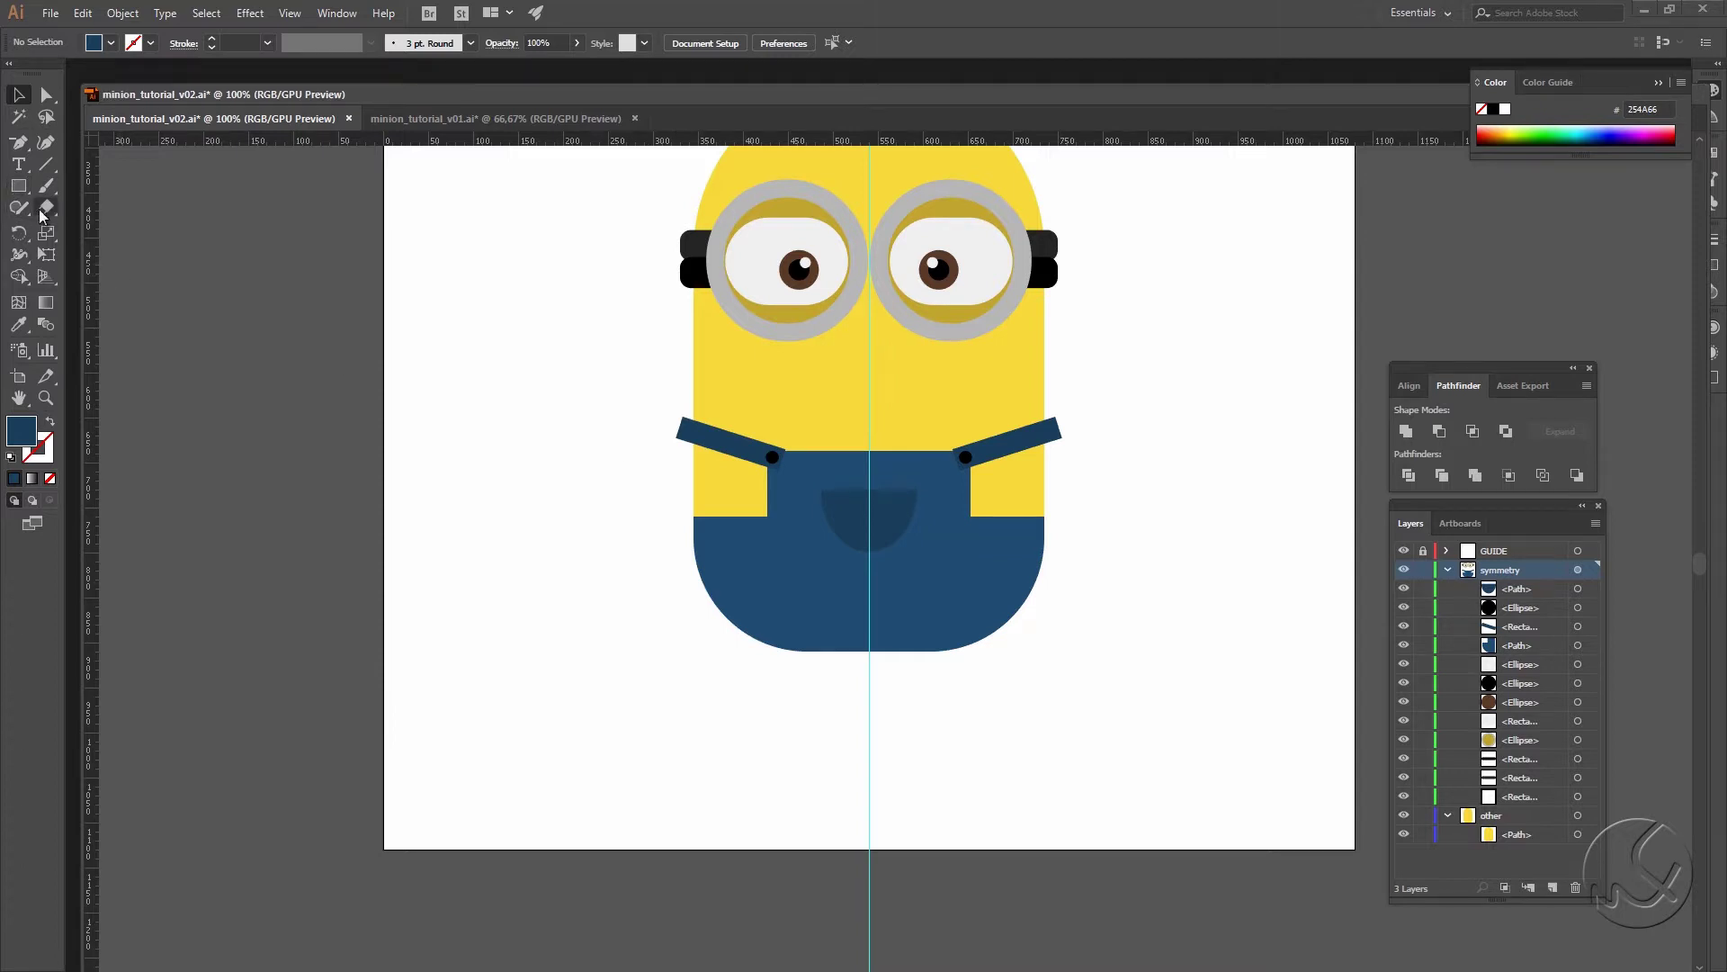
left_click_drag(18, 186, 117, 207)
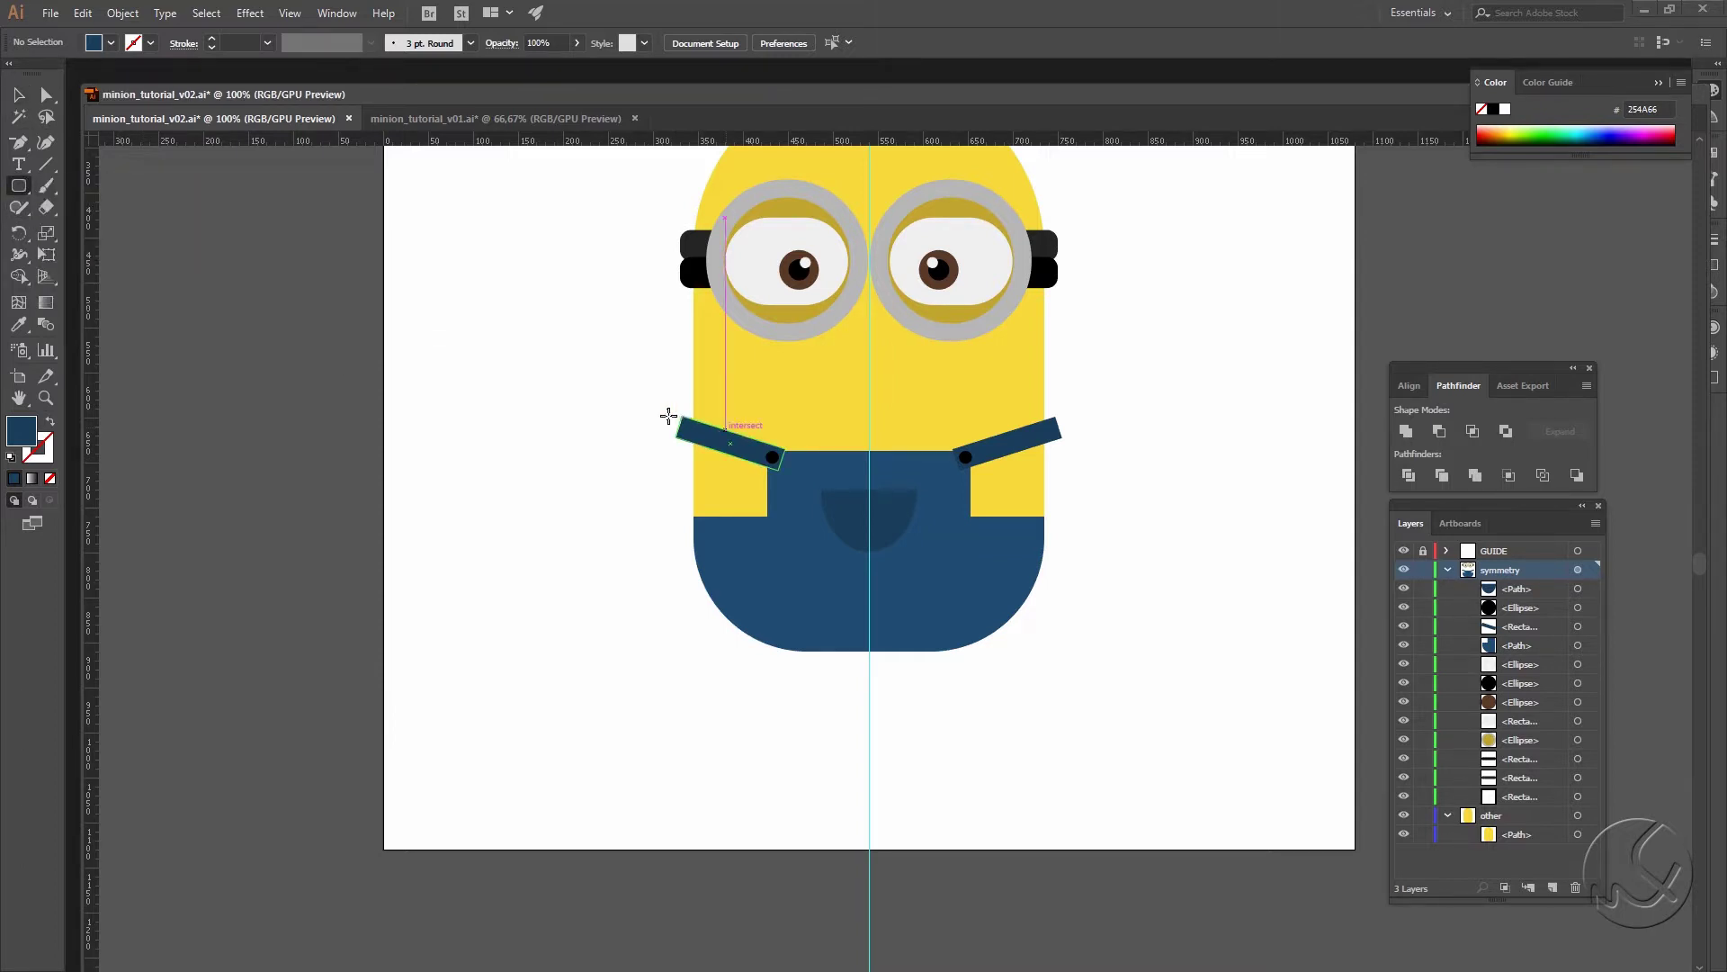
Step: Draw a 36 × 240 px rounded-rectangle arm strip left of the overalls
left_click_drag(664, 472, 690, 681)
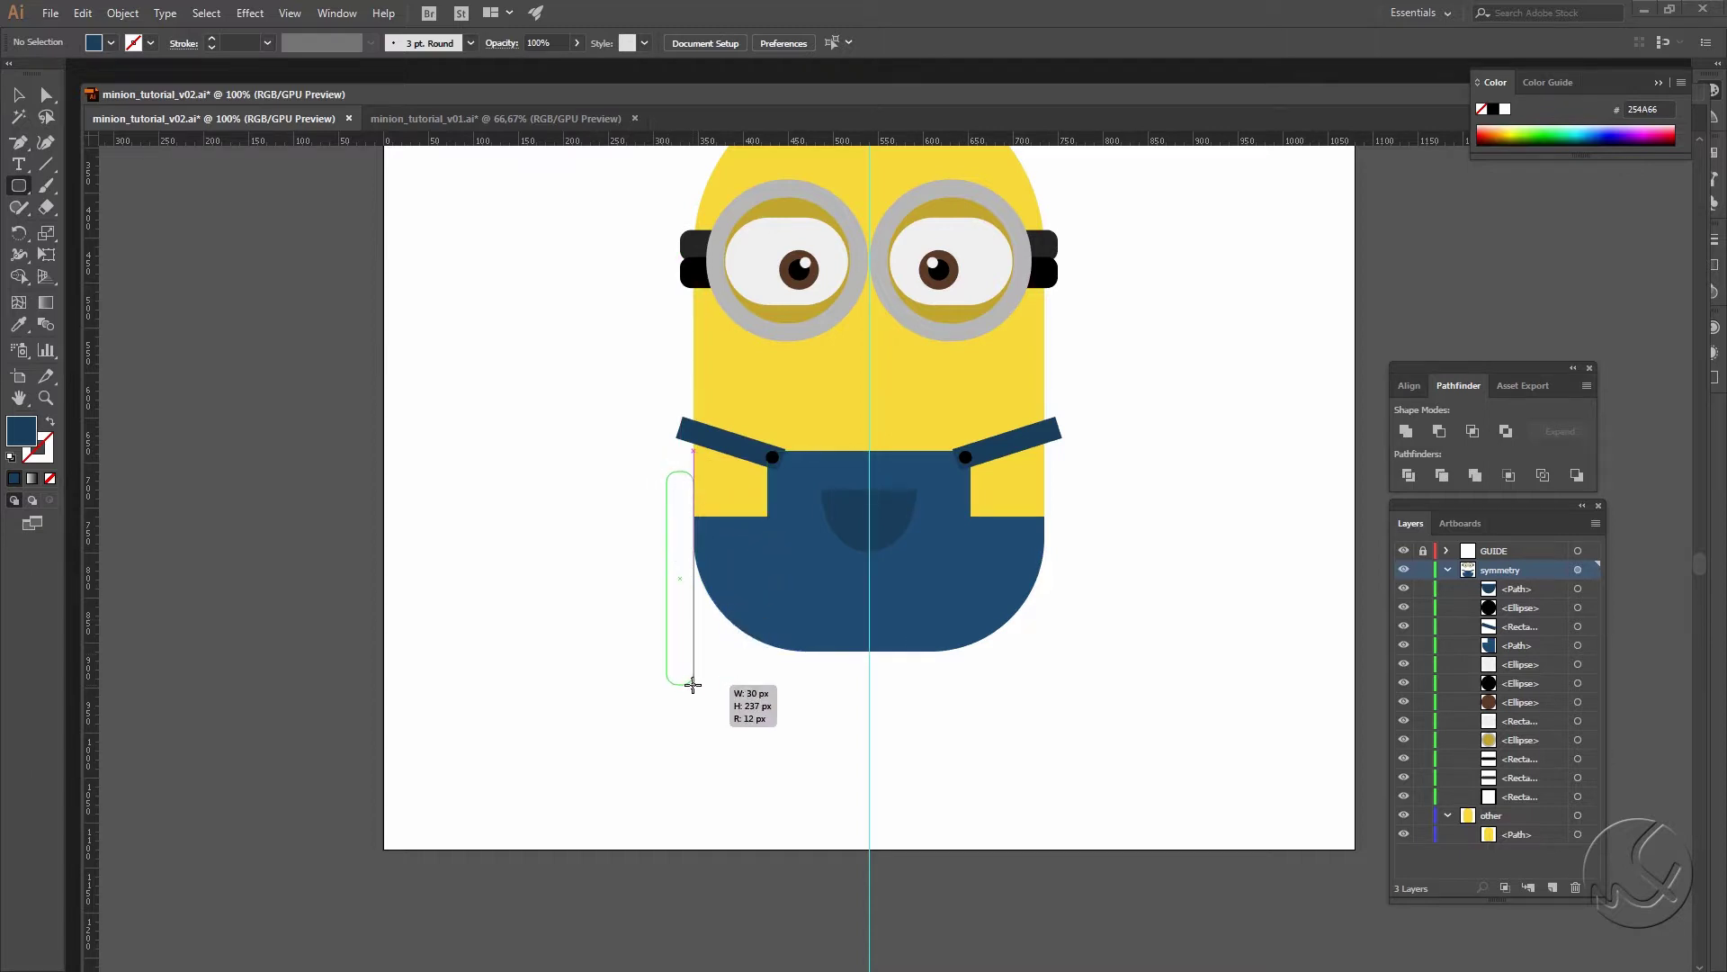
left_click_drag(690, 681, 690, 686)
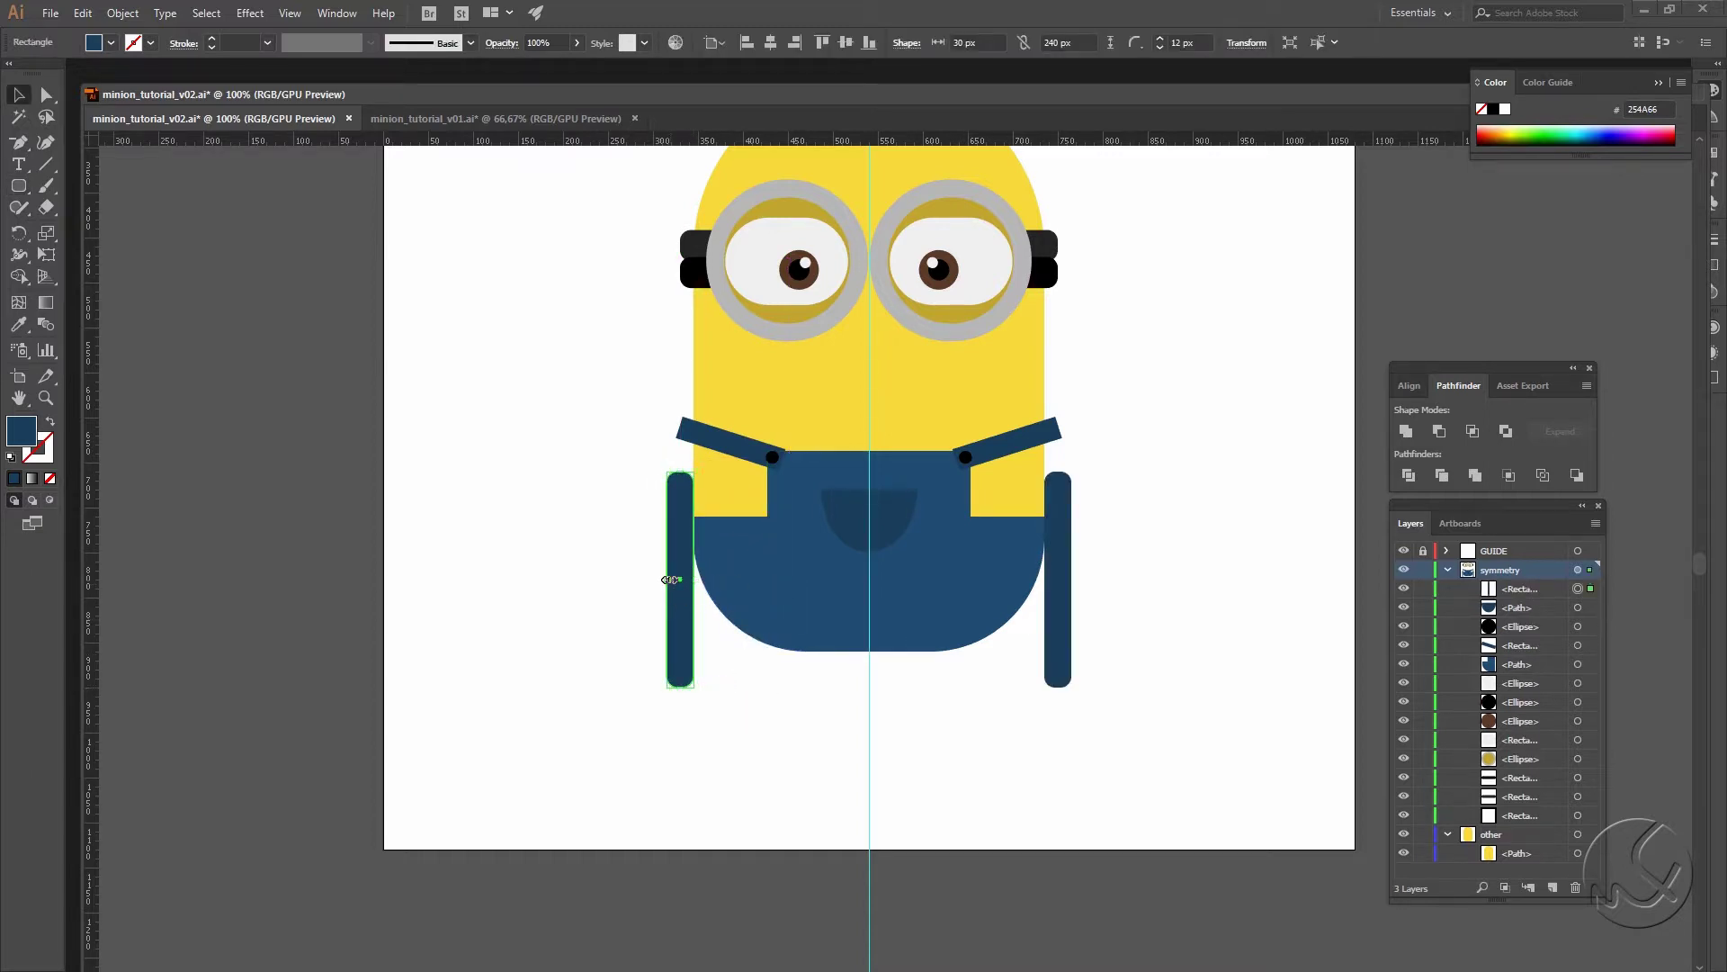
left_click_drag(667, 578, 662, 579)
key("v")
Step: Colour the arm mustard D3B537 by sampling the body yellow and darkening it
key("i")
left_click(825, 358)
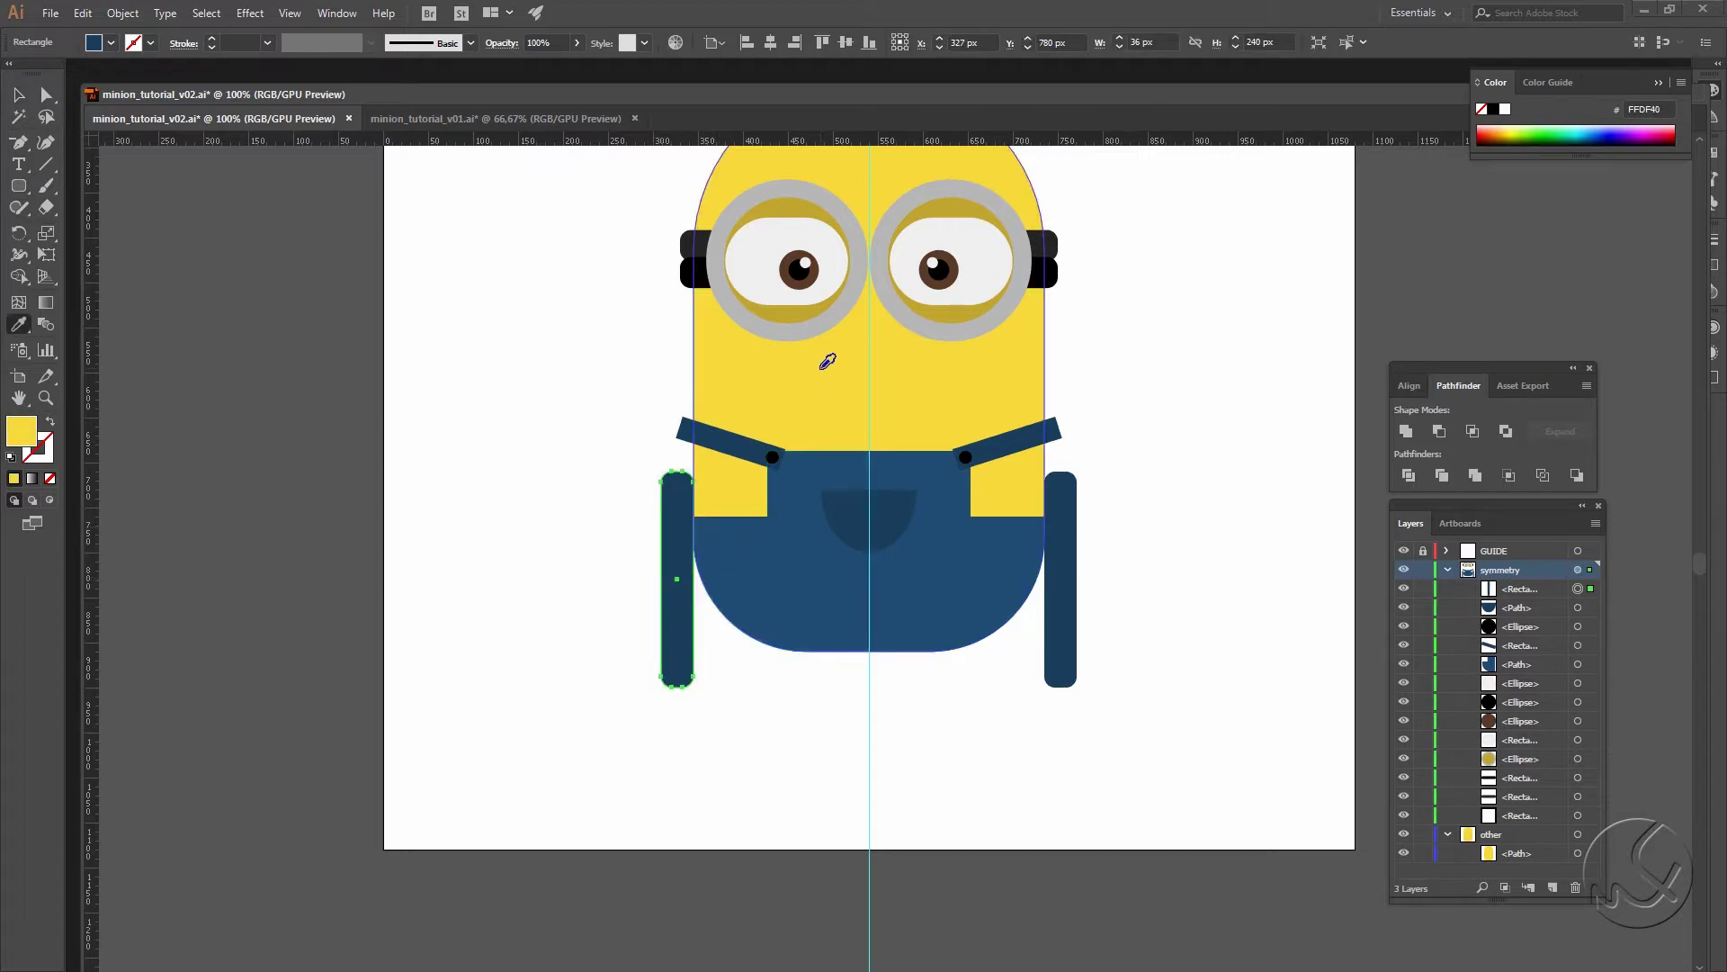
double_click(20, 430)
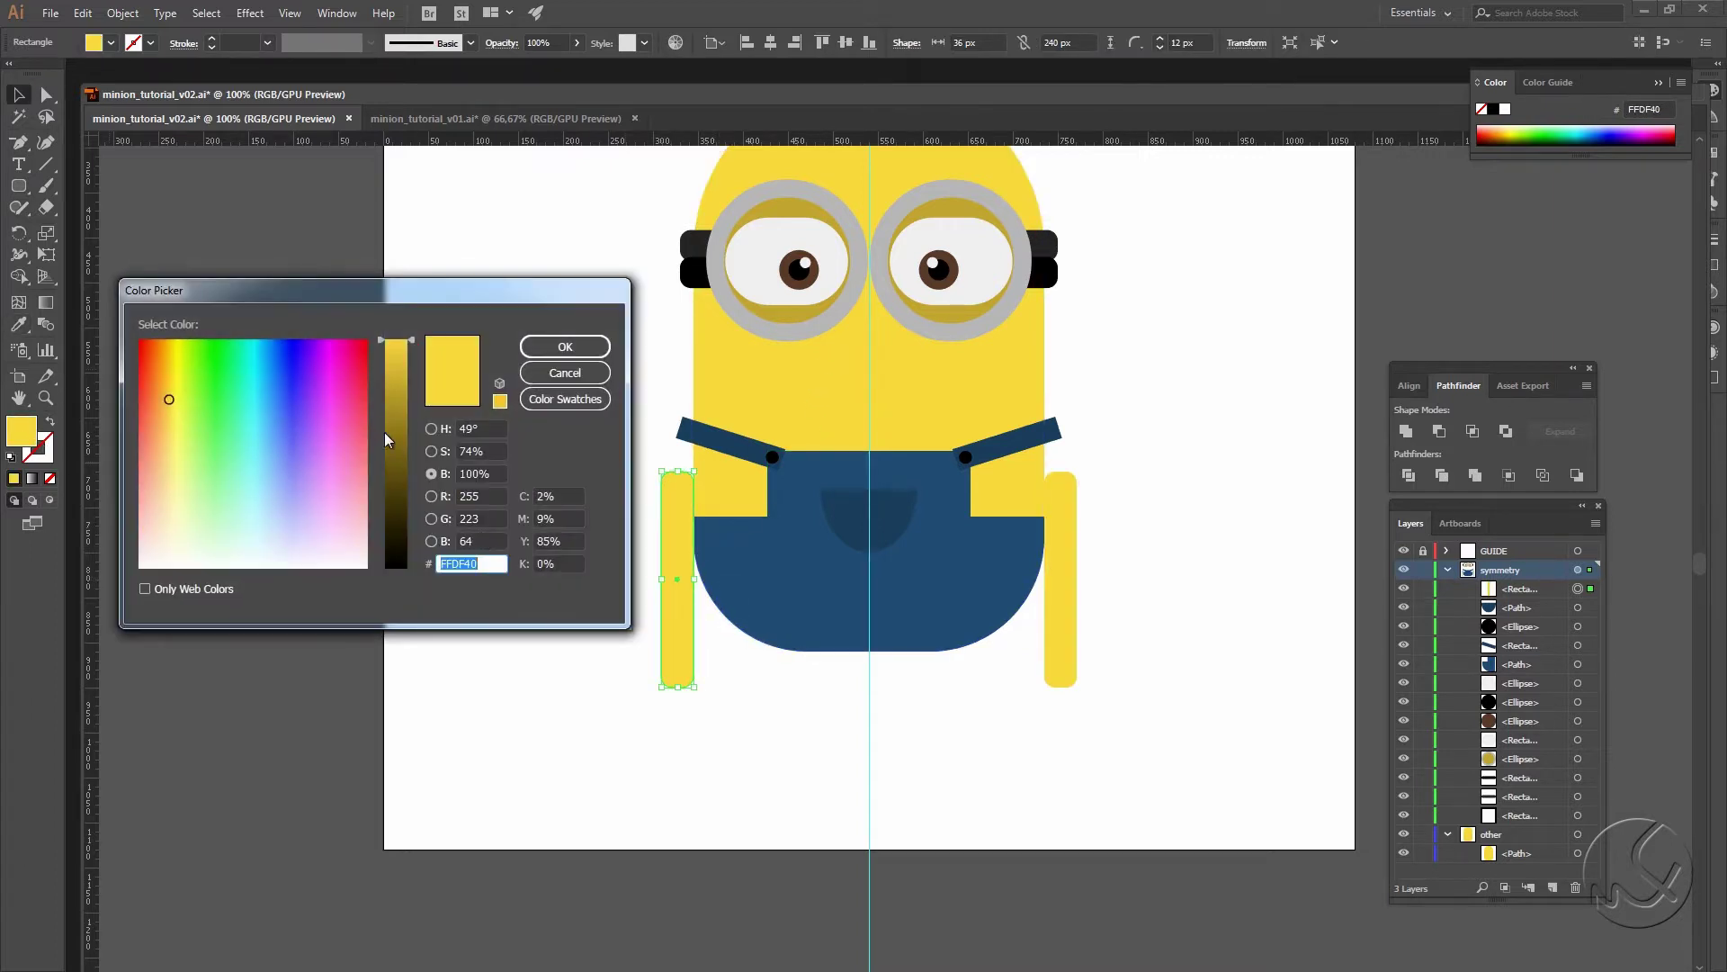
left_click_drag(413, 348, 407, 379)
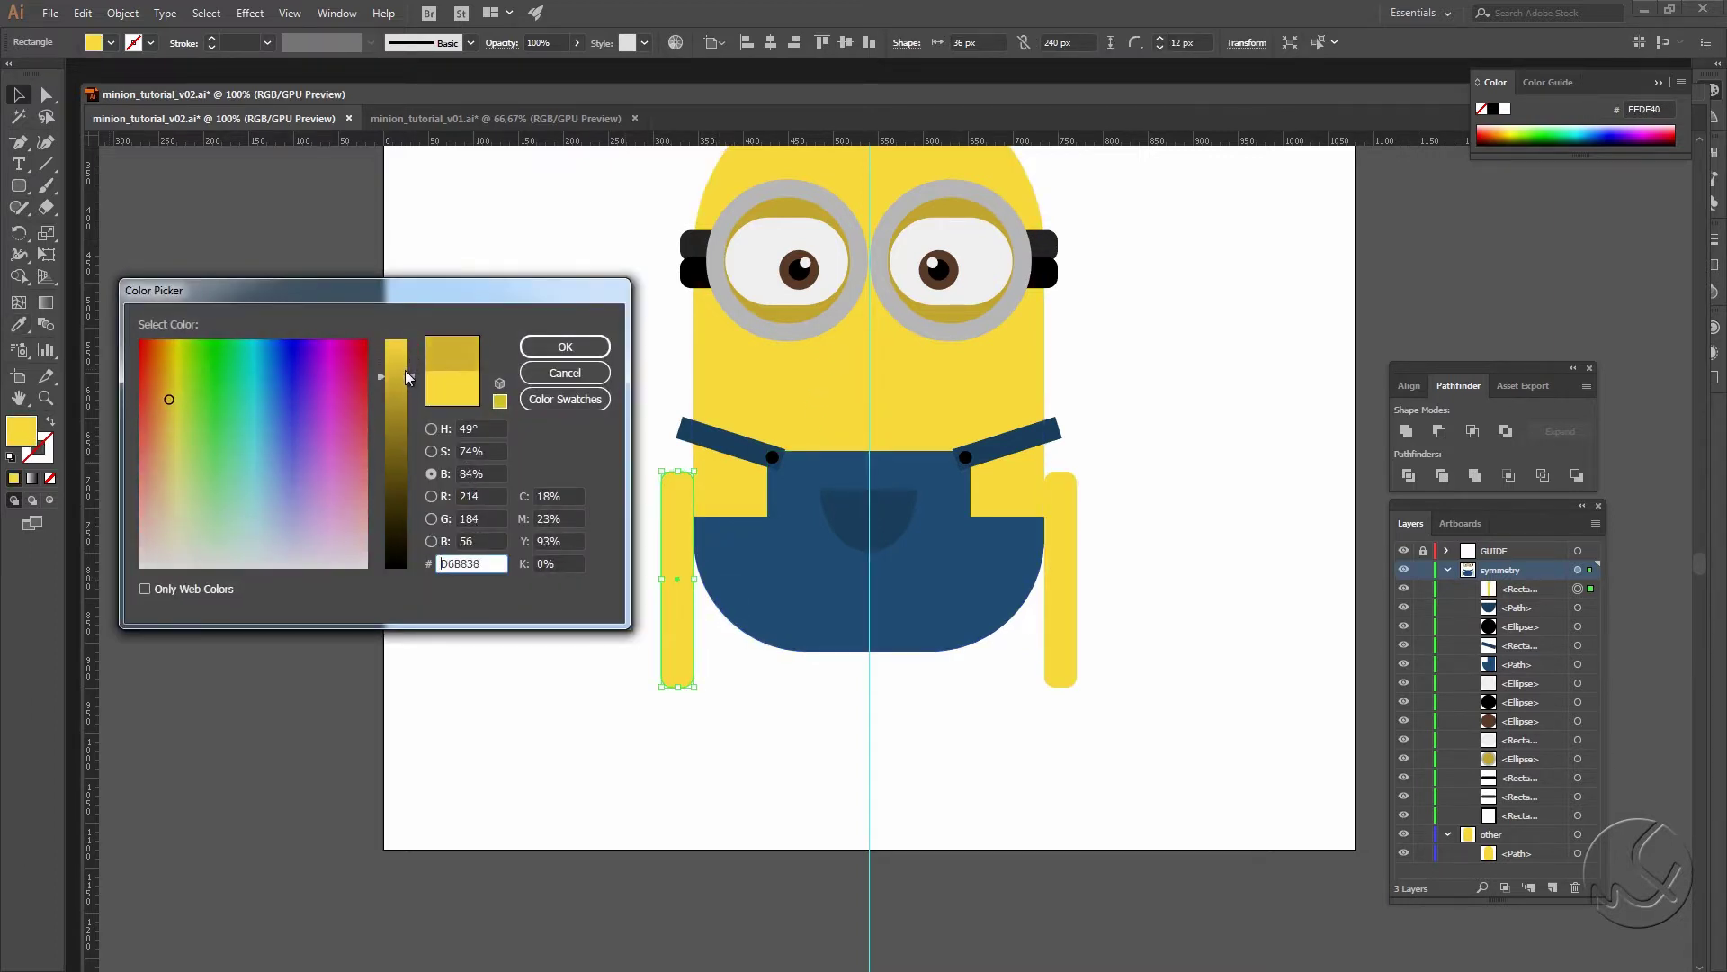
left_click(558, 356)
left_click(600, 468)
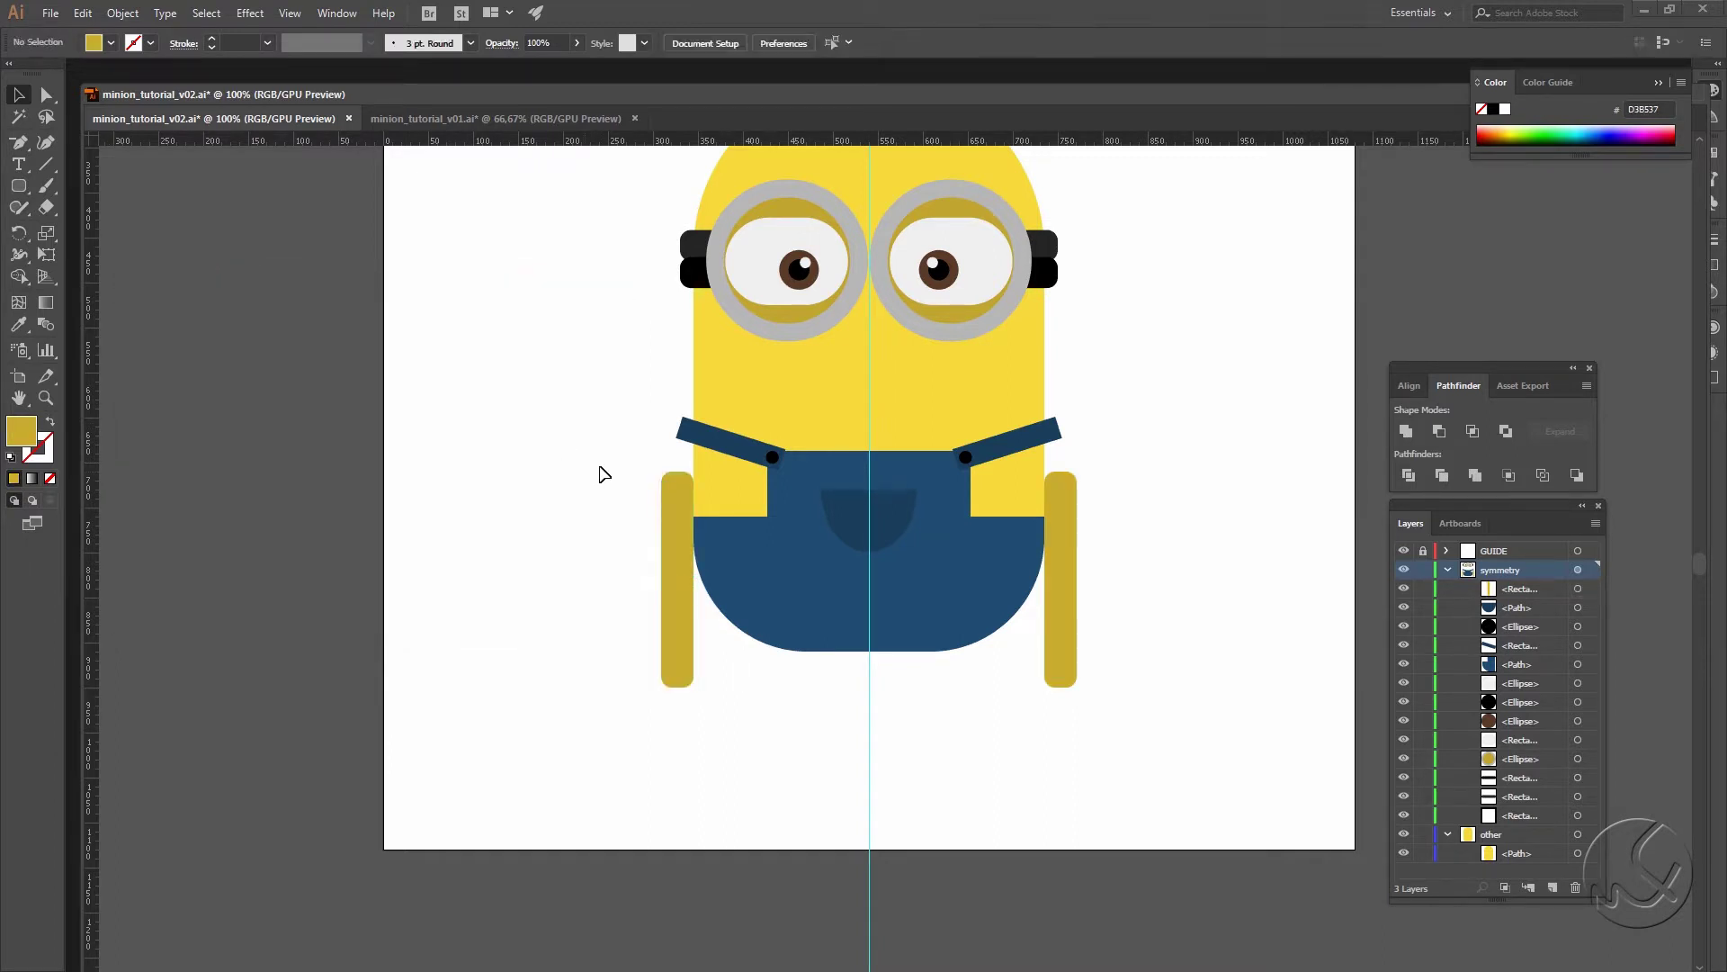
left_click_drag(617, 464, 555, 490)
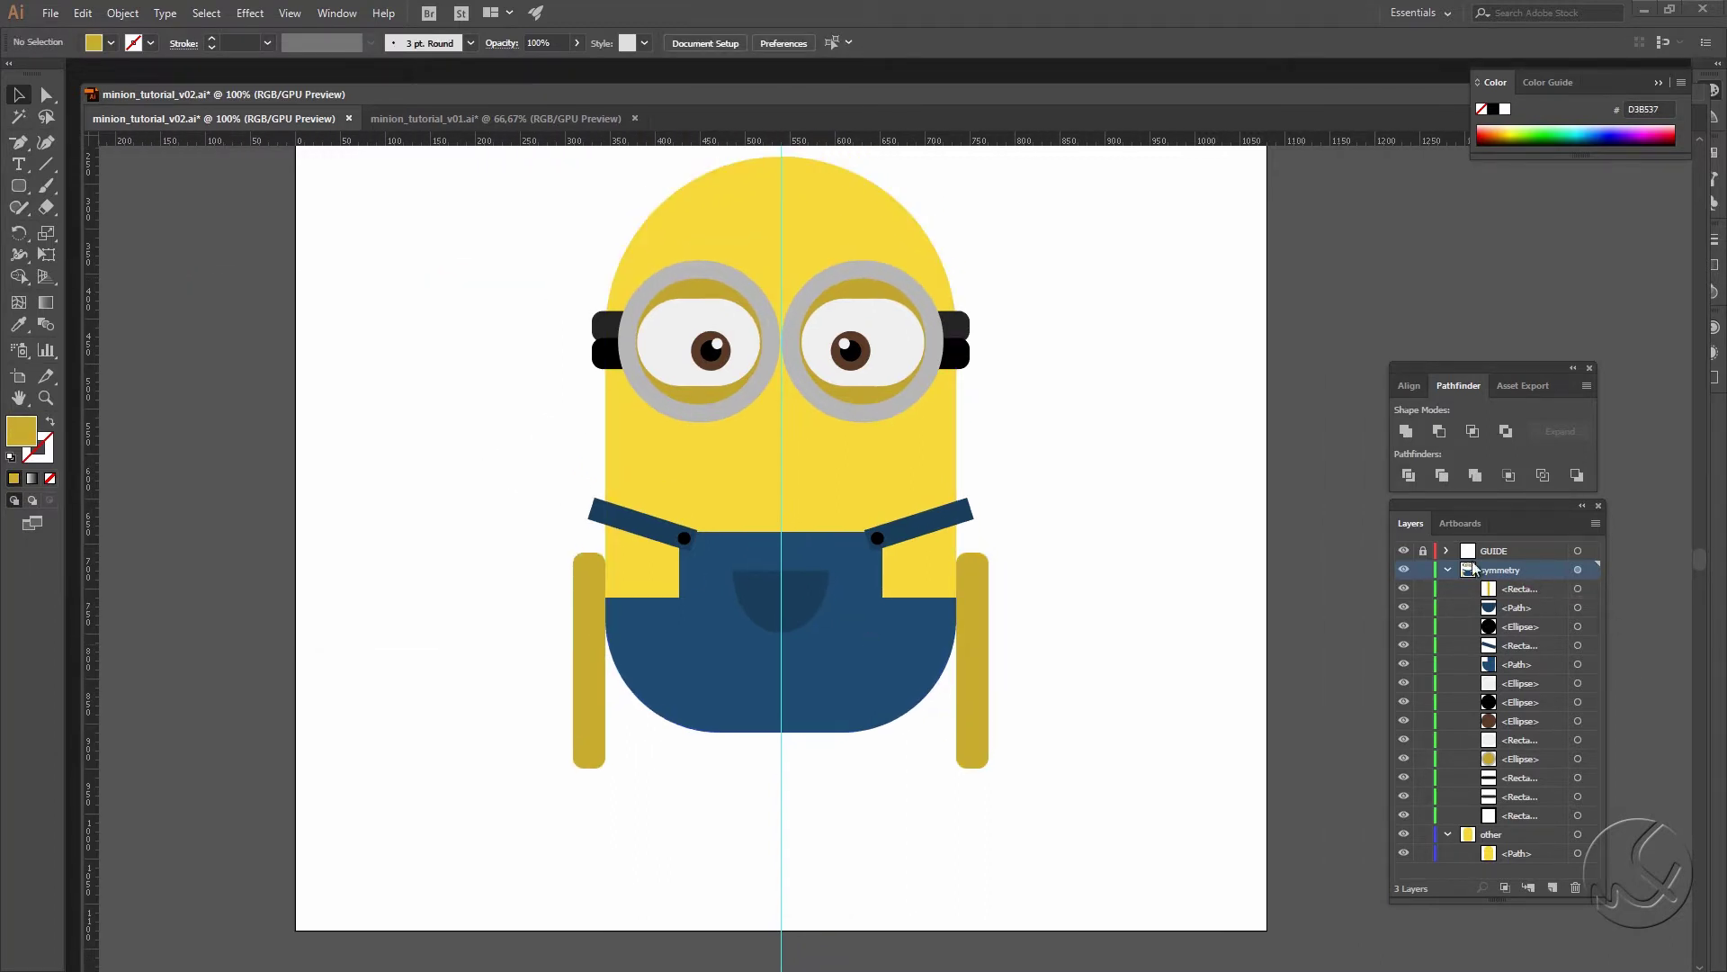
left_click_drag(836, 625, 798, 649)
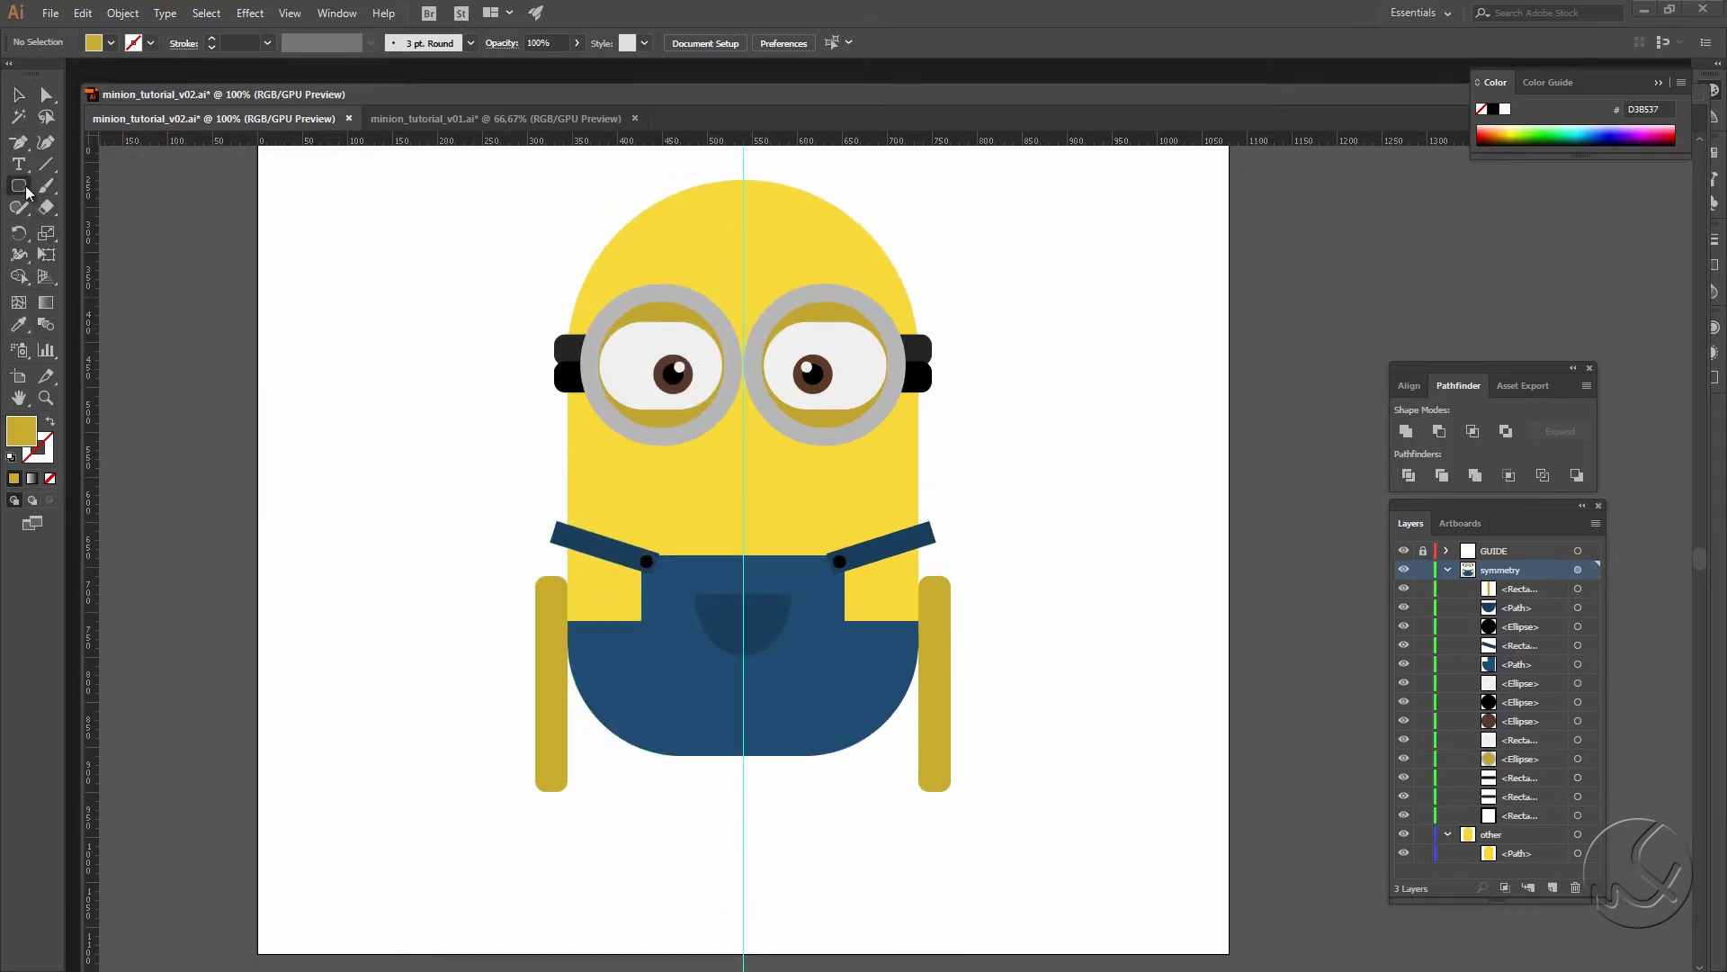
left_click_drag(18, 185, 126, 203)
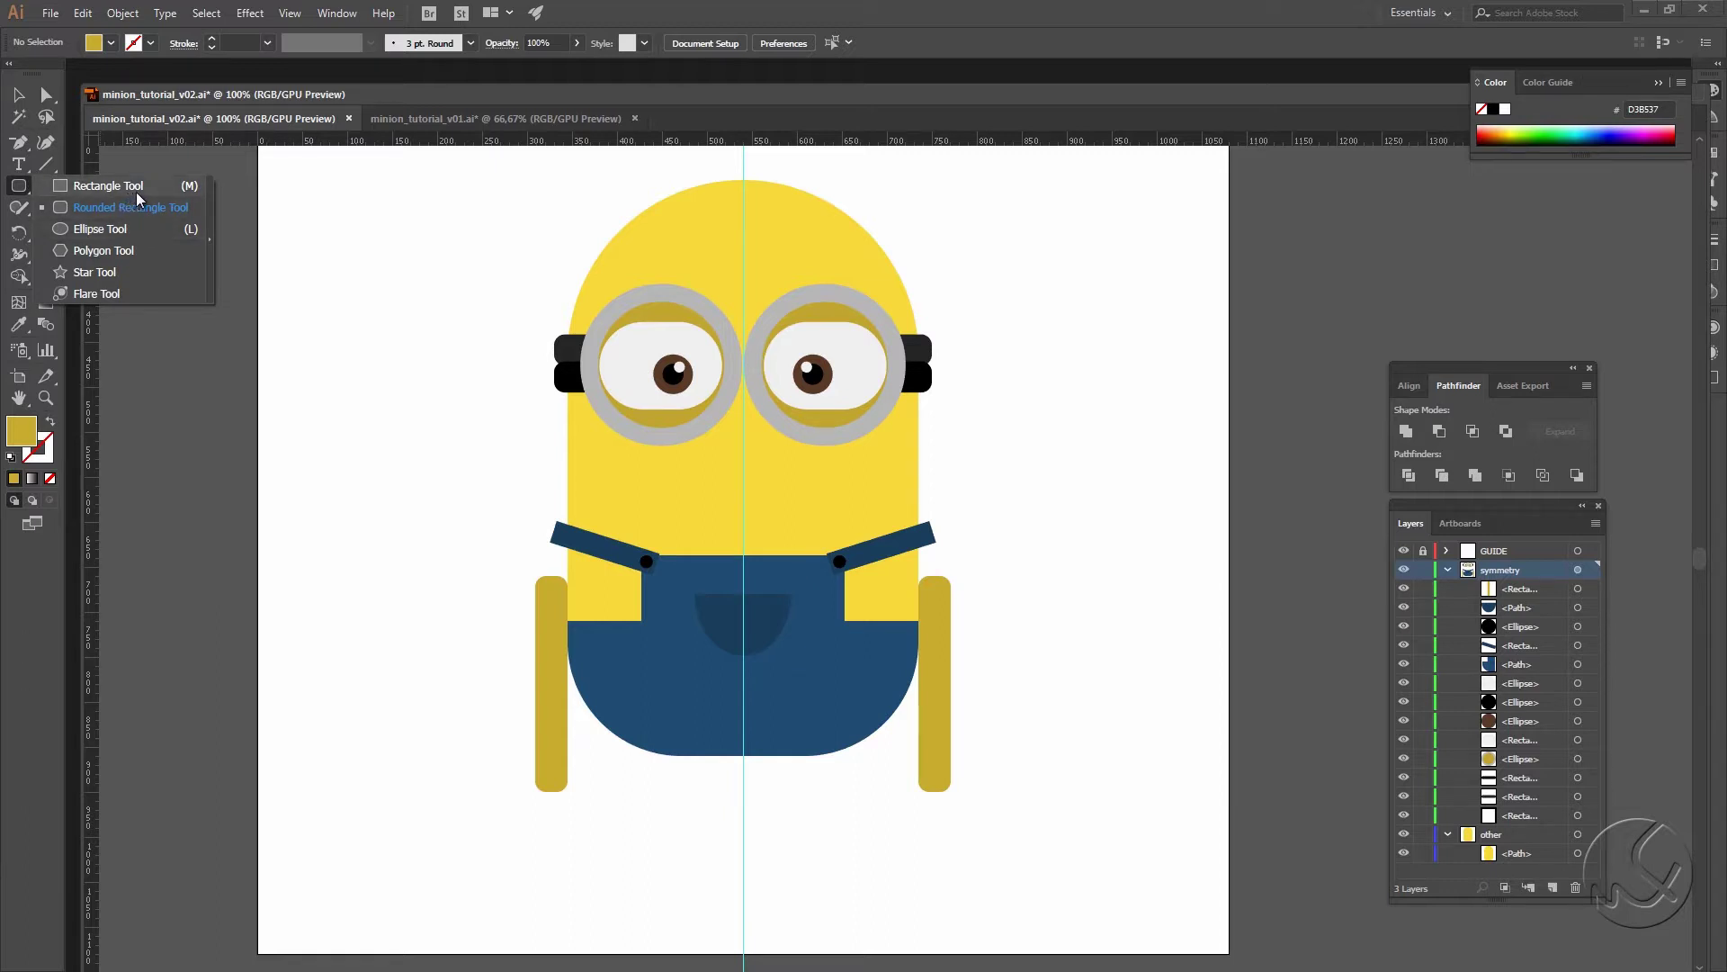
Step: Turn an 89 px square into a downward-pointing cuff triangle
left_click_drag(136, 191, 135, 186)
left_click_drag(380, 475, 461, 555)
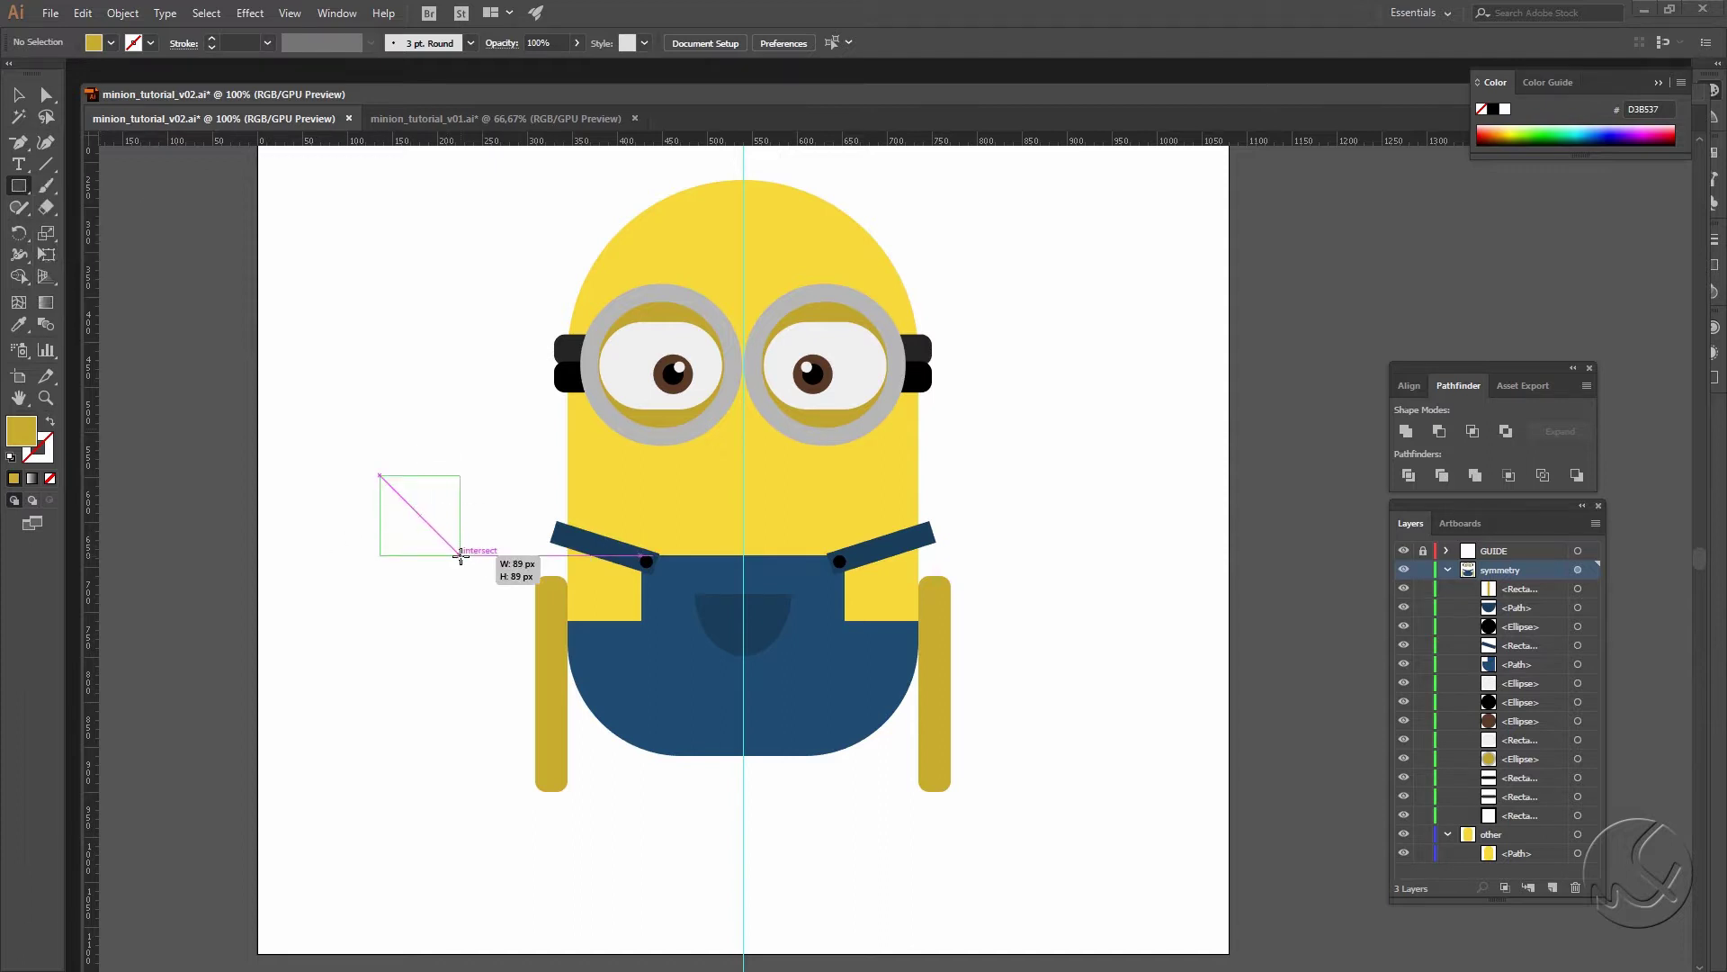
key("p")
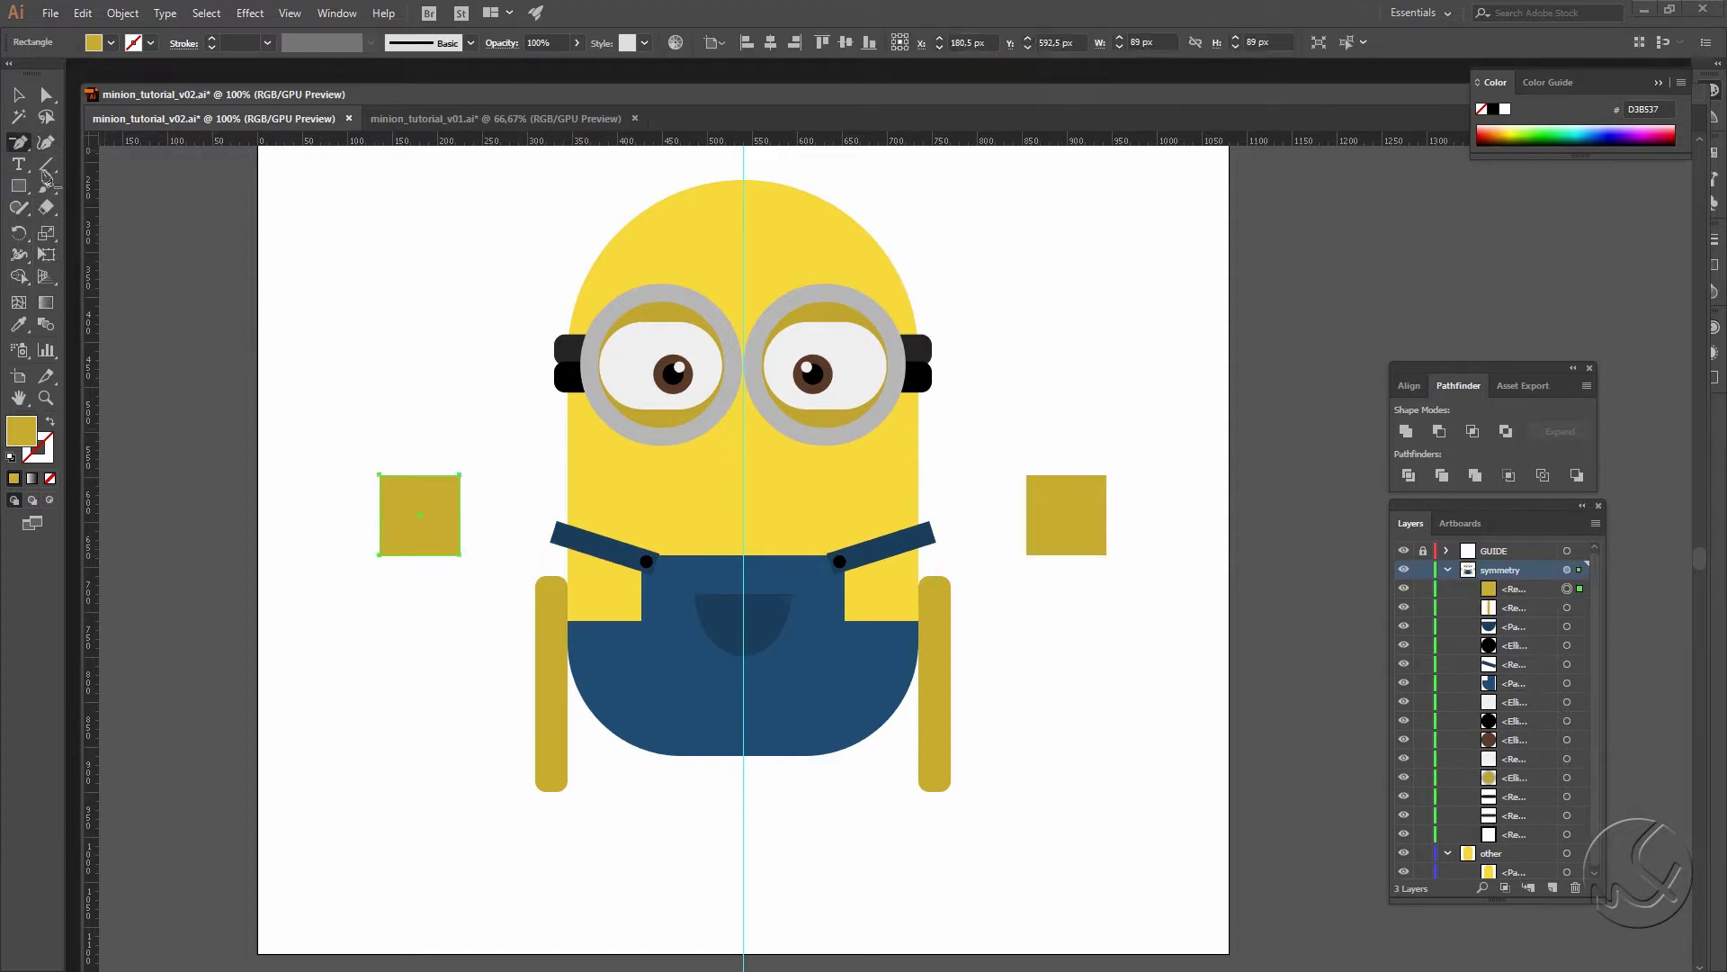
left_click(380, 555)
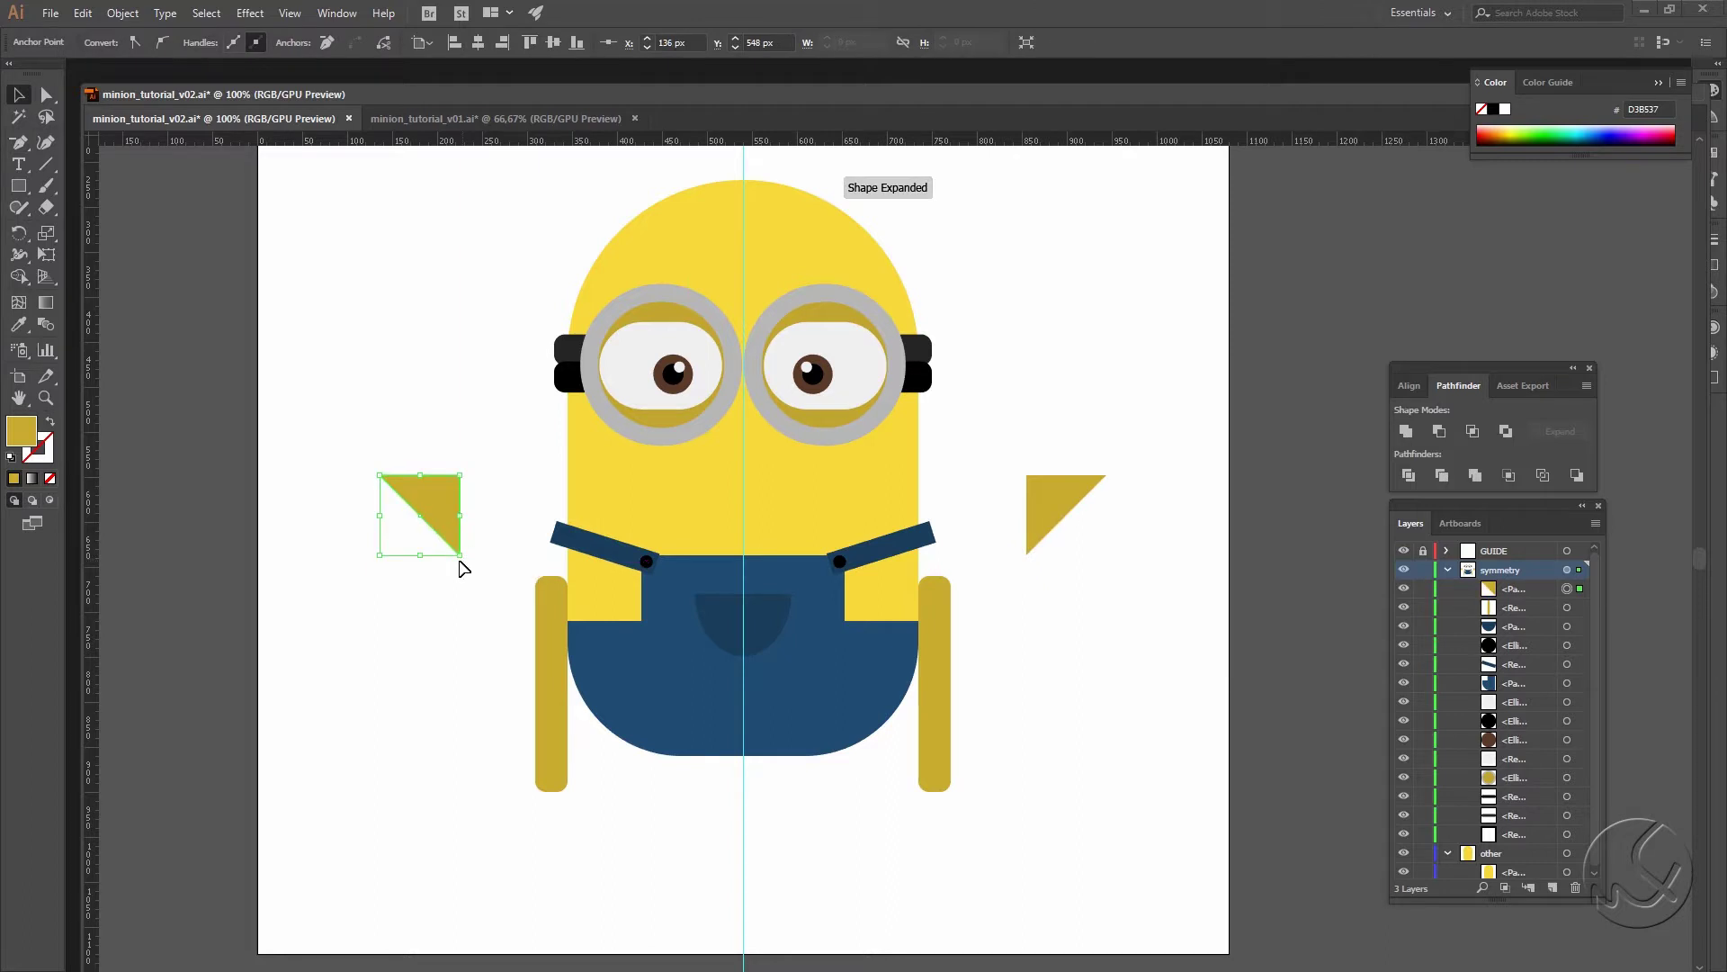
key("a")
mouse_move(460, 555)
left_mouse_down()
mouse_move(419, 555)
mouse_move(420, 515)
mouse_move(555, 789)
left_mouse_up()
key("v")
Step: Fill the cuff triangles with dark 232323
double_click(21, 430)
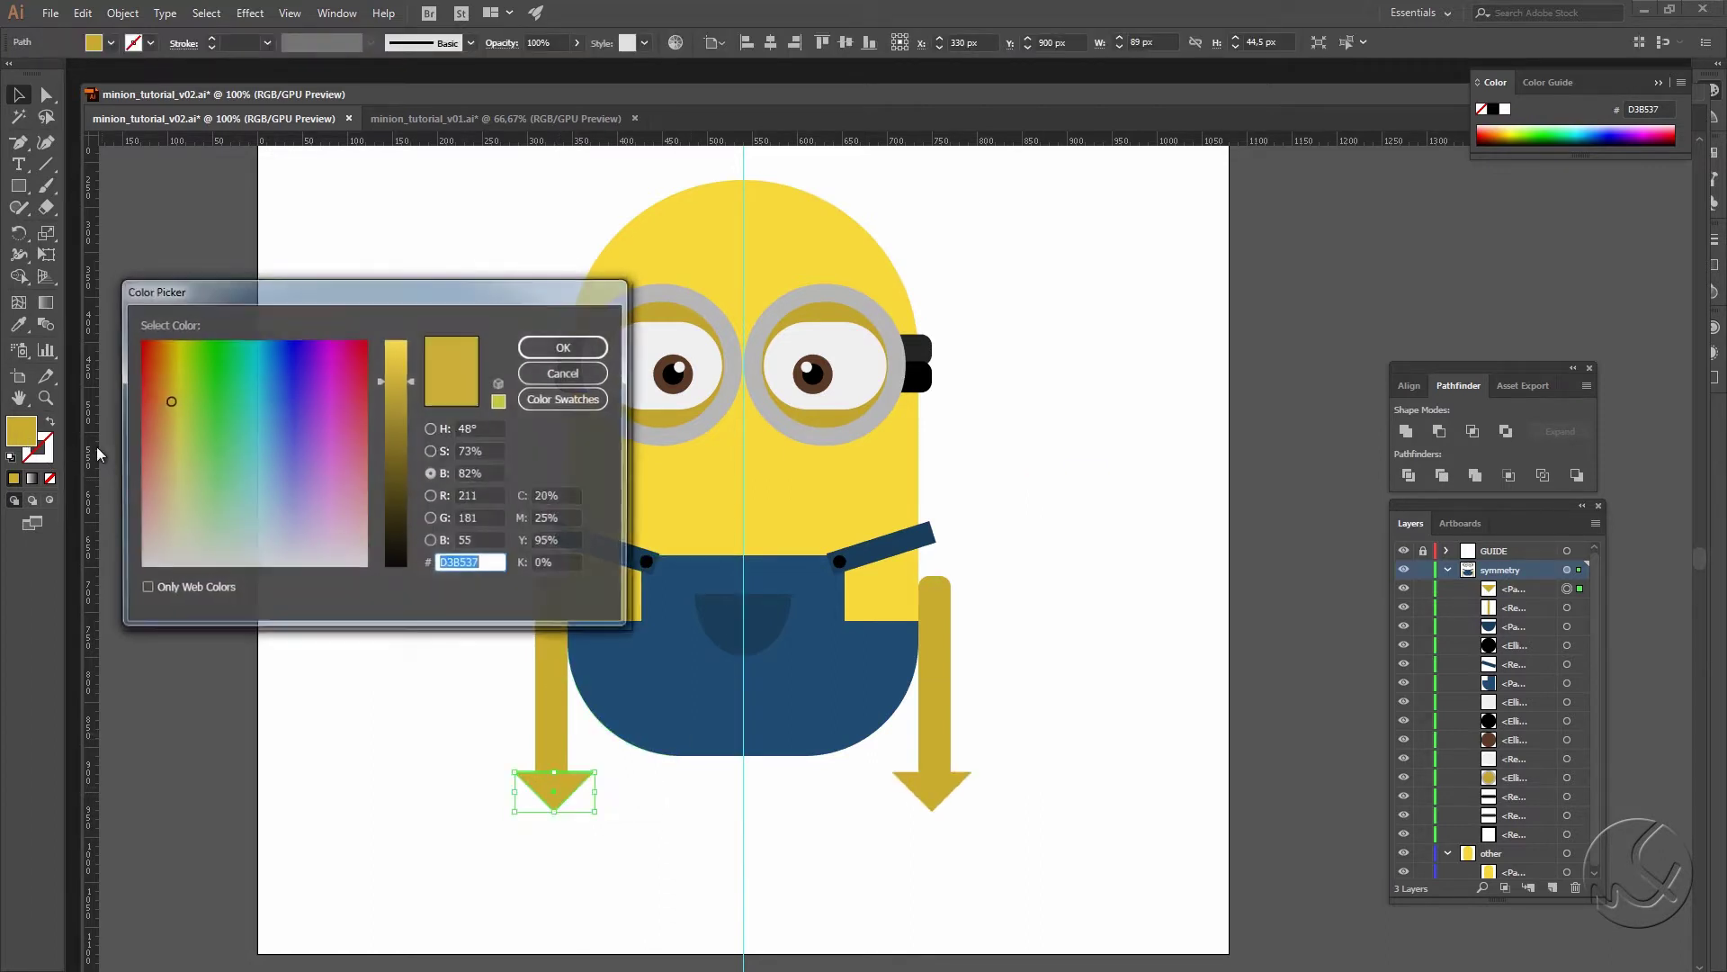
mouse_move(405, 379)
left_mouse_down()
mouse_move(405, 511)
mouse_move(378, 569)
left_mouse_up()
left_click(396, 537)
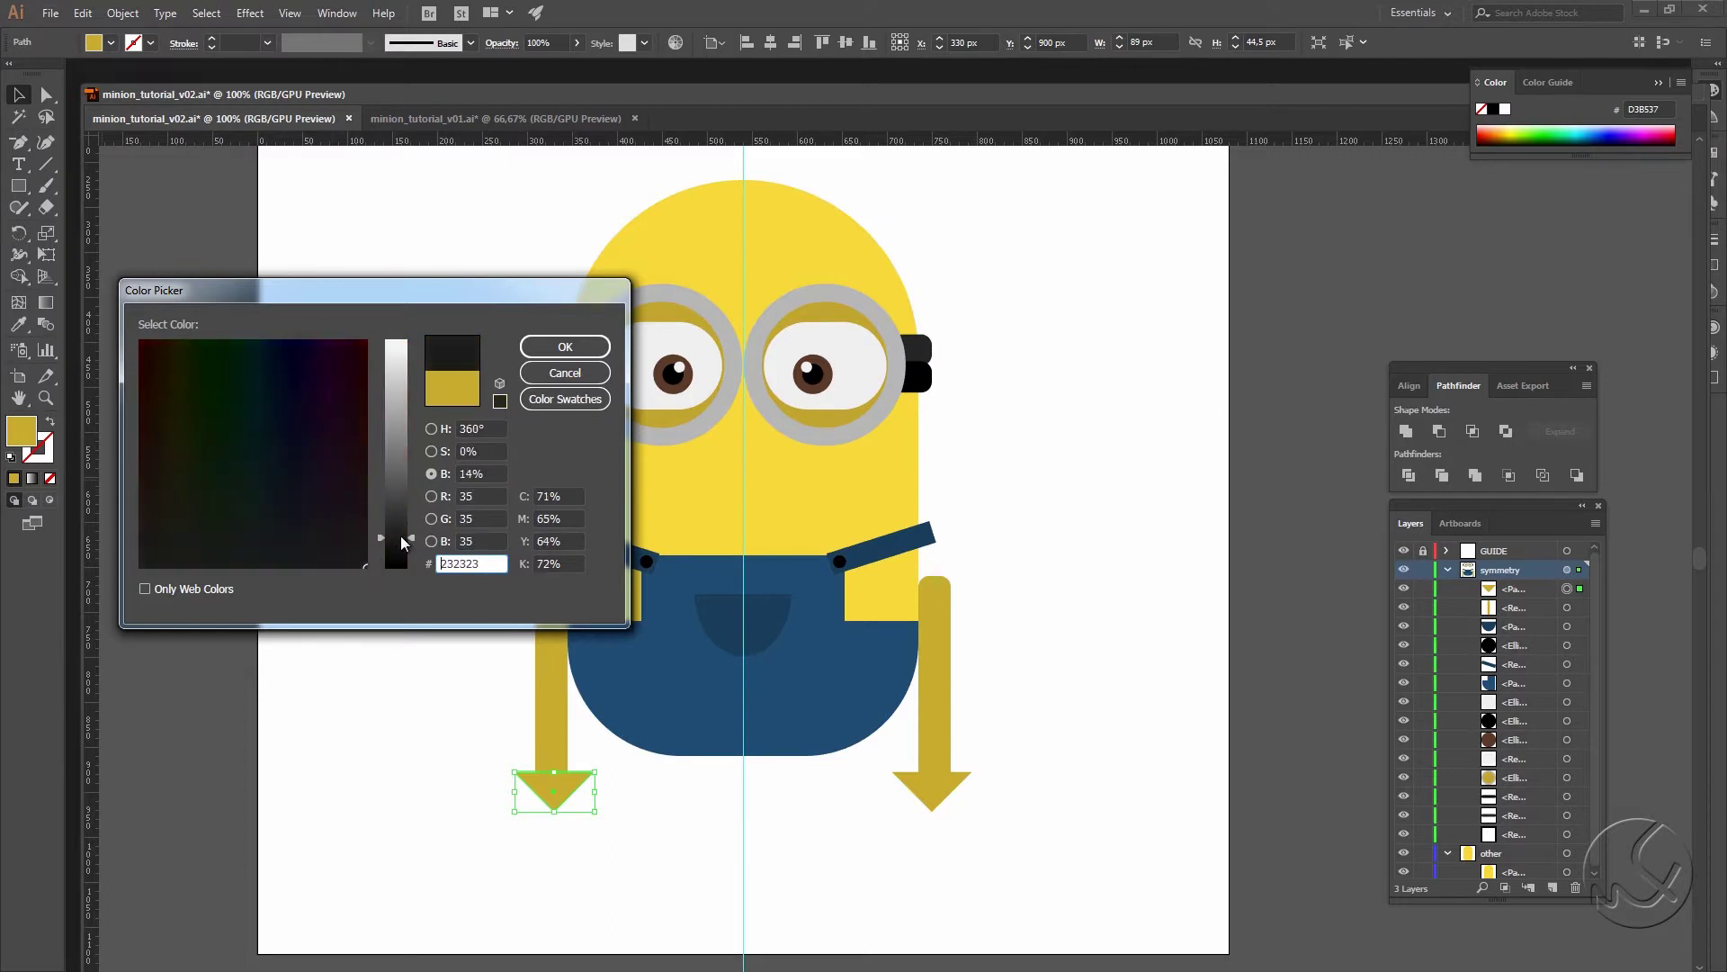
left_click(565, 347)
left_click(644, 808)
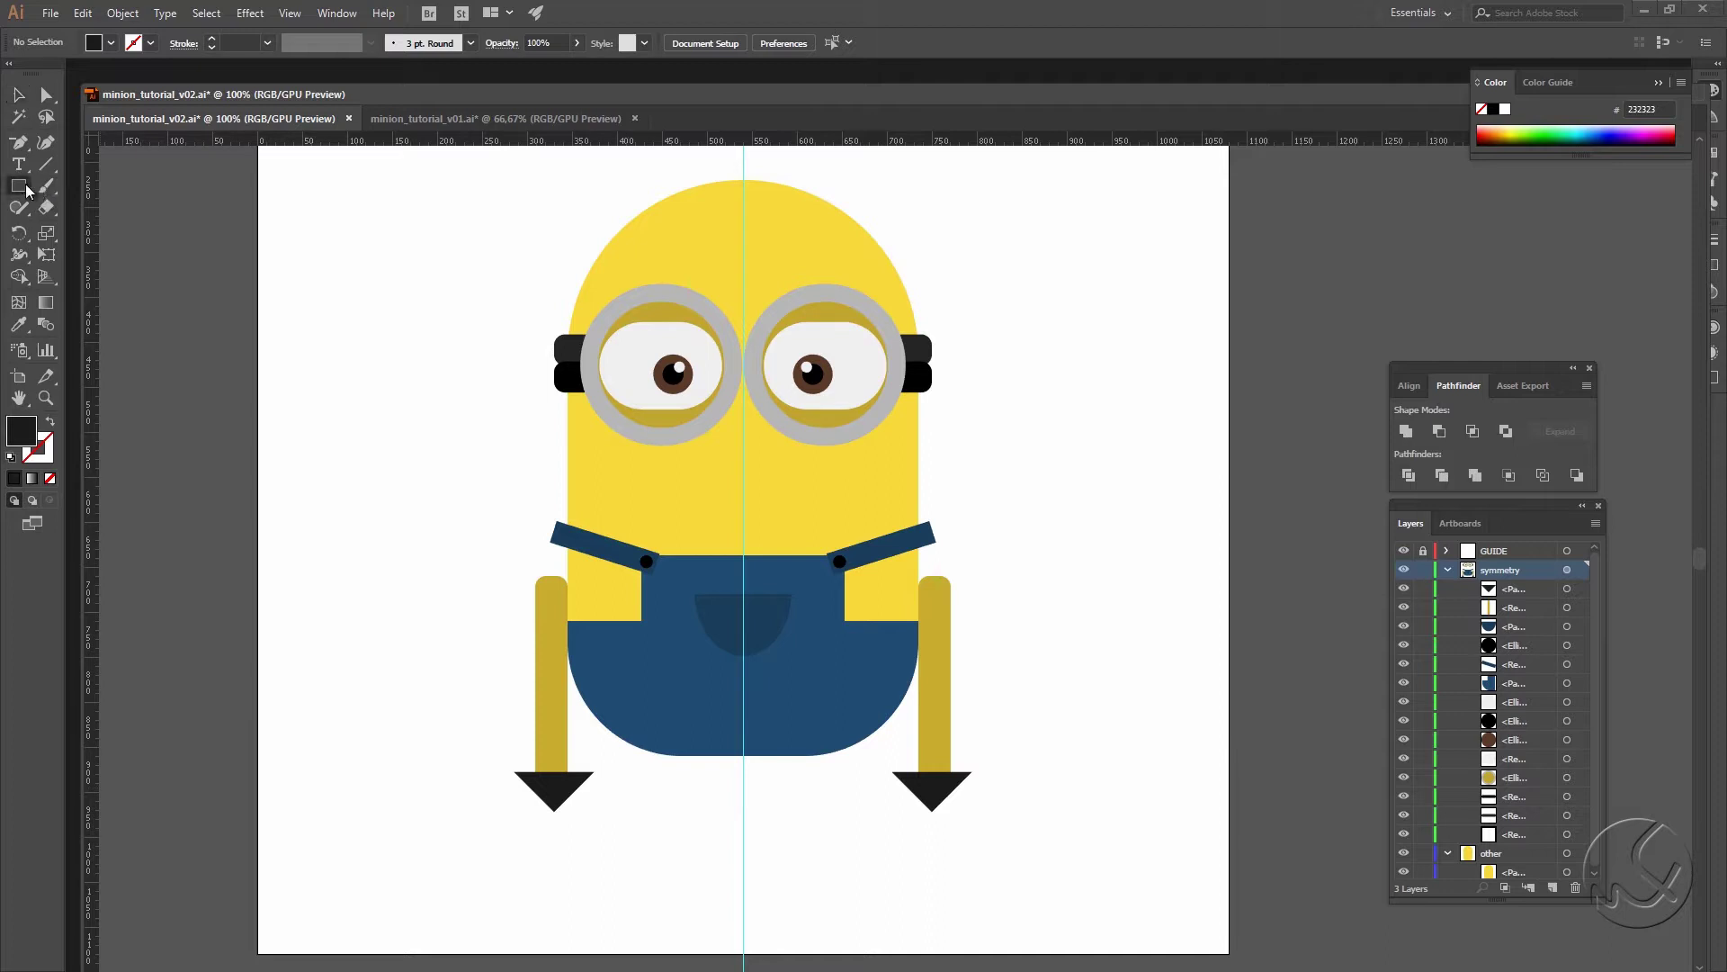
Step: Draw a dark 40 × 66 px hand under the left cuff, positioned and shortened
left_click_drag(18, 186, 99, 190)
left_click_drag(538, 783, 574, 844)
key("v")
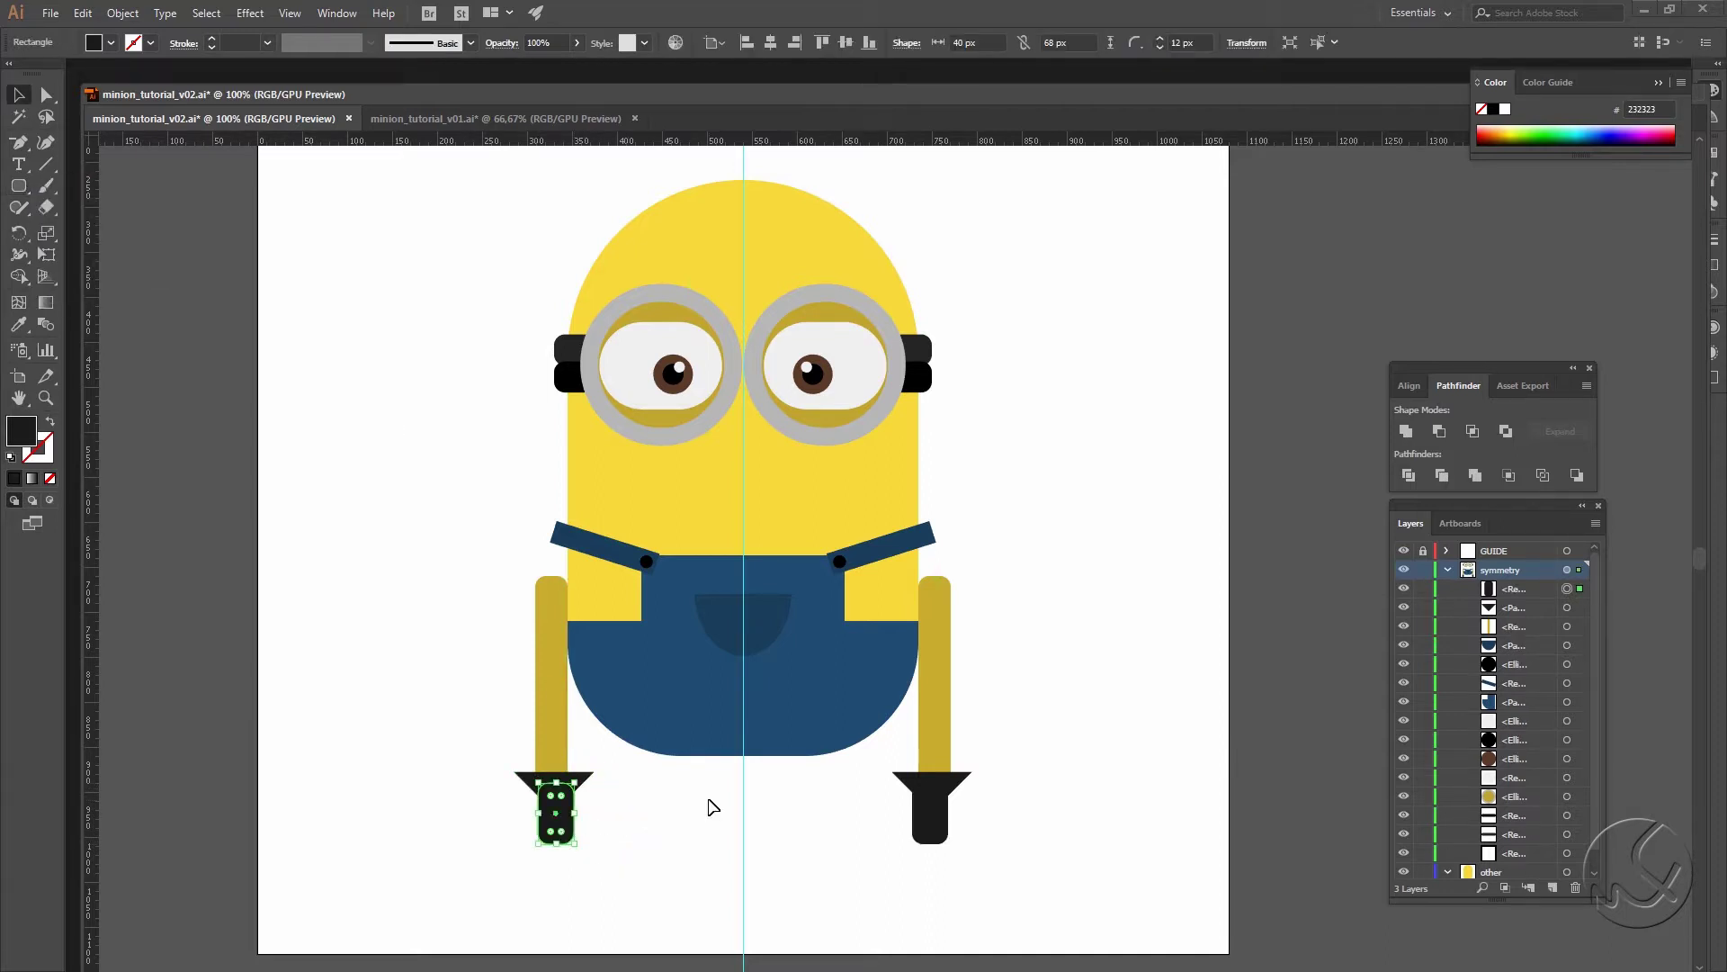
key("Left")
key("Up")
key("Left")
key("Up")
key("Left")
key("Left")
key("Up")
key("Up")
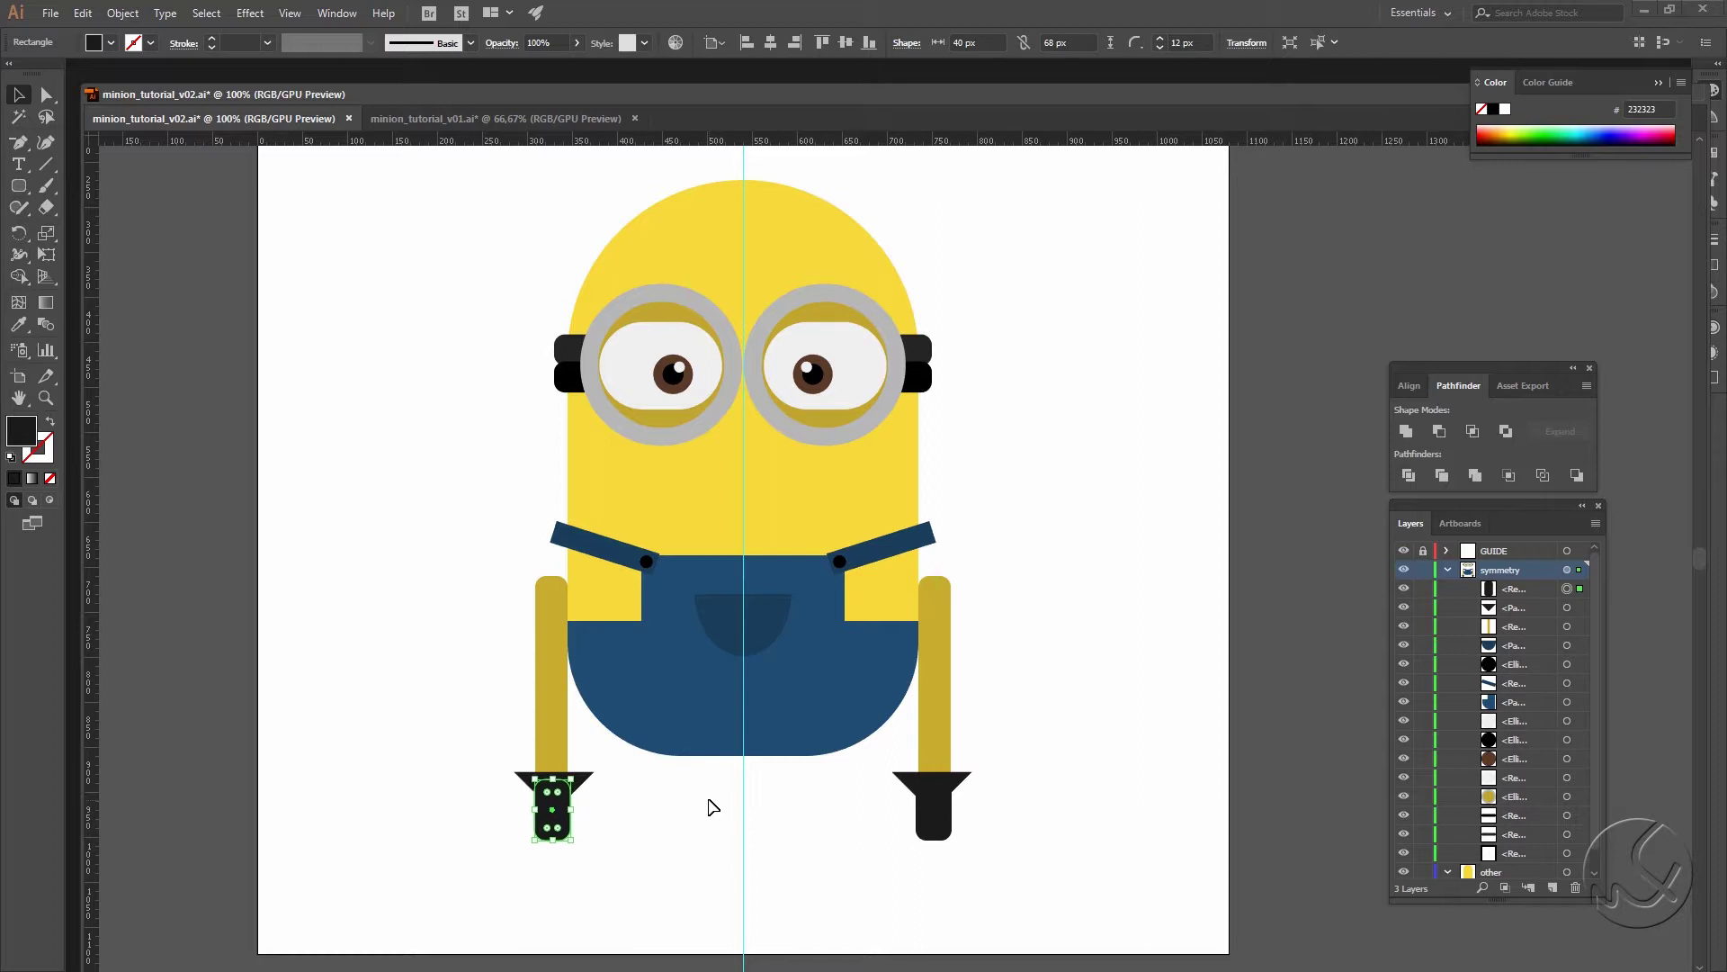
key("Left")
key("Down")
left_click_drag(556, 846, 557, 833)
key("ctrl+shift+a")
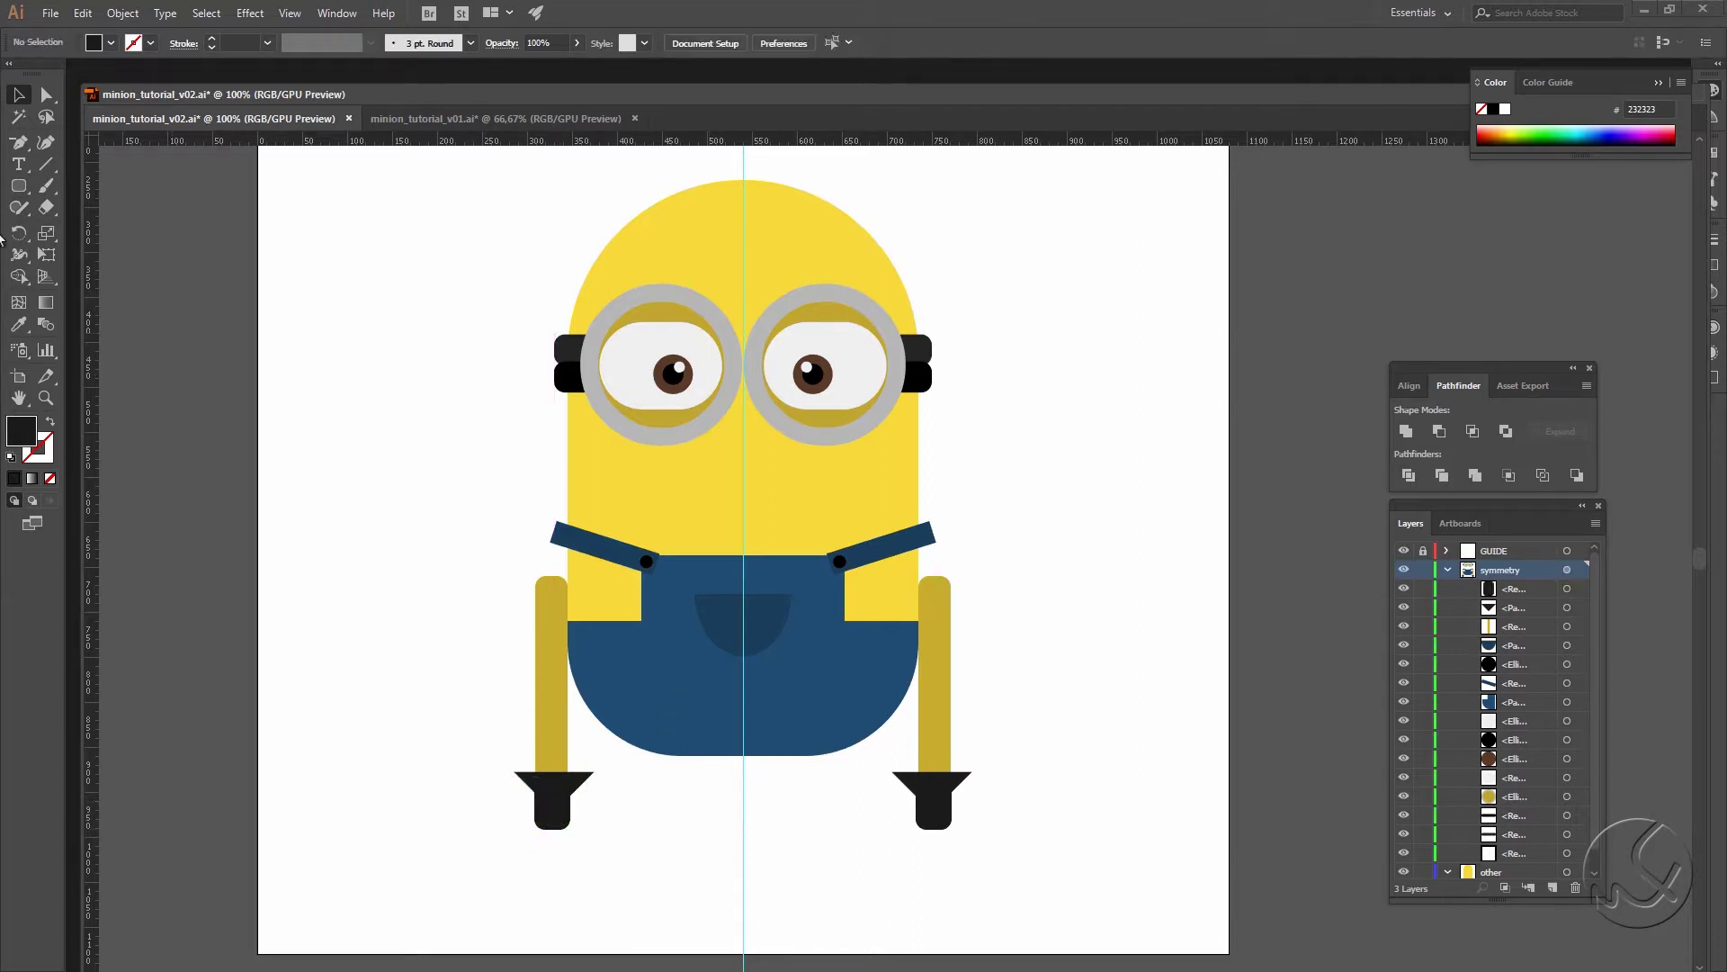
Step: Draw a 40 px circle below the left hand and nudge it into place
left_click_drag(26, 193, 81, 228)
left_click_drag(573, 841, 591, 853)
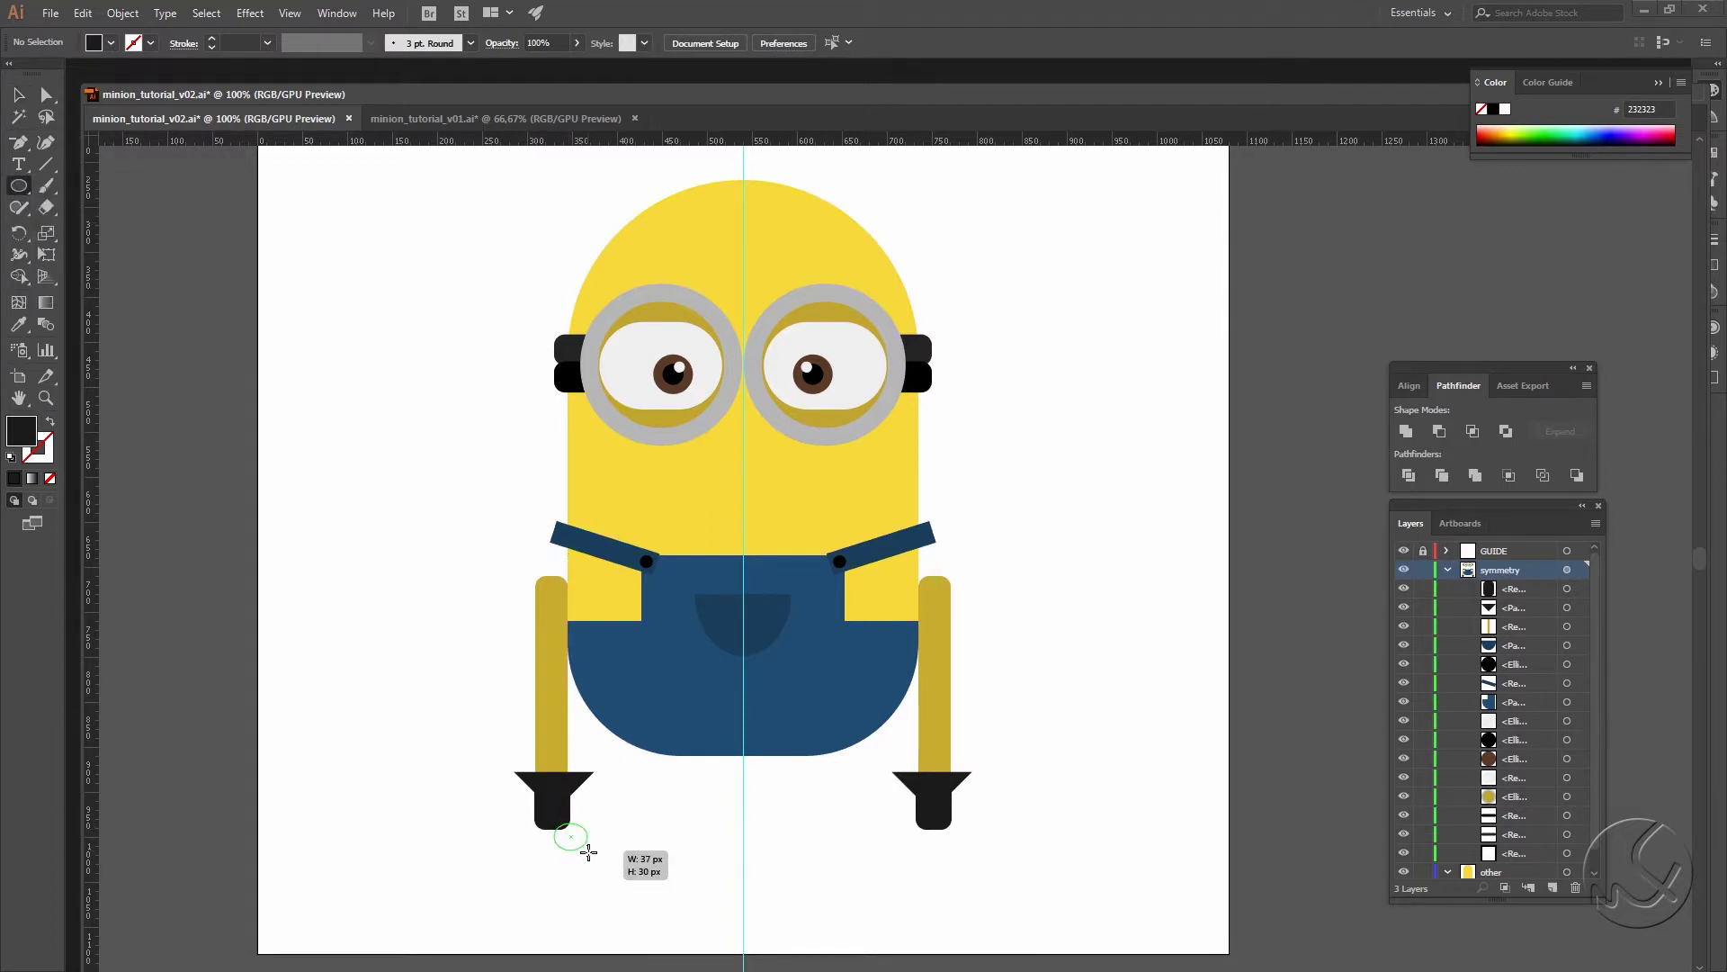
key("v")
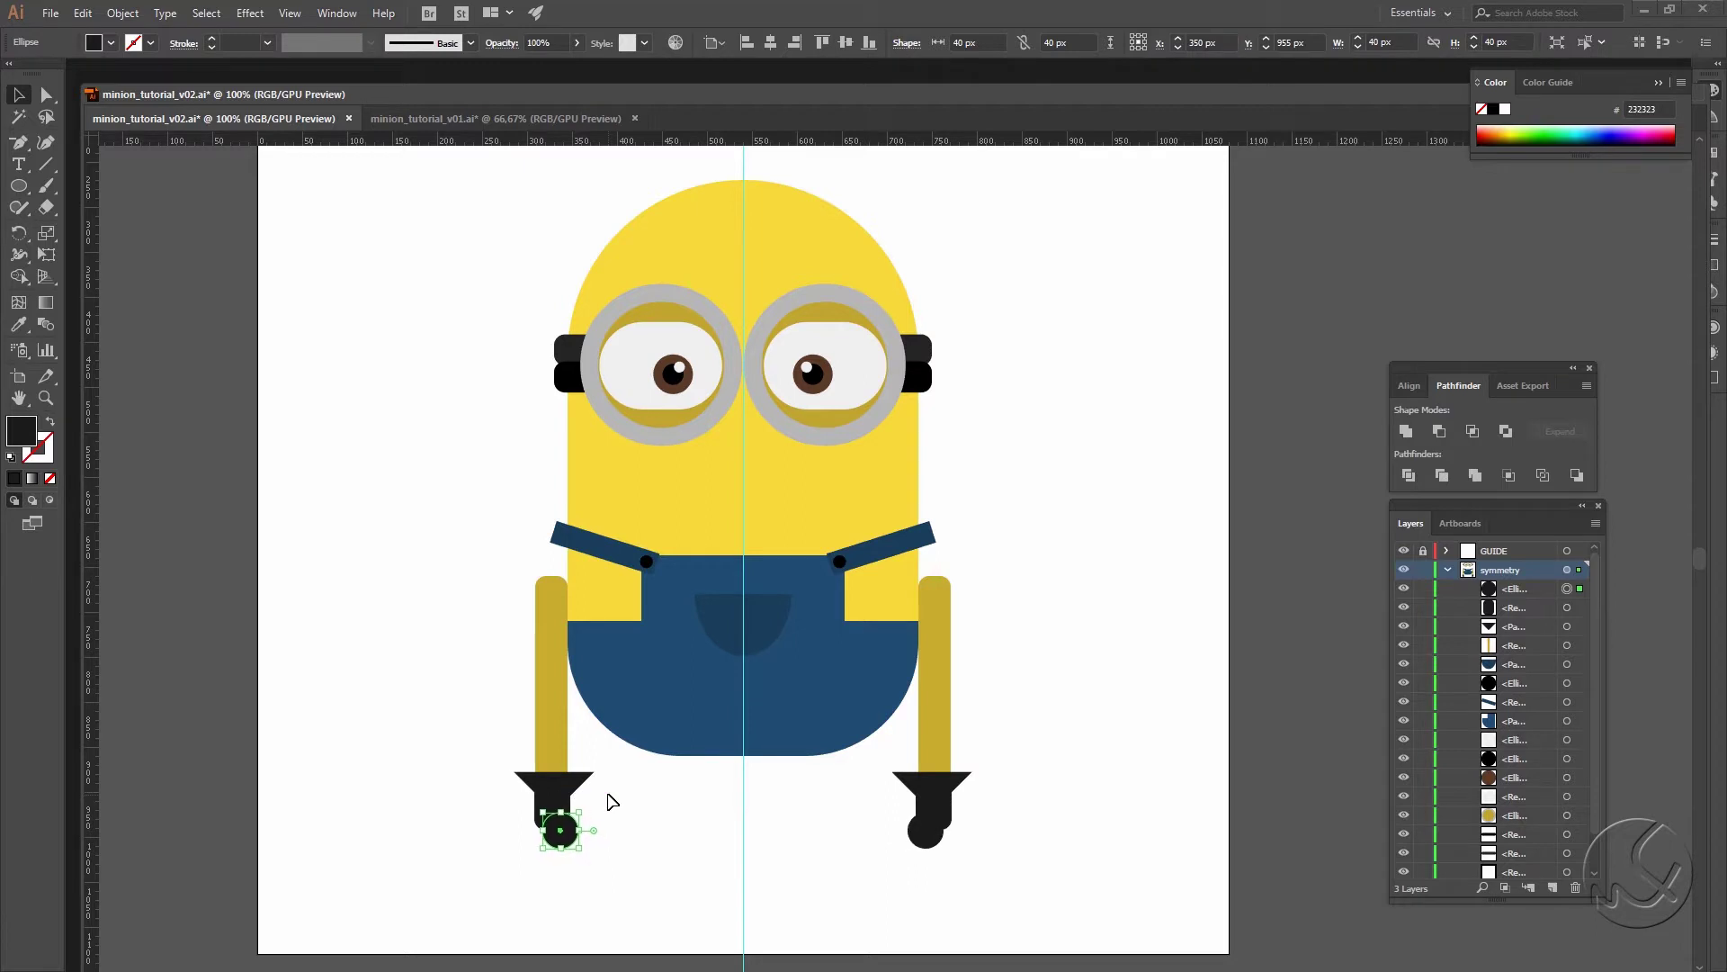
mouse_move(1534, 595)
left_mouse_down()
mouse_move(1570, 889)
mouse_move(1555, 889)
left_mouse_up()
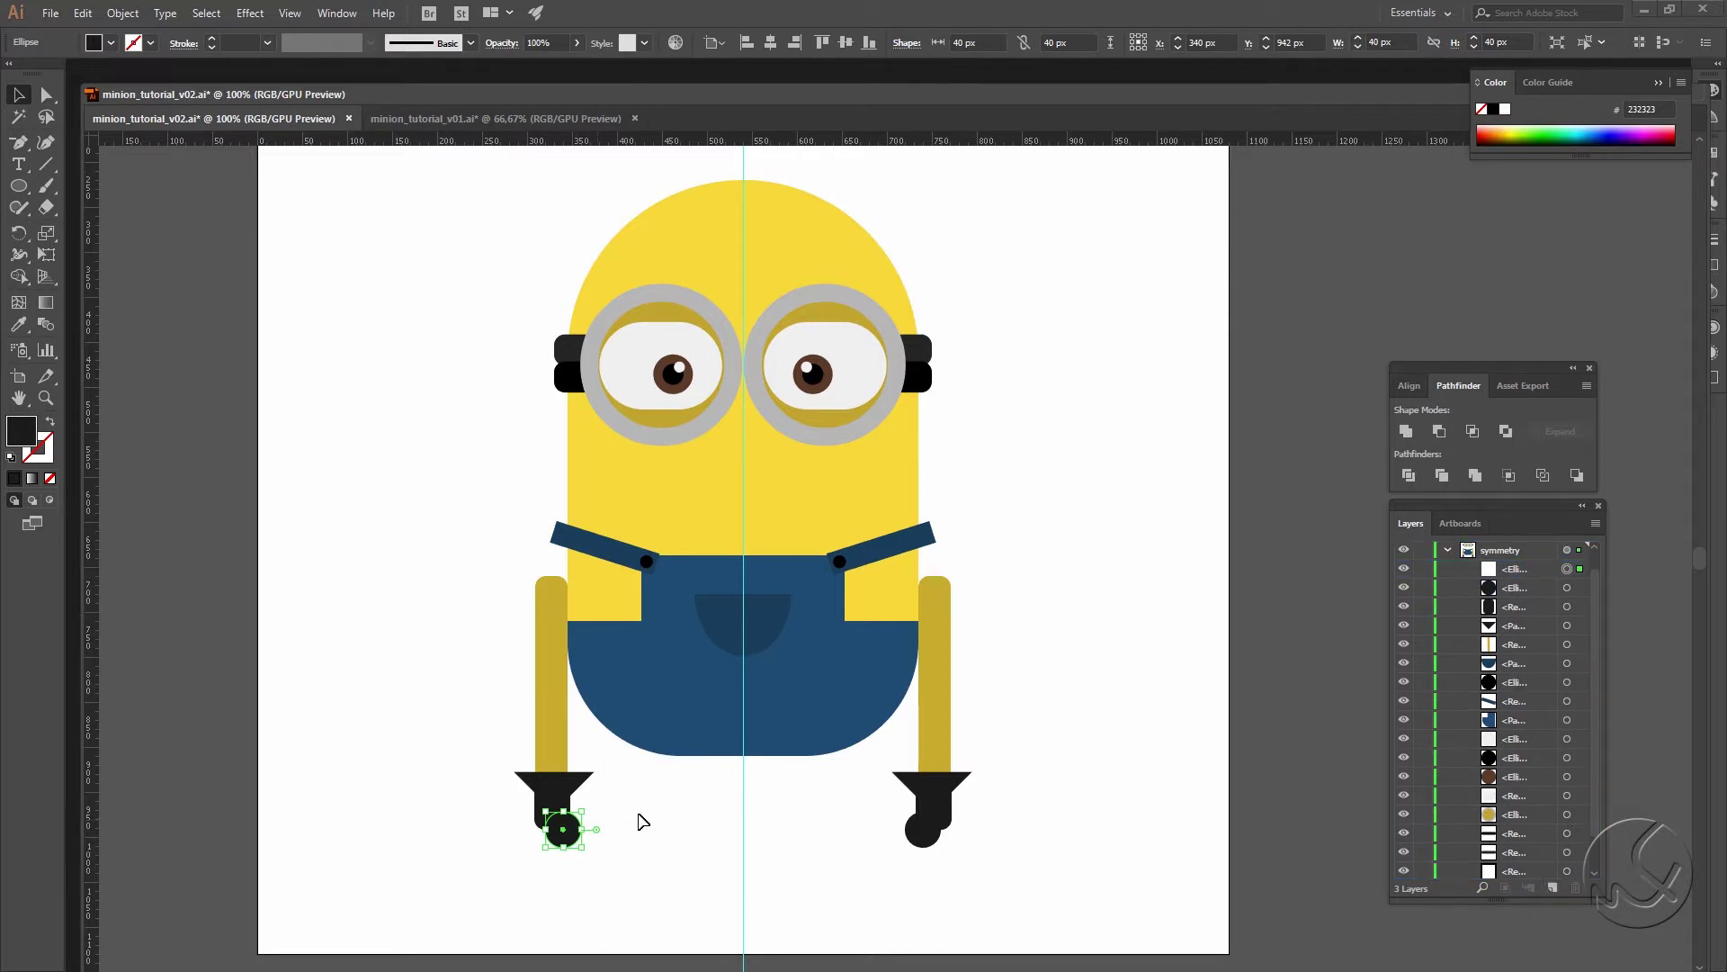
key("shift+Up")
key("shift+Right")
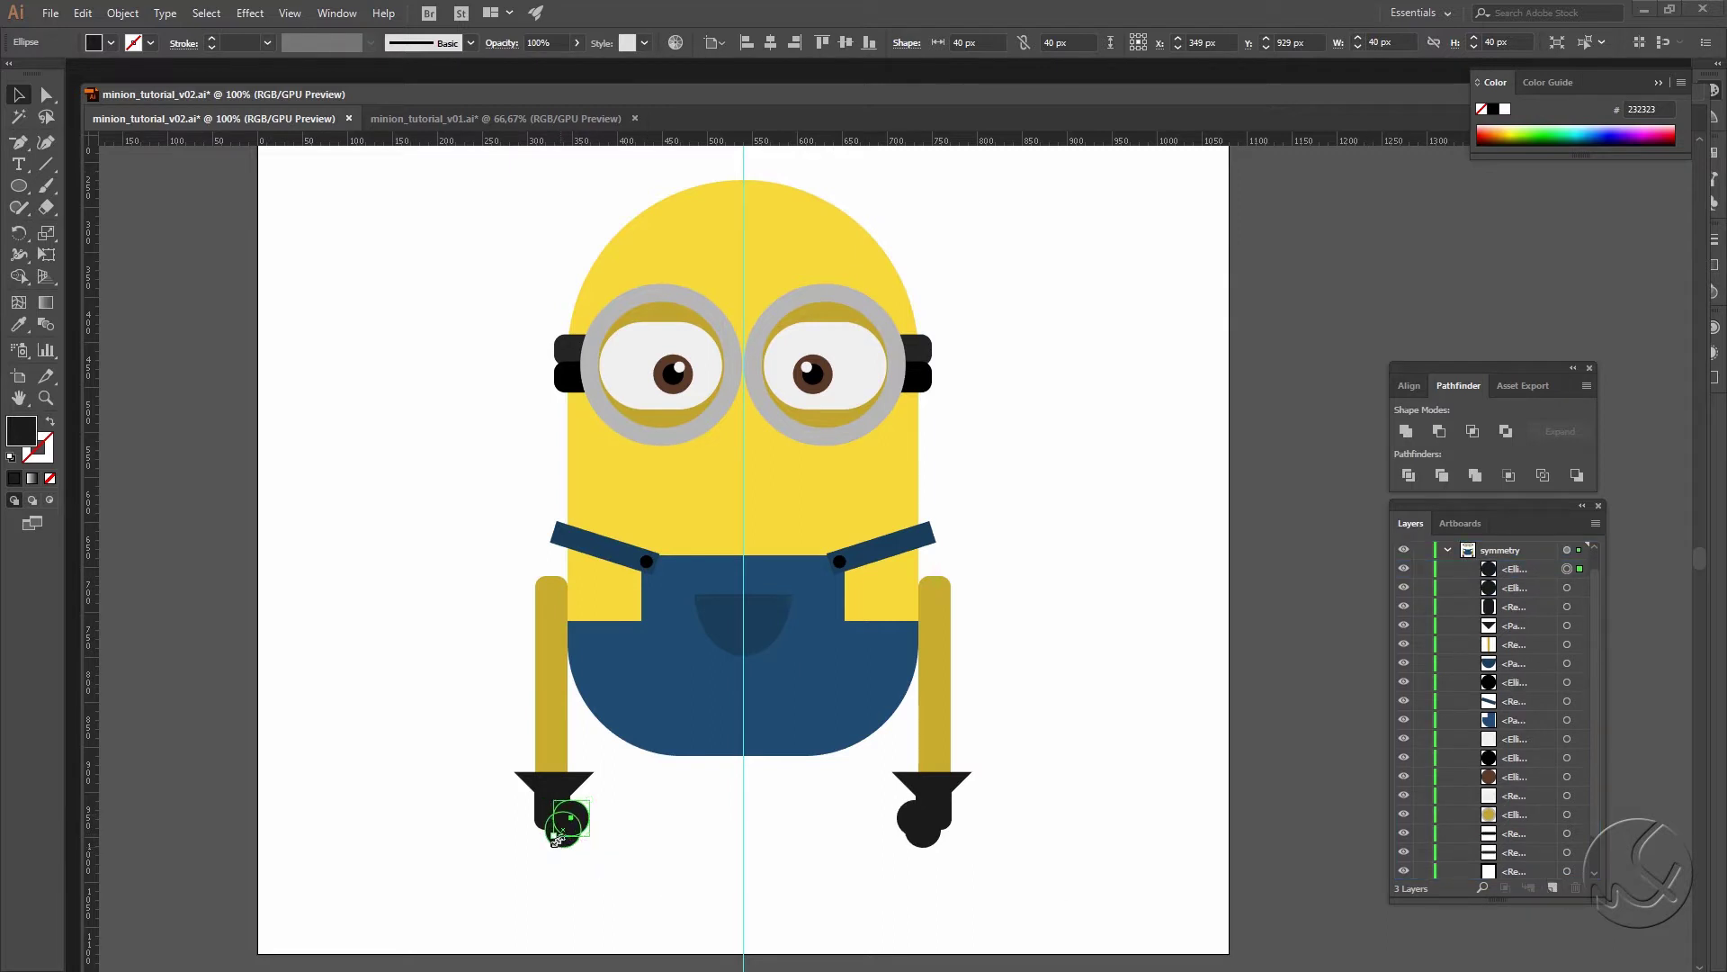
Step: Fill the circle black 000000 and send it behind the hand
left_click(561, 788)
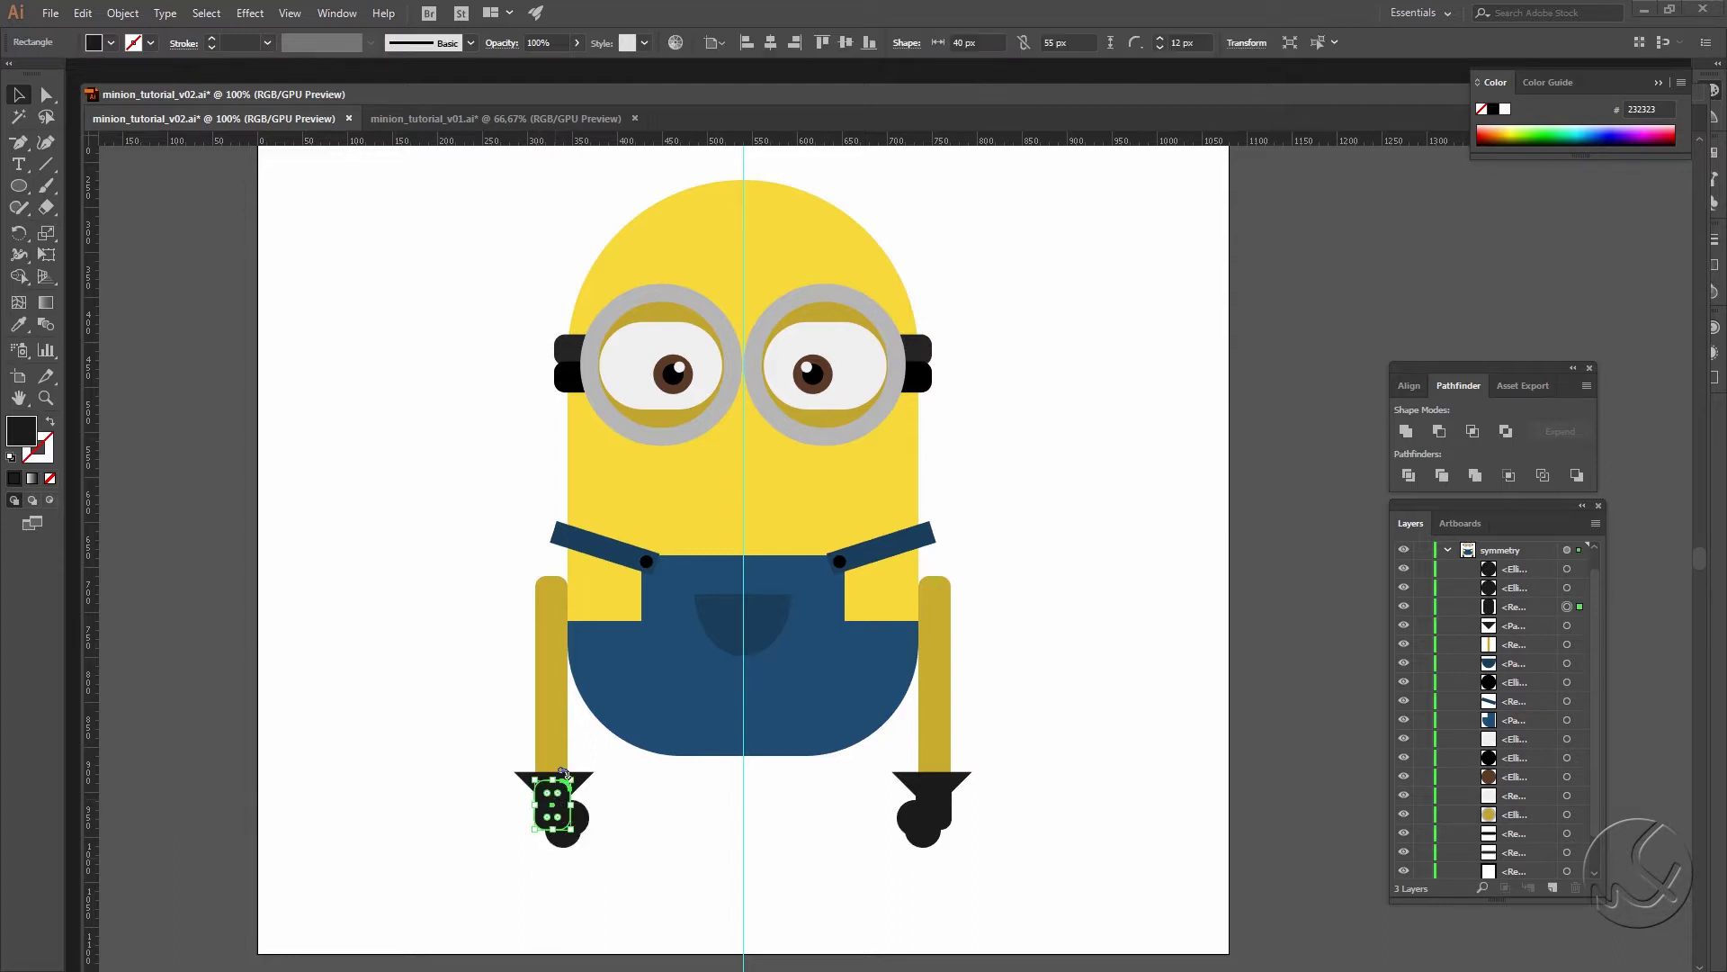
left_click(585, 817)
double_click(32, 438)
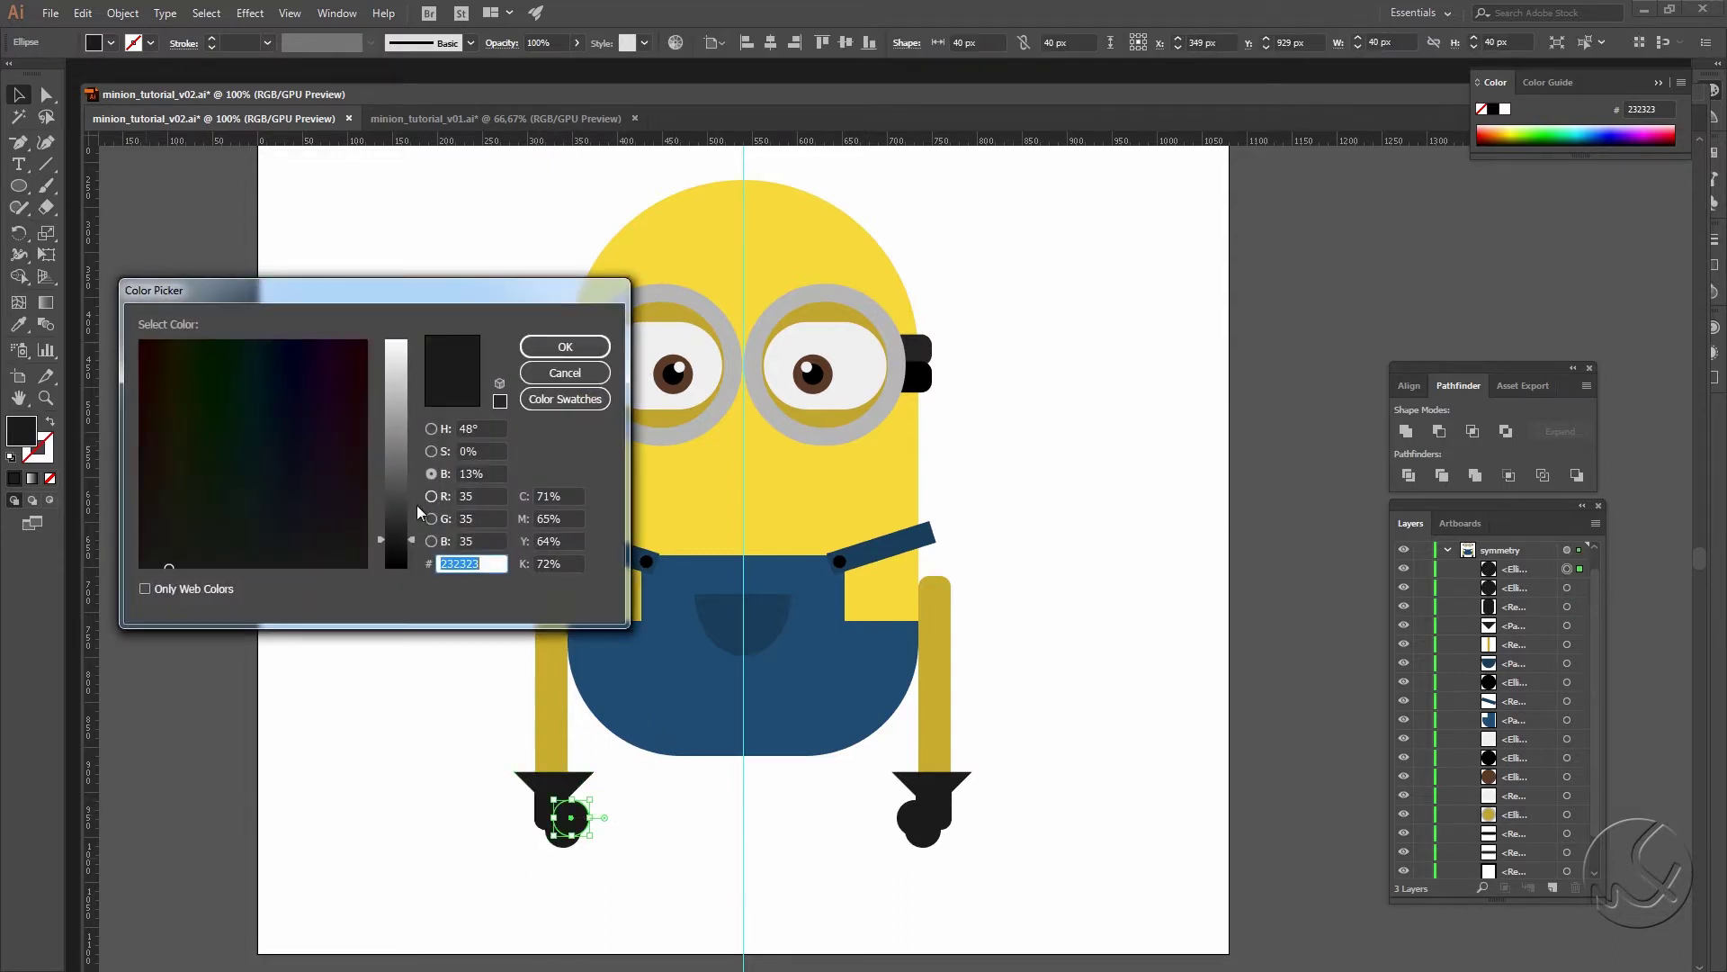
type("000000")
left_click(564, 351)
key("ctrl+bracketleft")
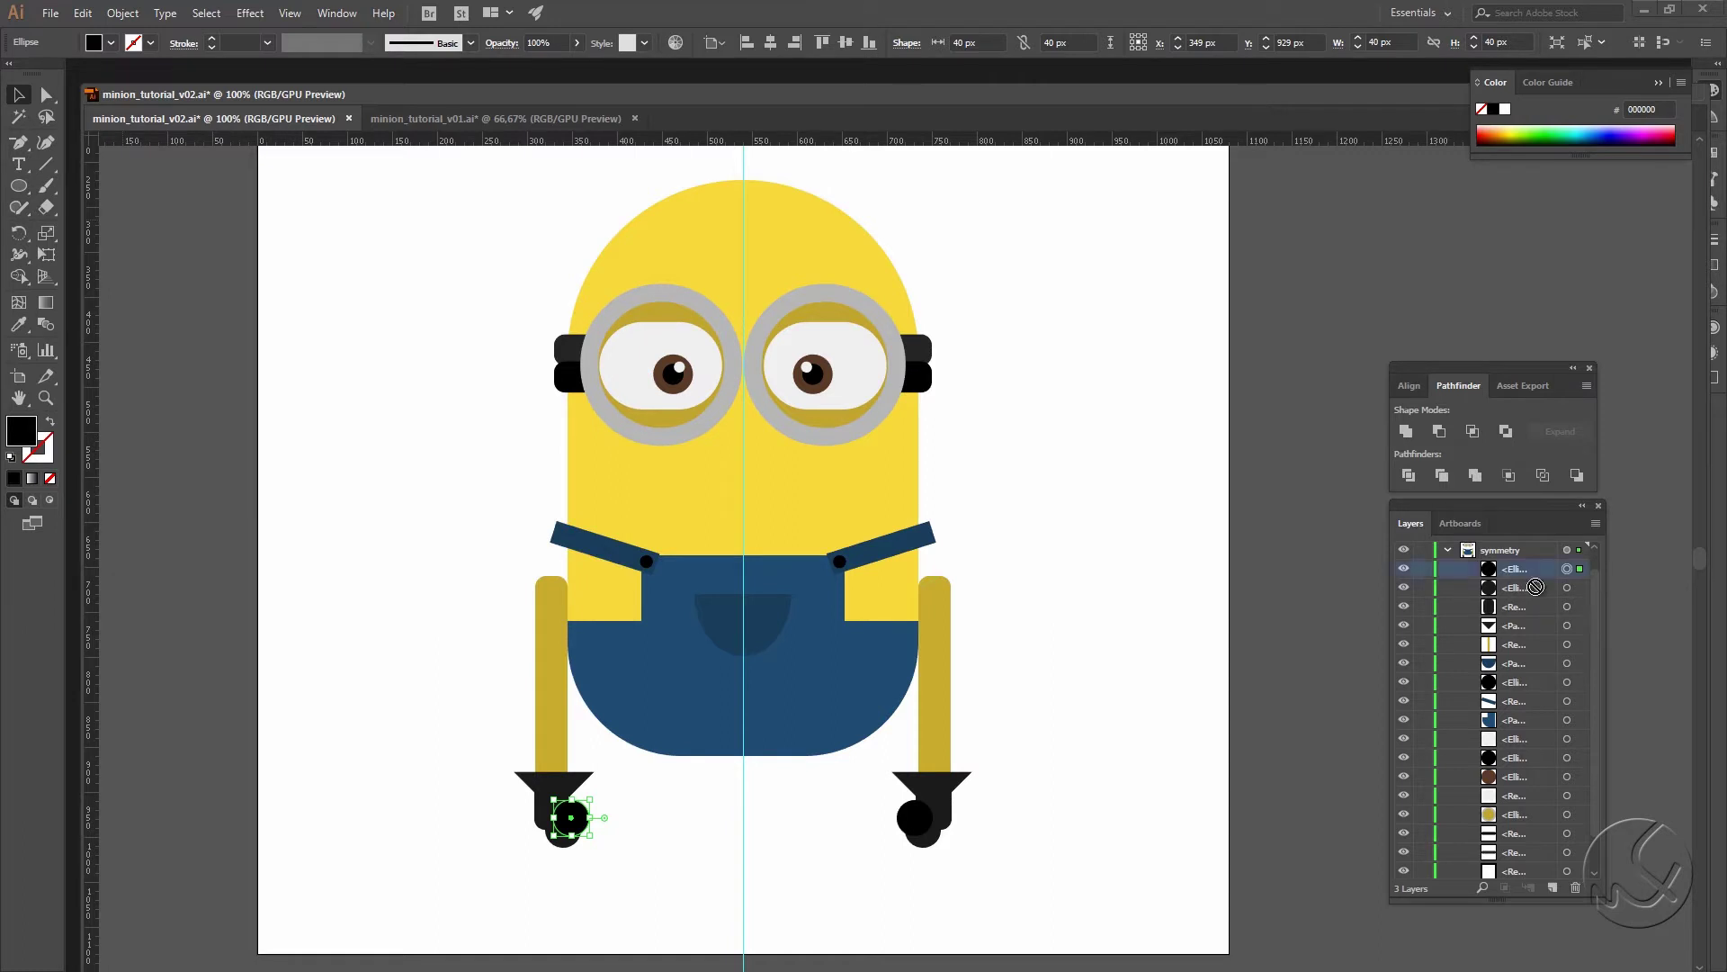
left_click(1100, 822)
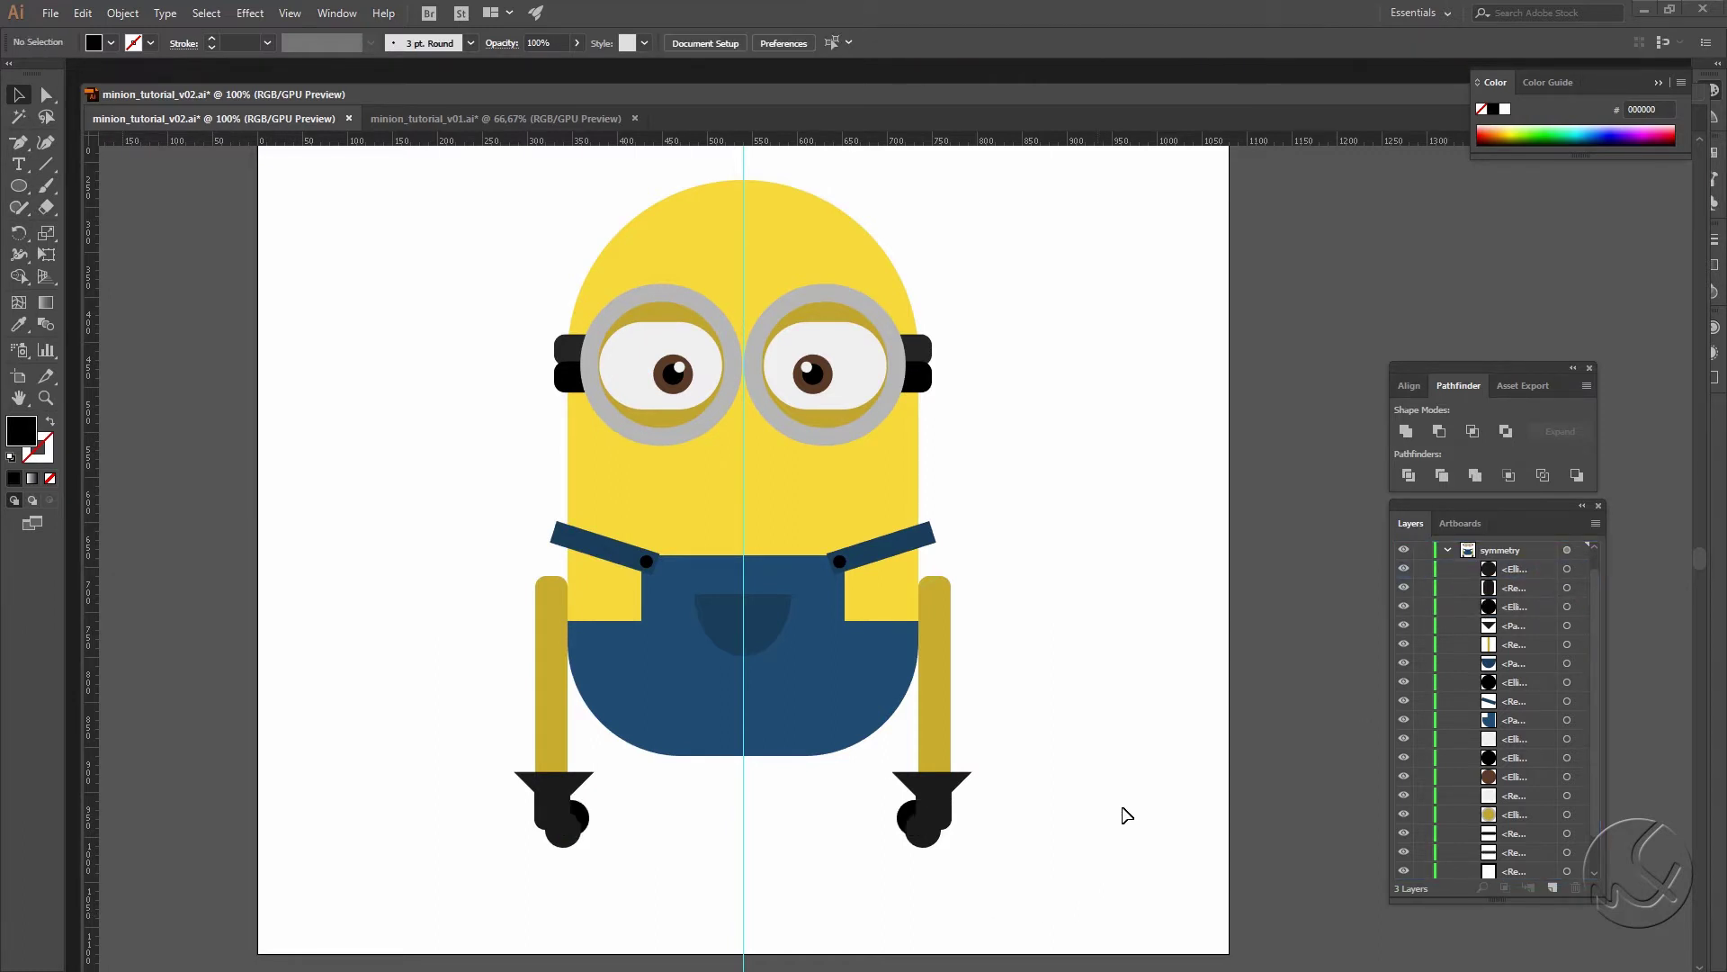
Step: Undo the circle's stacking change and re-centre the artboard view
key("ctrl+z")
key("ctrl+z")
left_click(1120, 702)
scroll(1099, 622, "up", 1)
left_click_drag(1099, 622, 1101, 582)
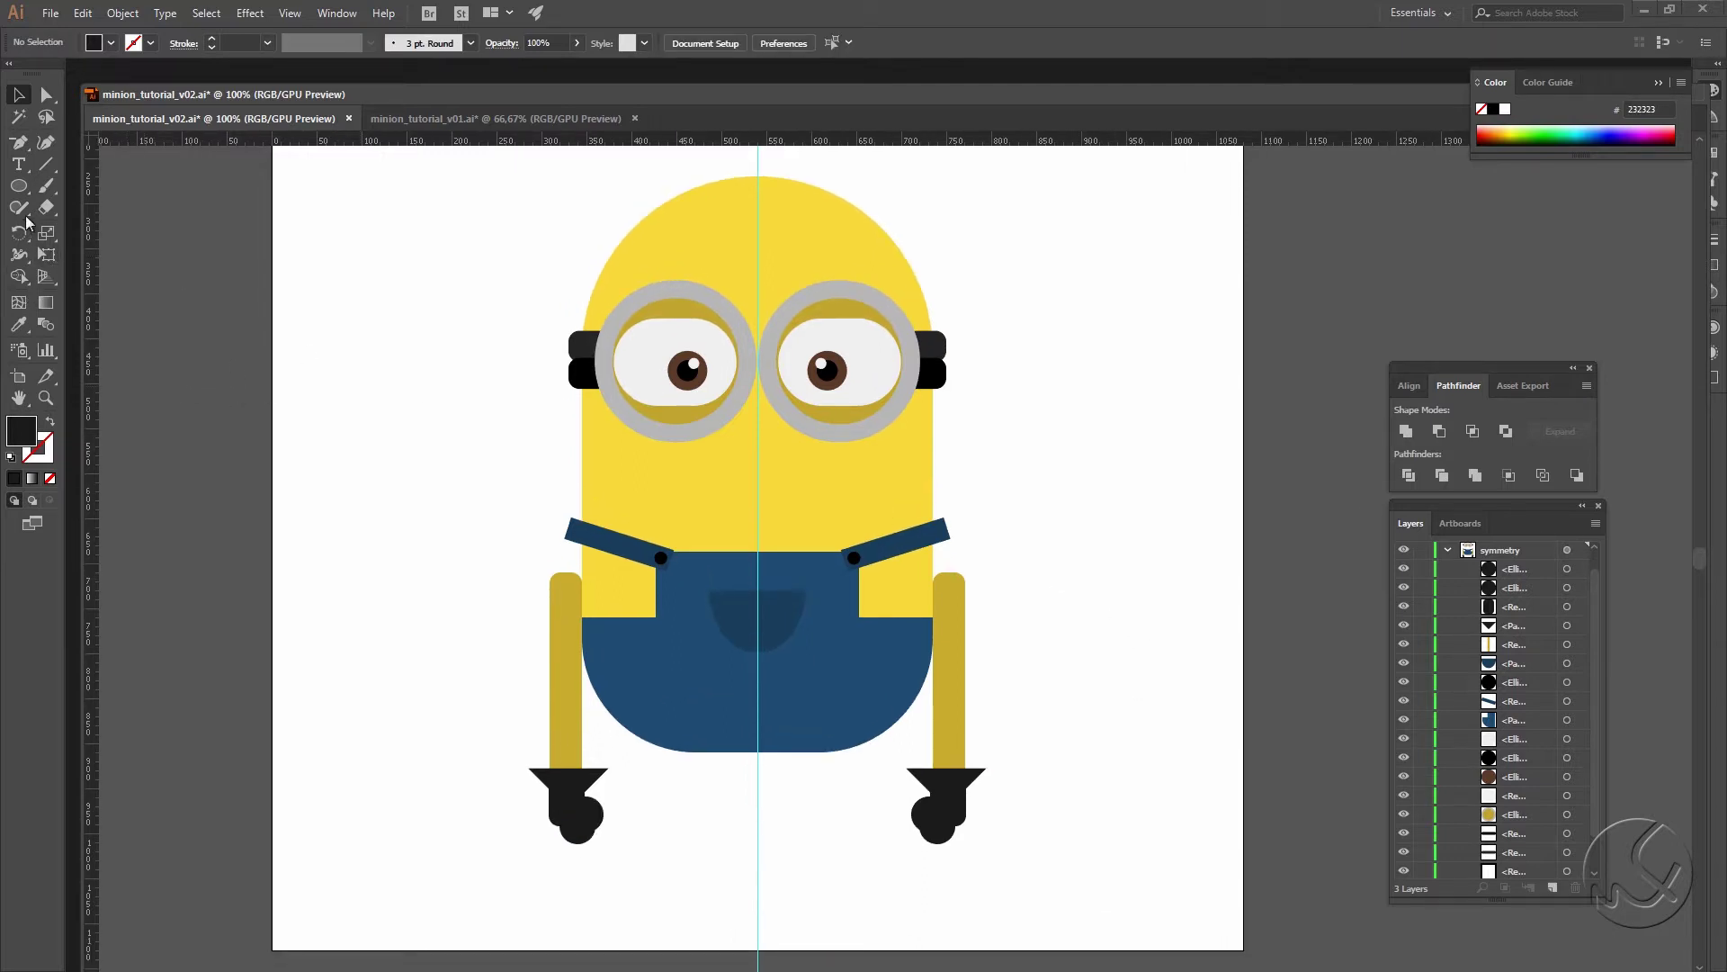
Step: Draw an 85 px square in the overalls blue and place it behind the overalls
left_click_drag(18, 186, 86, 178)
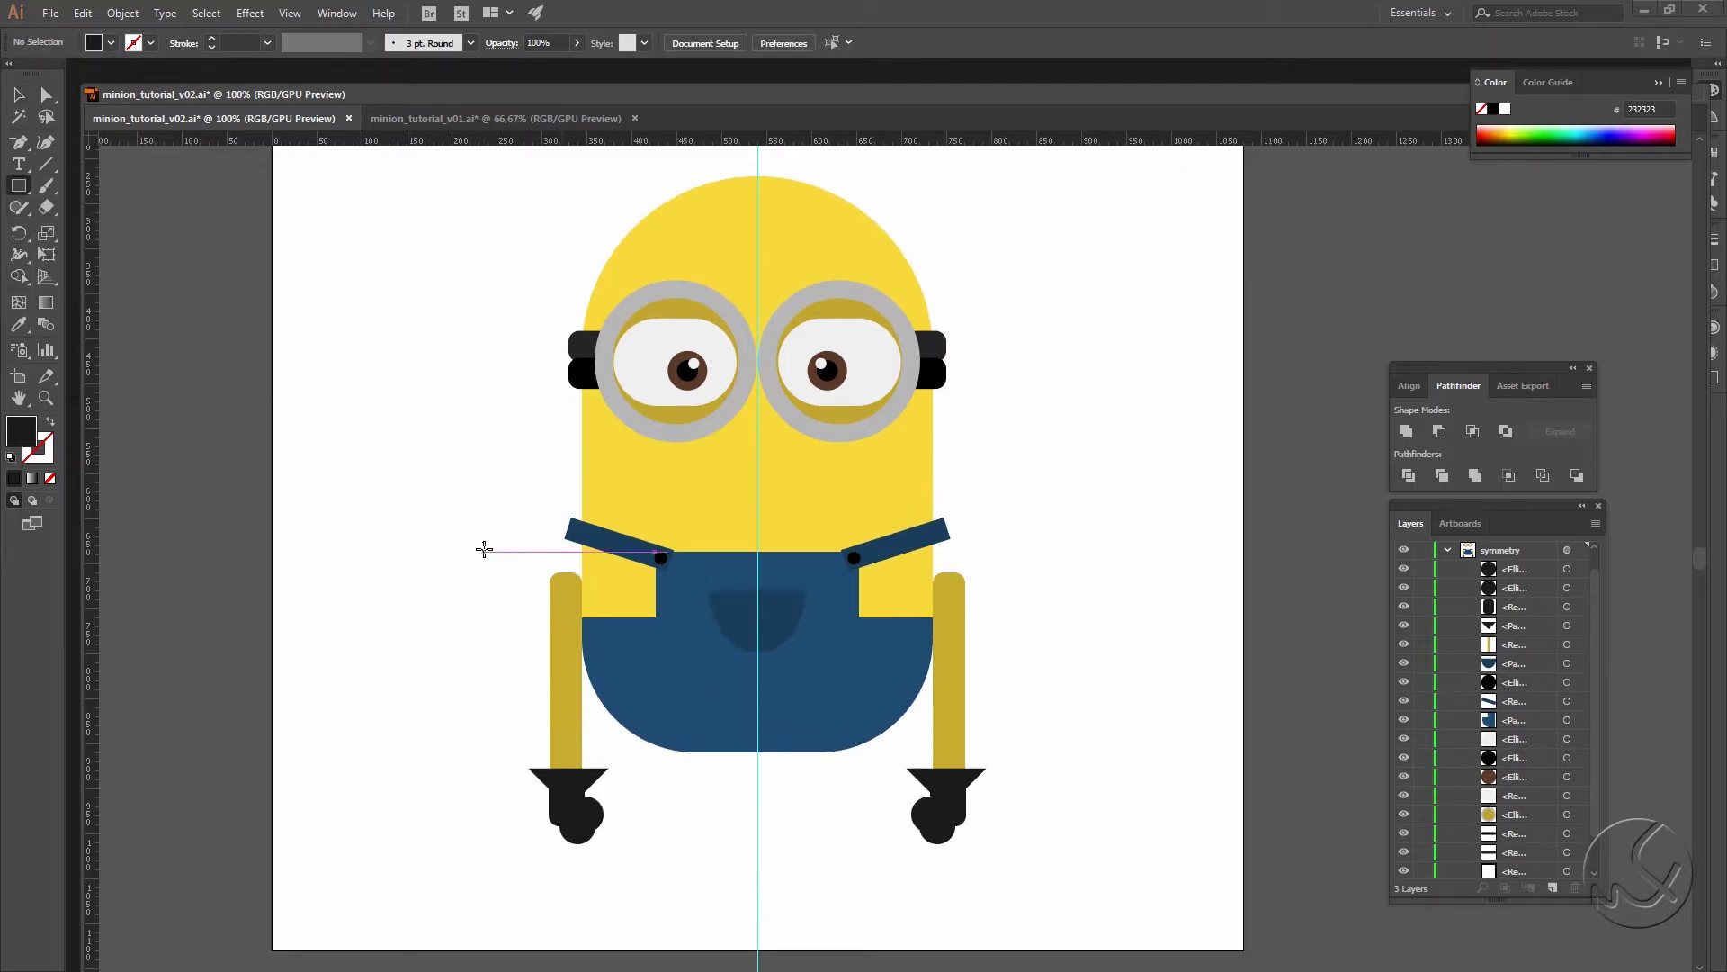
left_click_drag(389, 504, 465, 581)
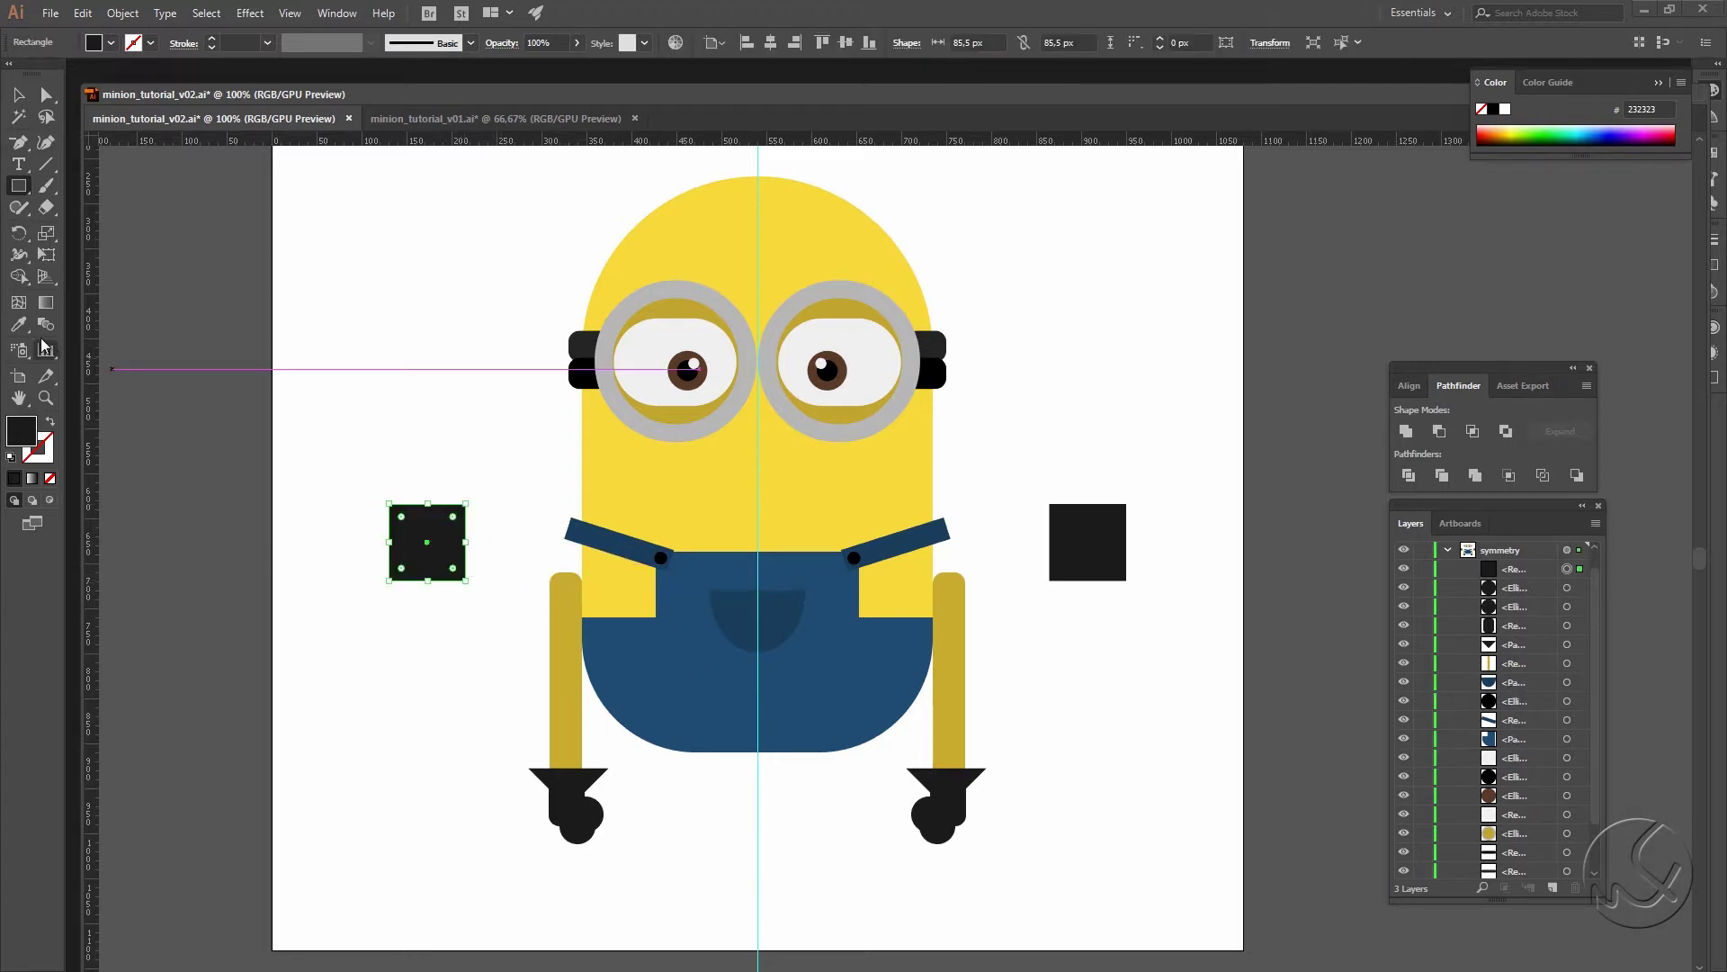
left_click(18, 324)
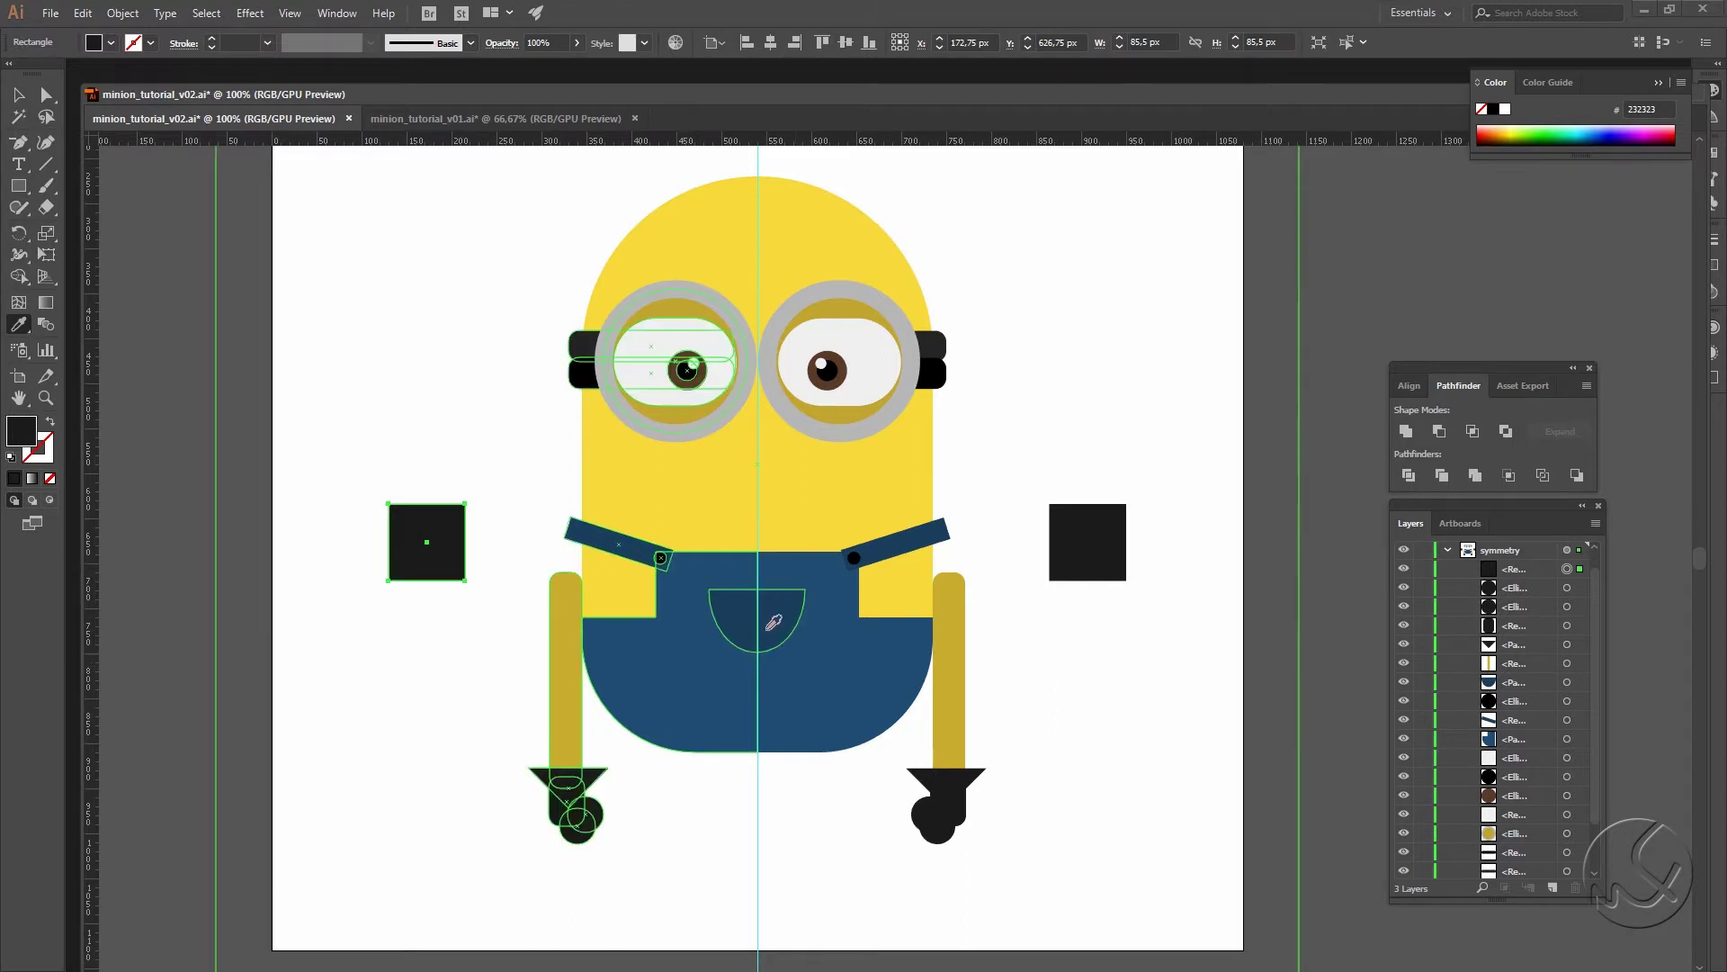
left_click(696, 662)
key("v")
mouse_move(461, 576)
left_mouse_down()
mouse_move(710, 791)
mouse_move(743, 793)
left_mouse_up()
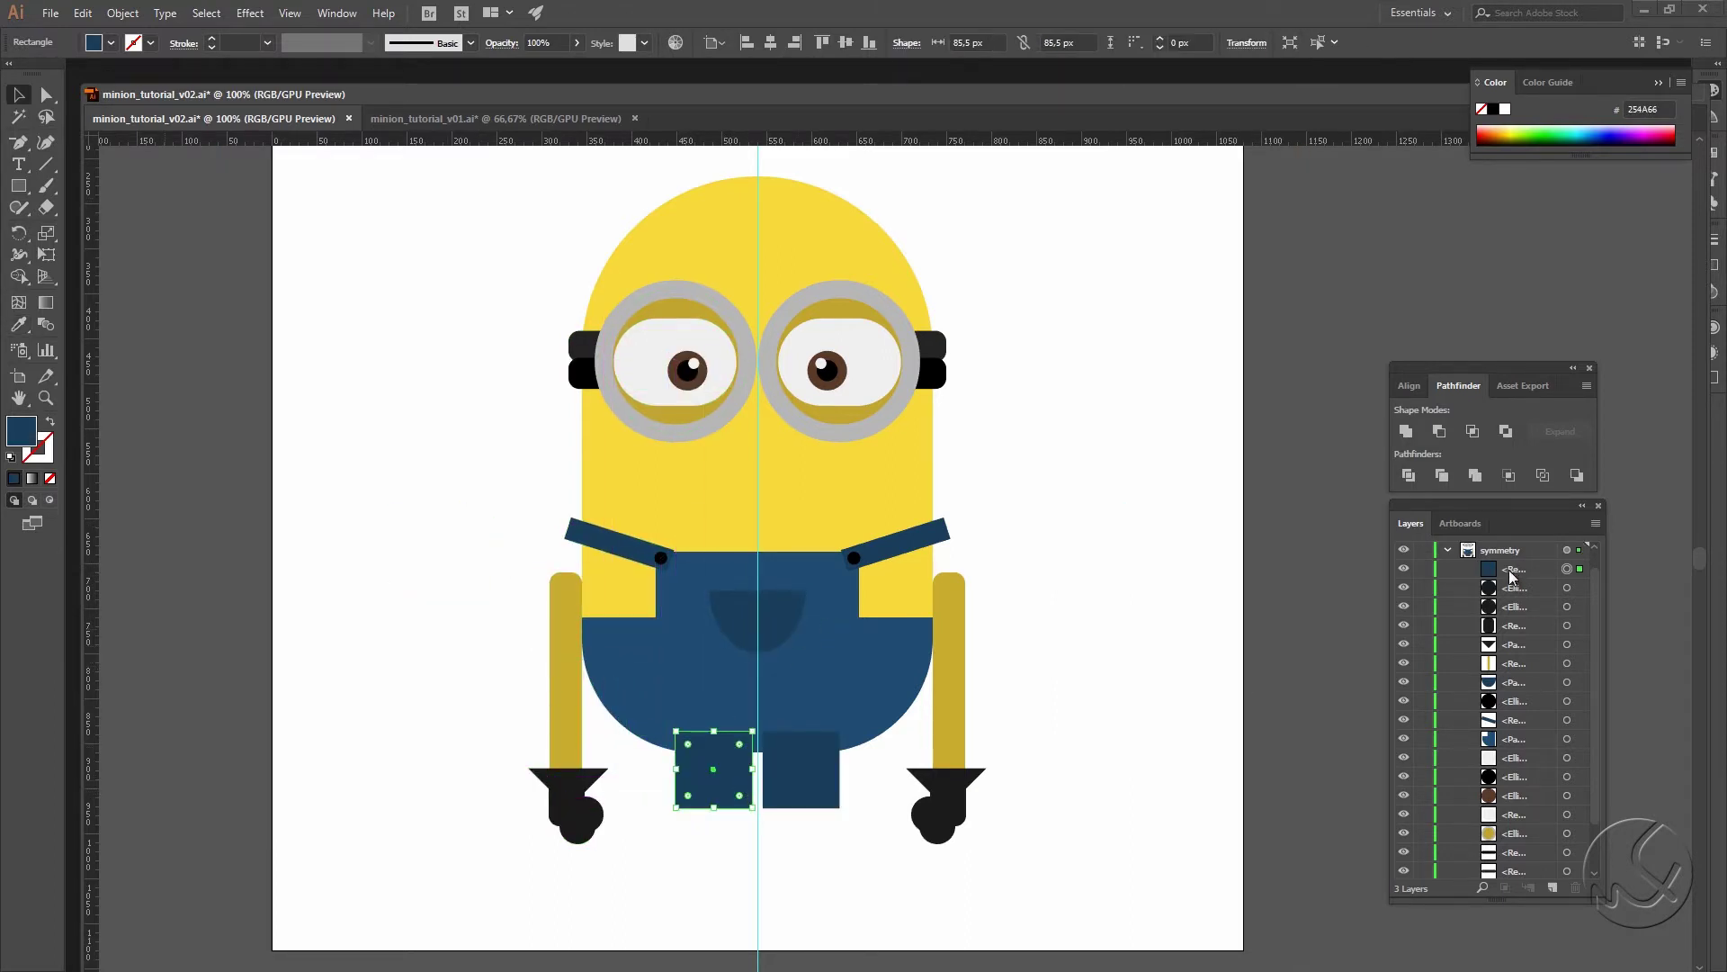
left_click_drag(1516, 573, 1568, 729)
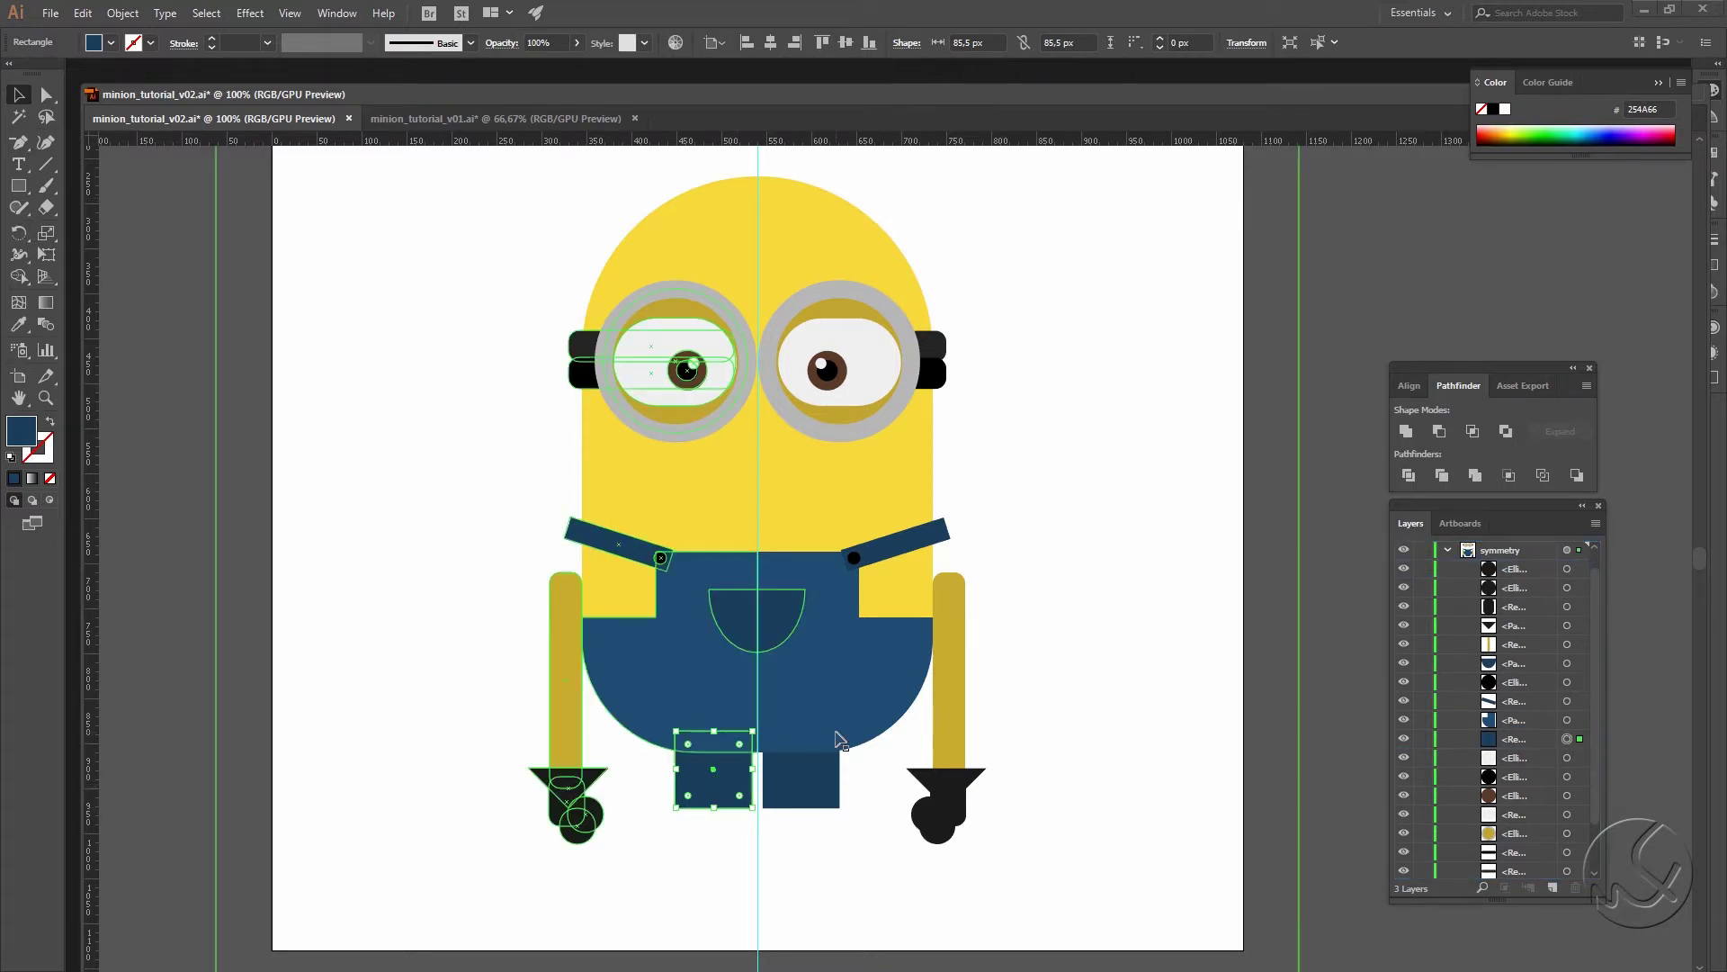
Step: Shorten the leg, taper its bottom-left corner inward, then widen and position it
key("Left")
key("Left")
key("Left")
key("Up")
key("Up")
key("Up")
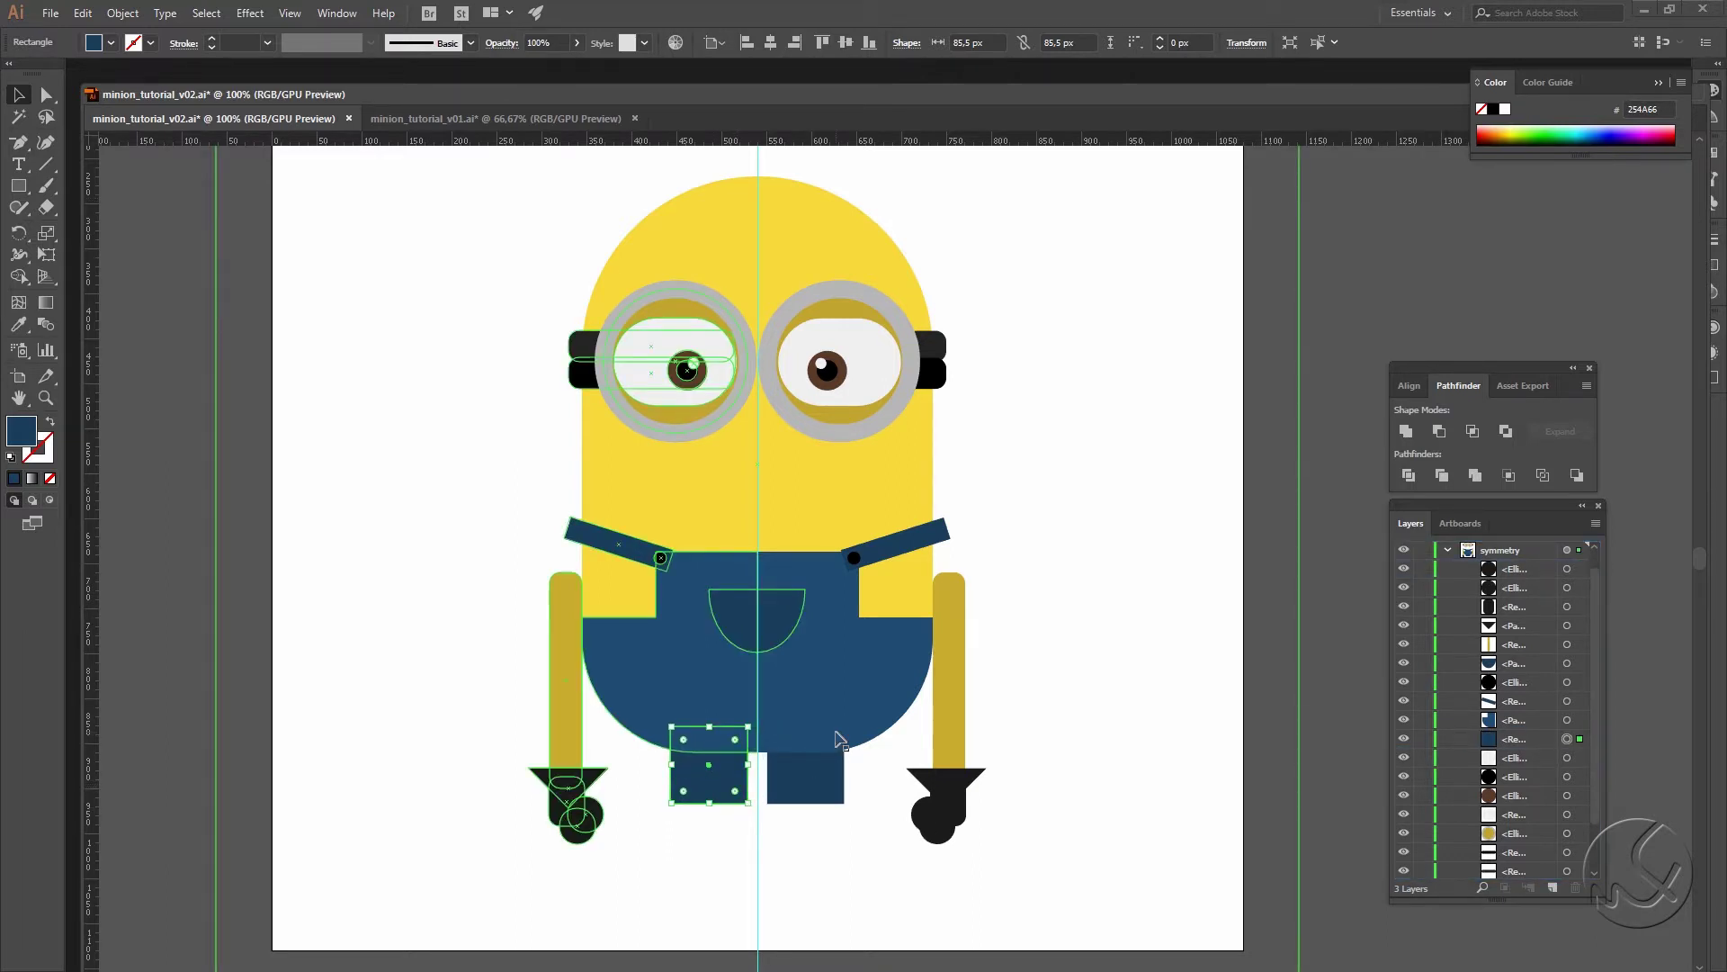
left_click_drag(711, 805, 712, 790)
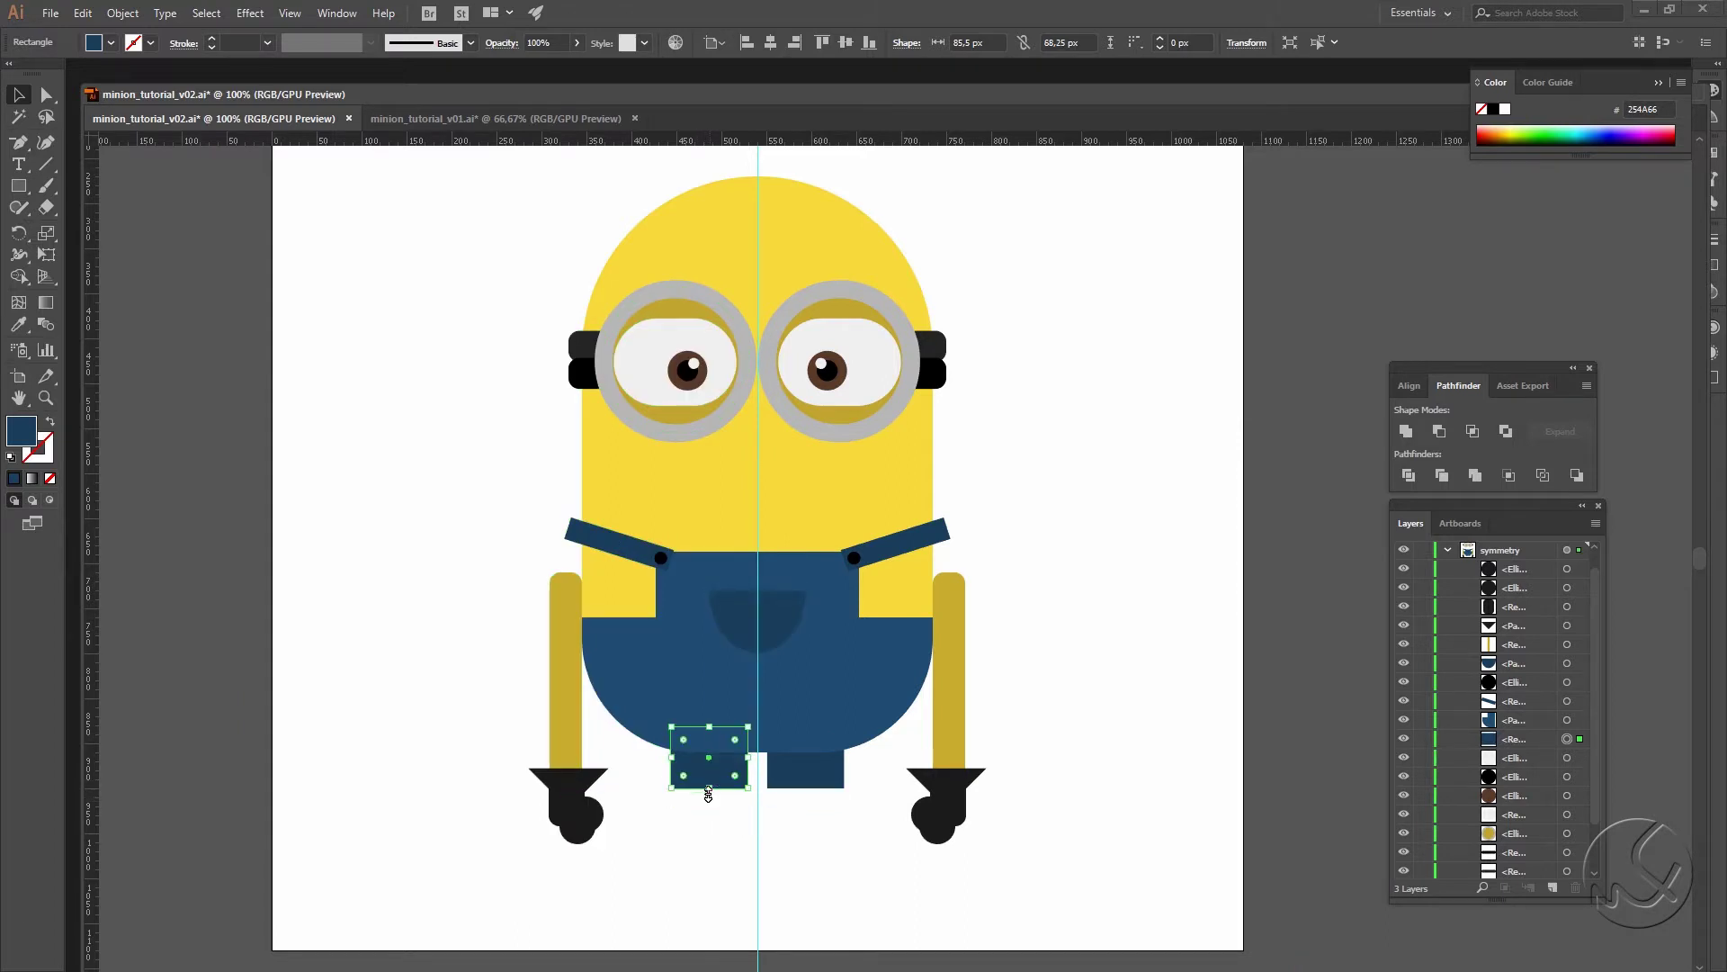
key("a")
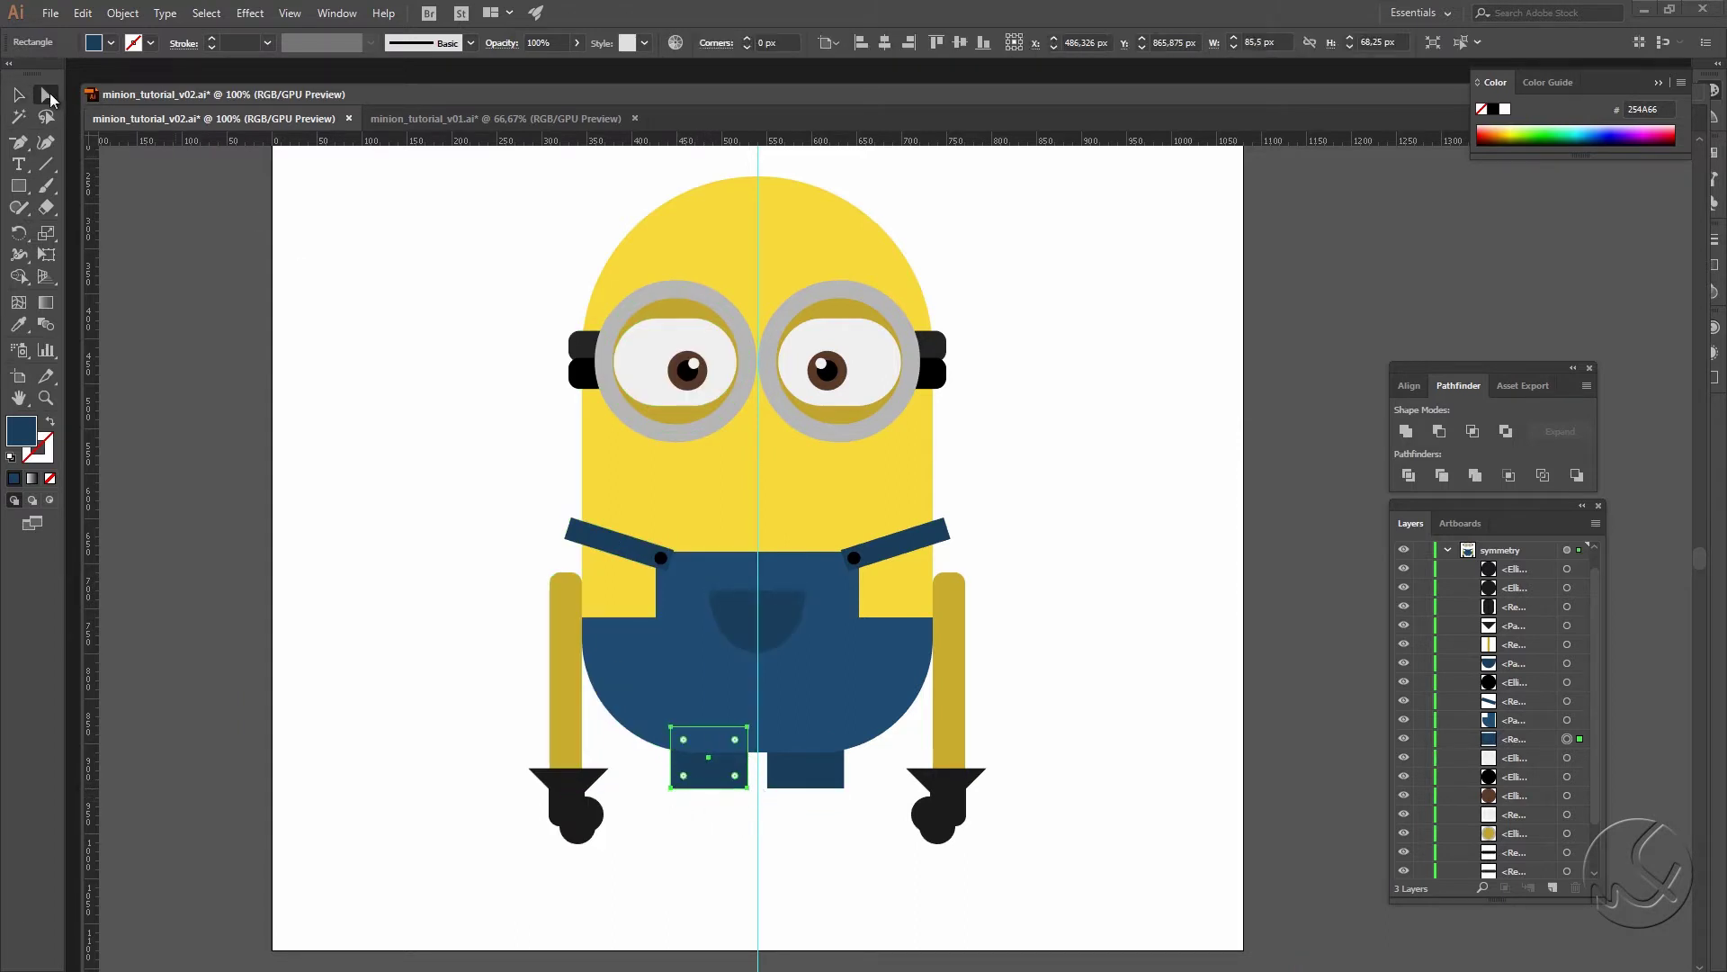
left_click(671, 787)
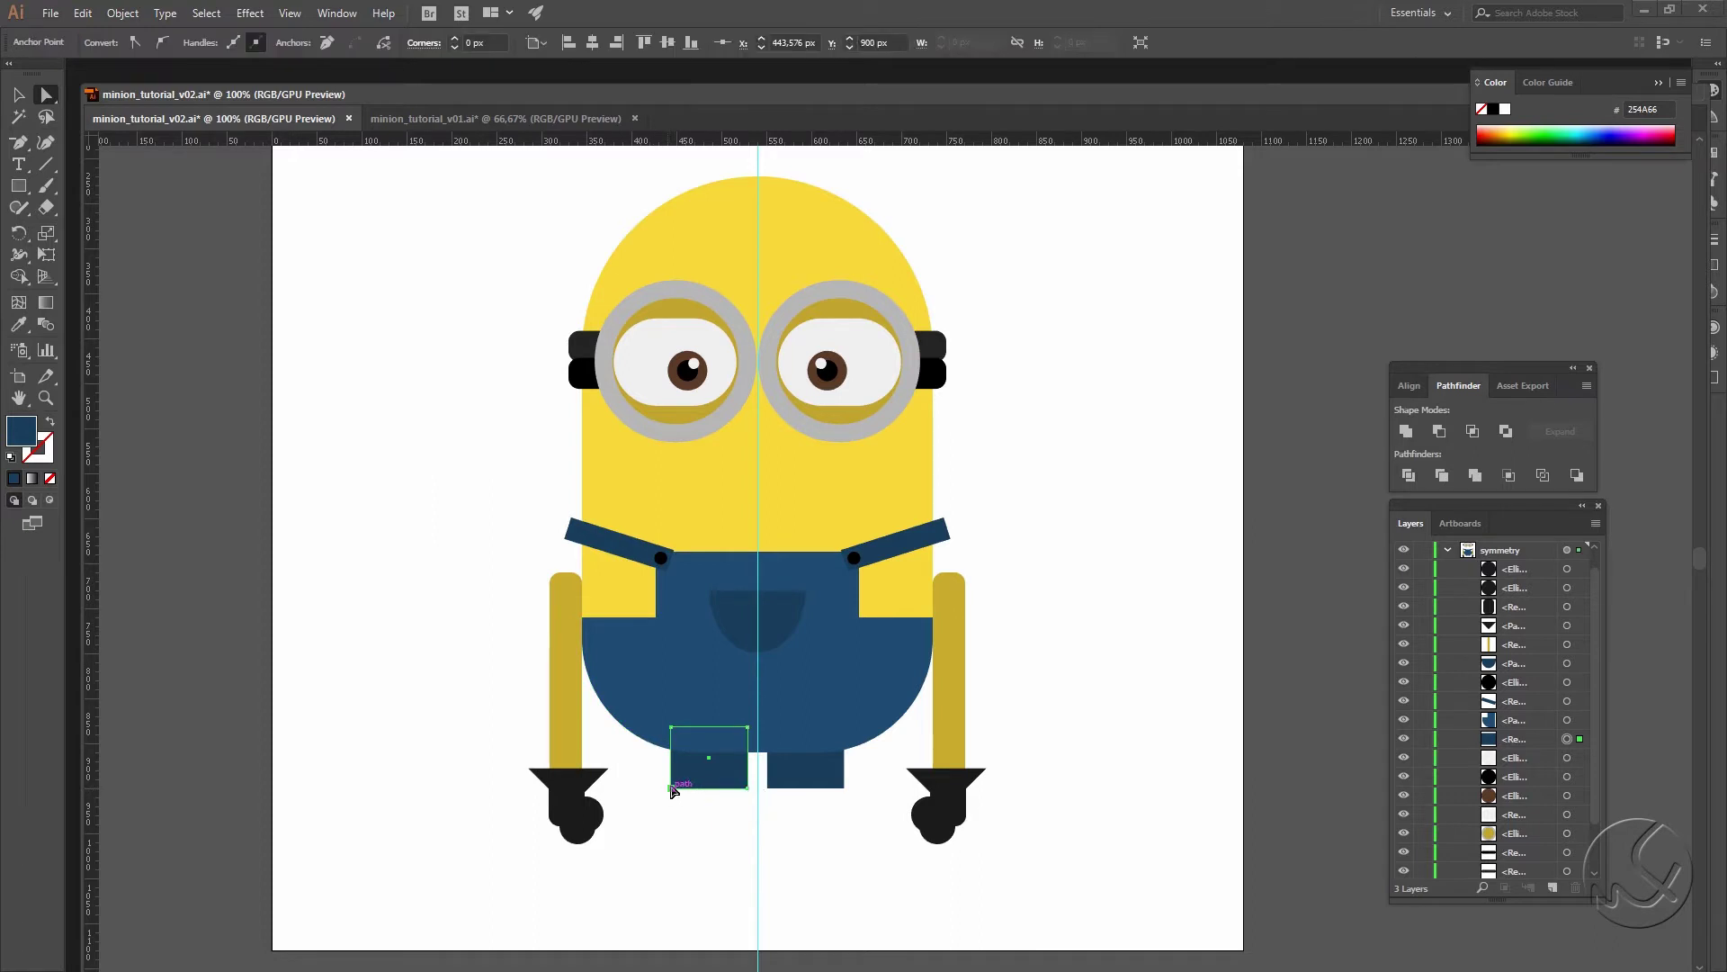
key("shift+Right")
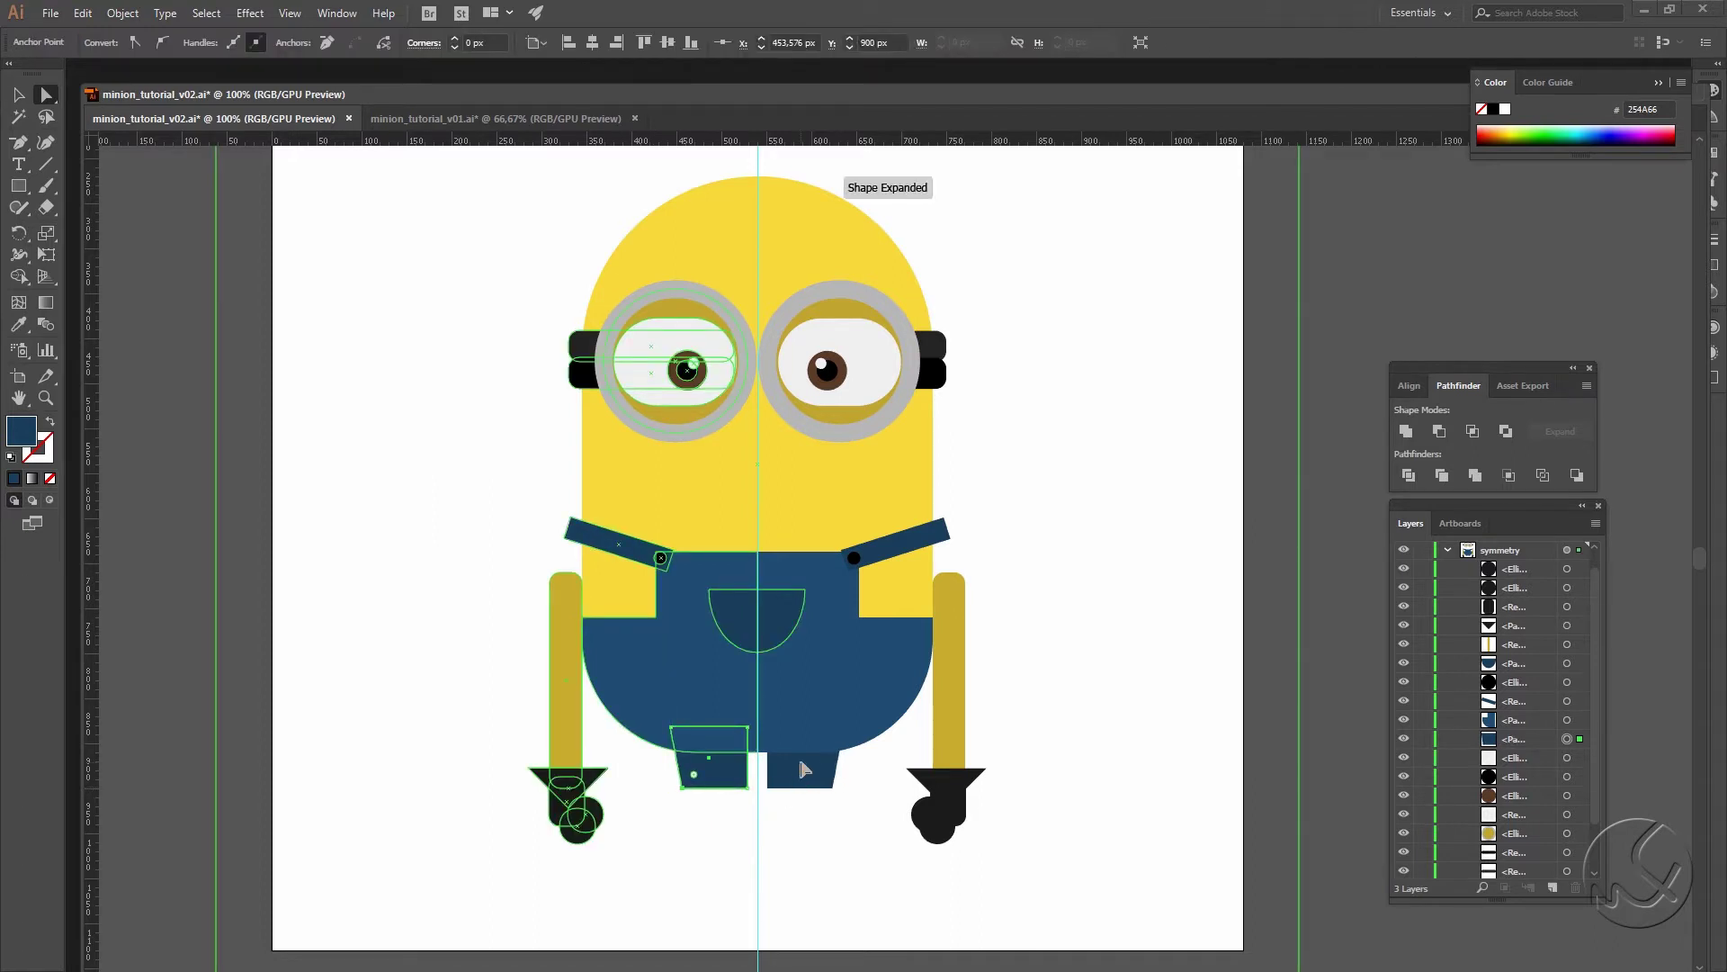
key("v")
left_click(712, 810)
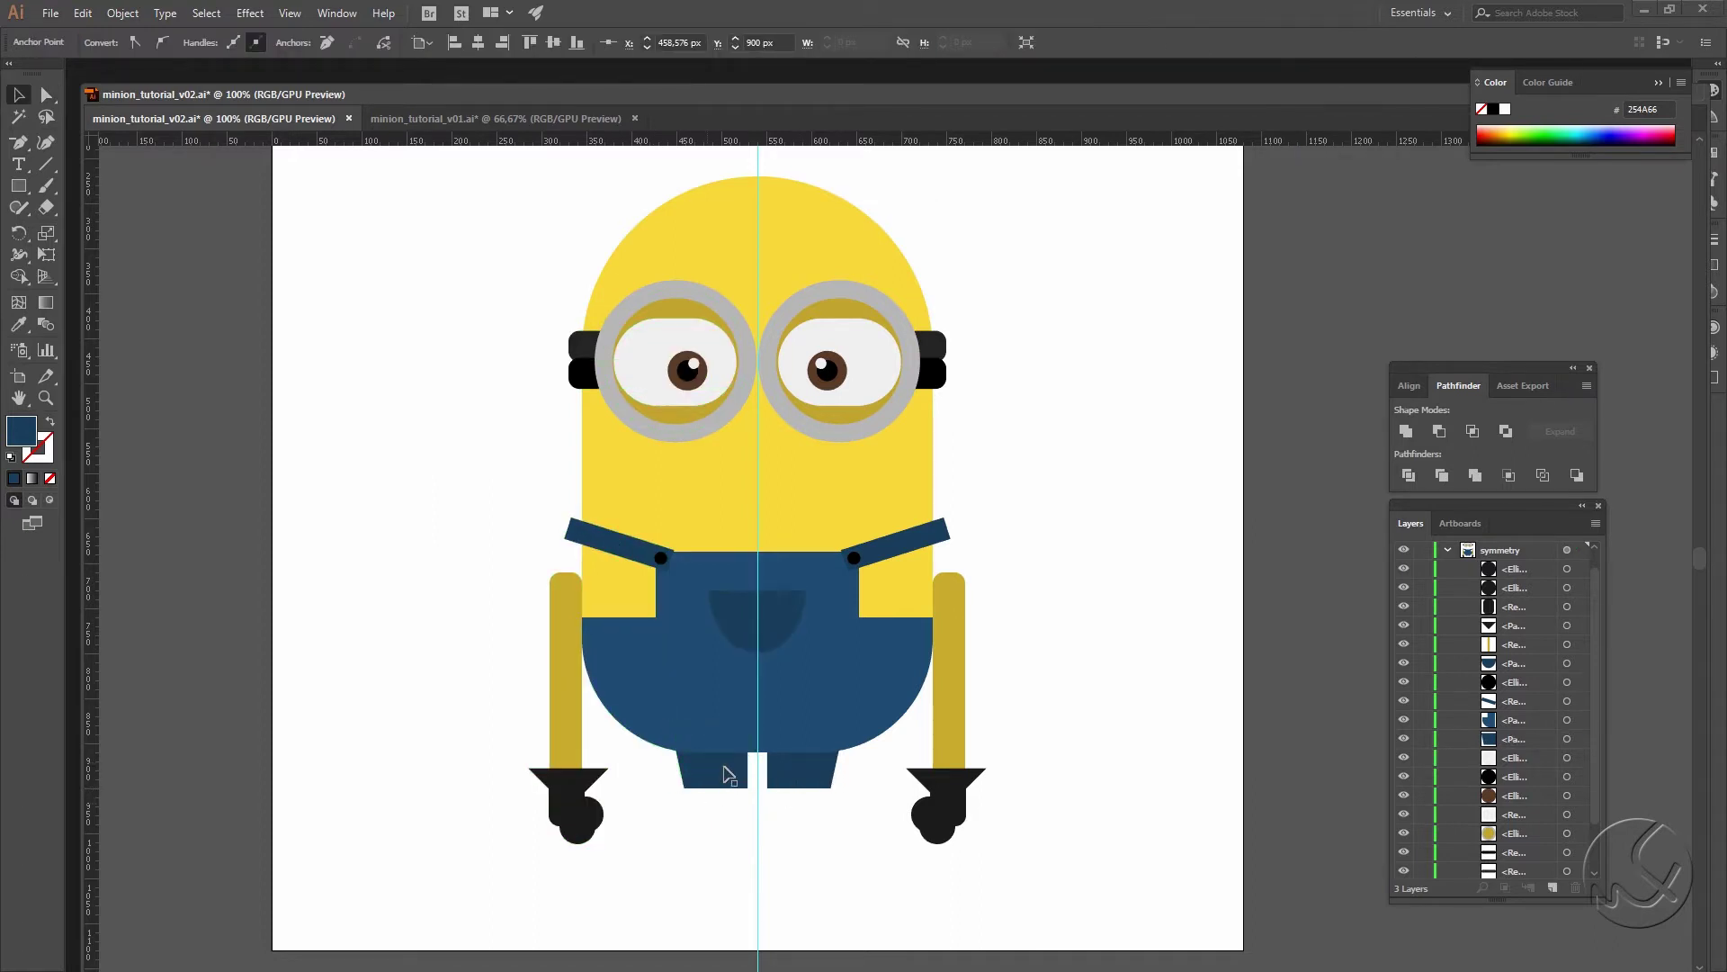
left_click(711, 772)
key("Down")
key("Down")
key("Down")
key("Down")
key("Down")
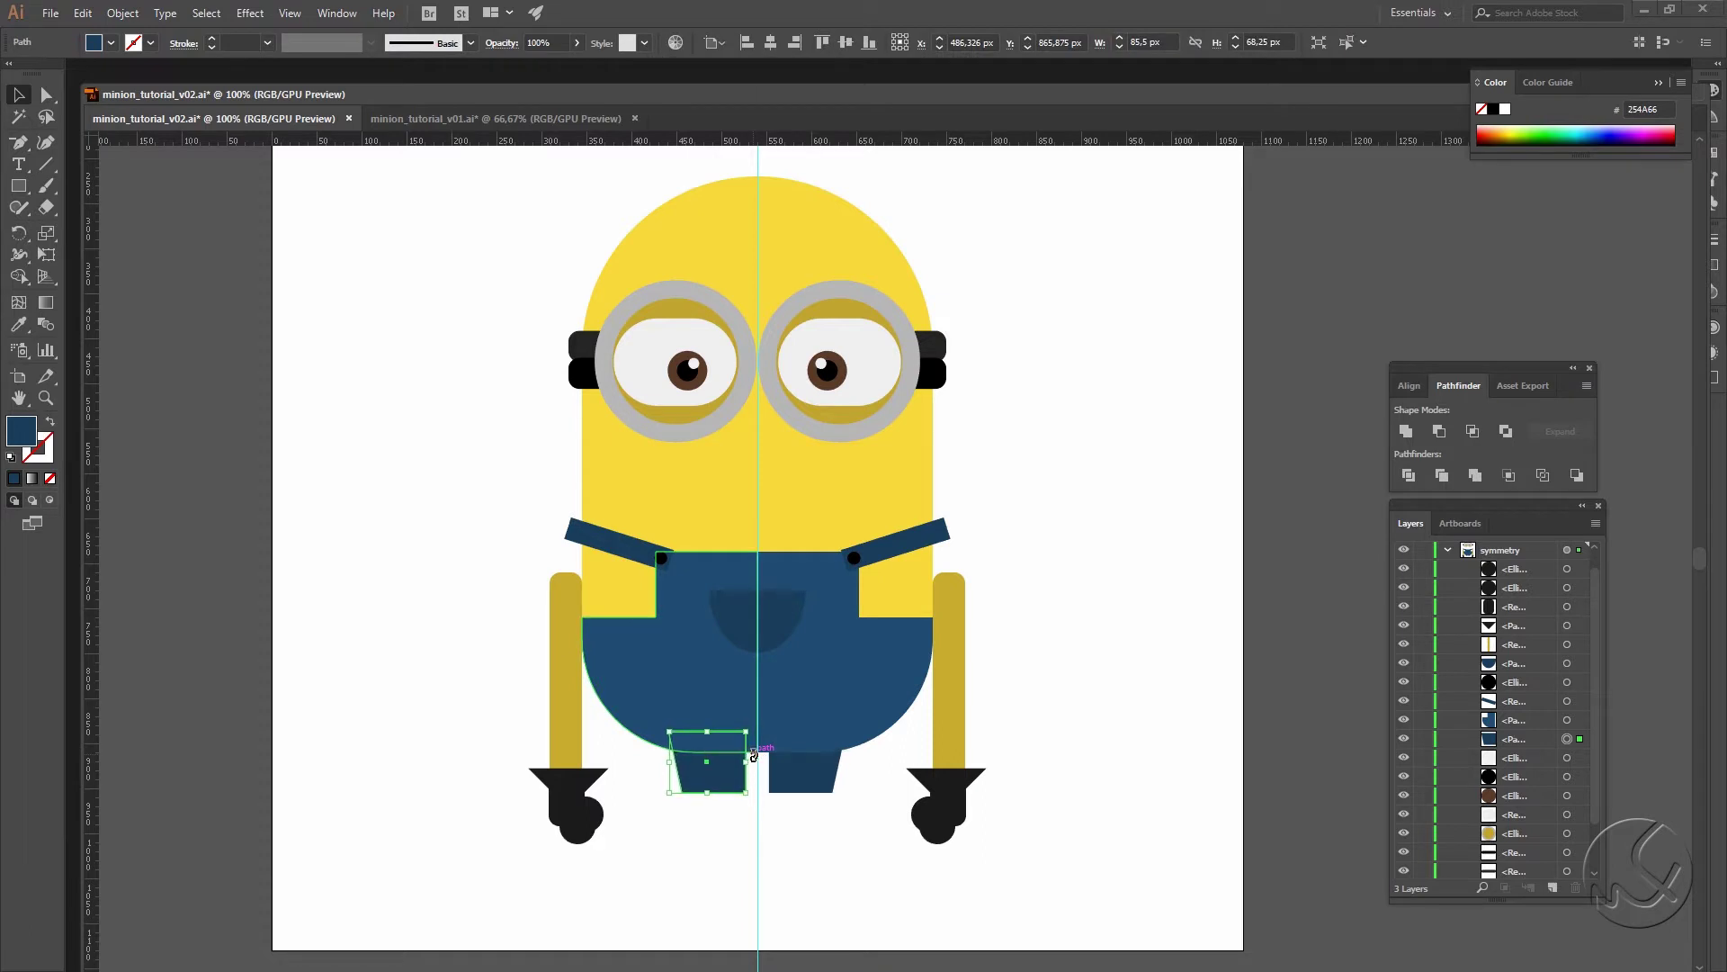
key("Left")
key("Left")
key("Left")
key("Left")
key("Left")
key("Left")
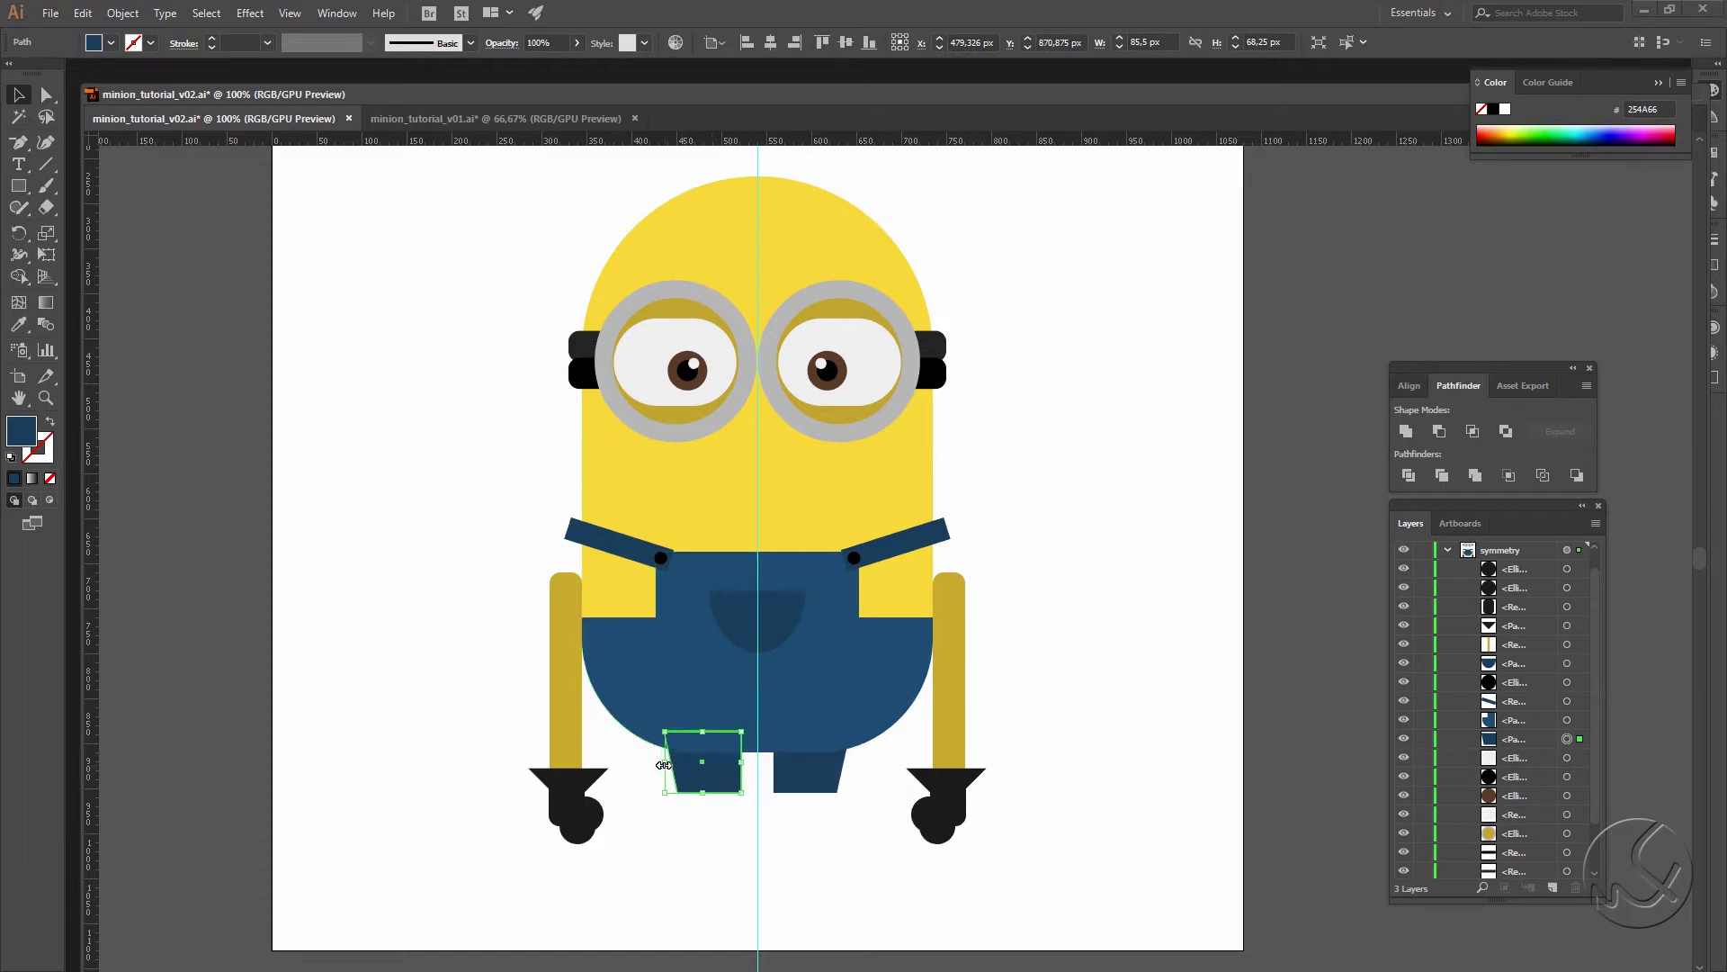
left_click_drag(664, 761, 654, 761)
left_click(855, 866)
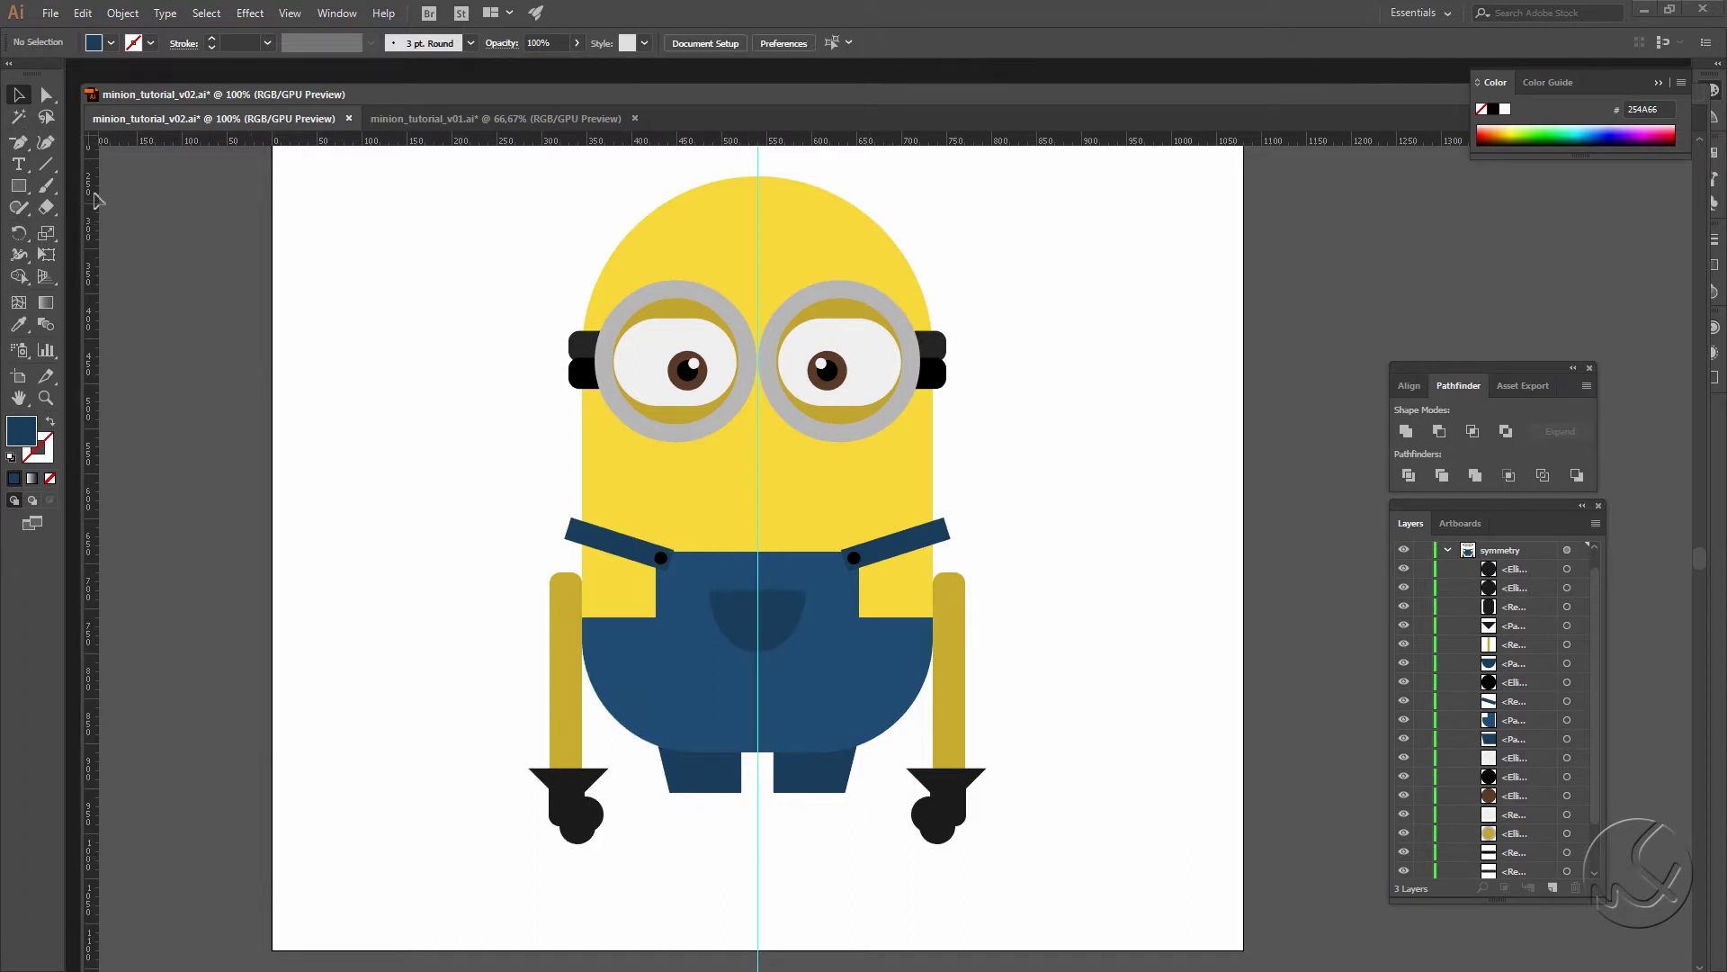
left_click(18, 185)
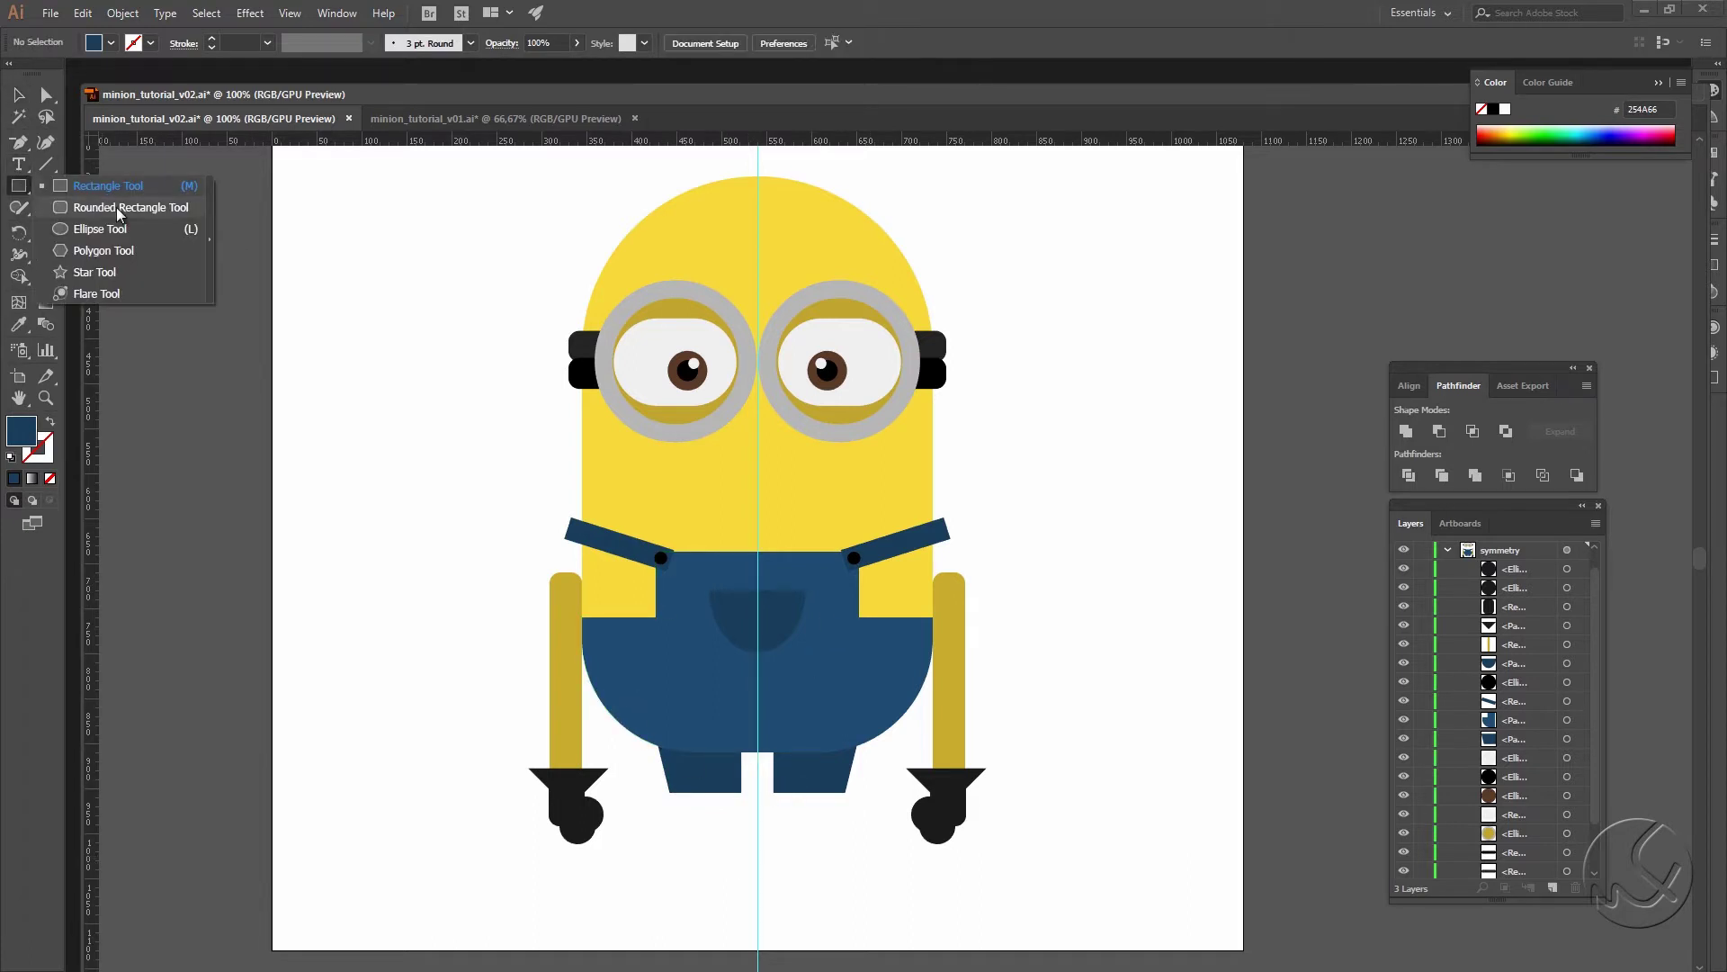
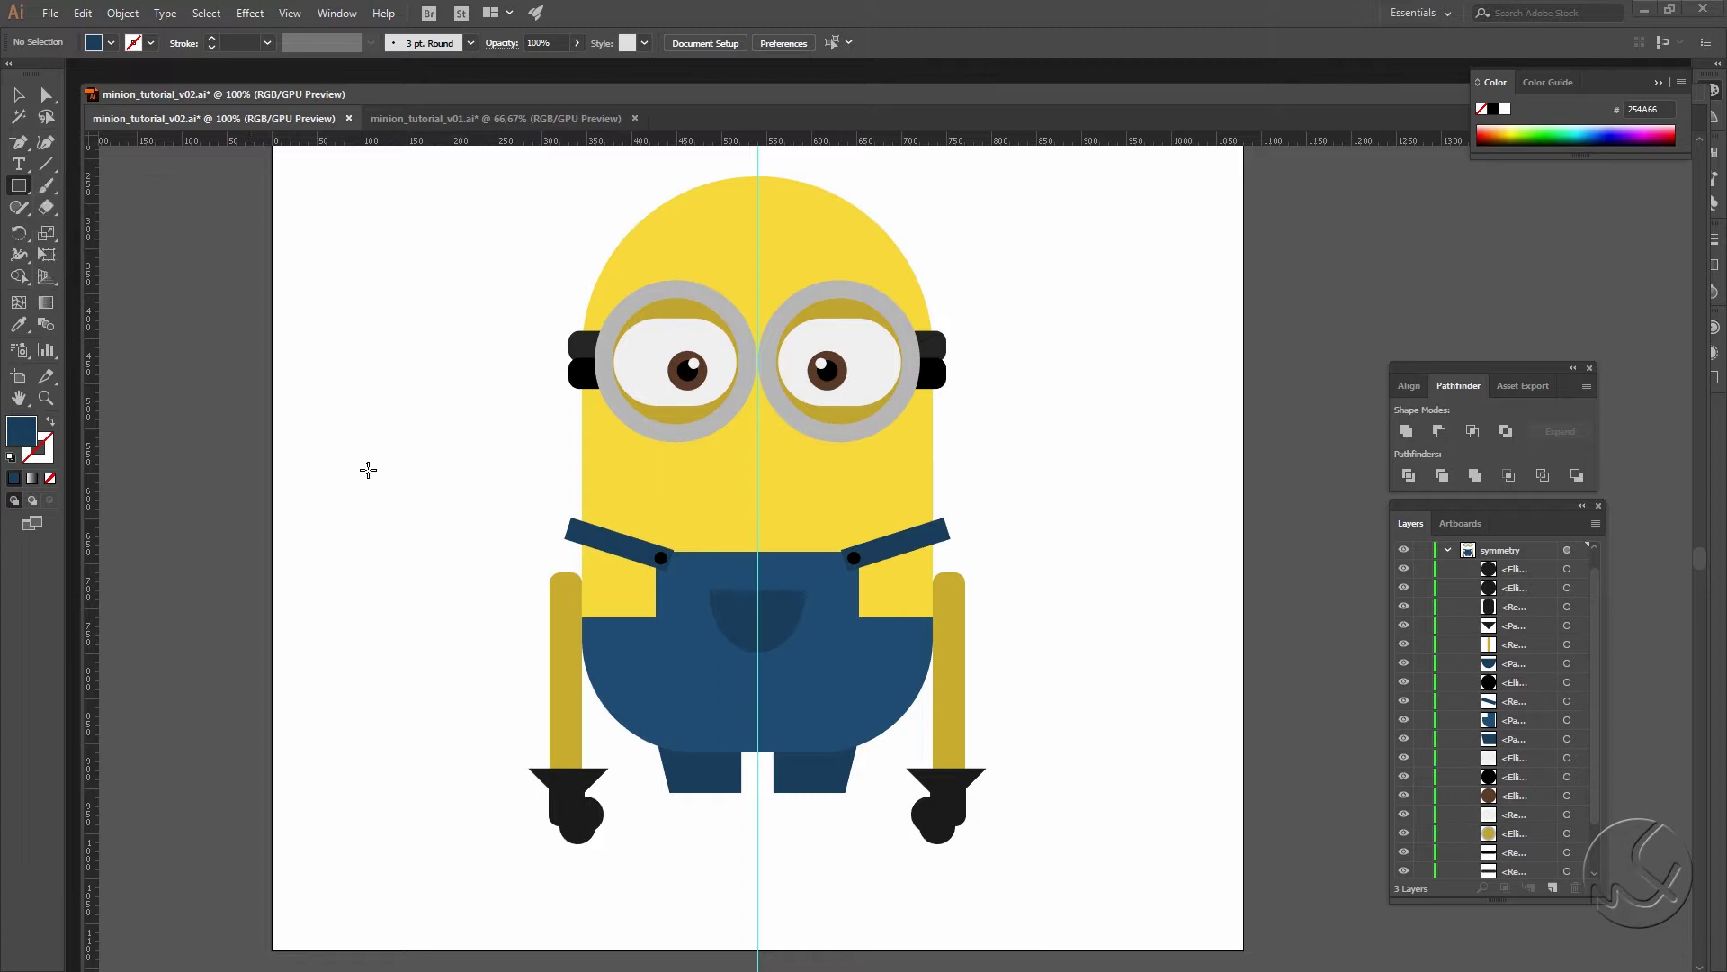
Step: Draw a rectangle, fill it with the iris brown, and move it down beneath the leg
mouse_move(366, 465)
left_mouse_down()
mouse_move(471, 531)
mouse_move(450, 531)
left_mouse_up()
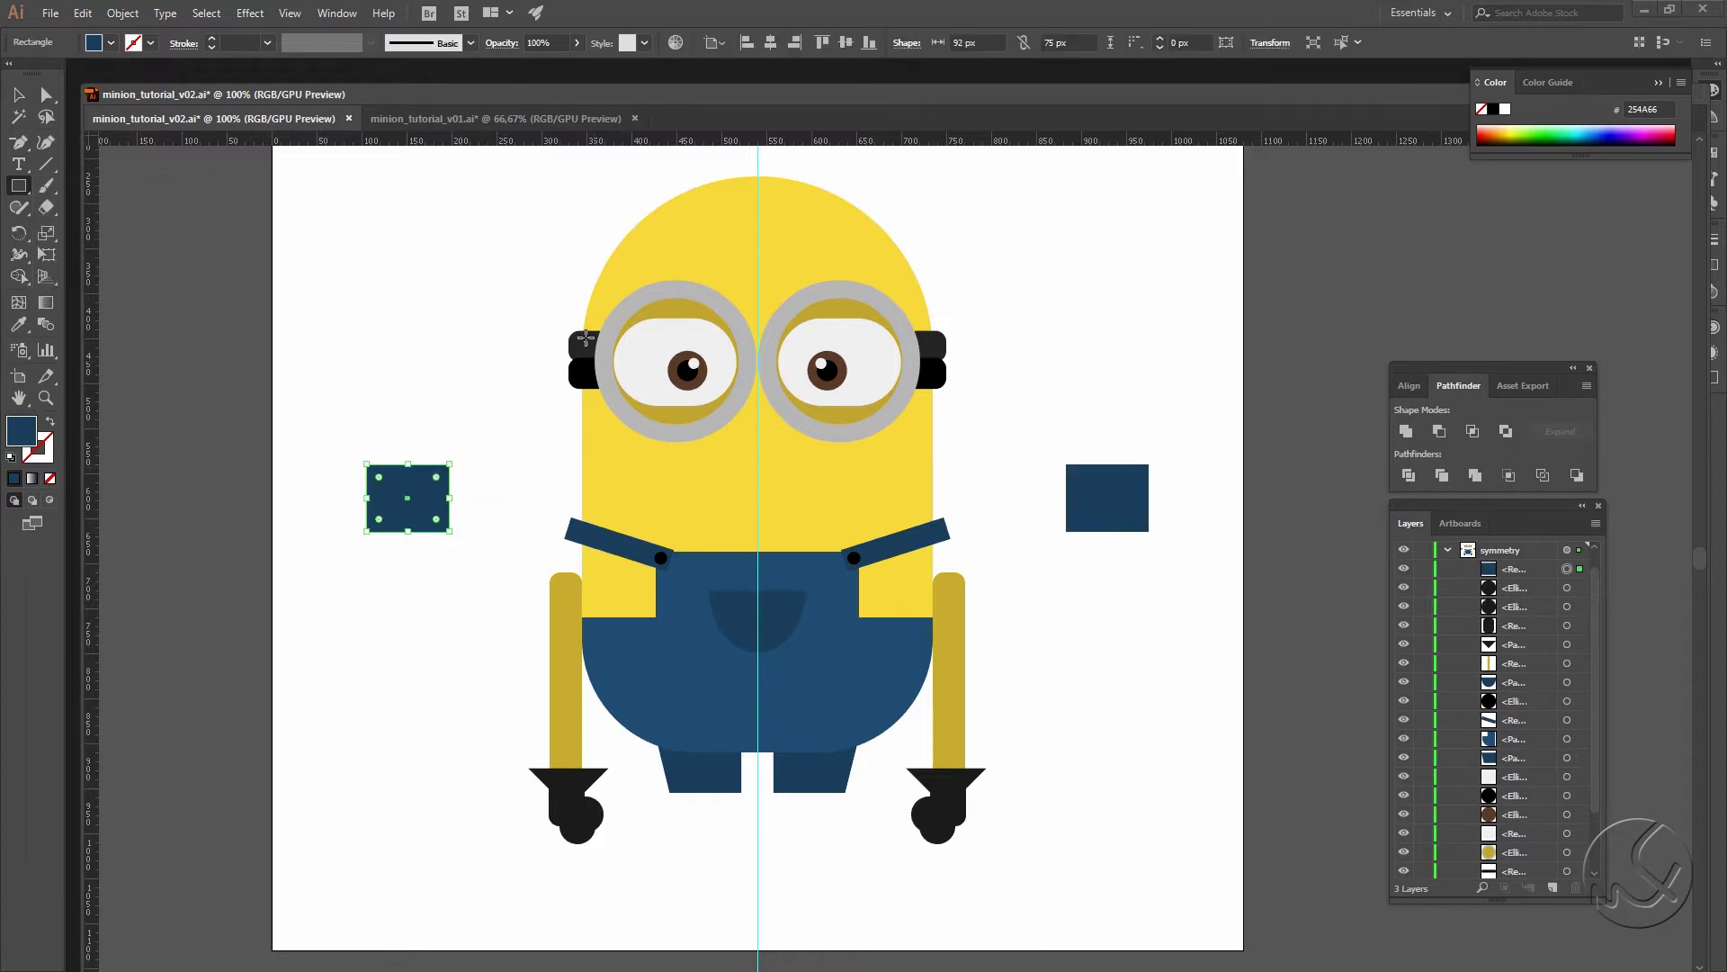
left_click(27, 324)
left_click(697, 382)
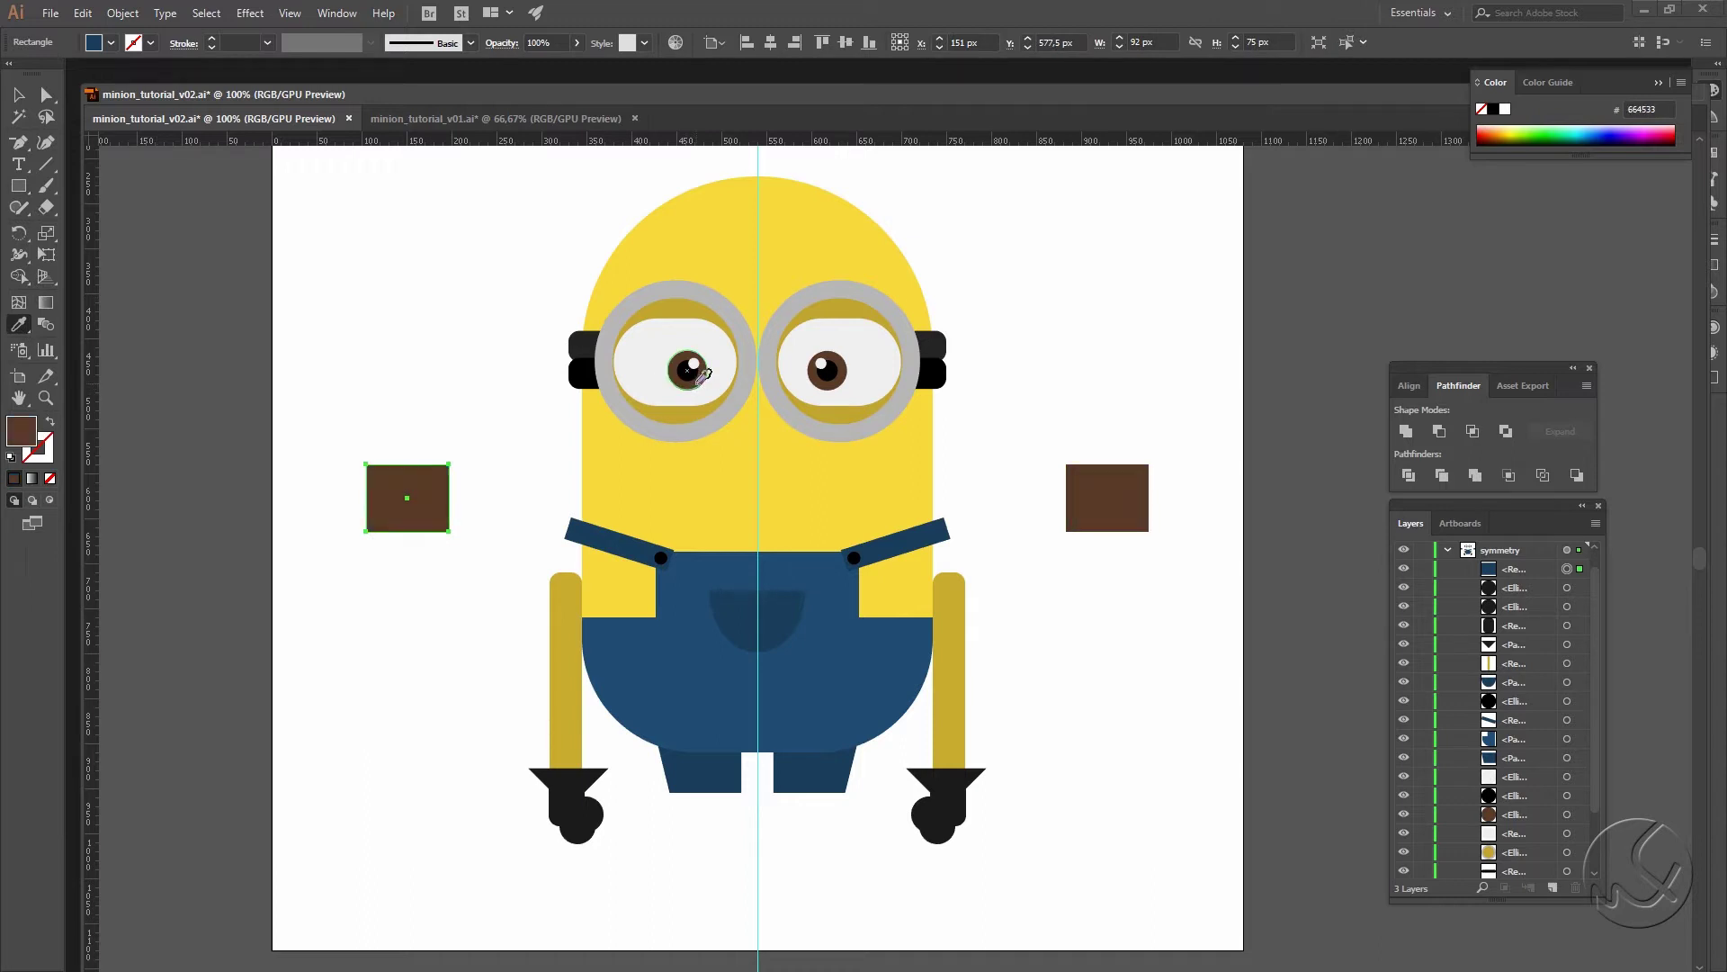
key("v")
mouse_move(423, 533)
left_mouse_down()
mouse_move(423, 731)
mouse_move(421, 710)
left_mouse_up()
Step: Enlarge the brown rectangle to shoe size and round its top-left front corner
key("a")
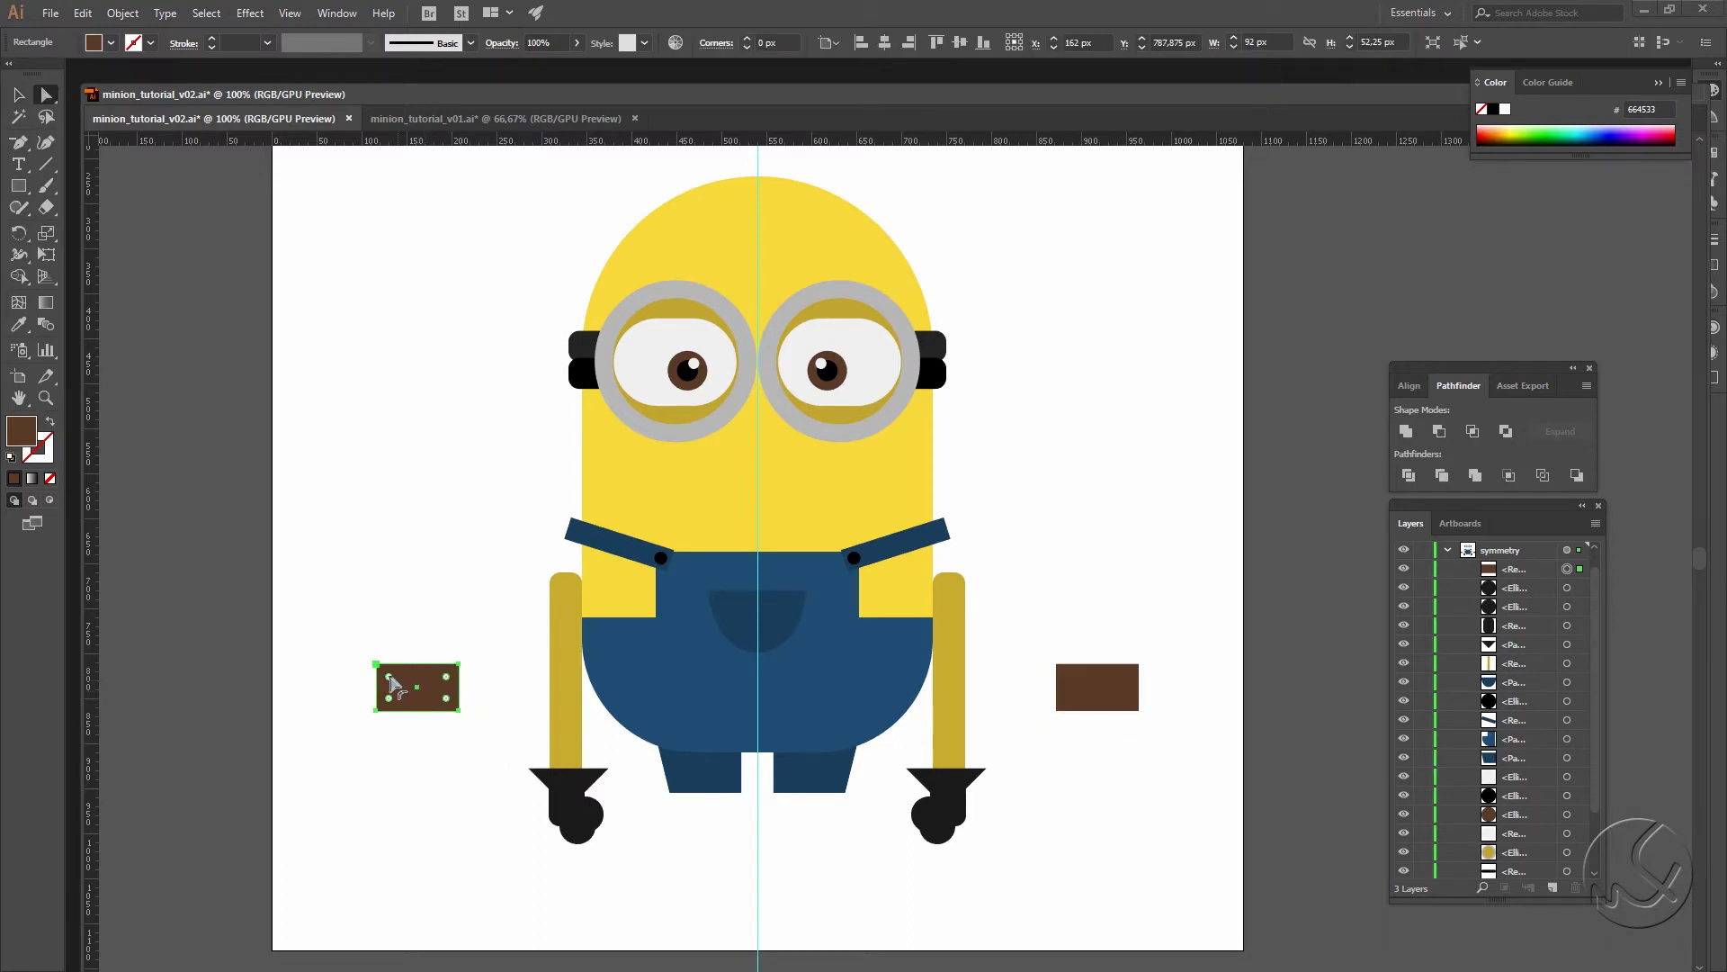
left_click(385, 675)
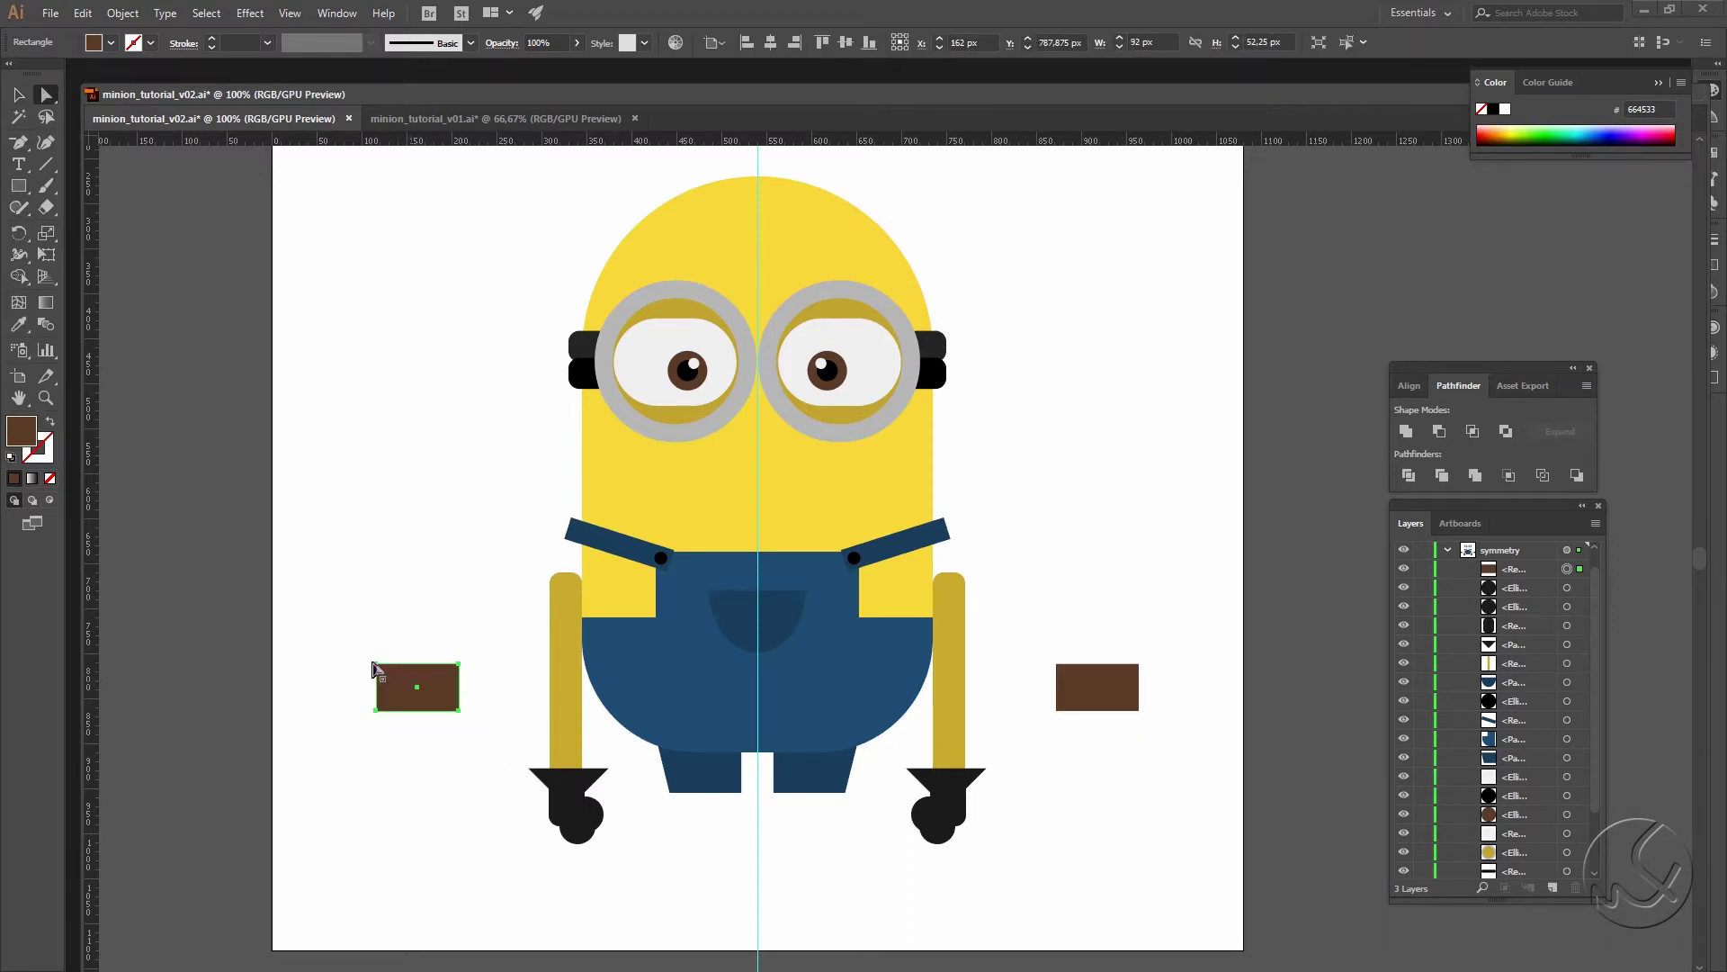
left_click(413, 683)
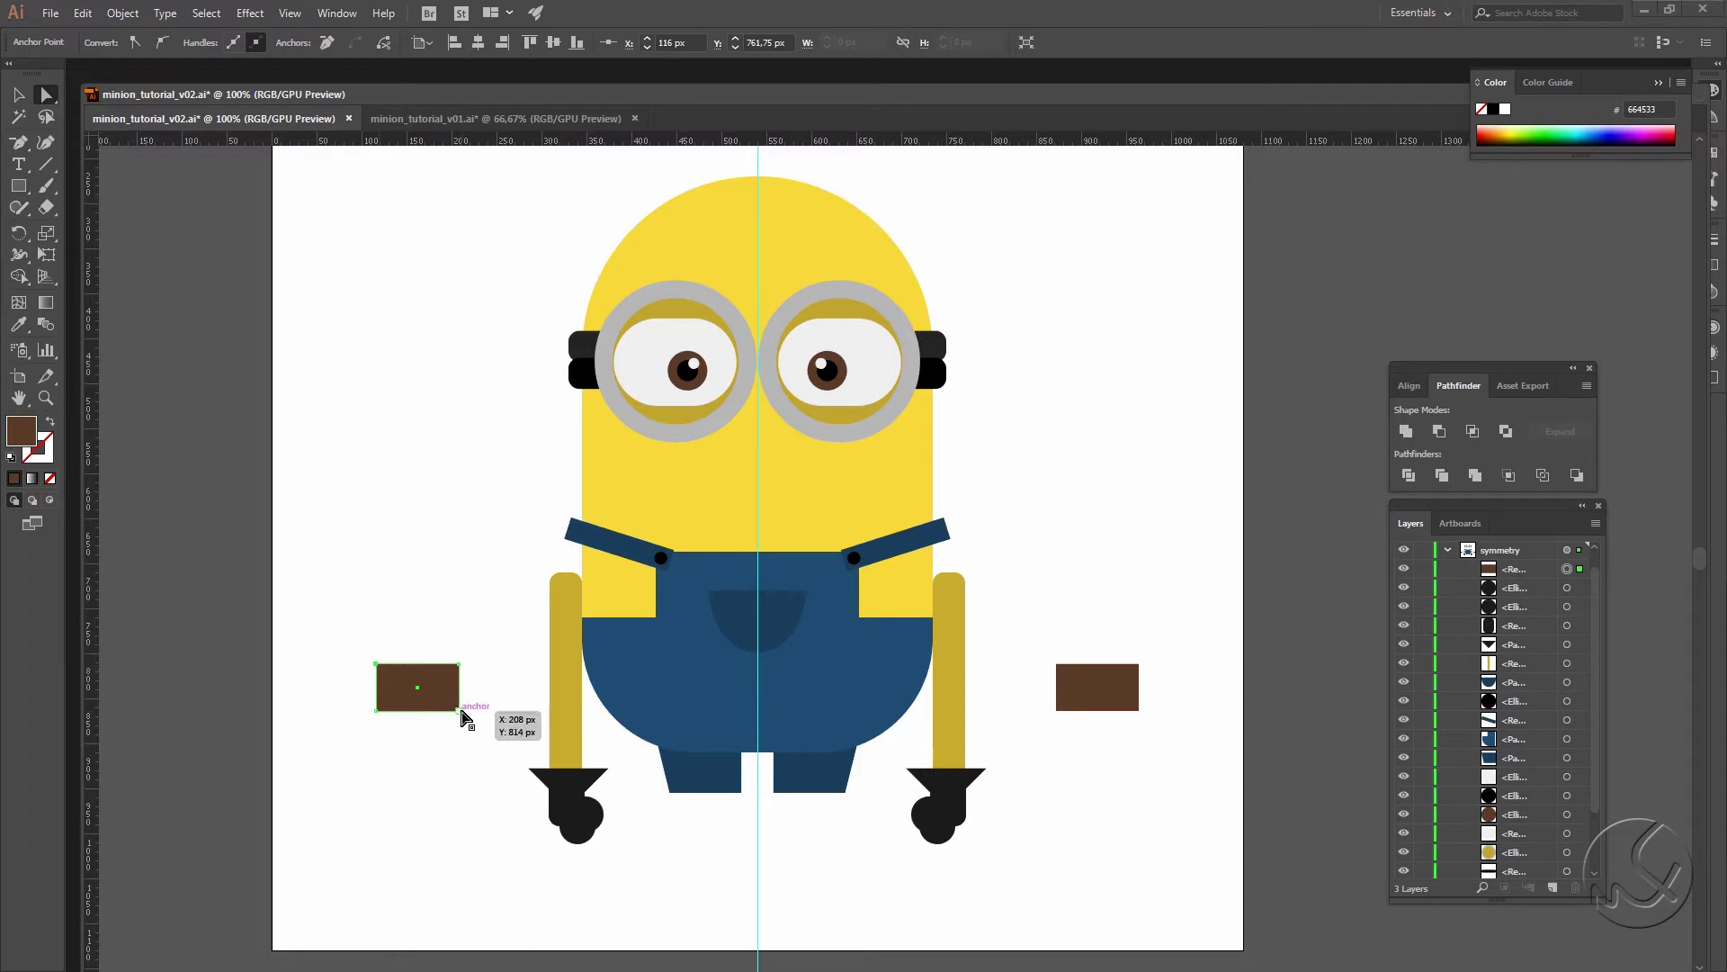
left_click_drag(459, 711, 497, 752)
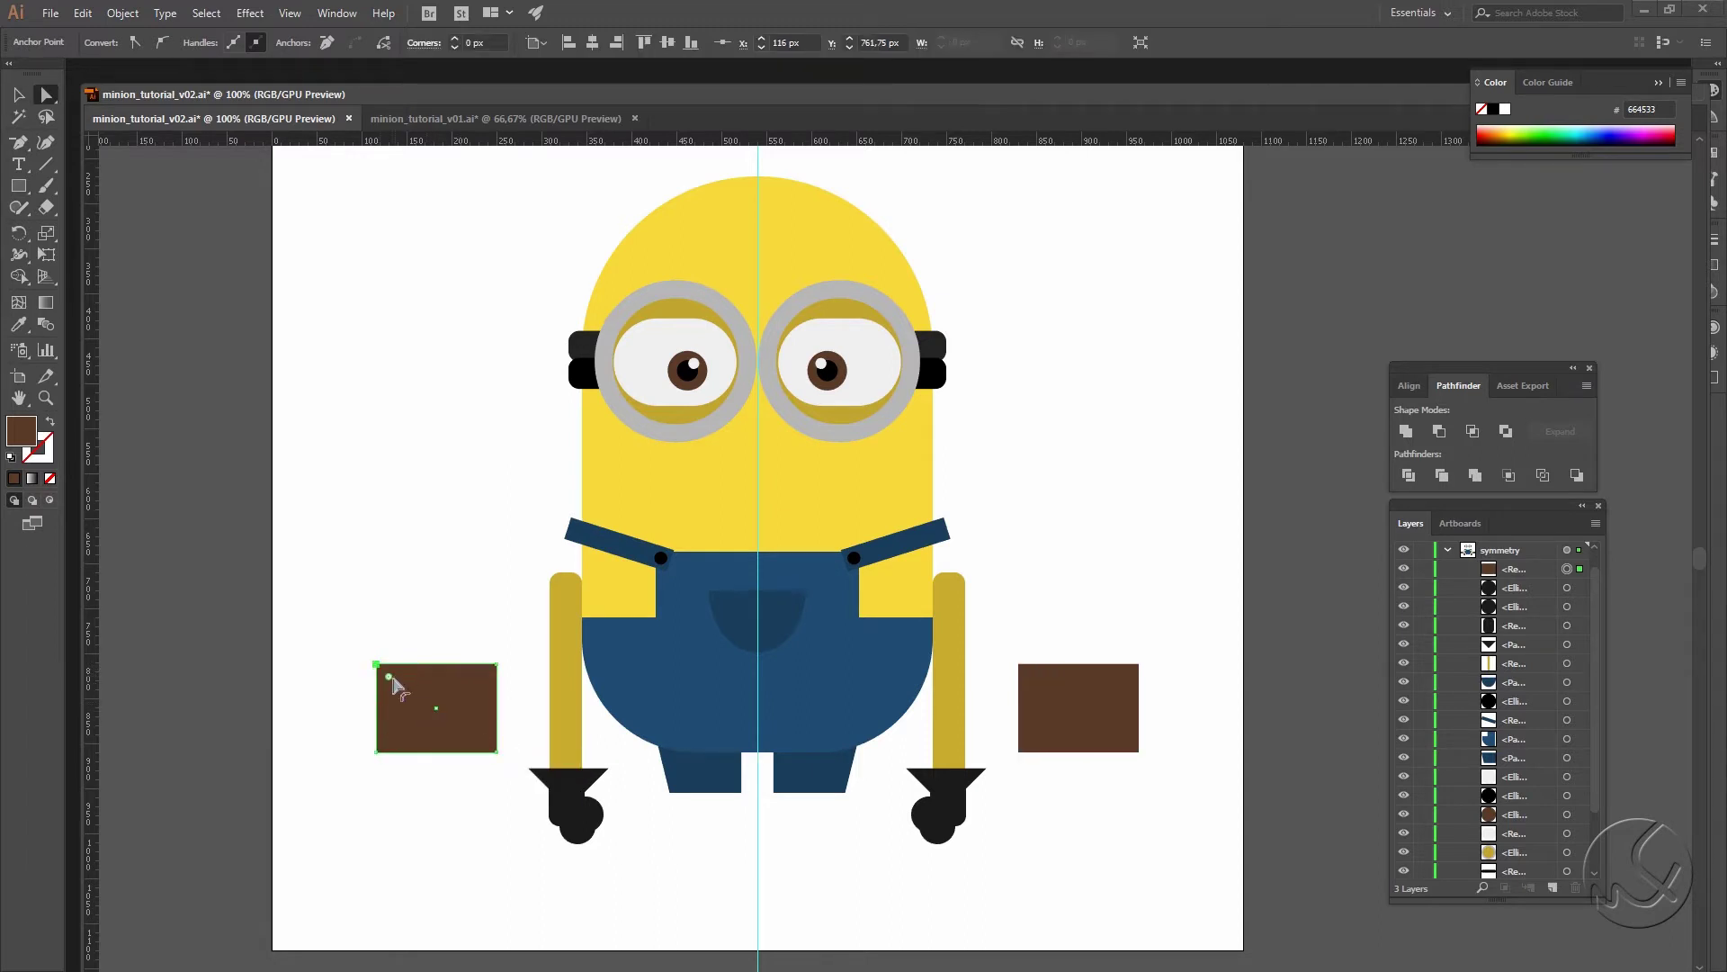
mouse_move(401, 672)
left_mouse_down()
mouse_move(473, 730)
mouse_move(447, 693)
mouse_move(462, 705)
mouse_move(445, 712)
mouse_move(481, 693)
mouse_move(693, 806)
left_mouse_up()
key("v")
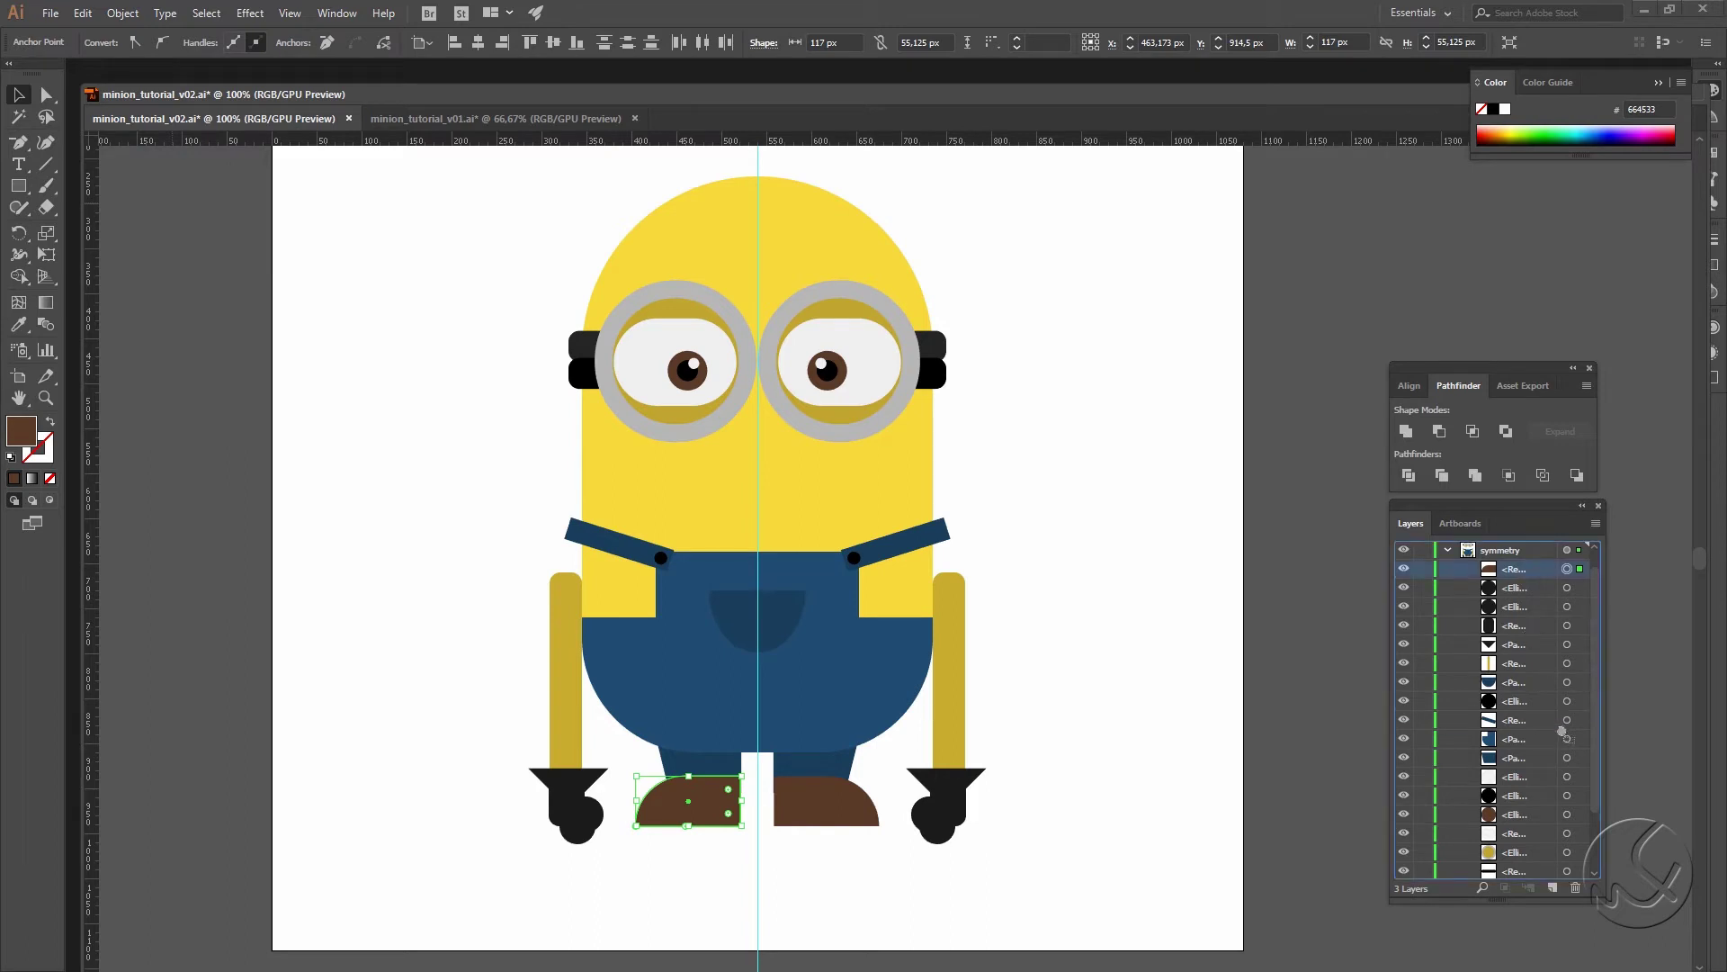
Step: Tuck the shoe behind the pants, keeping a 117 px width, and nudge the shoes outward
left_click_drag(1555, 769, 1556, 769)
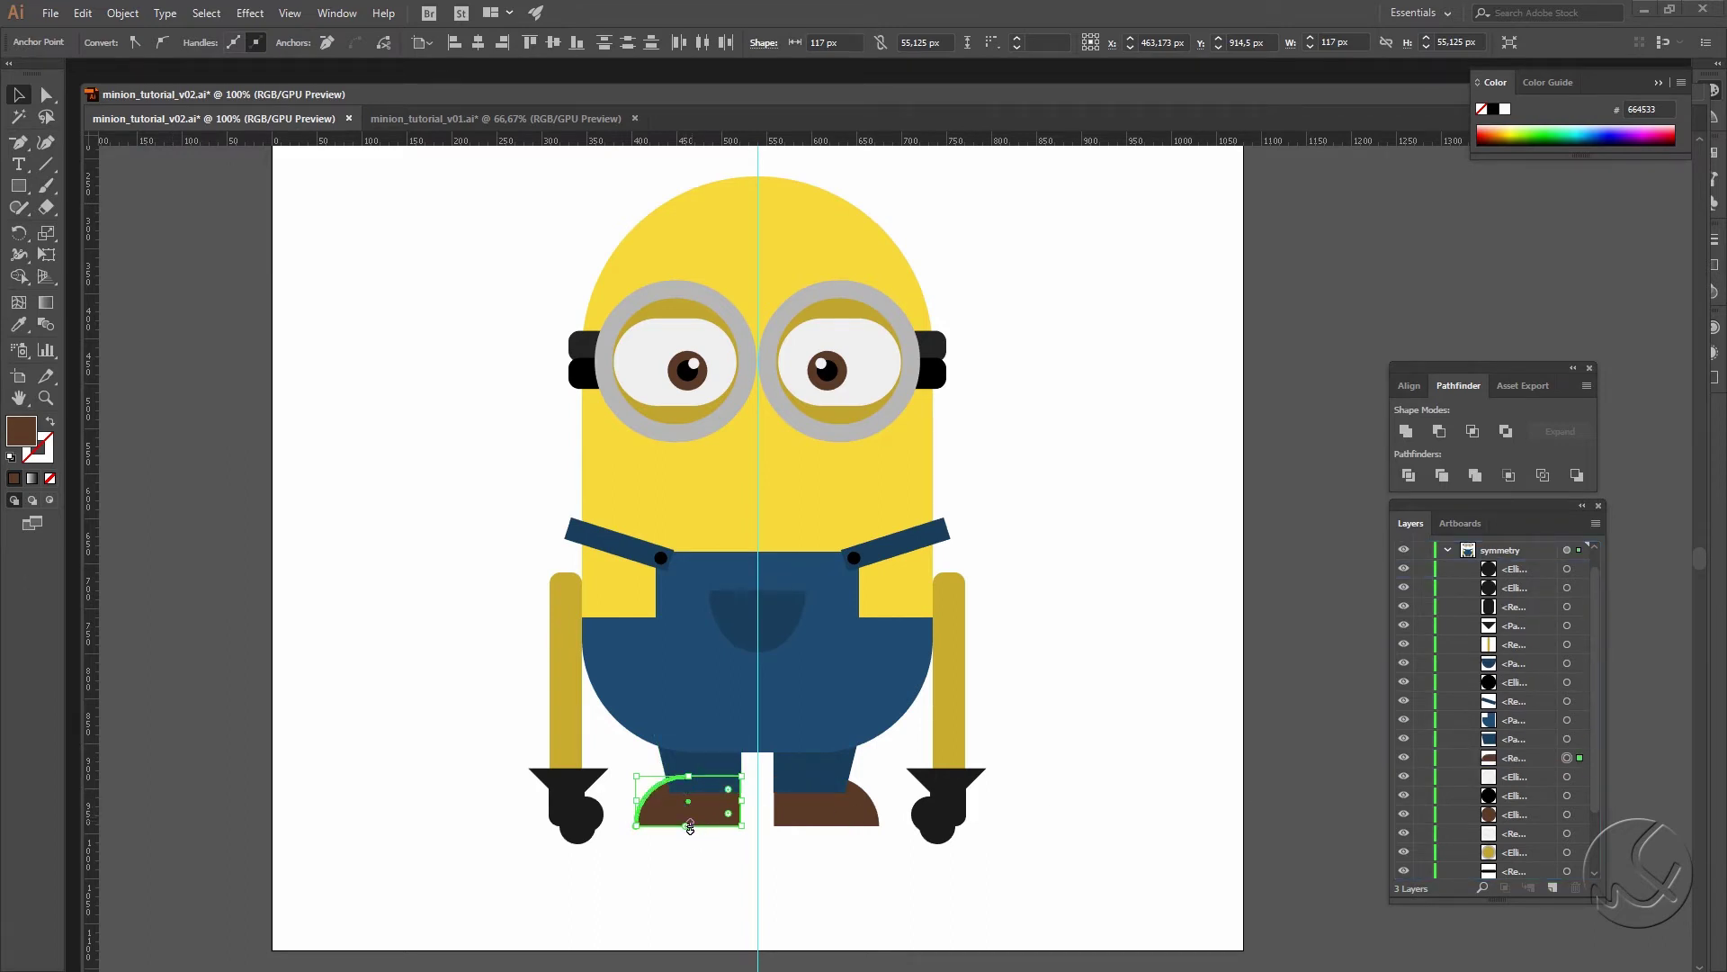
left_click_drag(690, 827, 730, 803)
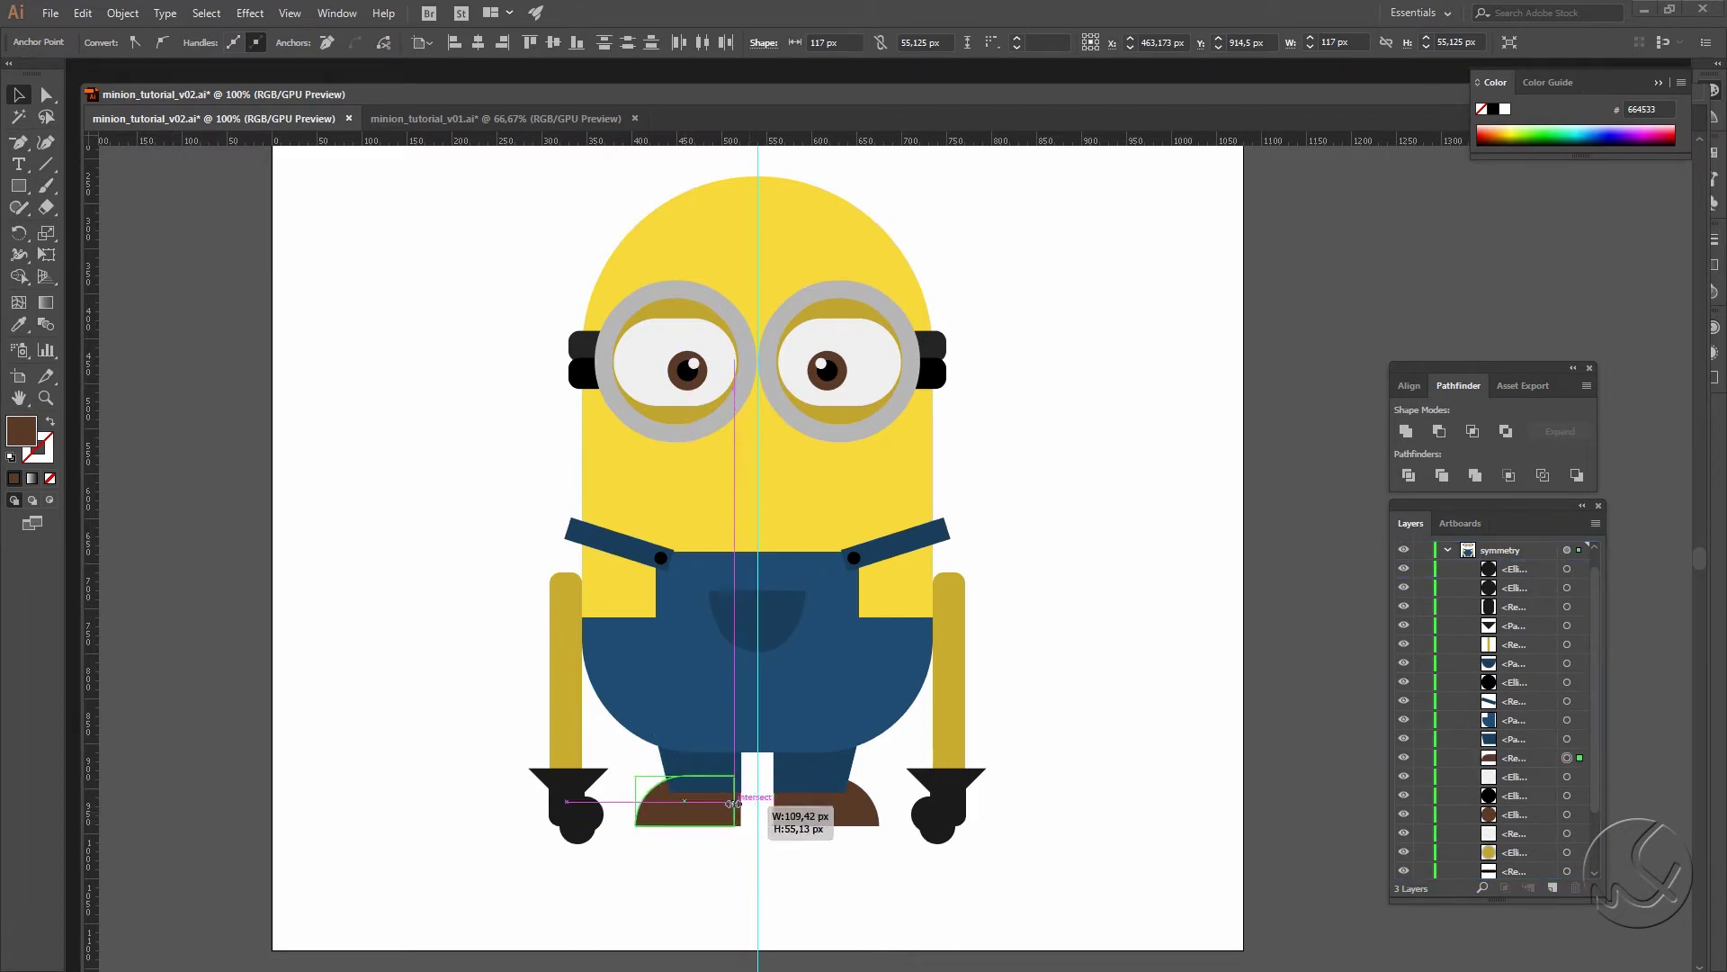
key("ctrl+z")
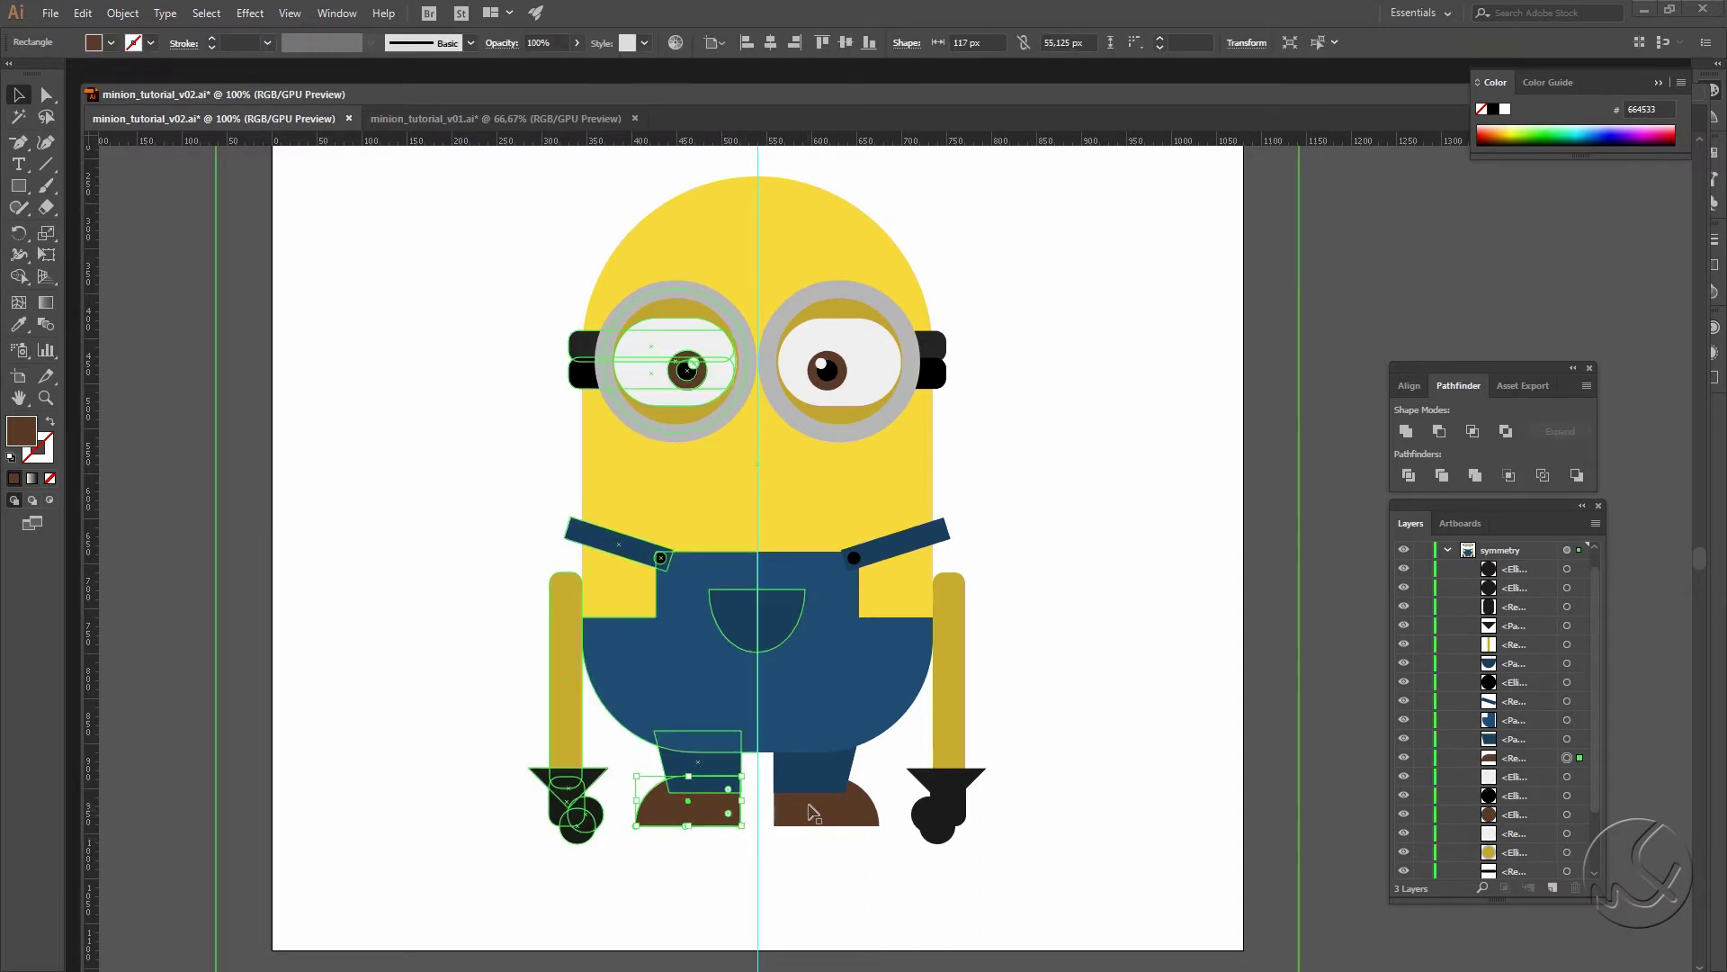
key("Left")
key("Left")
key("Left")
key("Left")
key("Left")
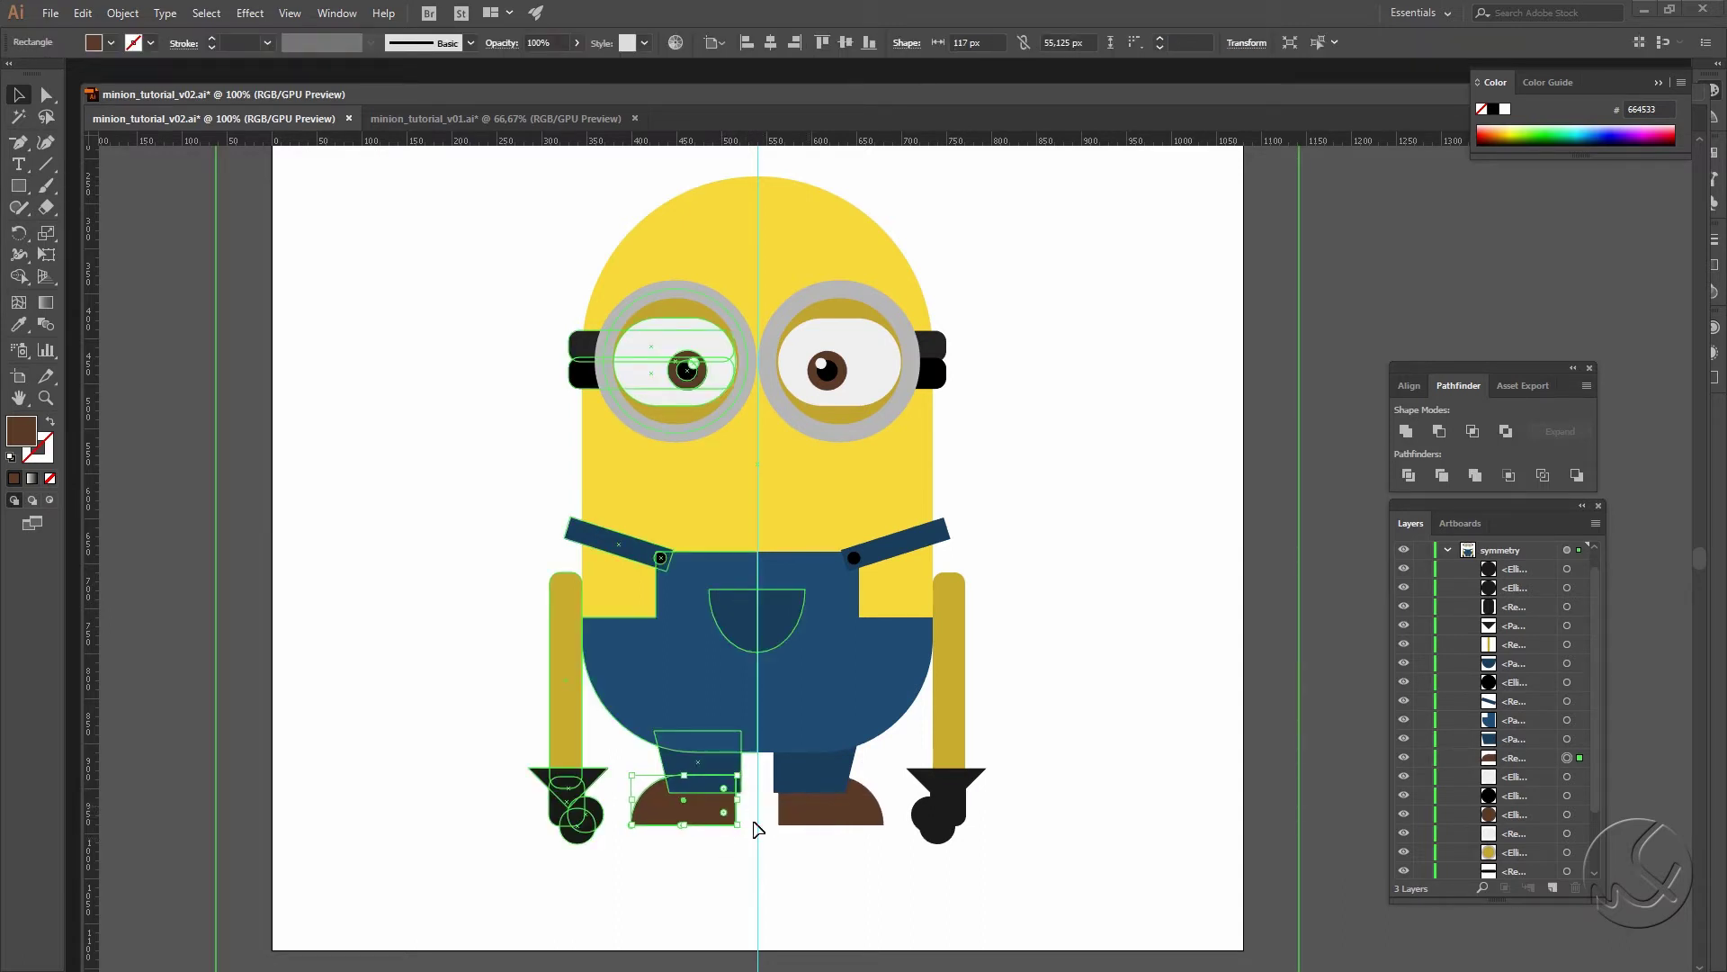
left_click(756, 828)
Step: Draw a thin sole rectangle under the left shoe
left_click(18, 187)
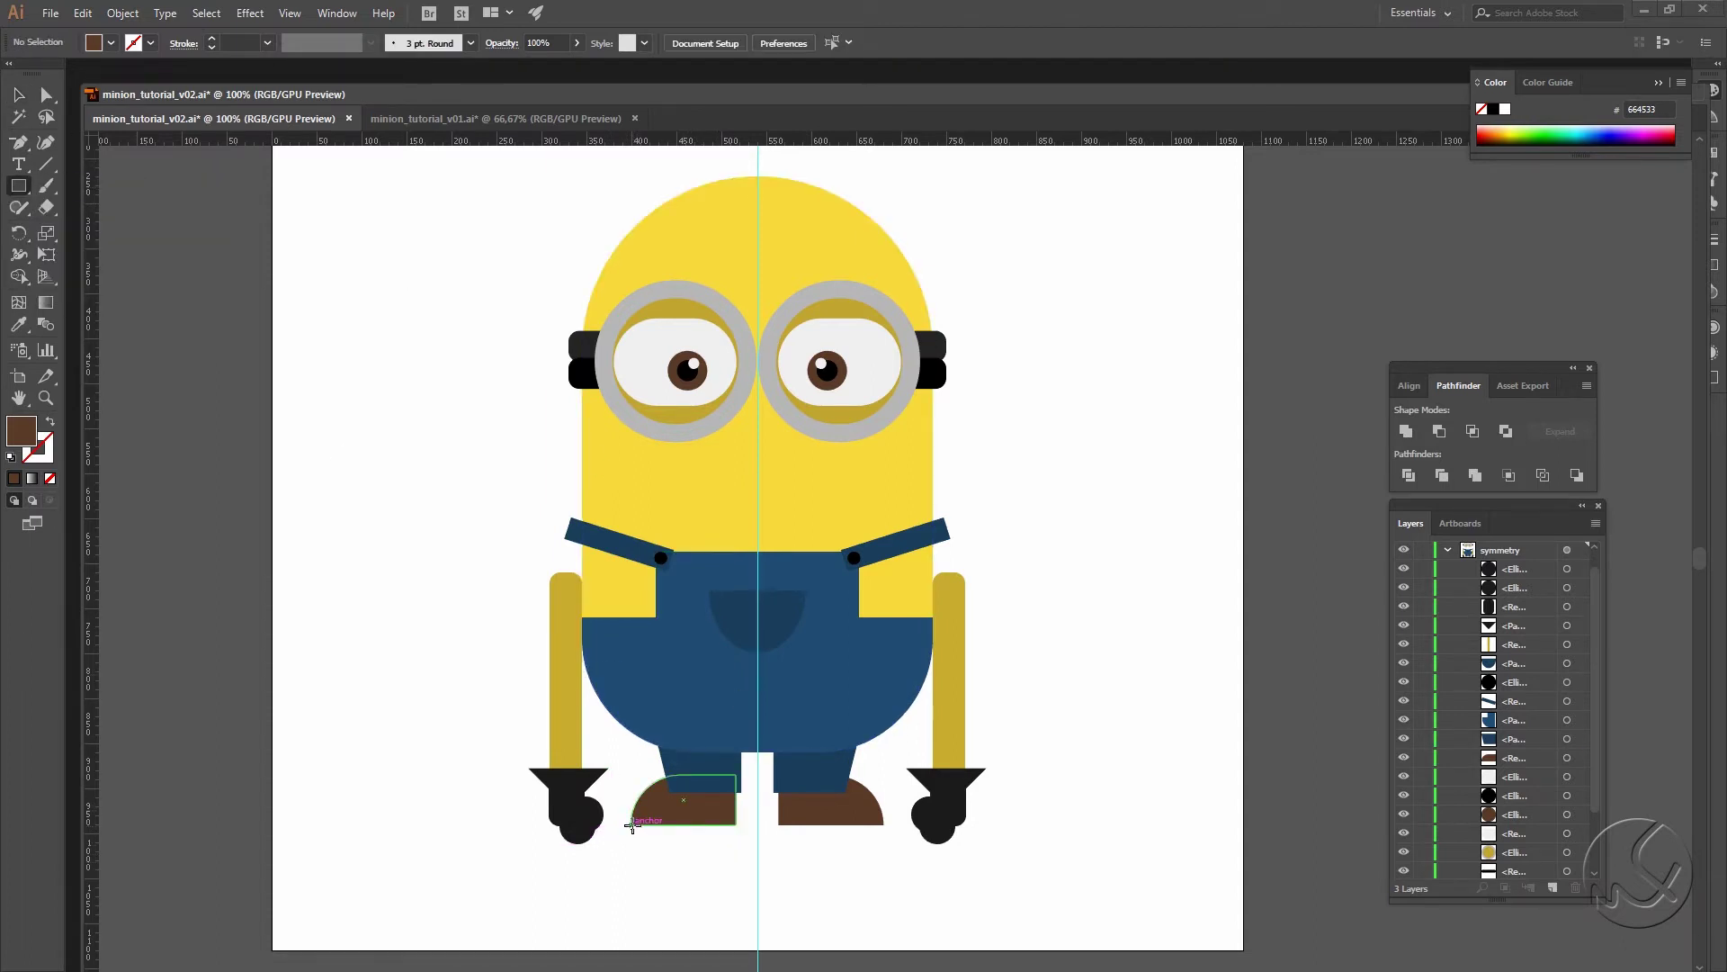
left_click_drag(632, 824, 736, 836)
key("v")
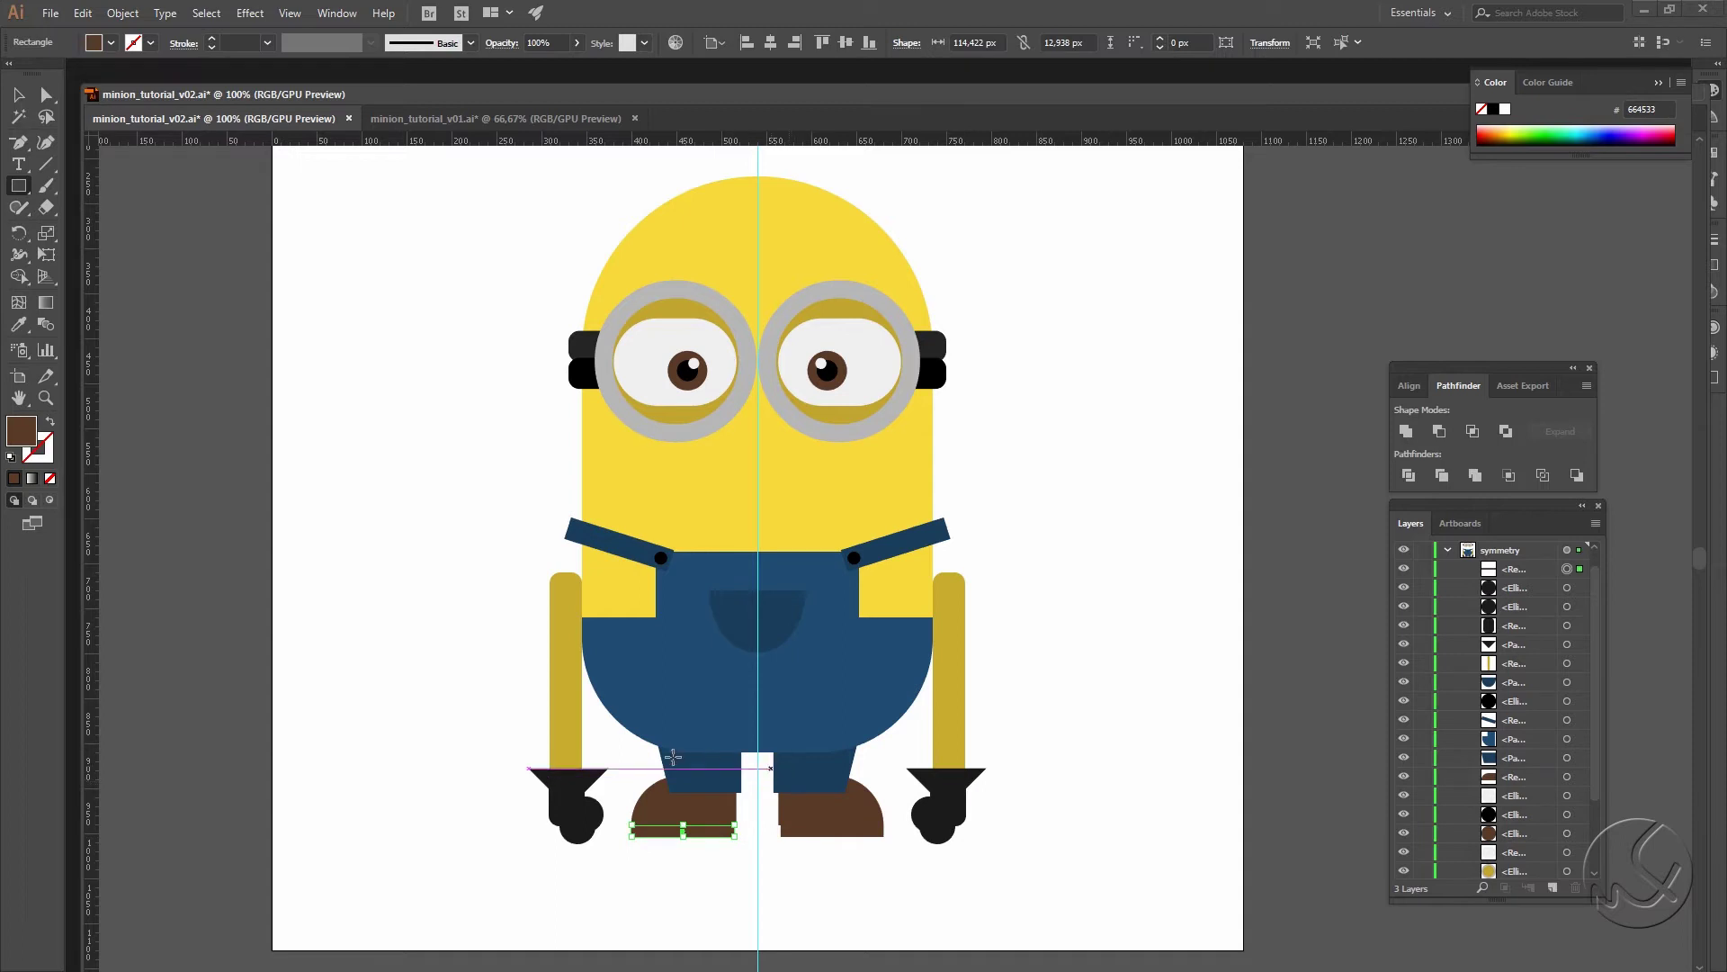
Step: Darken the shoe fill to 422D22
left_click(681, 805)
double_click(28, 433)
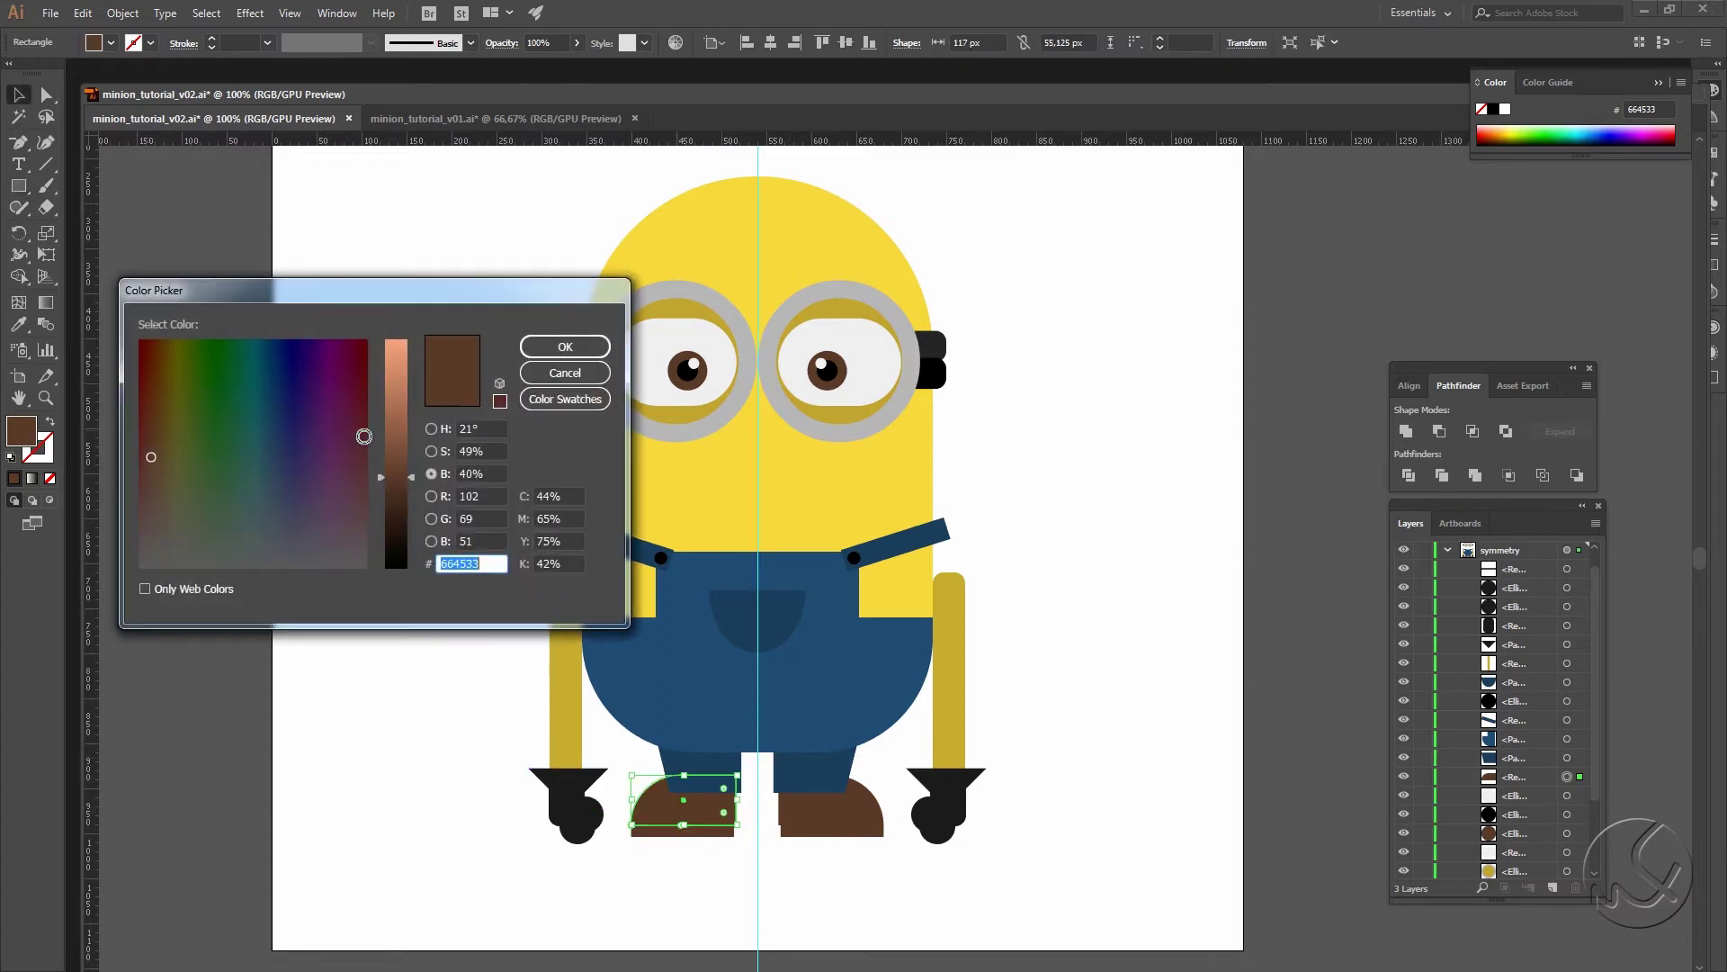
type("422d22")
left_click(576, 346)
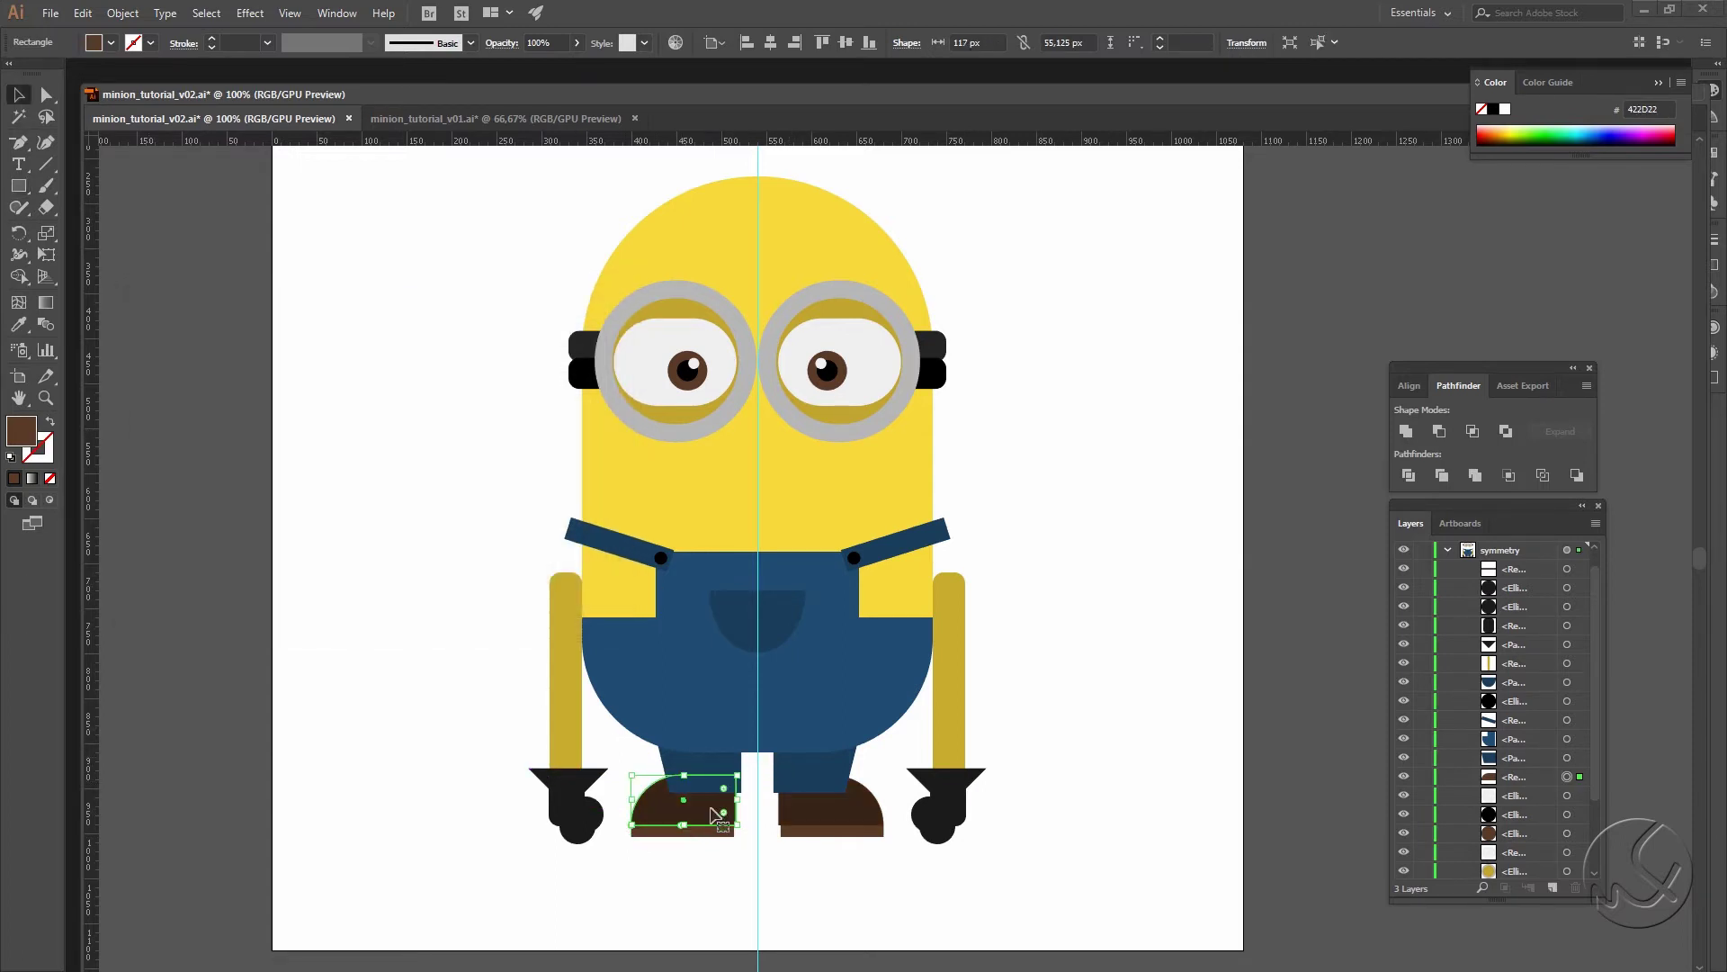
left_click(710, 833)
Step: Fill the shoe soles with black sampled from the artwork
key("i")
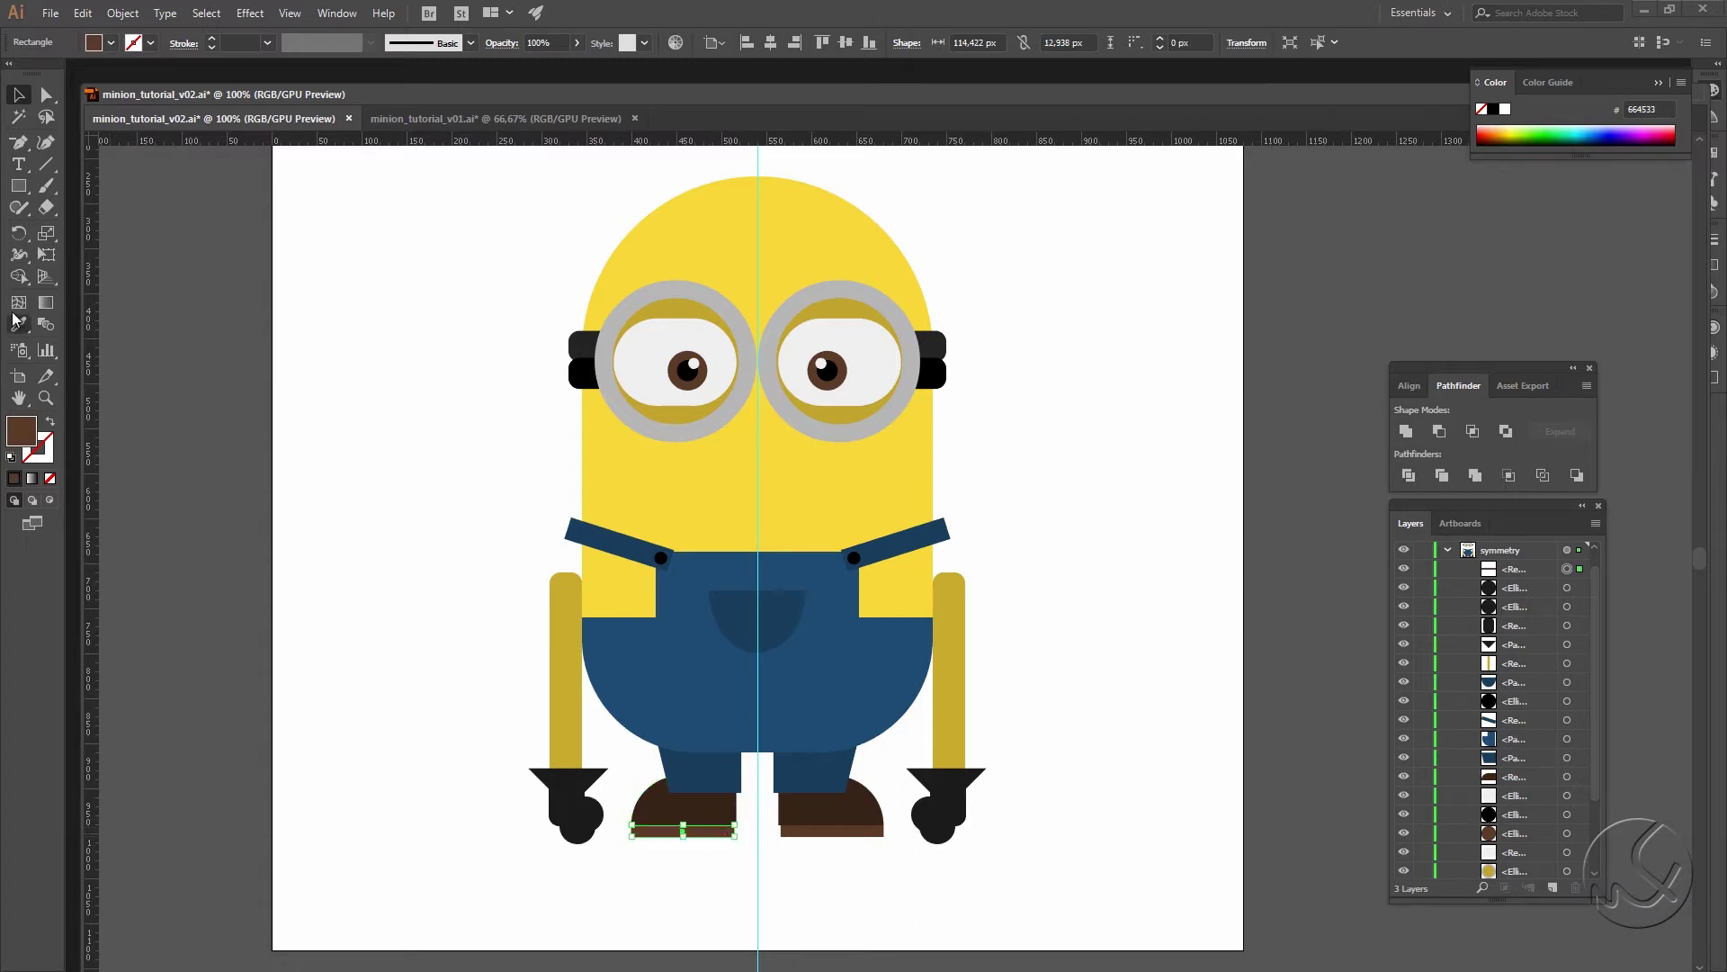
left_click(580, 371)
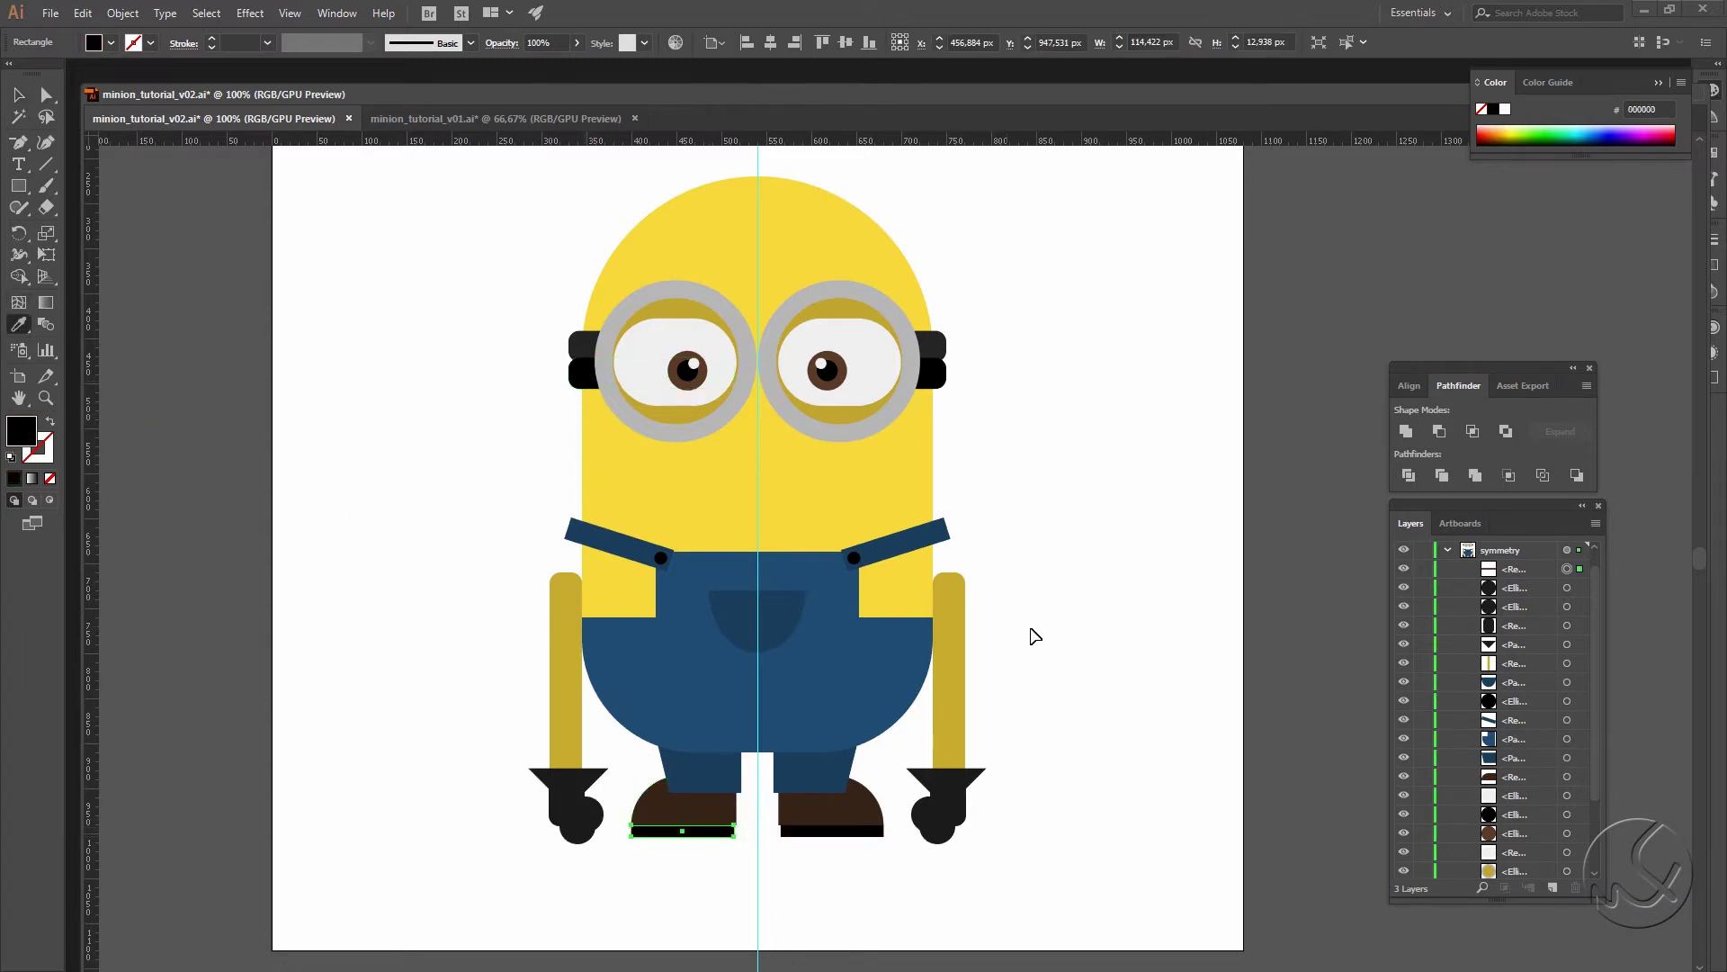
key("v")
left_click(1110, 606)
left_click(710, 832)
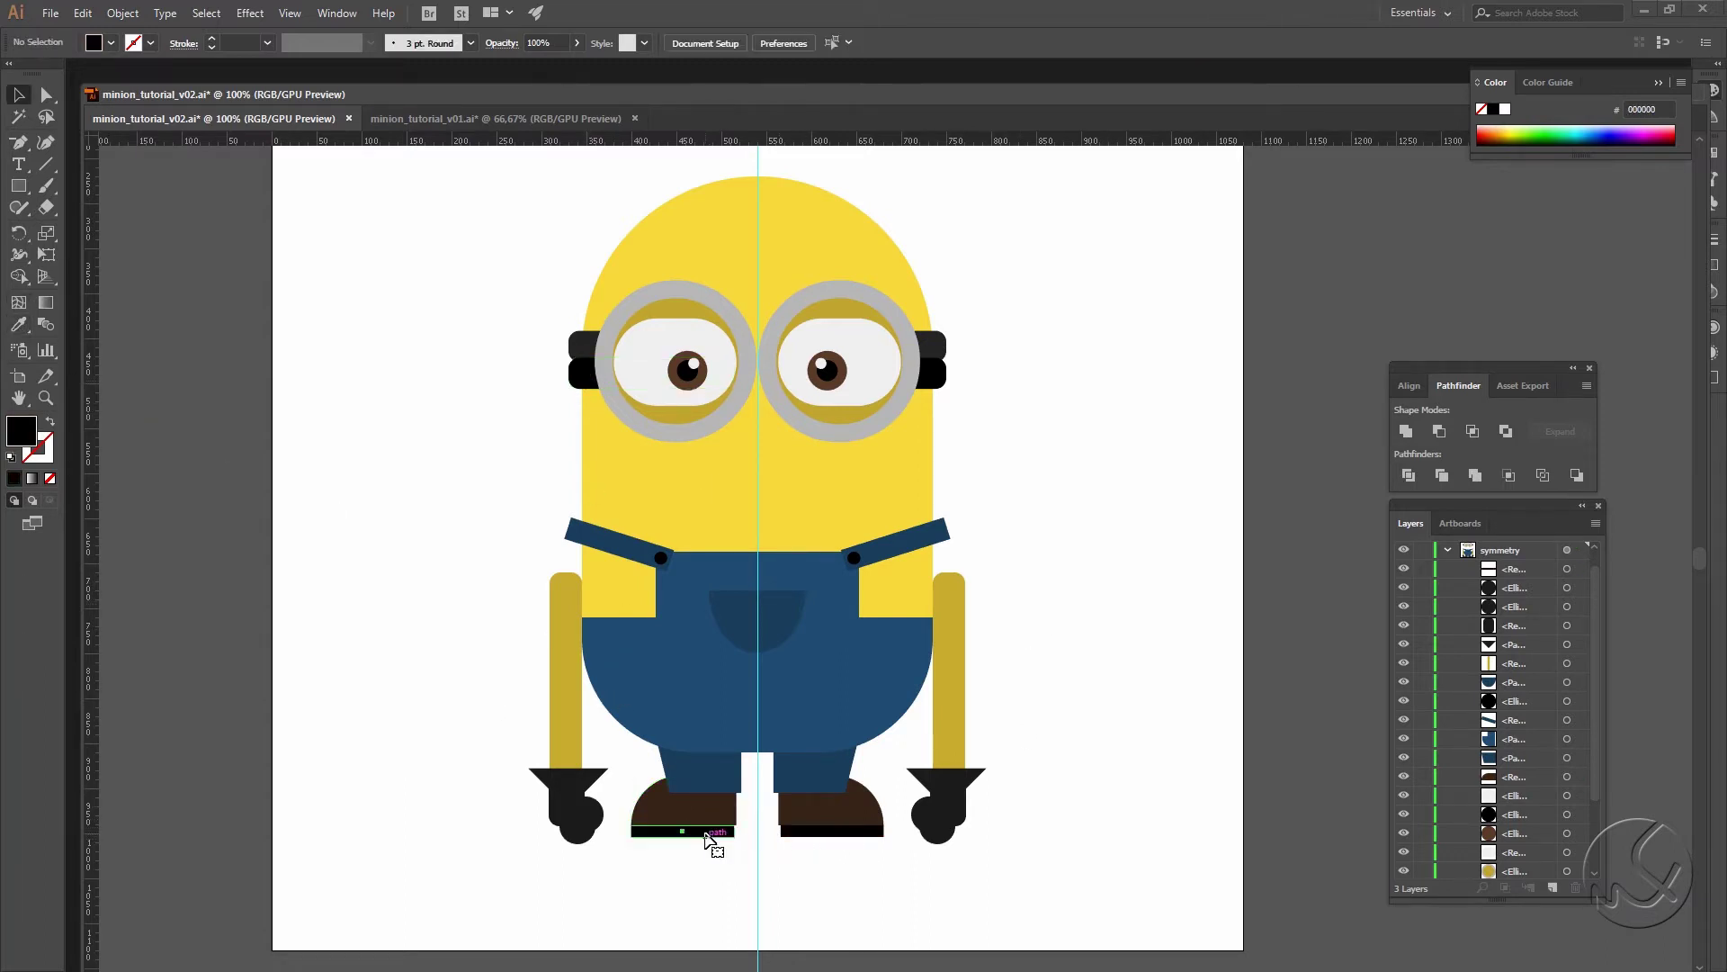
Step: Widen the left shoe and its sole so their edges line up, then zoom back out
key("ctrl+plus")
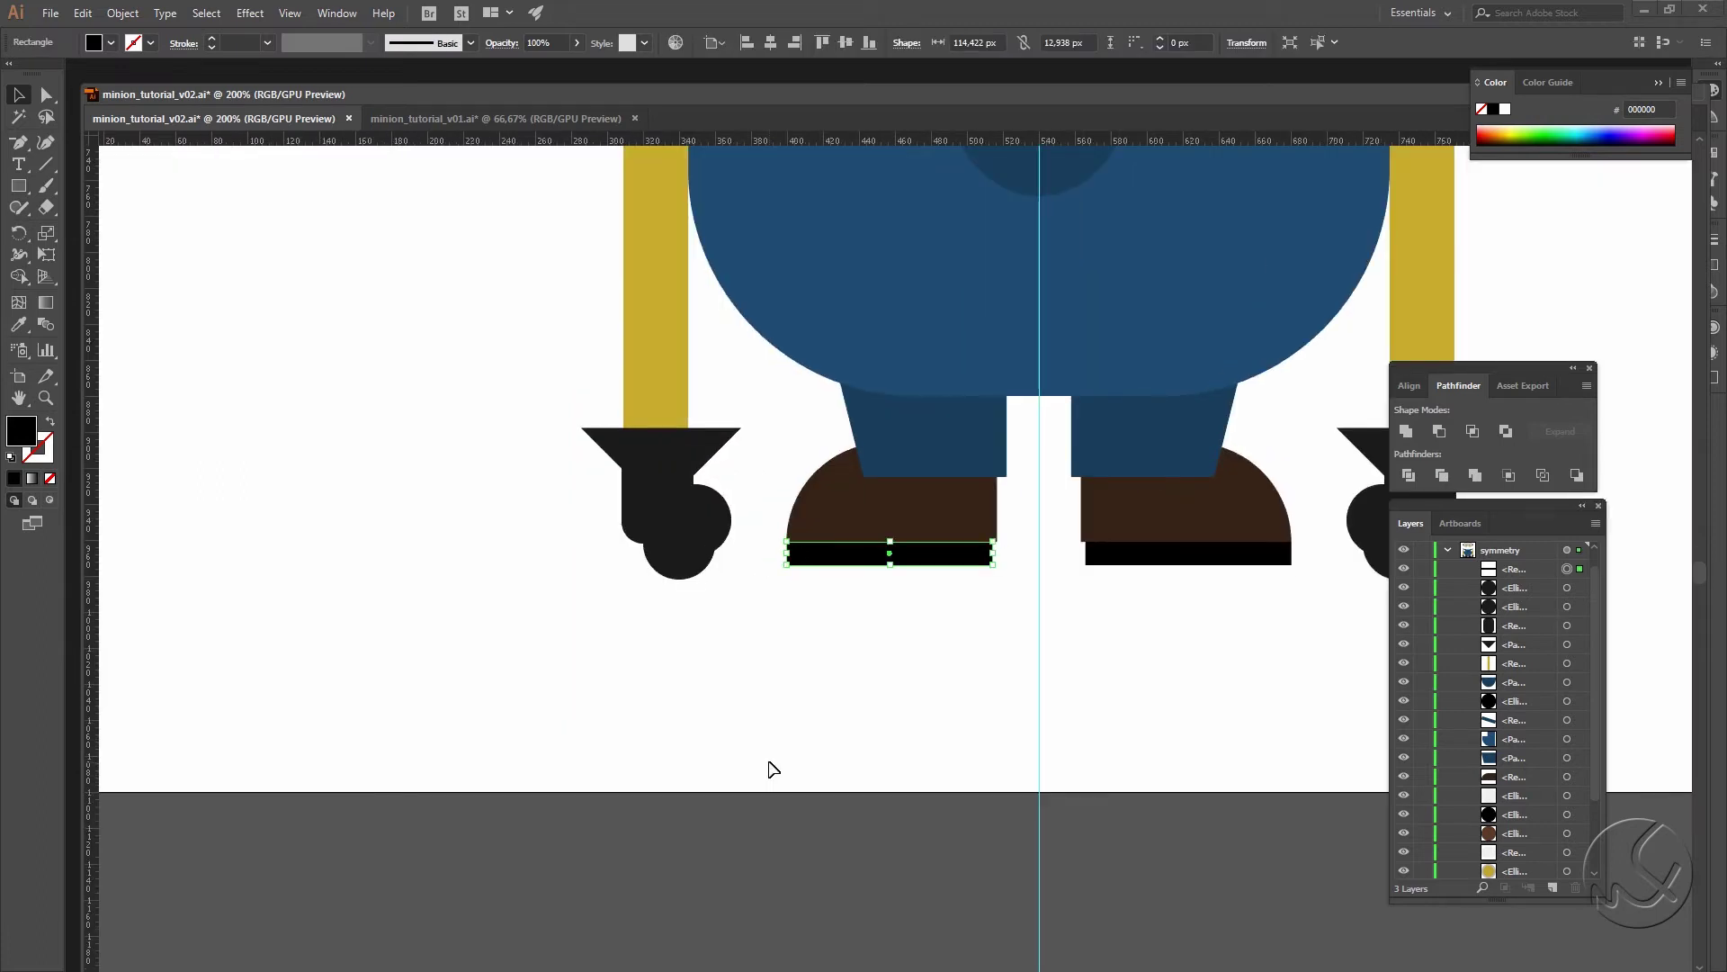
left_click_drag(995, 556, 997, 556)
left_click(976, 644)
left_click_drag(975, 644, 832, 633)
left_click(832, 632)
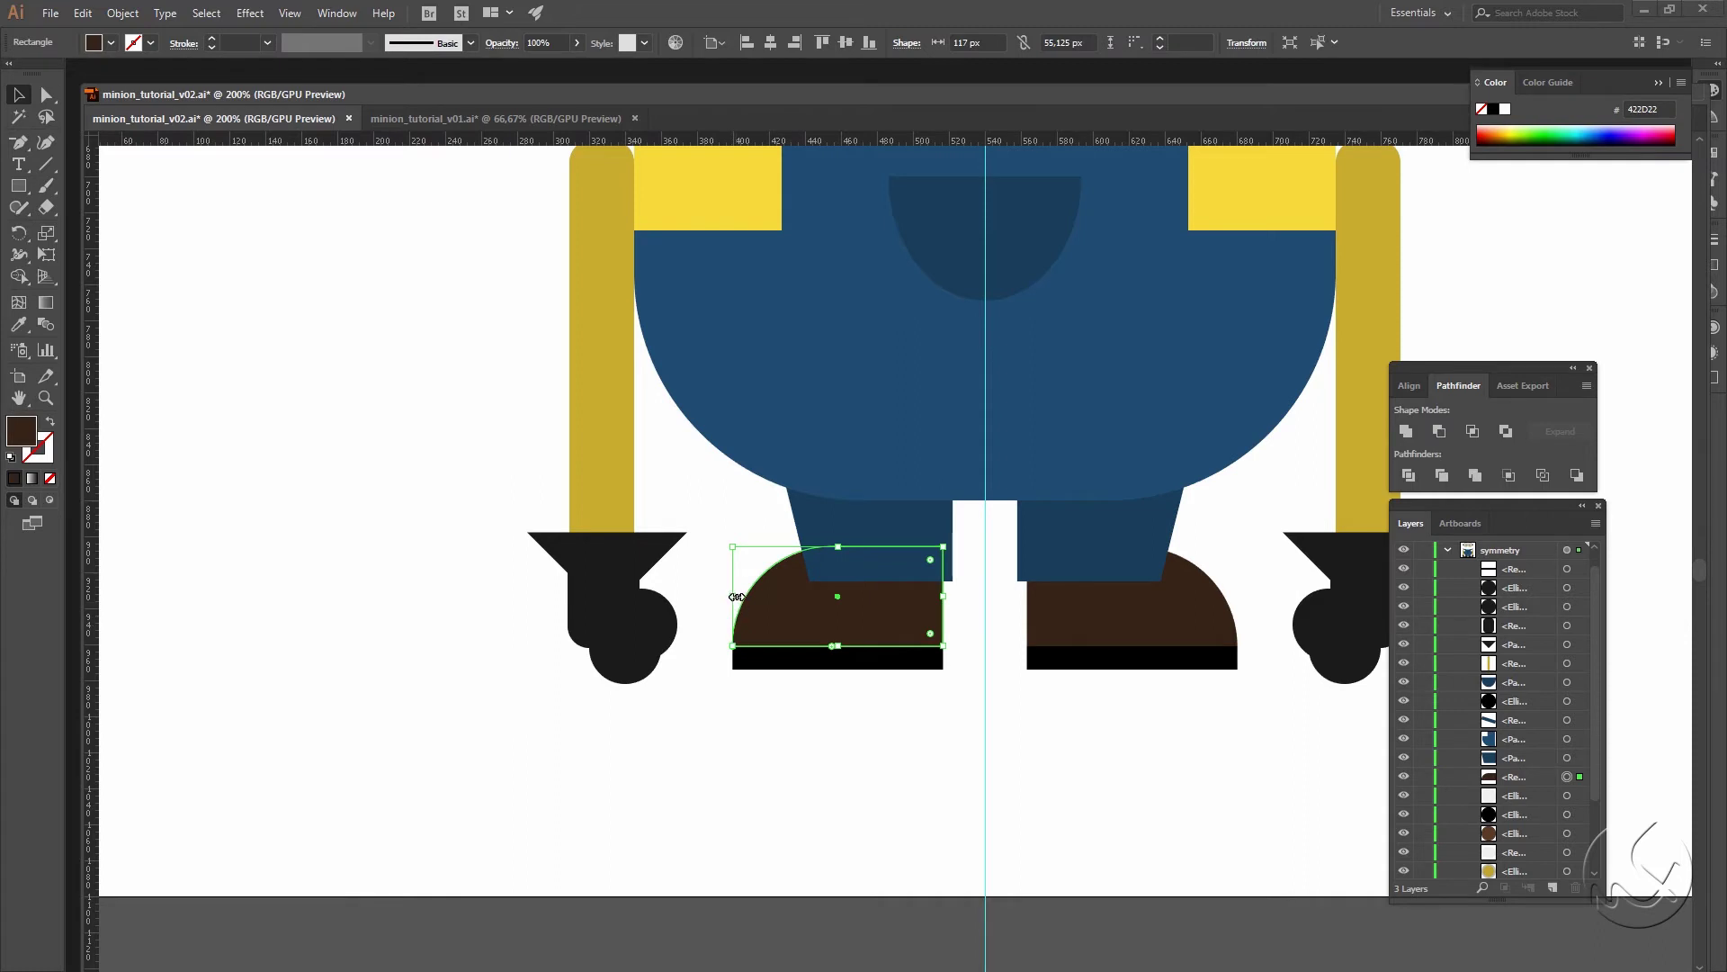
left_click_drag(733, 597, 717, 597)
left_click(764, 664)
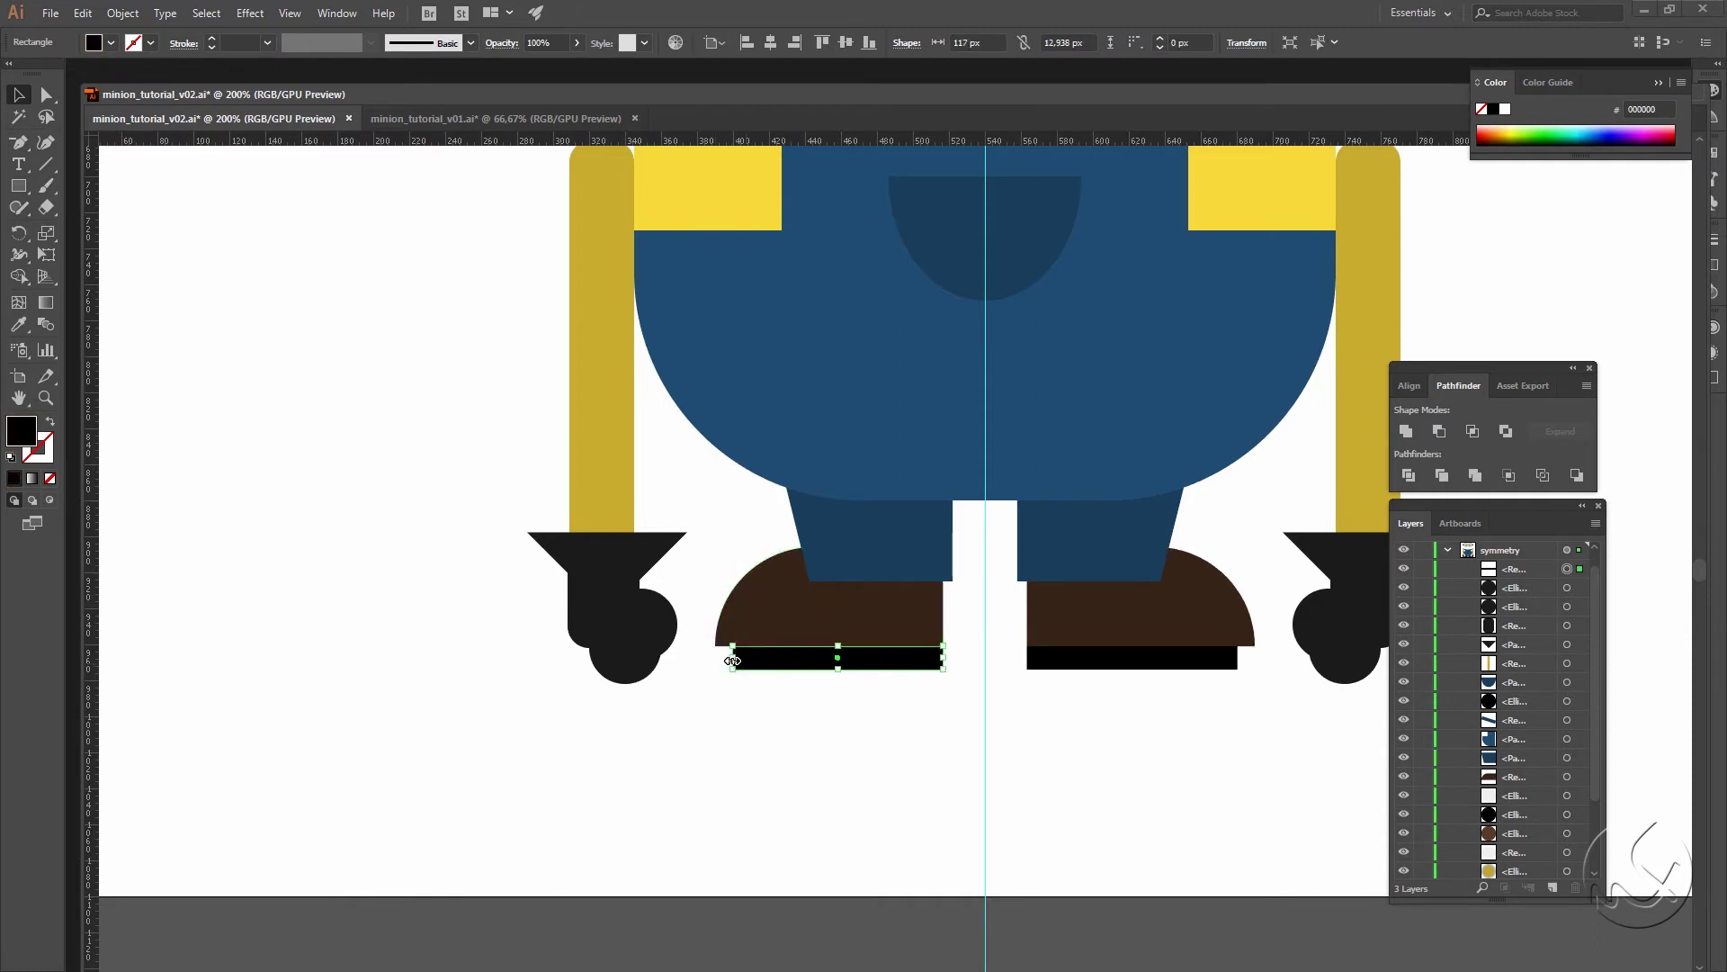
left_click_drag(734, 658, 716, 657)
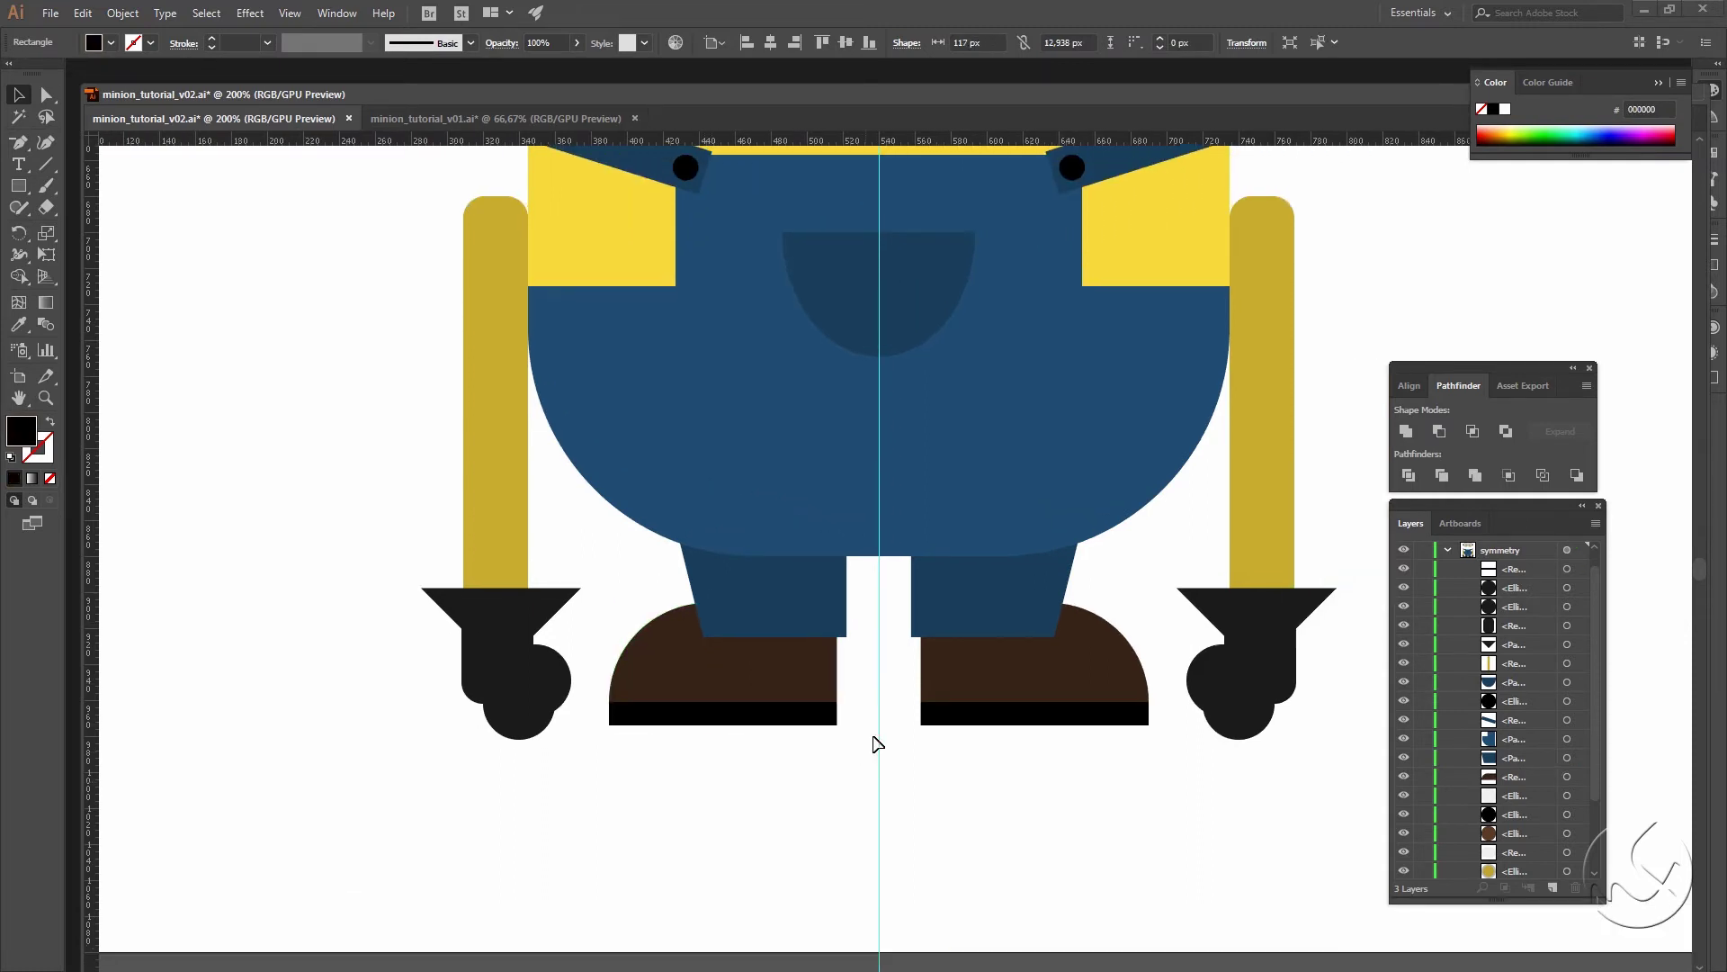
key("ctrl+minus")
left_click(879, 740)
key("ctrl+minus")
key("ctrl+minus")
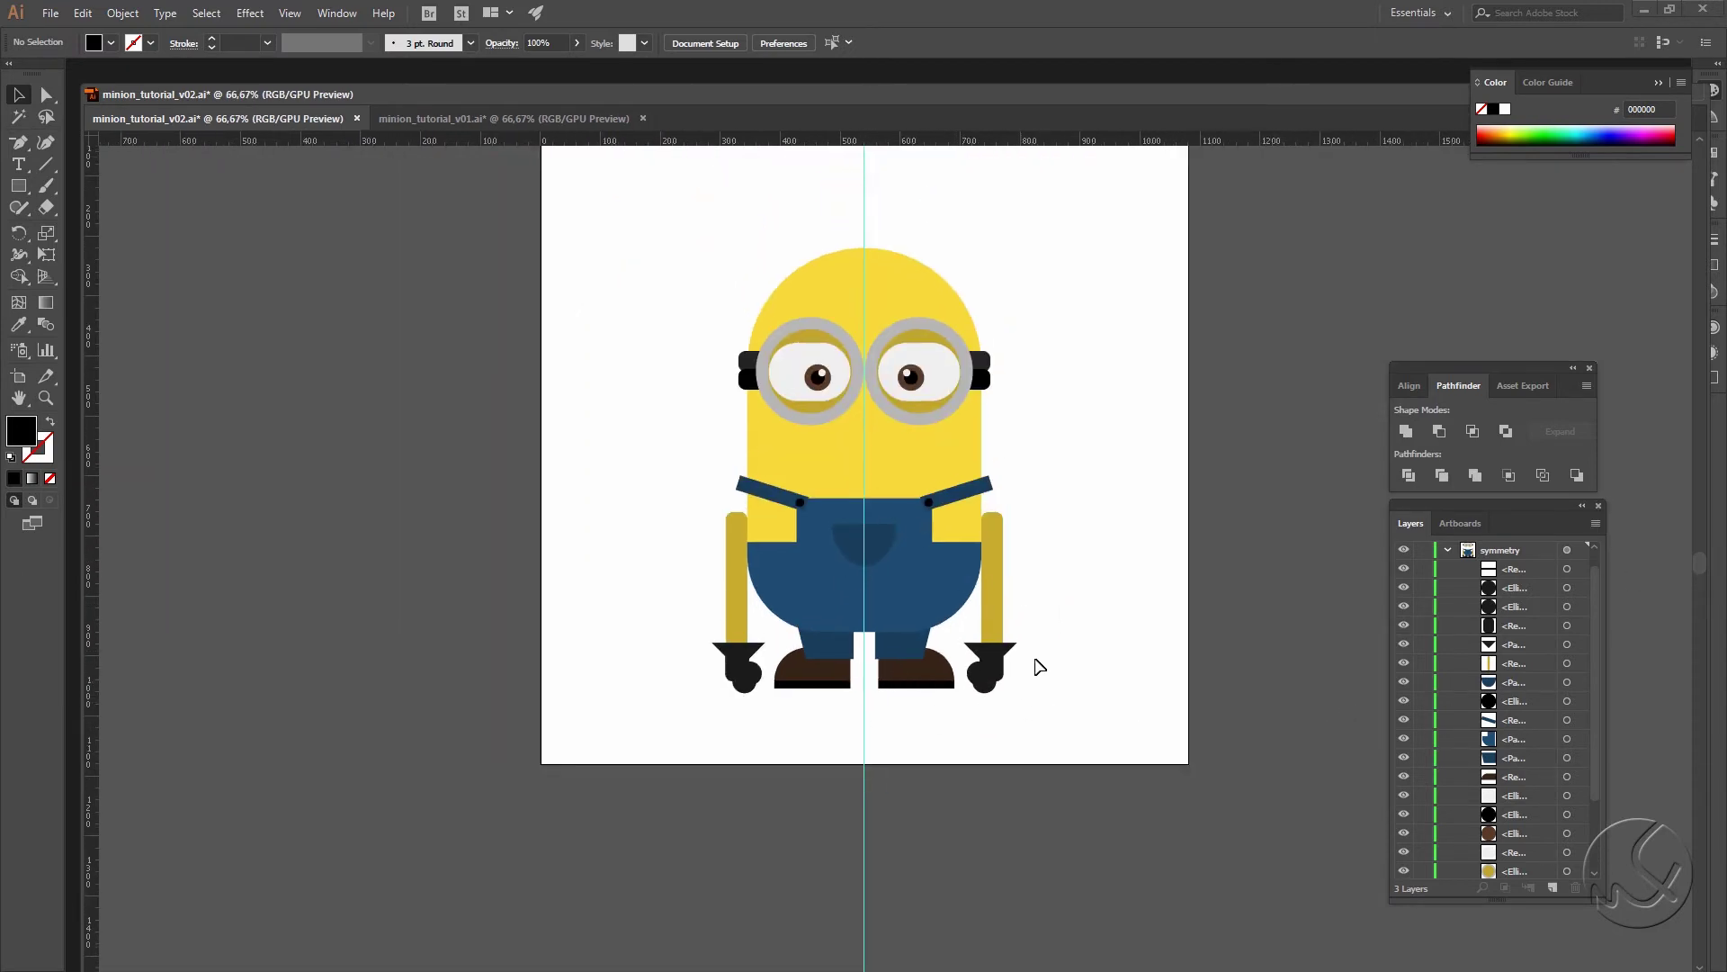
Step: Draw a tall black rounded rectangle (about 154 × 167 px, 31 px corners) left of the head
scroll(1090, 549, "up", 1)
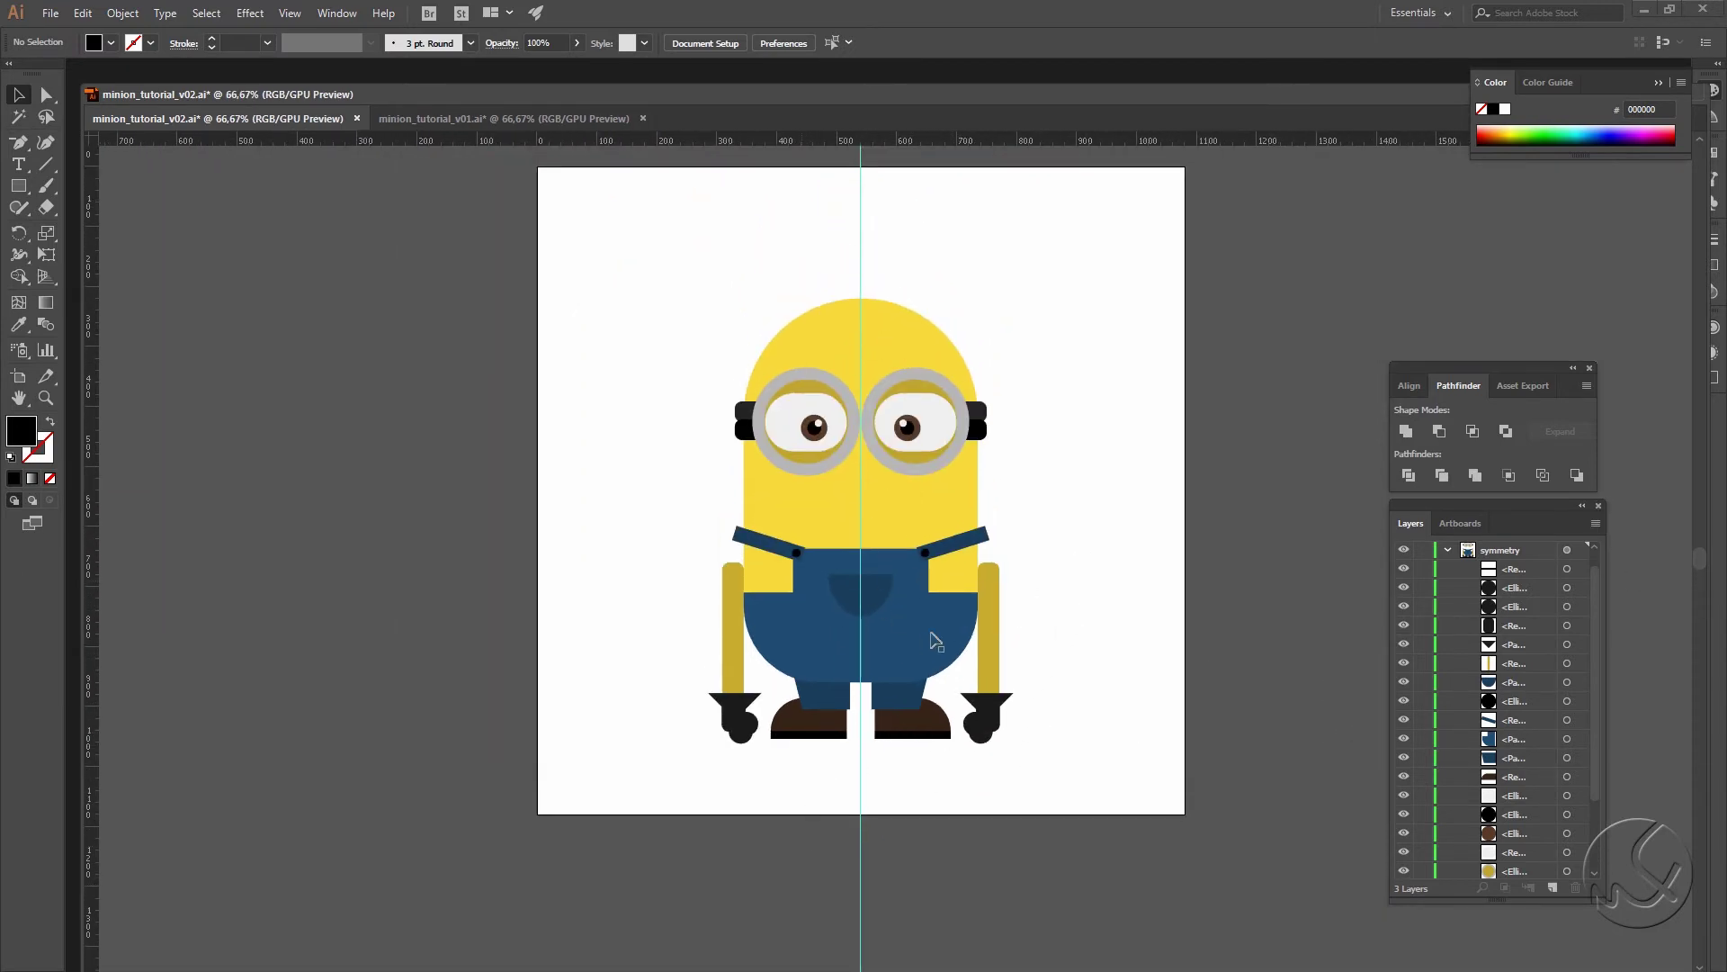
key("ctrl+plus")
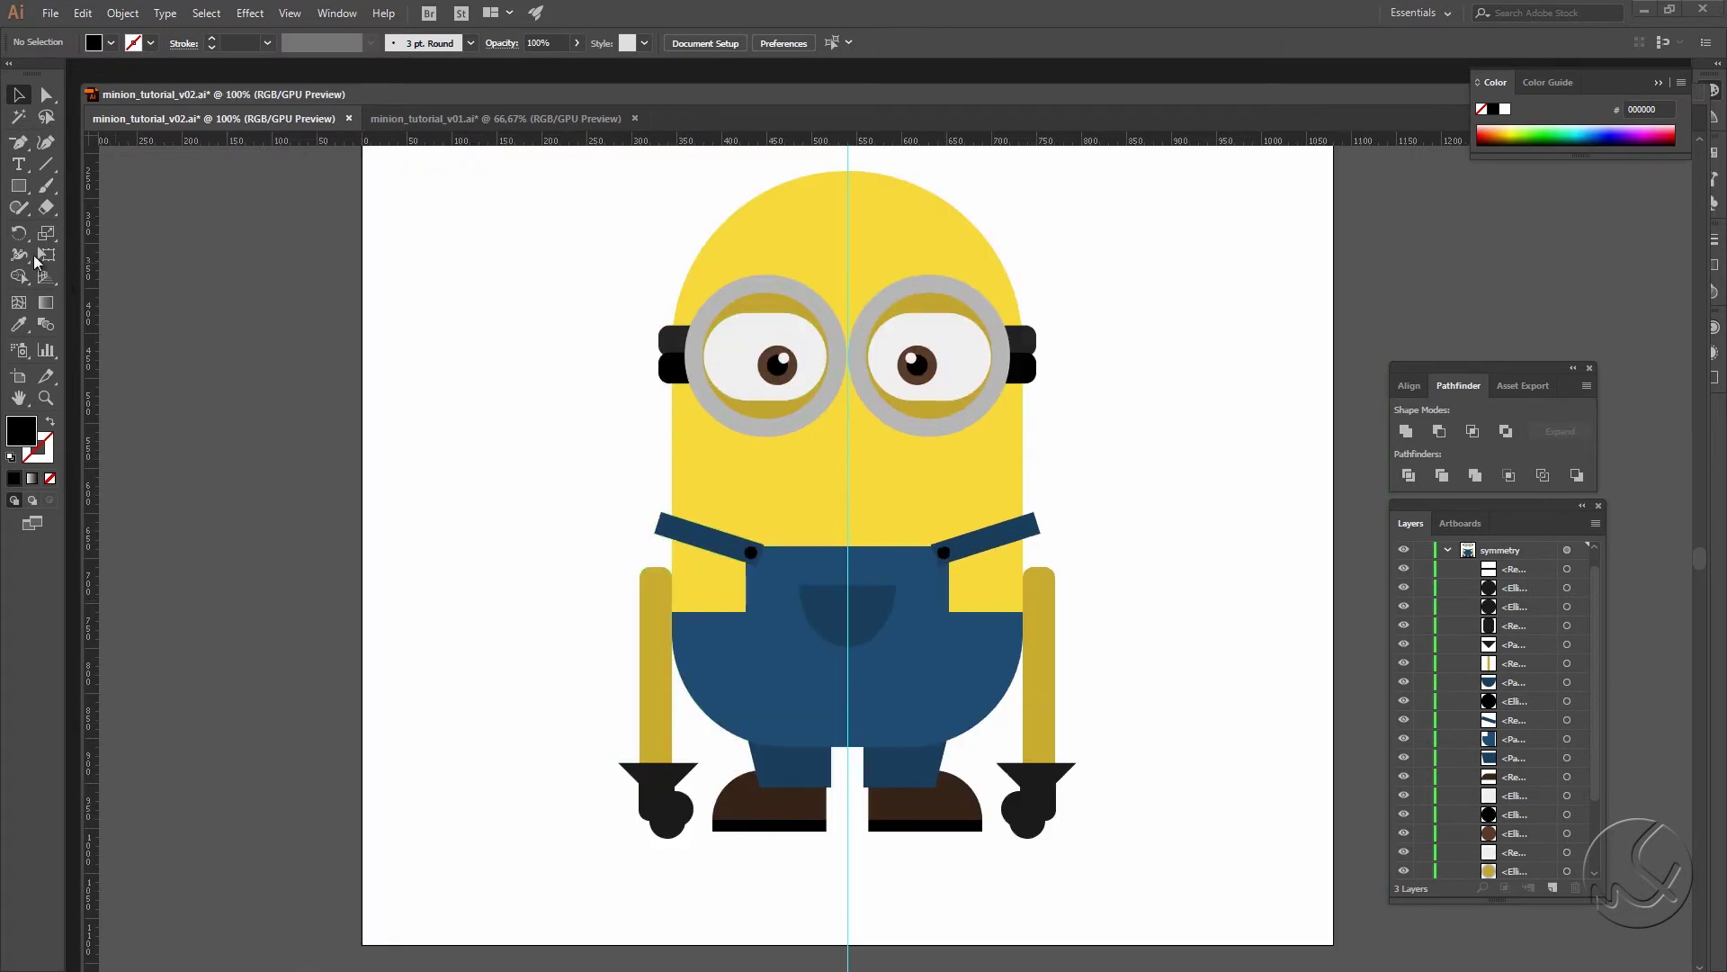
left_click_drag(18, 186, 126, 236)
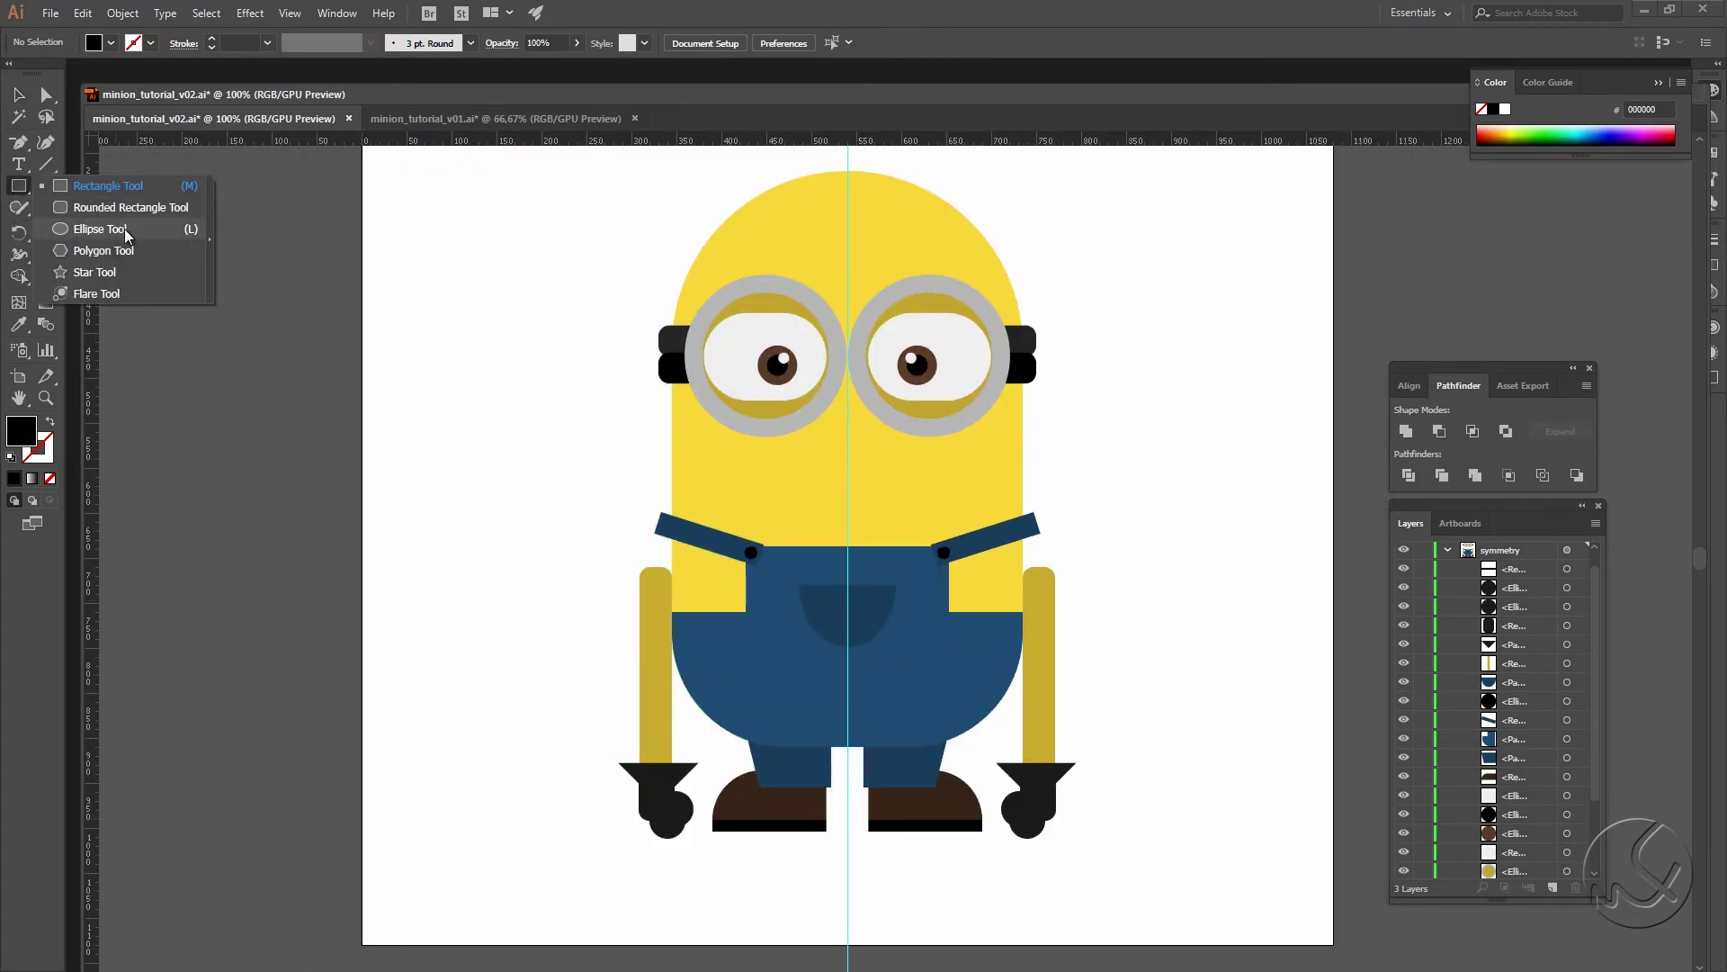
left_click_drag(125, 235, 117, 206)
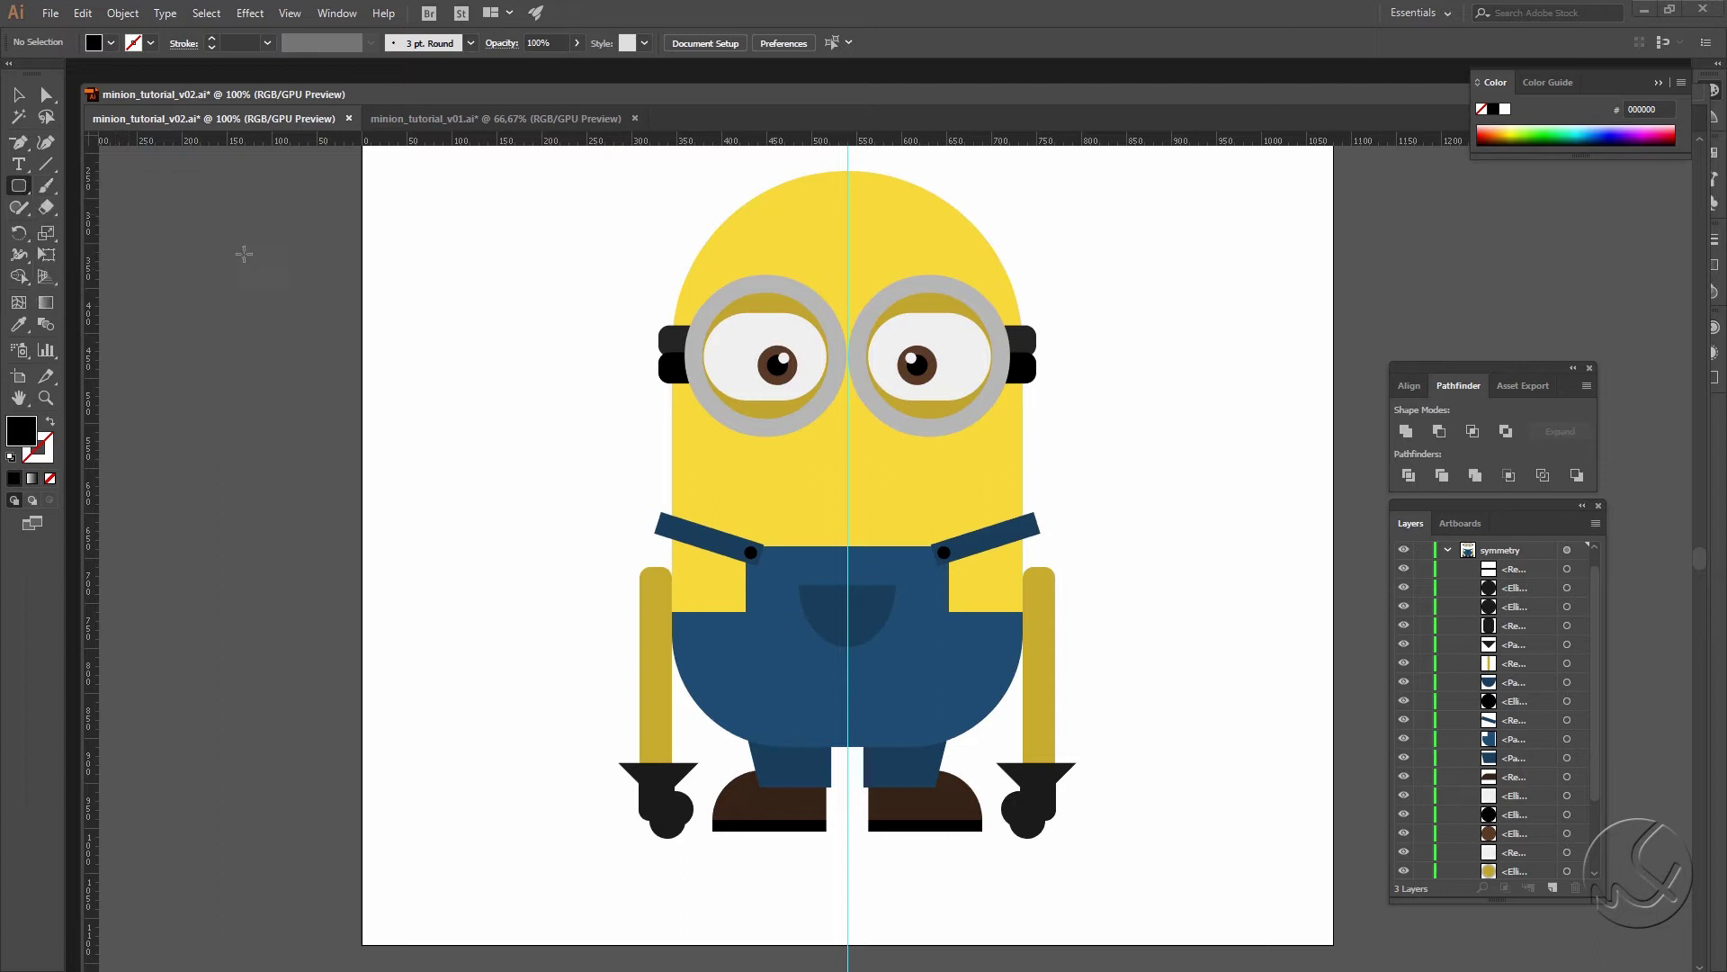
mouse_move(18, 142)
left_mouse_down()
mouse_move(76, 144)
mouse_move(123, 216)
left_mouse_up()
left_click_drag(468, 336, 581, 529)
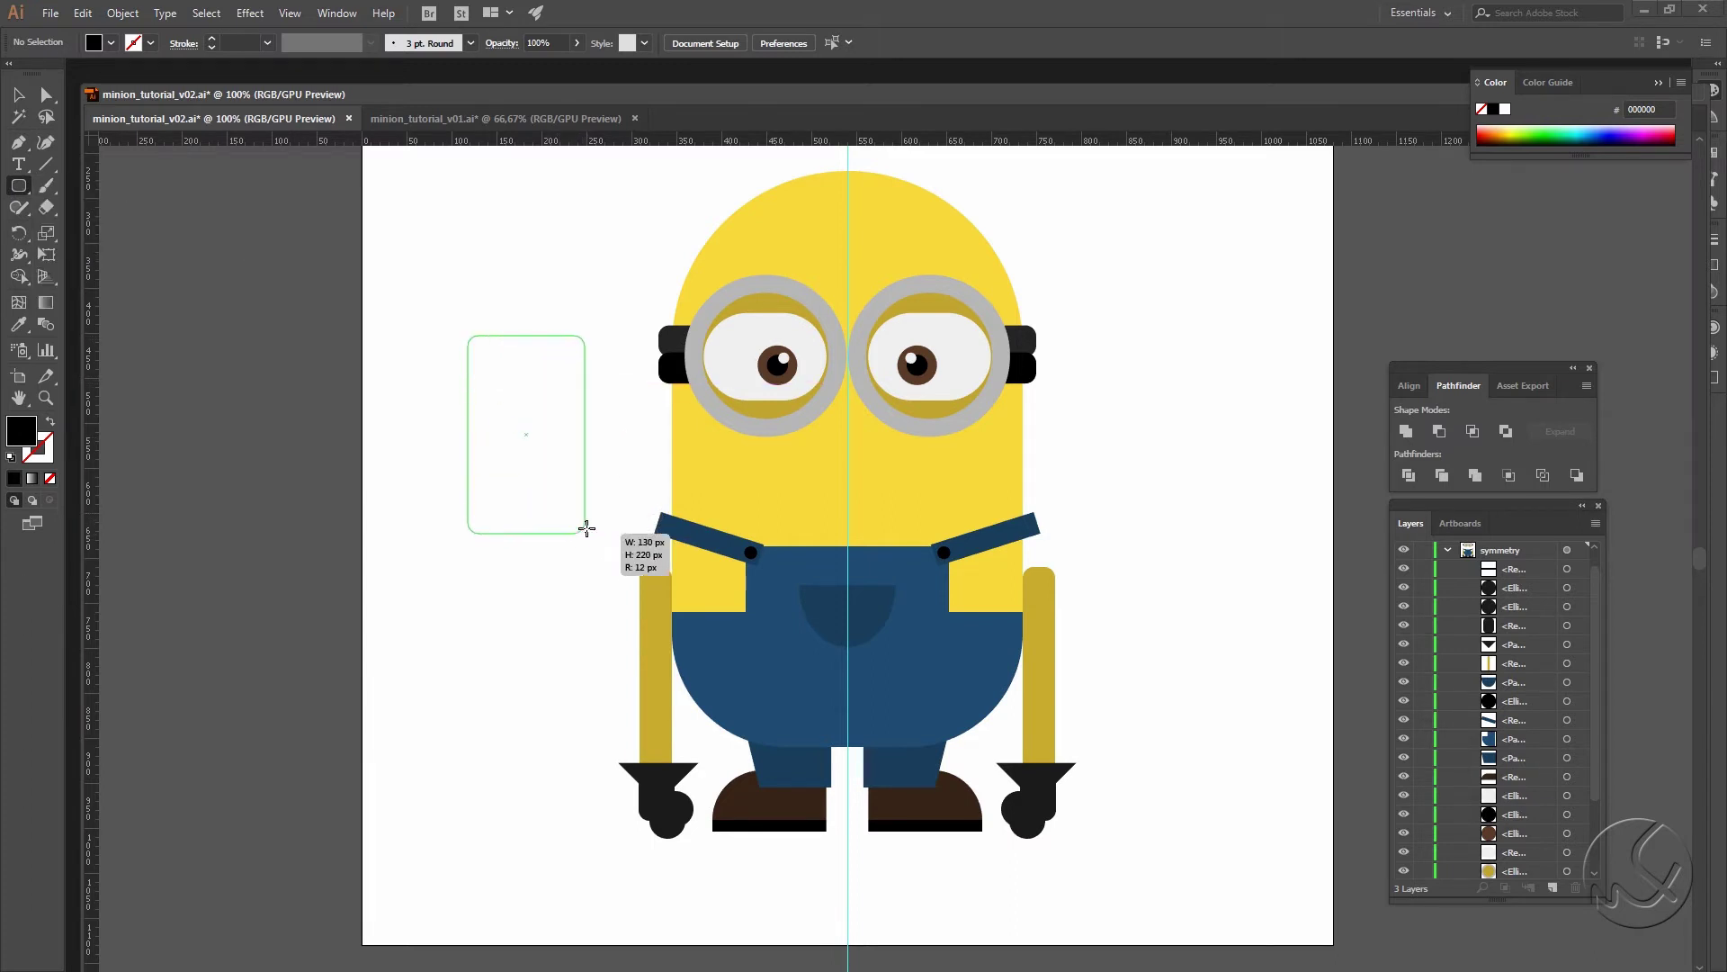
mouse_move(581, 529)
left_mouse_down()
mouse_move(577, 486)
mouse_move(439, 412)
left_mouse_up()
key("v")
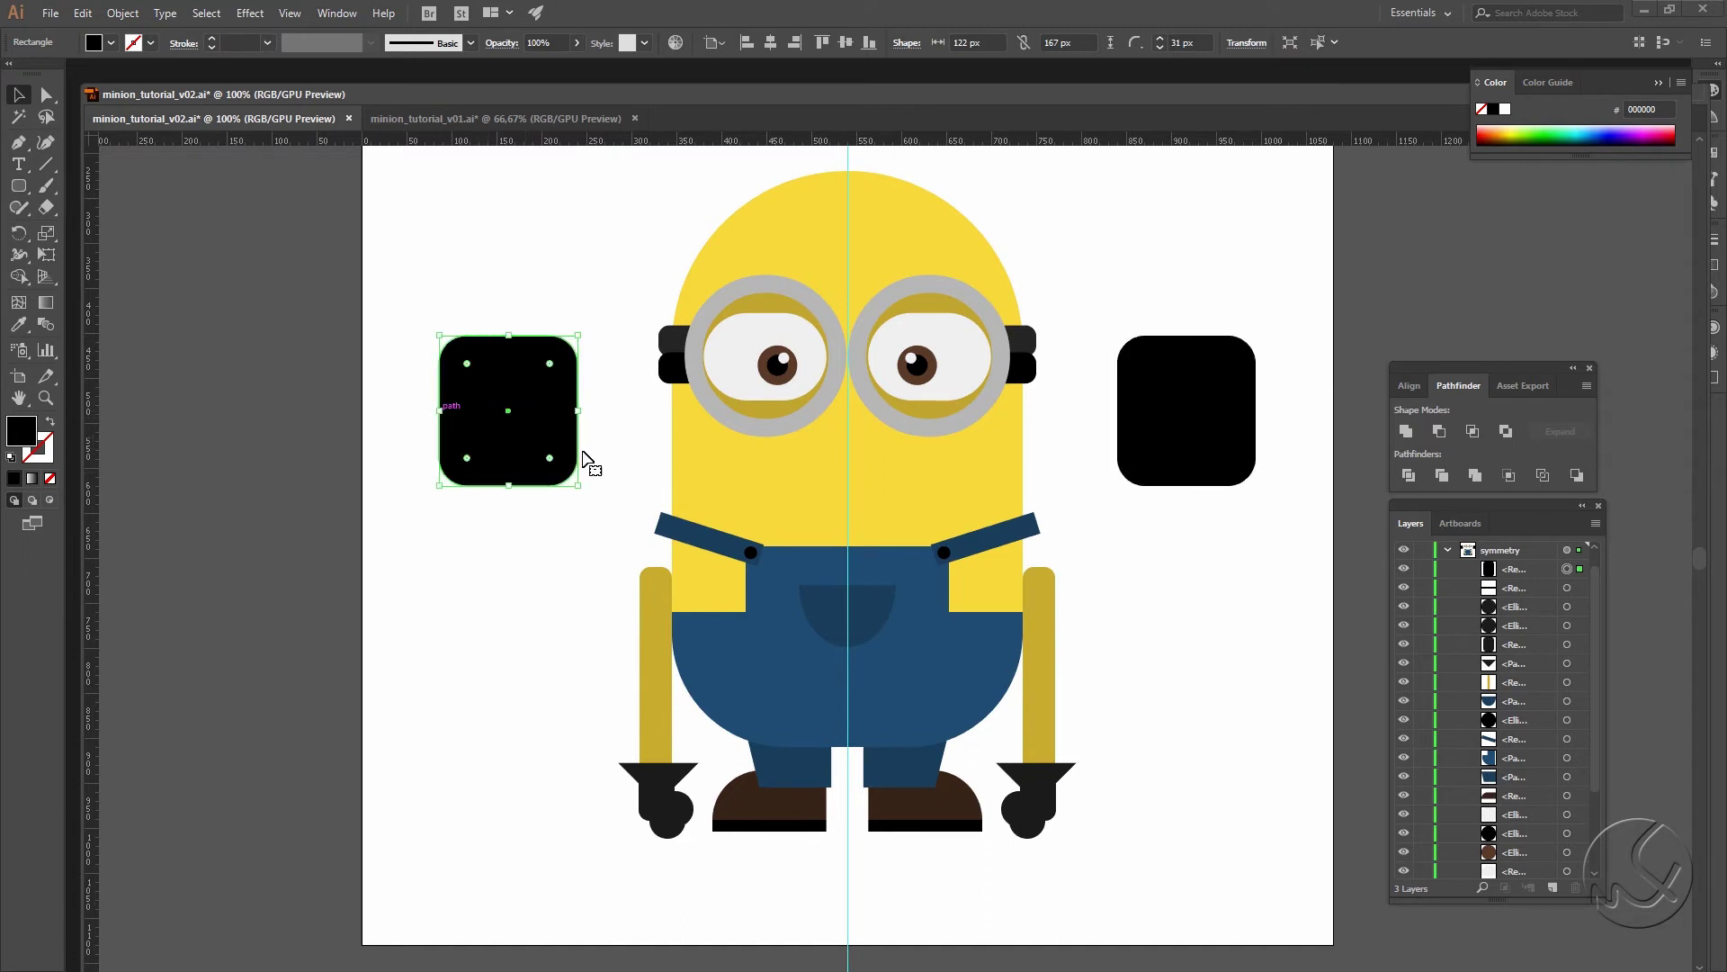
left_click(441, 264)
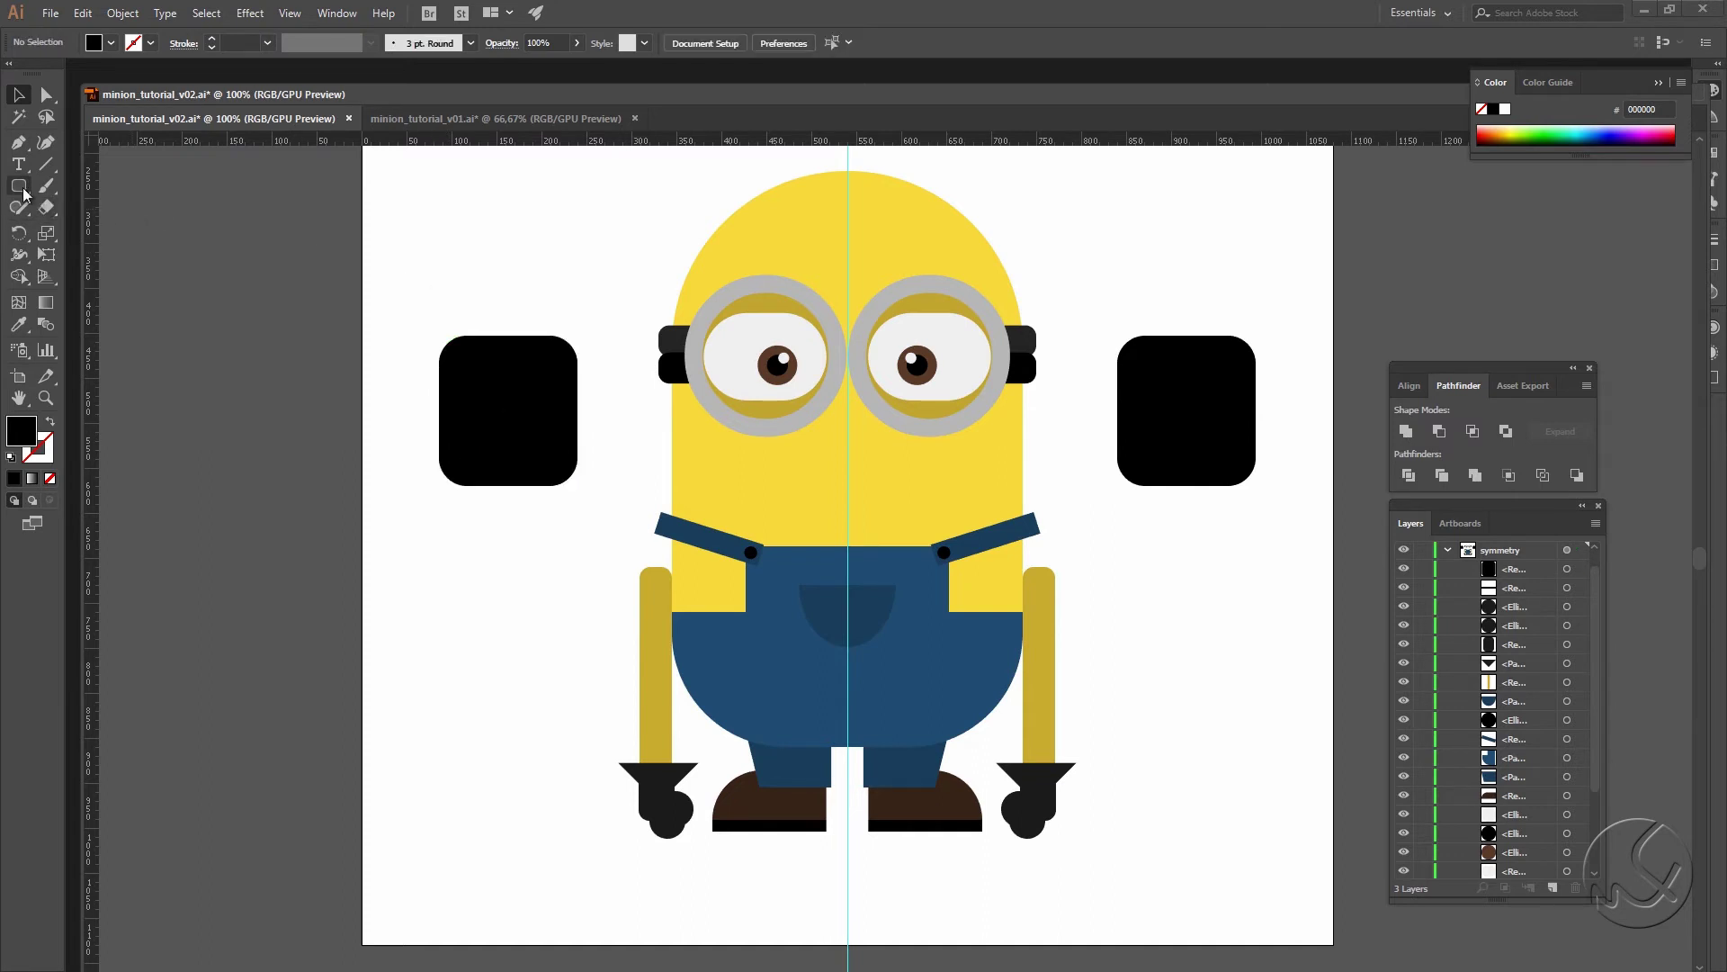
Step: Draw a wide ellipse over the rounded rectangle's top and nudge it into place
left_click_drag(25, 192, 99, 227)
mouse_move(449, 233)
left_mouse_down()
mouse_move(610, 394)
mouse_move(546, 417)
mouse_move(652, 399)
mouse_move(630, 469)
left_mouse_up()
key("v")
key("Down")
key("Down")
key("Down")
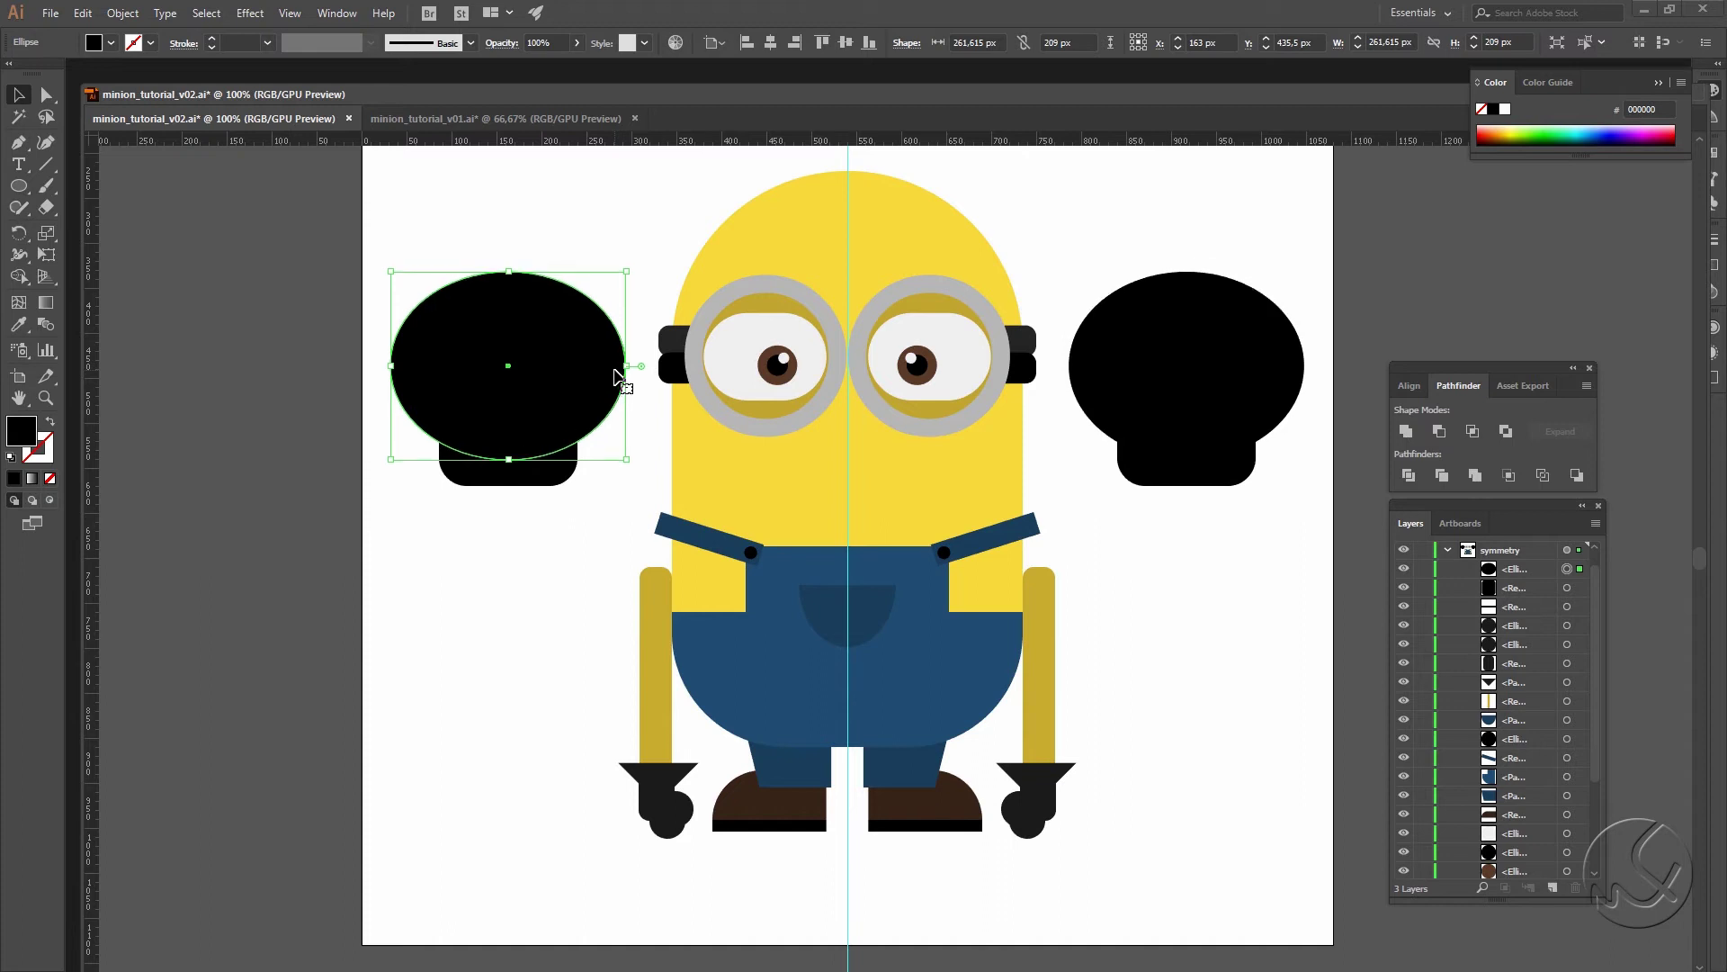
key("Down")
key("Down")
key("Down")
key("Down")
key("Down")
key("Down")
key("Down")
key("Down")
key("Down")
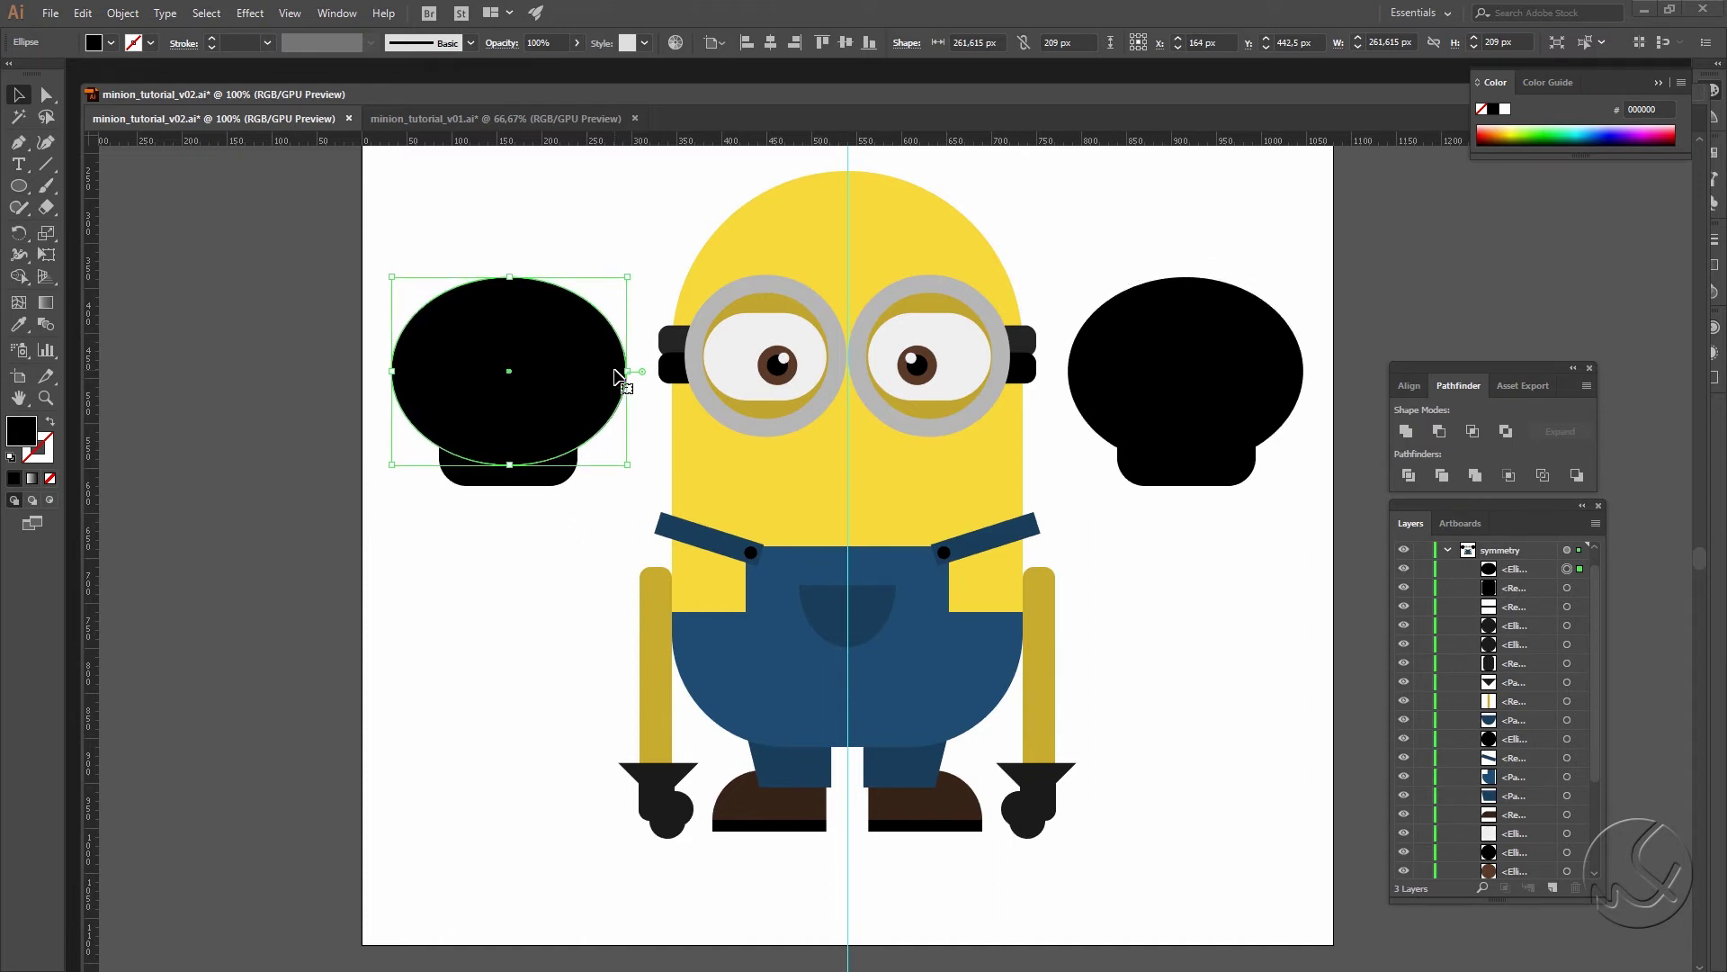
key("Up")
key("Up")
key("Up")
key("Up")
key("Up")
key("Up")
Step: Subtract the ellipse from the rounded rectangle with Minus Front to form a curved mouth
left_click(531, 540)
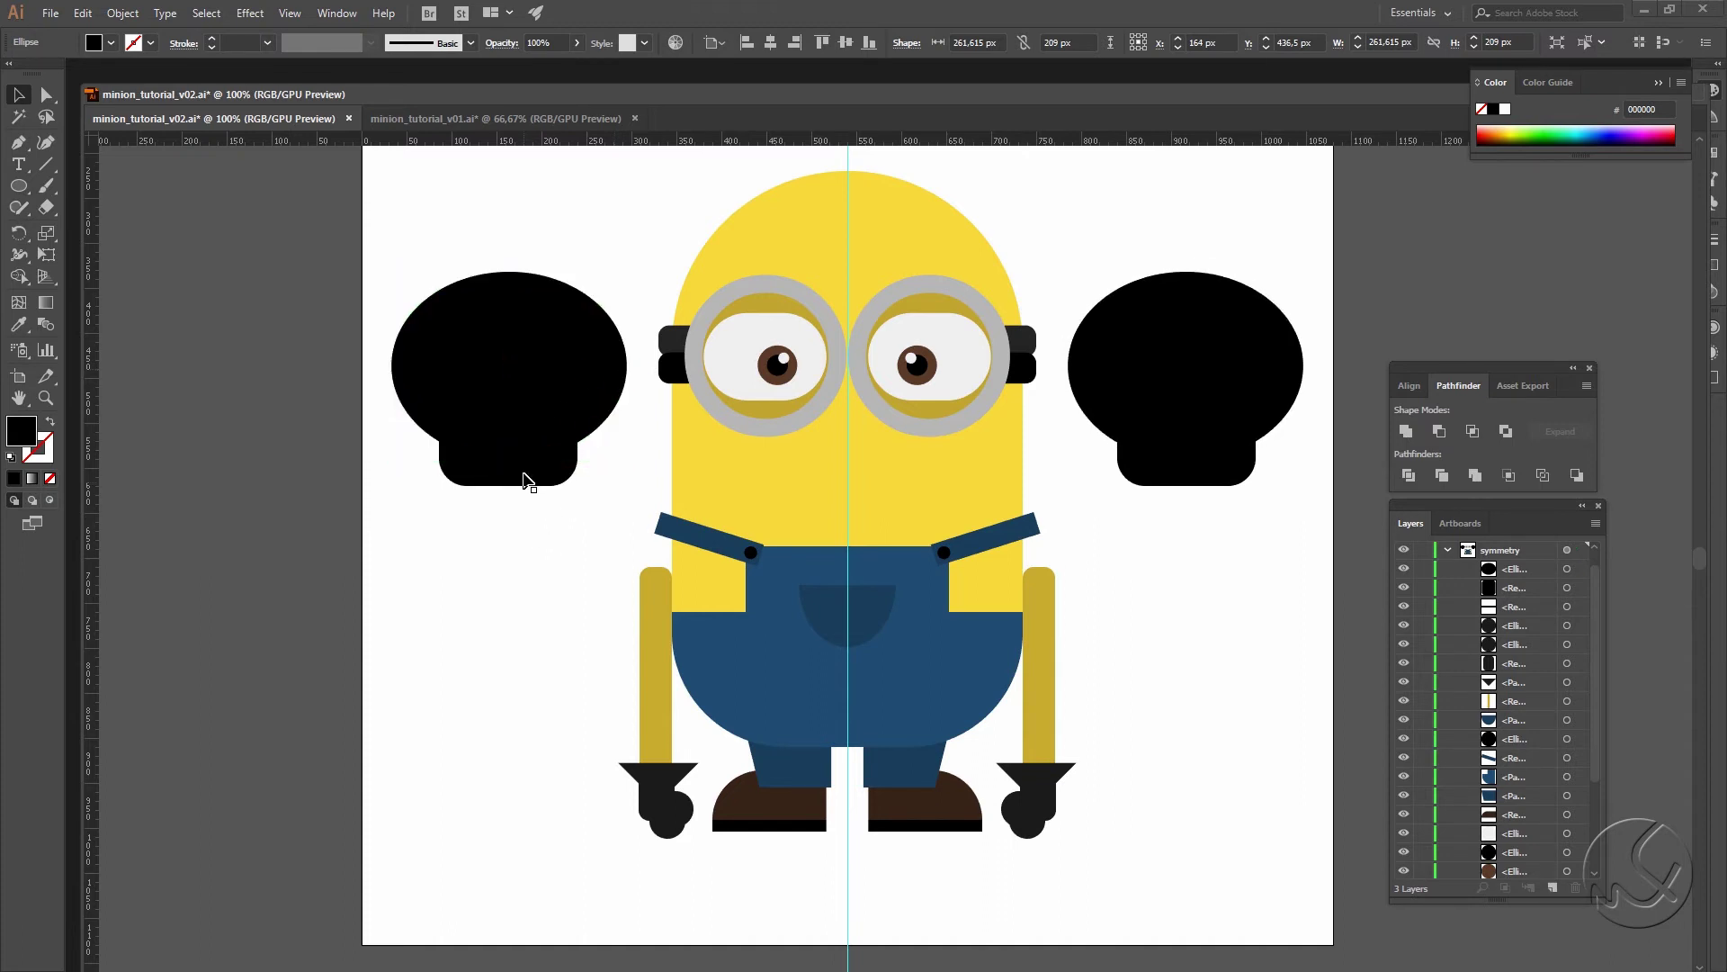
left_click(529, 478)
left_click(557, 423, "shift")
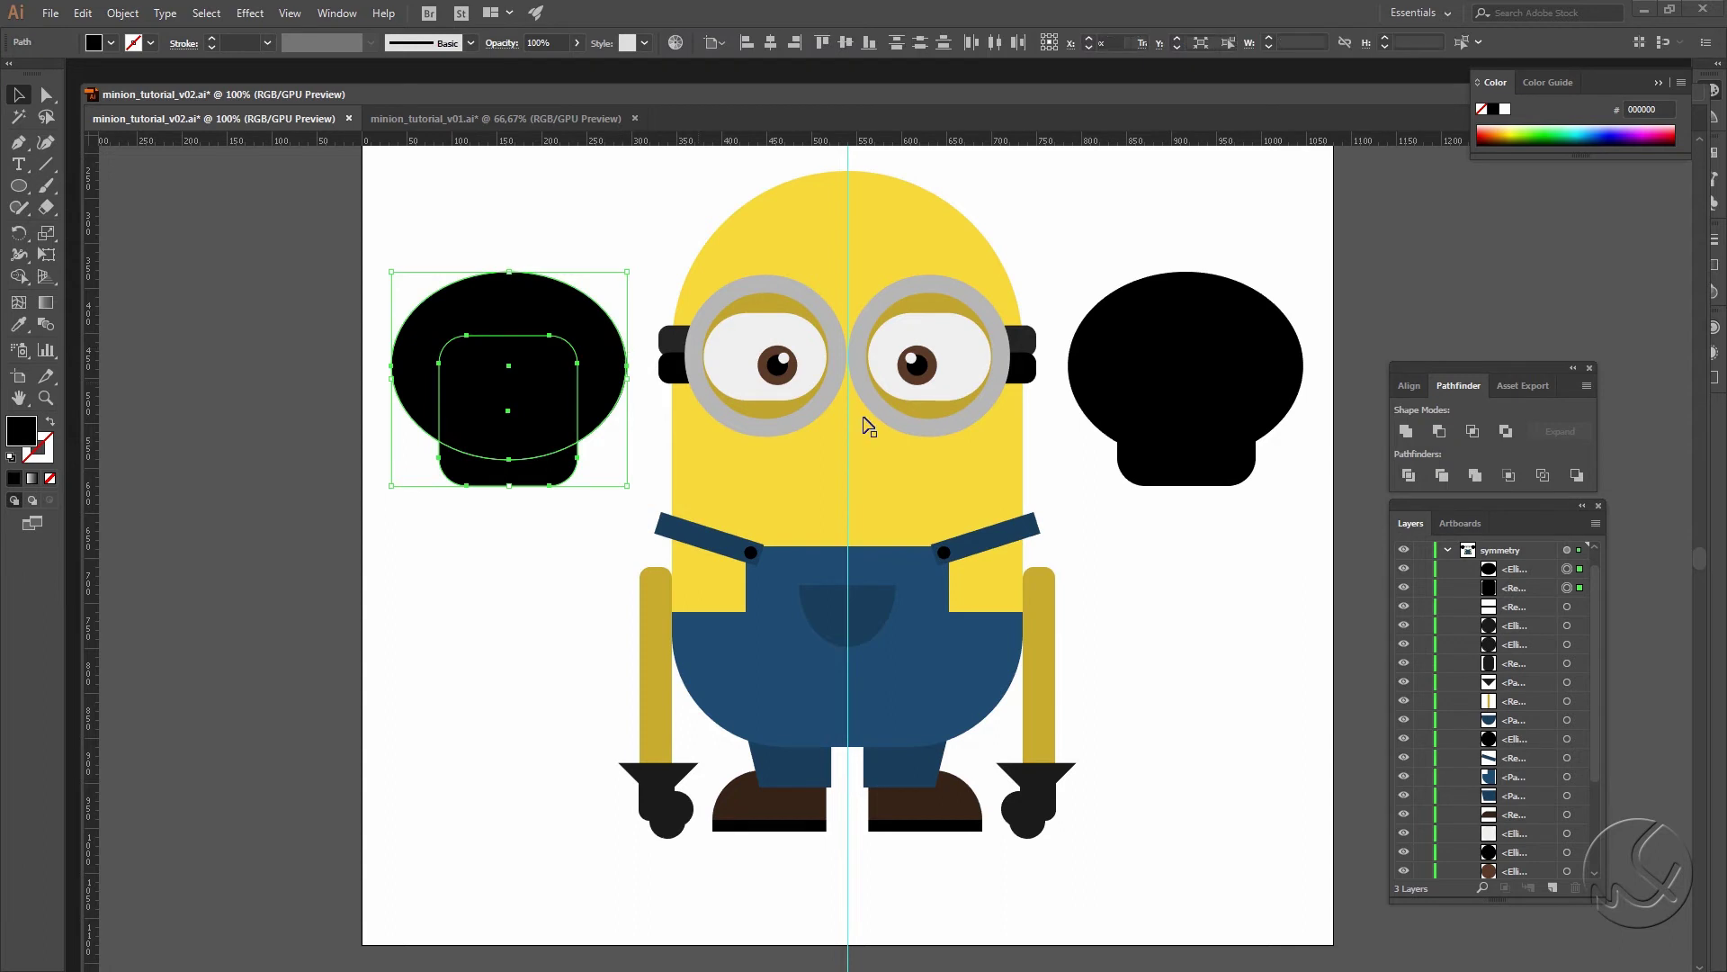
left_click(1438, 431)
Step: Move the mouth onto the minion's face, centred just below the goggles
left_click_drag(575, 470, 879, 490)
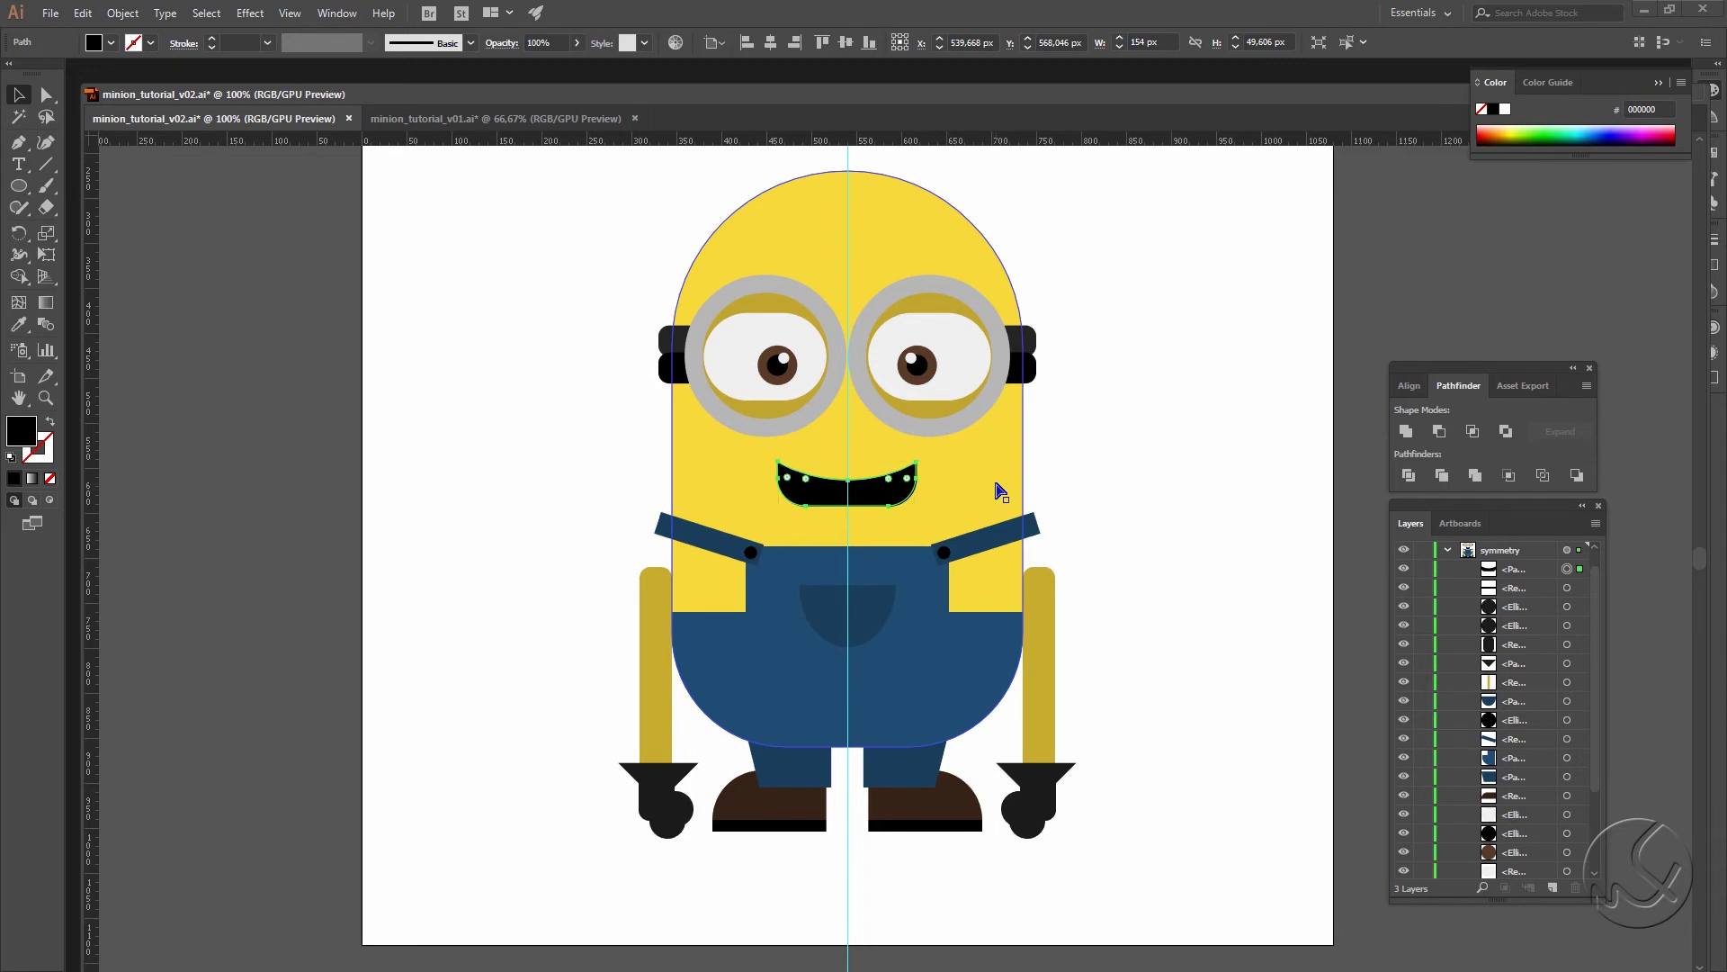
key("ctrl+plus")
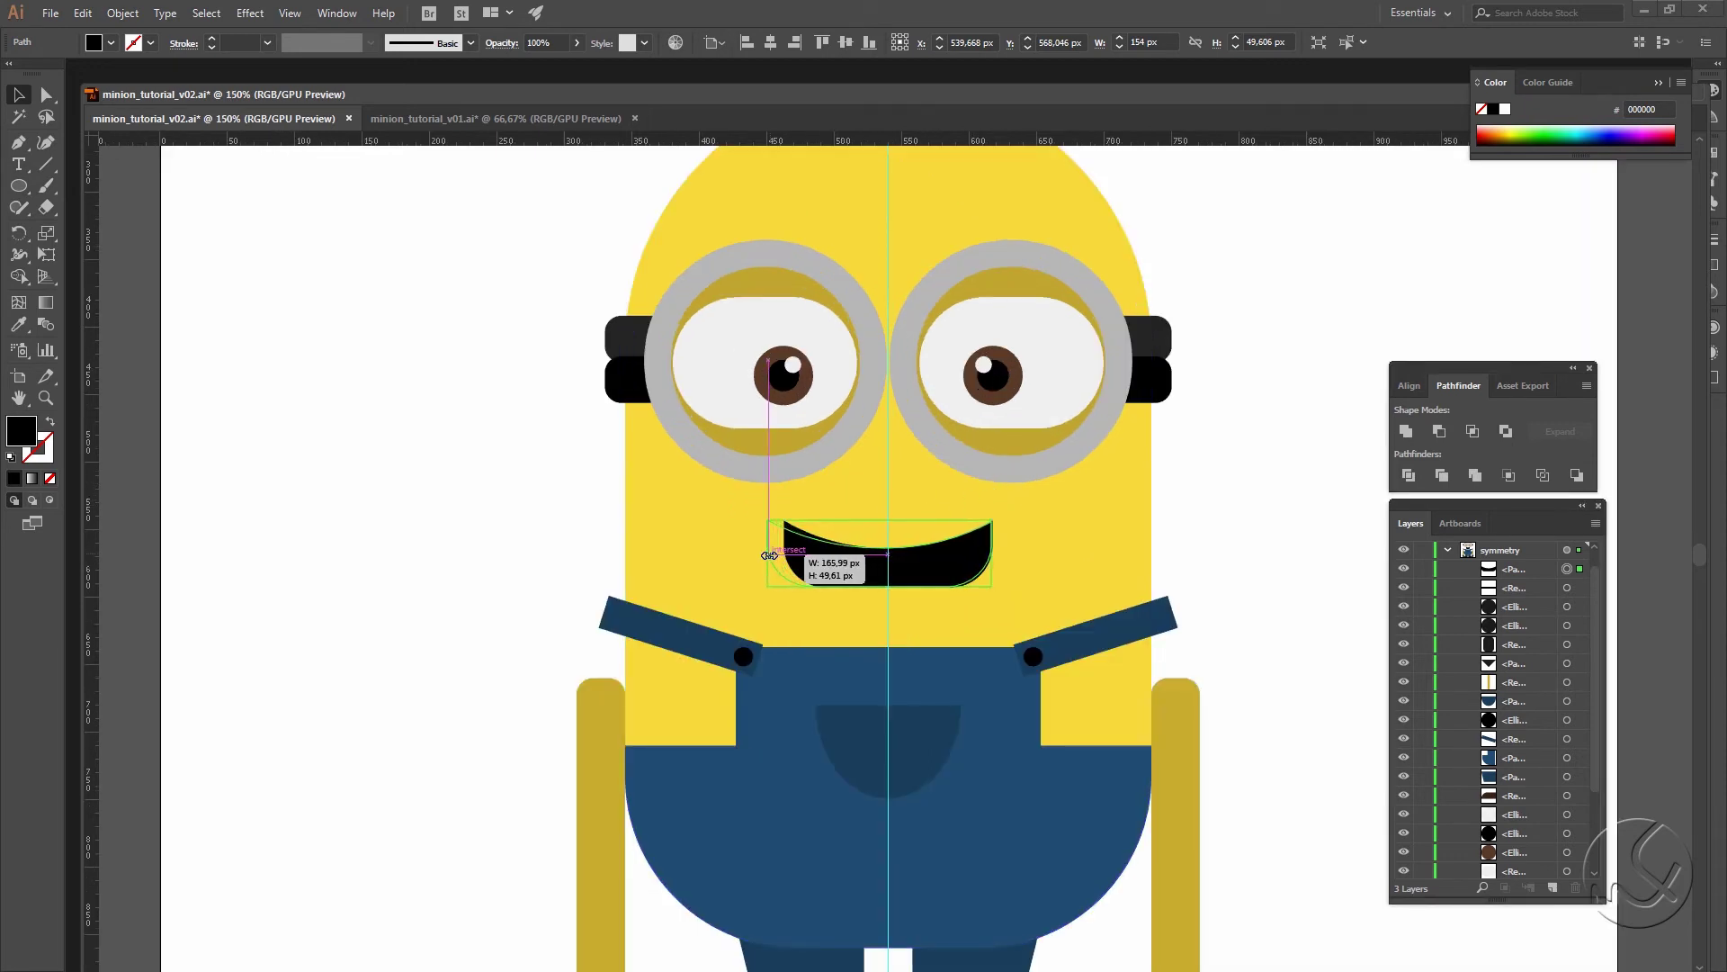
left_click_drag(785, 555, 766, 555)
key("ctrl+z")
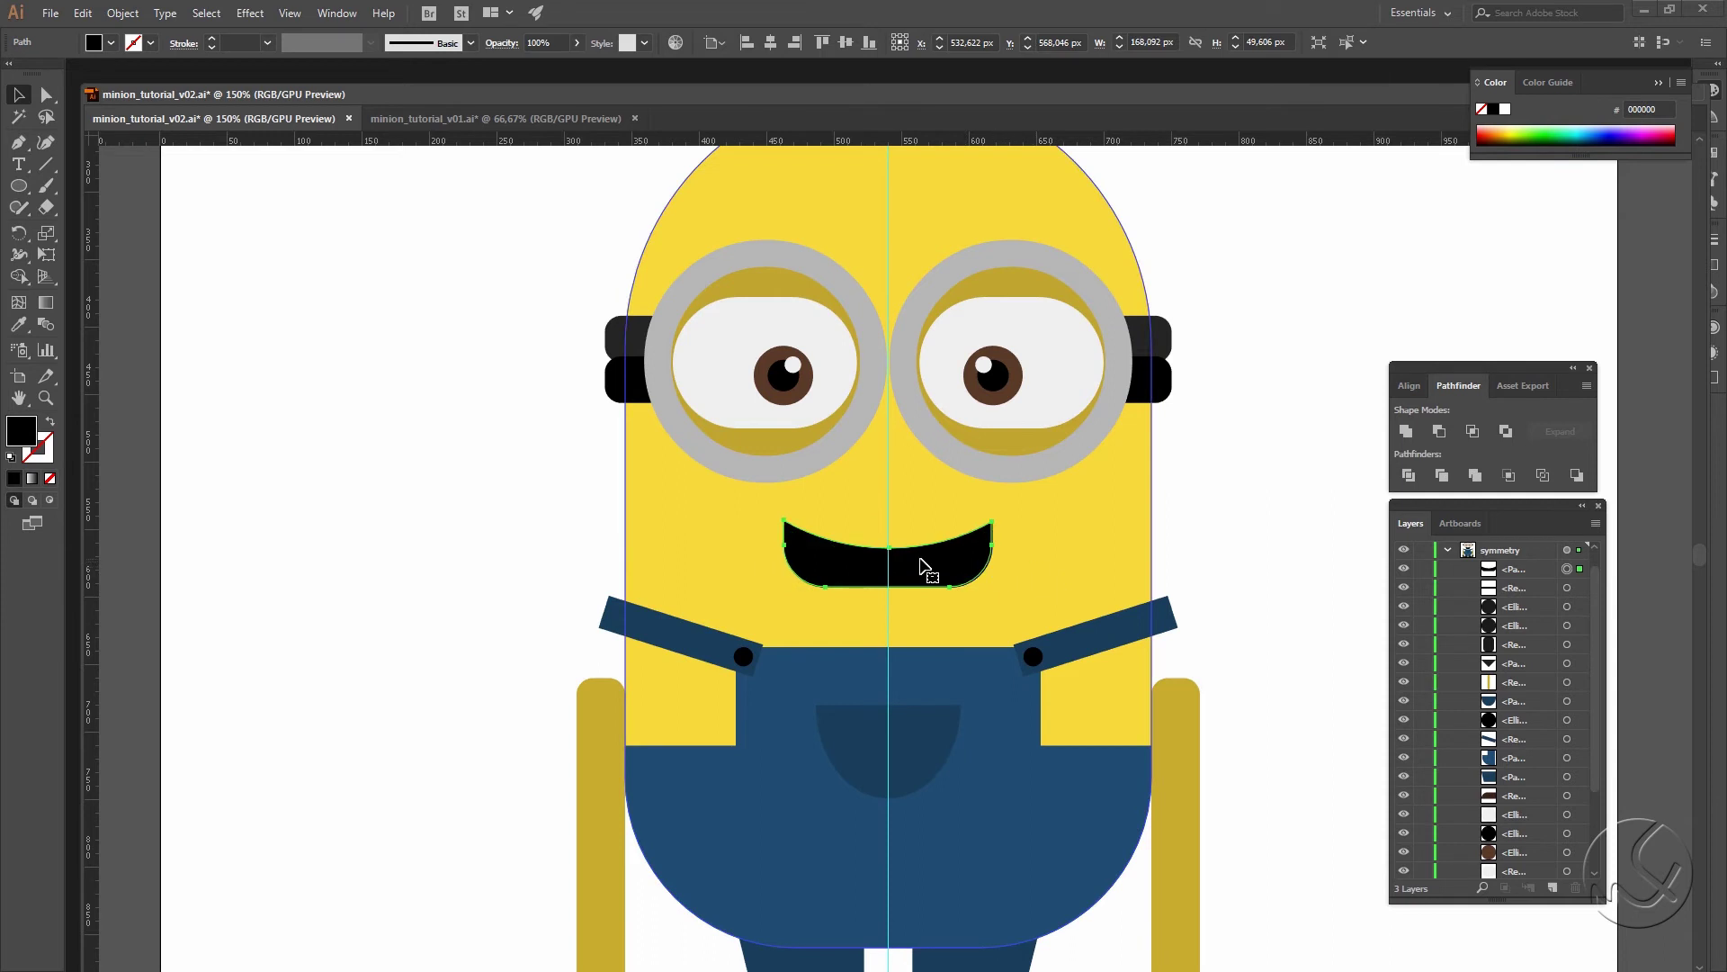
mouse_move(1017, 565)
left_mouse_down()
mouse_move(642, 521)
mouse_move(855, 560)
mouse_move(938, 555)
mouse_move(957, 526)
left_mouse_up()
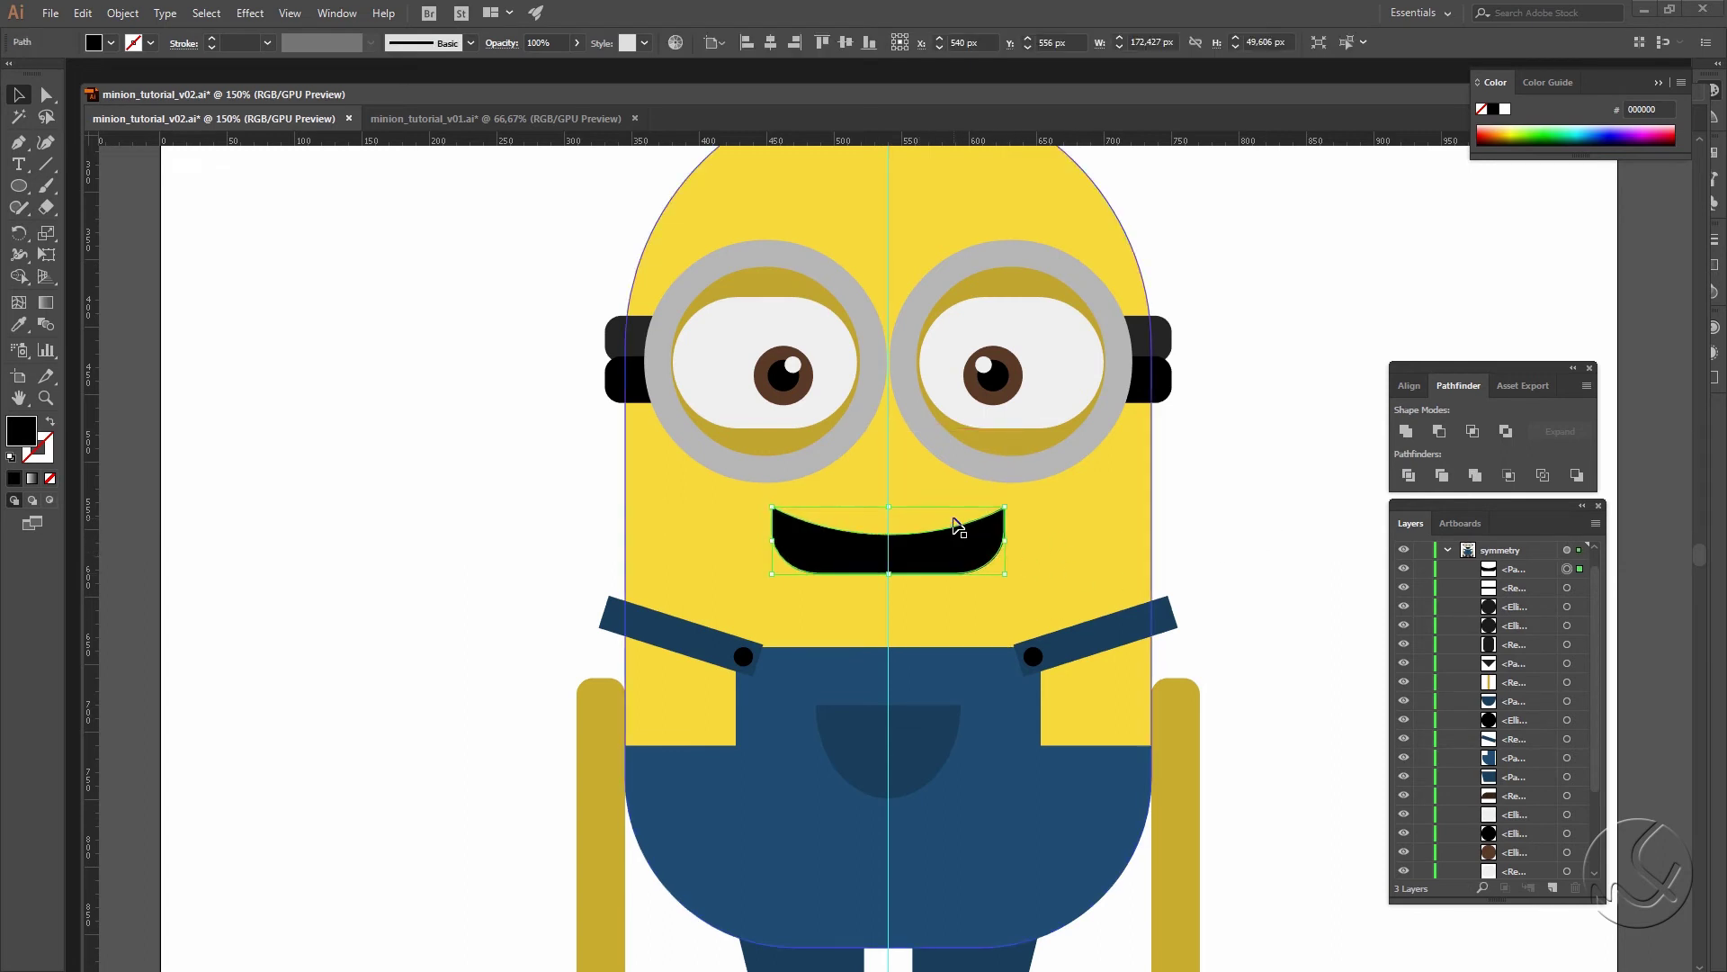
key("Down")
key("Down")
key("Down")
key("Down")
key("Down")
Step: Duplicate the mouth path in Layers and carry the copy toward the 'other' layer
scroll(969, 498, "down", 1)
scroll(970, 499, "right", 2)
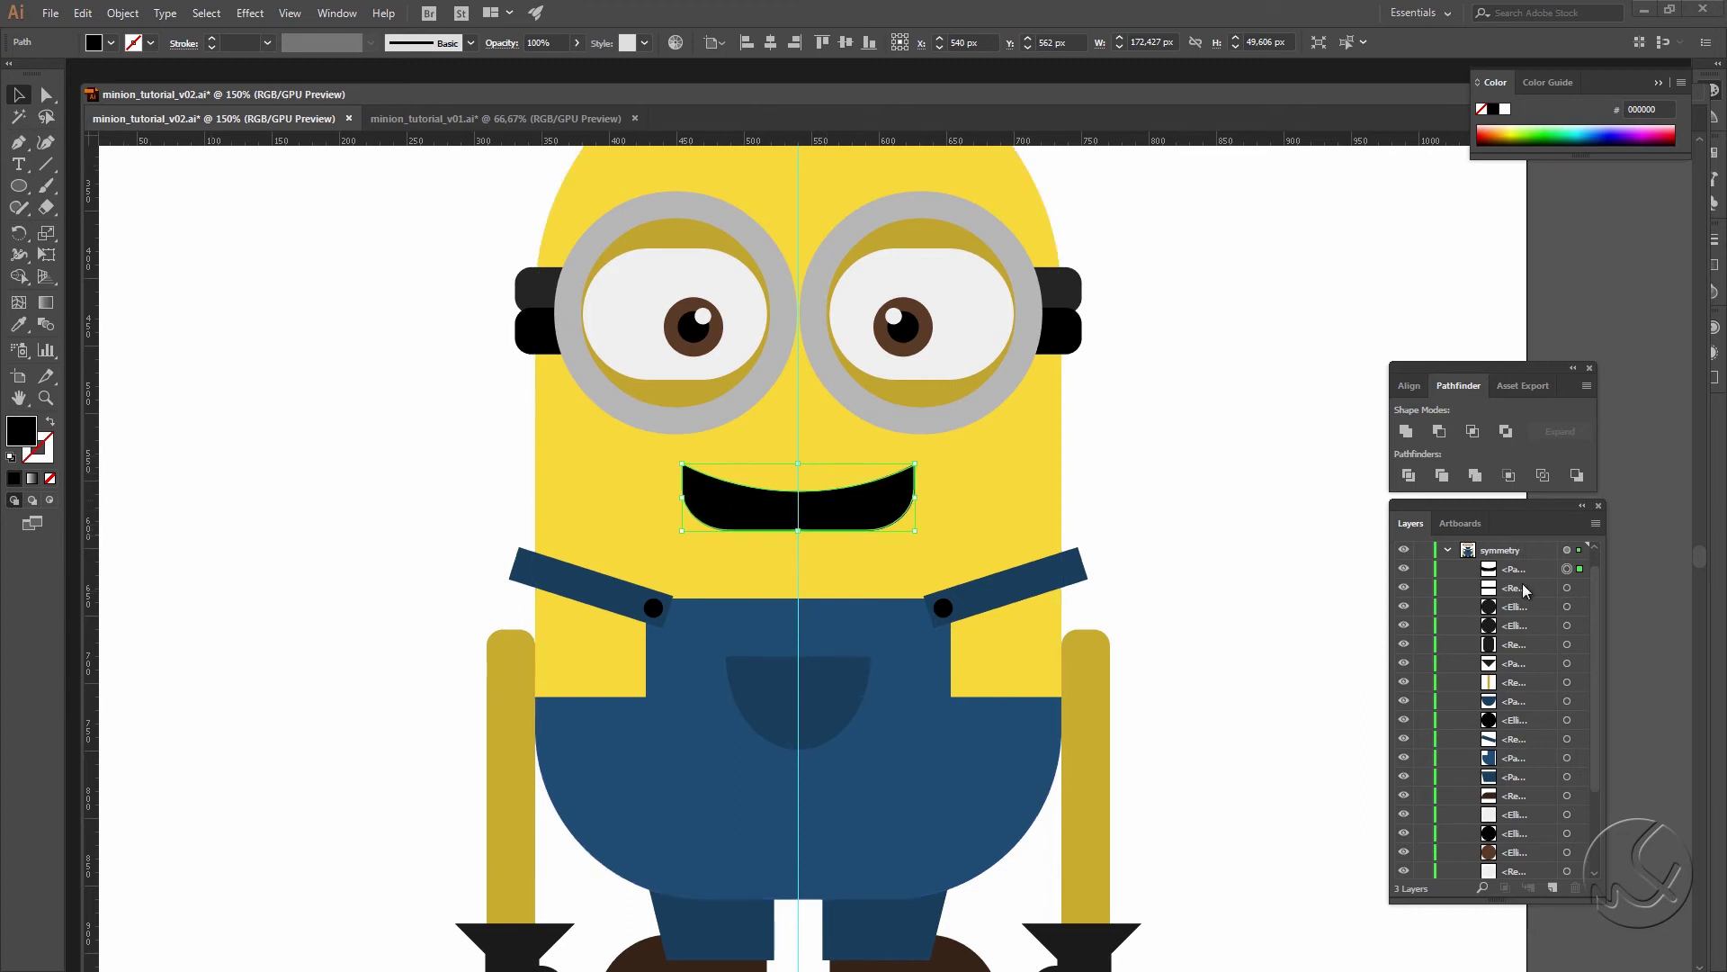
scroll(1525, 587, "up", 1)
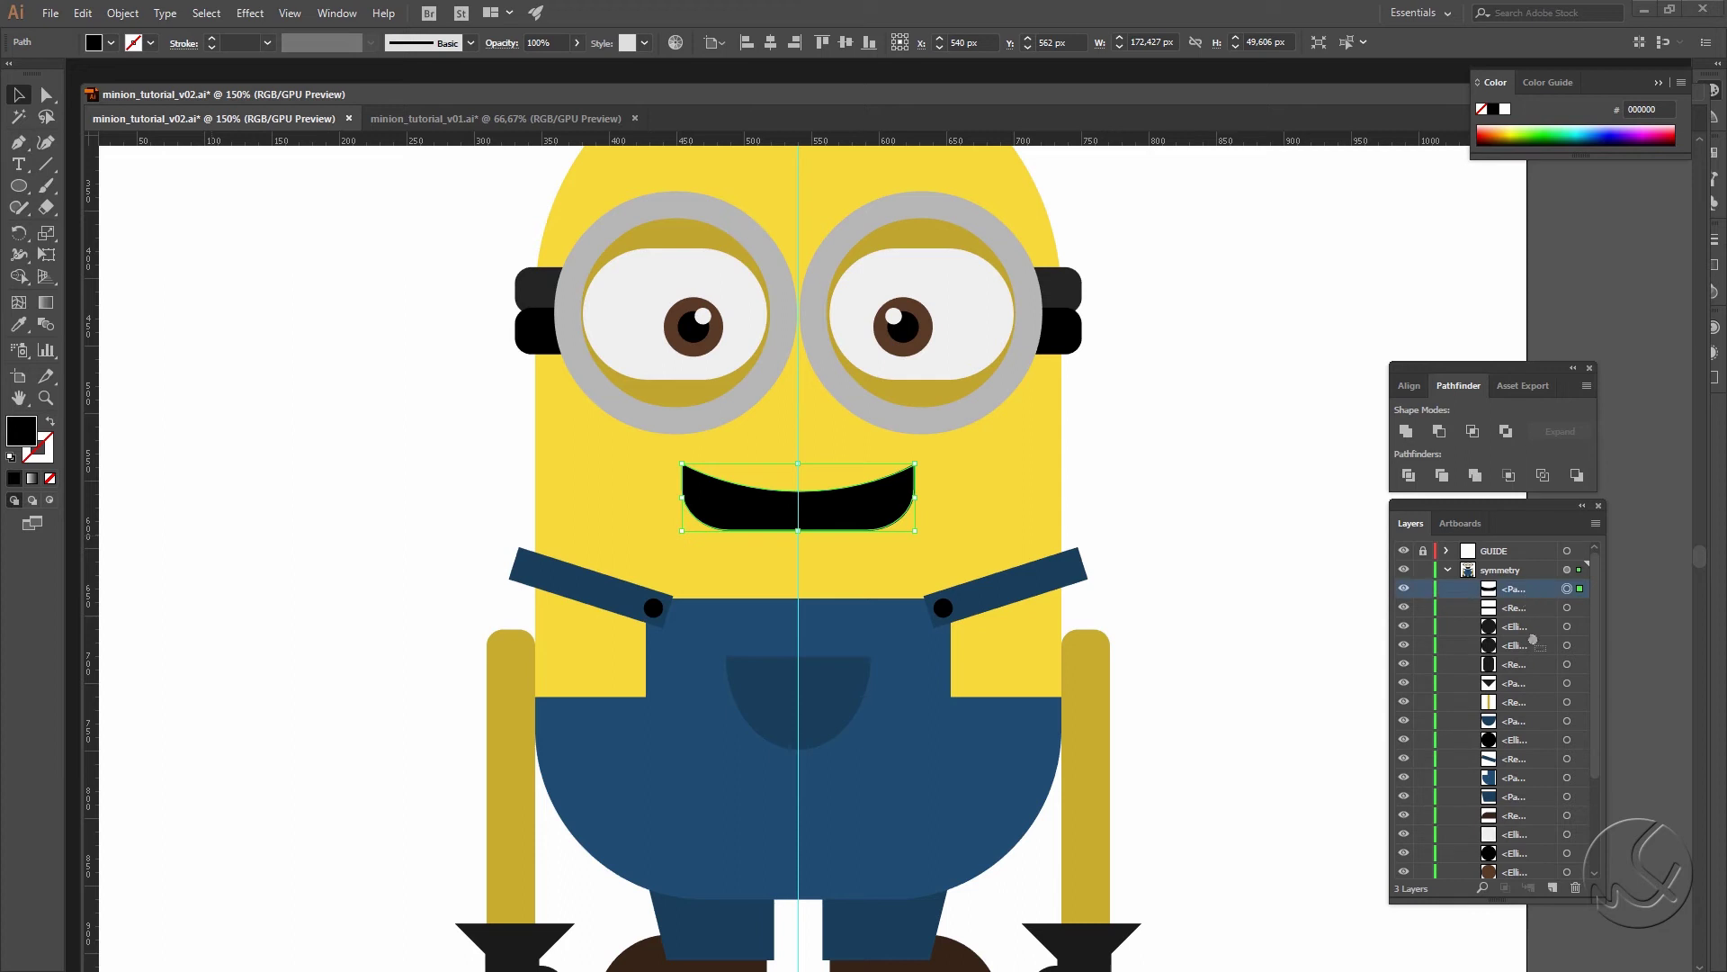
left_click_drag(1532, 640, 1555, 888)
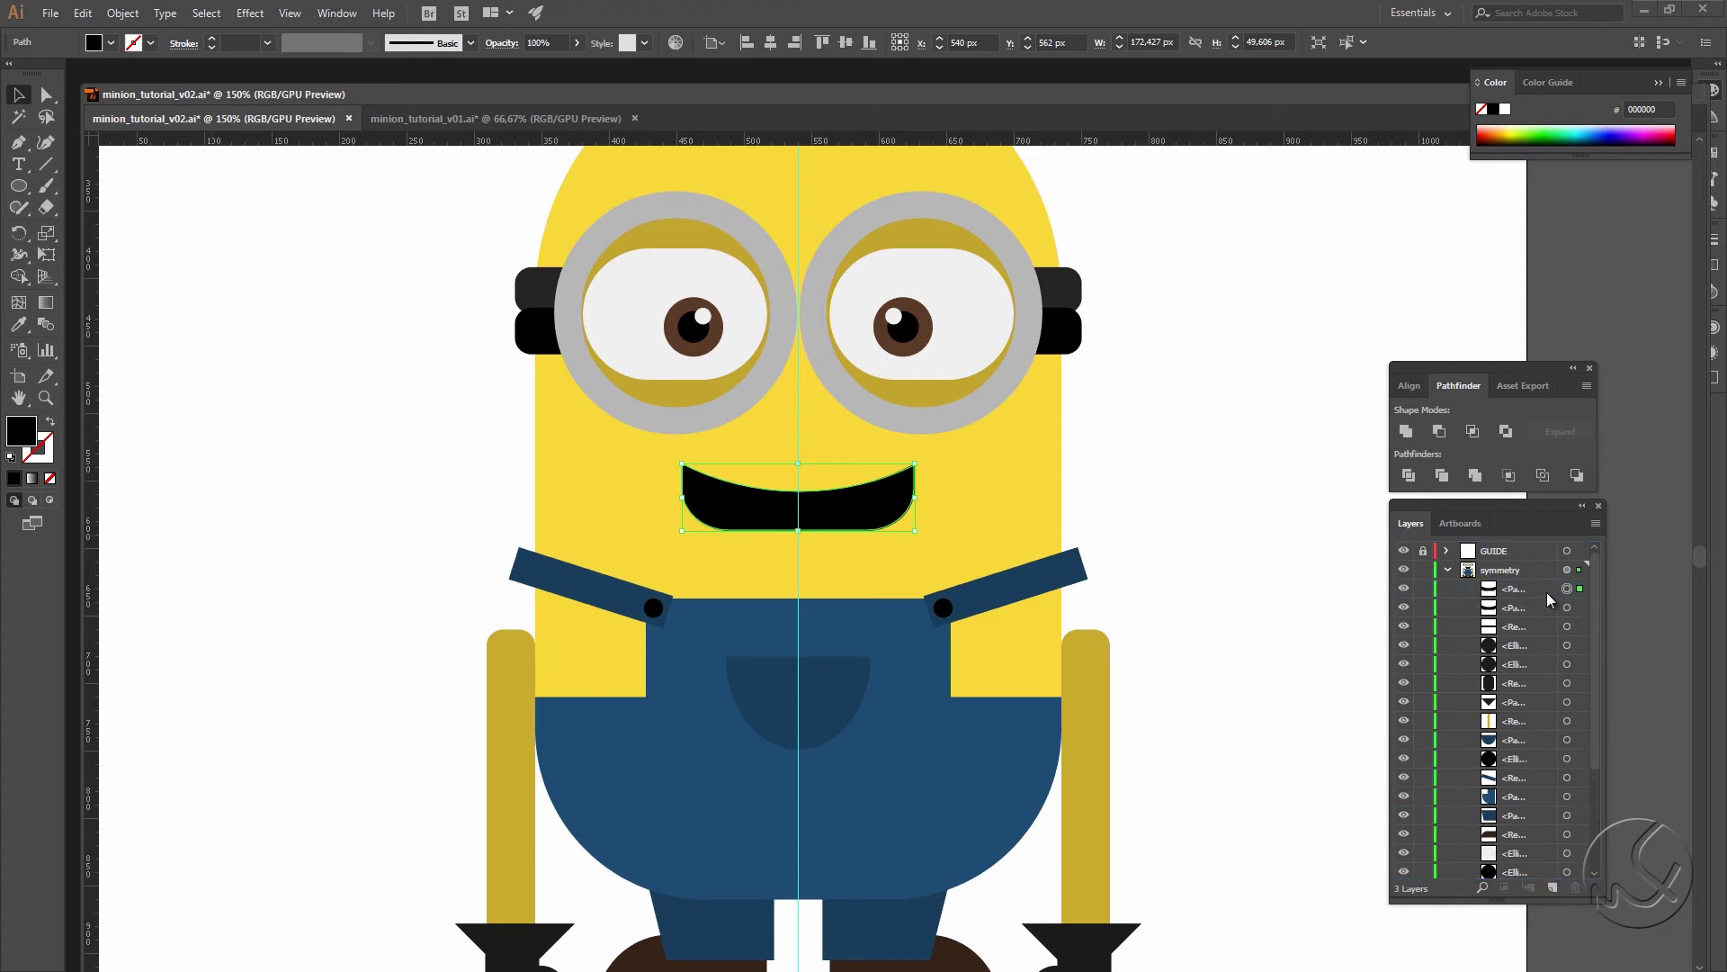
left_click_drag(1533, 598, 1538, 874)
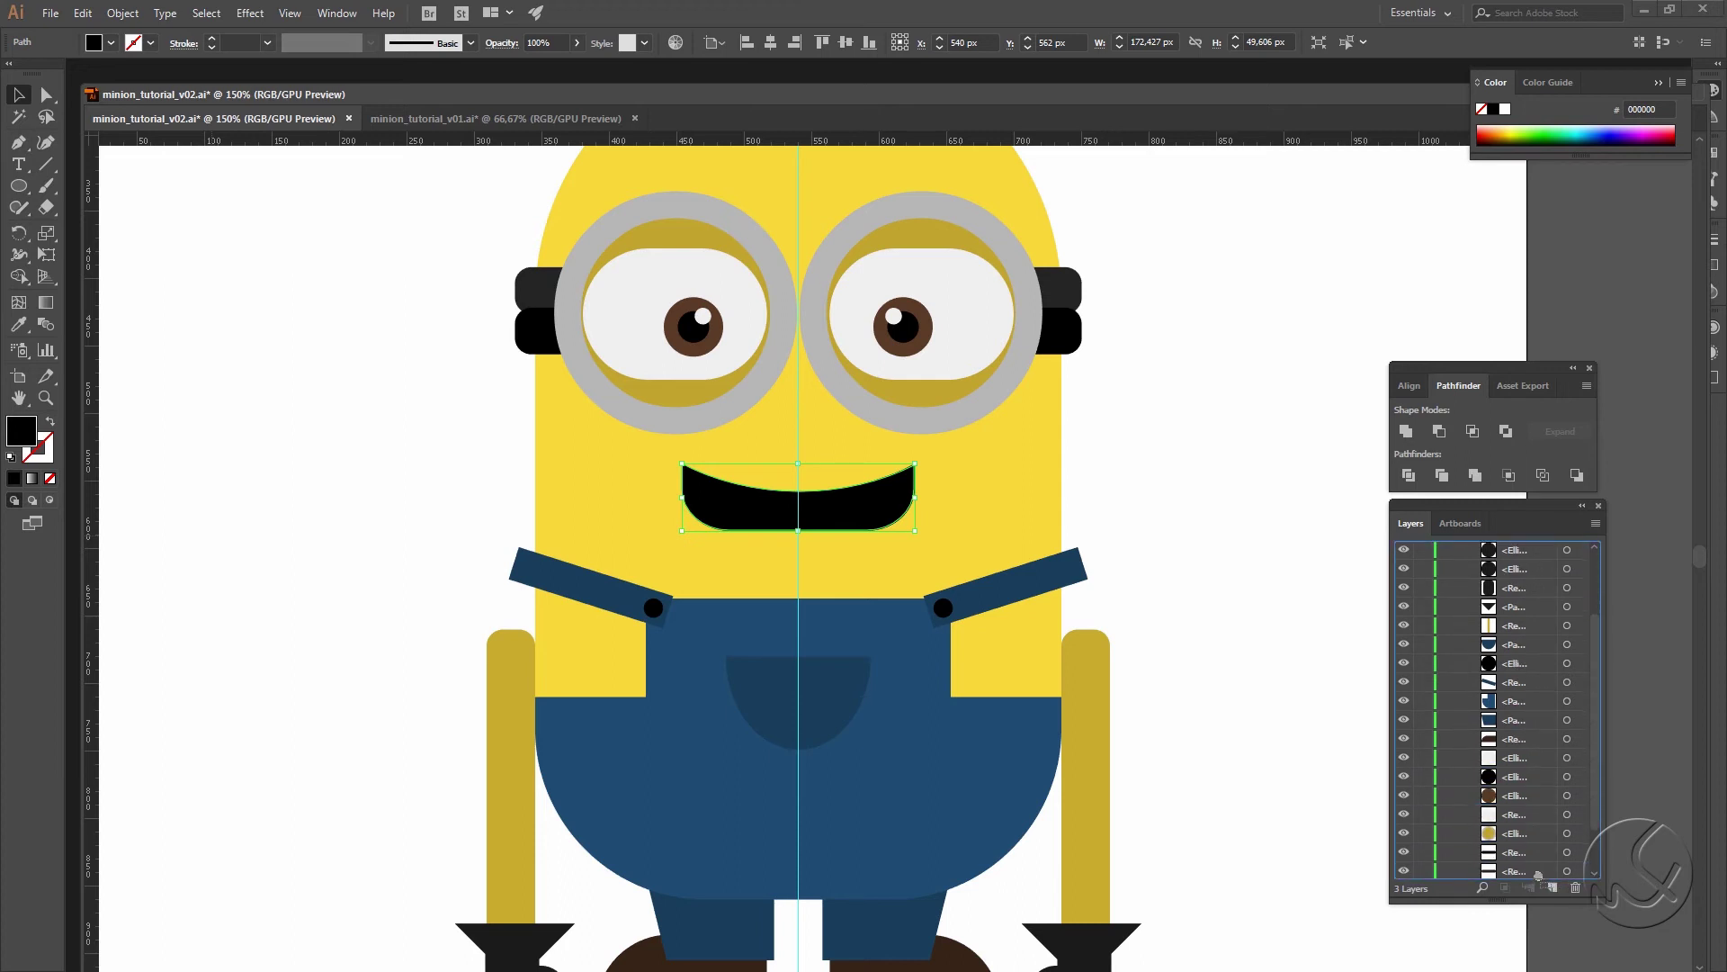
Step: Drop the mouth copy into the 'other' layer and hide the symmetry layer
left_click_drag(1538, 873, 1530, 853)
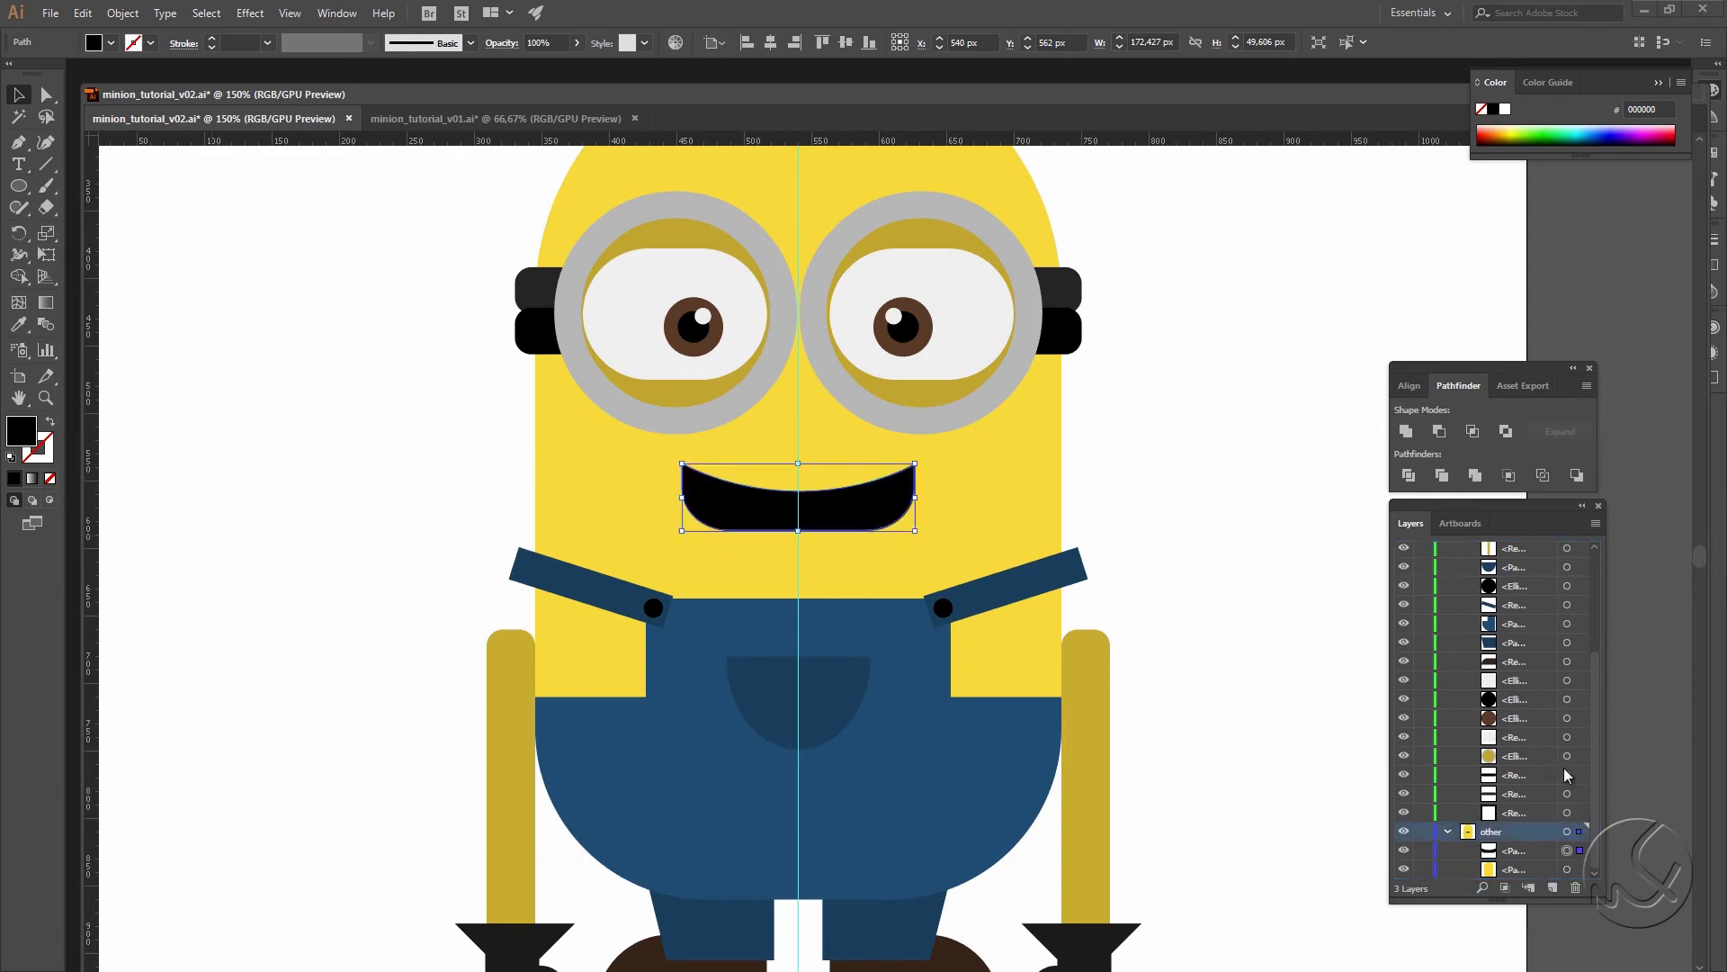
scroll(1541, 756, "up", 3)
left_click(1447, 570)
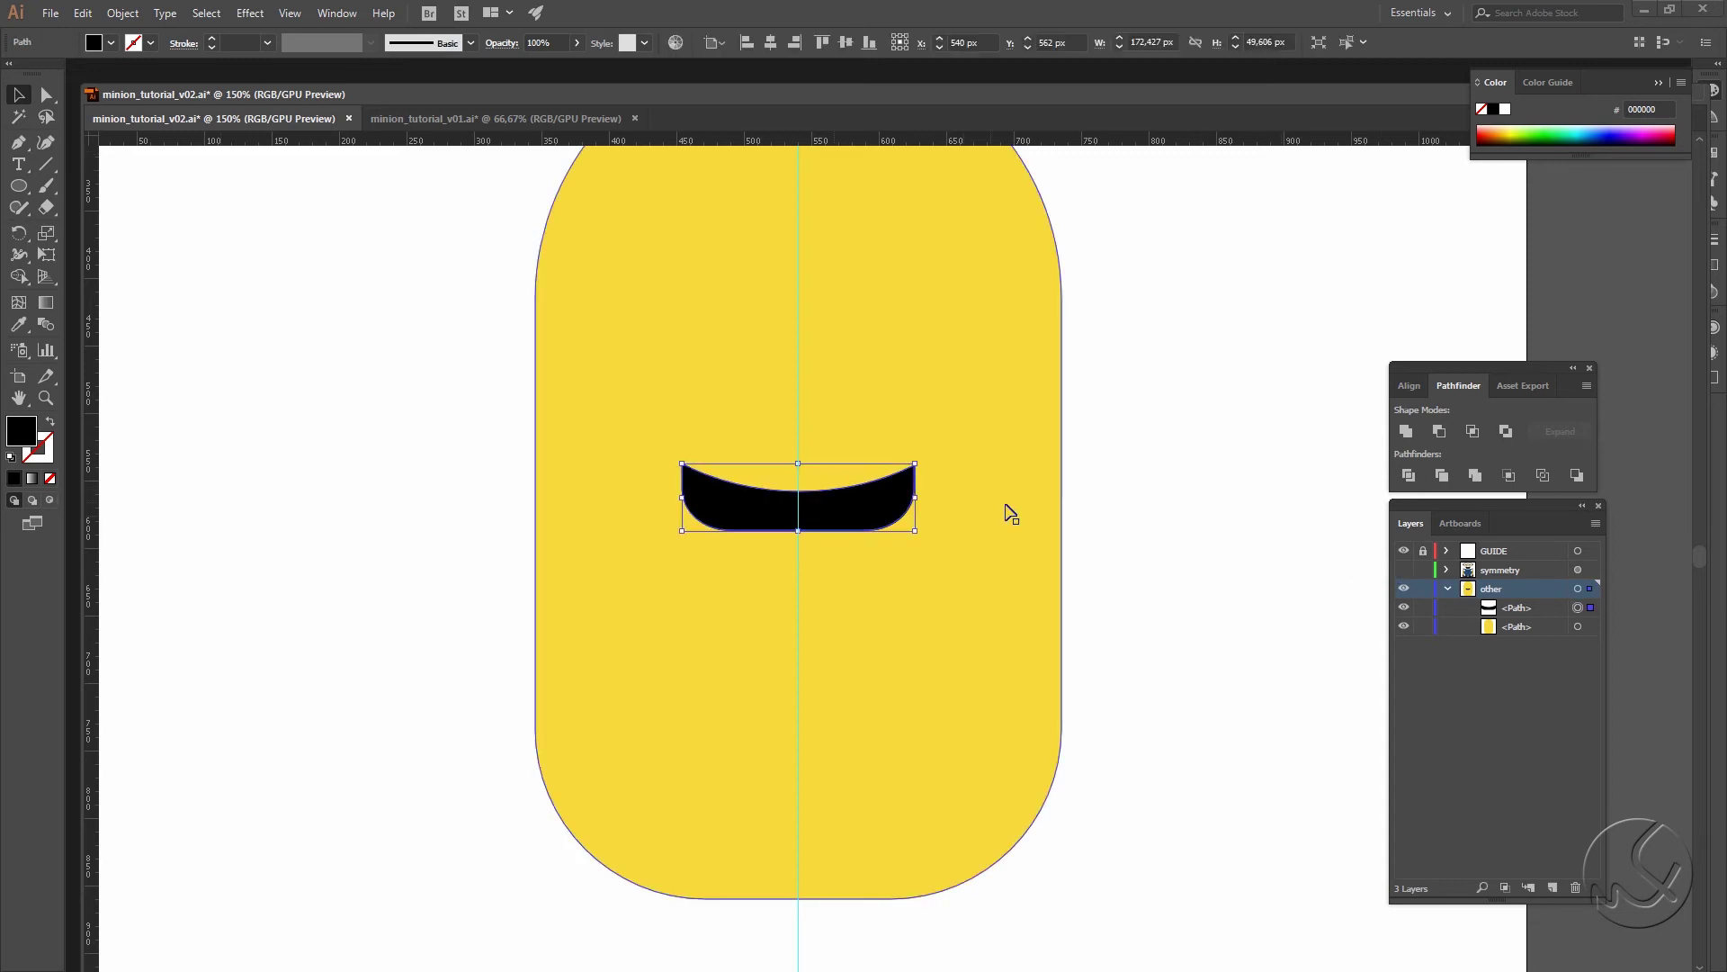
Step: Nudge the mouth's middle top anchor and both corner anchors down to curve its top edge
key("a")
left_click(798, 491)
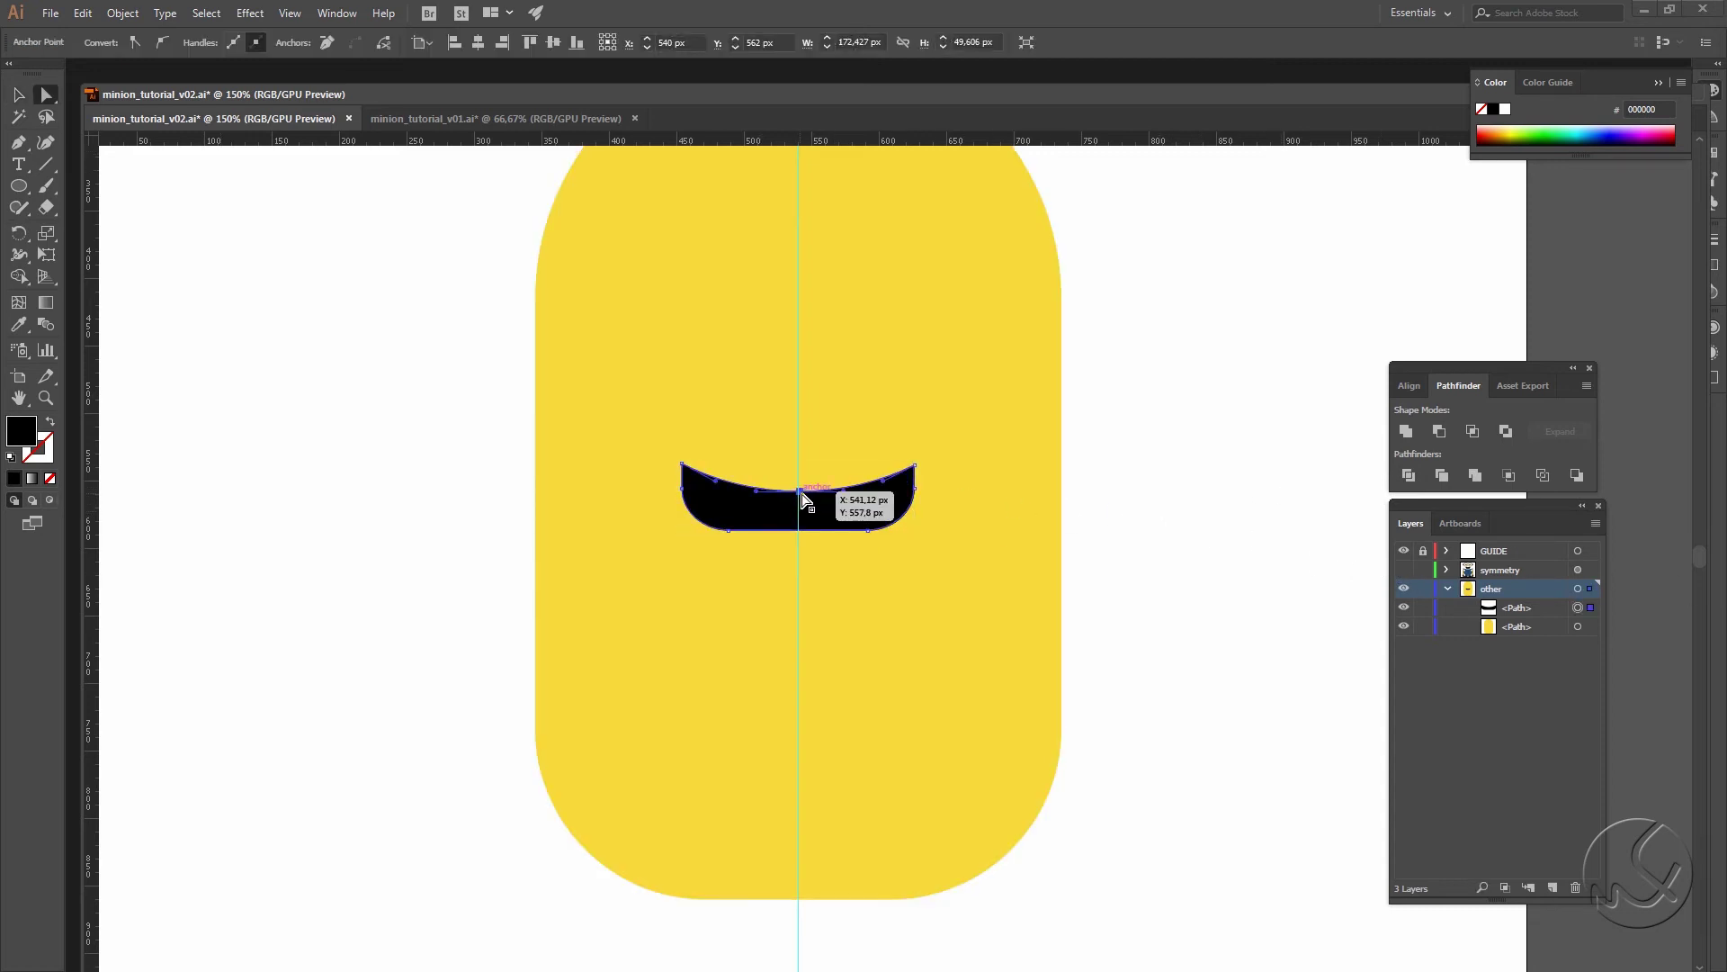
key("Down")
key("Down")
key("Down")
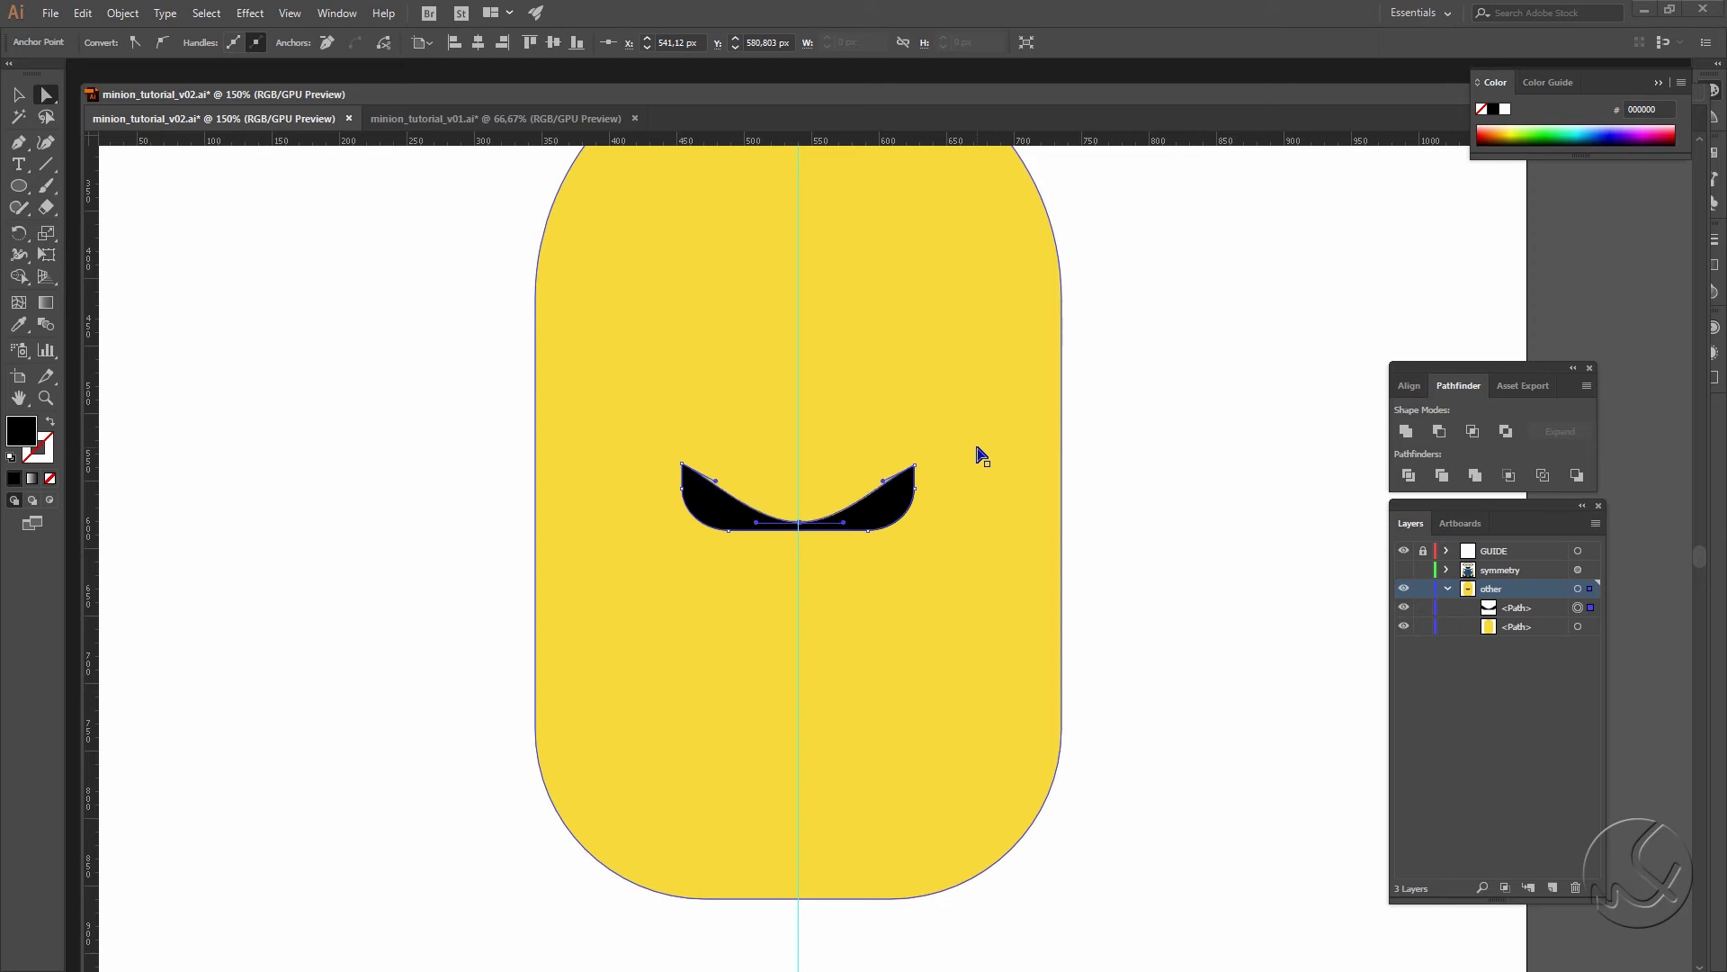
key("Down")
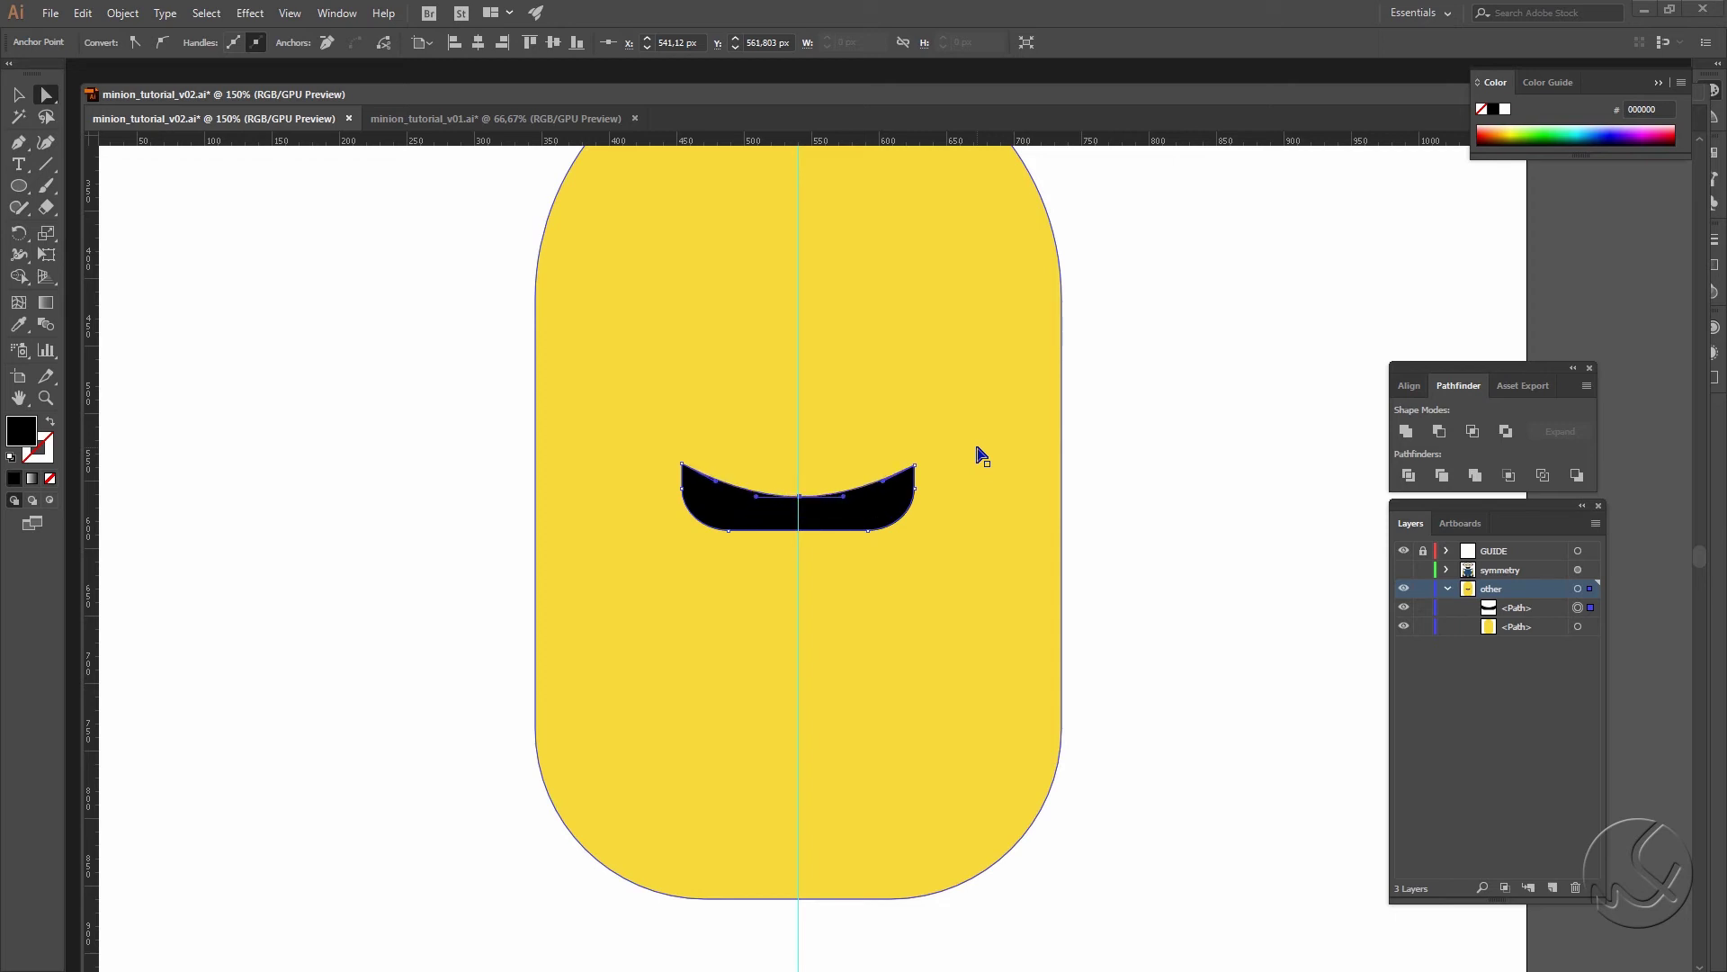
left_click(682, 466)
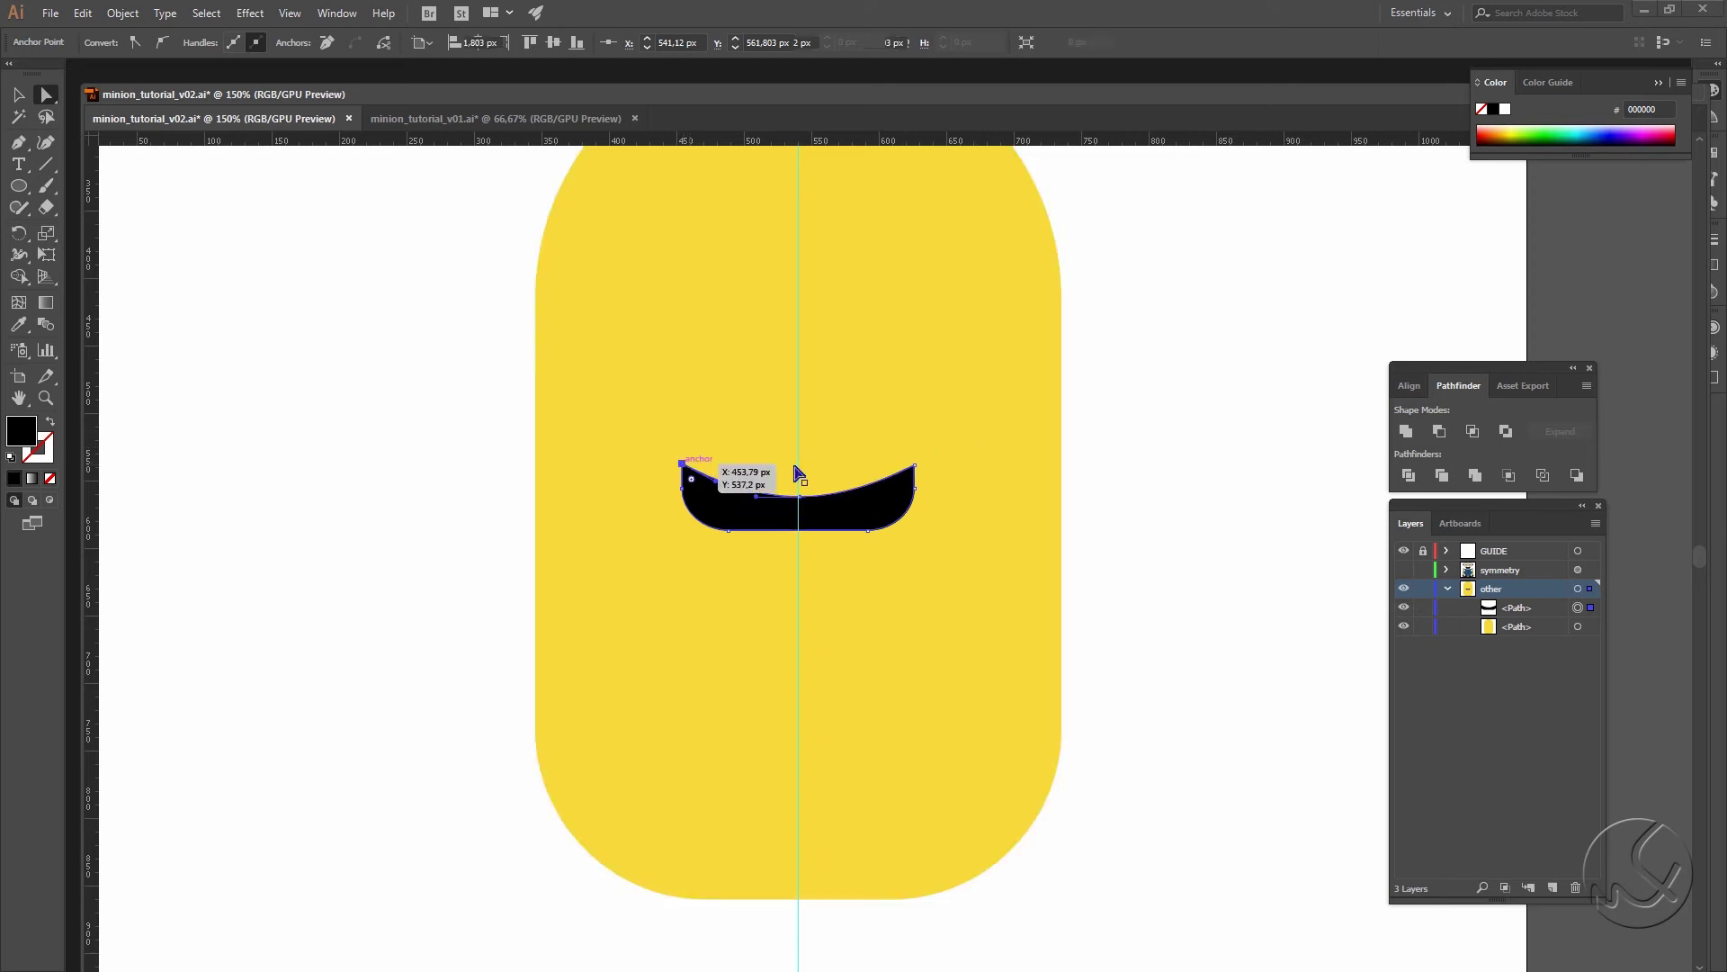
left_click(916, 464, "shift")
key("Down")
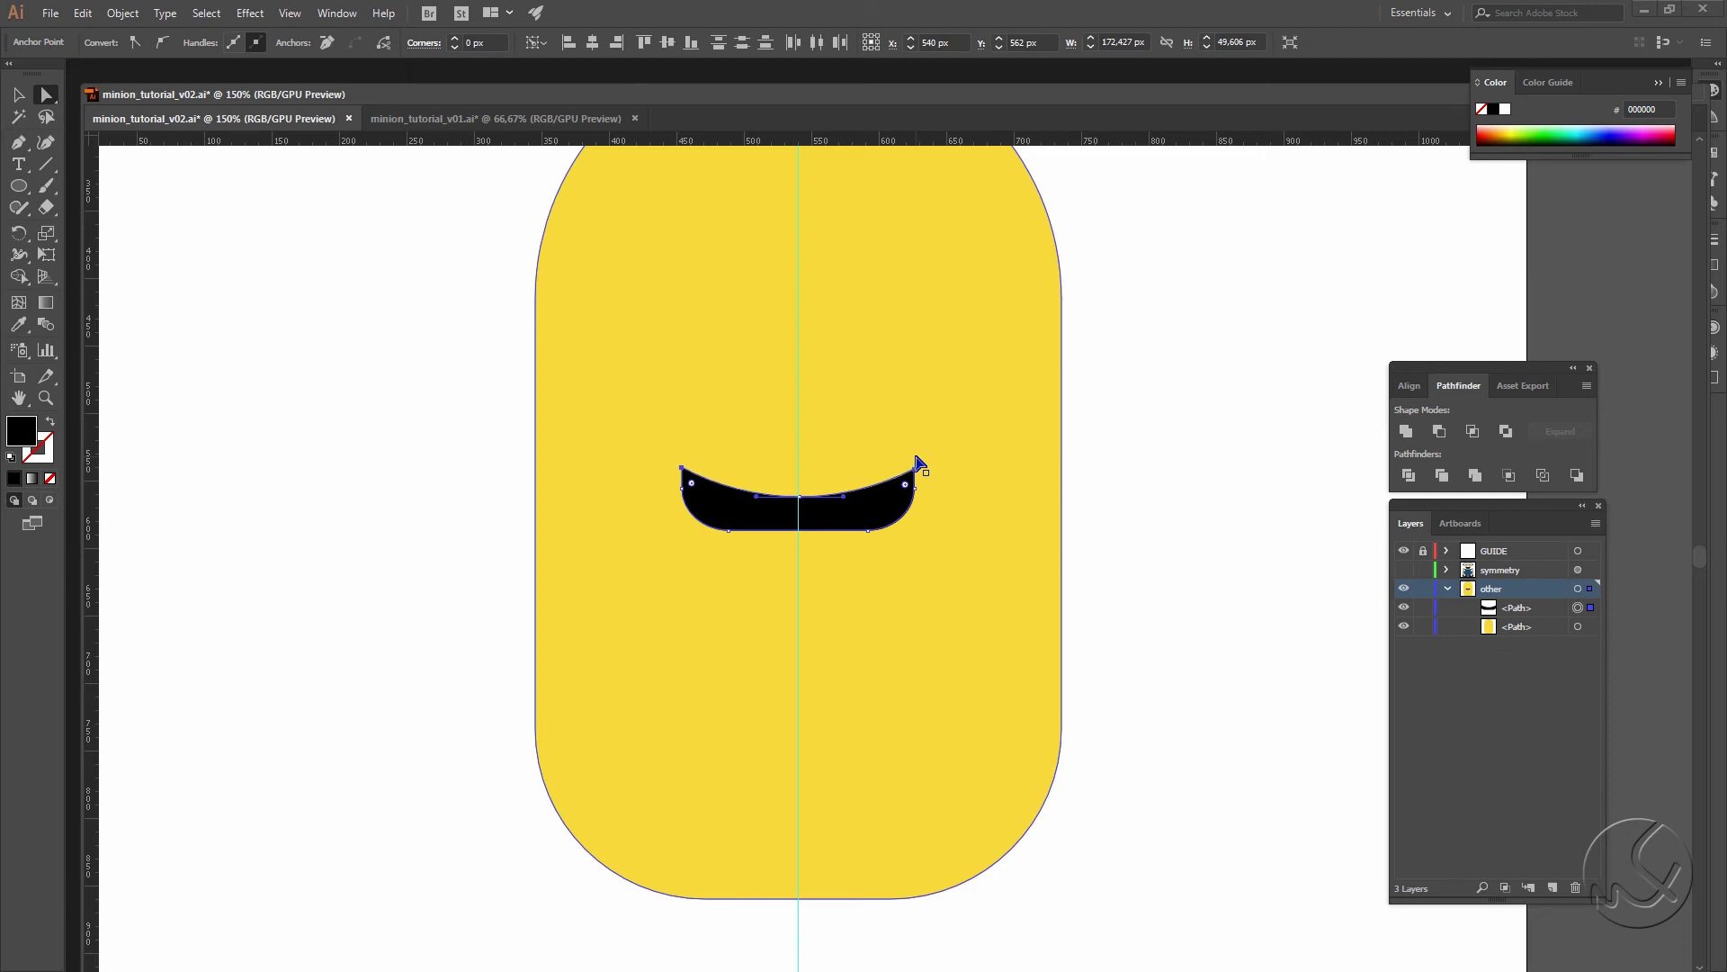
key("Down")
key("Down")
key("v")
left_click(1206, 531)
Step: Draw a small 29 px circle filled with off-white F4F4F4
left_click_drag(18, 186, 142, 223)
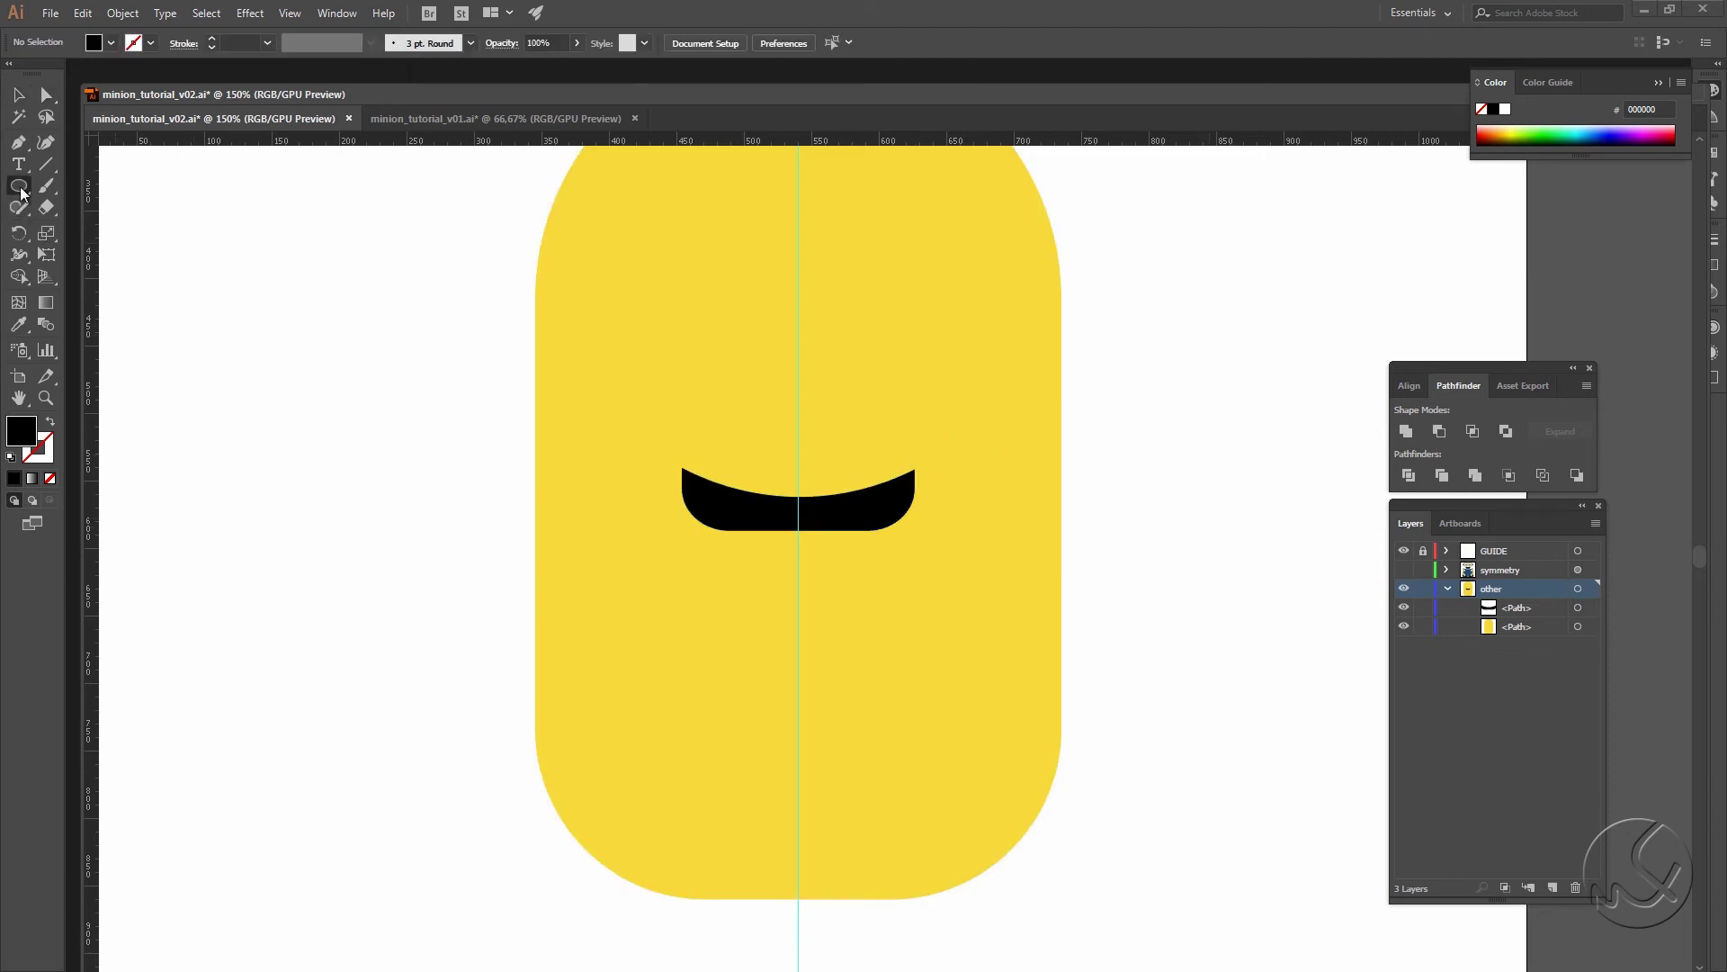
left_click_drag(620, 393, 662, 423)
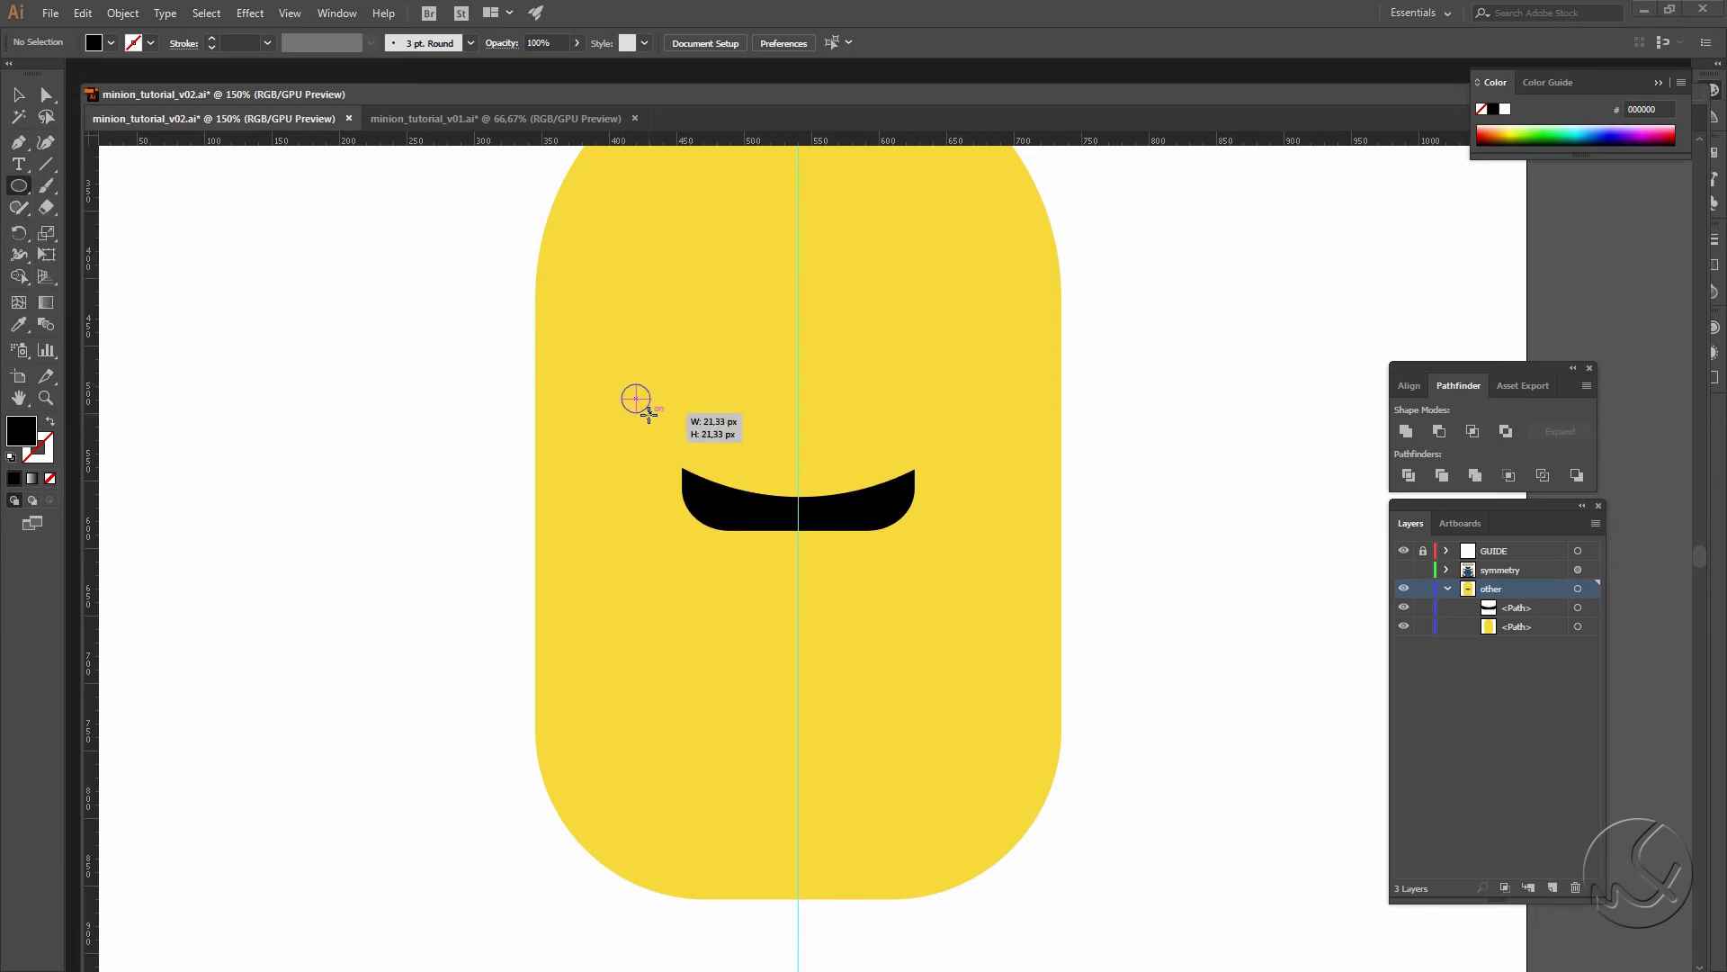
double_click(22, 430)
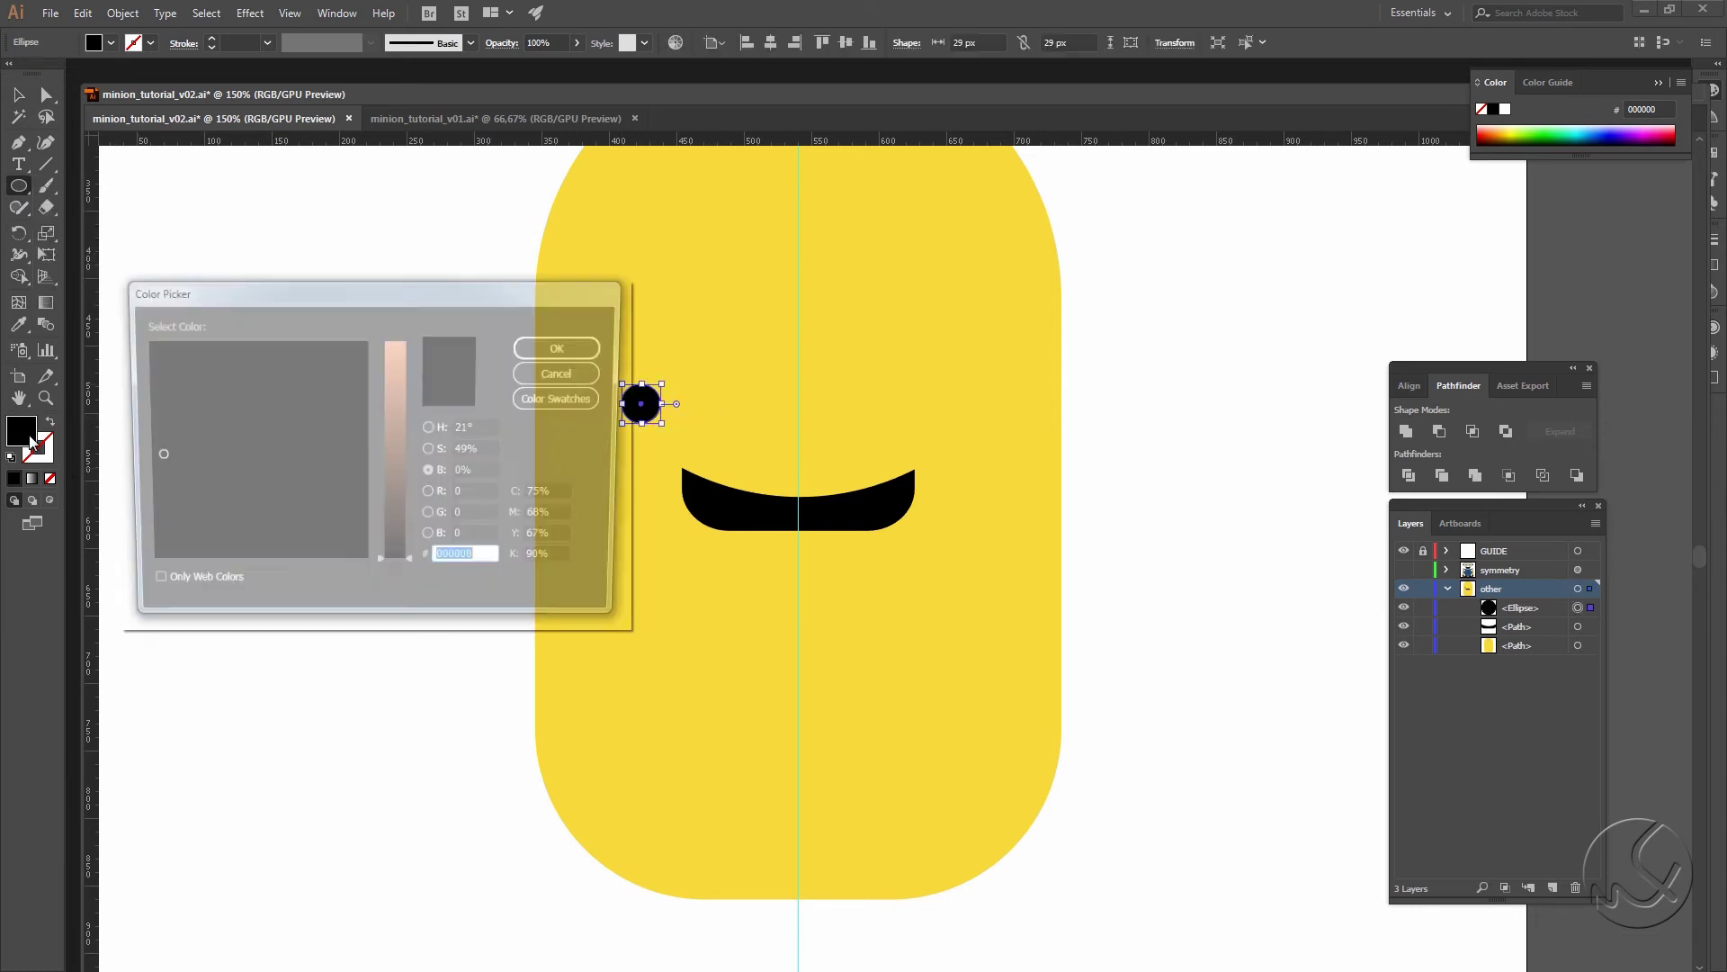
left_click_drag(396, 446, 400, 569)
left_click_drag(392, 397, 396, 348)
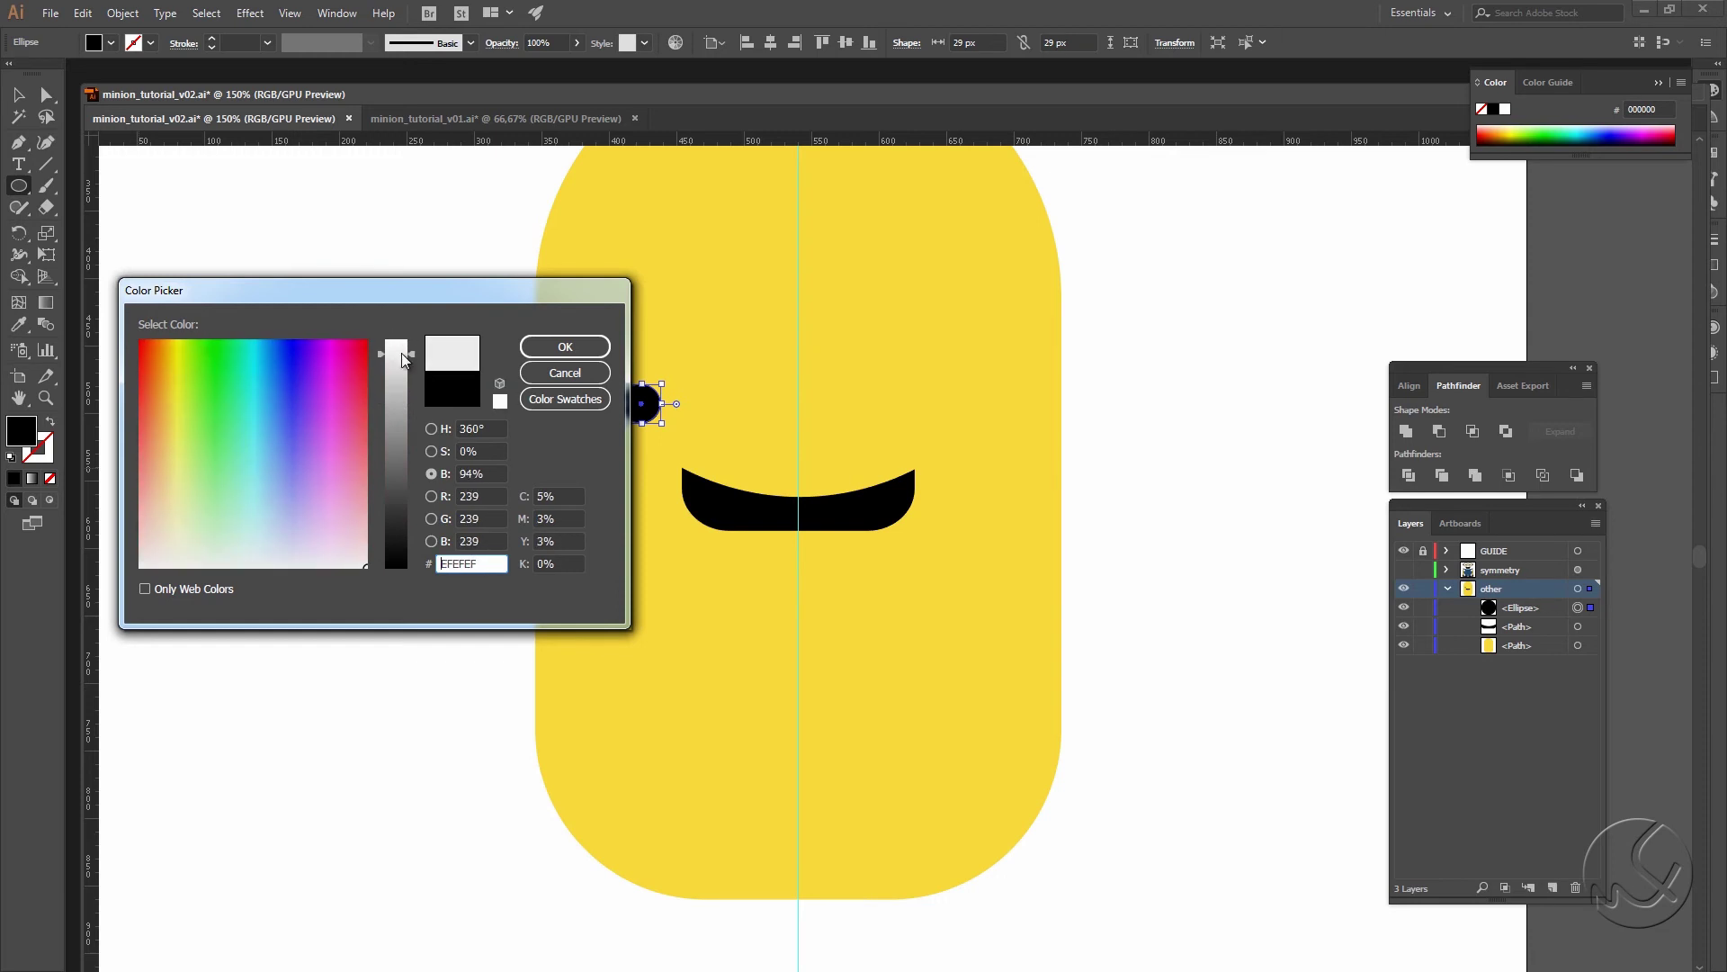
left_click(565, 348)
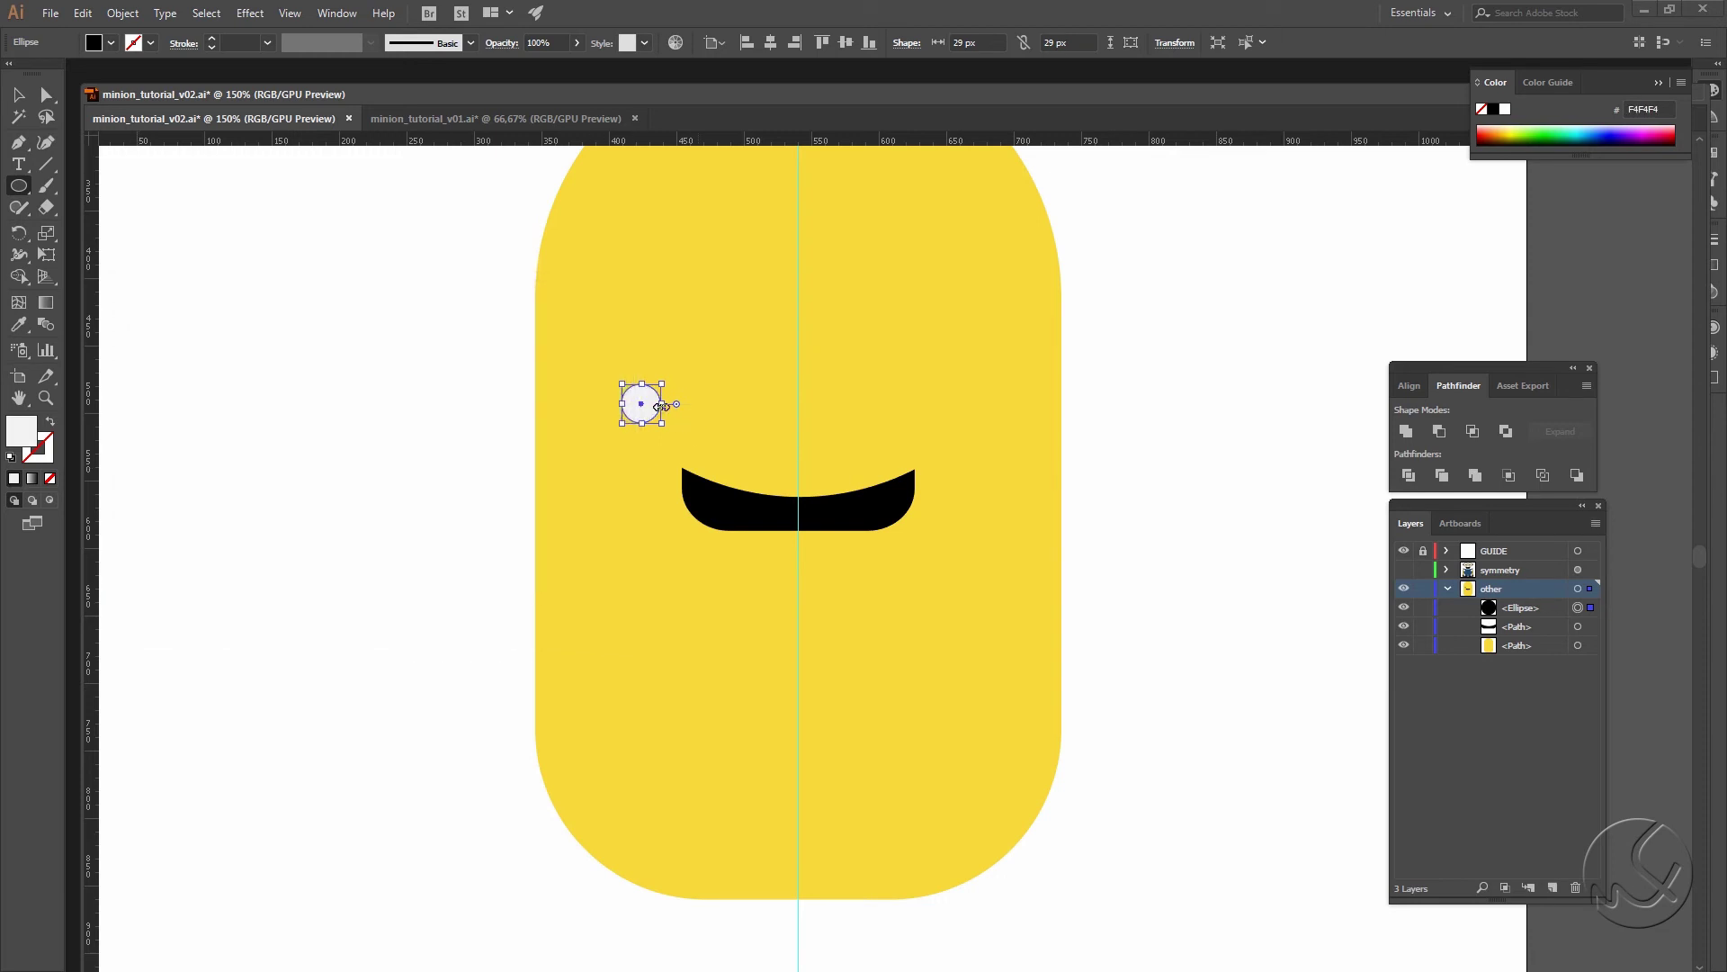
Step: Place the white circle on the mouth's upper left edge, add a copy, and select the mouth
key("v")
mouse_move(646, 414)
left_mouse_down()
mouse_move(784, 505)
mouse_move(728, 505)
left_mouse_up()
left_click(775, 501)
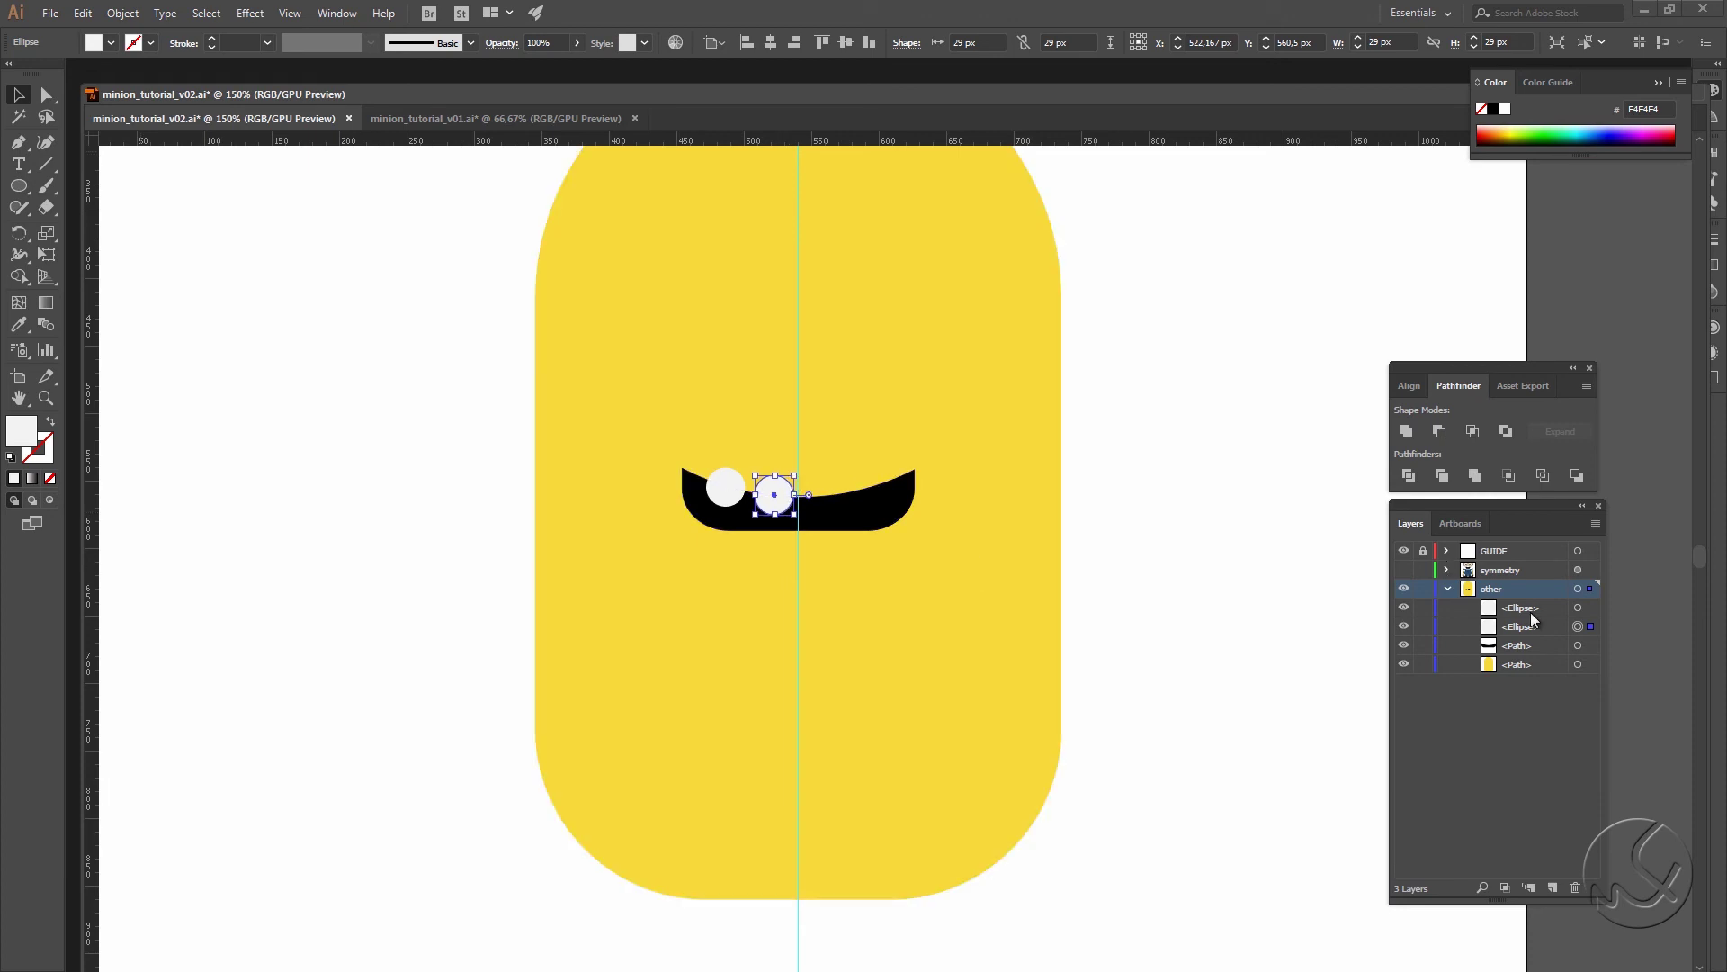
left_click(1540, 645)
left_click(1578, 647)
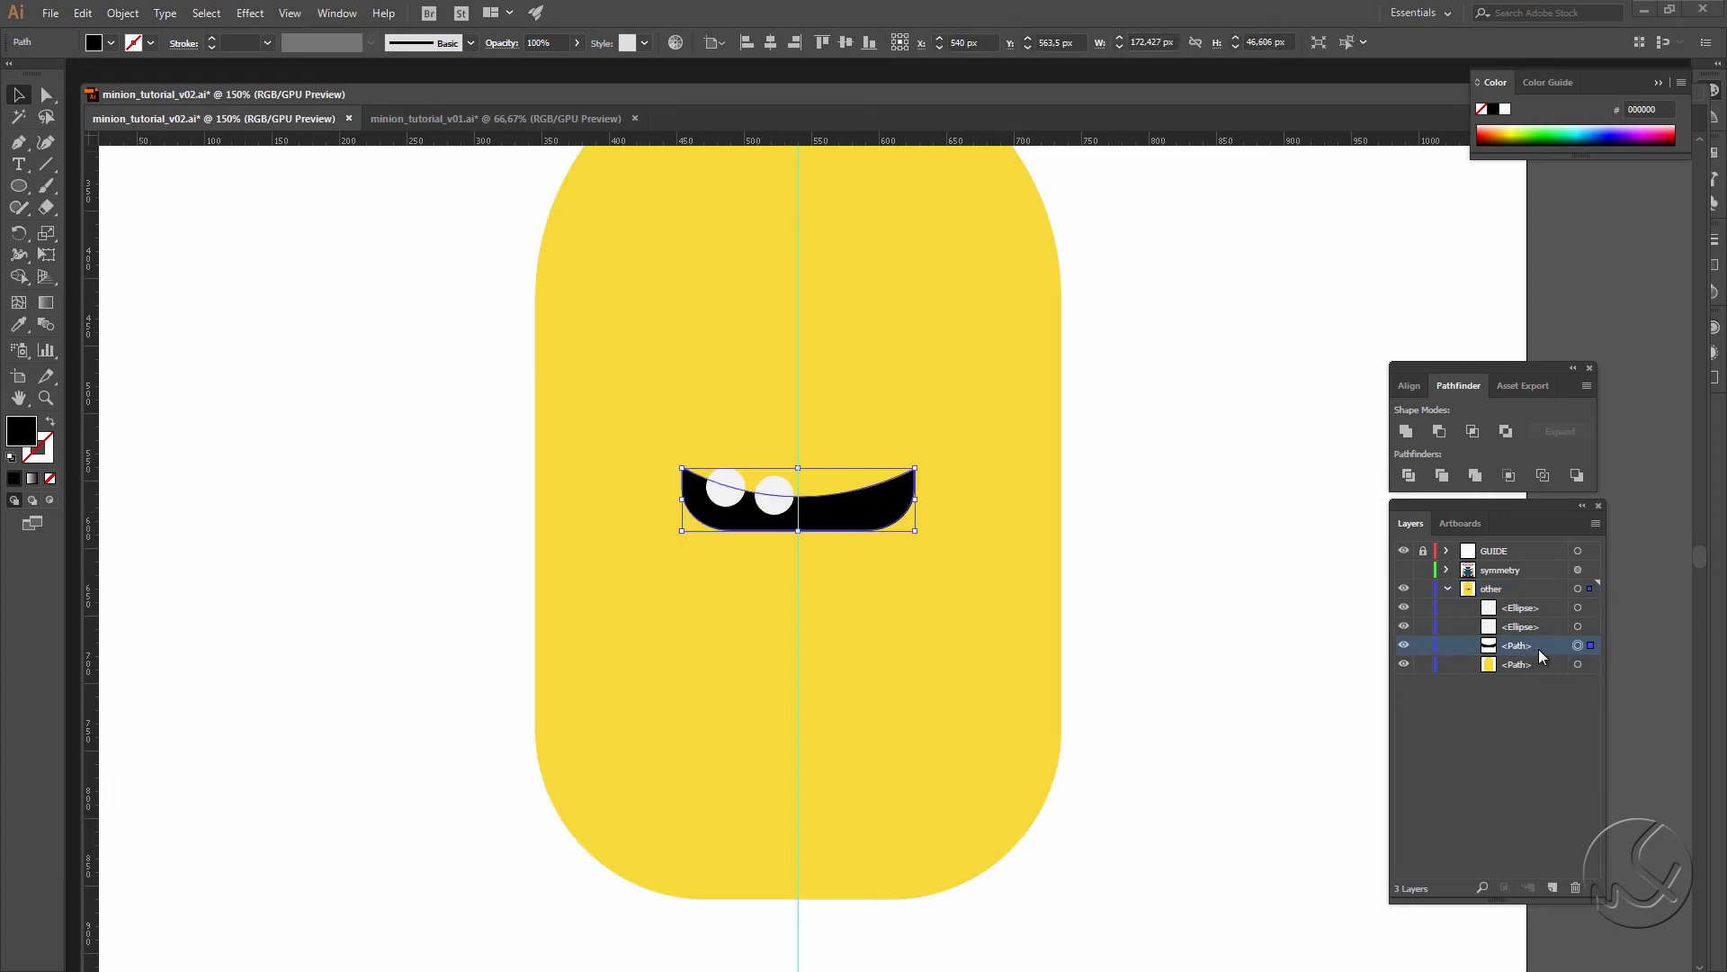
Step: Trim both teeth's parts above the mouth using the Shape Builder
left_click(1578, 626, "shift")
left_click(1578, 607, "shift")
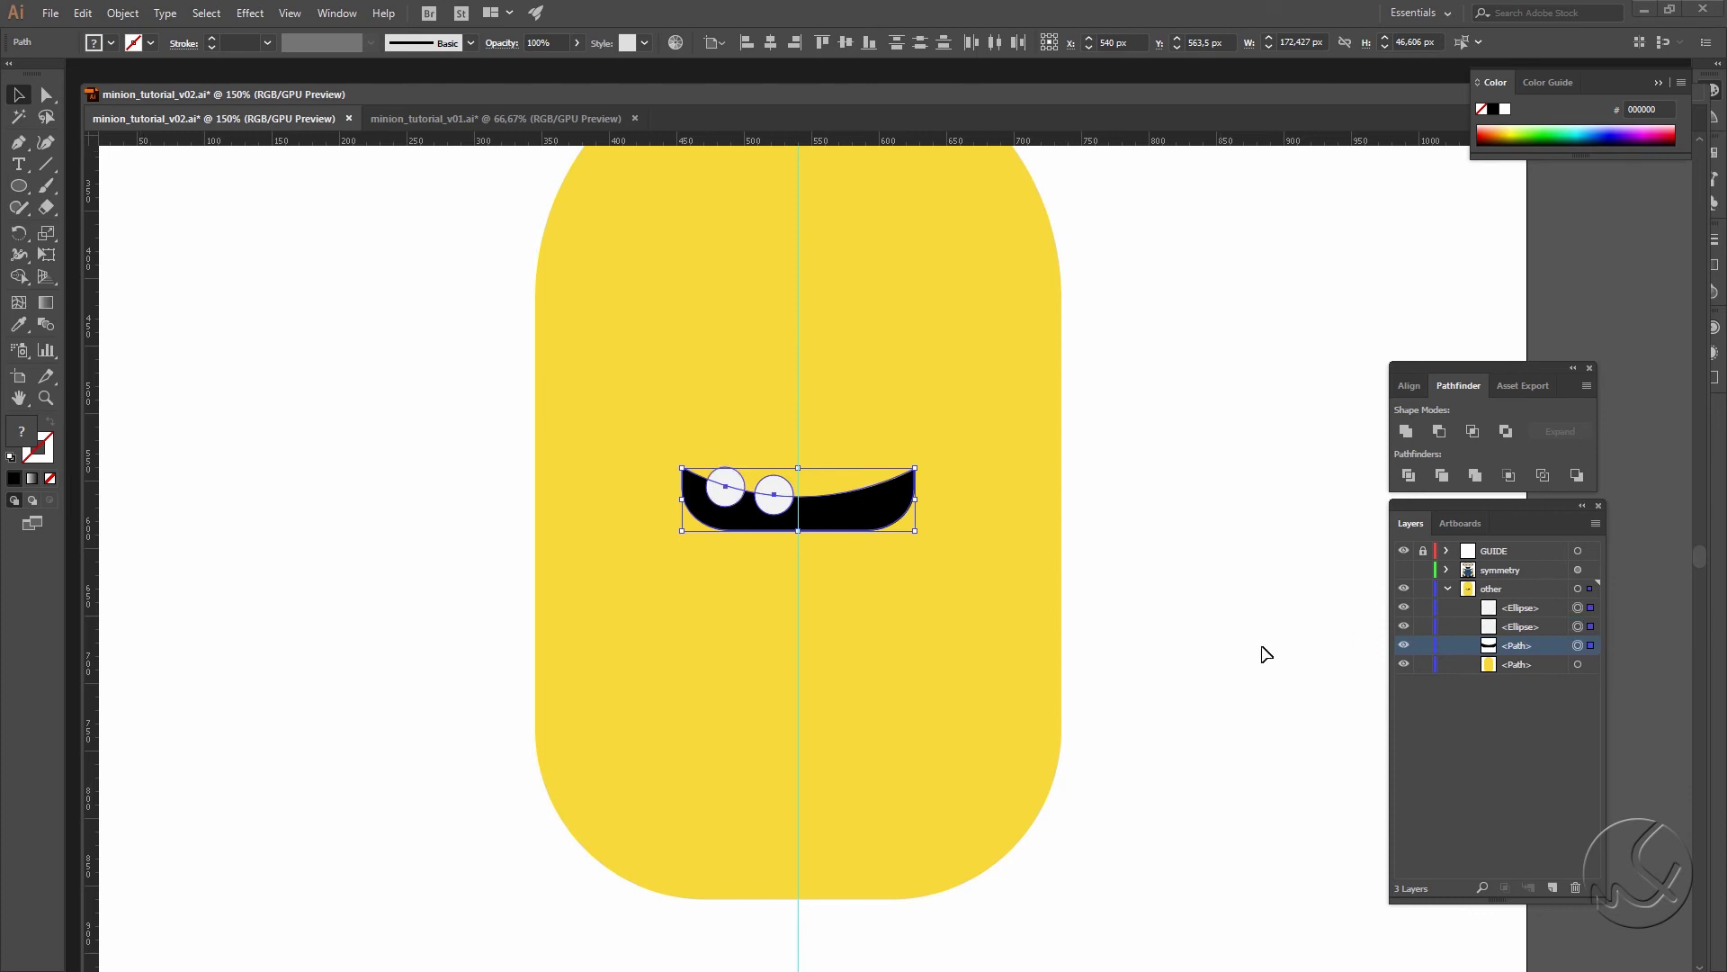
key("shift+m")
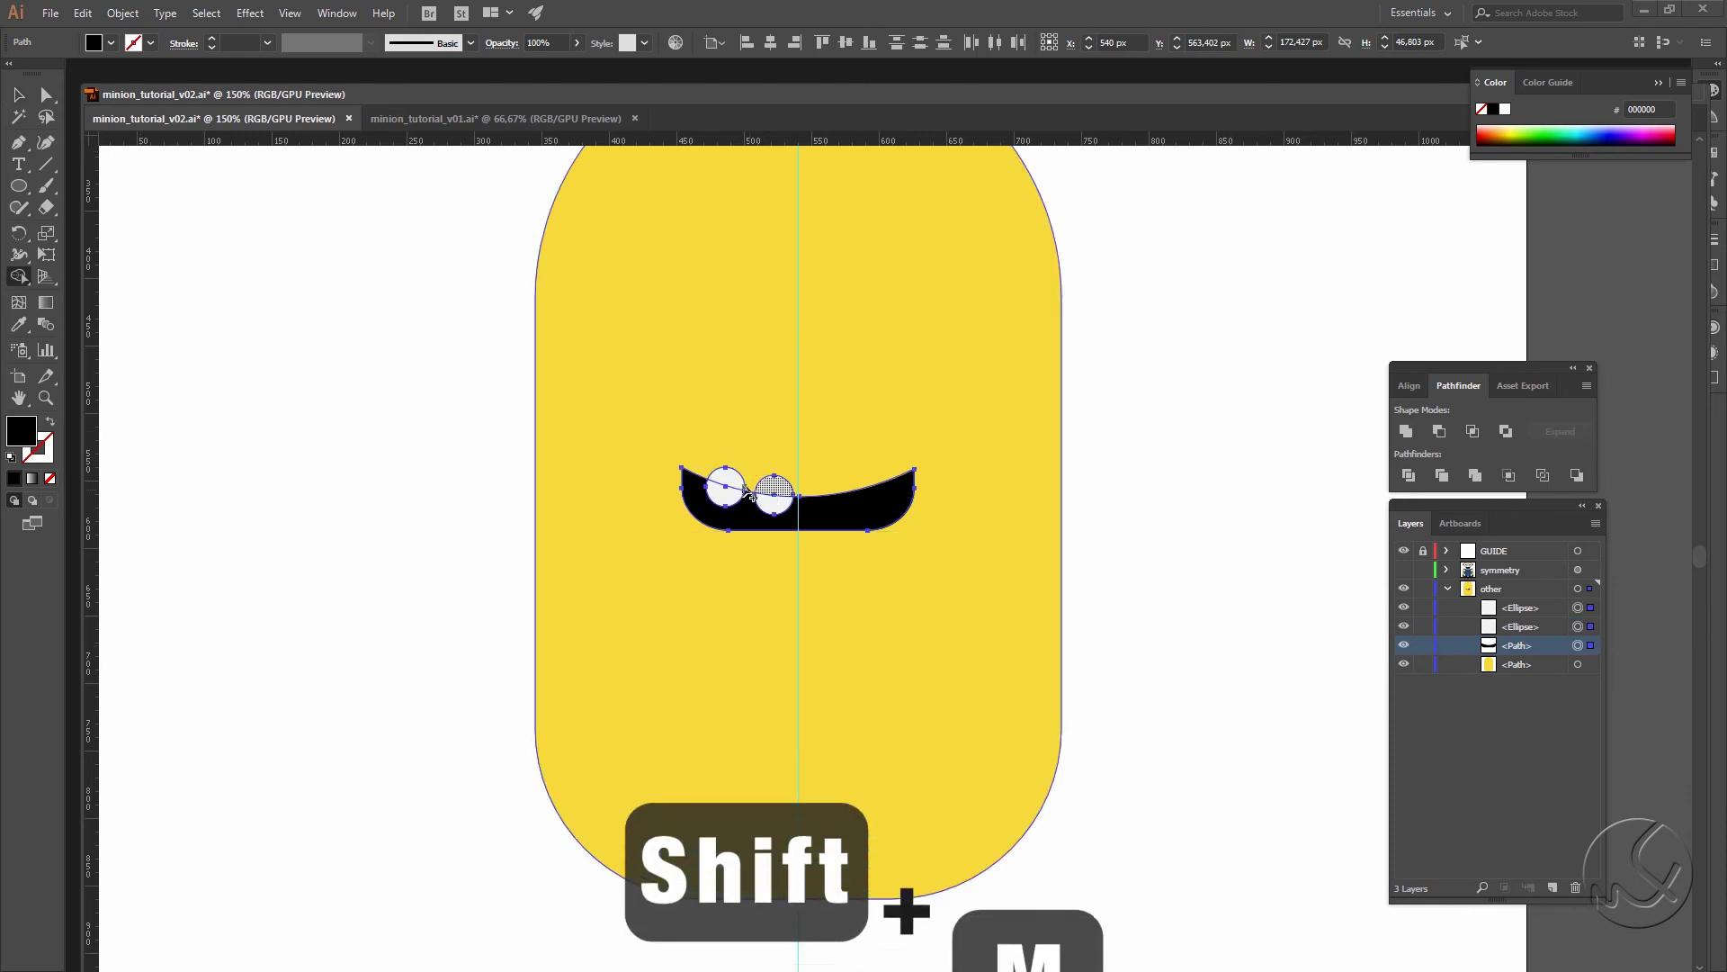
left_click(724, 487)
left_click(781, 491, "alt")
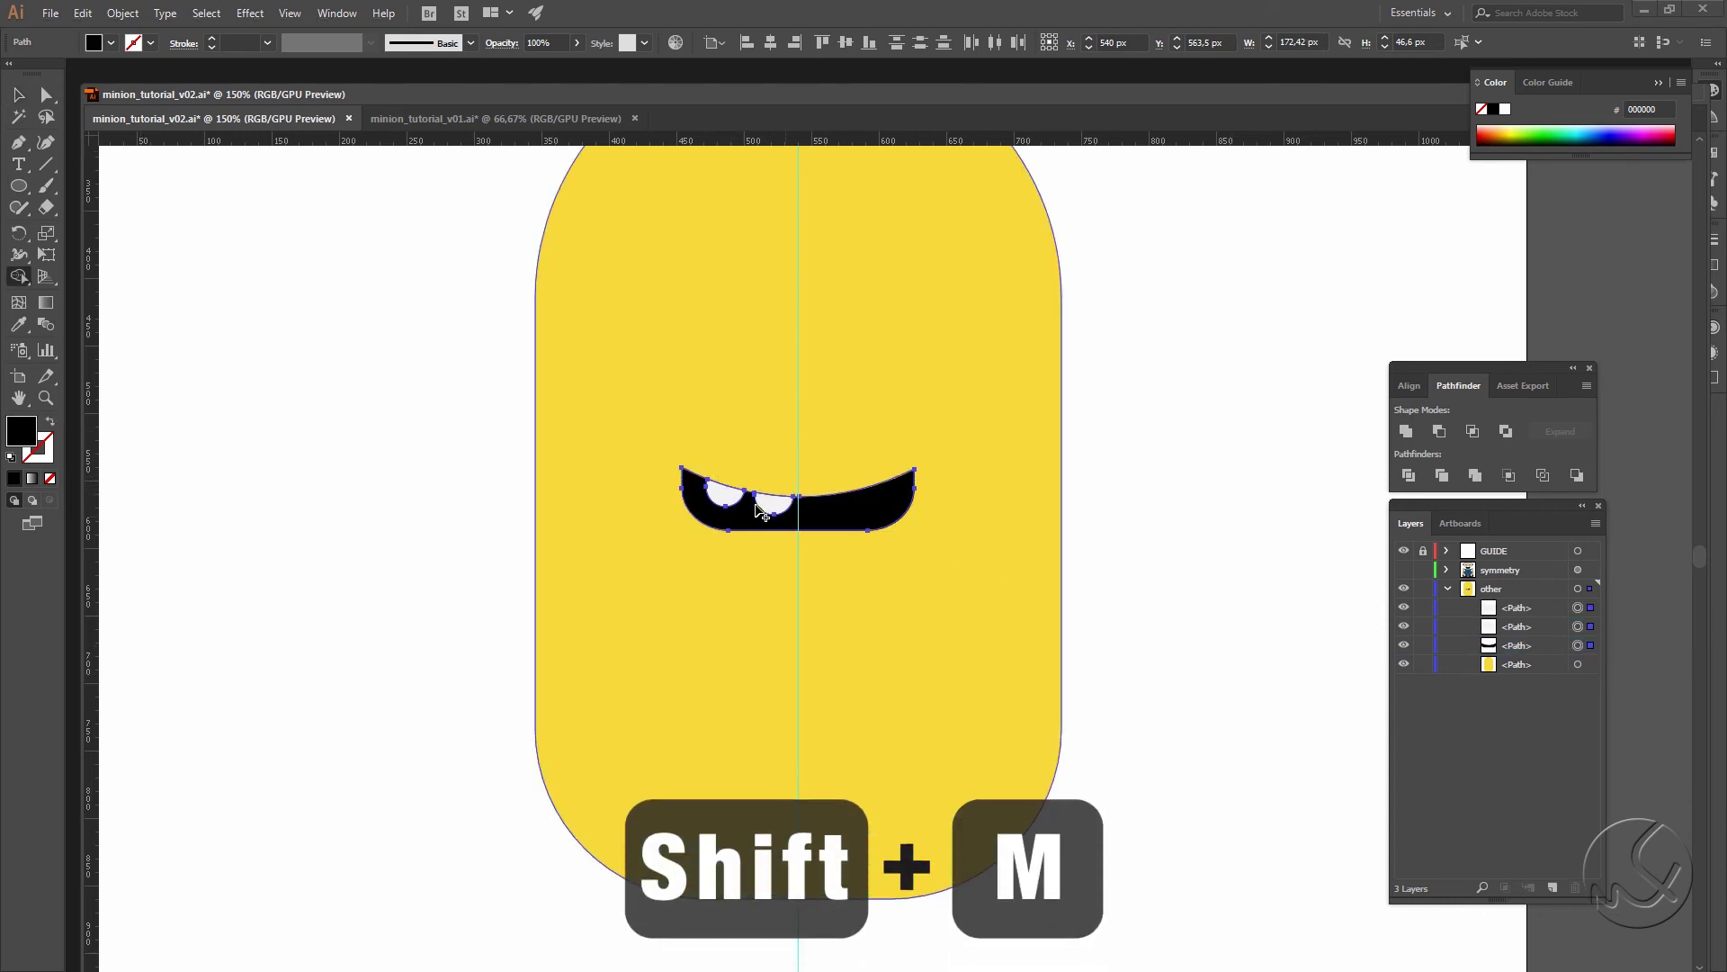
Step: Select only the black mouth shape and switch to the Rectangle tool
key("v")
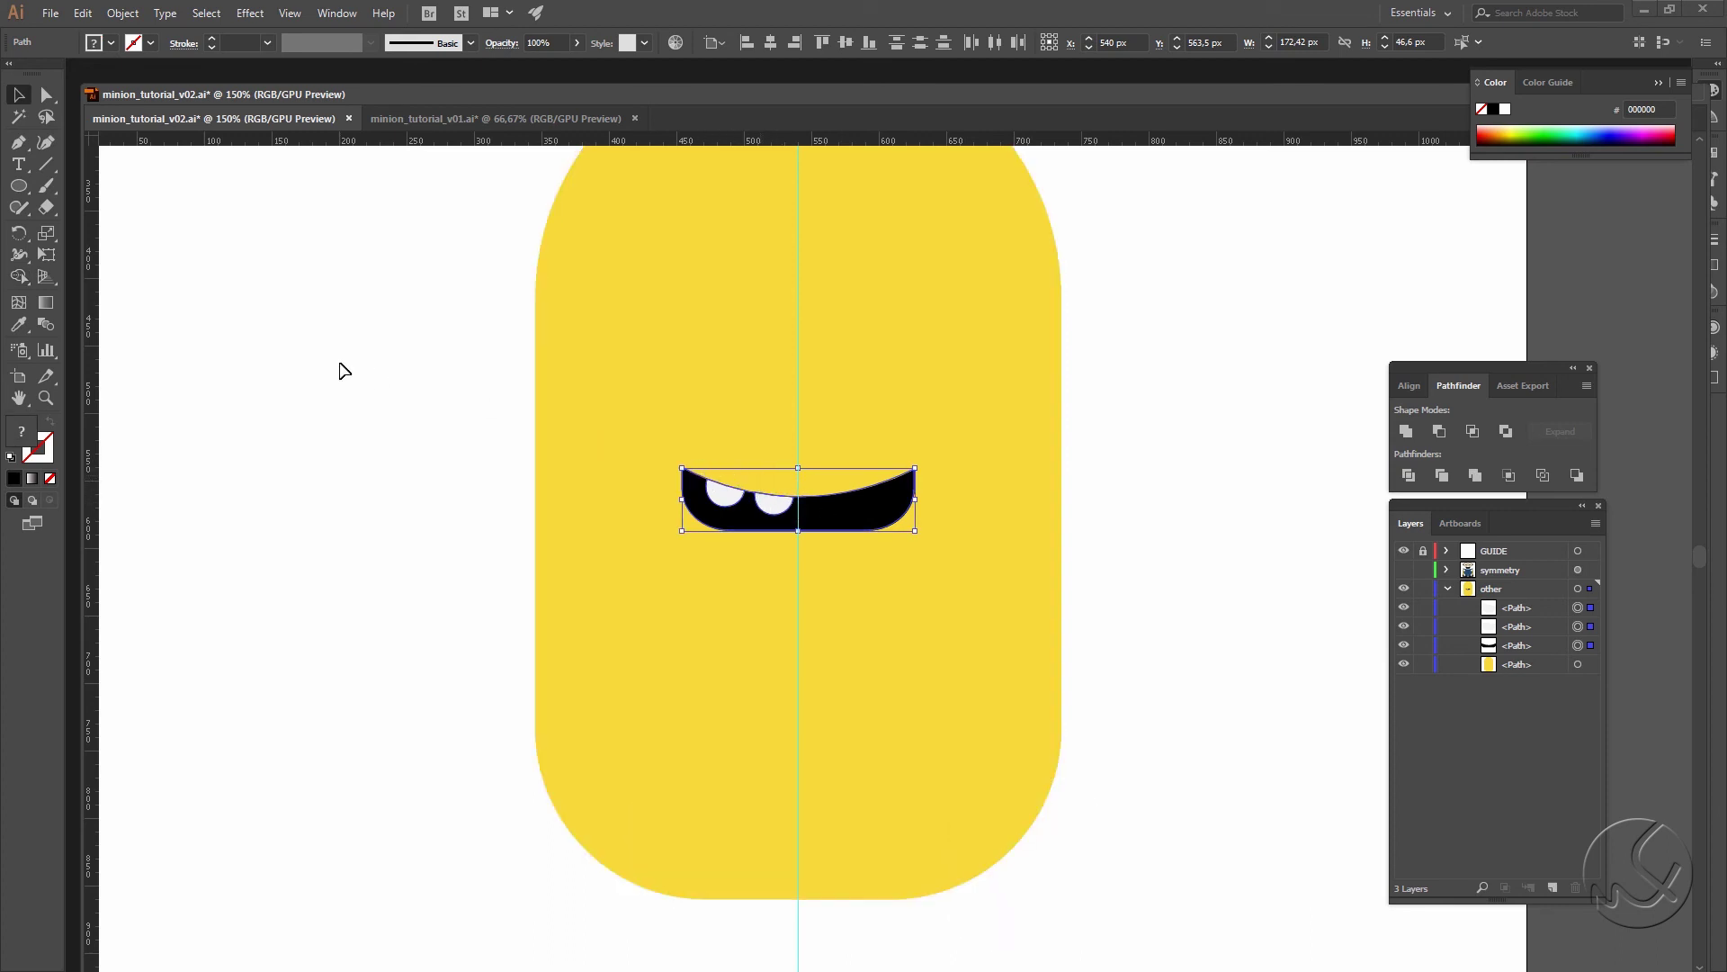
left_click(1148, 495)
left_click(899, 504)
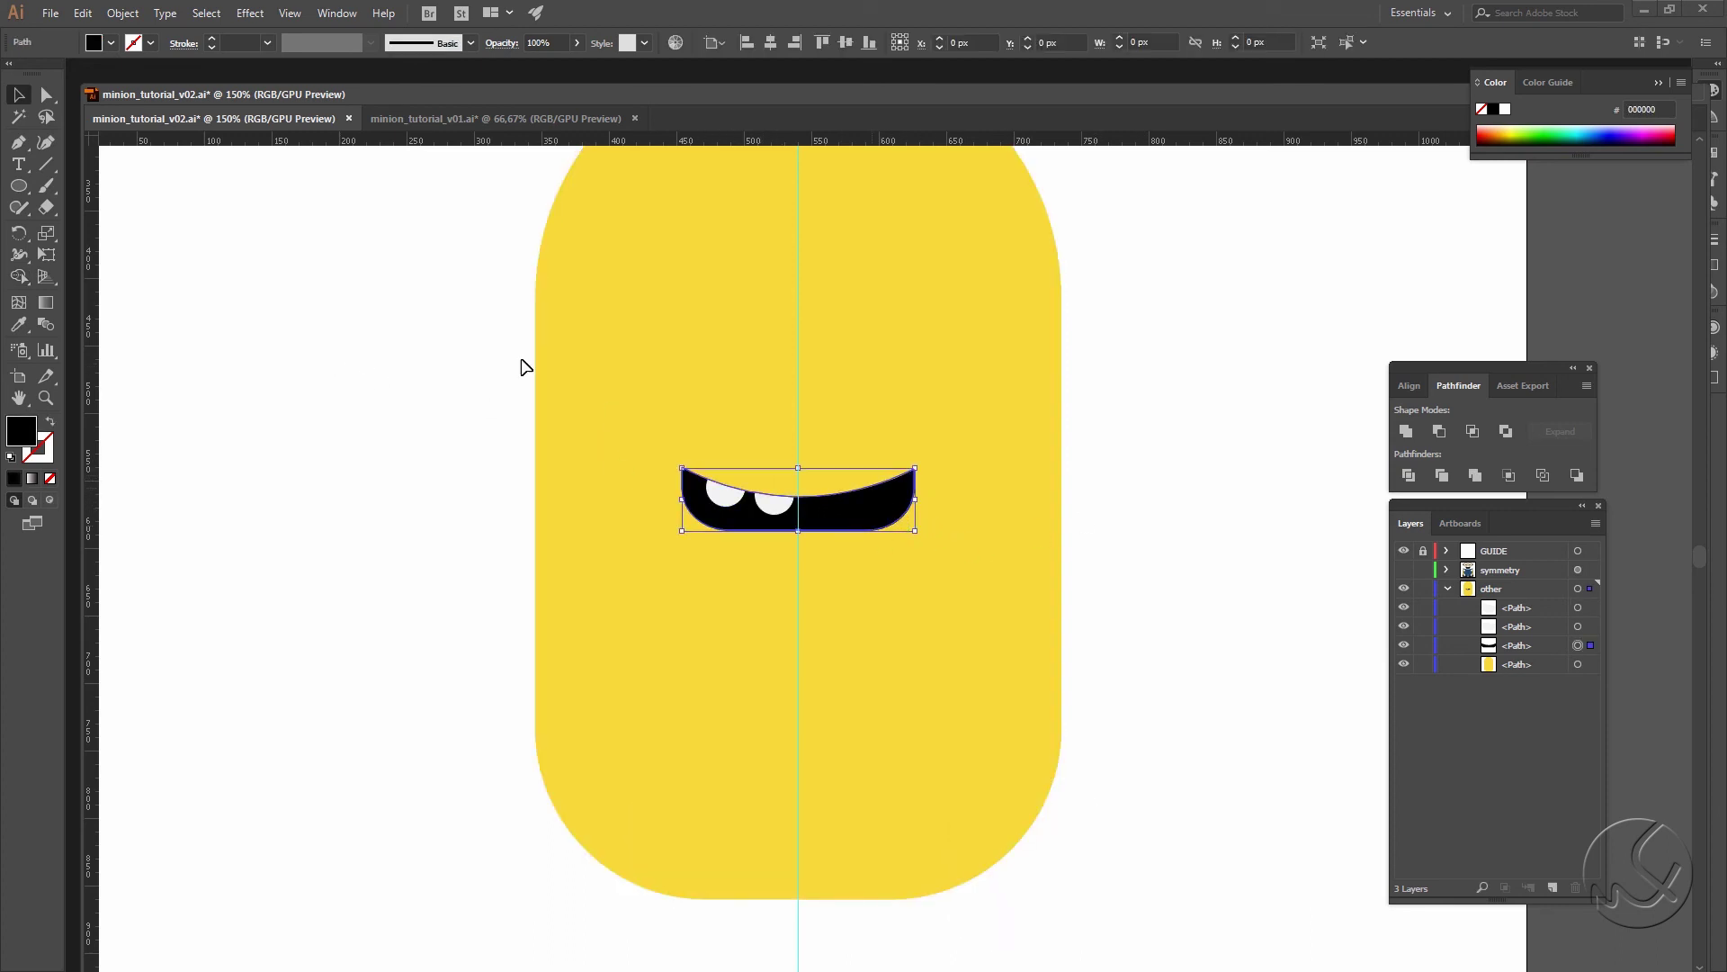
left_click(19, 187)
right_click(24, 194)
left_click(108, 185)
Step: Cut the mouth's right half away using a black square and Minus Front
left_click_drag(976, 420, 798, 609)
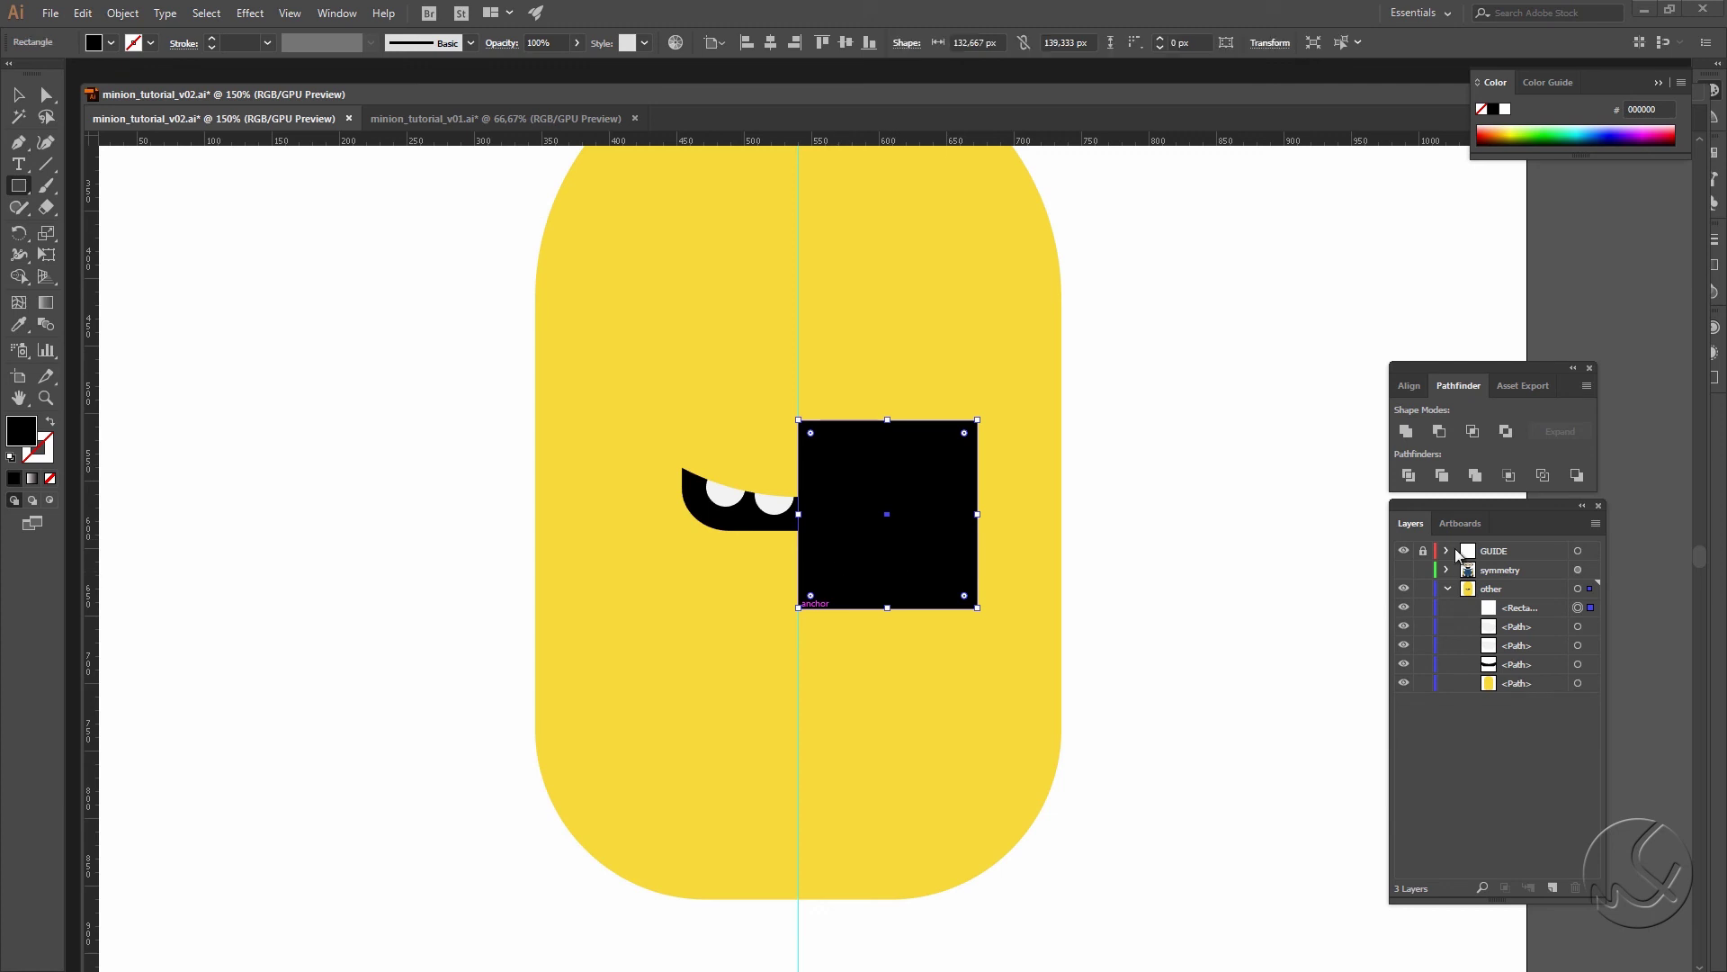
left_click(1568, 628)
left_click_drag(1549, 665, 1554, 627)
left_click(1542, 611, "shift")
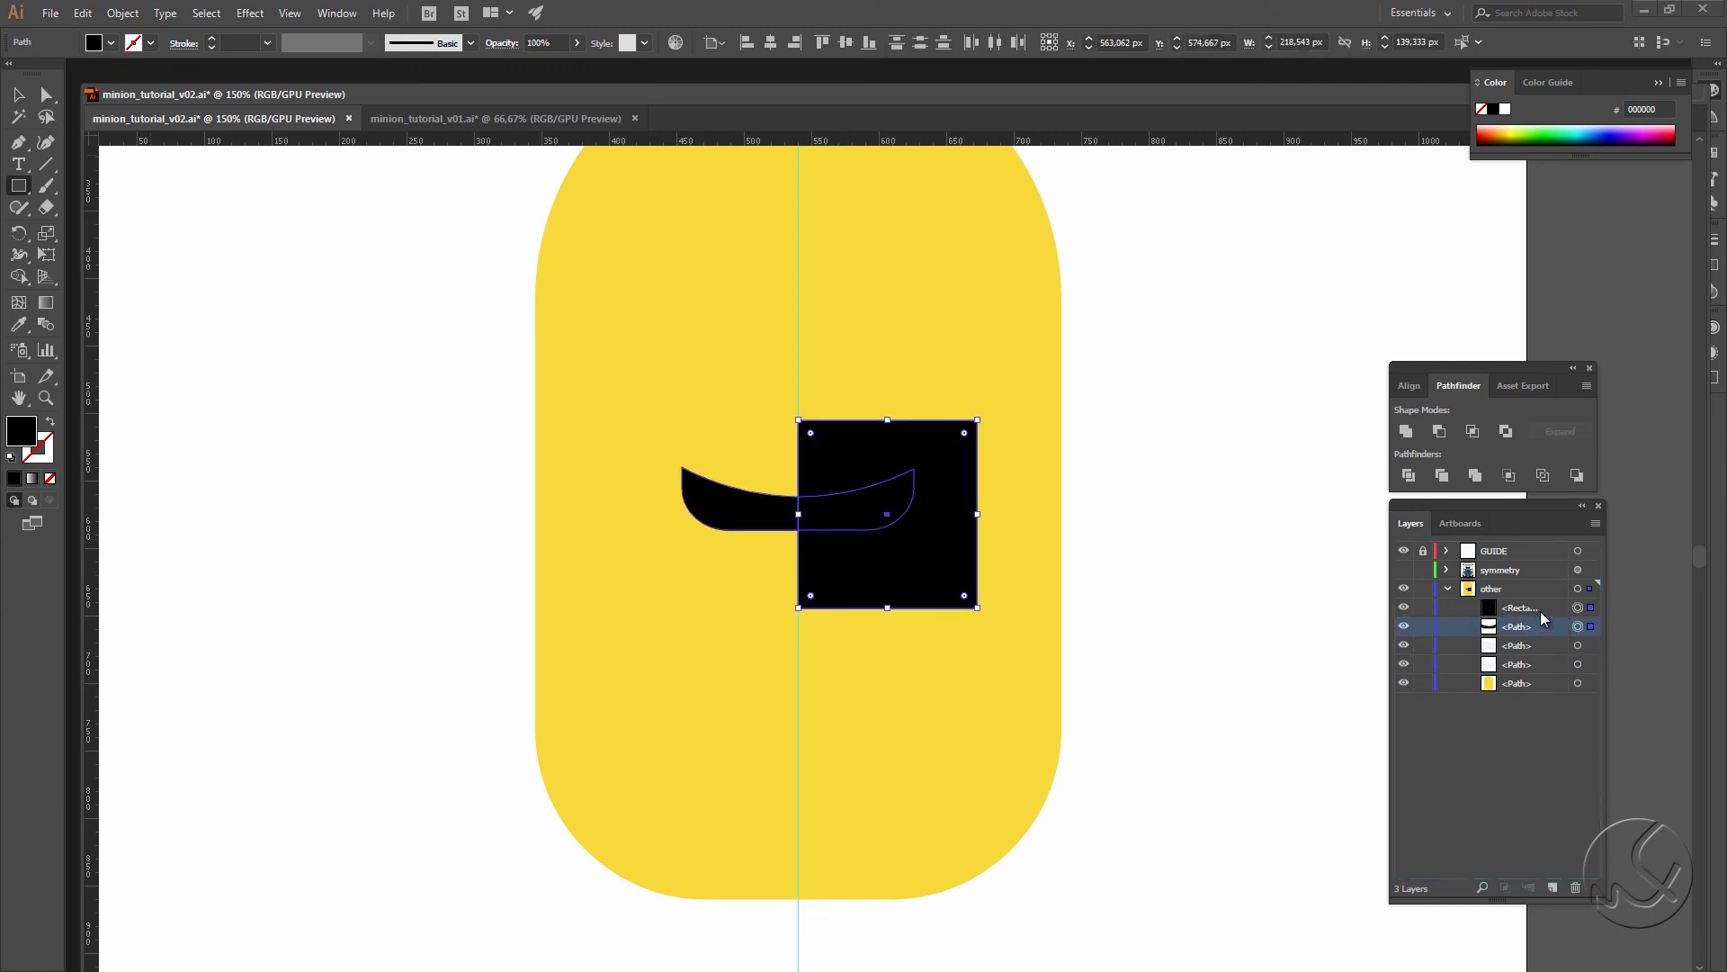
left_click(1439, 431)
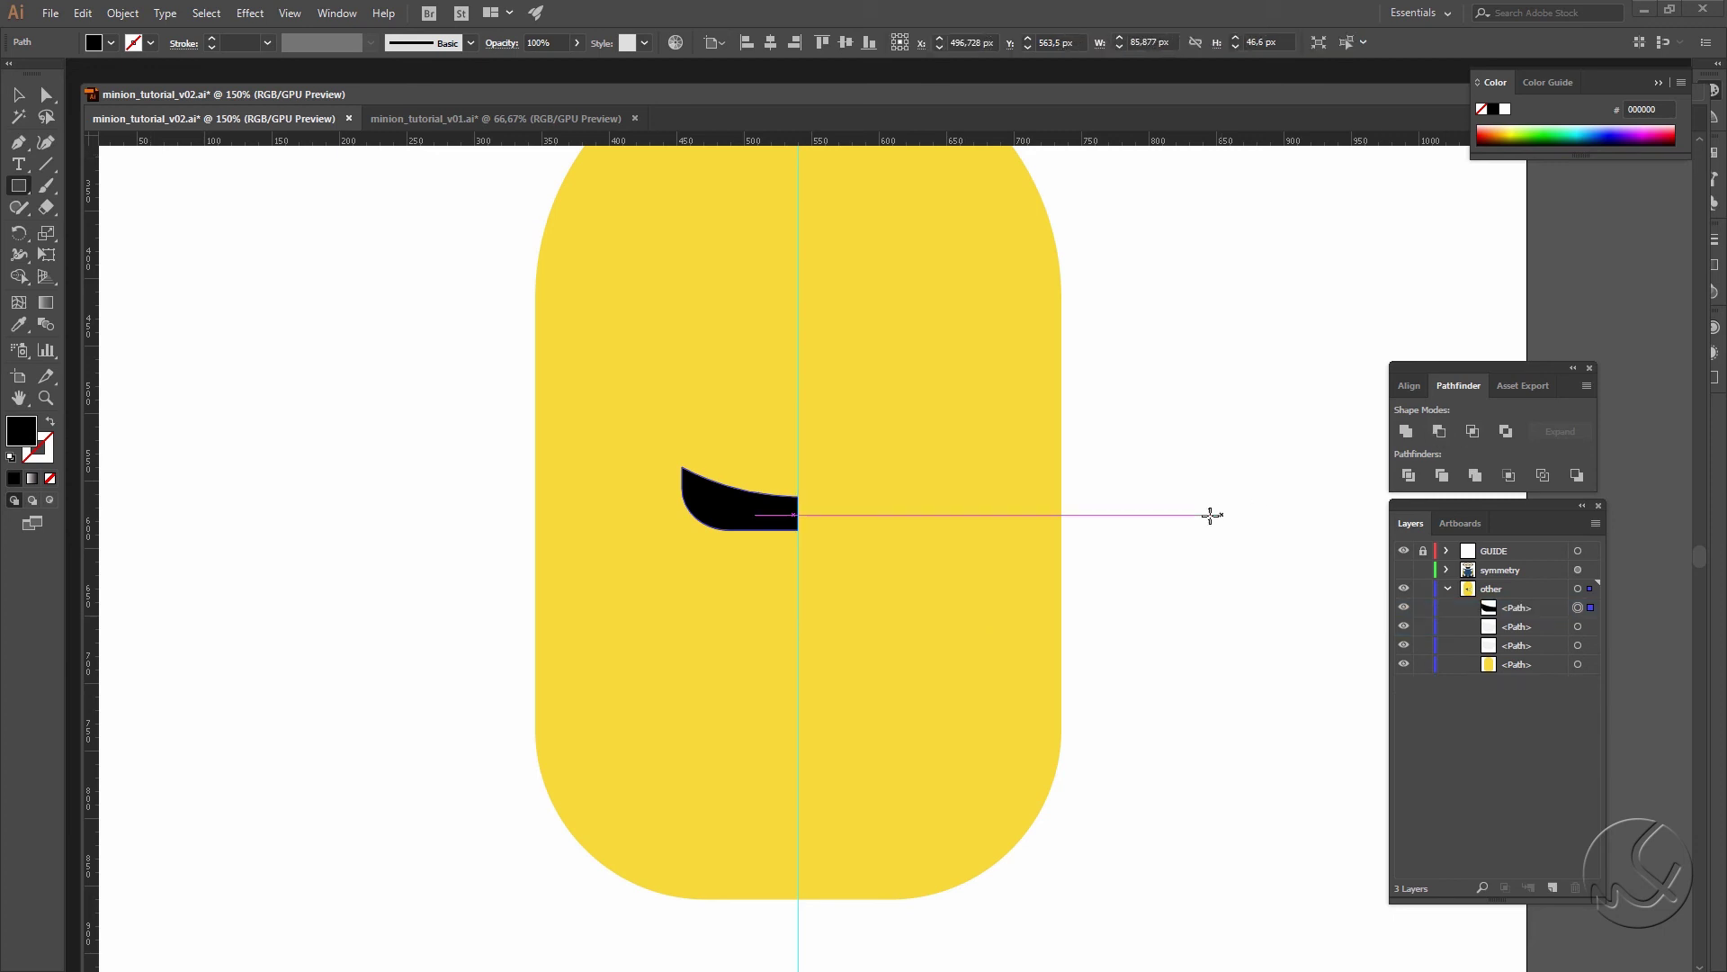
Step: Delete the remaining half mouth together with its two teeth
key("v")
left_click_drag(1542, 607, 1551, 650)
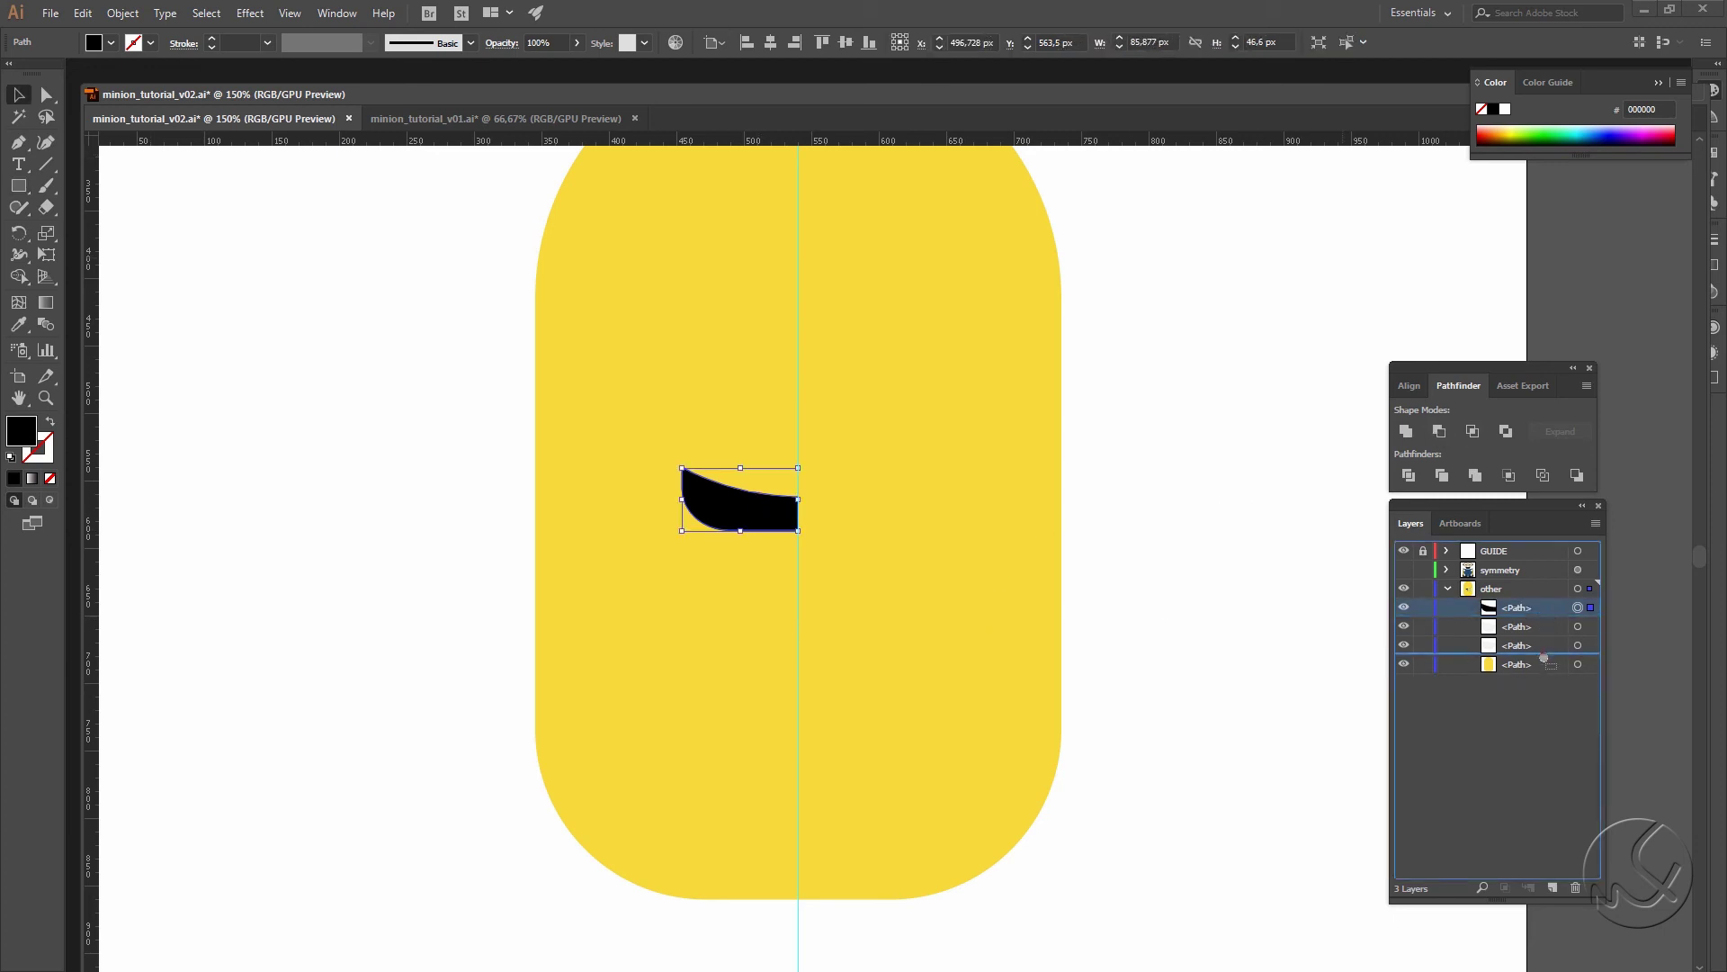
left_click(1551, 648)
left_click(1529, 612, "shift")
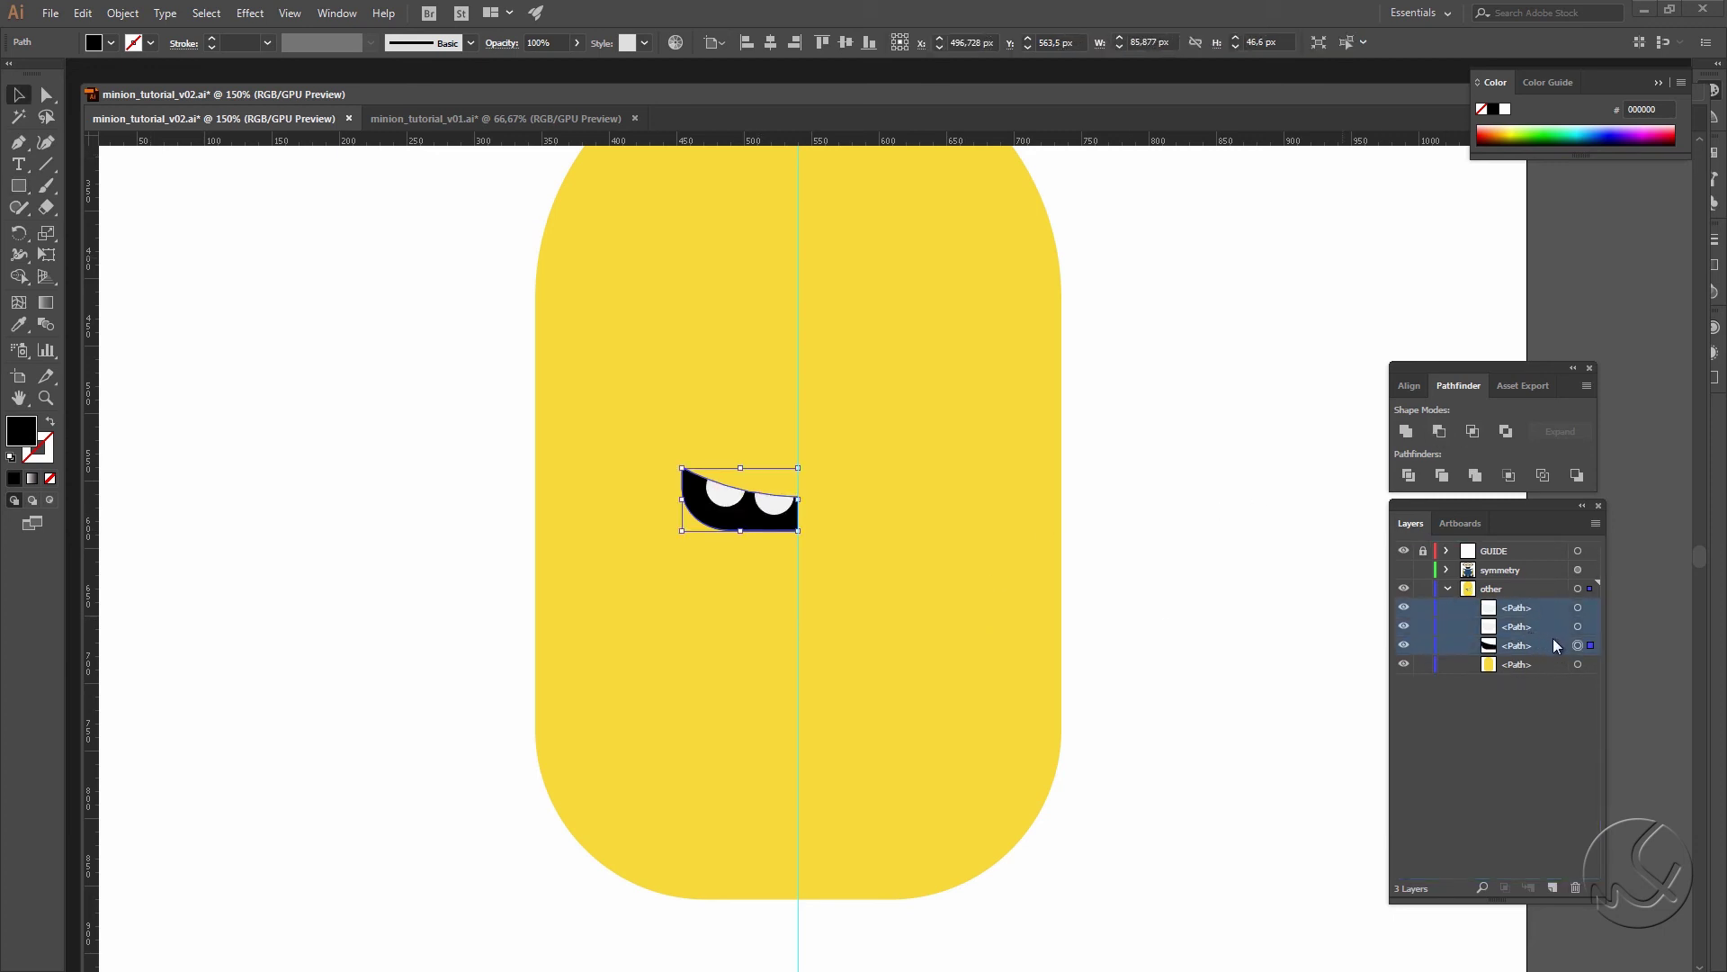
key("Delete")
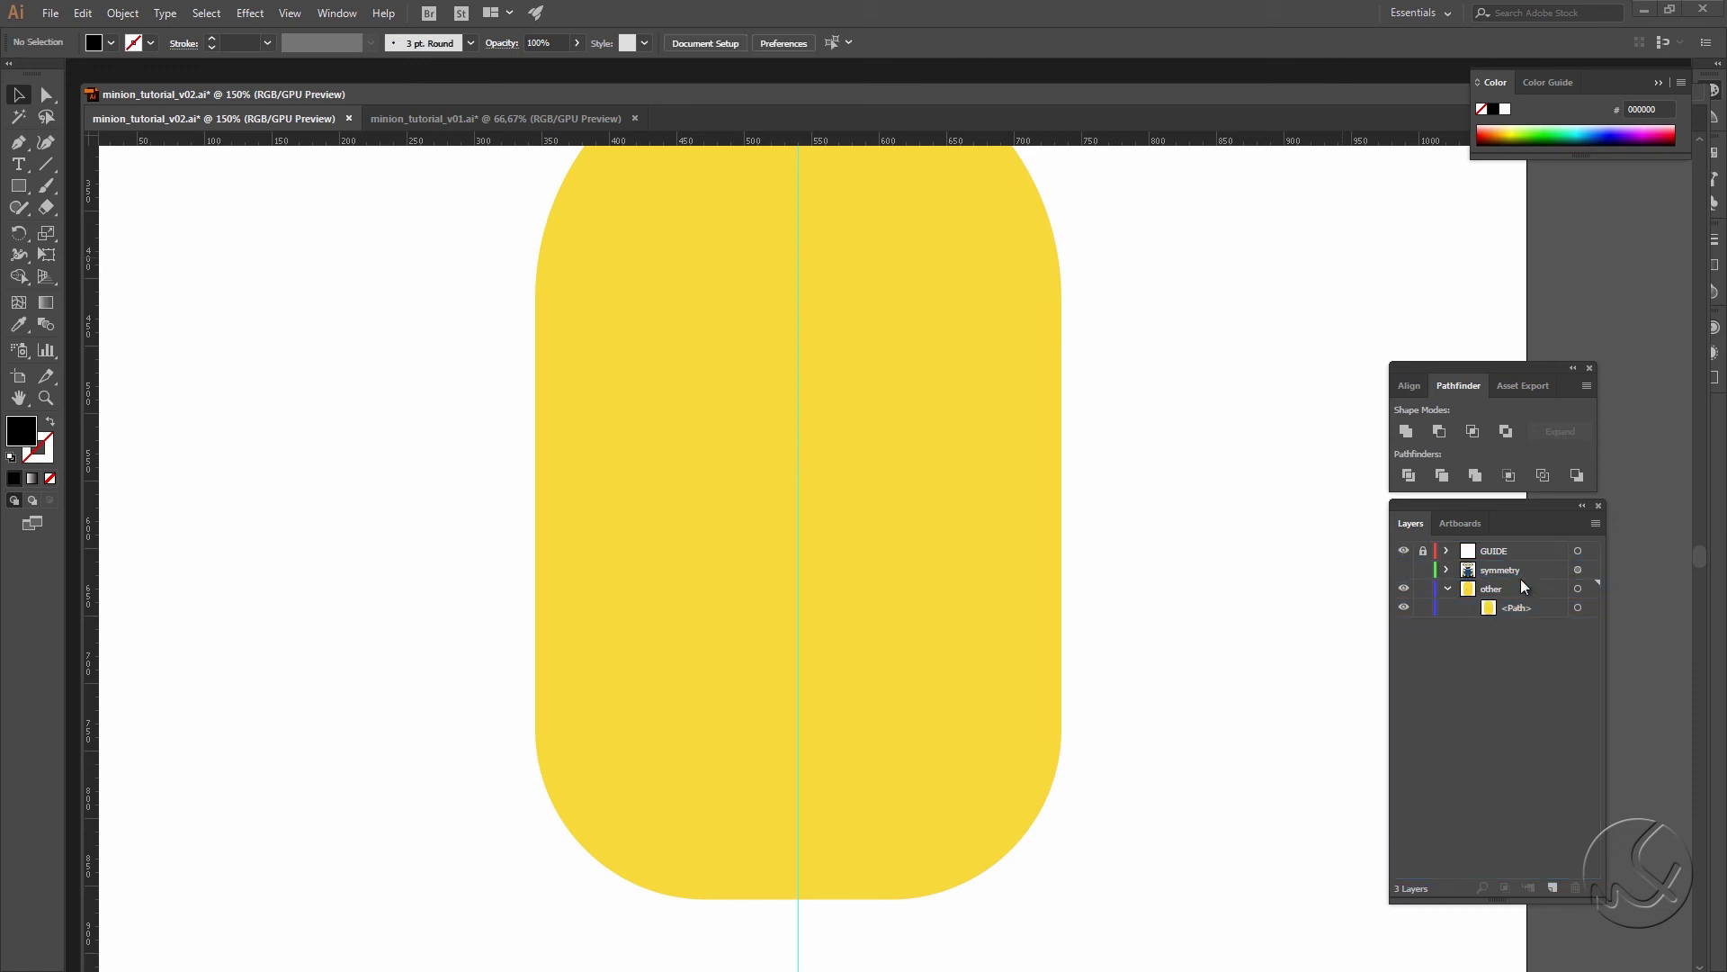
Step: Show the symmetry layer, delete the mouth piece covering the teeth, and fit the artboard in view
left_click(1403, 571)
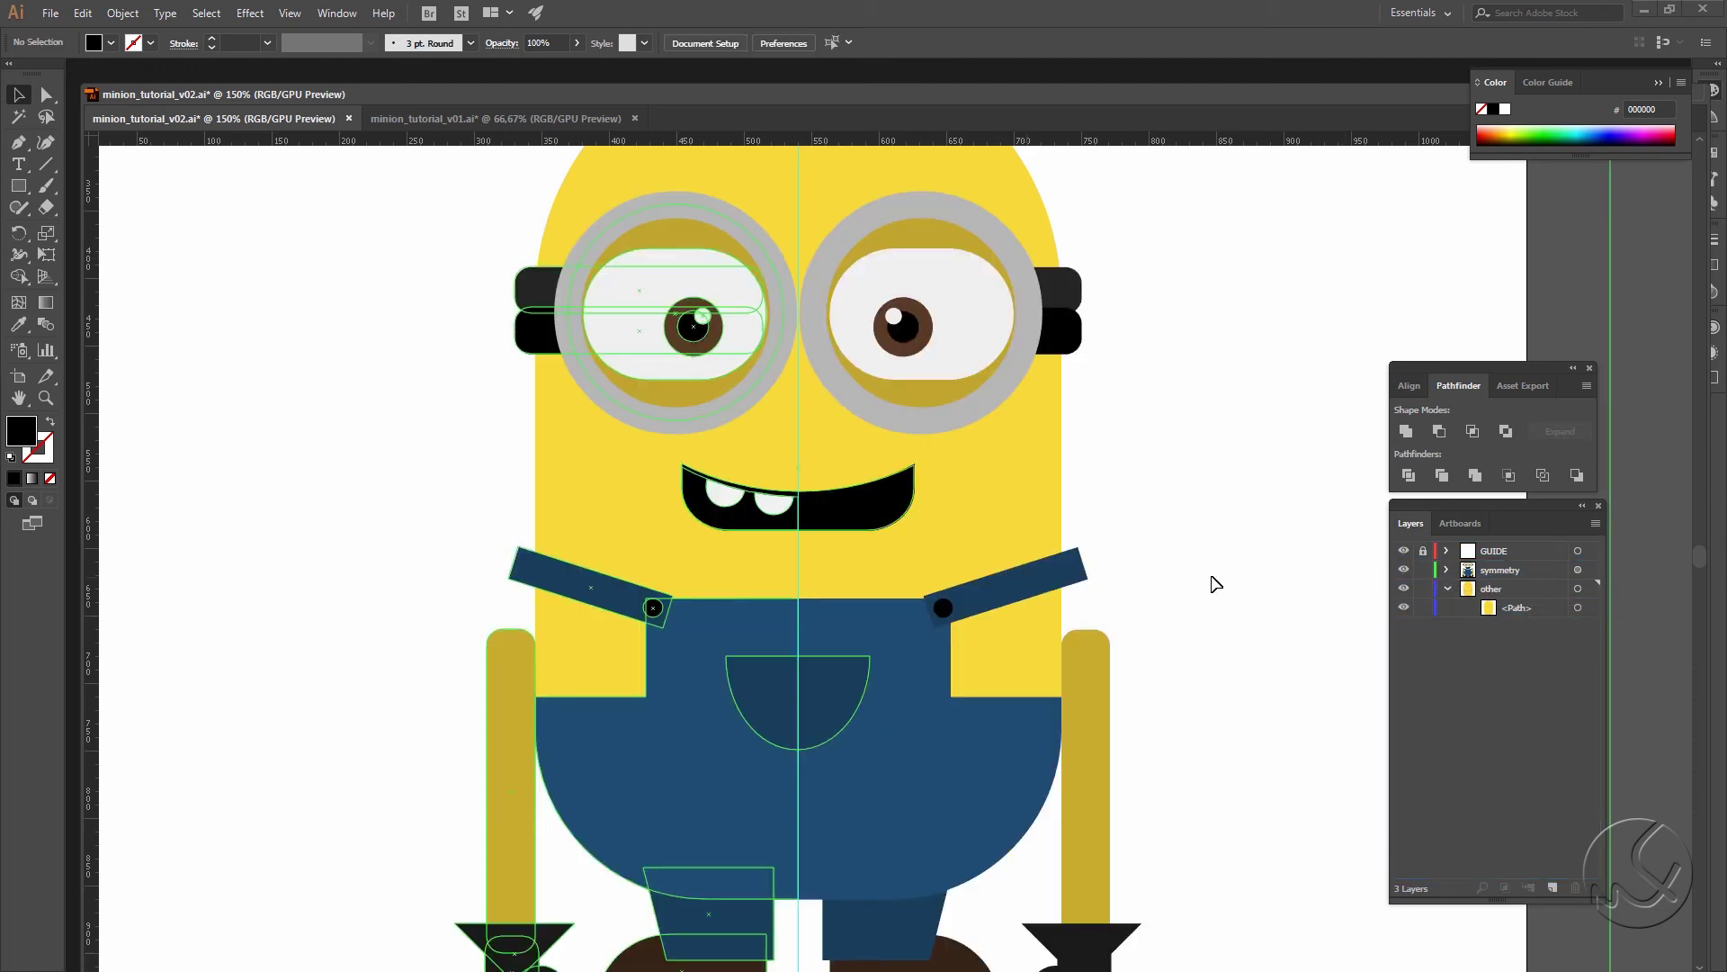
left_click(1447, 570)
left_click(1568, 588)
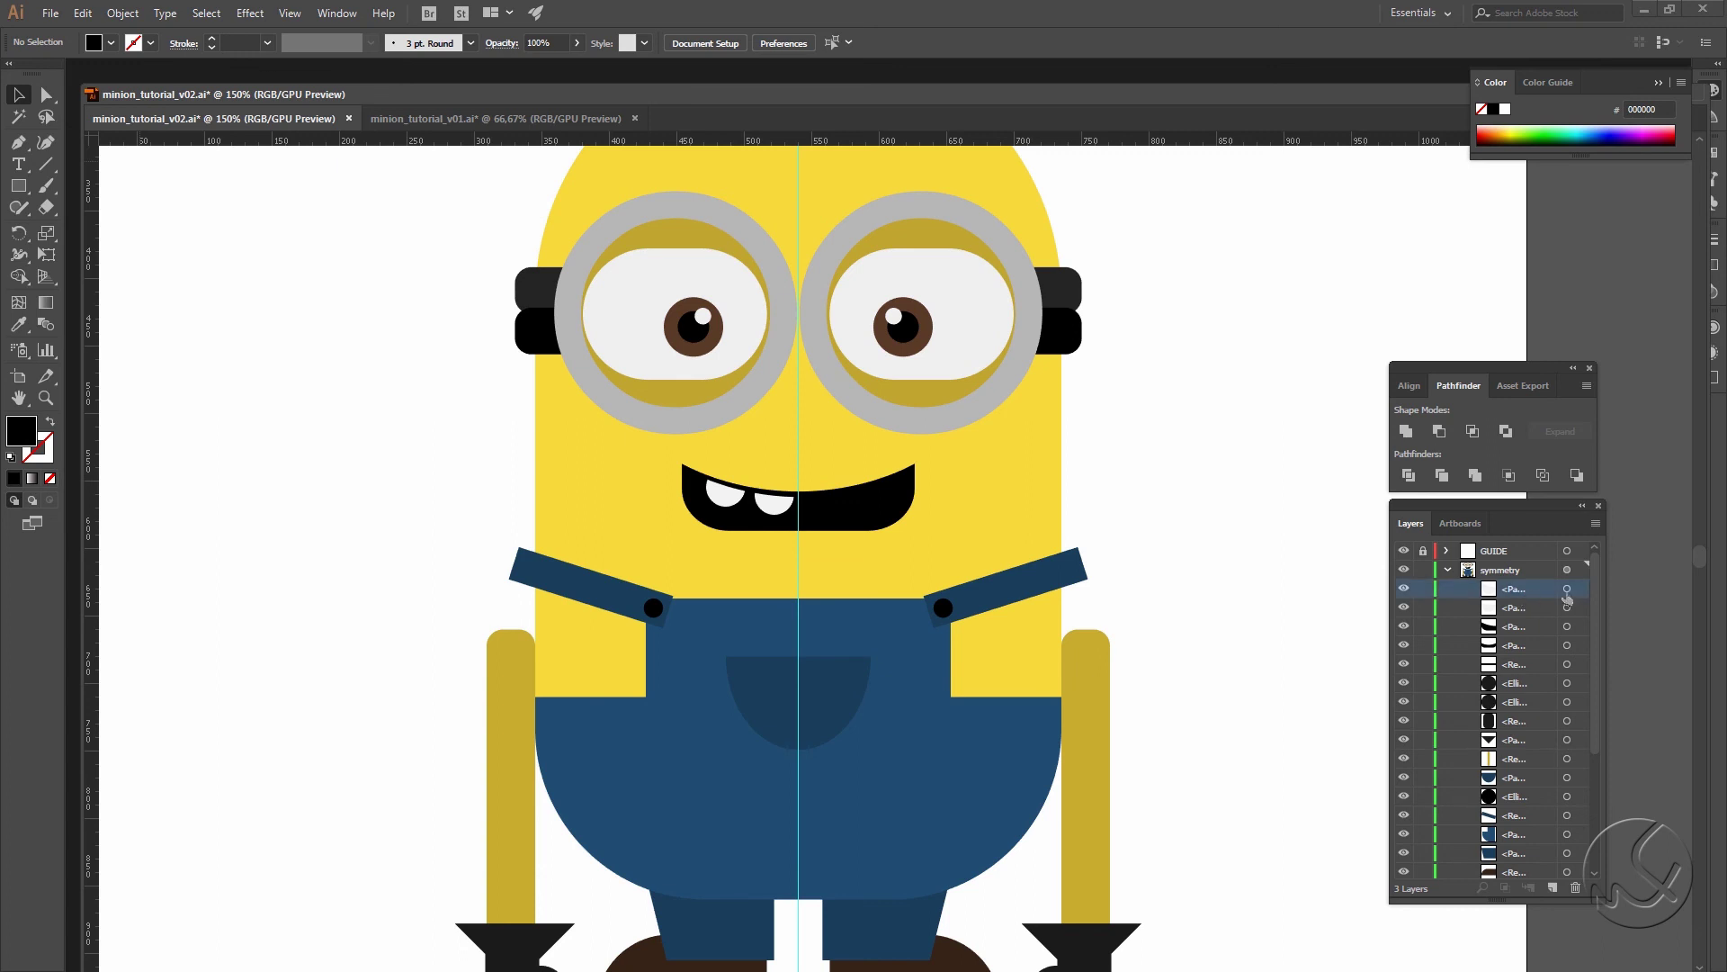
left_click(1568, 607)
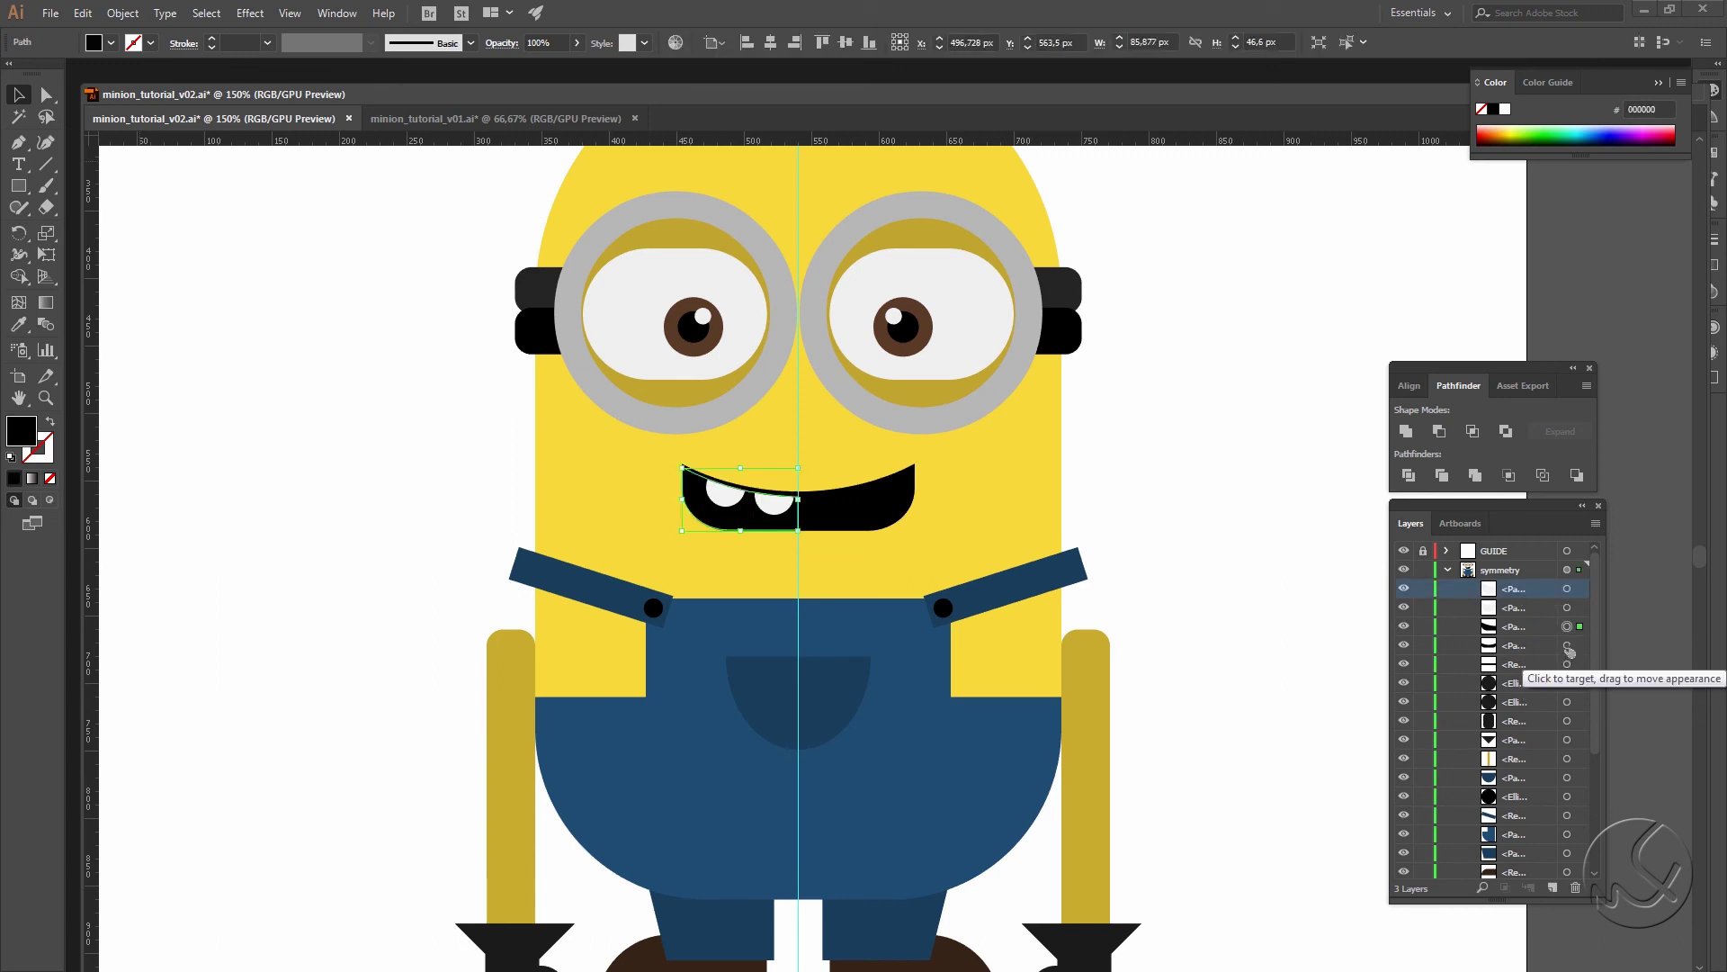
left_click(1567, 645)
left_click(1575, 887)
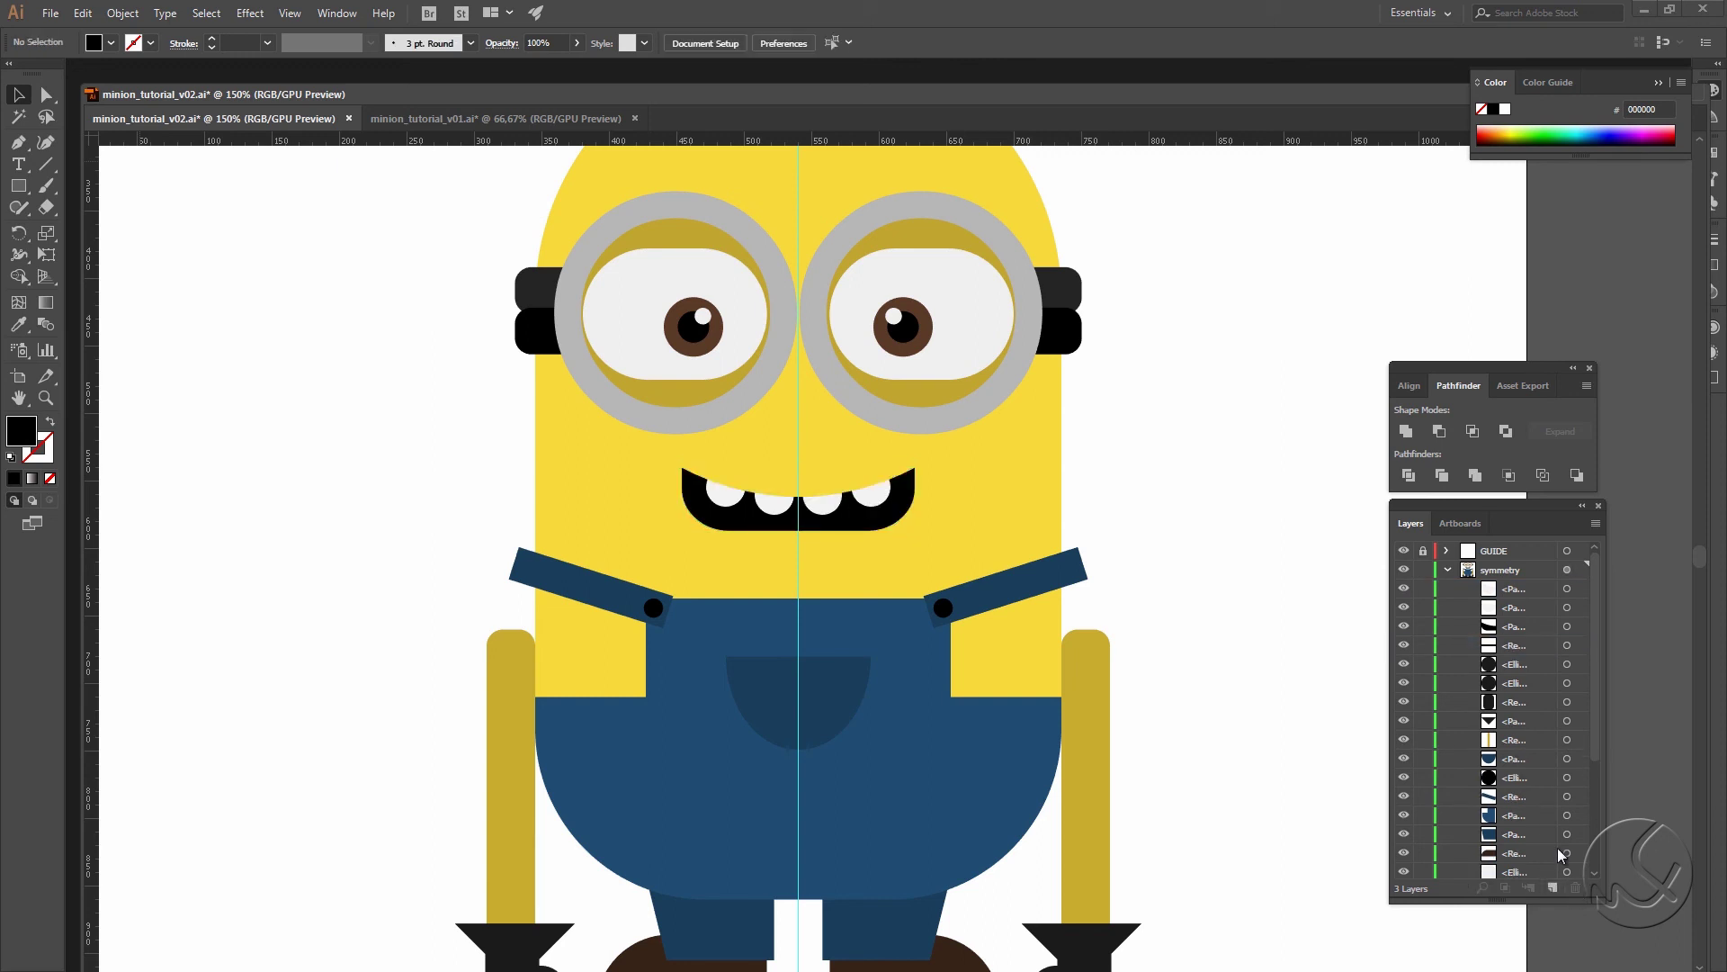
key("ctrl+0")
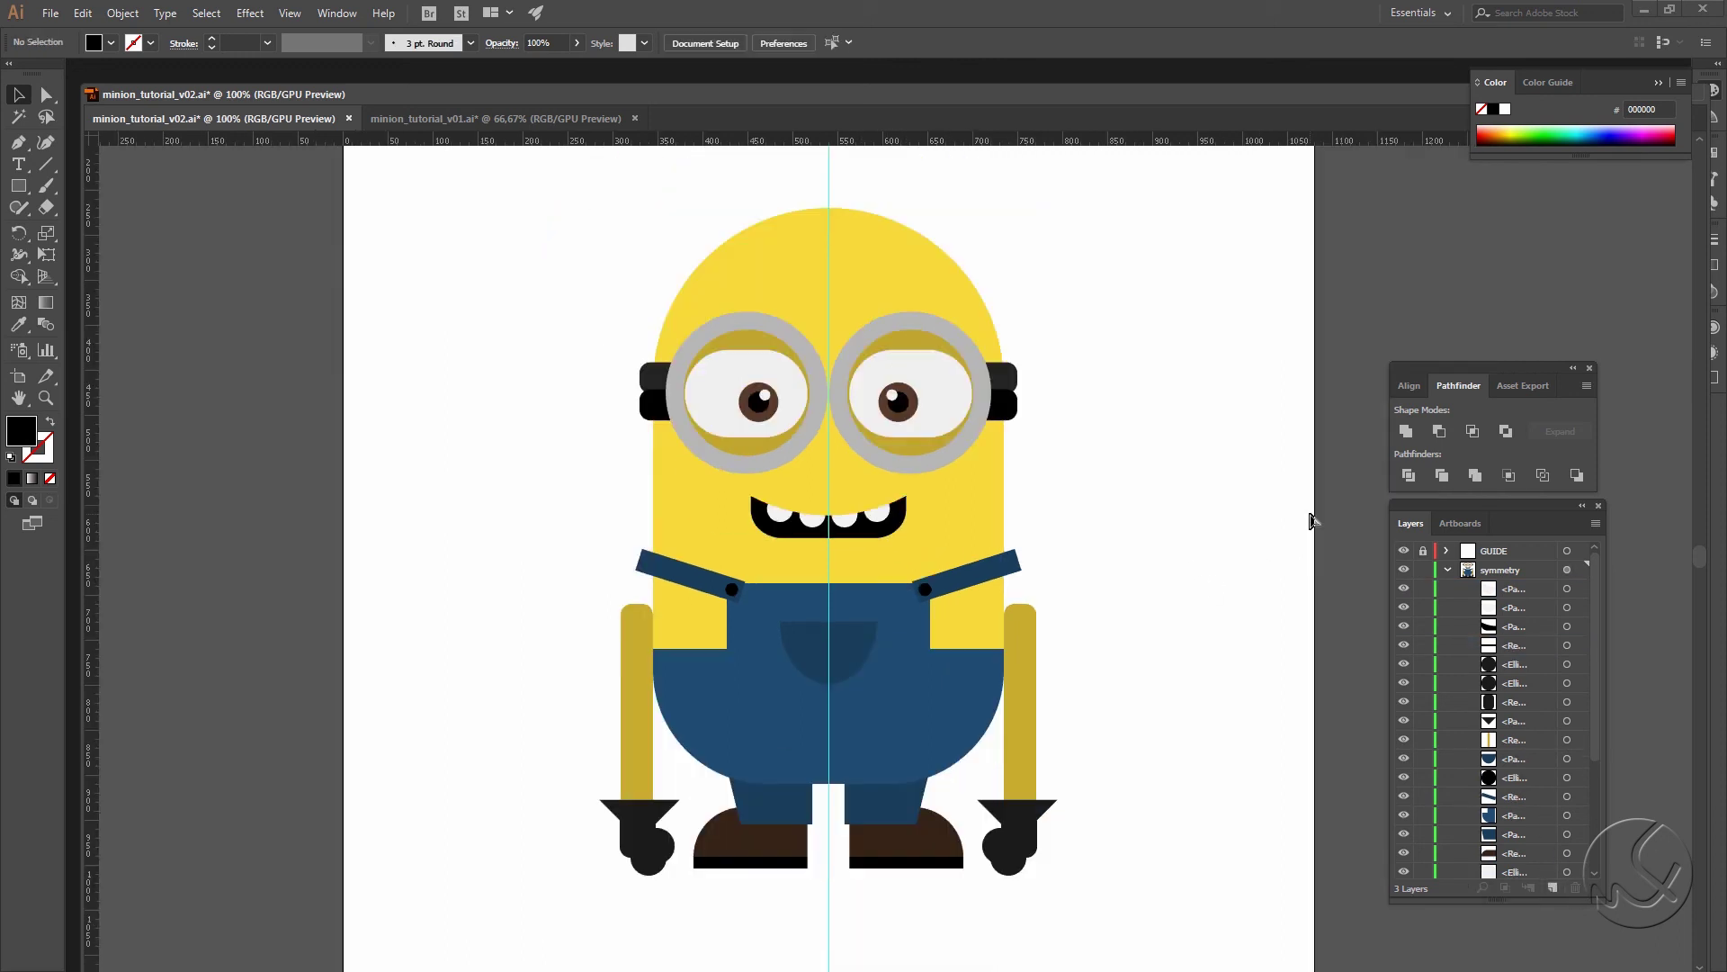
left_click_drag(1133, 499, 1136, 475)
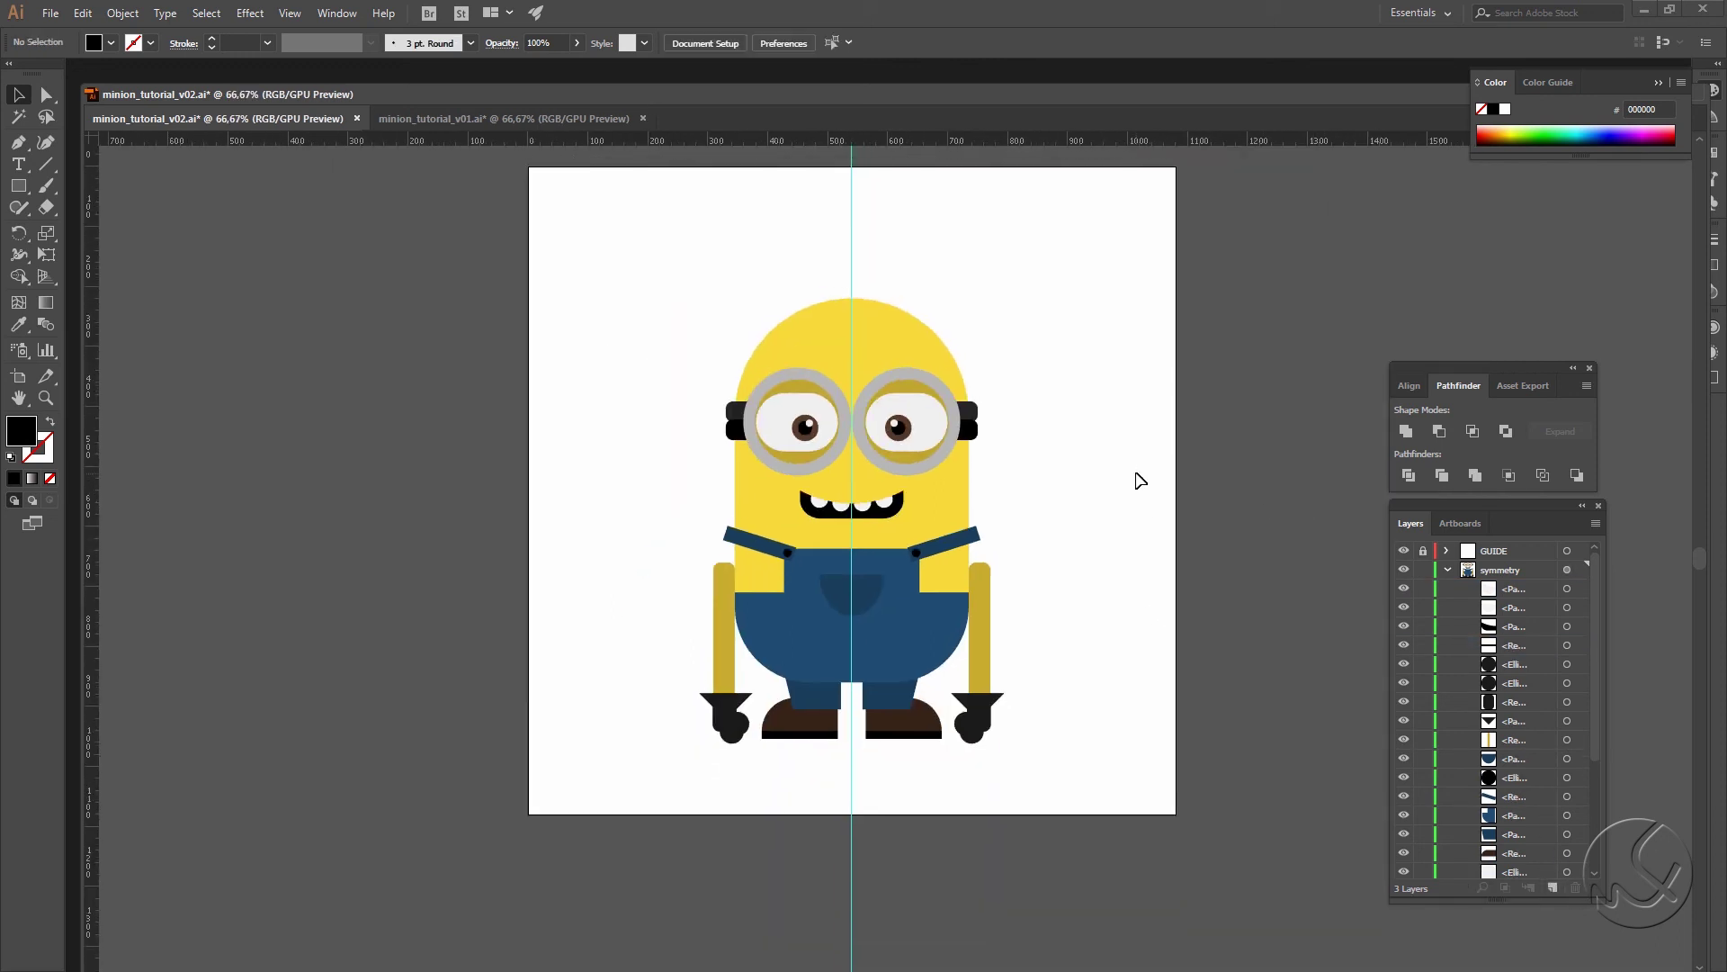